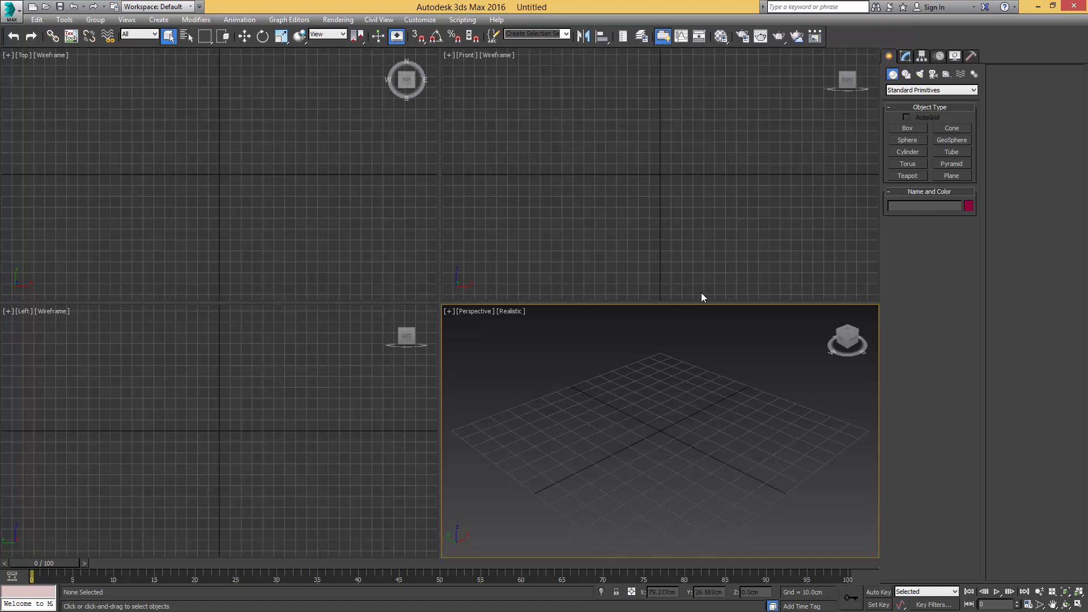
Switch the active viewport among Front, Top, Left and Perspective, ending on the Front view
left_click(599, 244)
left_click(338, 198)
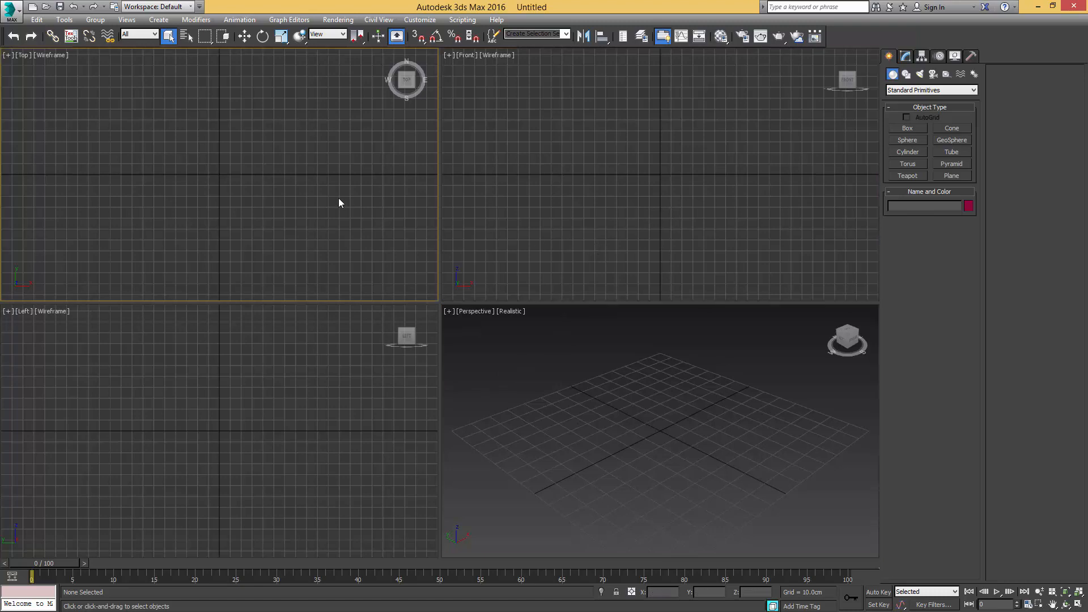
left_click(300, 386)
left_click(506, 379)
left_click(615, 253)
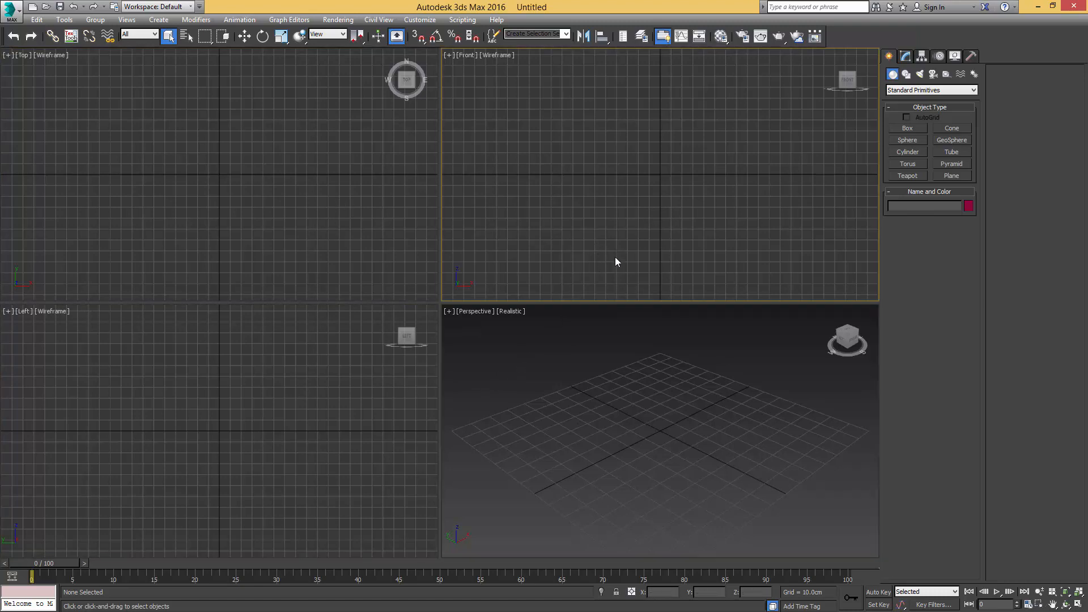
Create a cylinder at the centre of the Perspective view's grid, about 19.2 cm in radius and 52.3 cm high
left_click(660, 394)
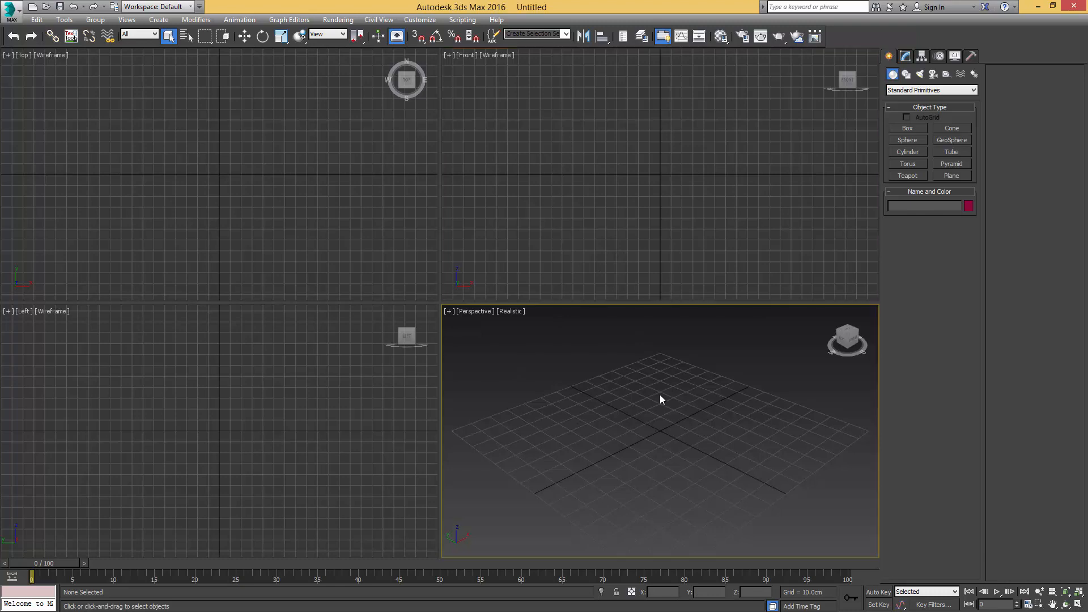
left_click(907, 152)
left_click_drag(660, 430, 663, 408)
left_click(669, 311)
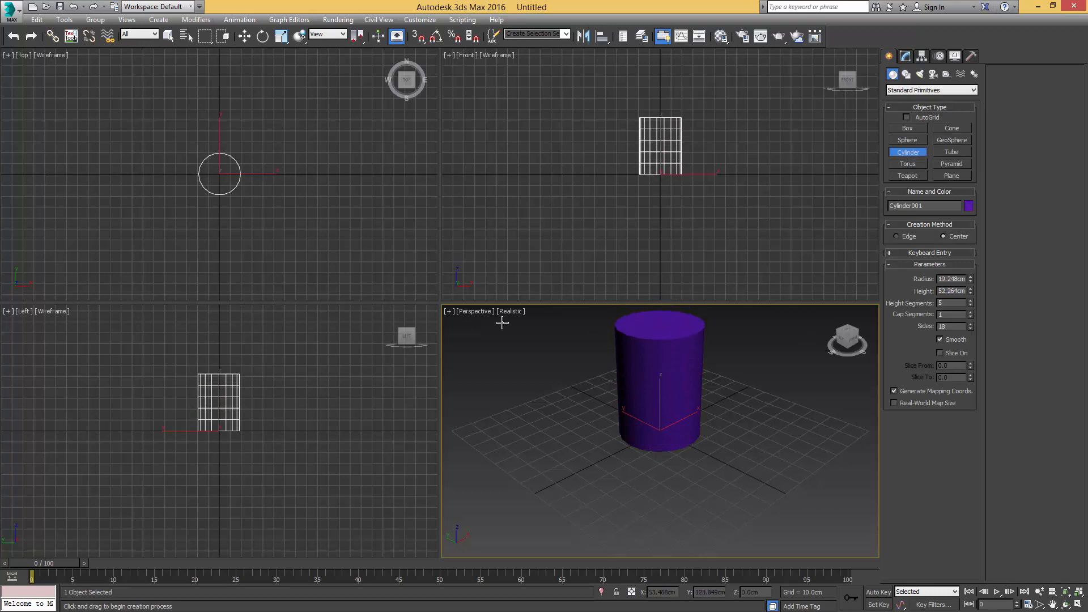
Shift the Front view slightly and switch through the Top, Left and Front viewports while keeping the cylinder selected
middle_click_drag(678, 202, 672, 234)
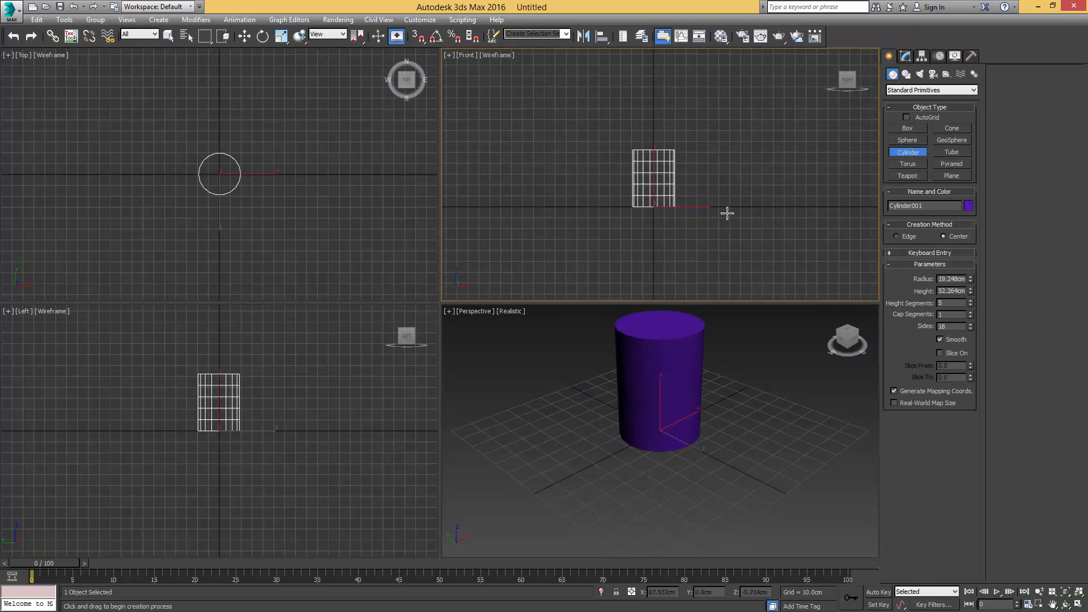
middle_click(392, 238)
middle_click(373, 375)
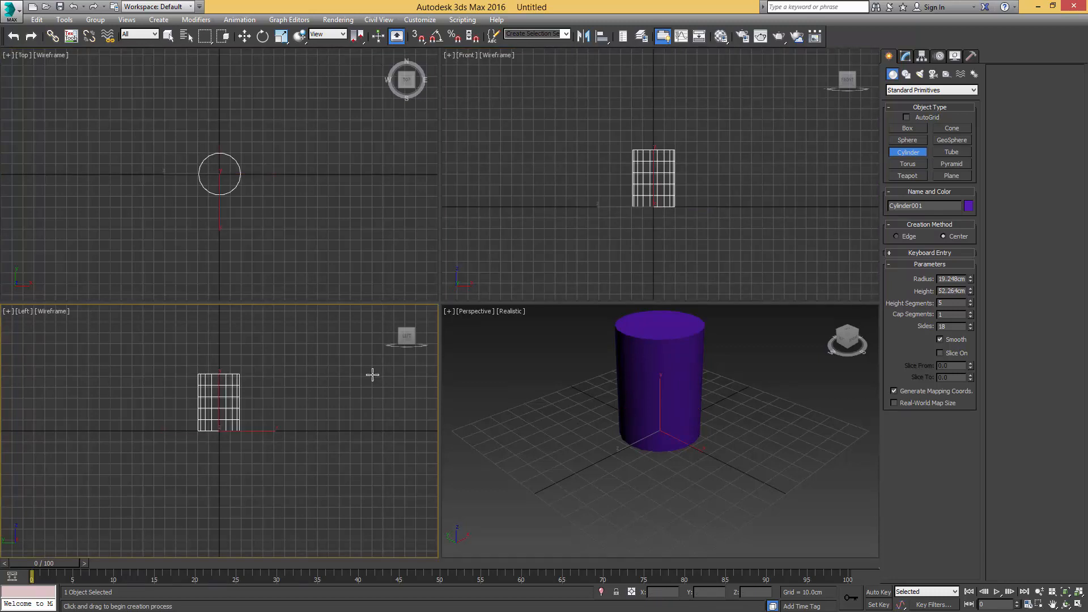
middle_click(578, 248)
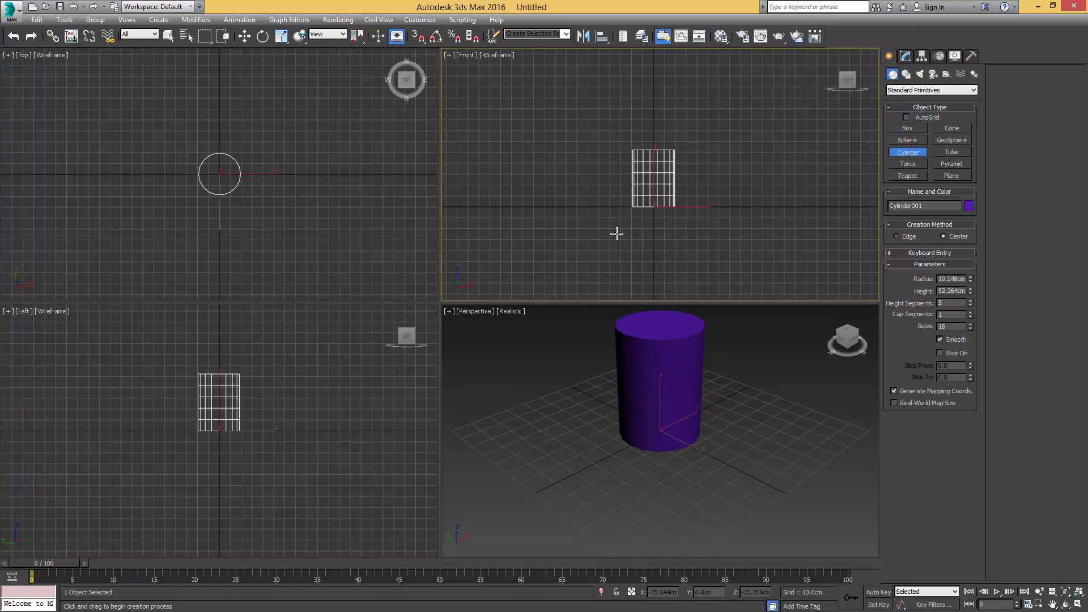
Maximize the Front viewport, restore the four-view layout and maximize the Perspective viewport instead
key("alt+w")
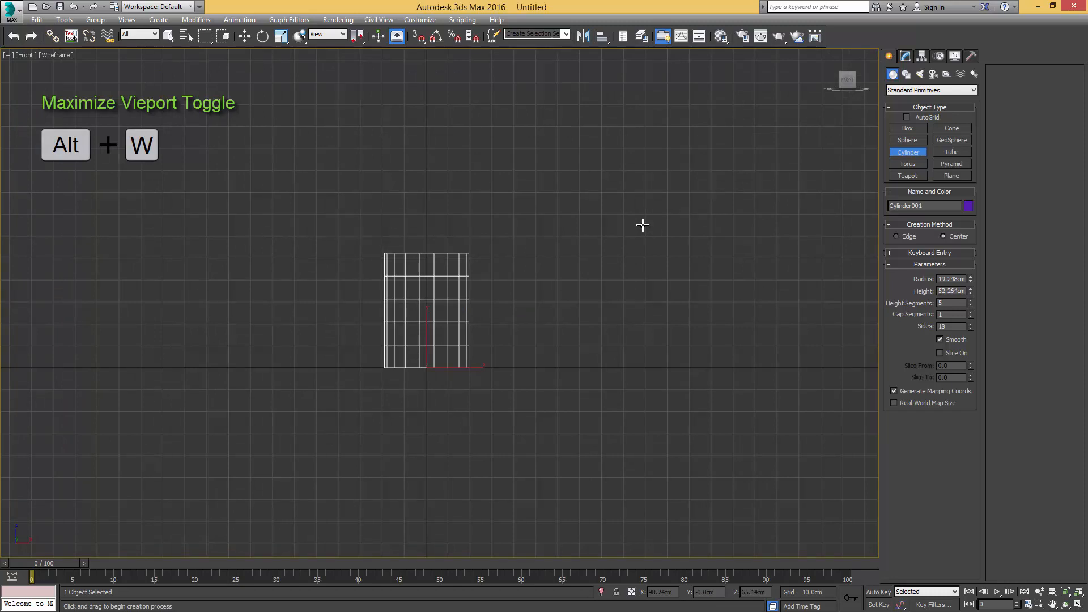
key("alt+w")
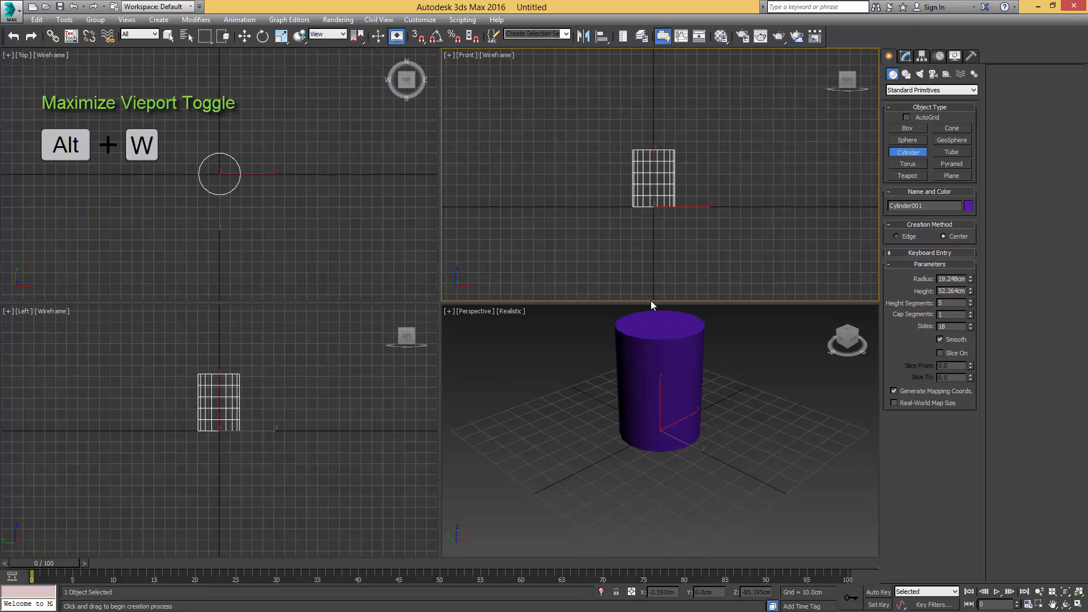
left_click(744, 346)
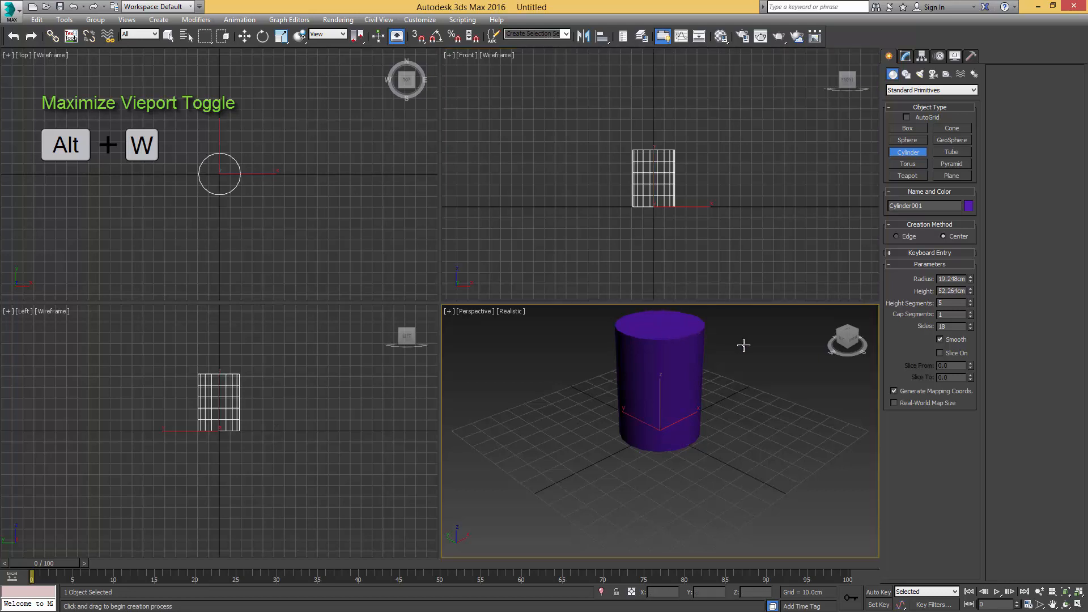
key("alt+w")
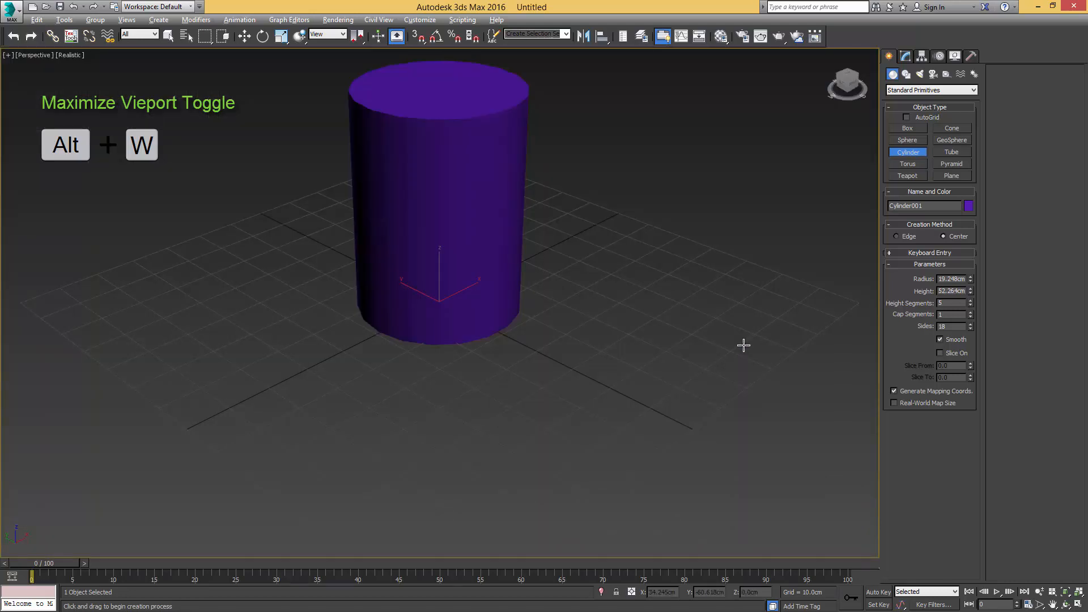
Switch the maximized viewport to Orthographic and back to Perspective
left_click(33, 55)
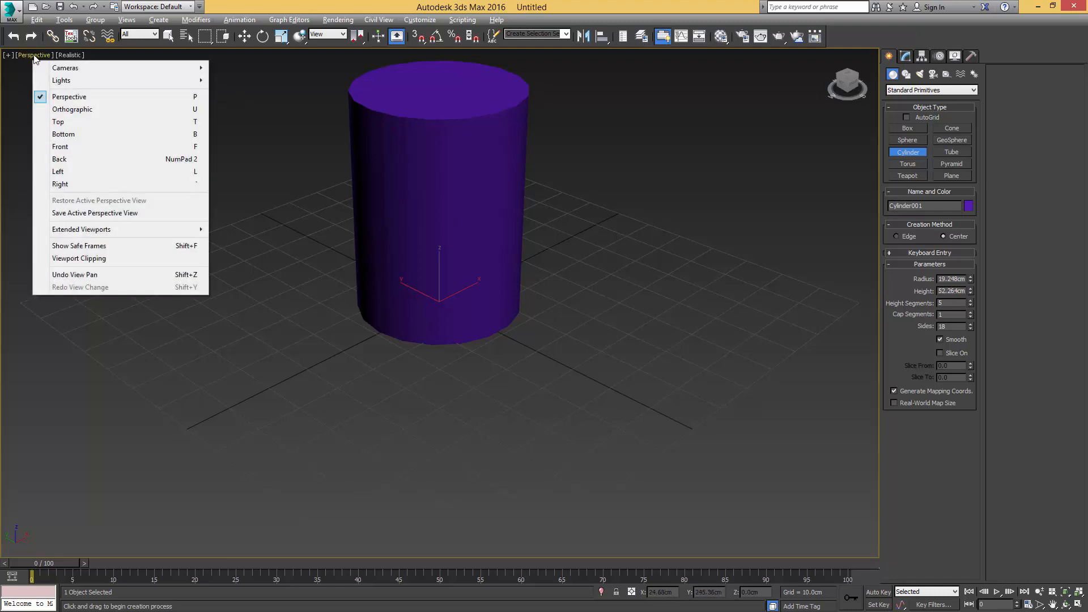
left_click(65, 112)
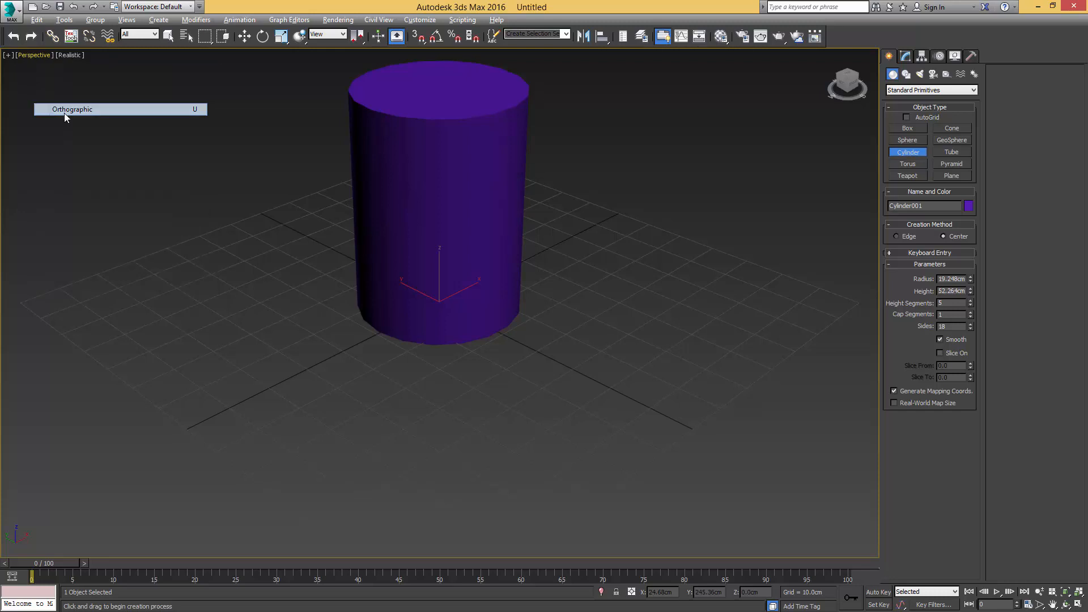
left_click(36, 56)
left_click(67, 97)
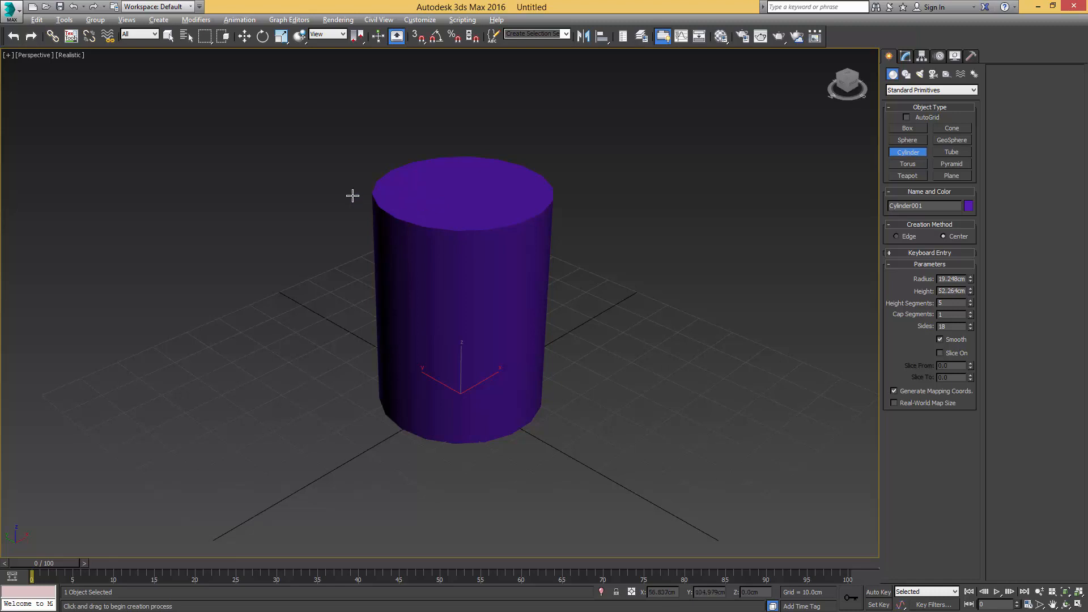
Orbit and pan around the cylinder, then end cylinder creation and deselect the object
middle_click_drag(352, 196, 500, 198, "alt")
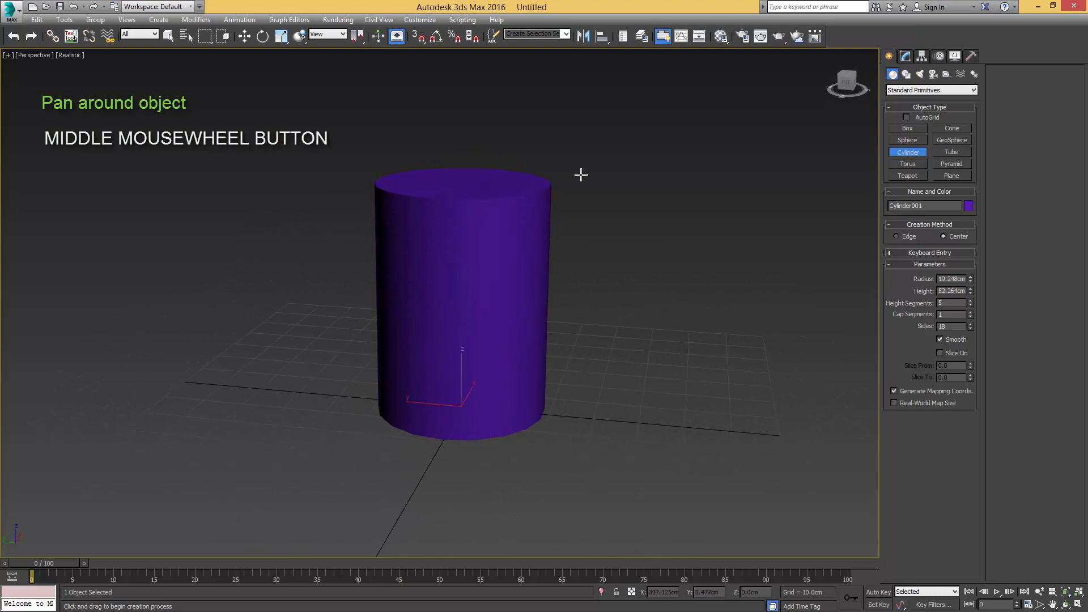
middle_click_drag(577, 215, 615, 268)
right_click(604, 233)
left_click(654, 199)
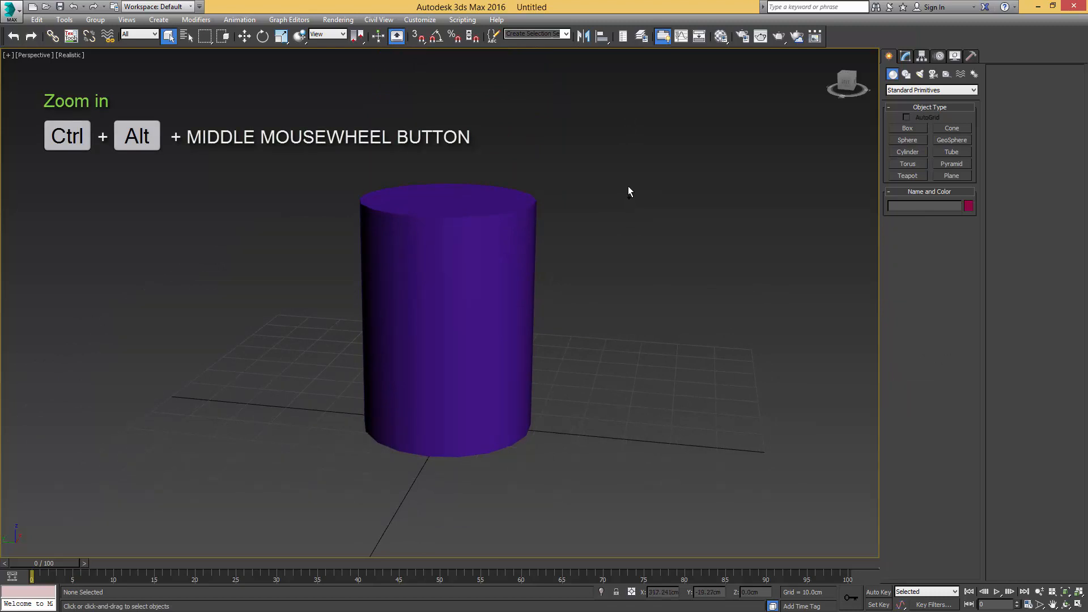
Turn on the Edged Faces display in the Perspective view and inspect the cylinder's top rim up close
middle_click_drag(620, 170, 580, 124, "ctrl+alt")
middle_click_drag(429, 206, 760, 139)
key("F4")
middle_click_drag(748, 192, 737, 150, "ctrl+alt")
middle_click_drag(672, 358, 675, 272)
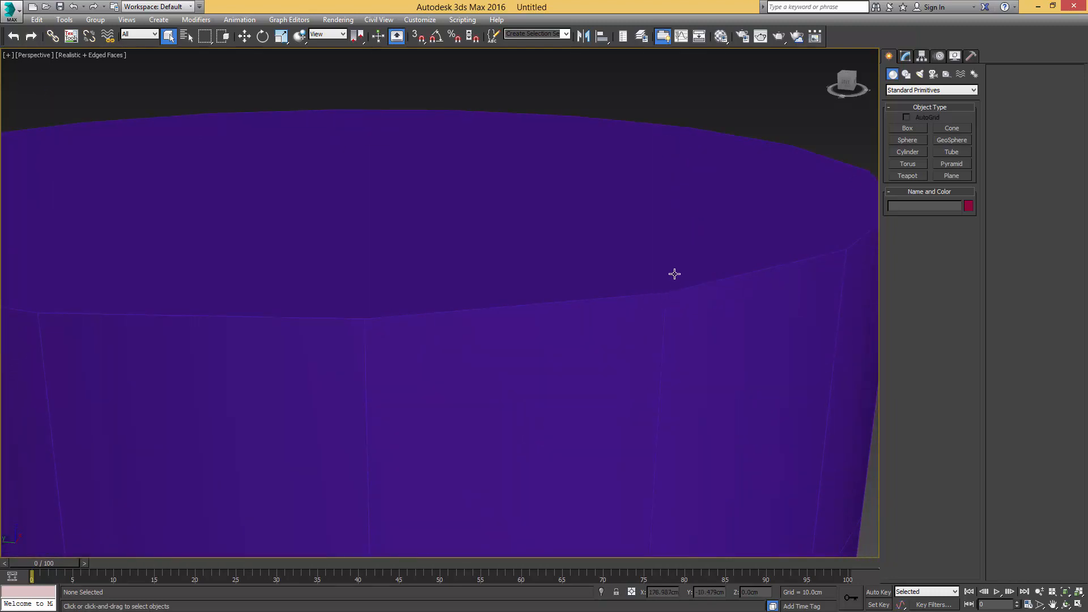
middle_click_drag(629, 352, 580, 385, "ctrl+alt")
Try Zoom Extents All Selected, zoom far out from the cylinder and draw a selection region around it
key("y")
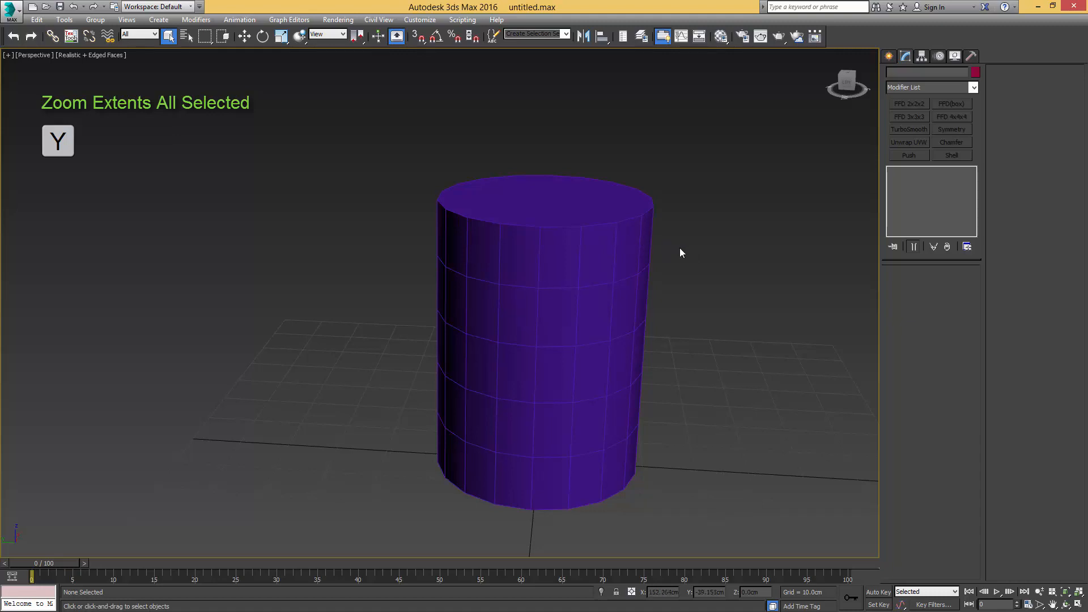
scroll(679, 247, "down", 10)
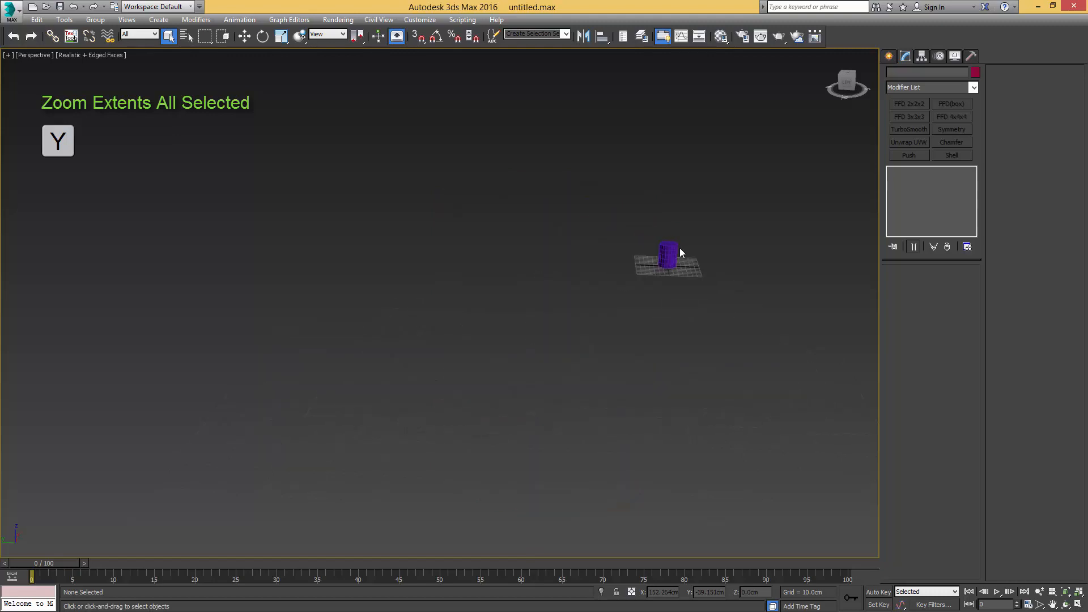
middle_click_drag(681, 246, 737, 244)
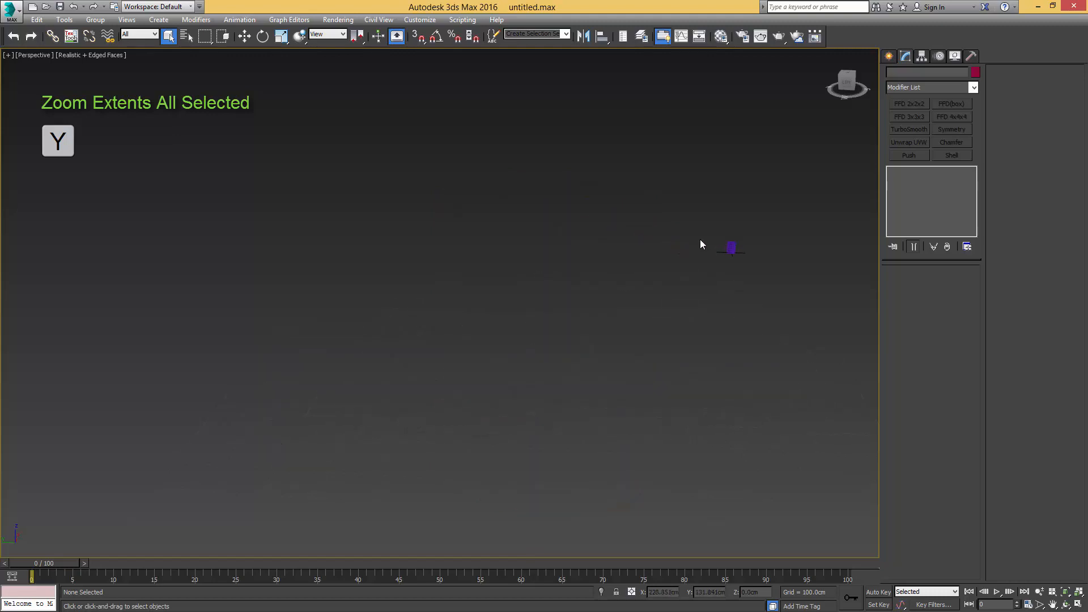
left_click_drag(705, 227, 749, 270)
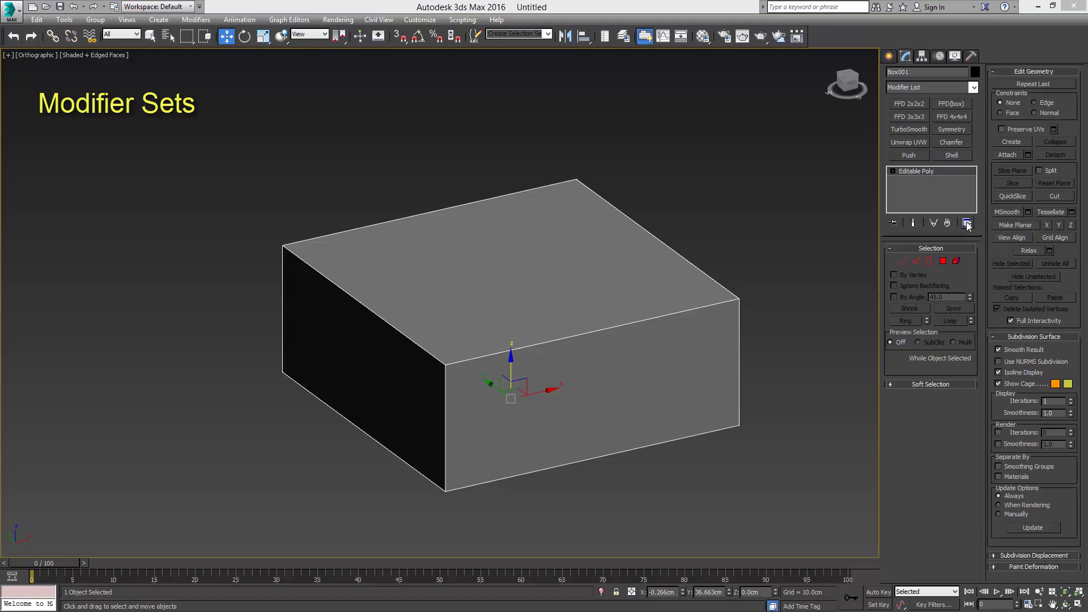
Open Configure Modifier Sets for the box's modifier list, pick the Bend modifier and accept the dialog
left_click(967, 223)
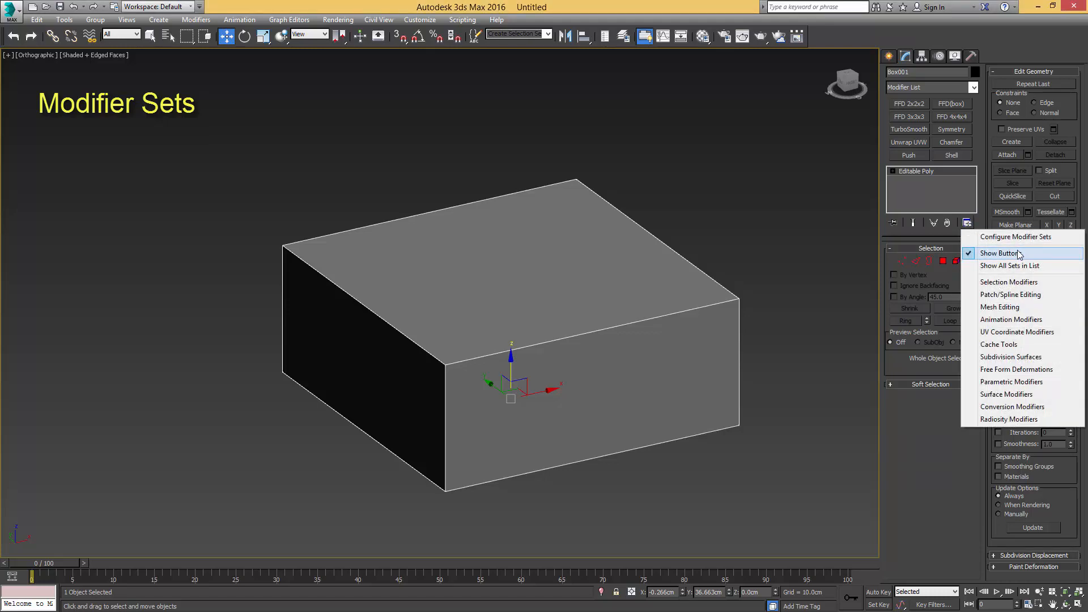
left_click(935, 235)
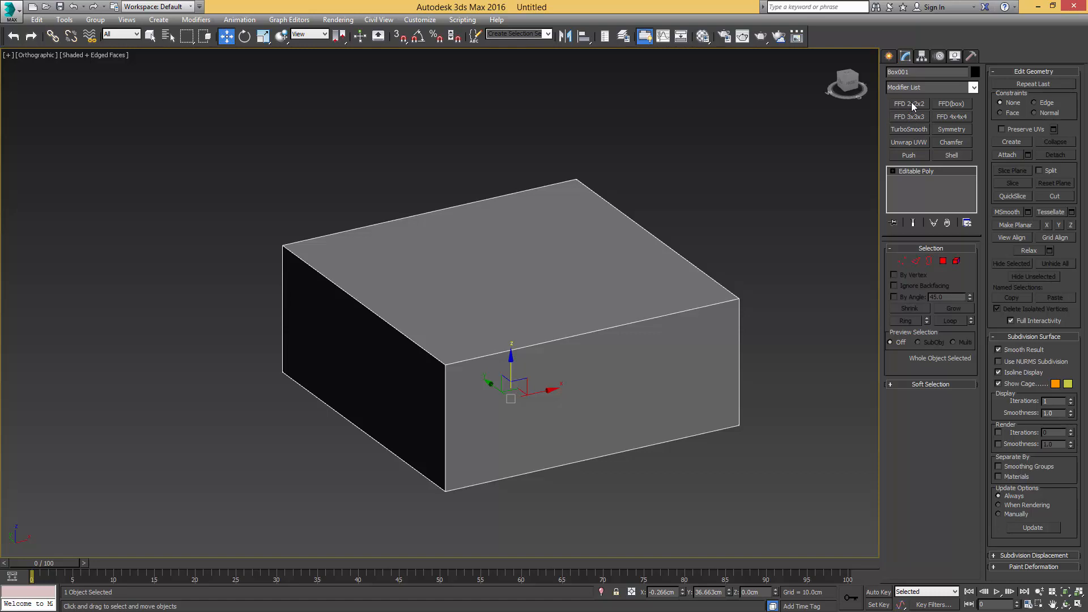
left_click(968, 224)
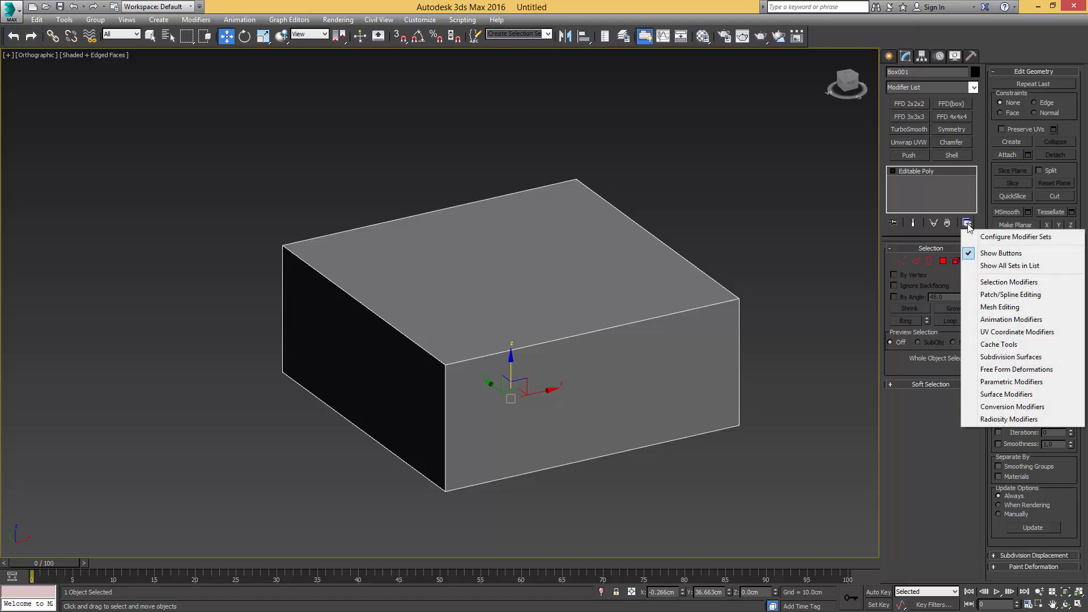
left_click(1007, 239)
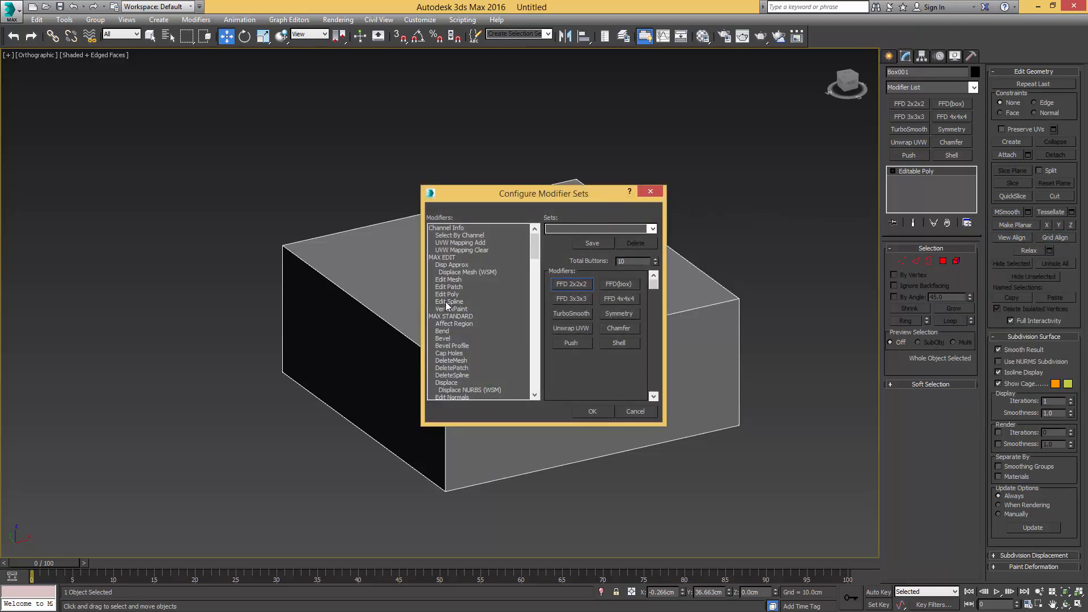
left_click(442, 332)
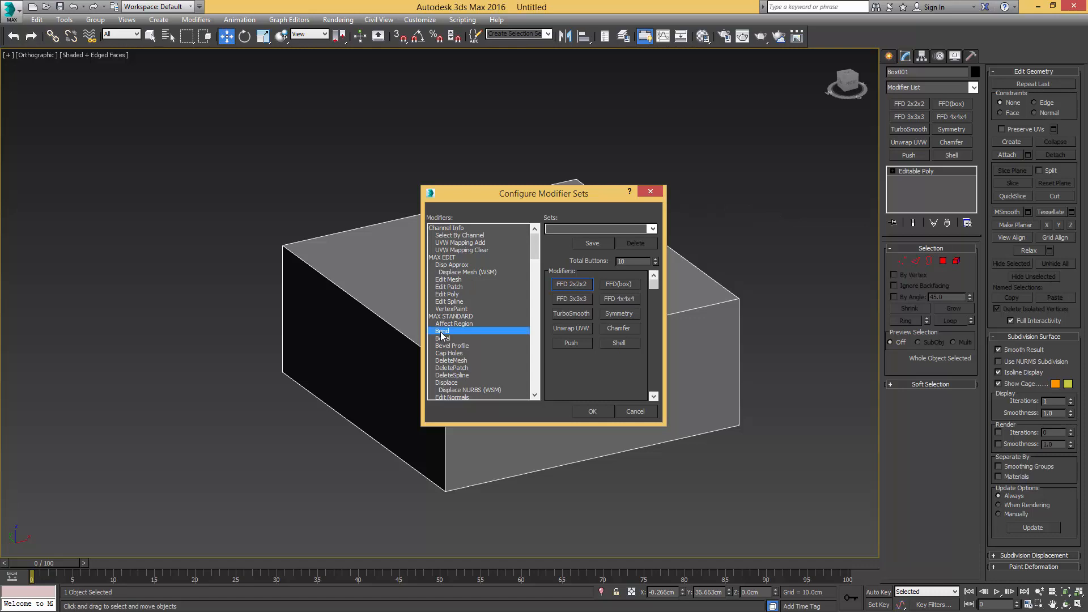
mouse_move(442, 335)
left_mouse_down()
mouse_move(559, 311)
mouse_move(457, 331)
left_mouse_up()
left_click(593, 410)
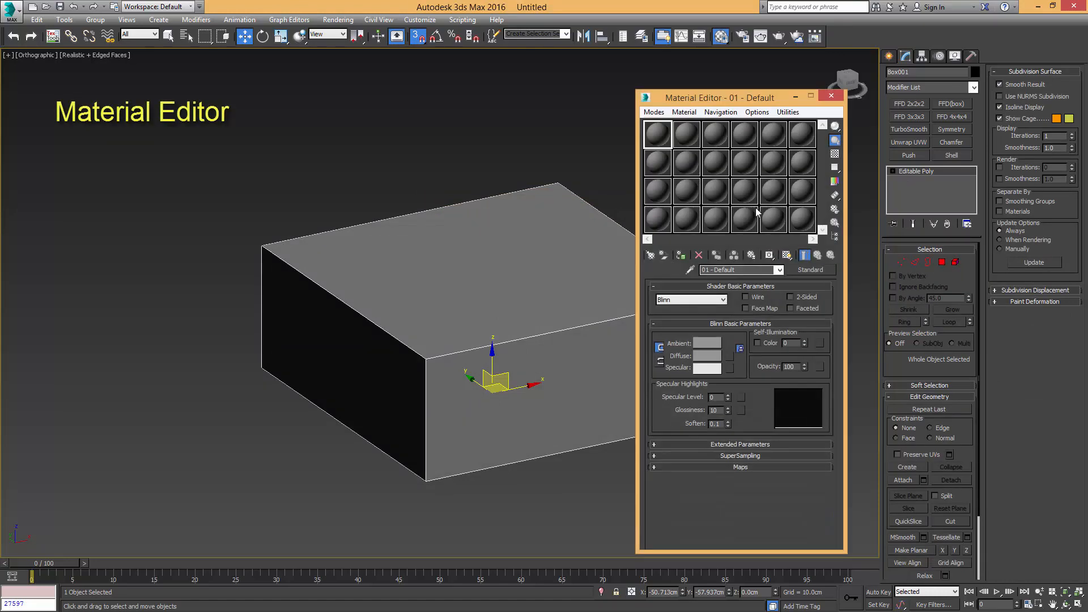
Switch the Material Editor to Slate mode and back to Compact mode, and close it
left_click(652, 113)
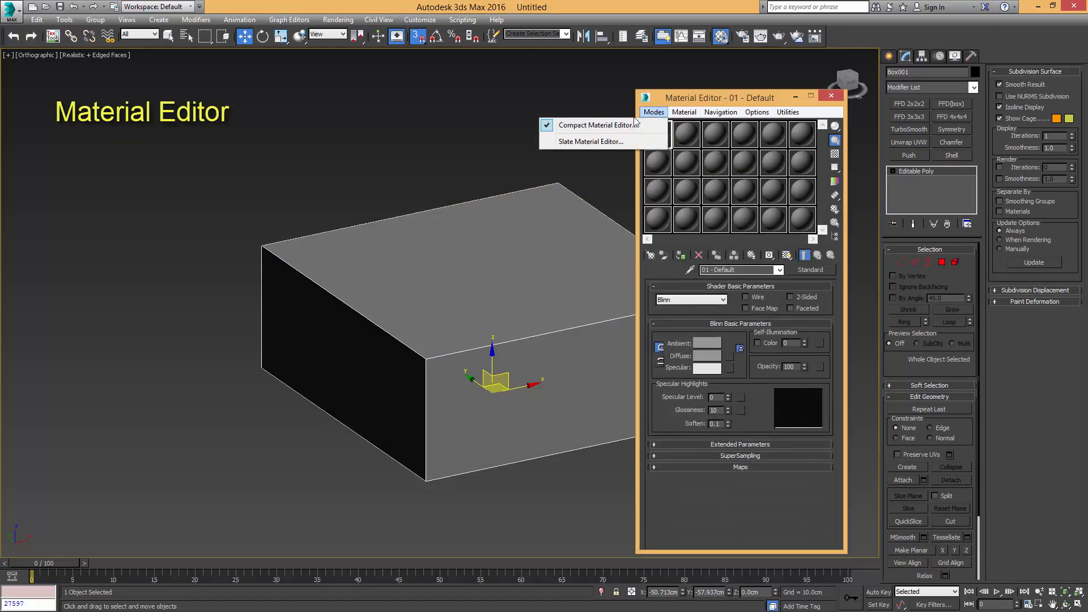
left_click(593, 141)
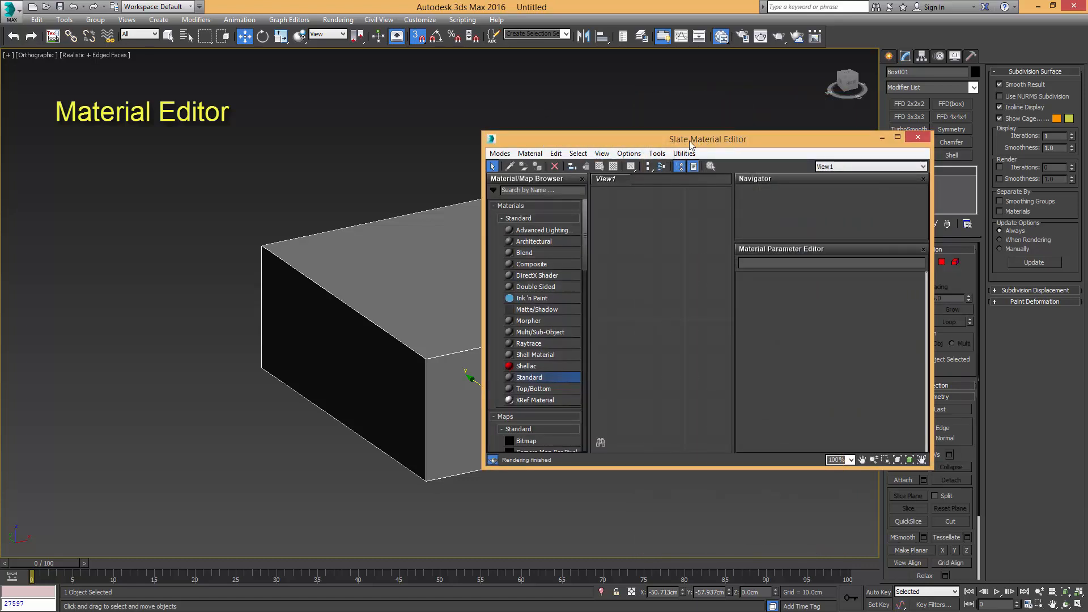
left_click(500, 153)
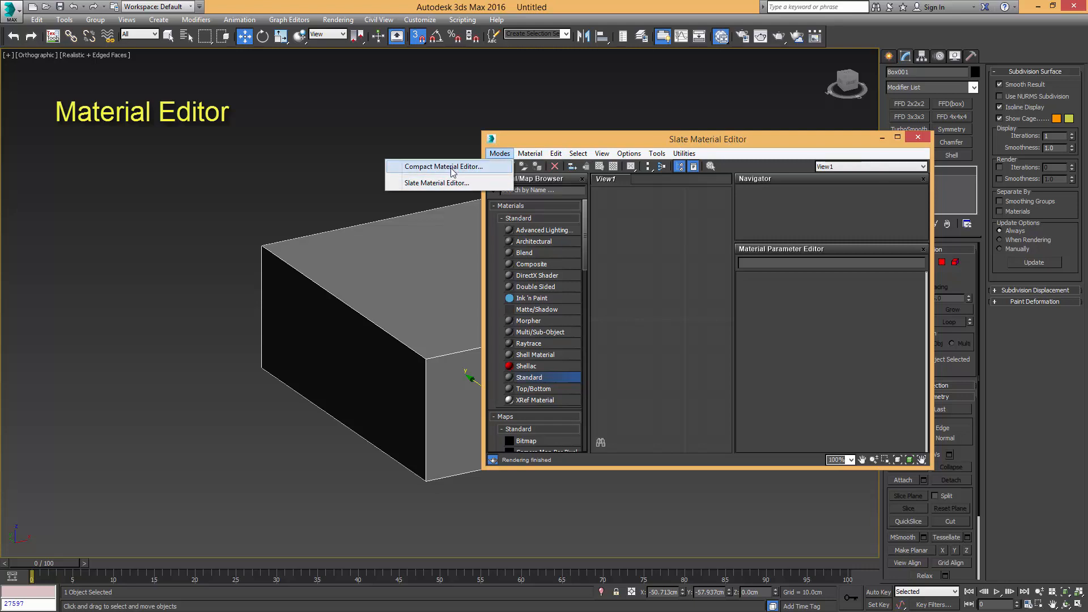
left_click(455, 168)
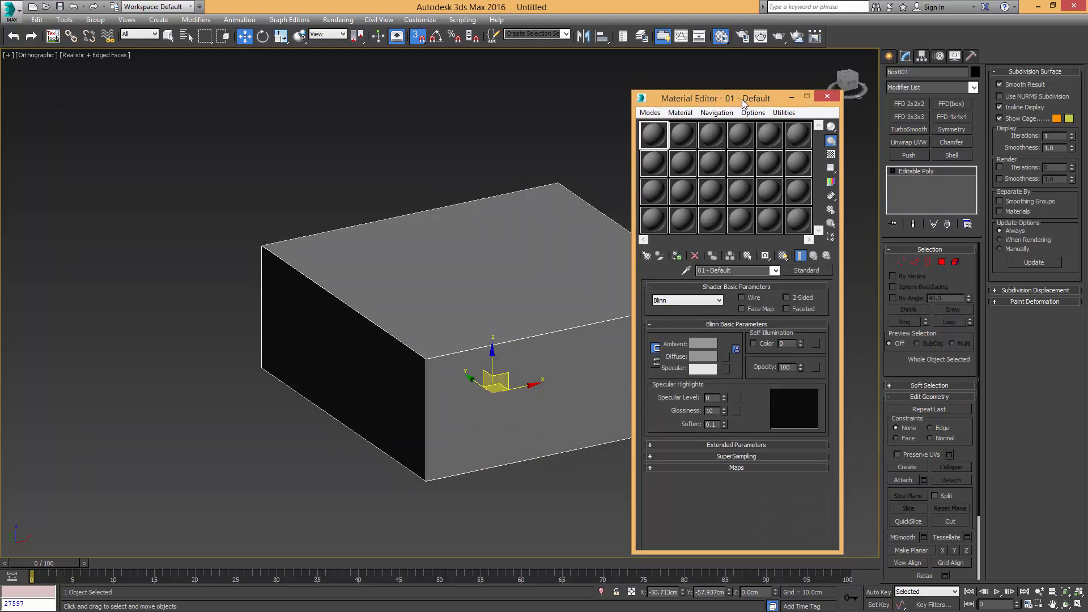
left_click(827, 96)
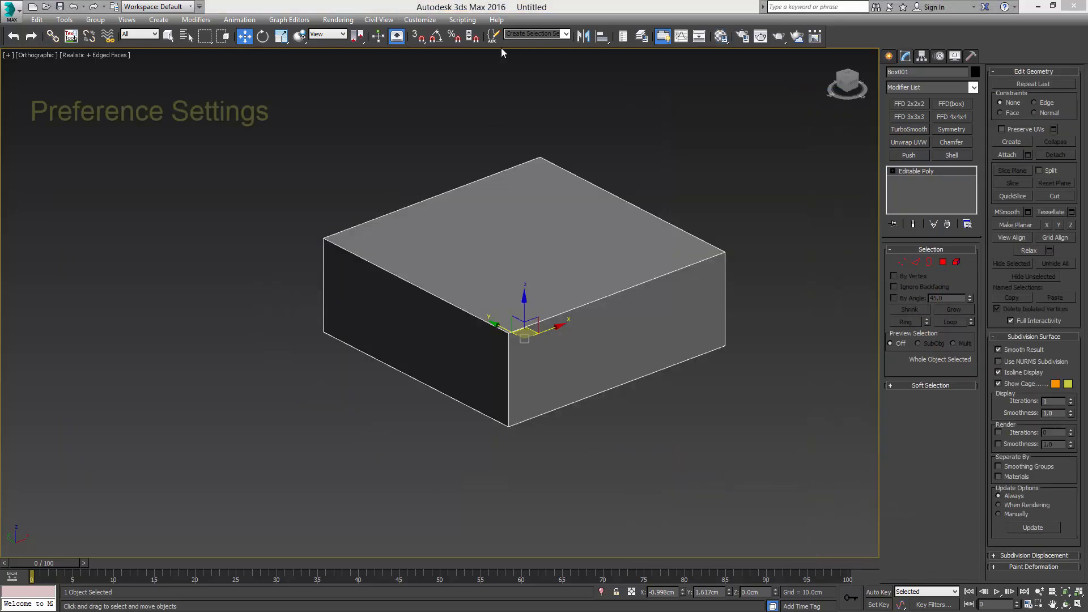
Set the Scene Undo levels to 100 in Preference Settings and open the auto backup interval in the file preferences
left_click(420, 20)
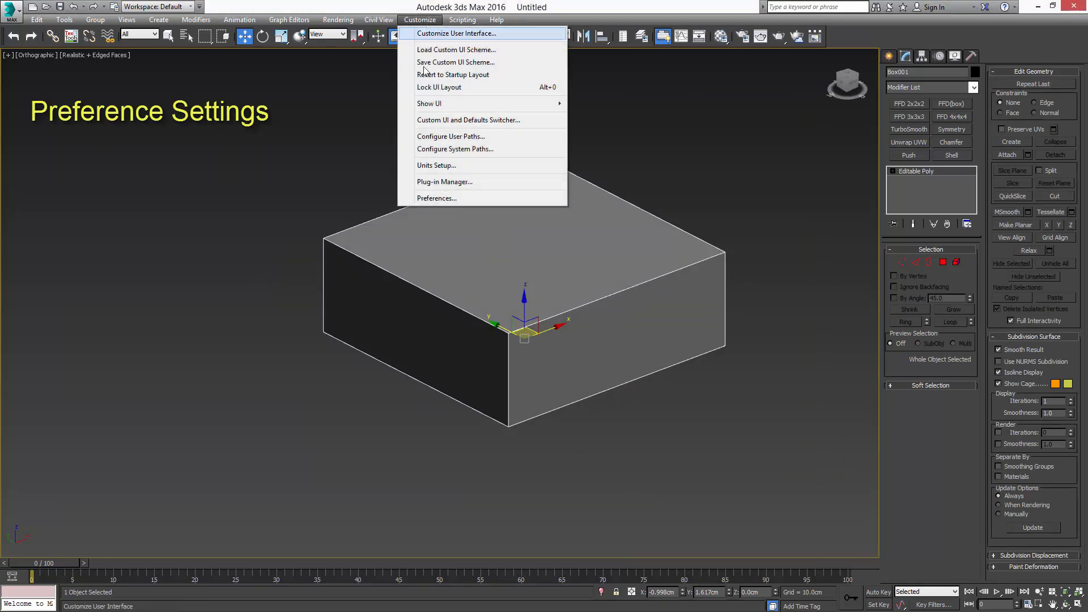
left_click(437, 198)
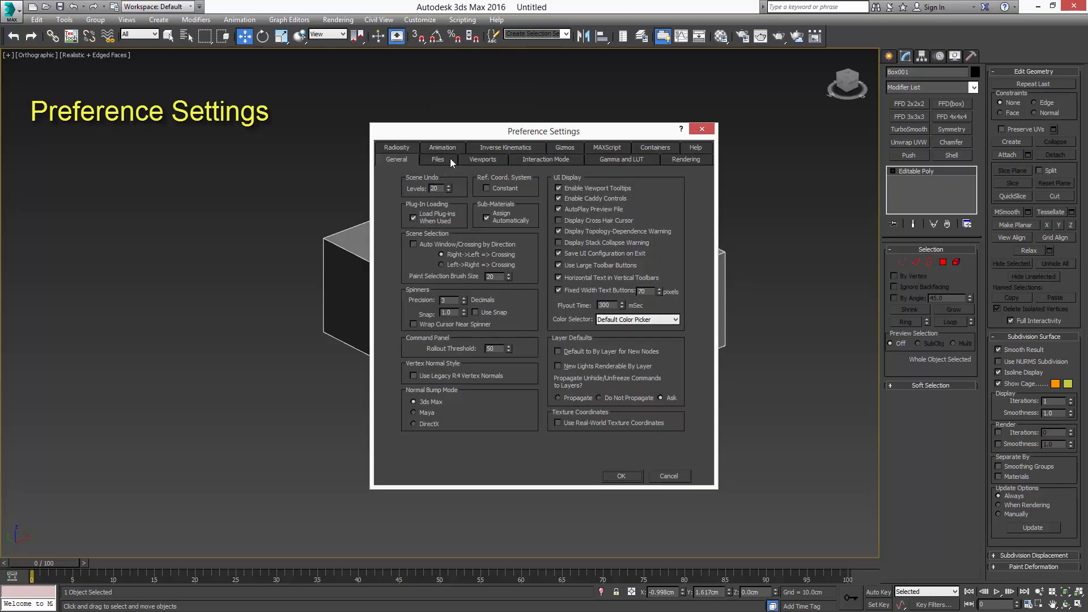
double_click(435, 188)
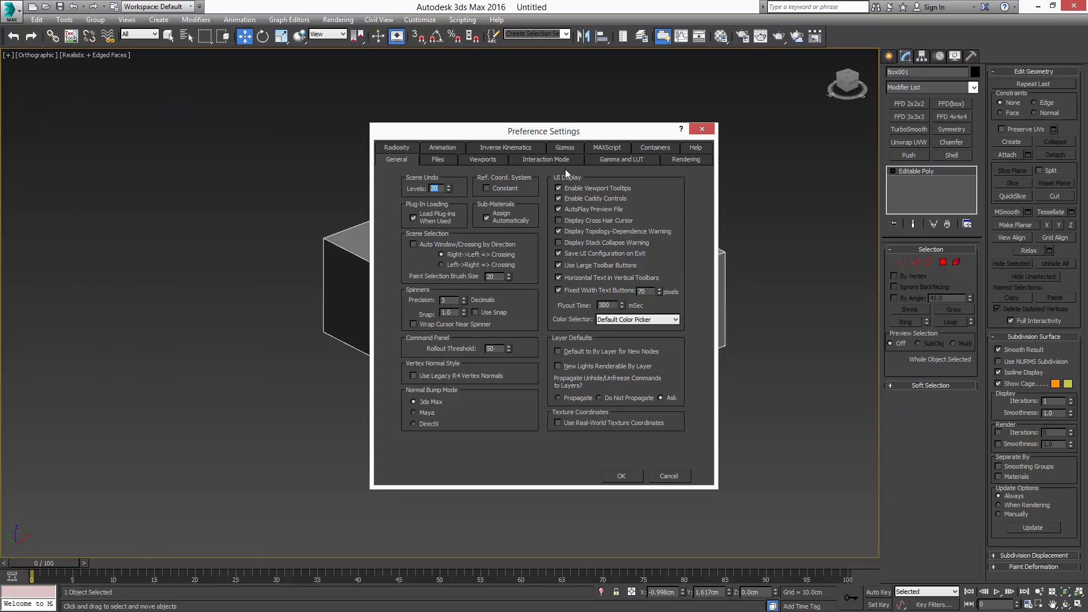
type("100")
left_click(442, 160)
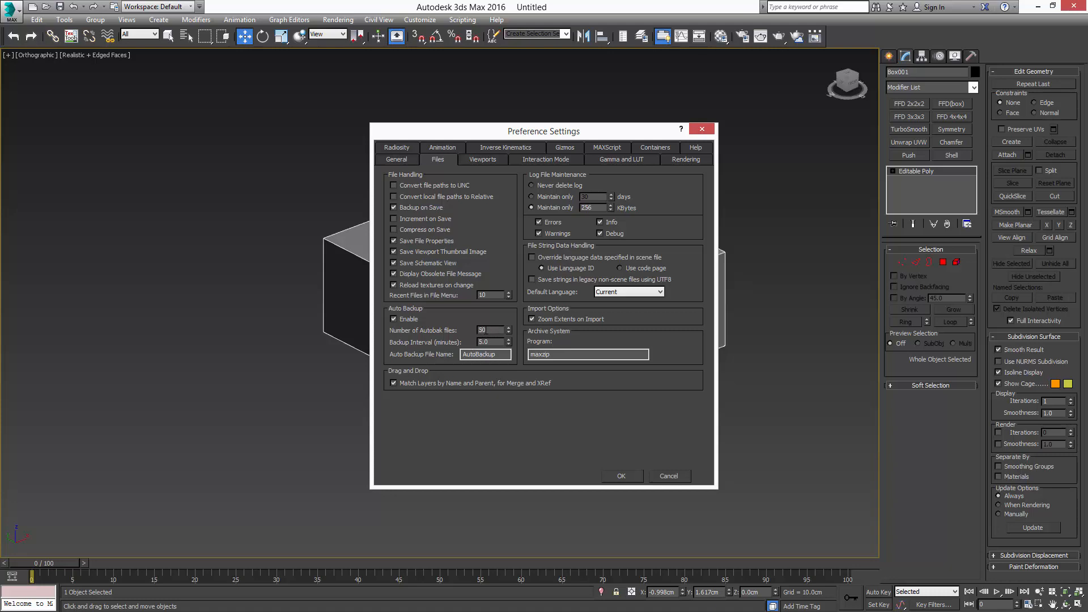
left_click(488, 342)
Enable Gamma/LUT Correction in the preferences and accept the dialog
left_click(622, 159)
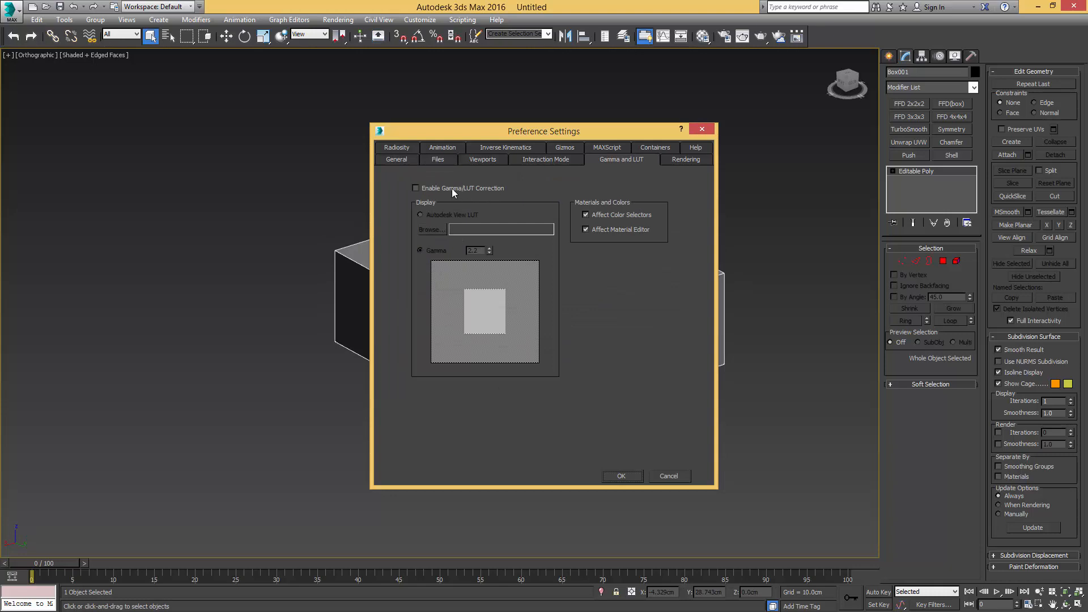
left_click(452, 189)
left_click(631, 476)
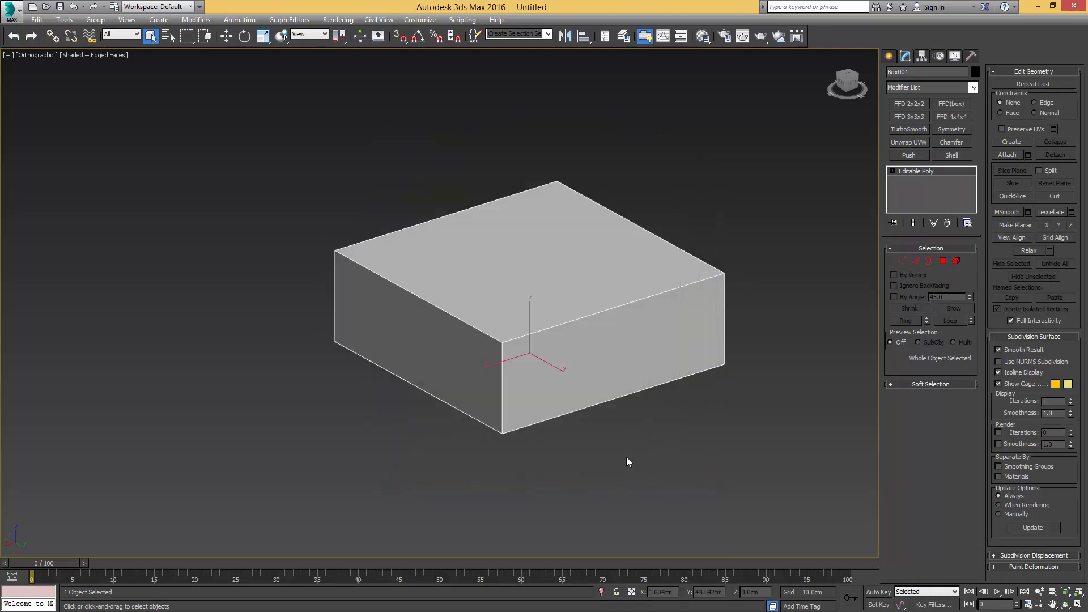
Open the Material Editor beside the box, examine the sample spheres' shading, and close it
key("m")
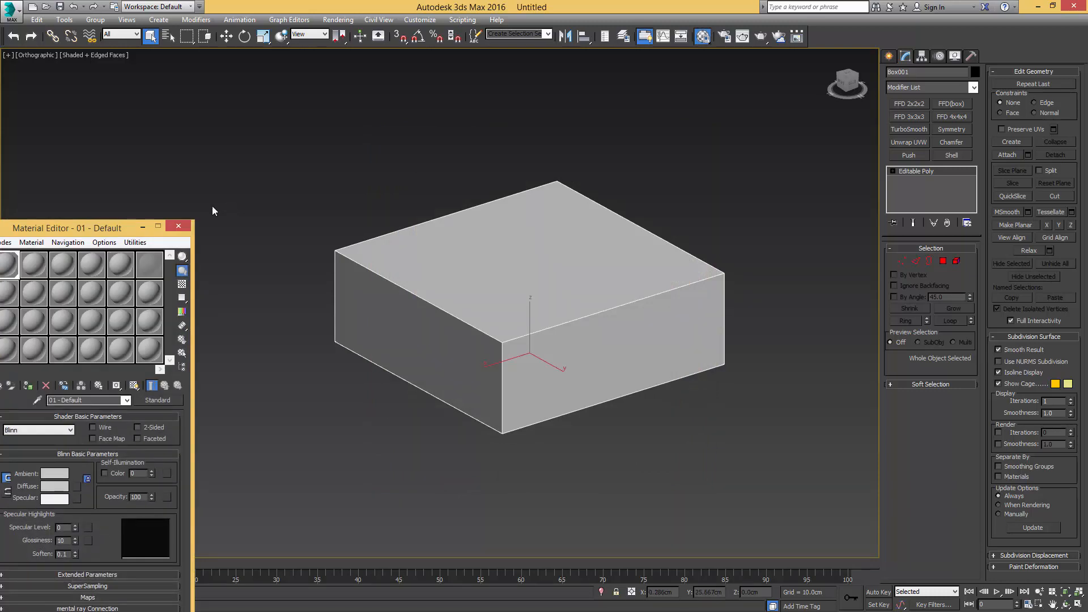
left_click_drag(137, 220, 243, 81)
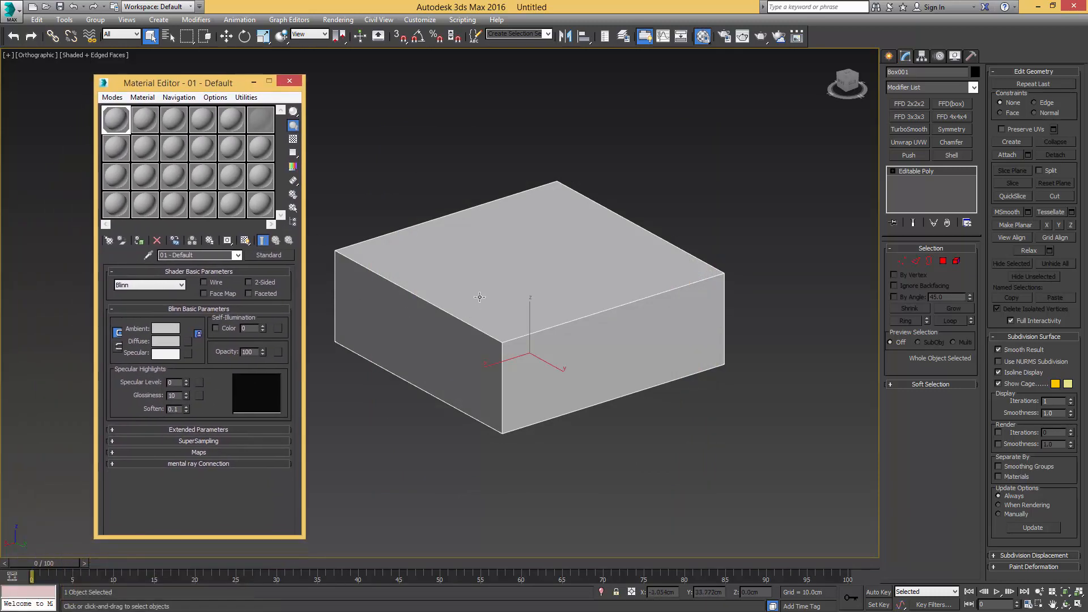
left_click(289, 81)
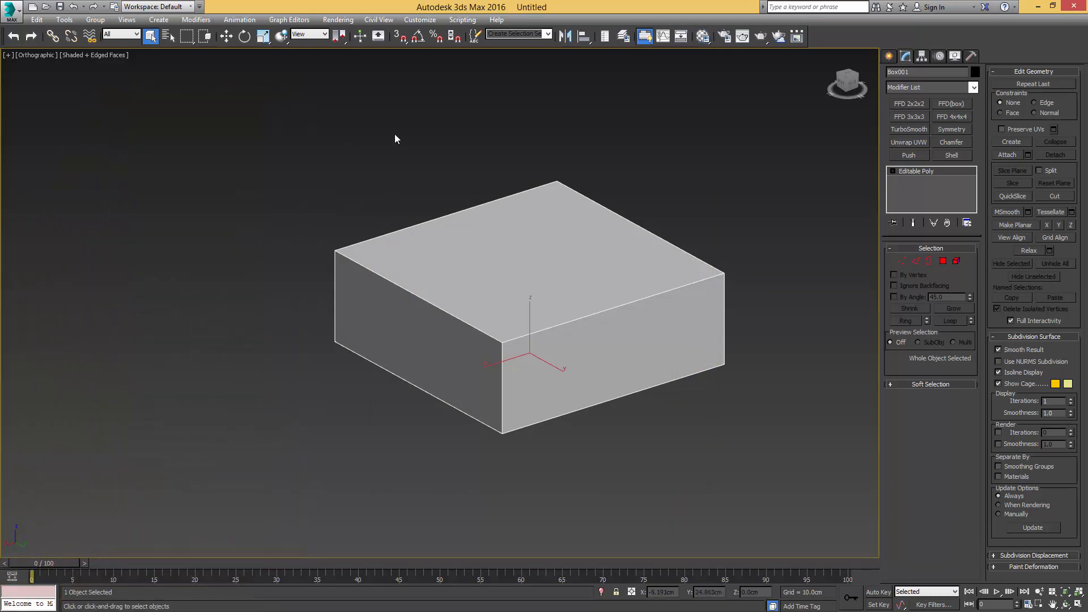
Reopen Preference Settings, disable Gamma/LUT Correction and close the dialog
left_click(420, 19)
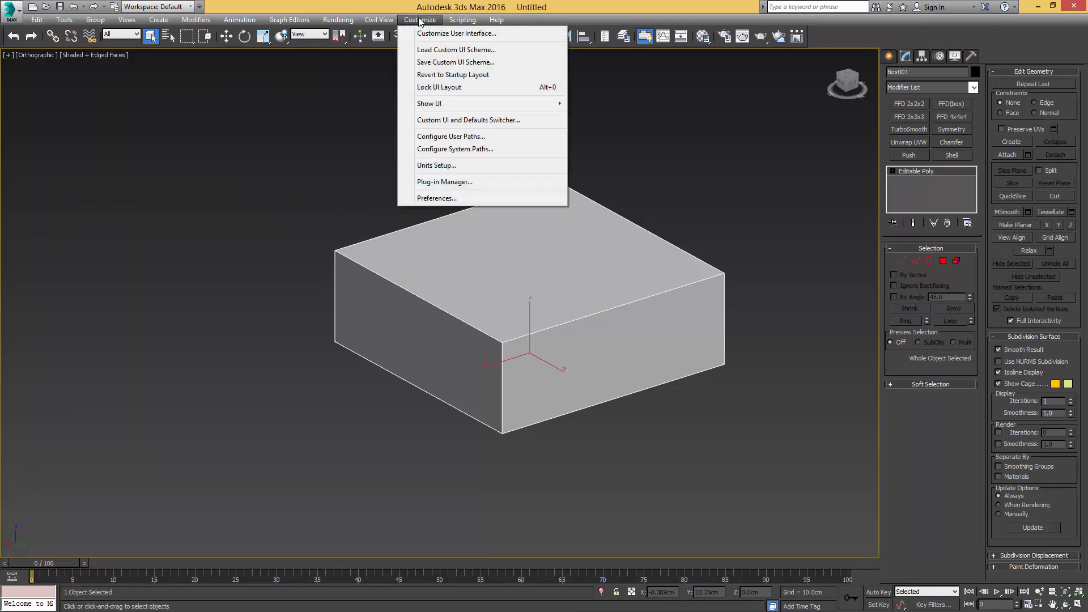
left_click(436, 195)
left_click(443, 188)
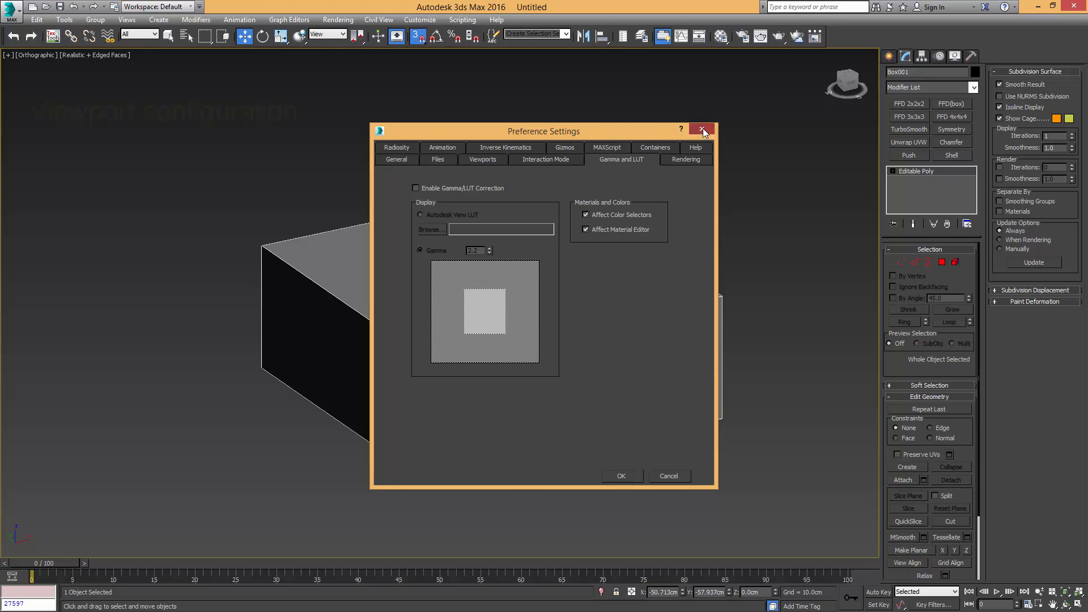
left_click(700, 130)
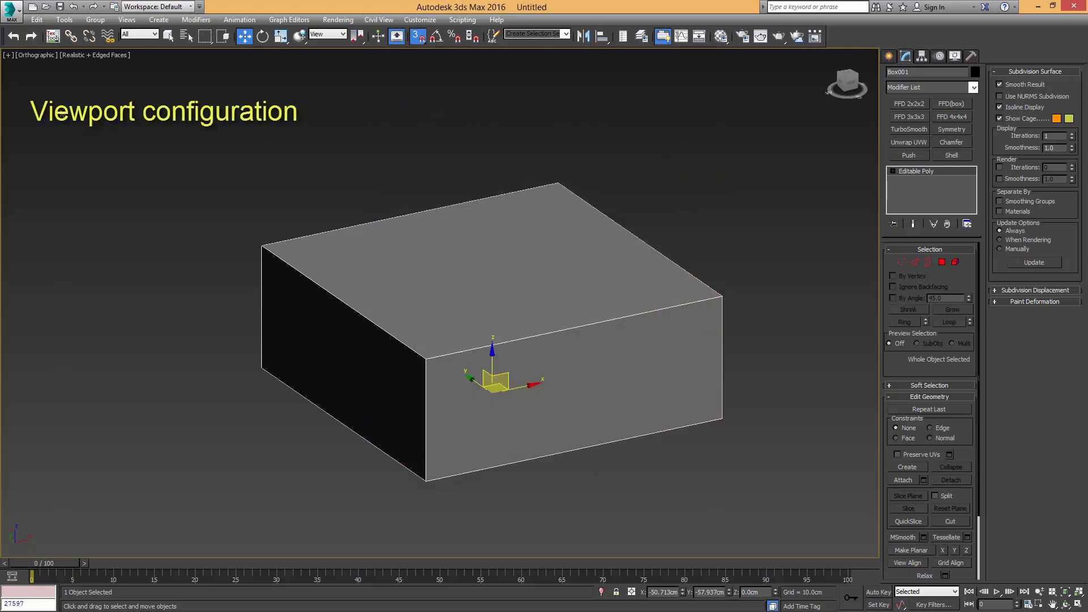
Open Viewport Configuration's display performance settings and set the antialiasing quality to 2X - Low Quality
left_click(127, 20)
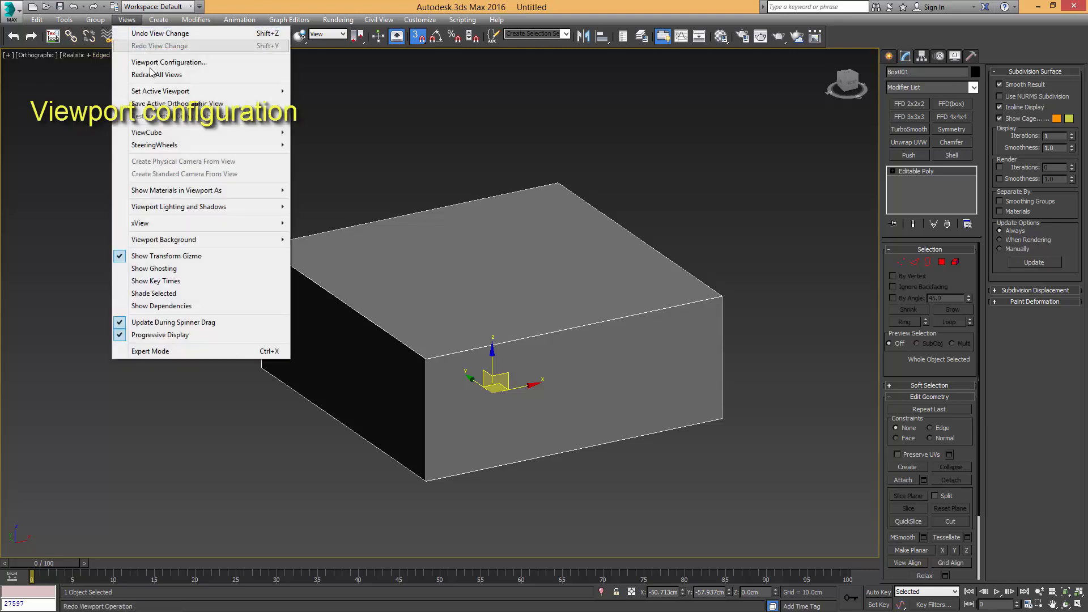
left_click(187, 62)
left_click(441, 177)
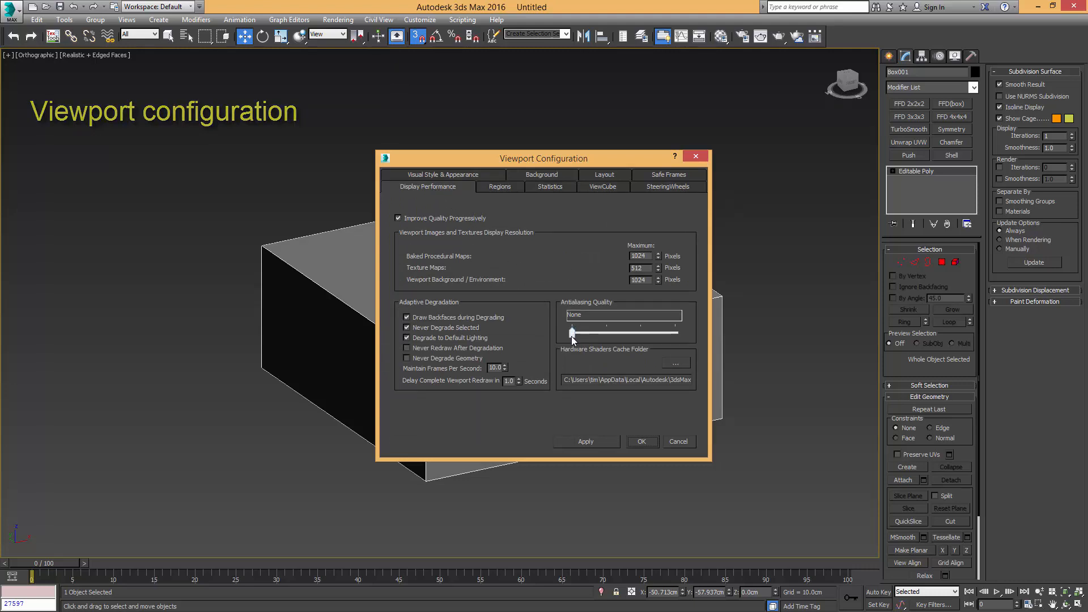
left_click_drag(573, 332, 609, 332)
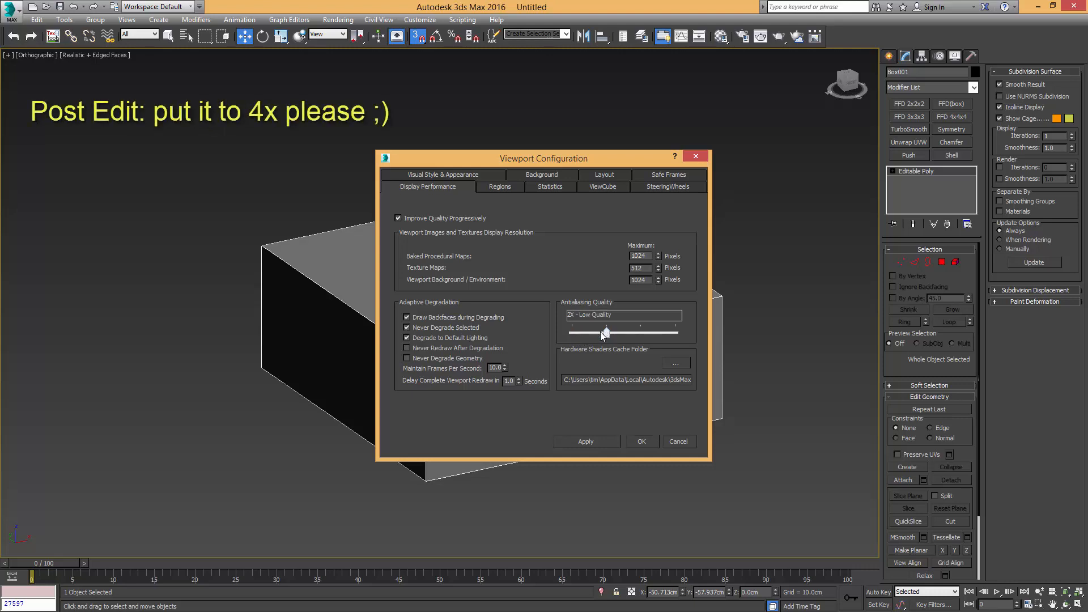
Set the baked procedural, texture and viewport background map resolutions to 4096 pixels, then apply and accept the viewport configuration
left_click_drag(647, 256, 559, 241)
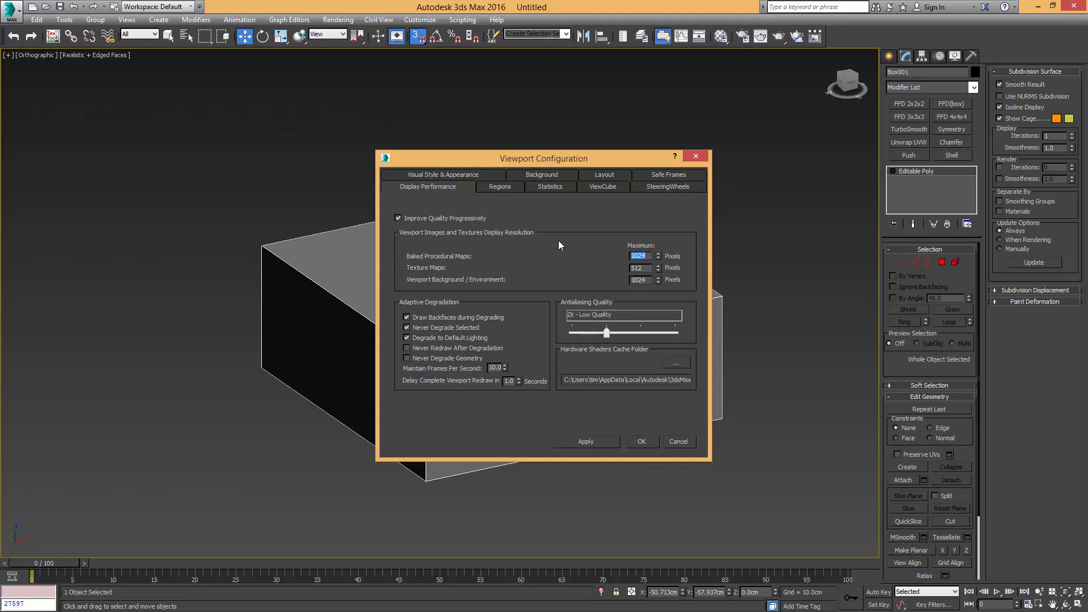
type("4096")
left_click_drag(648, 257, 597, 242)
key("ctrl+c")
key("ctrl+v")
key("ctrl+v")
left_click(593, 441)
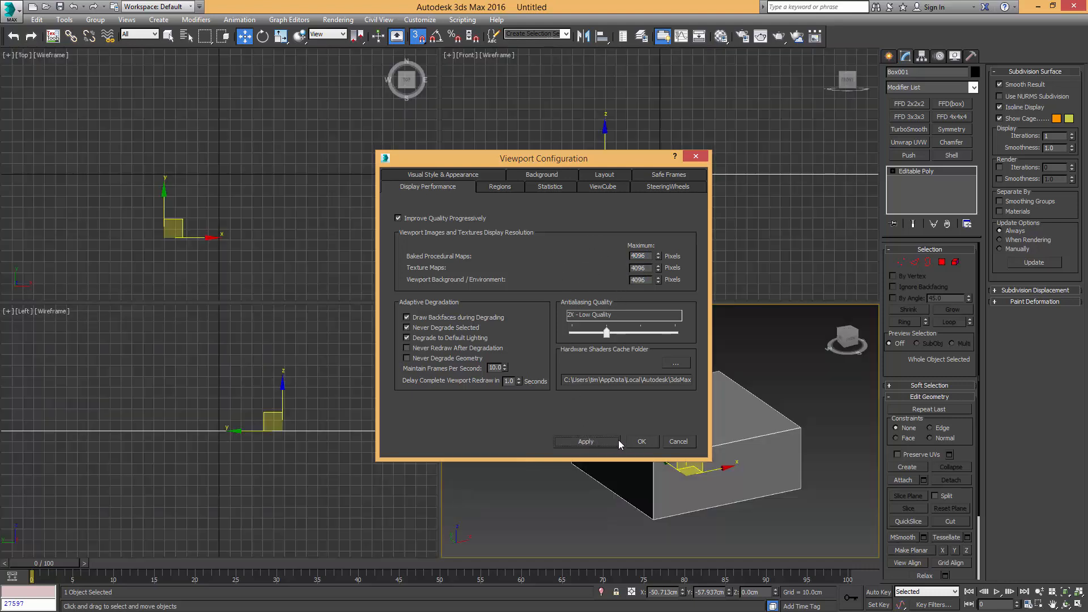
left_click(648, 443)
Maximize the orthographic viewport and inspect the box's edges from several angles and zoom levels
middle_click_drag(670, 392, 611, 411)
key("alt+w")
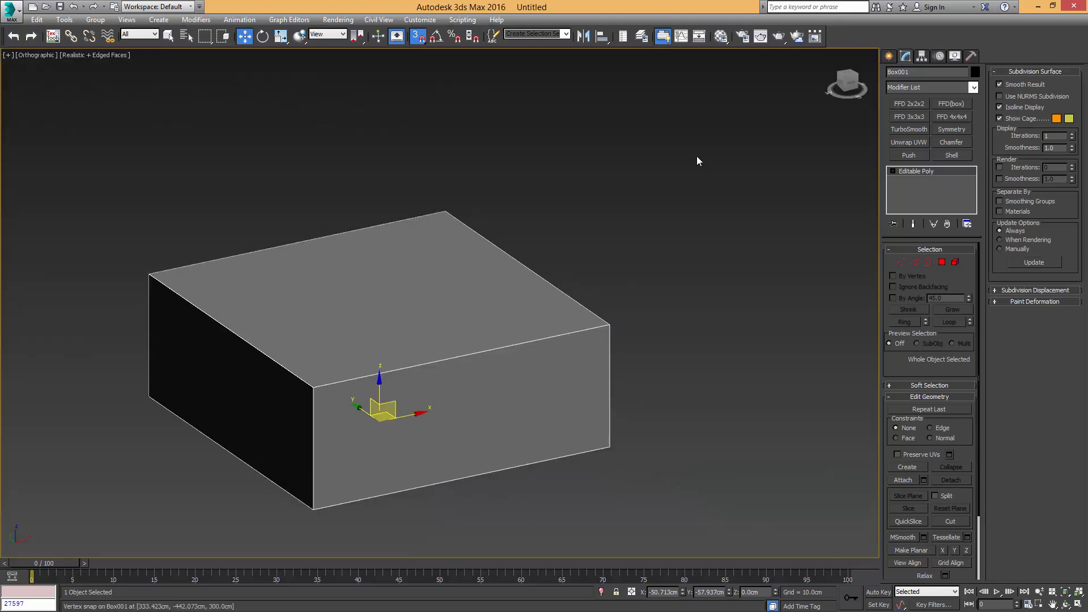
middle_click_drag(557, 179, 550, 249)
scroll(533, 219, "down", 5)
scroll(552, 248, "up", 3)
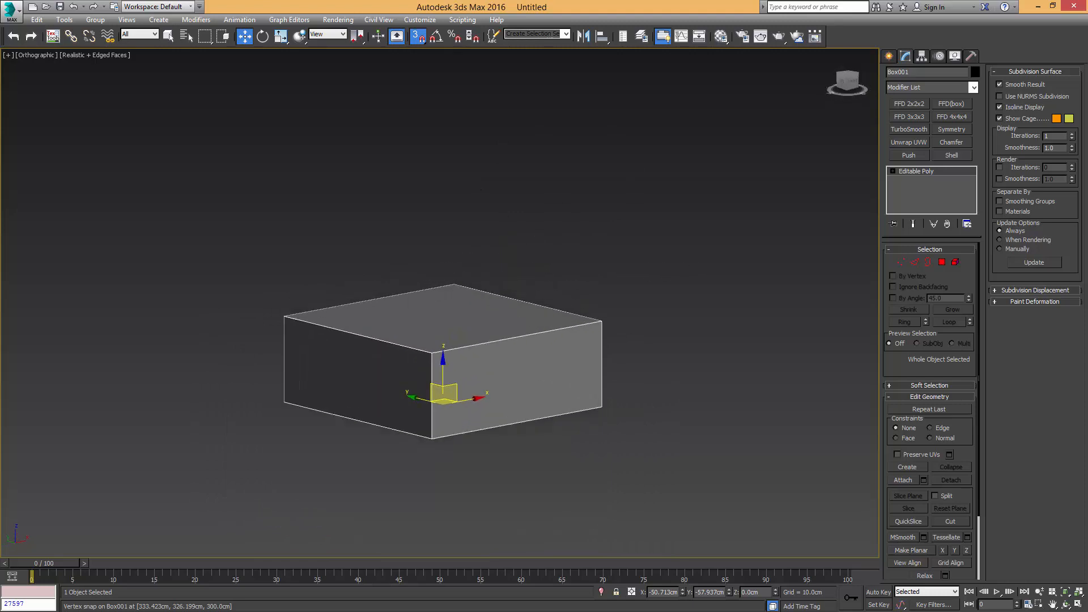
scroll(555, 249, "up", 3)
left_click_drag(0, 0, 0, 0)
scroll(556, 250, "up", 3)
middle_click_drag(561, 230, 536, 218, "alt")
scroll(535, 218, "down", 3)
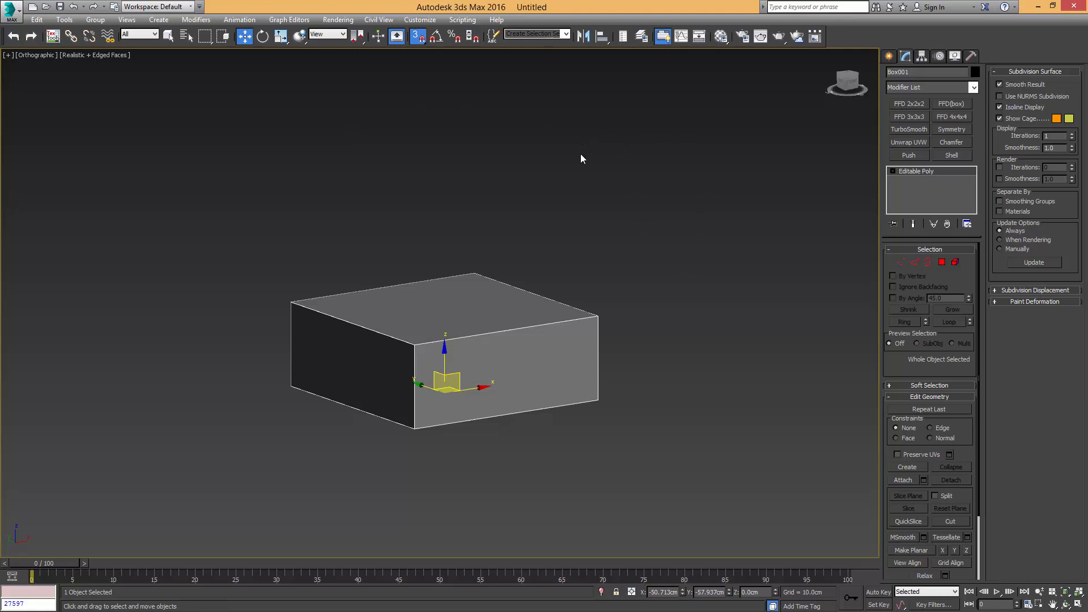
middle_click_drag(405, 226, 599, 233, "alt")
middle_click_drag(524, 246, 535, 238)
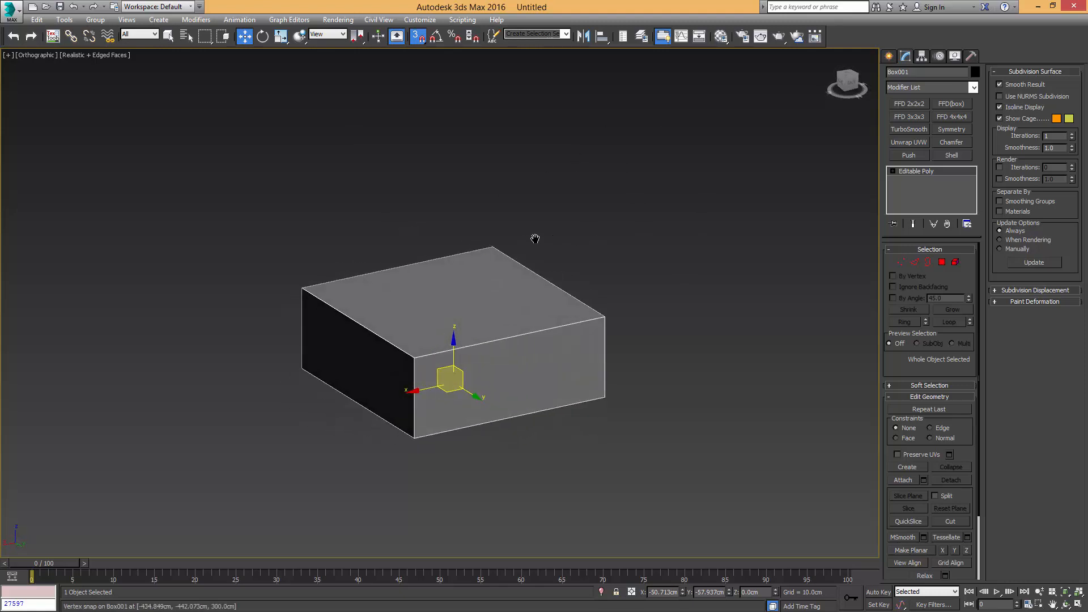
scroll(538, 235, "up", 3)
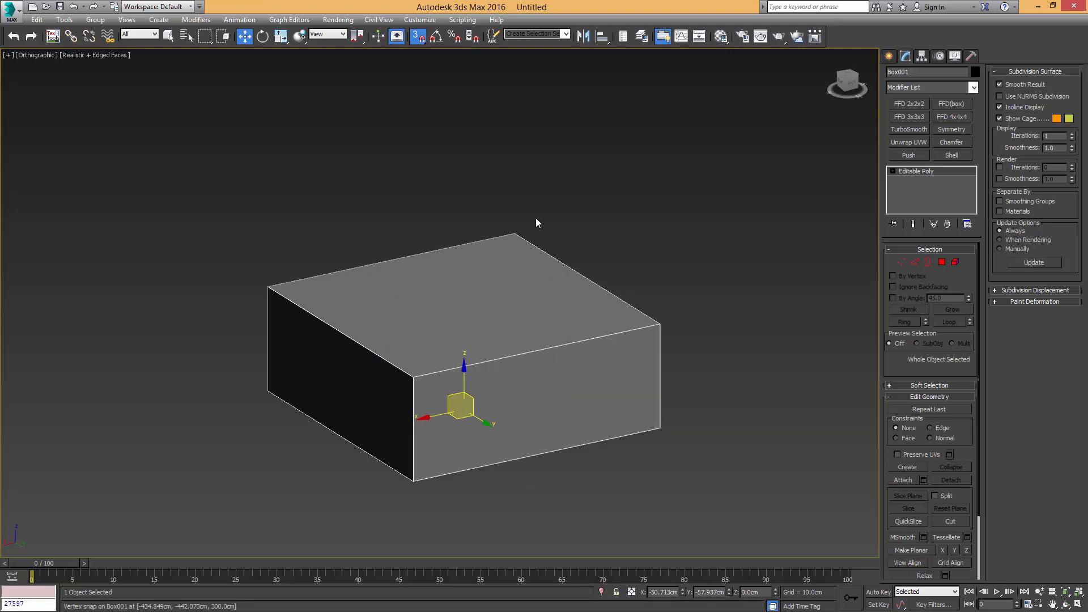
Check the display unit and system unit scales in Units Setup and accept both dialogs
left_click(420, 21)
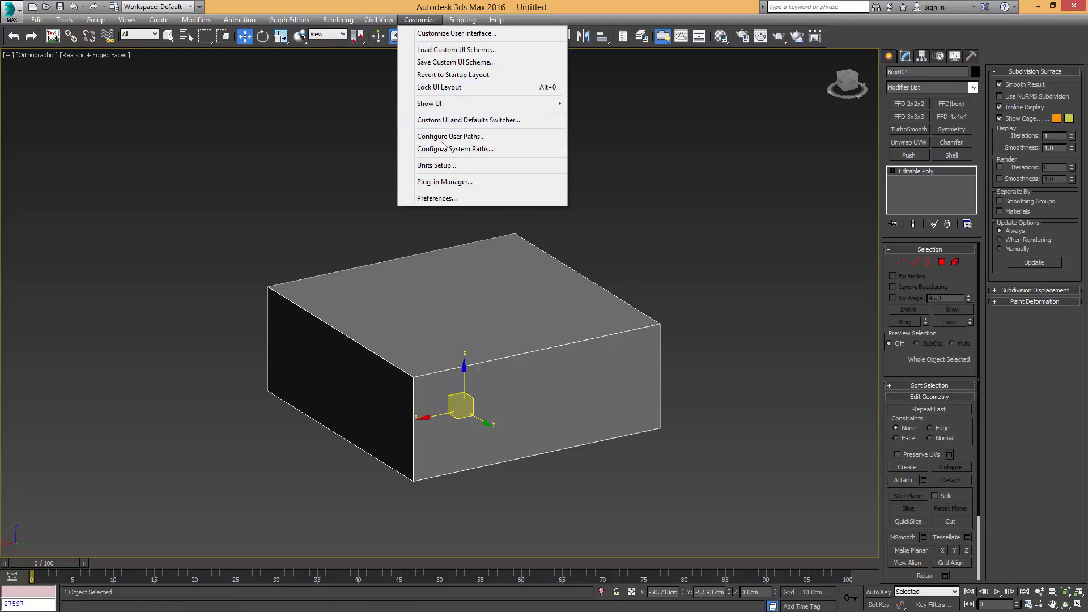
left_click(432, 165)
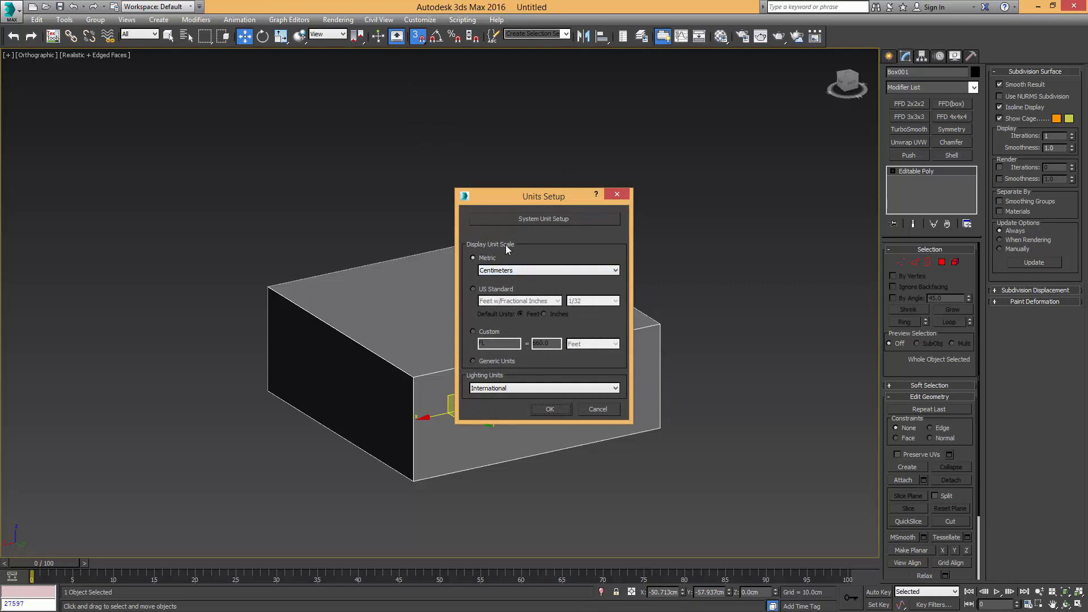
left_click(558, 219)
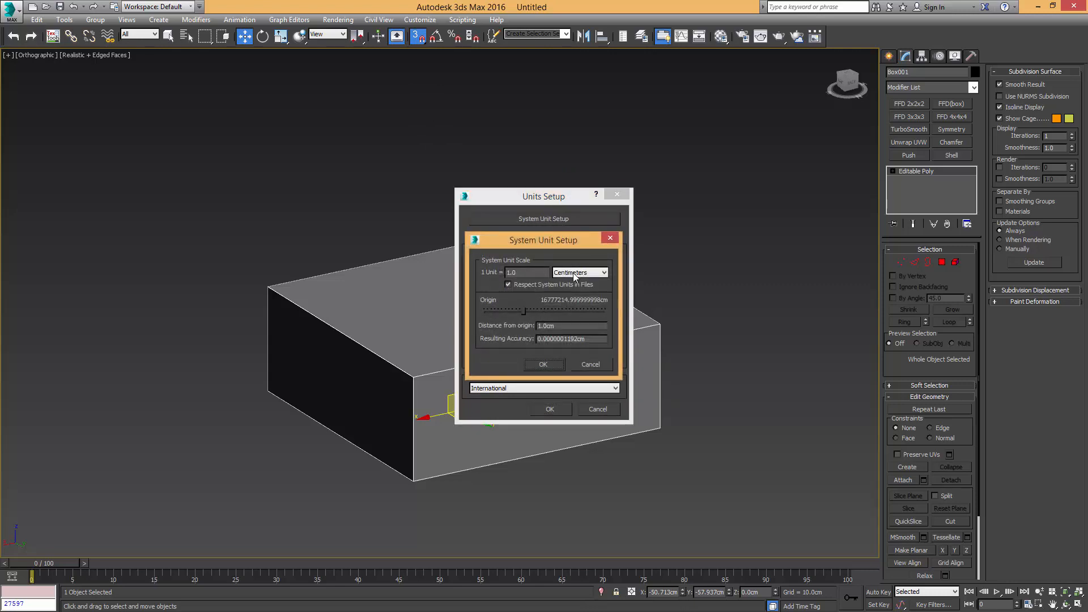
left_click(543, 365)
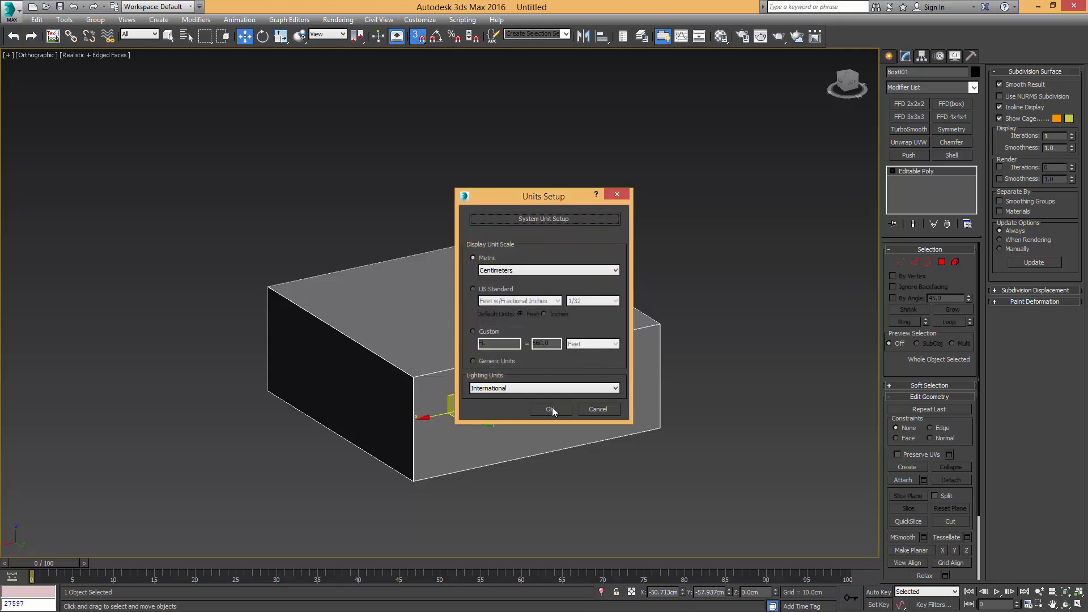
left_click(551, 409)
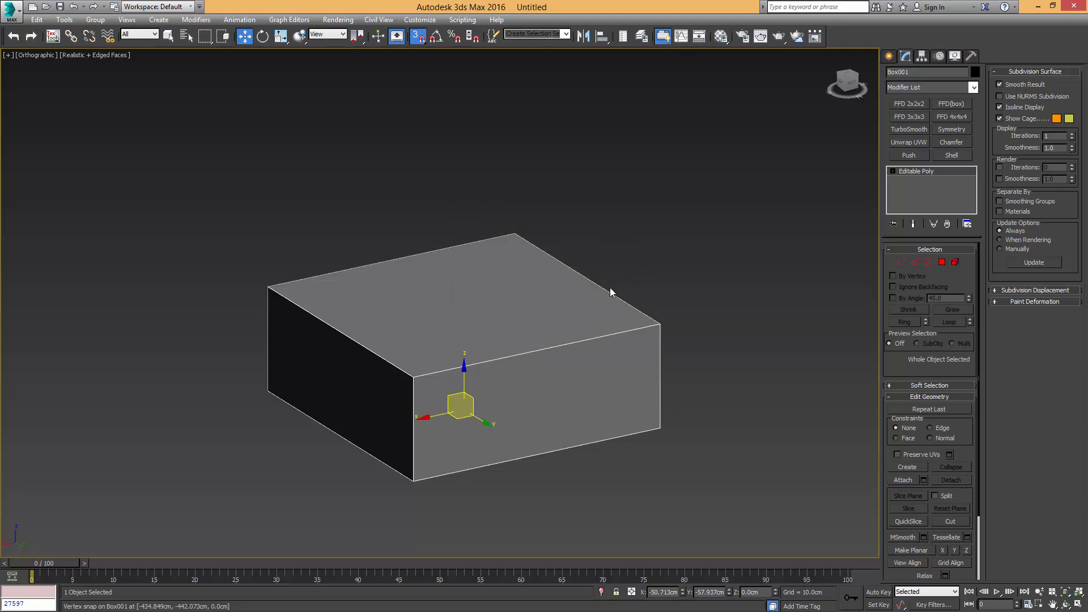
Create a cylinder of about 265 cm radius and about 524 cm height beside the box
middle_click_drag(598, 342, 567, 317, "alt")
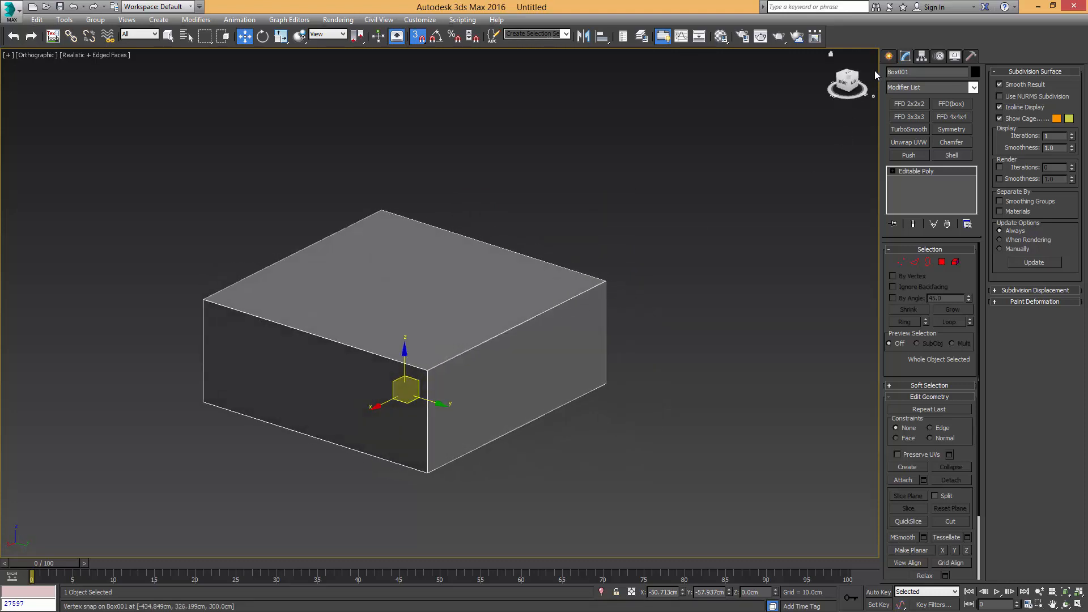
left_click(889, 56)
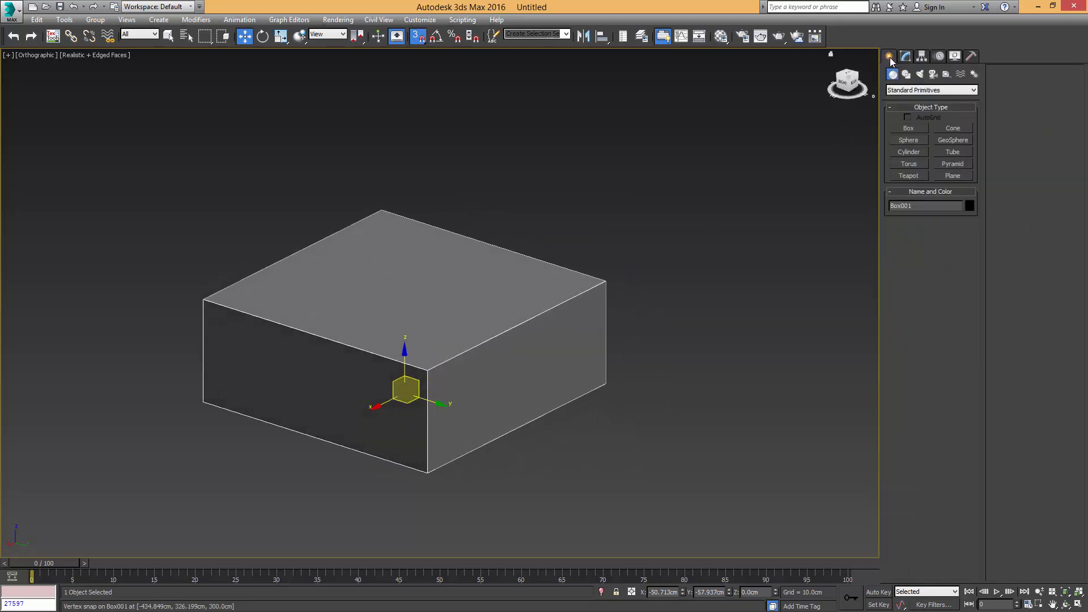
left_click(909, 150)
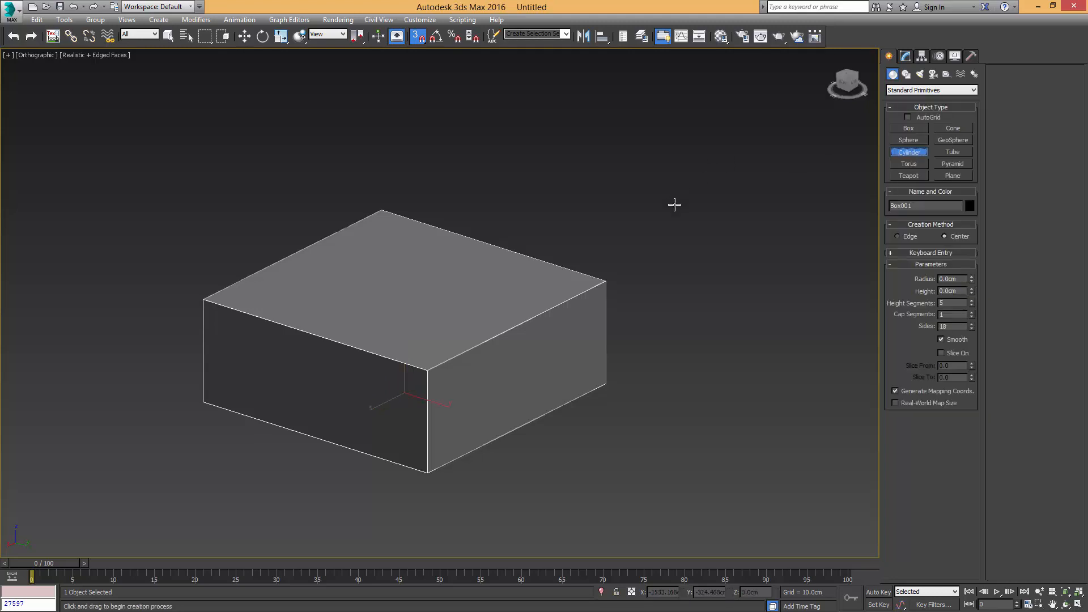
left_click_drag(656, 342, 737, 340)
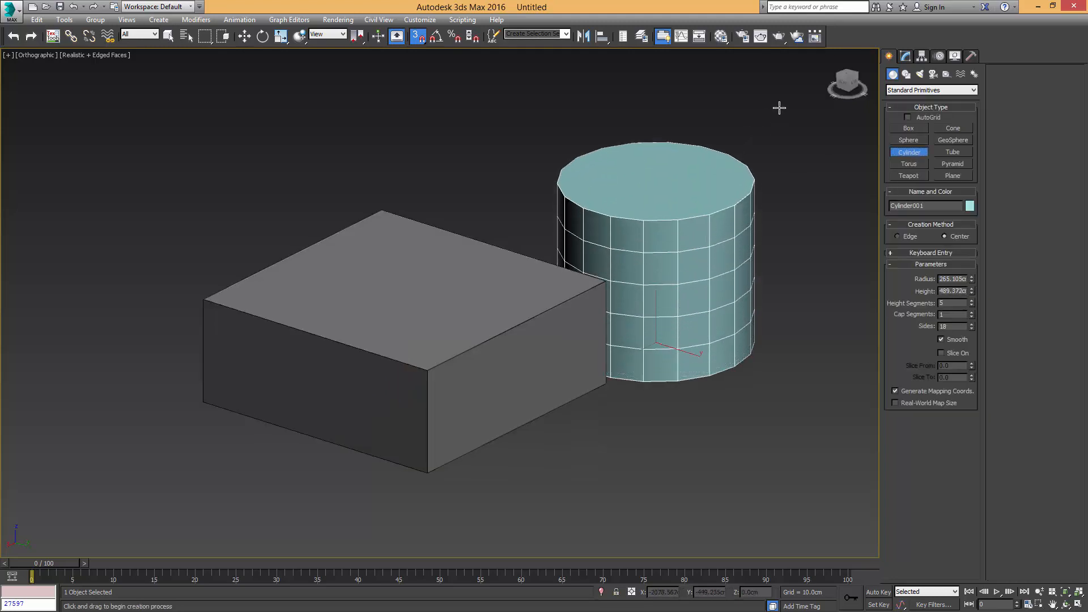
left_click(804, 91)
Create a sphere of about 190 cm radius behind the box, apart from the cylinder
middle_click_drag(811, 177, 717, 223)
scroll(717, 223, "down", 1)
left_click(909, 140)
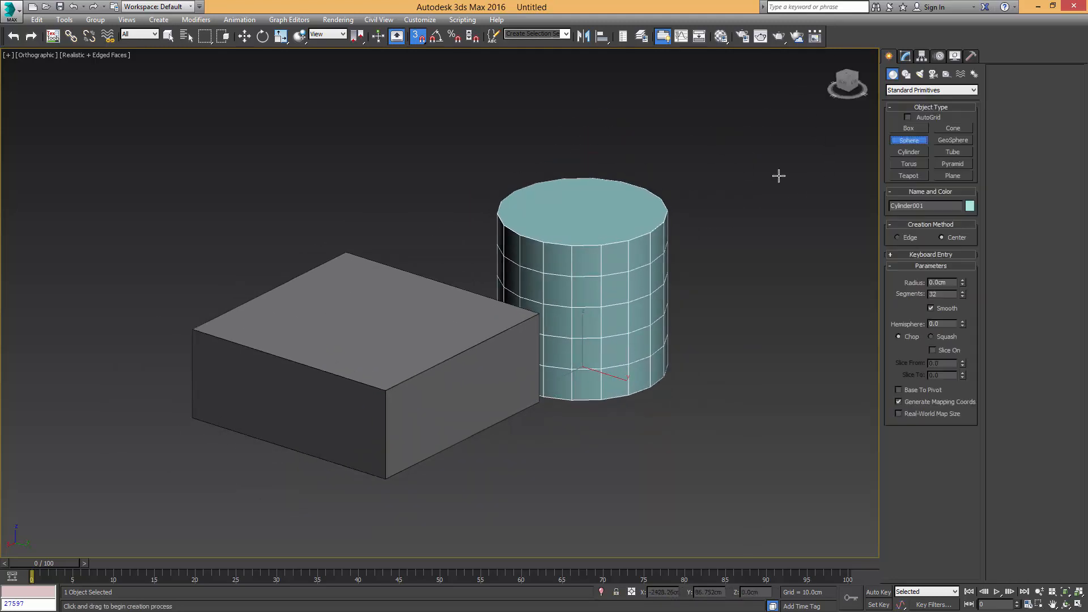
left_click_drag(447, 248, 497, 235)
middle_click_drag(441, 174, 552, 199, "alt")
middle_click_drag(552, 199, 389, 263)
scroll(391, 267, "down", 2)
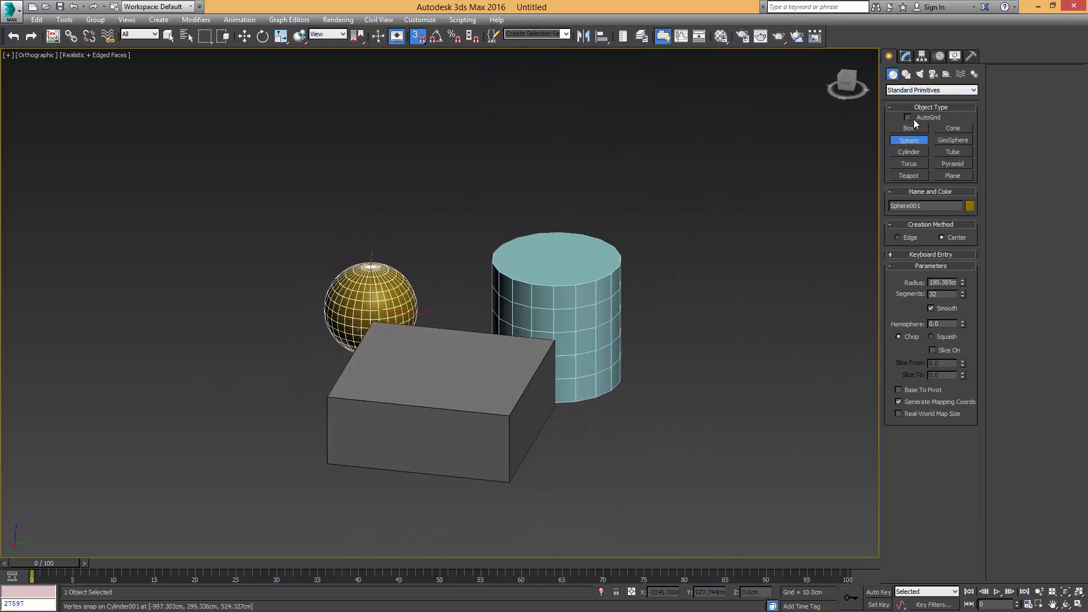
Create a plane about 2676 cm long and 2676 cm wide beneath the sphere and cylinder, starting from the primitives quad
middle_click_drag(458, 273, 444, 273)
middle_click_drag(534, 265, 485, 212, "alt")
scroll(535, 242, "up", 4)
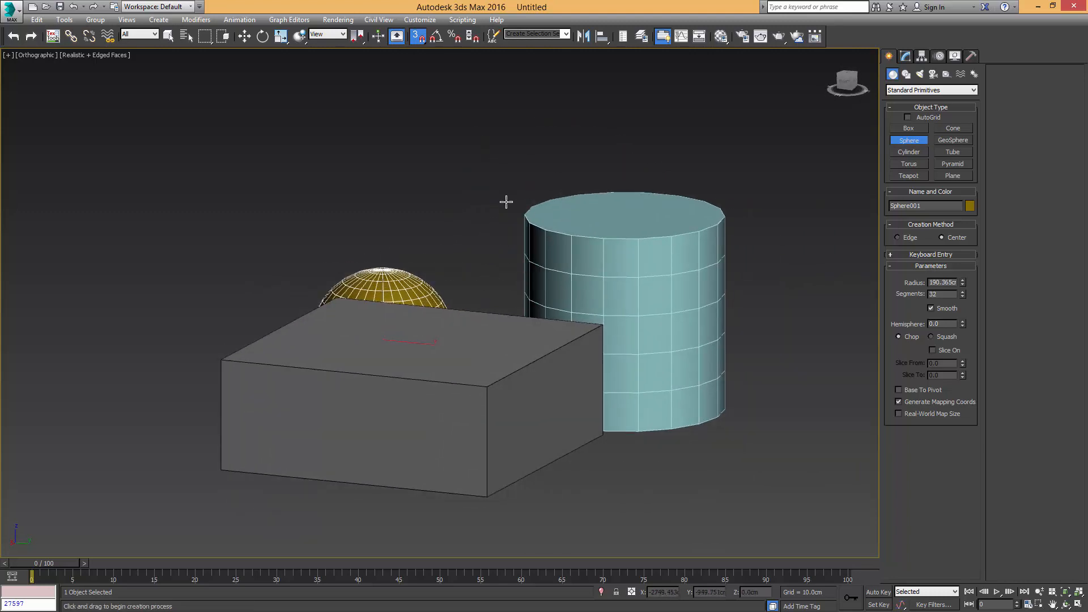
right_click(476, 249)
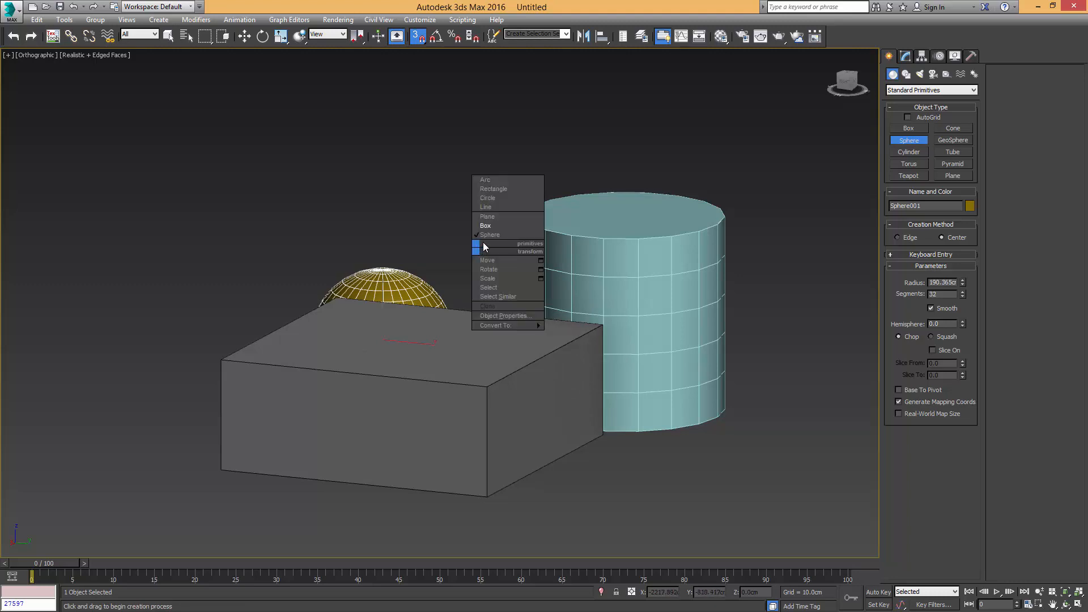
left_click(499, 218)
left_click_drag(466, 255, 553, 181)
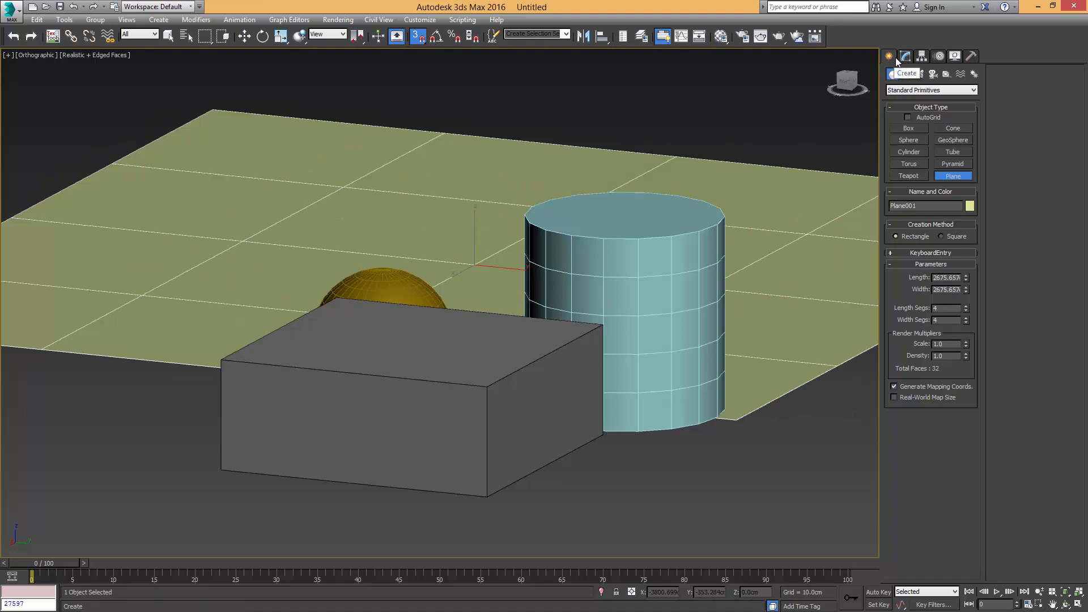
View all objects from above, check the primitives available in the quad menu, and open Customize User Interface
scroll(697, 240, "down", 4)
scroll(592, 242, "down", 1)
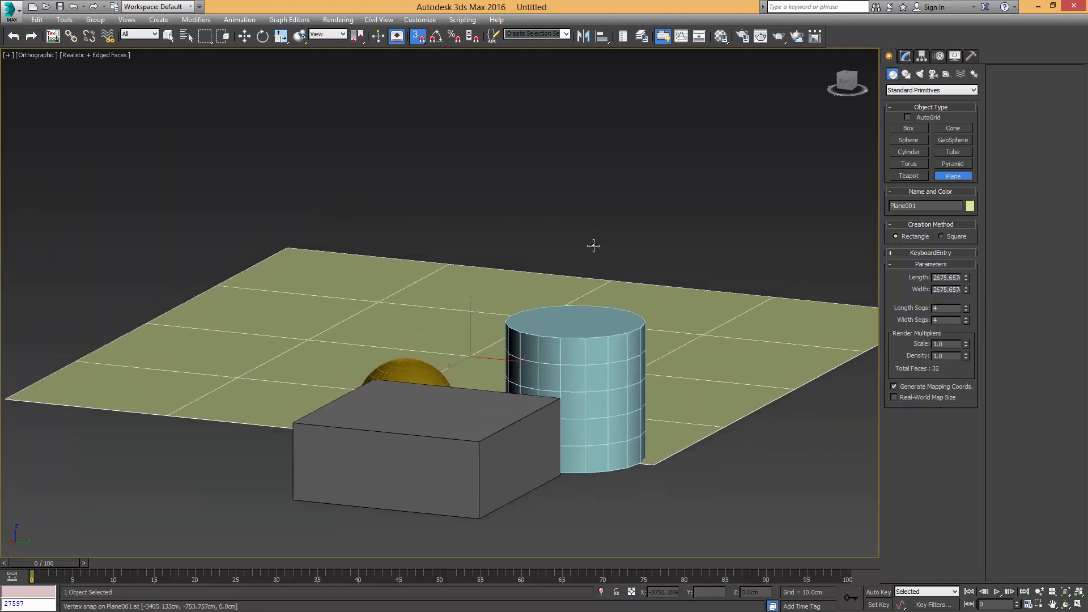
scroll(510, 147, "down", 3)
middle_click_drag(528, 132, 312, 233, "alt")
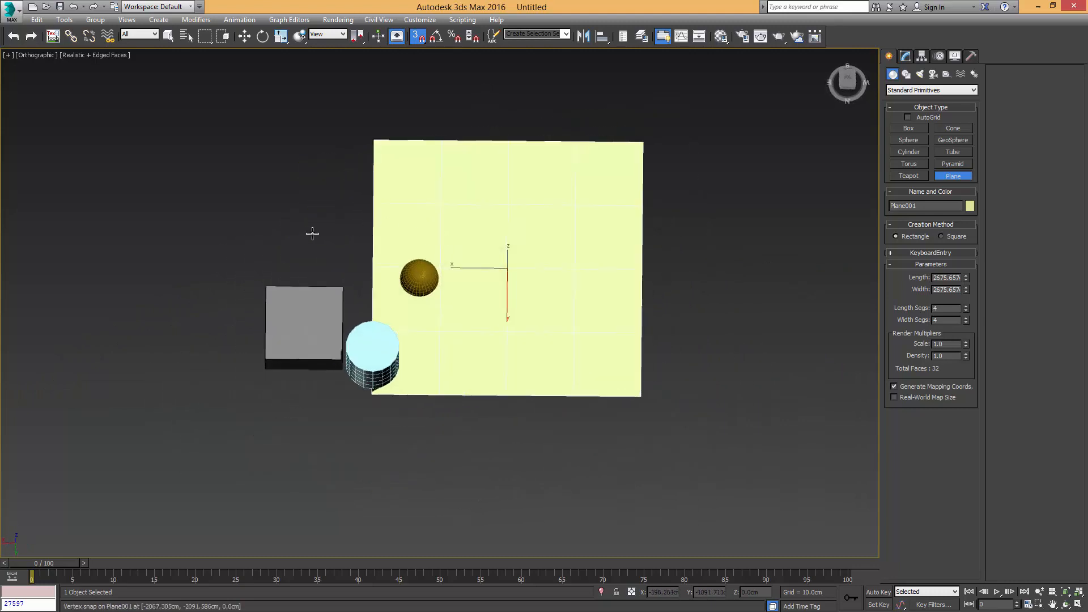
right_click(313, 230)
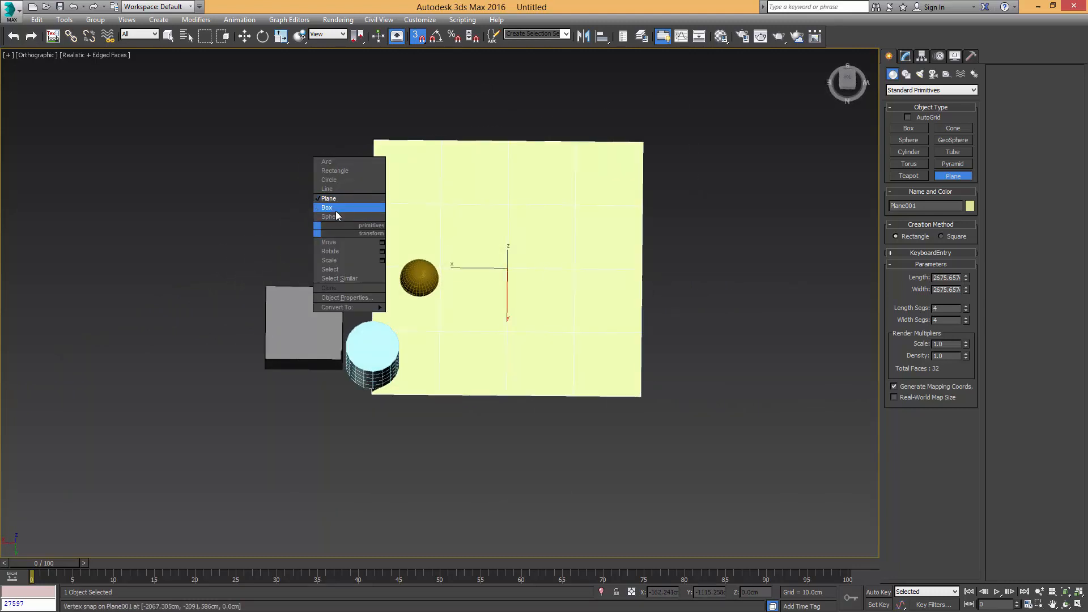
left_click(420, 20)
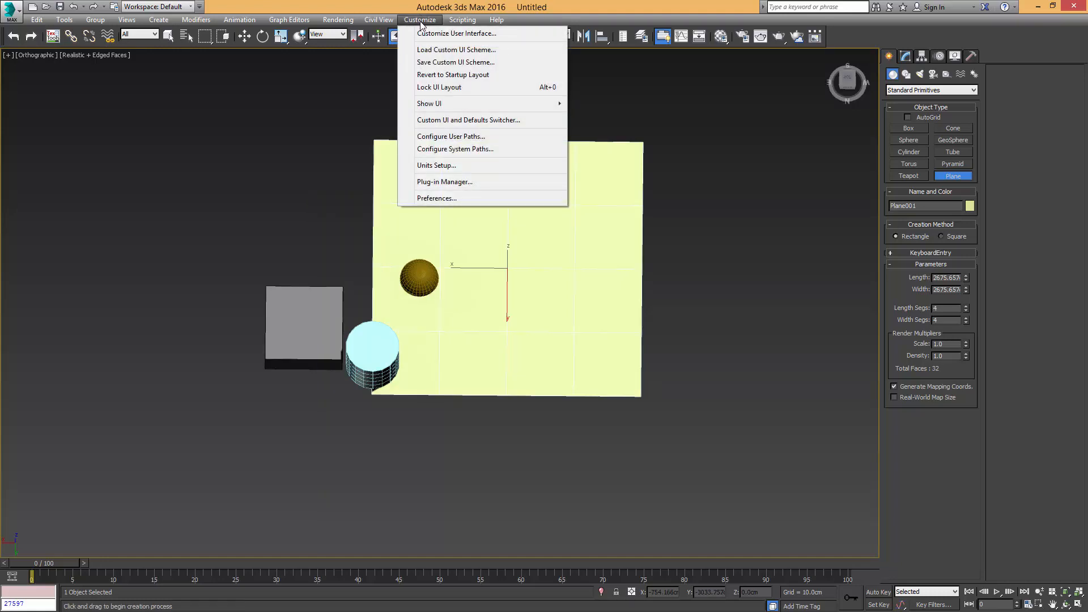
left_click(438, 34)
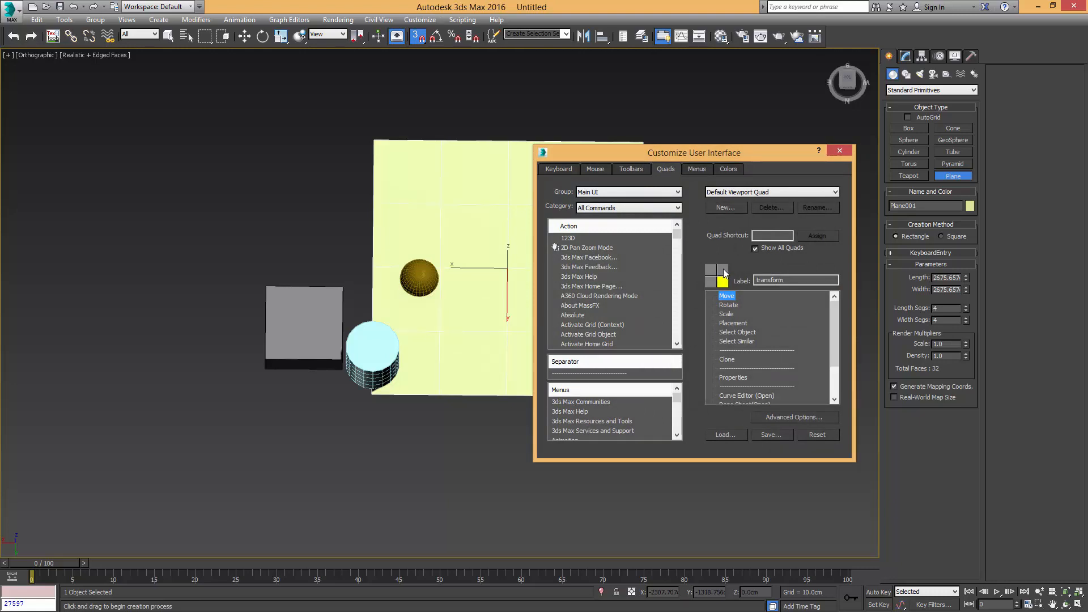
Choose the Modeling quad set and show the contents of its primitives quad
left_click(723, 270)
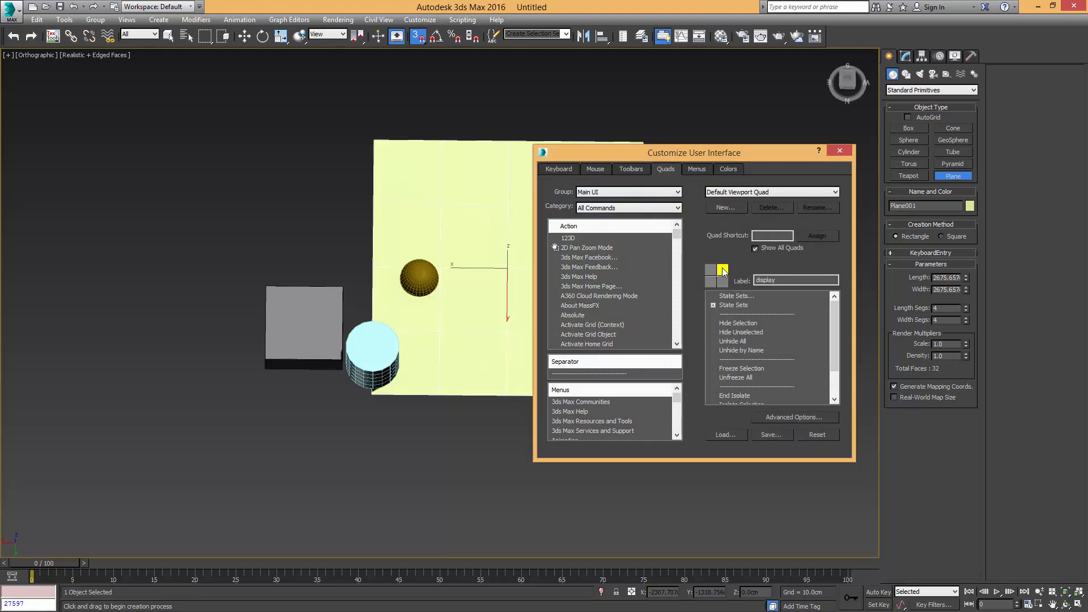
left_click(743, 193)
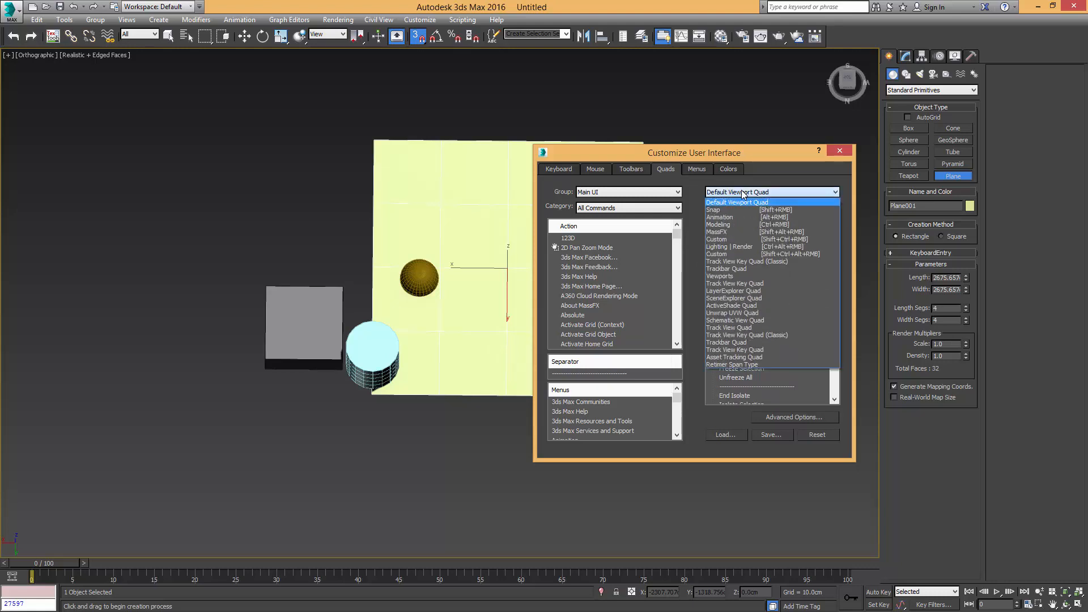
left_click(735, 225)
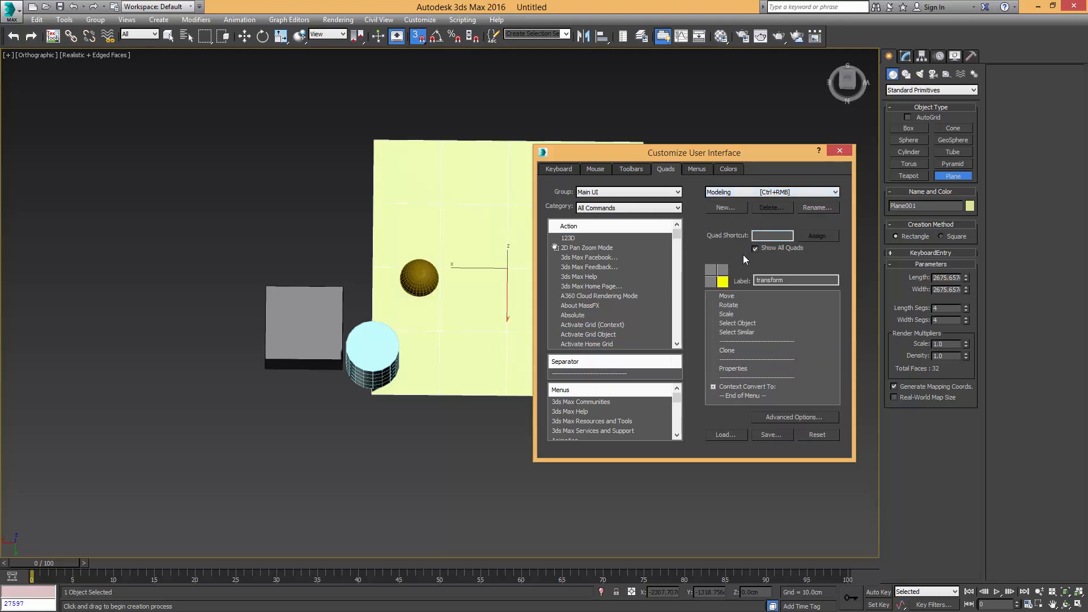
left_click(724, 271)
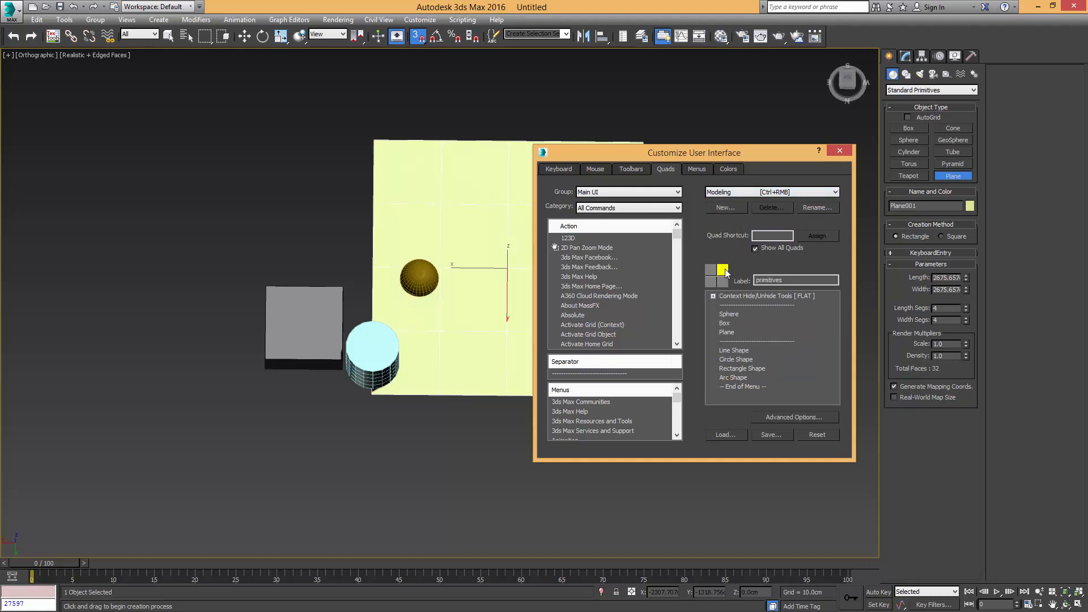
Find the Cylinder action and add it to the primitives quad between Sphere and Box
left_click(727, 332)
left_click(729, 314)
left_click(593, 287)
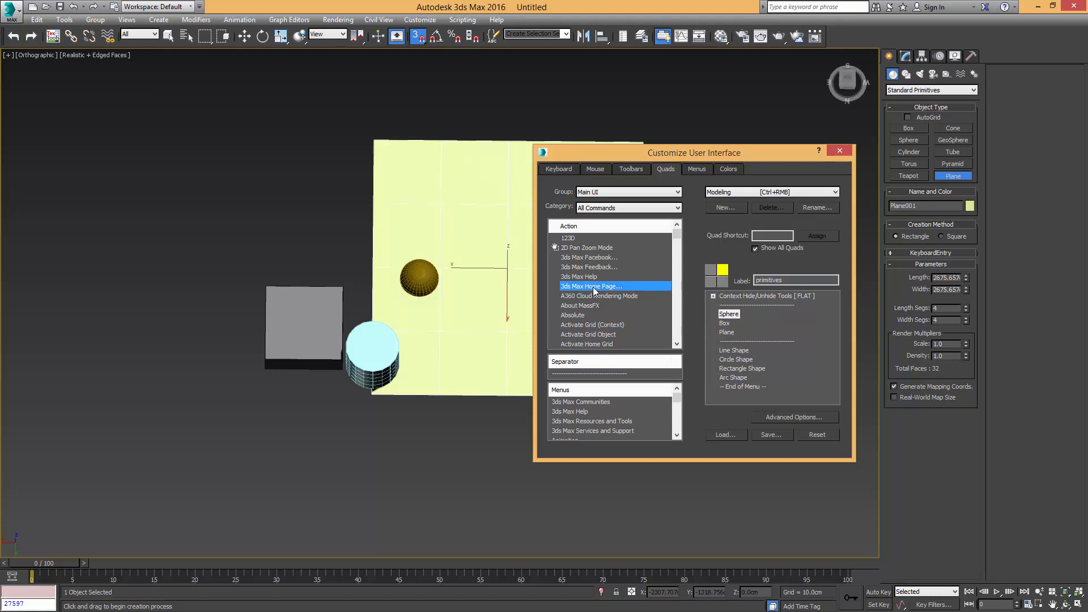
type("cyl")
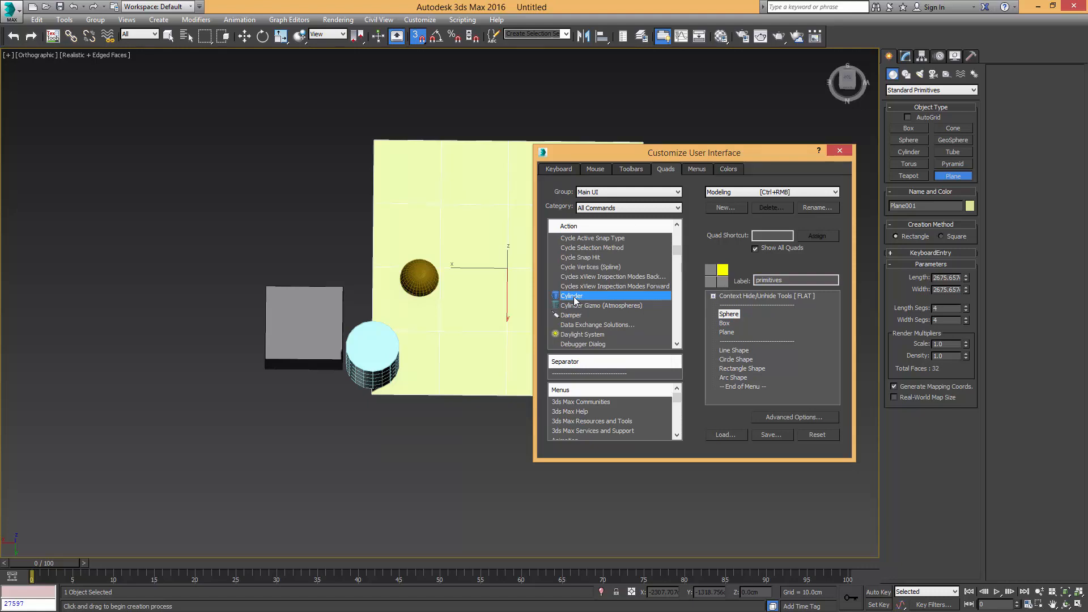
left_click_drag(571, 296, 731, 328)
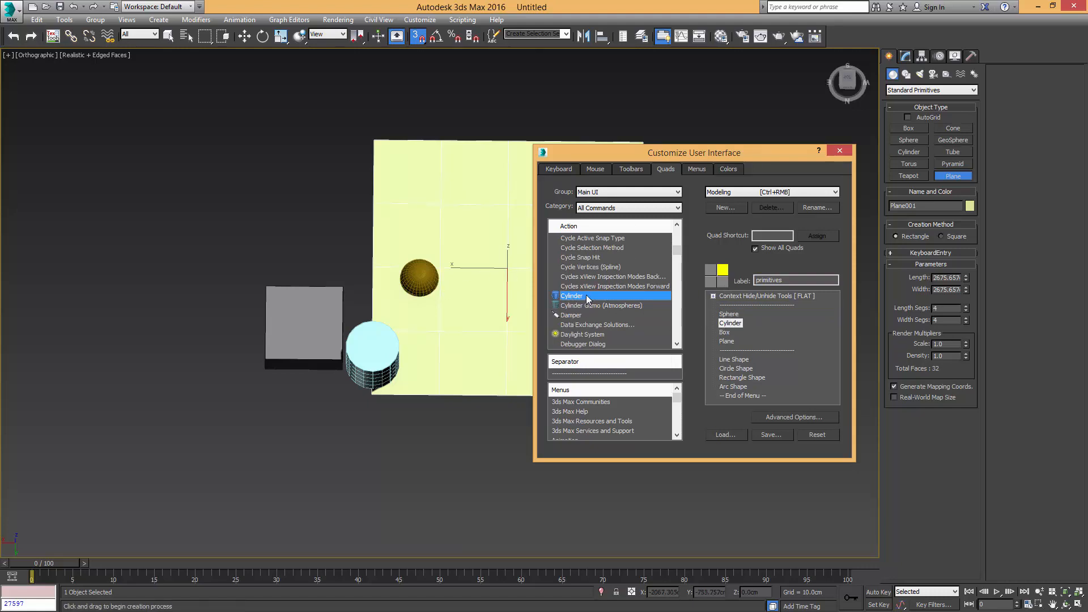
Add the Text Shape action below Plane in the primitives quad and close the customization dialog
type("text")
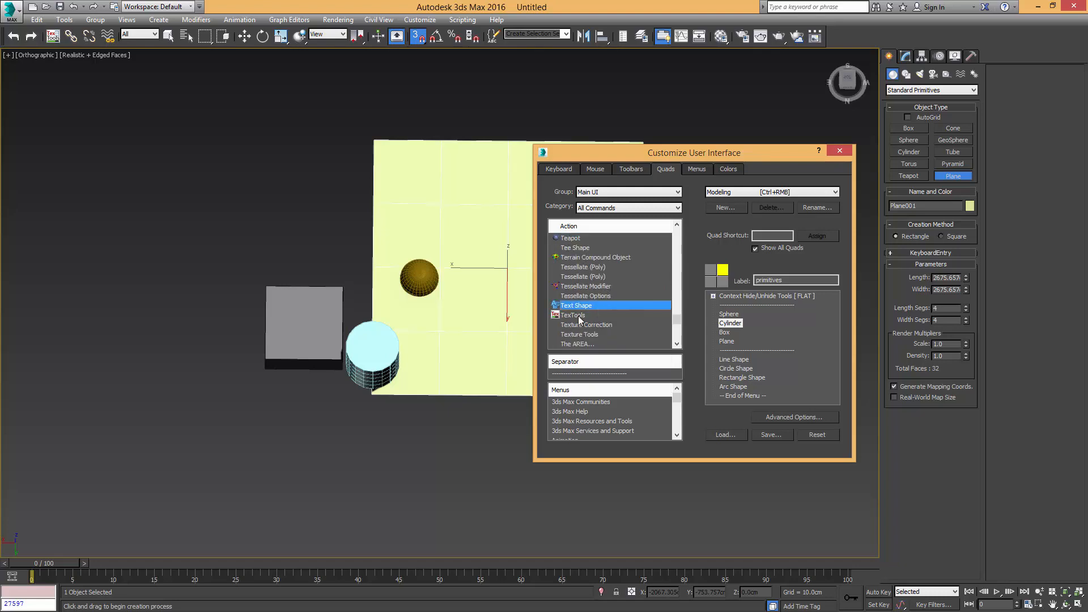
left_click_drag(574, 307, 734, 347)
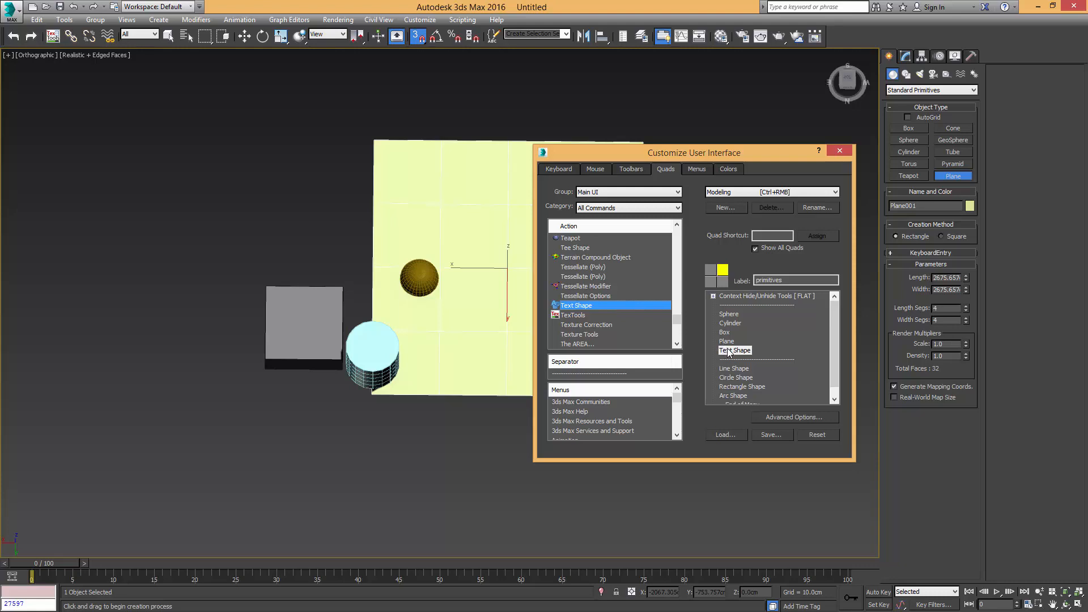
left_click(840, 151)
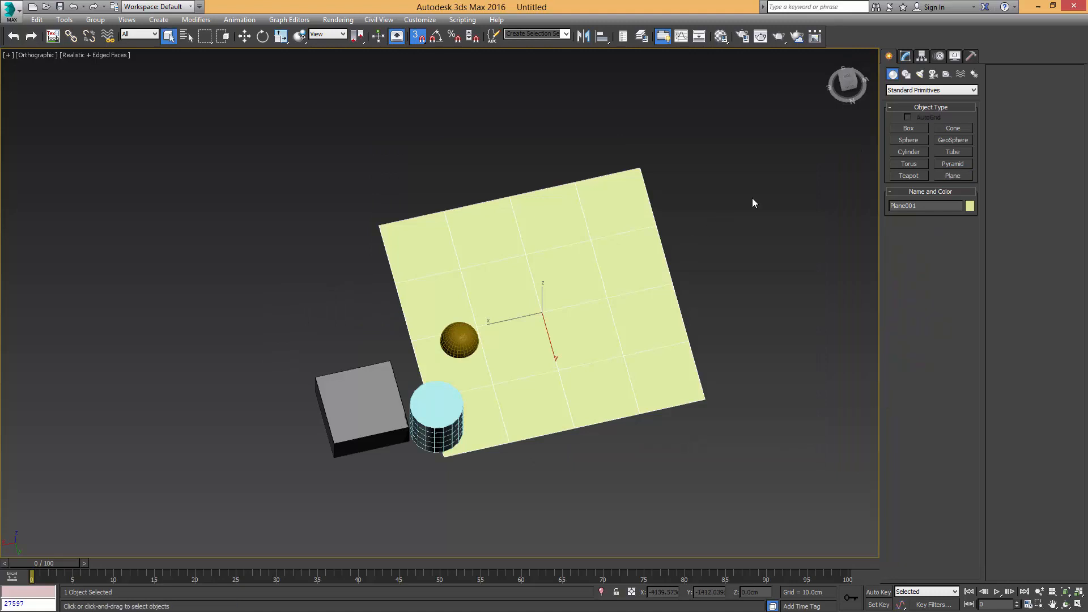
Select the box, cylinder, sphere and plane together and delete them
left_click_drag(795, 166, 375, 442)
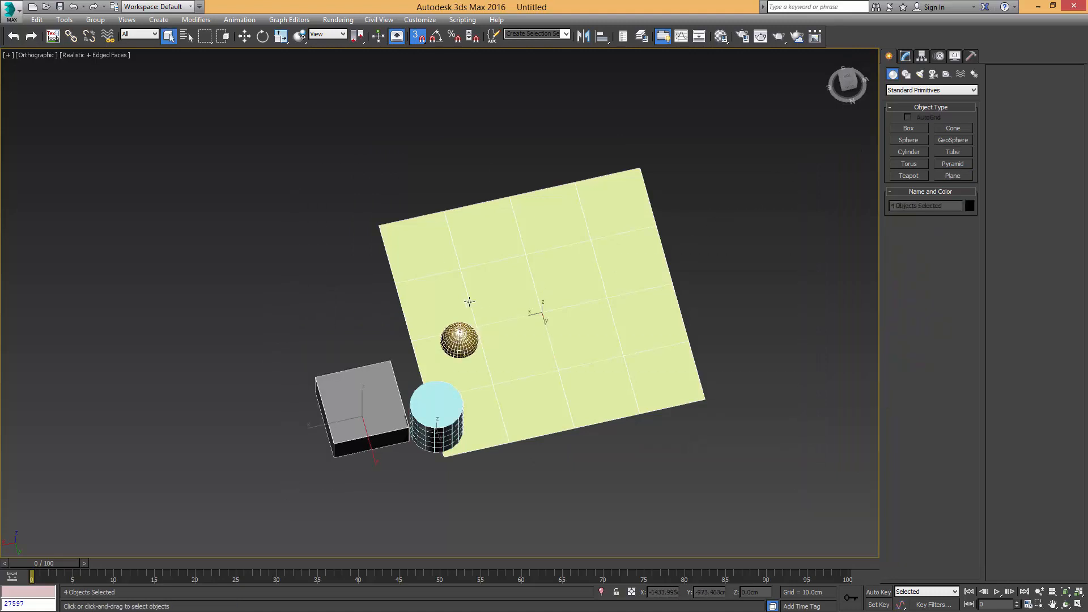
key("Delete")
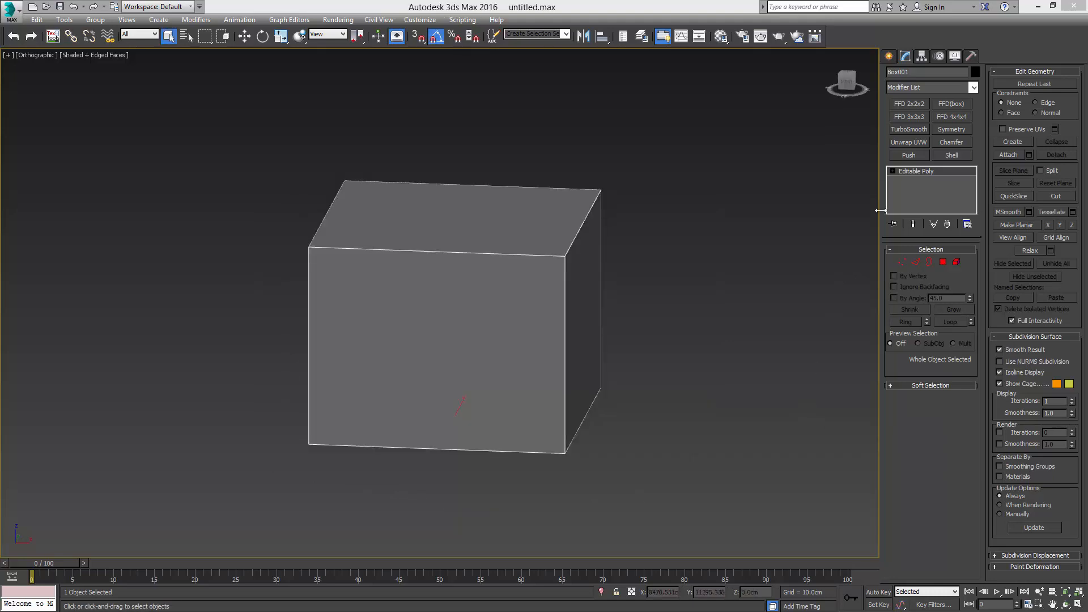
Create a teapot of about 4219 cm radius overlapping the box and activate the Move tool
left_click(889, 55)
left_click(909, 176)
left_click_drag(626, 416, 646, 370)
middle_click_drag(586, 332, 623, 370)
key("w")
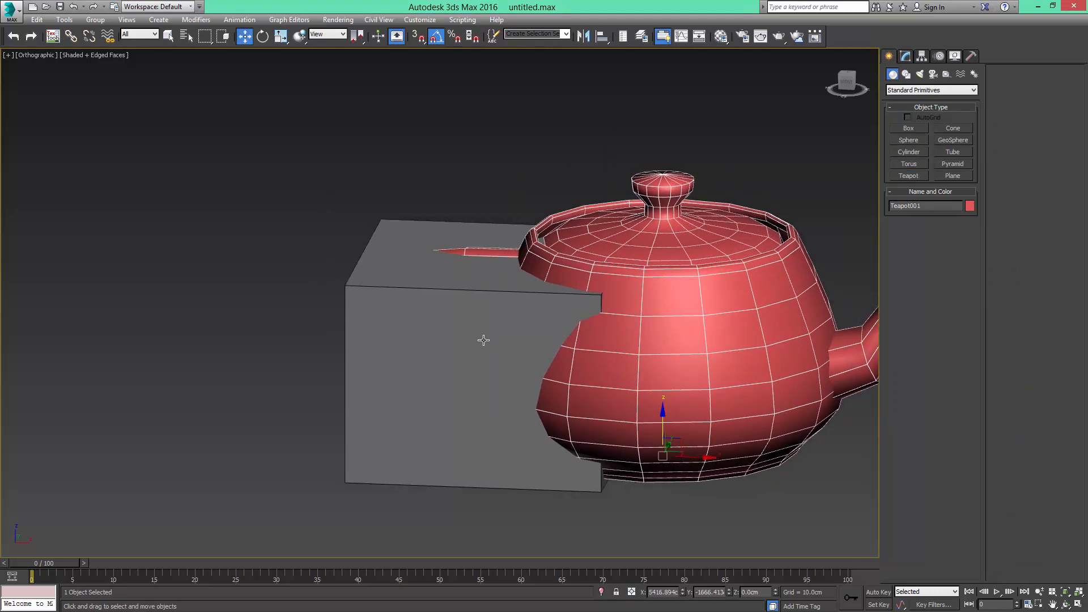
Delete the box, center the view on the teapot and keep the teapot selected
left_click(484, 340)
key("Delete")
middle_click_drag(673, 311, 573, 323)
left_click(573, 324)
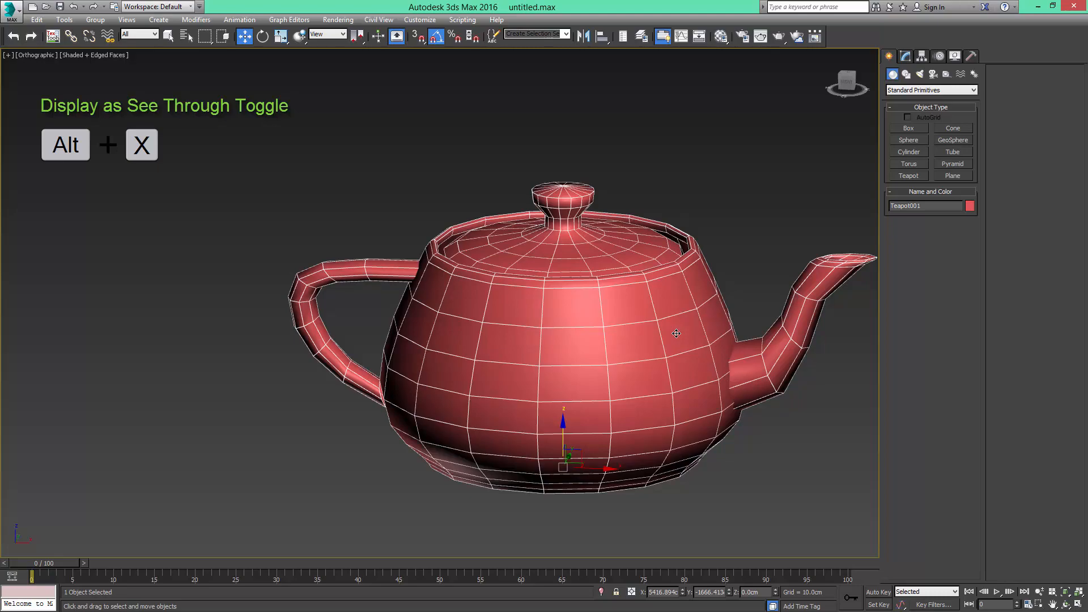
Toggle the teapot's see-through display on and off while inspecting its wireframe from different zoom levels
key("alt+x")
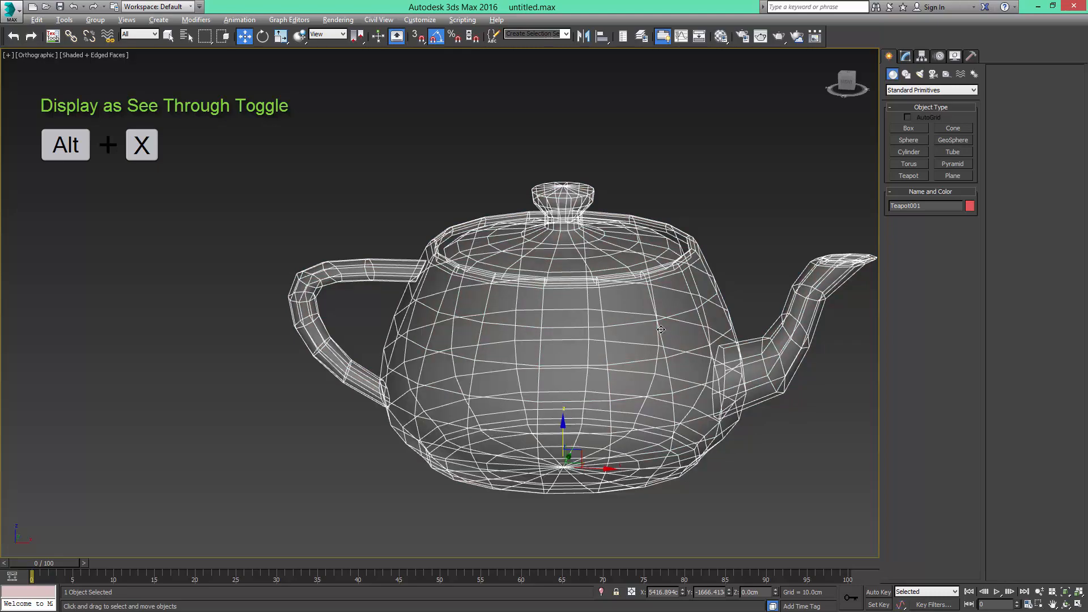
mouse_move(657, 332)
middle_mouse_down("alt")
mouse_move(846, 337)
mouse_move(635, 332)
mouse_move(686, 364)
mouse_move(669, 345)
mouse_move(654, 346)
mouse_move(749, 350)
mouse_move(665, 351)
mouse_move(713, 349)
mouse_move(678, 339)
middle_mouse_up("alt")
key("alt+x")
key("alt+x")
scroll(669, 346, "up", 3)
scroll(654, 347, "down", 4)
scroll(693, 352, "up", 2)
scroll(676, 350, "down", 2)
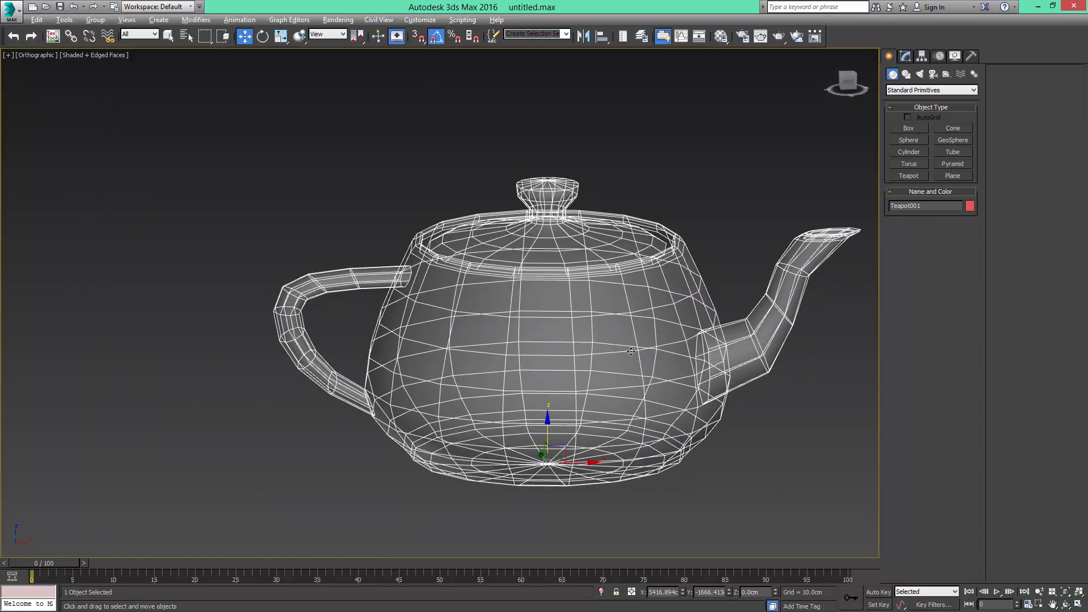
key("alt+t")
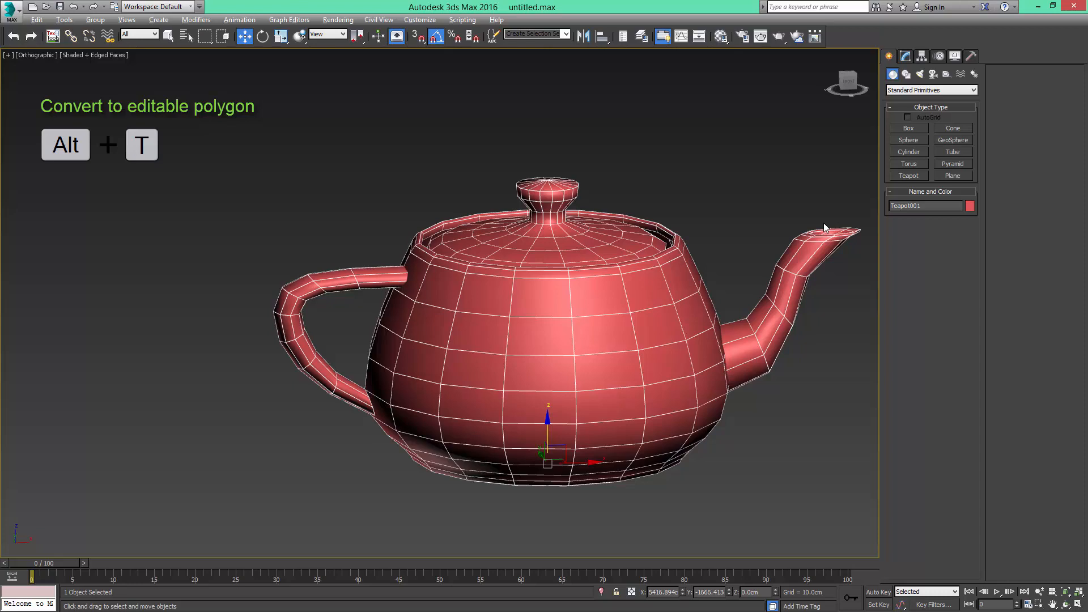
Show the teapot's modifier stack, try converting the teapot to an Editable Poly, and undo the conversion
left_click(906, 57)
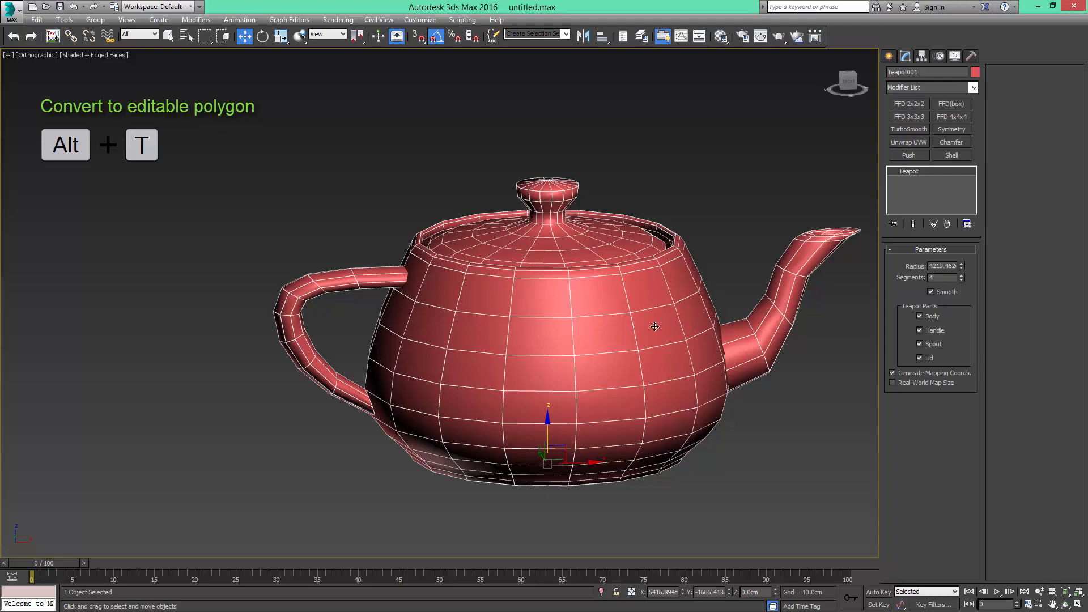
scroll(672, 311, "up", 3)
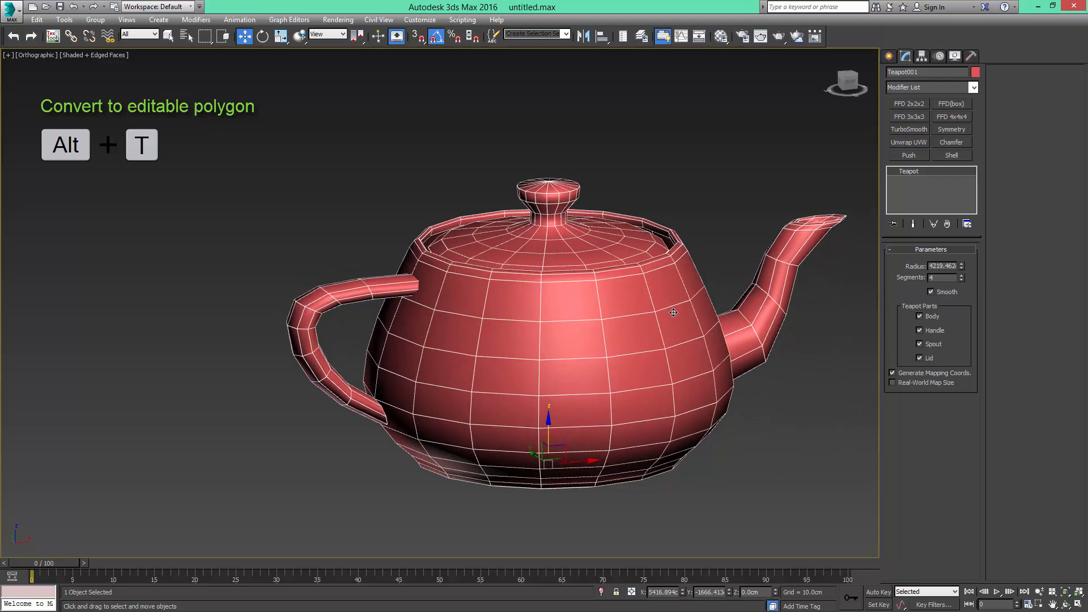
mouse_move(672, 312)
middle_mouse_down("alt")
mouse_move(695, 311)
mouse_move(663, 314)
middle_mouse_up("alt")
key("alt+t")
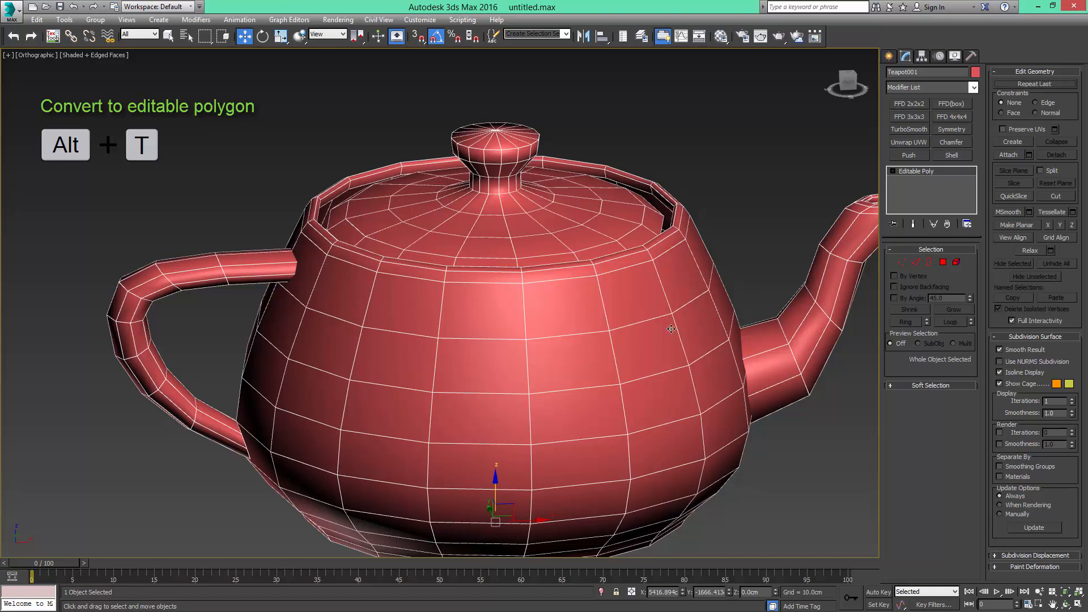
middle_click_drag(644, 324, 585, 289)
key("ctrl+z")
Try the Convert to Editable Poly option of the quad menu on the teapot and undo it
right_click(585, 289)
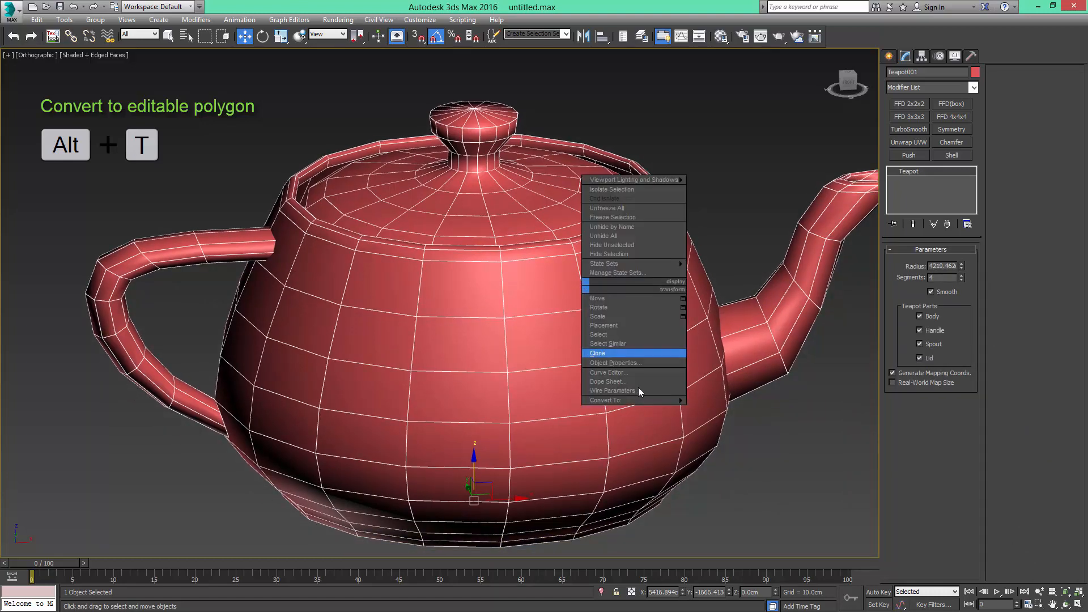
mouse_move(639, 399)
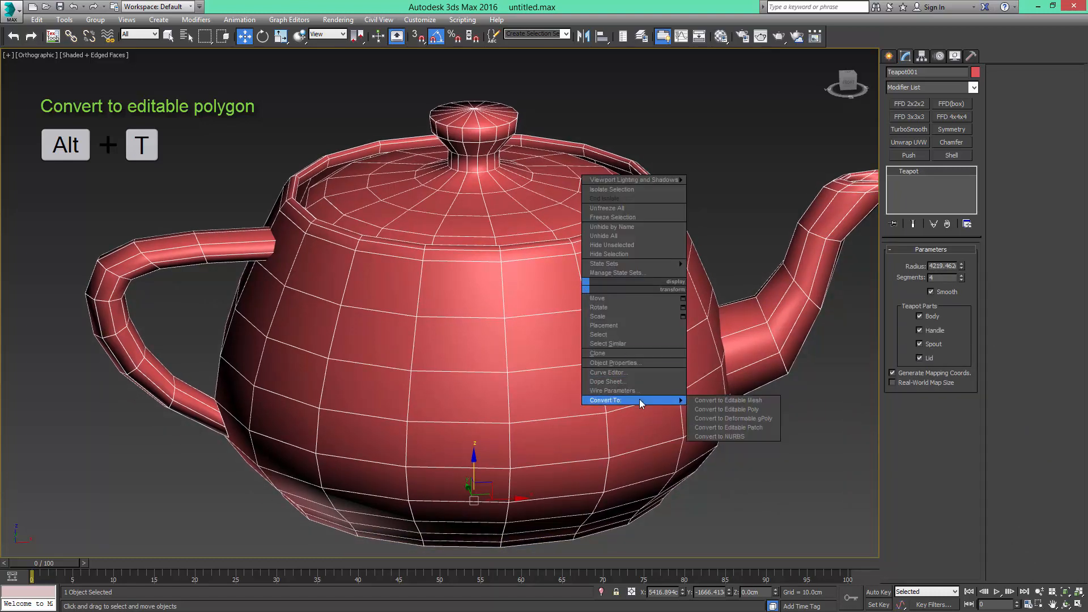
left_click(741, 410)
middle_click_drag(703, 330, 694, 349)
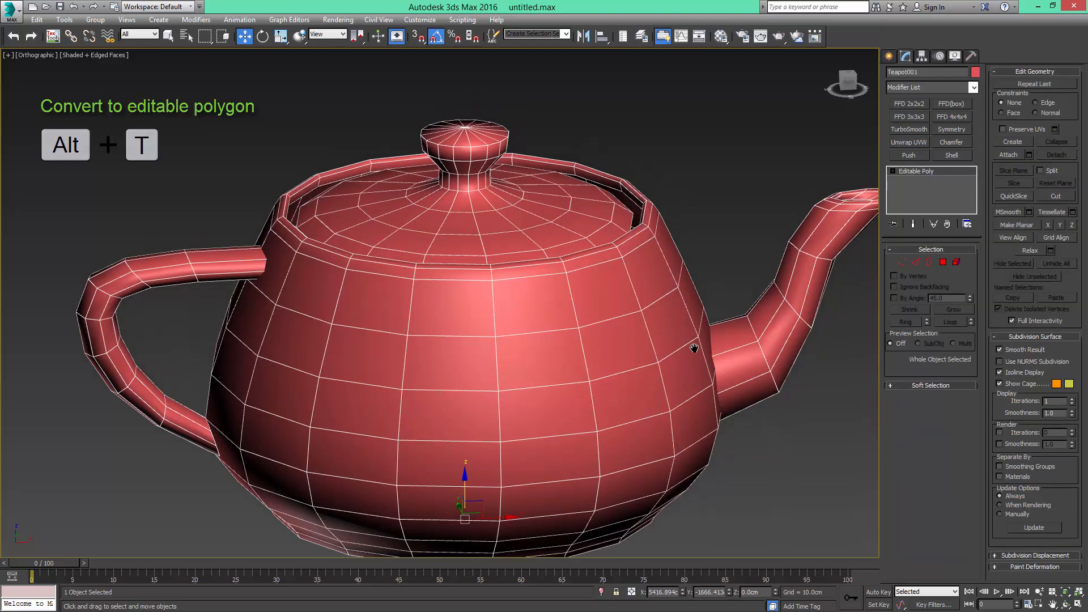
key("ctrl+z")
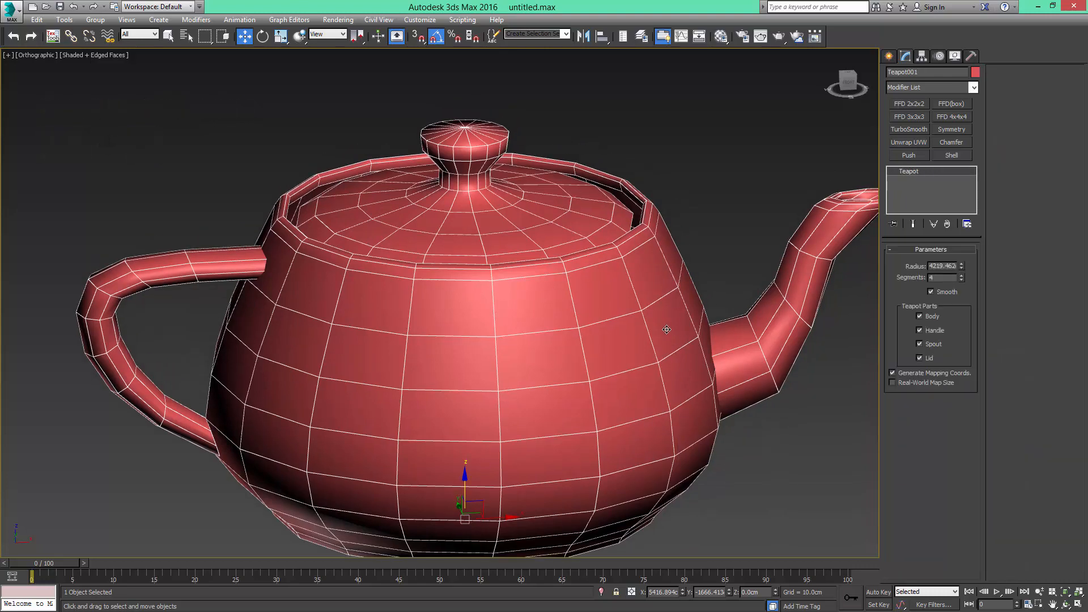
Convert the teapot to an Editable Poly and select one horizontal edge on its upper body at edge level
scroll(663, 325, "down", 3)
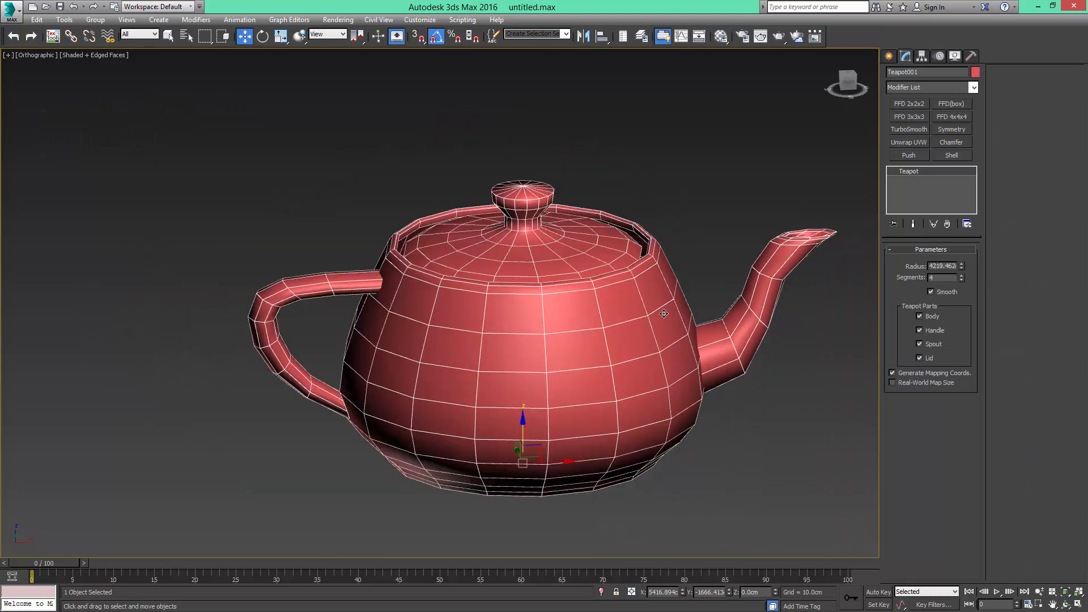
key("alt+t")
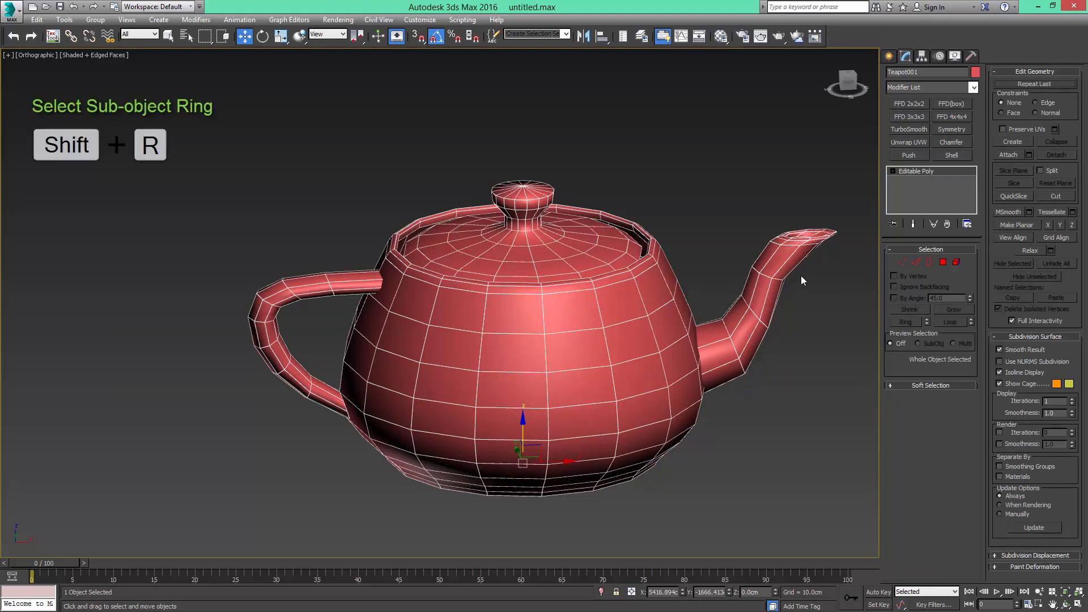
middle_click_drag(620, 284, 652, 278)
key("2")
left_click(662, 316)
scroll(662, 316, "up", 5)
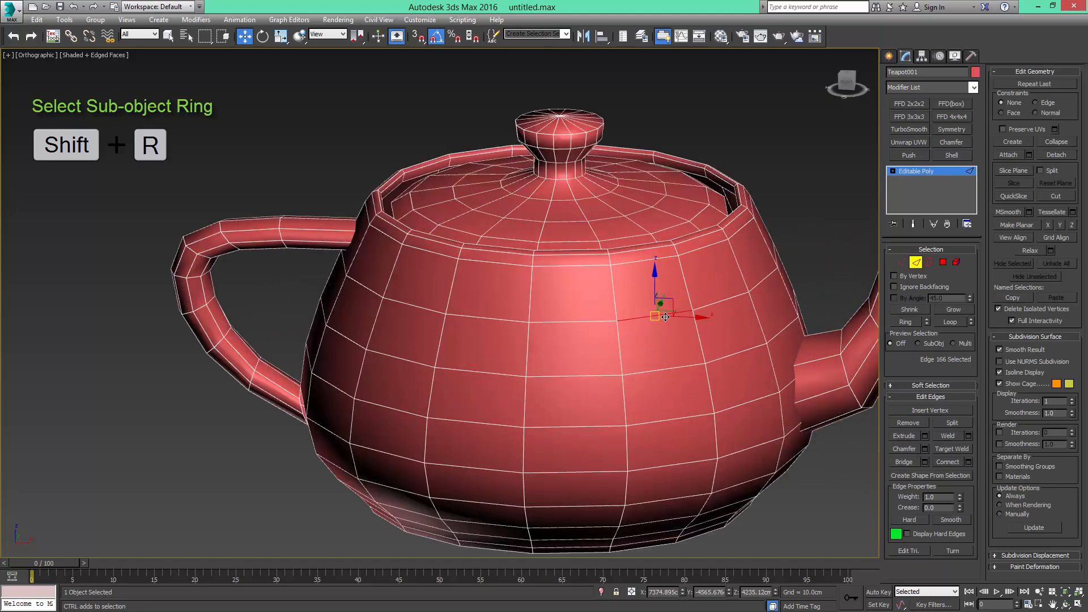
Expand the selected horizontal edge to its full edge ring running down the teapot body
key("shift+r")
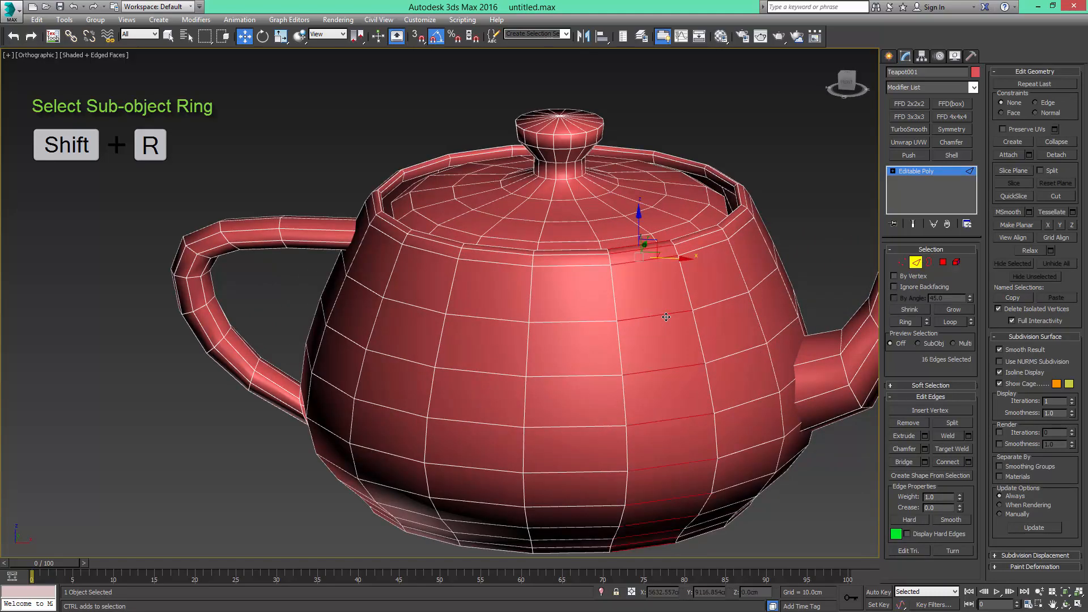
middle_click_drag(675, 309, 600, 322, "alt")
scroll(666, 299, "down", 2)
scroll(640, 318, "down", 3)
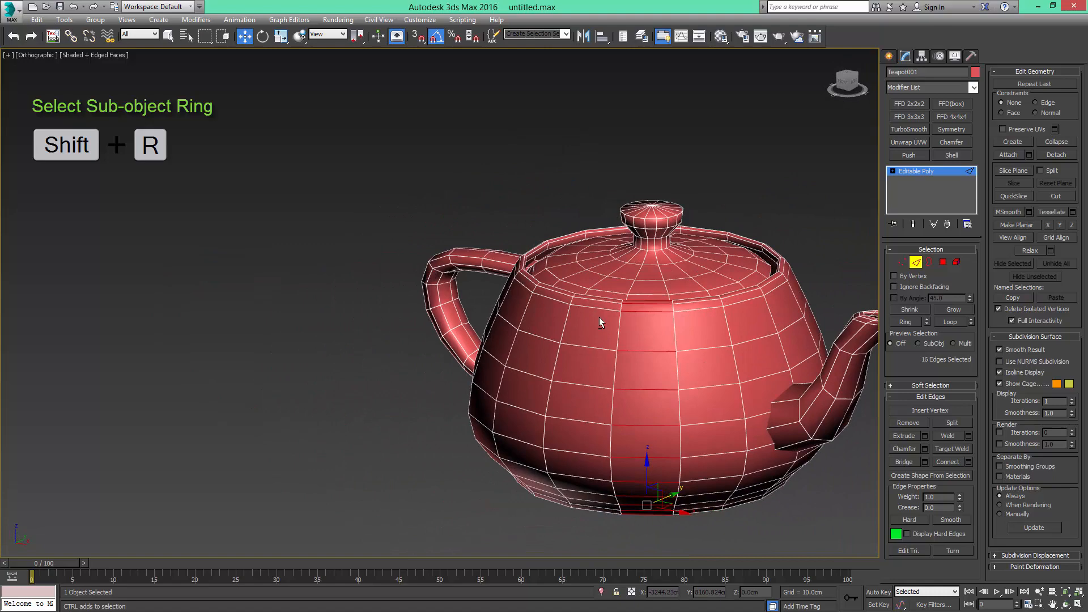
Select one horizontal edge on the teapot's upper body and expand it to the full edge loop around the body
left_click(704, 351)
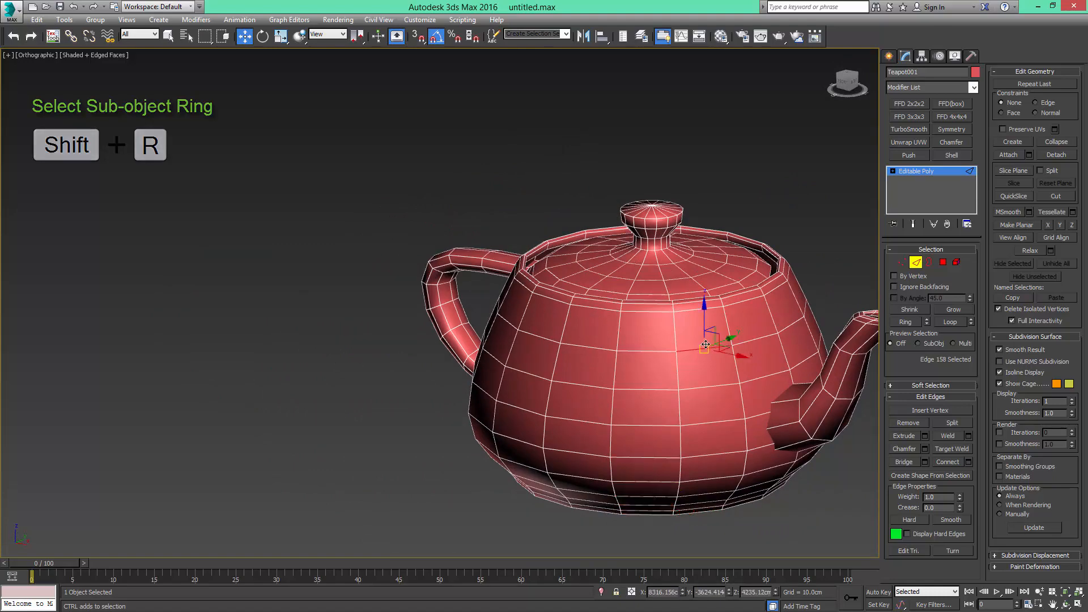
key("shift+l")
middle_click_drag(503, 327, 576, 357, "alt")
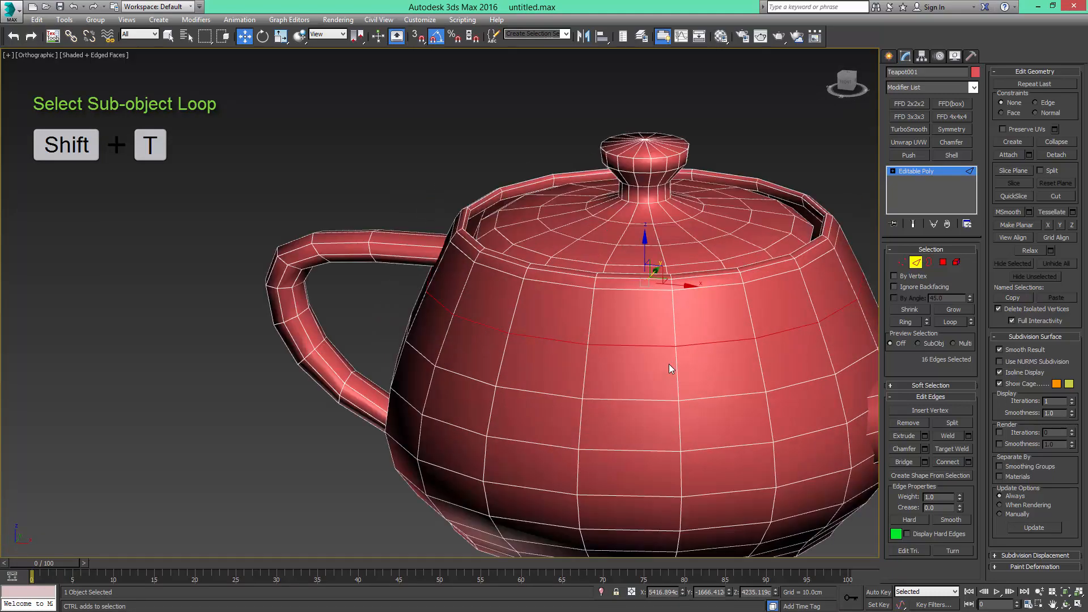
middle_click_drag(670, 366, 683, 339, "alt")
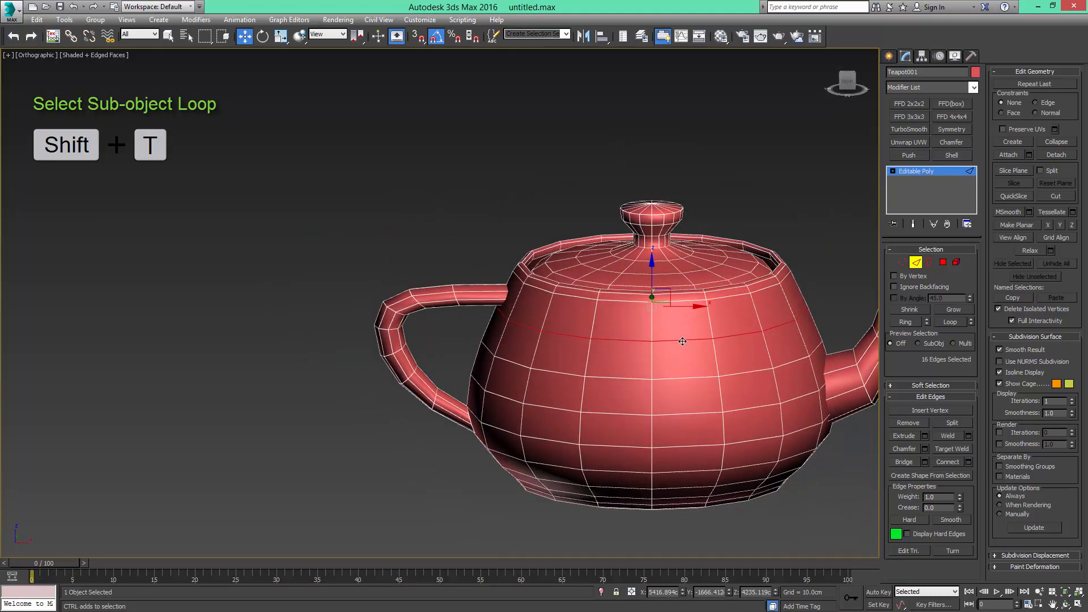
Expand another horizontal edge on the upper body to its loop, and finish with only a single edge selected
left_click(682, 341)
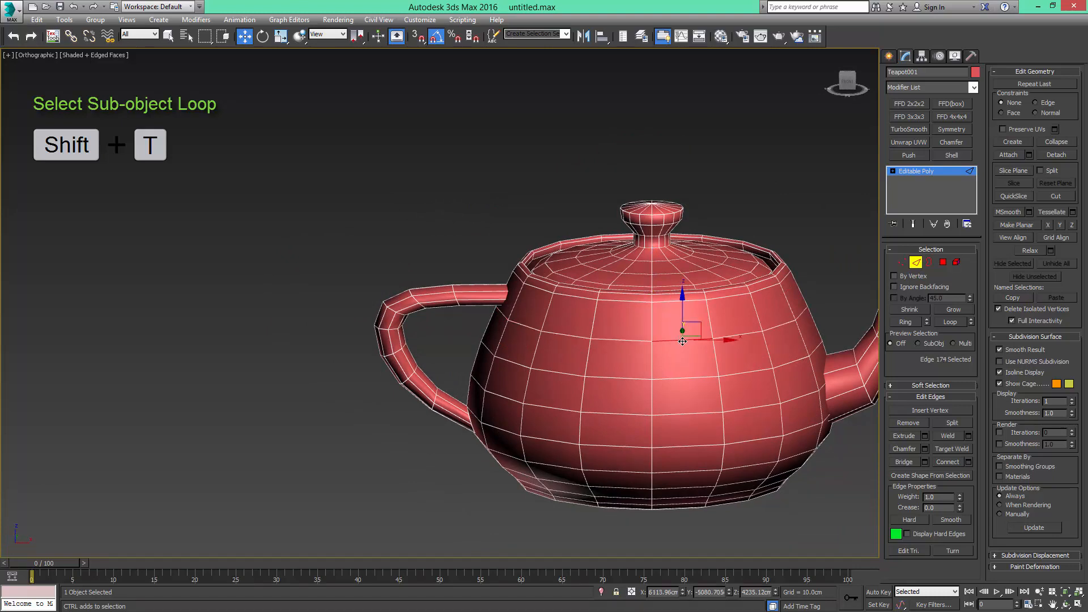
scroll(682, 337, "up", 4)
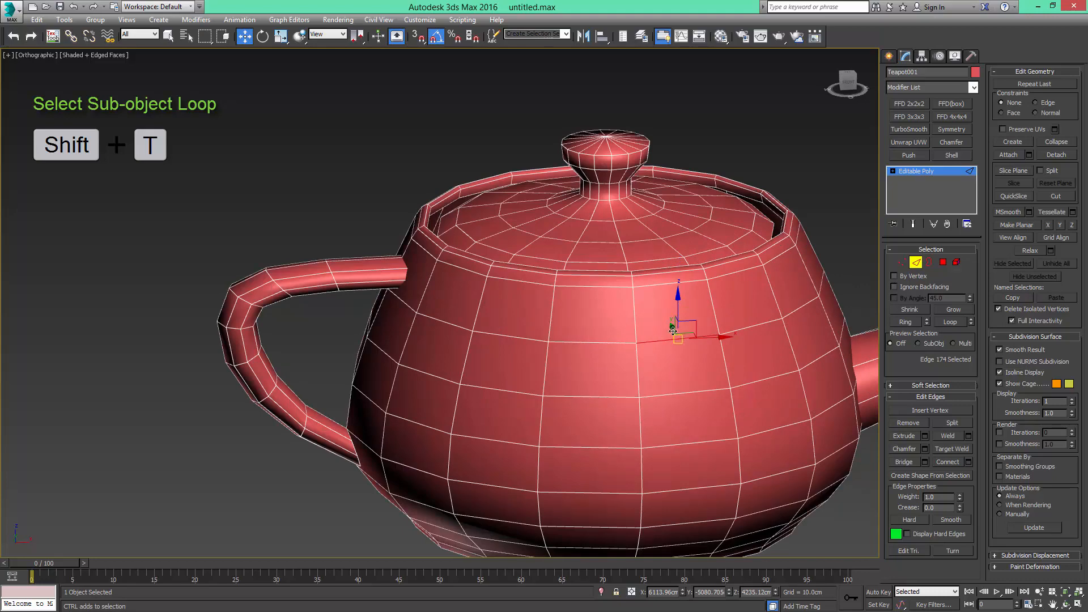
mouse_move(673, 331)
middle_mouse_down("alt")
mouse_move(694, 326)
mouse_move(701, 334)
mouse_move(674, 346)
mouse_move(686, 344)
middle_mouse_up("alt")
key("shift+t")
key("shift+t")
left_click(686, 346)
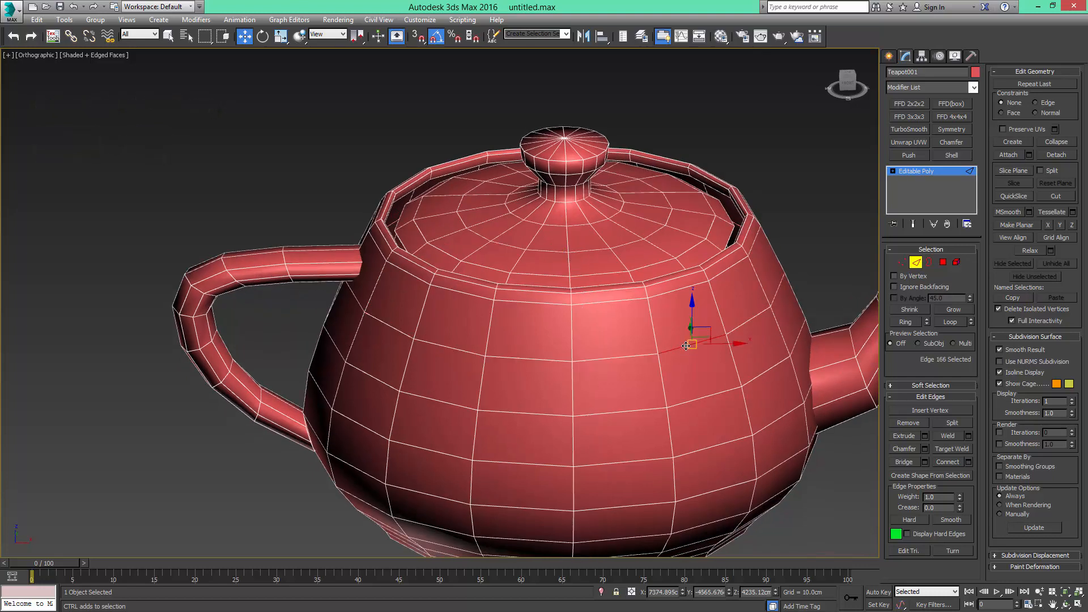
Expand the vertical edge just below the teapot's rim to its ring and connect the ring with a new edge loop
scroll(686, 345, "down", 2)
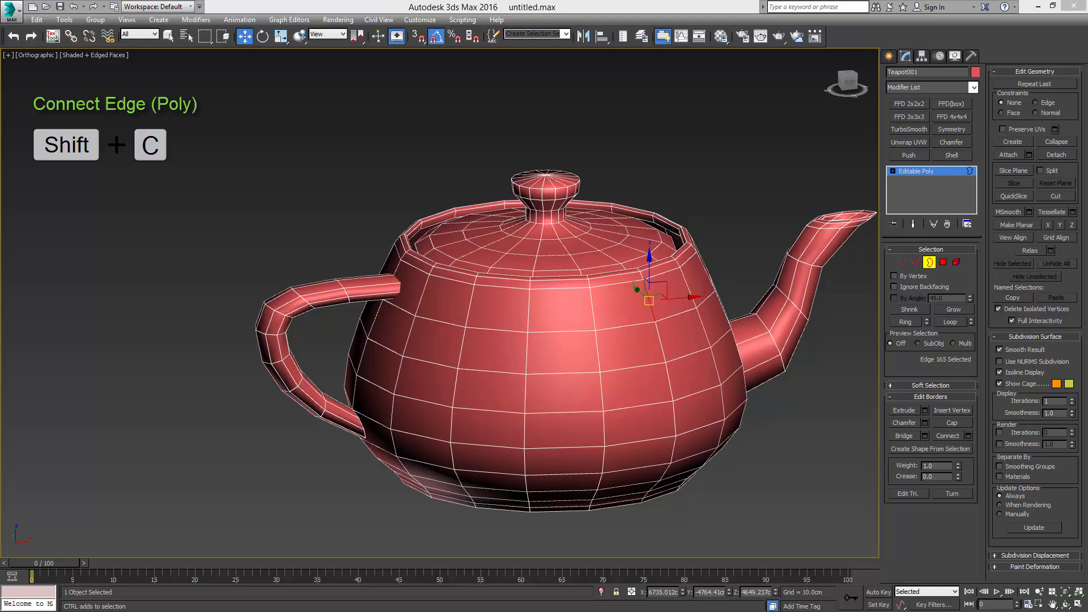
middle_click_drag(667, 315, 675, 319)
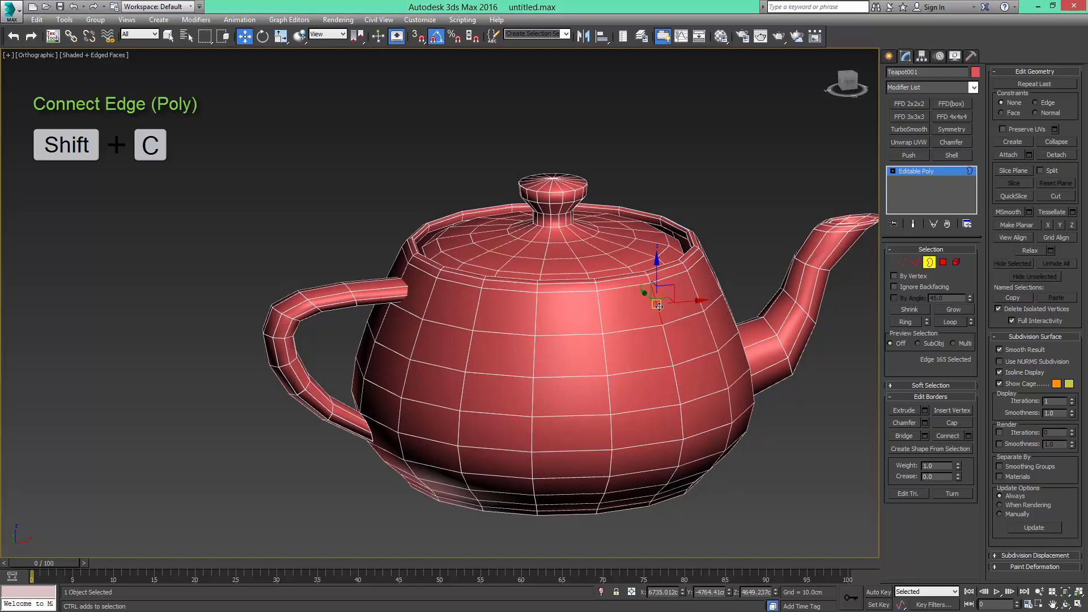
key("alt+r")
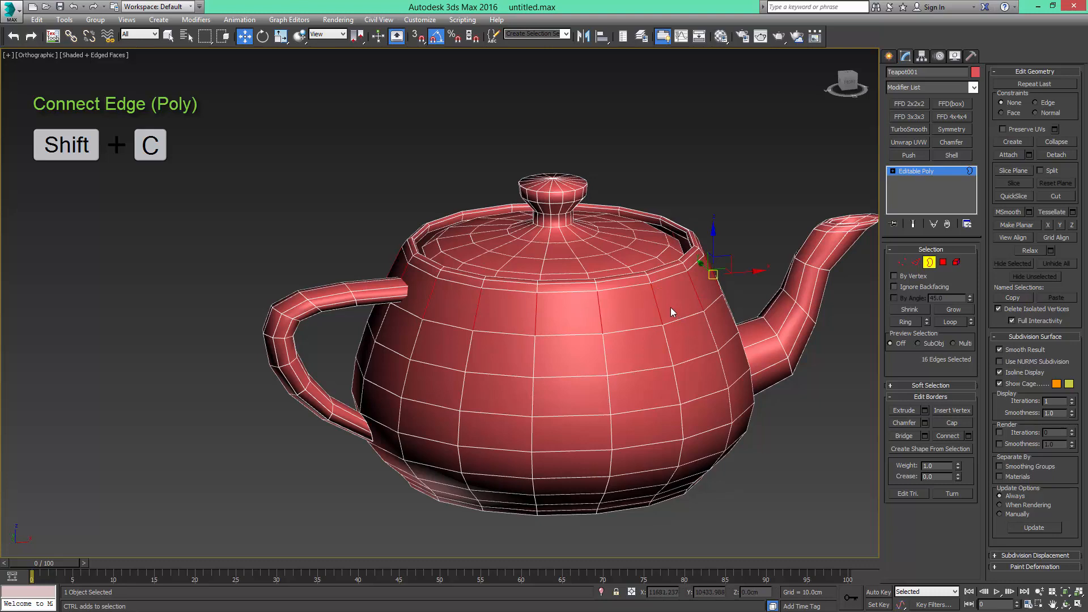
key("shift+c")
key("shift+c")
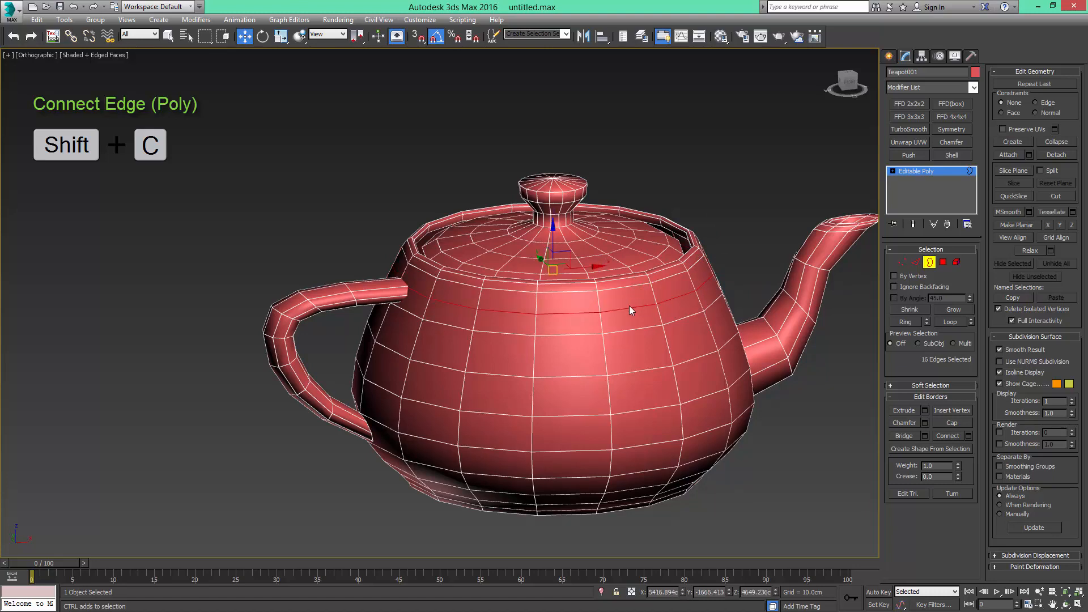
At edge level, select the rings of short vertical edges beside the new loop and try connecting them
key("2")
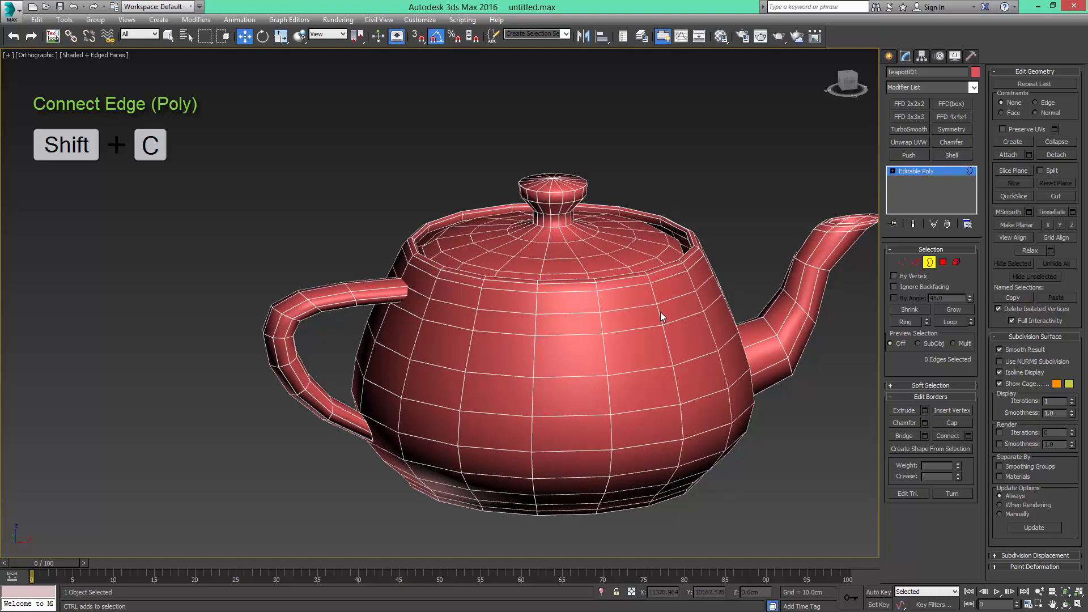
left_click(659, 314)
key("alt+r")
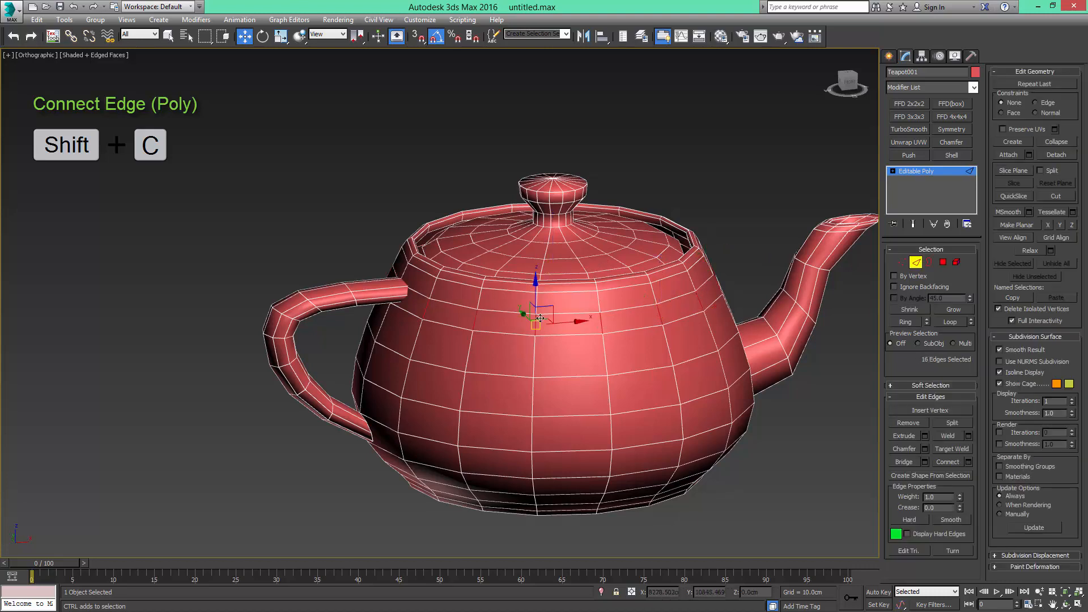
key("shift+c")
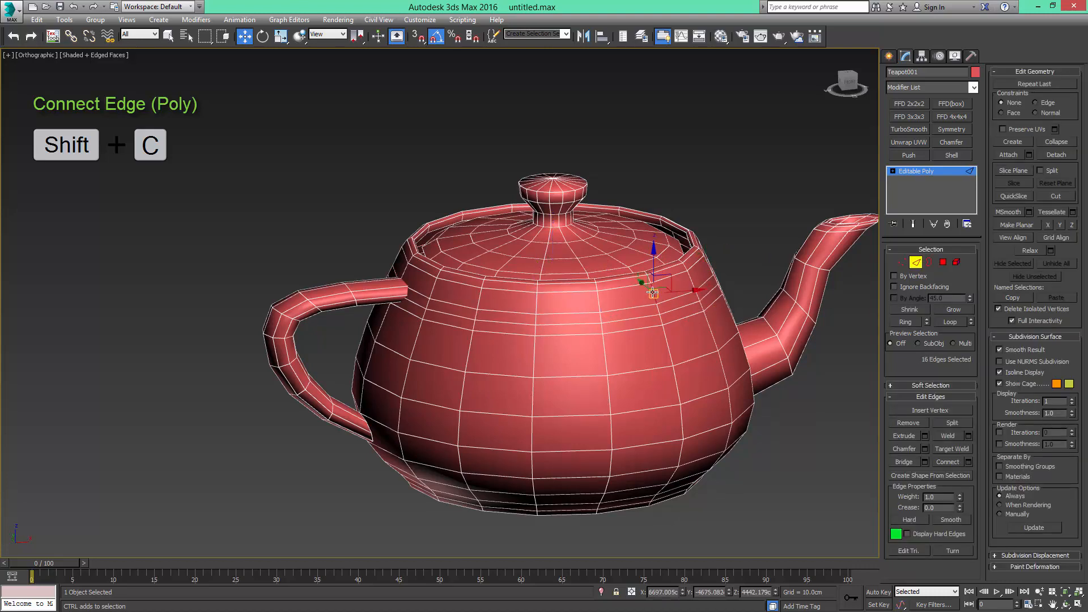
scroll(658, 304, "up", 2)
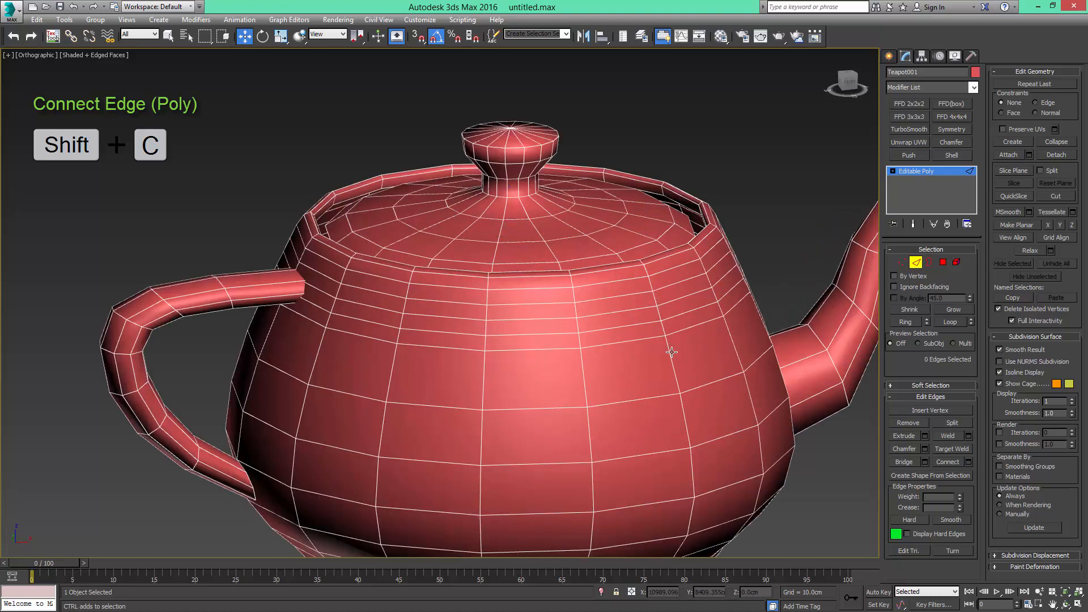
Try connecting further rings of vertical edges lower on the teapot's upper body to add more edge loops
left_click_drag(715, 263, 715, 332)
left_click(730, 329)
key("alt+r")
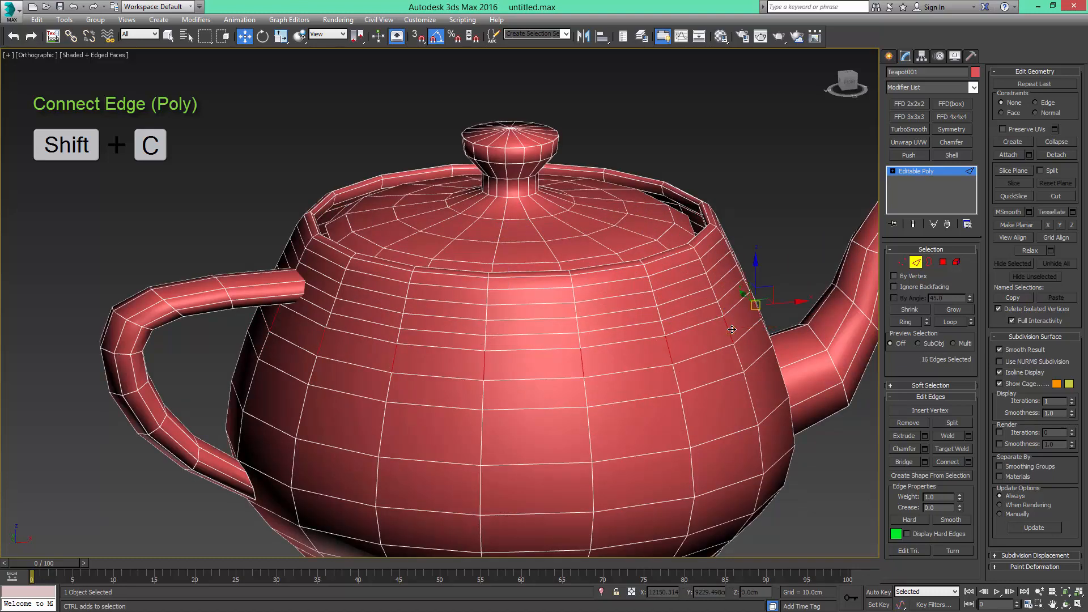
key("shift+c")
left_click(742, 363)
key("alt+r")
key("shift+c")
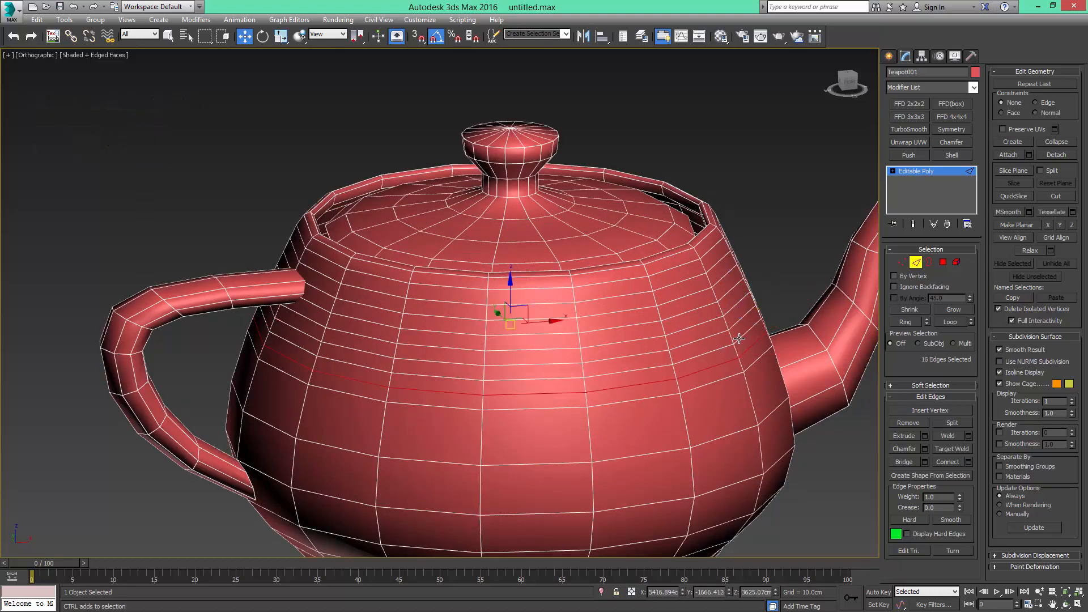
Undo the extra connected edge loops, back to the ring selection beneath the first added loop
key("ctrl+z")
key("ctrl+z")
key("ctrl+z")
key("ctrl+z")
key("ctrl+z")
key("ctrl+z")
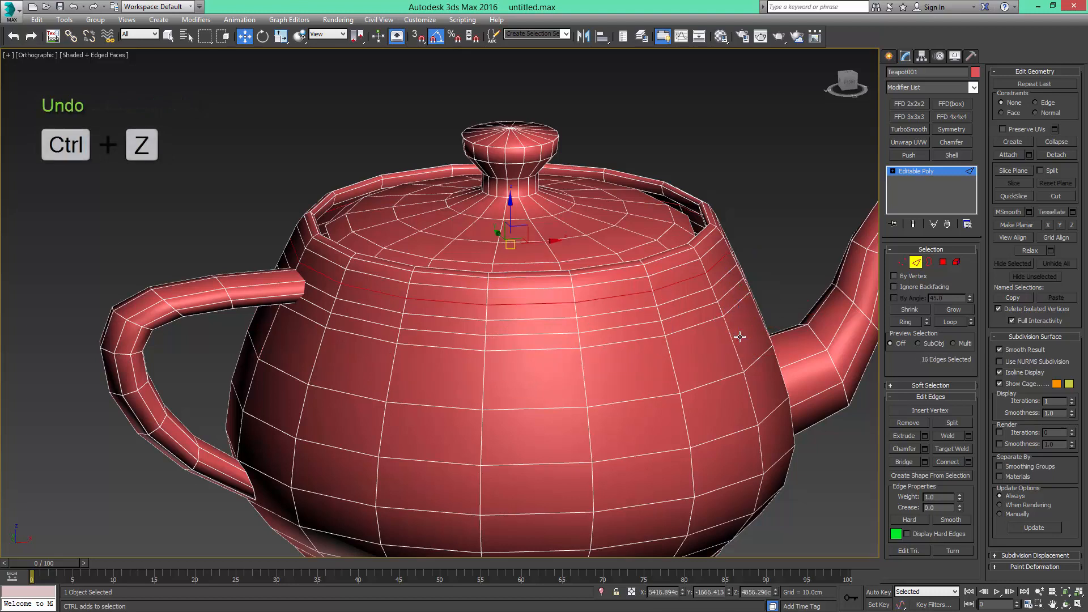
key("ctrl+z")
key("ctrl+z")
key("ctrl+z")
key("ctrl+z")
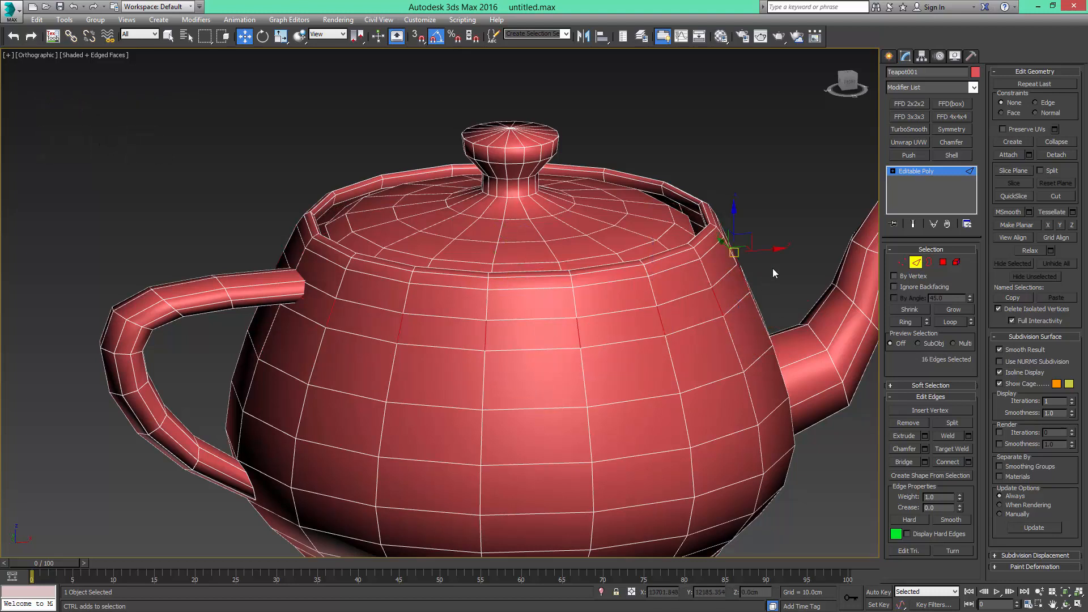
At edge level, select the complete horizontal edge loop around the teapot's upper body
key("shift+4")
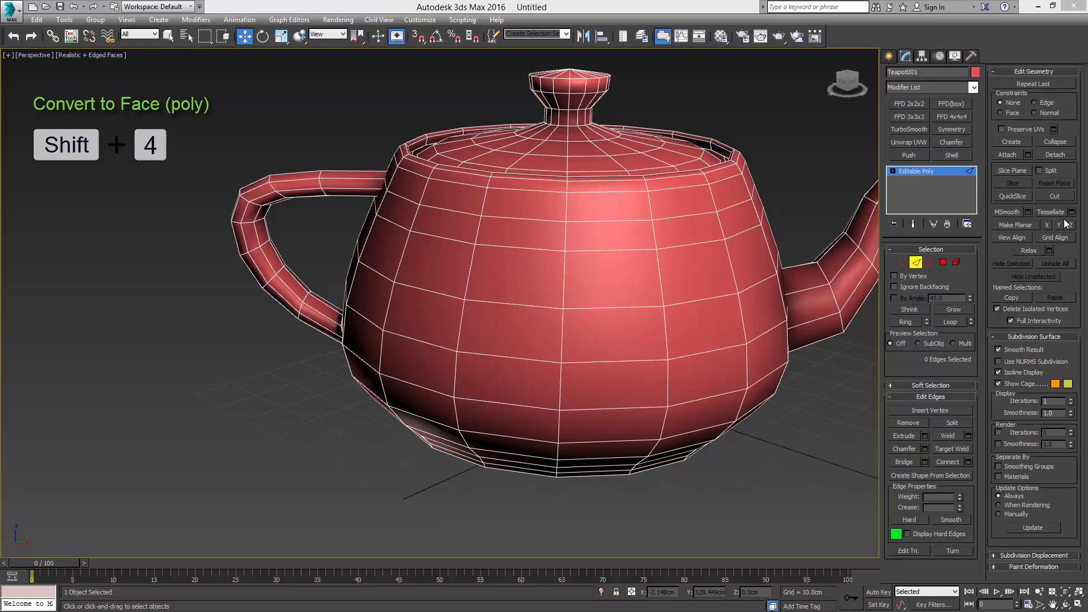
middle_click_drag(699, 269, 719, 263)
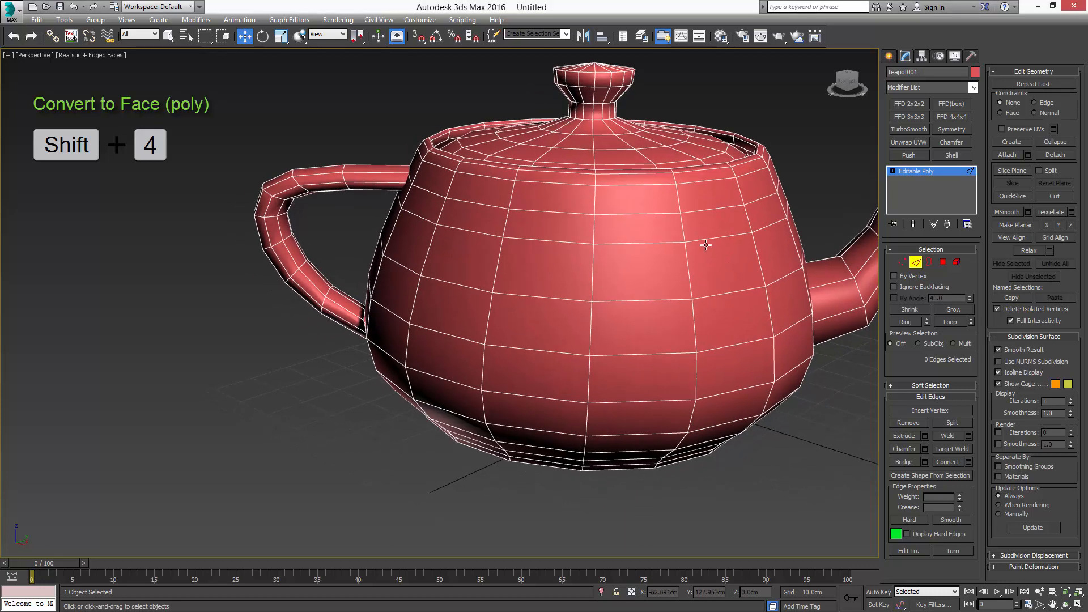
key("2")
key("2")
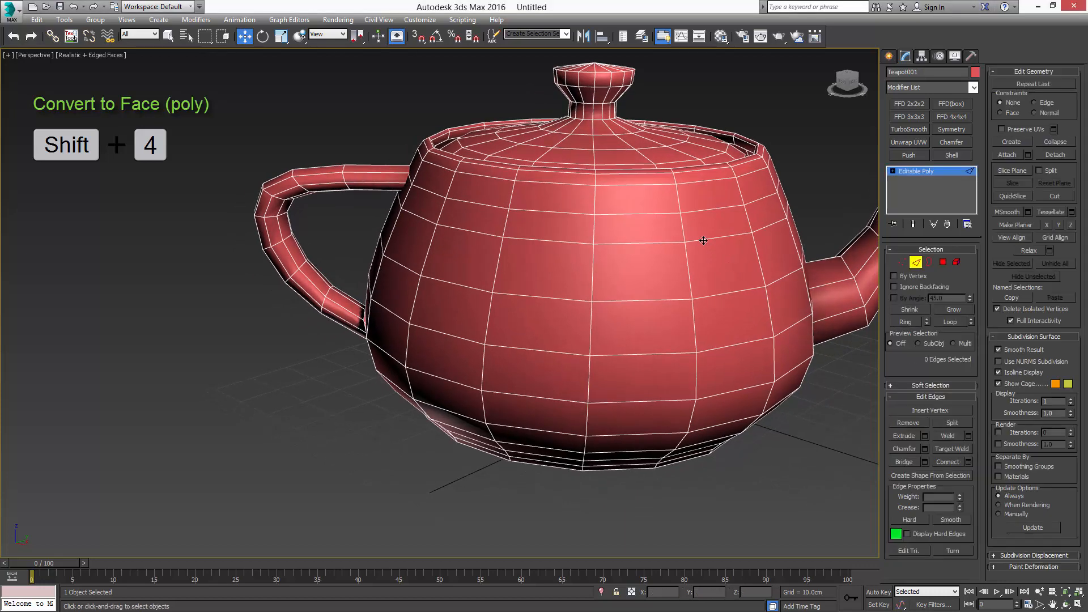
double_click(704, 239)
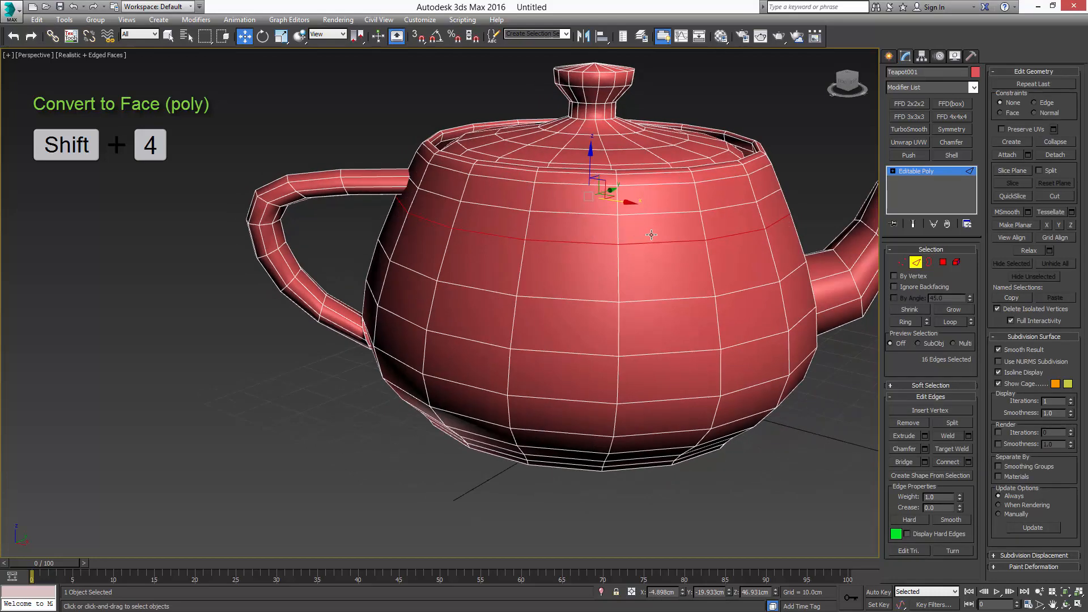
Convert the selected edge loop to a selection of the polygons touching it
scroll(742, 240, "up", 4)
middle_click_drag(790, 241, 694, 280, "alt")
key("shift+4")
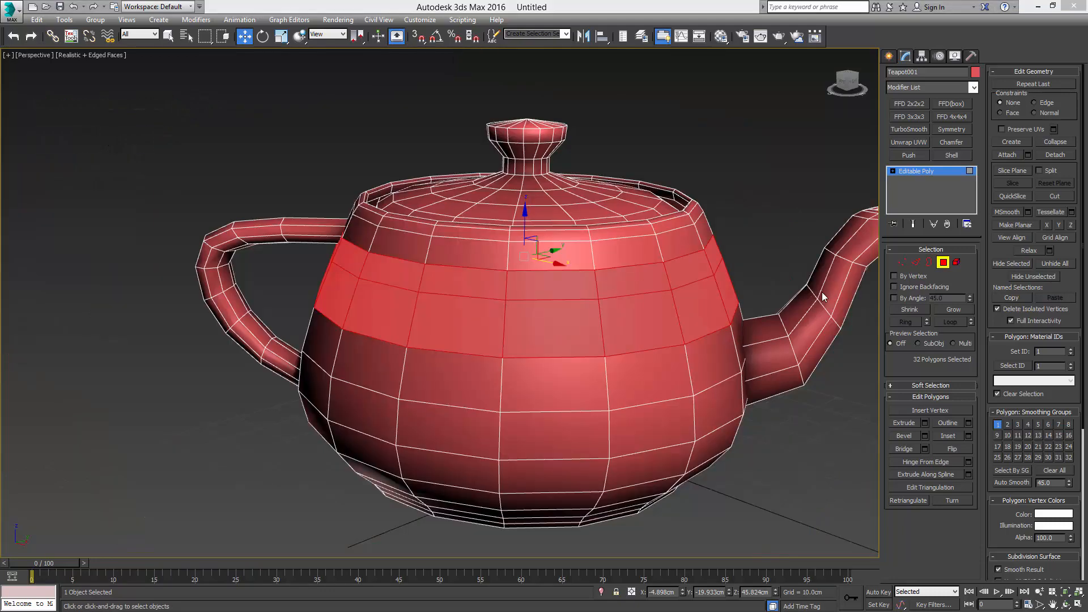
scroll(709, 283, "up", 5)
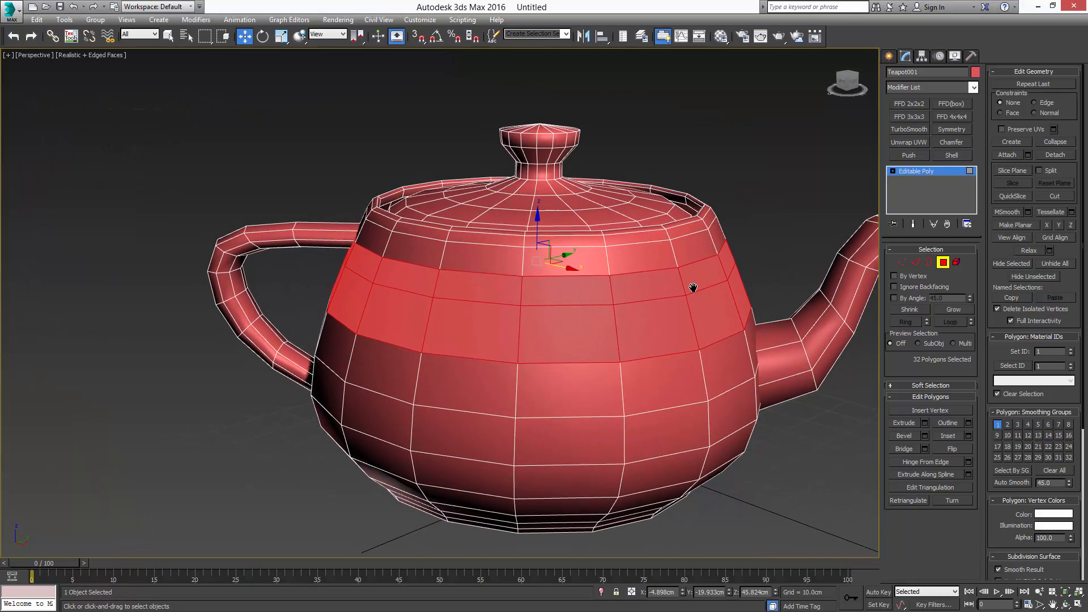
Return to the edge loop selection and convert it to polygons with the Polygon sub-object option
key("2")
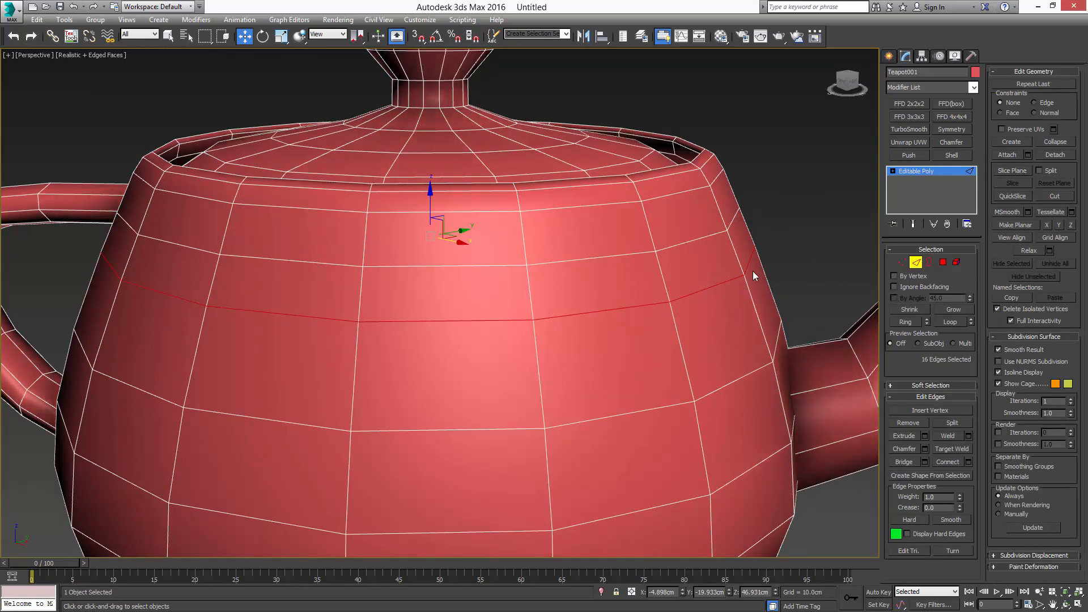
left_click(944, 263, "ctrl")
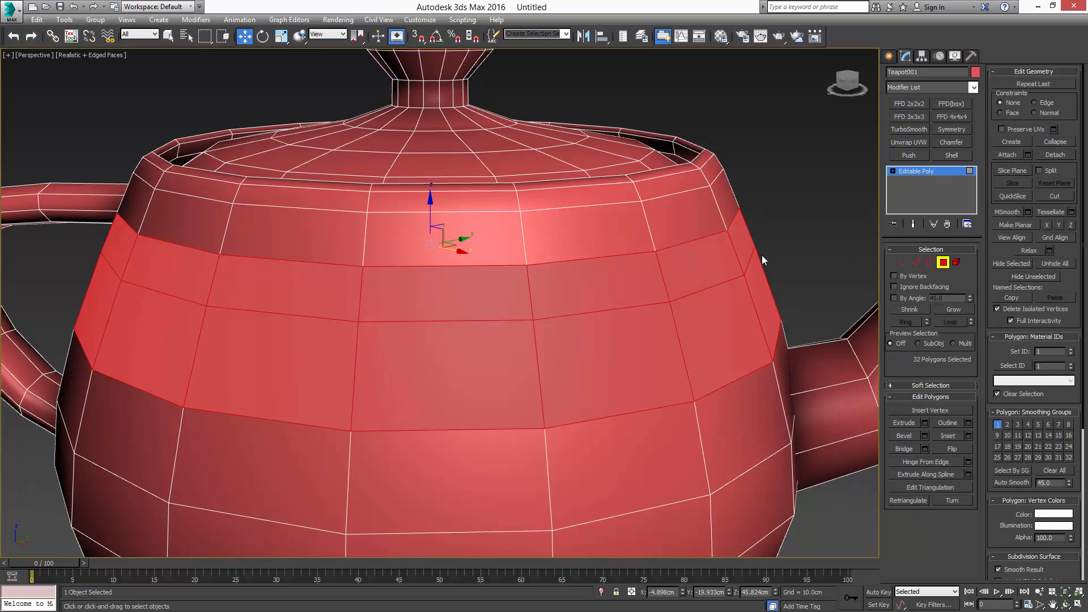
middle_click_drag(762, 256, 788, 243)
Return to the edge loop, switch to the vertex selection, and convert it to the adjoining polygons
key("2")
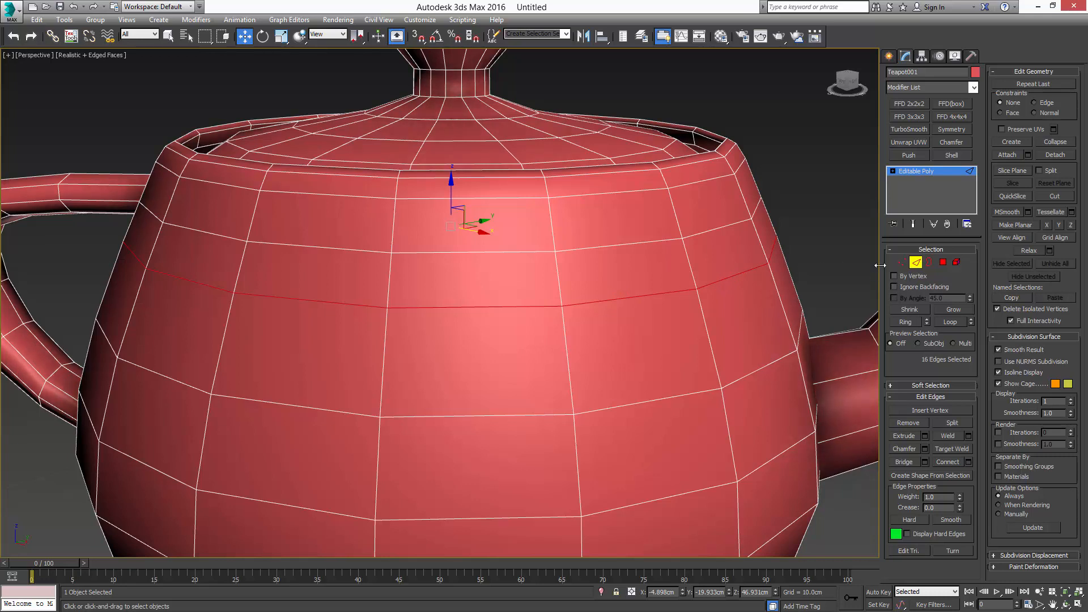
left_click(902, 263)
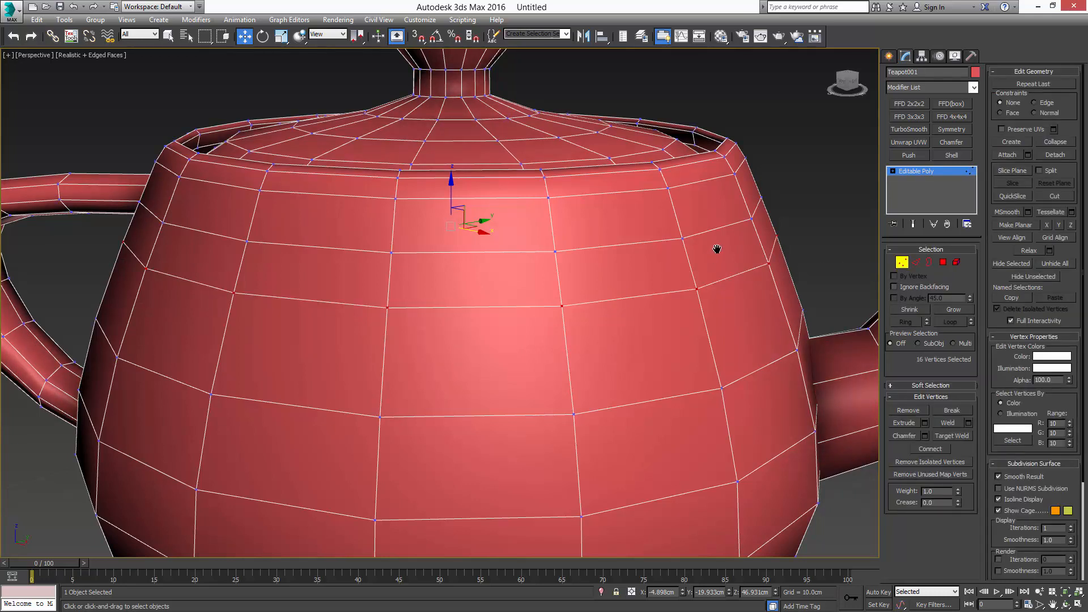
middle_click_drag(748, 274, 774, 246)
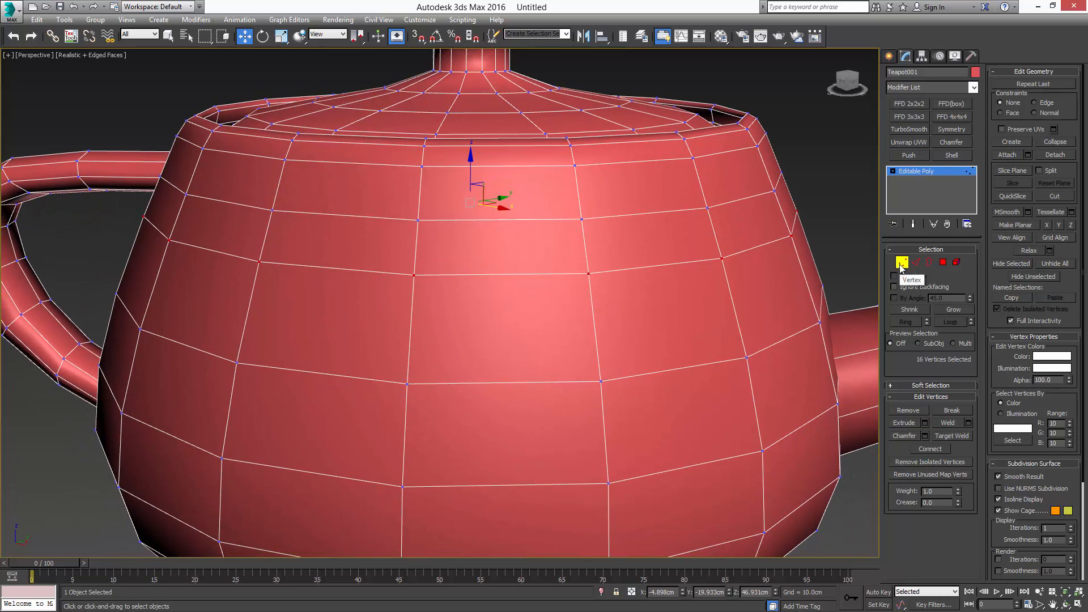
left_click(943, 263, "ctrl")
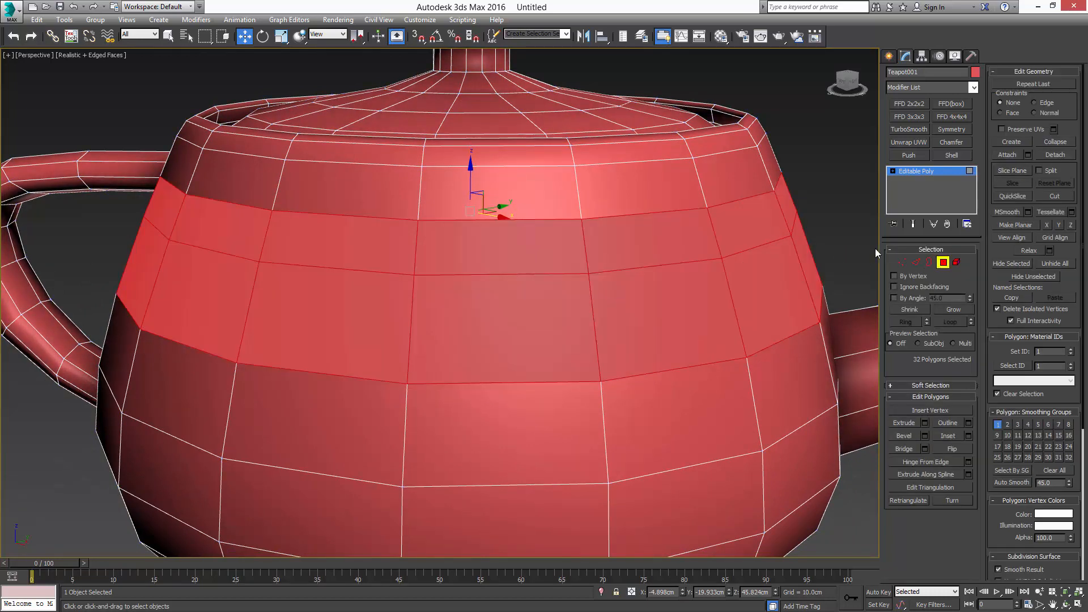
Scale the selected band of polygons outward uniformly so the teapot's upper body bulges
scroll(875, 248, "down", 4)
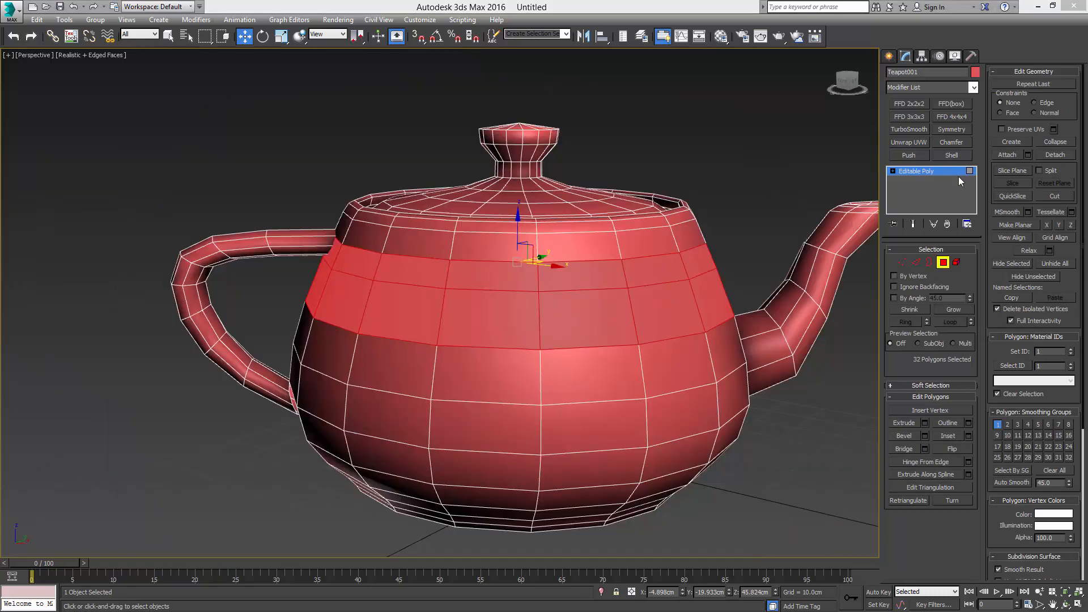
key("r")
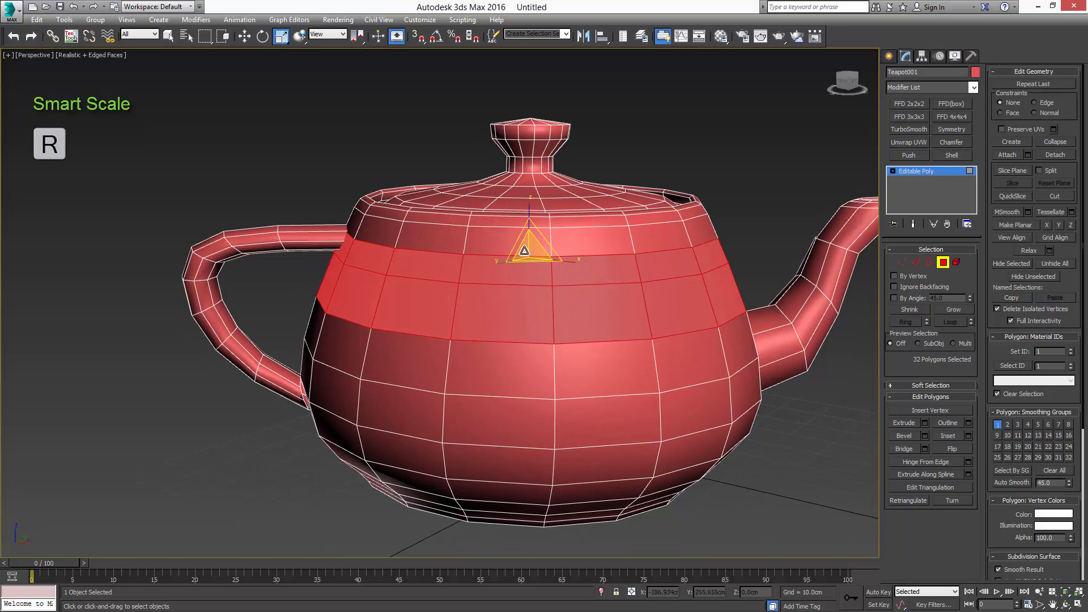
left_click_drag(527, 243, 531, 251)
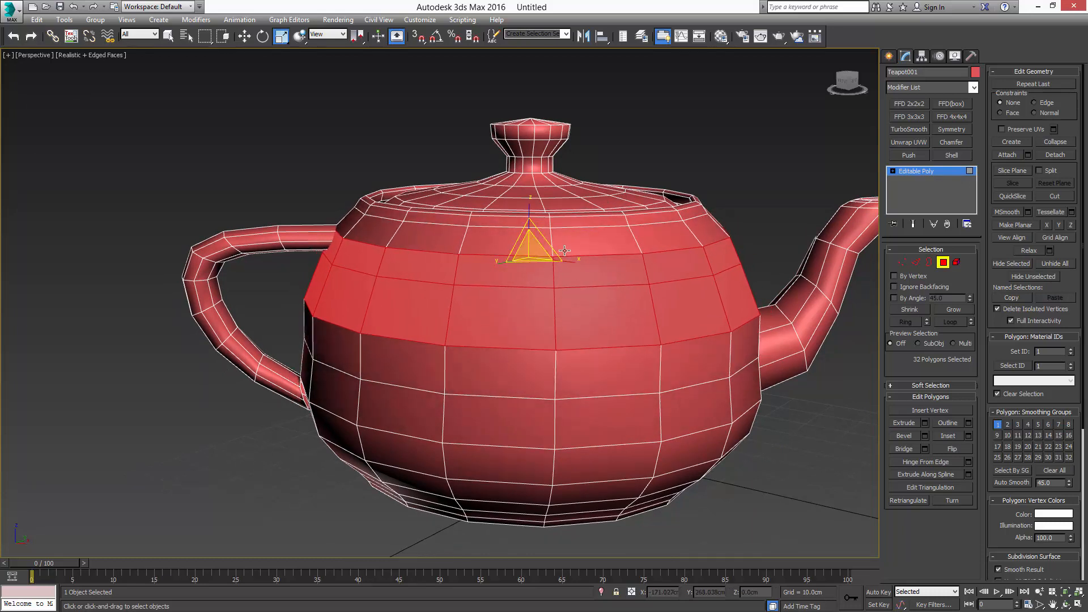
Rotate the selected band of polygons slightly and return to the Move tool
key("e")
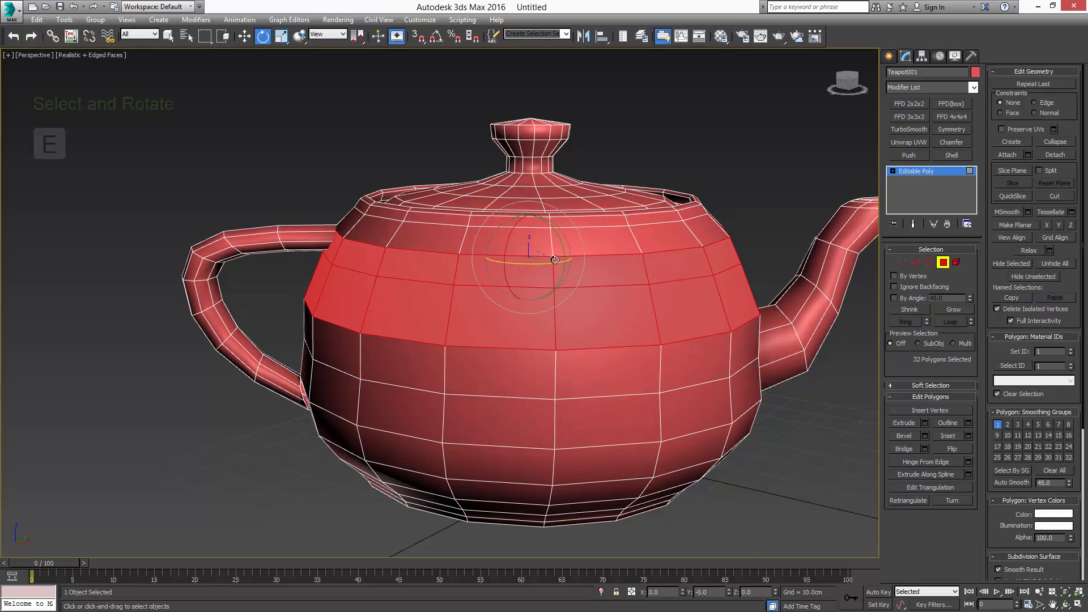
mouse_move(545, 265)
left_mouse_down()
mouse_move(589, 261)
mouse_move(515, 268)
mouse_move(561, 265)
mouse_move(549, 248)
left_mouse_up()
key("w")
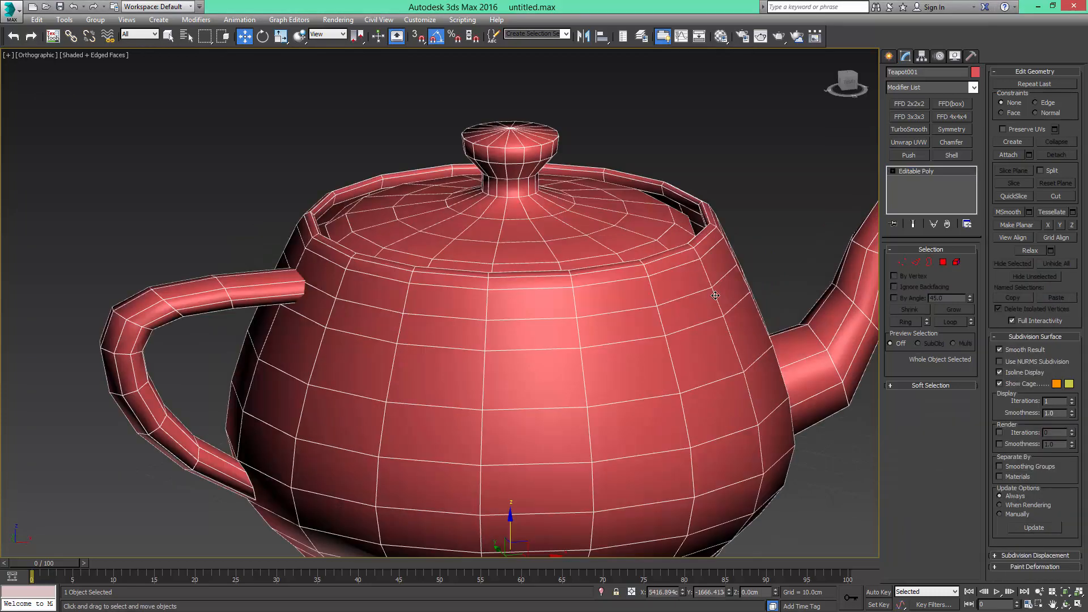
Delete a two-by-two block of adjacent polygons from the front of the teapot's body
key("shift+d")
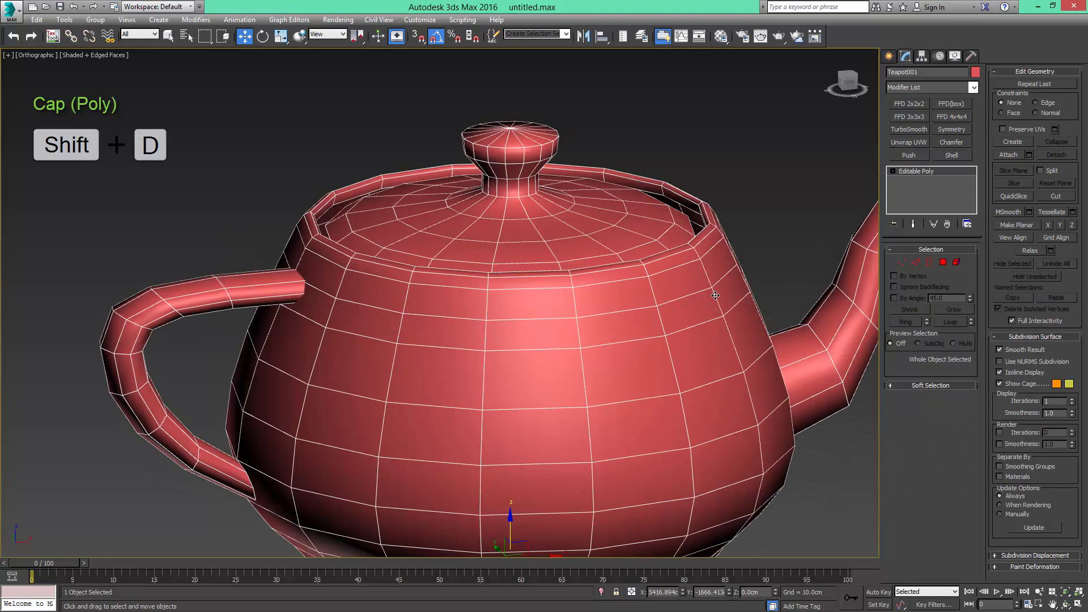
key("4")
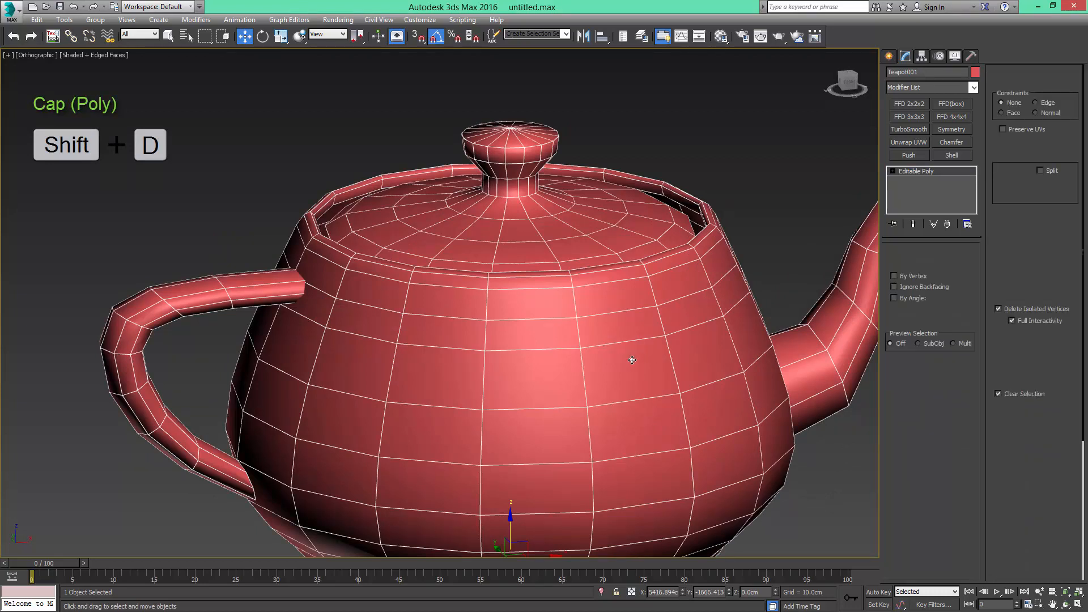
left_click(629, 368)
left_click(567, 370, "ctrl")
left_click(559, 428, "ctrl")
left_click(619, 418, "ctrl")
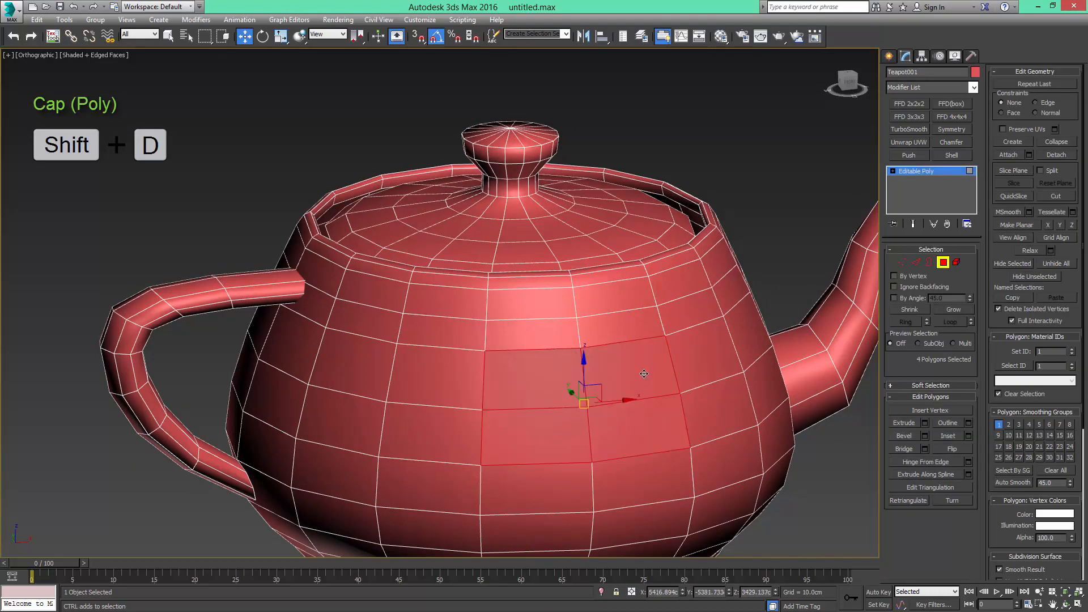
key("Delete")
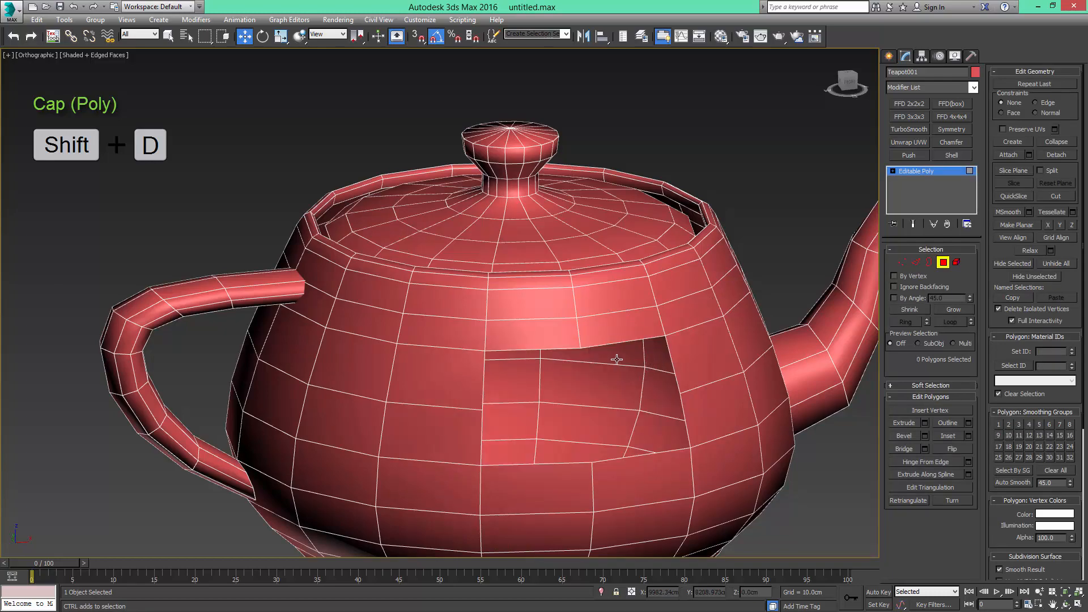
Cap the open border of the hole in the teapot's body and switch to the Polygon sub-object level
mouse_move(617, 360)
middle_mouse_down("alt")
mouse_move(687, 339)
mouse_move(625, 342)
middle_mouse_up("alt")
scroll(652, 342, "down", 2)
key("3")
left_click(652, 338)
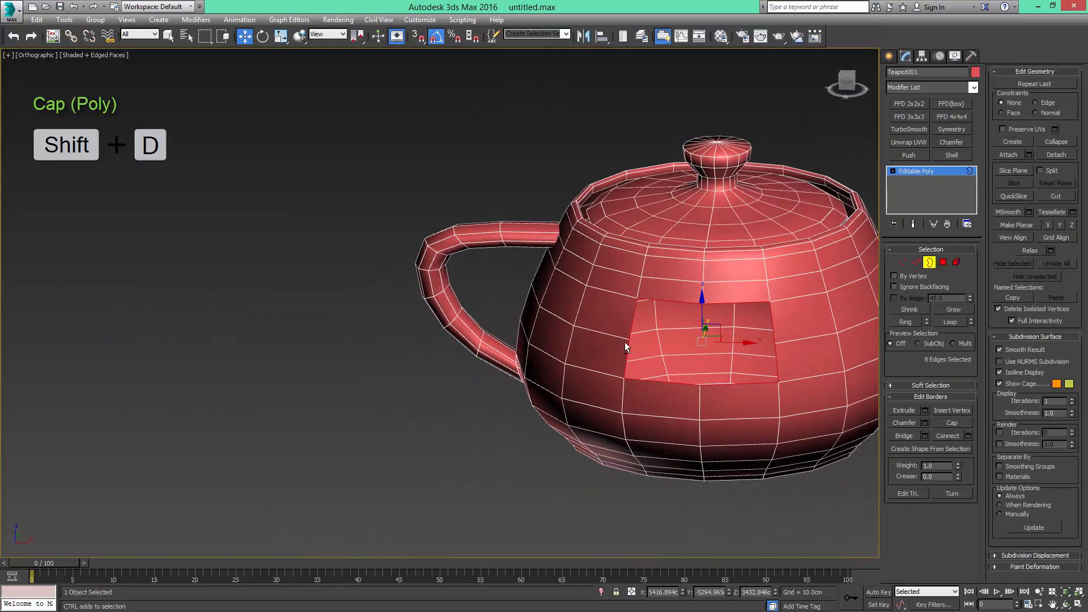
scroll(743, 341, "up", 2)
middle_click_drag(757, 342, 719, 358)
scroll(717, 347, "down", 2)
key("shift+d")
key("4")
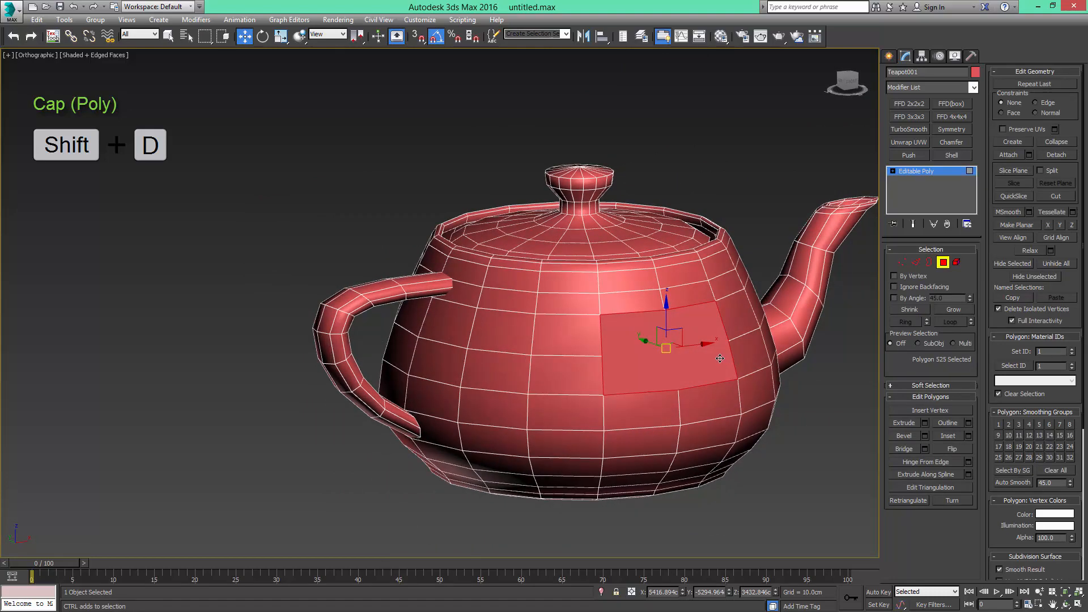
scroll(719, 358, "up", 3)
scroll(719, 359, "down", 3)
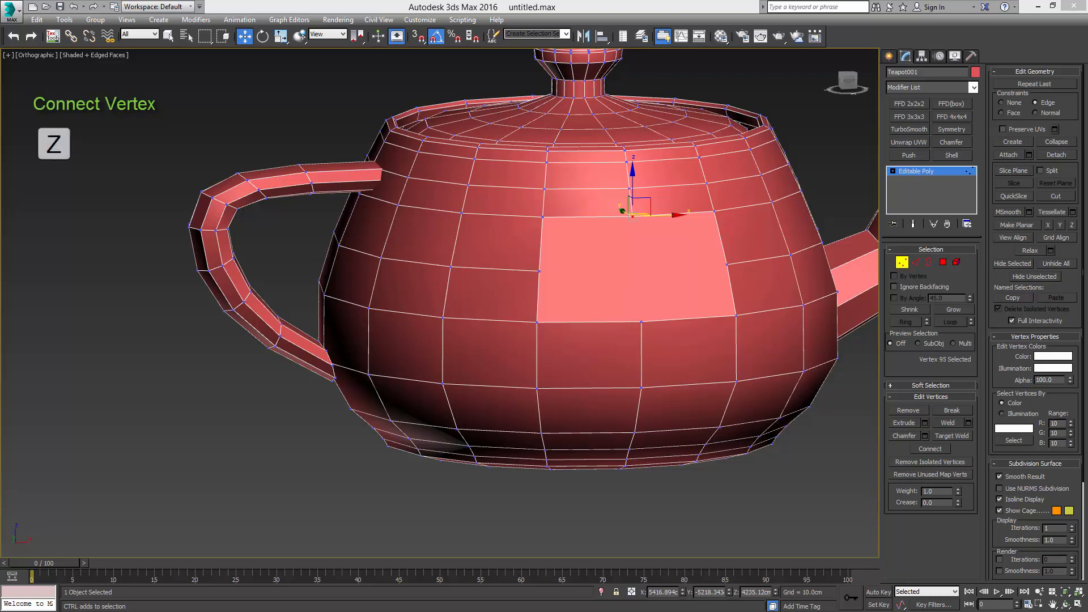
Connect the middle vertices of the capped polygon's upper and lower sides with a new edge
scroll(661, 254, "up", 3)
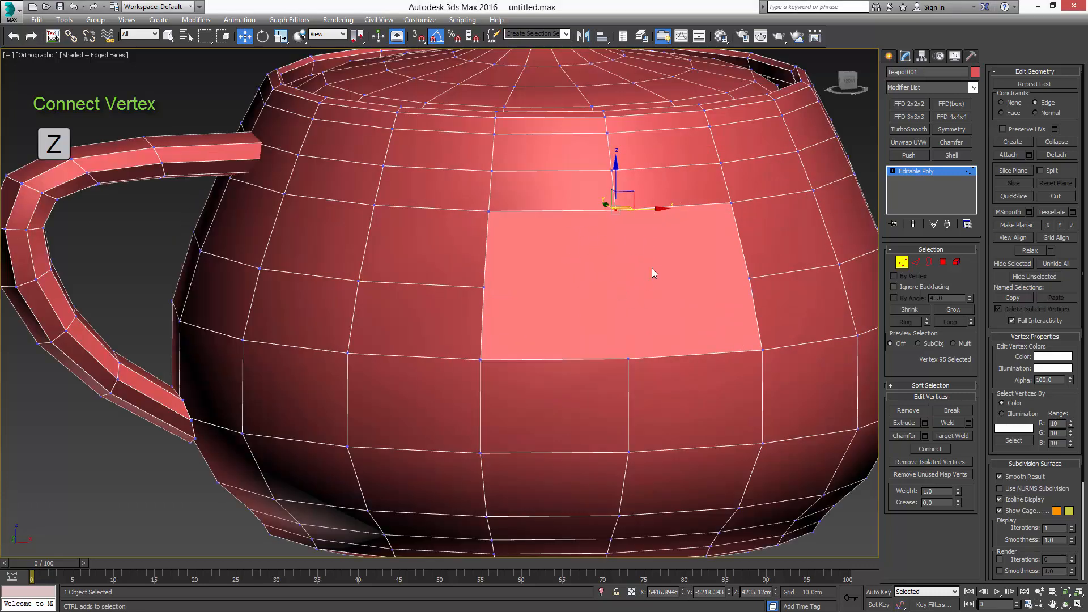
left_click(627, 359, "ctrl")
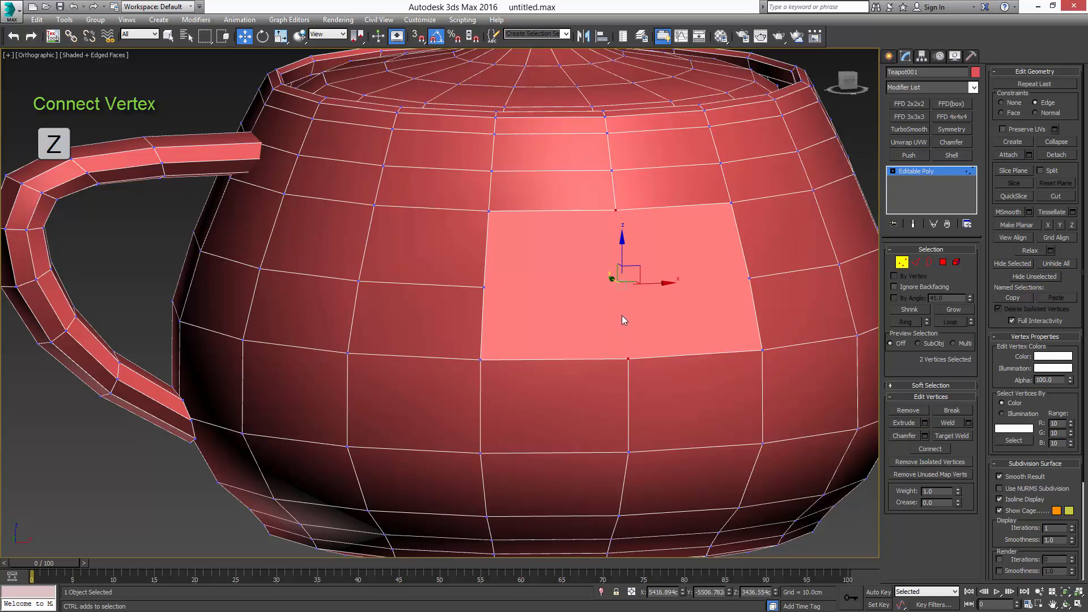
key("ctrl+shift+e")
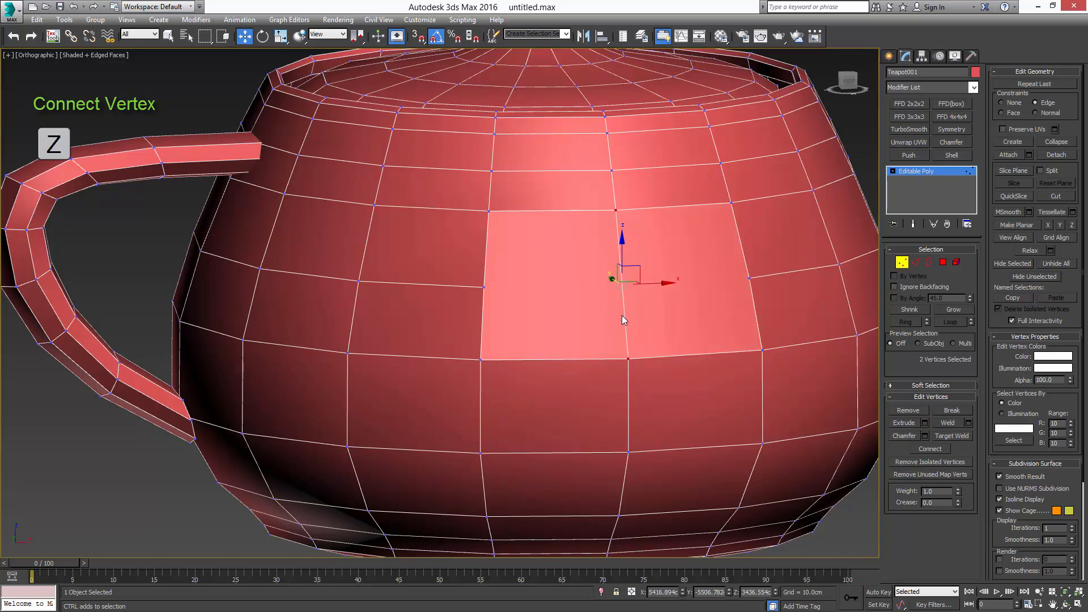
Connect the middle vertex on the capped area's spout side to its upper and lower middle vertices with diagonal edges
left_click(749, 278)
left_click(616, 210, "ctrl")
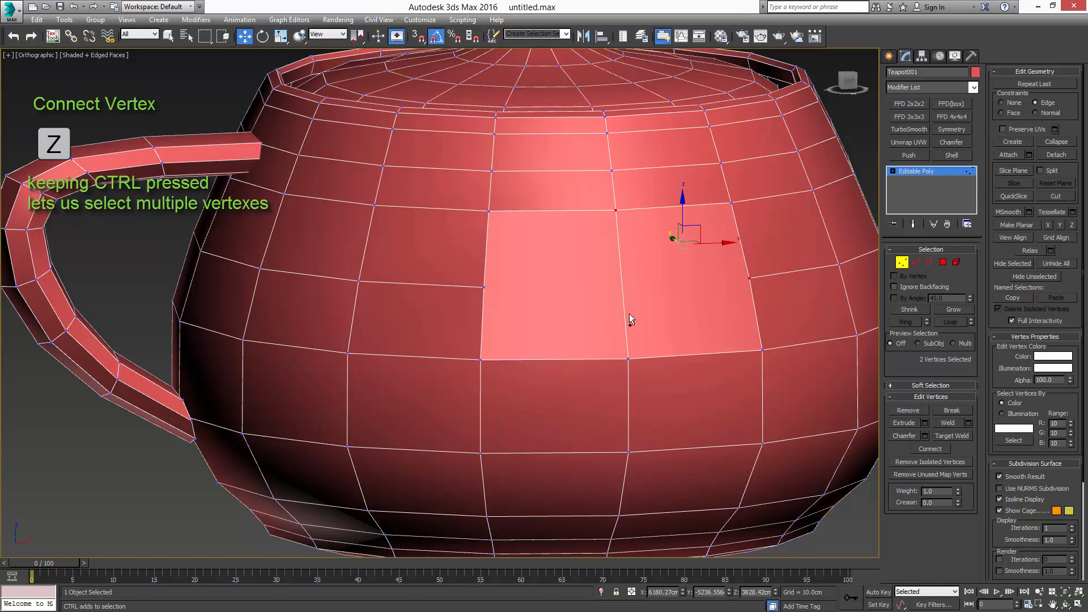
left_click(628, 357, "ctrl")
key("ctrl+shift+e")
Select the middle vertex on the capped area's handle side together with the upper and lower middle vertices
left_click(484, 287)
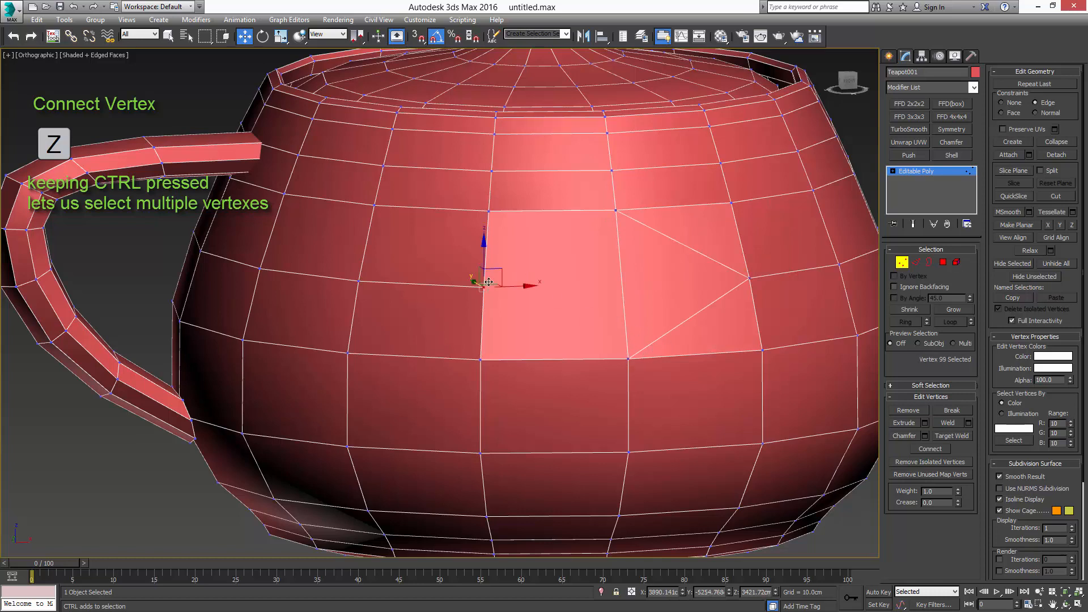
left_click(615, 209, "ctrl")
left_click(628, 359, "ctrl")
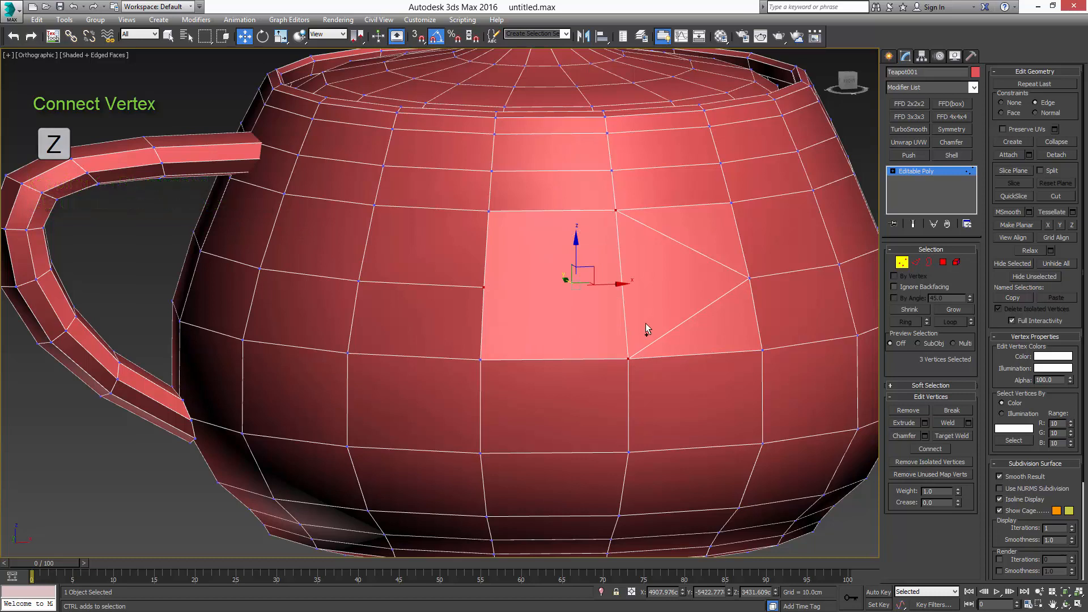
Undo the vertex selections and the diagonal connection on the spout side of the capped area
key("ctrl+z")
key("ctrl+z")
key("ctrl+z")
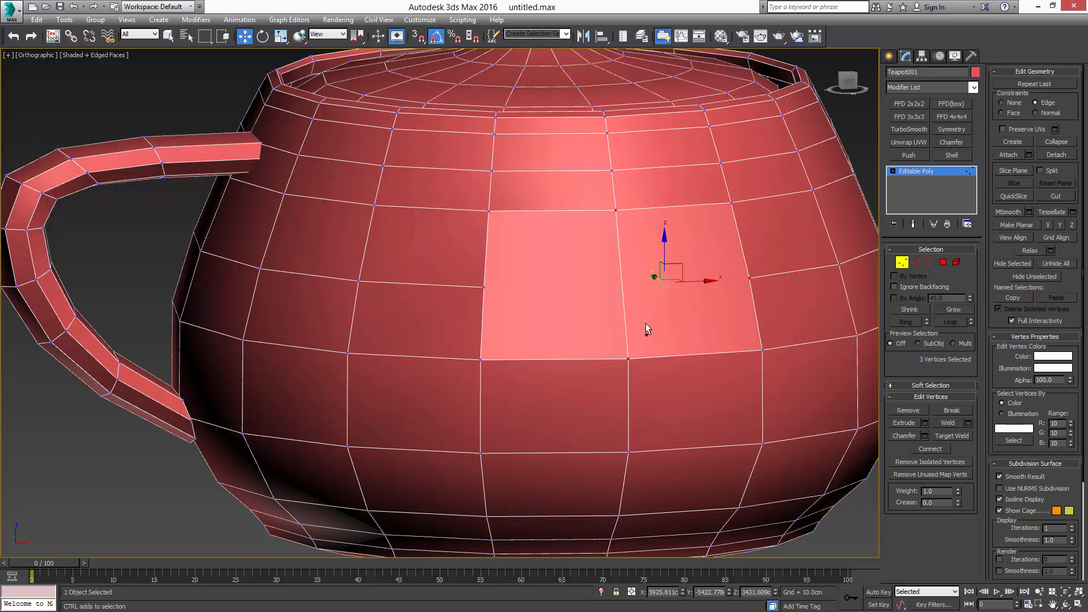
Collapse the two polygons filling the capped area into a single point, and undo the collapse
key("x")
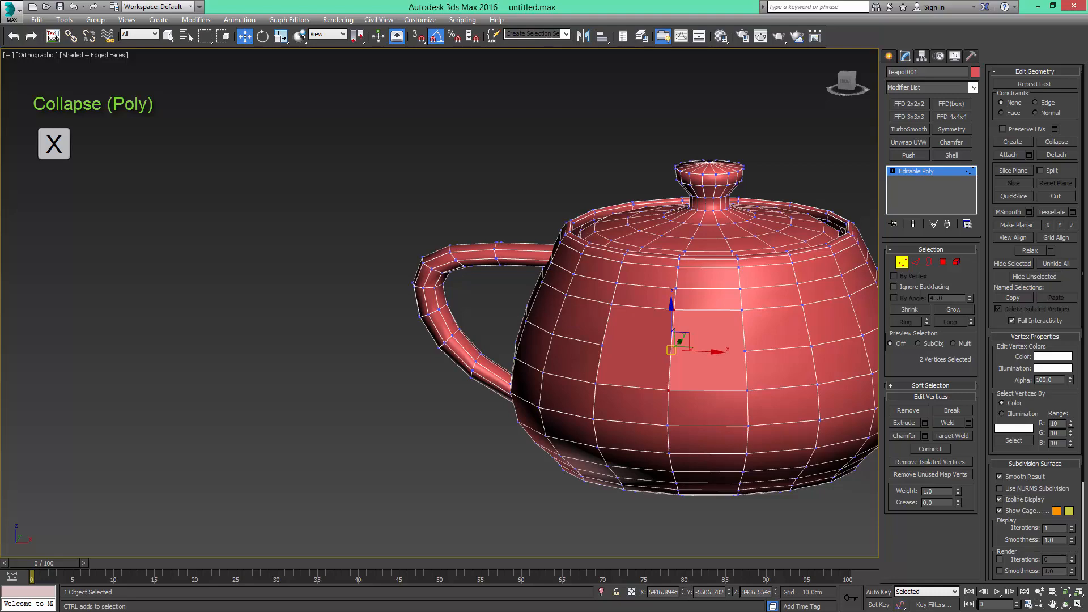
middle_click_drag(710, 294, 721, 316, "alt")
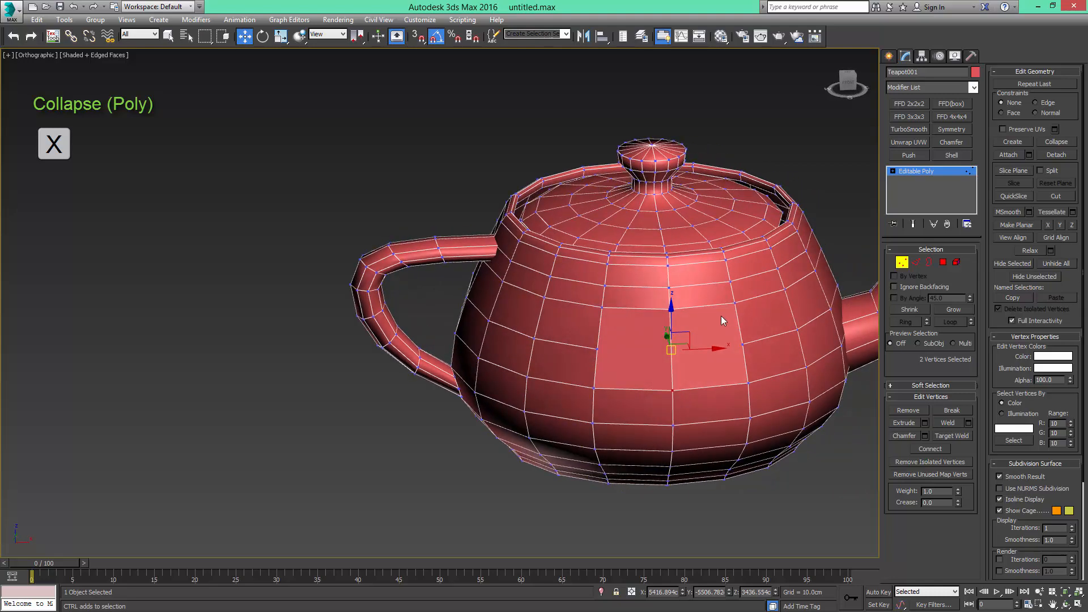
key("4")
middle_click_drag(638, 342, 660, 346, "alt")
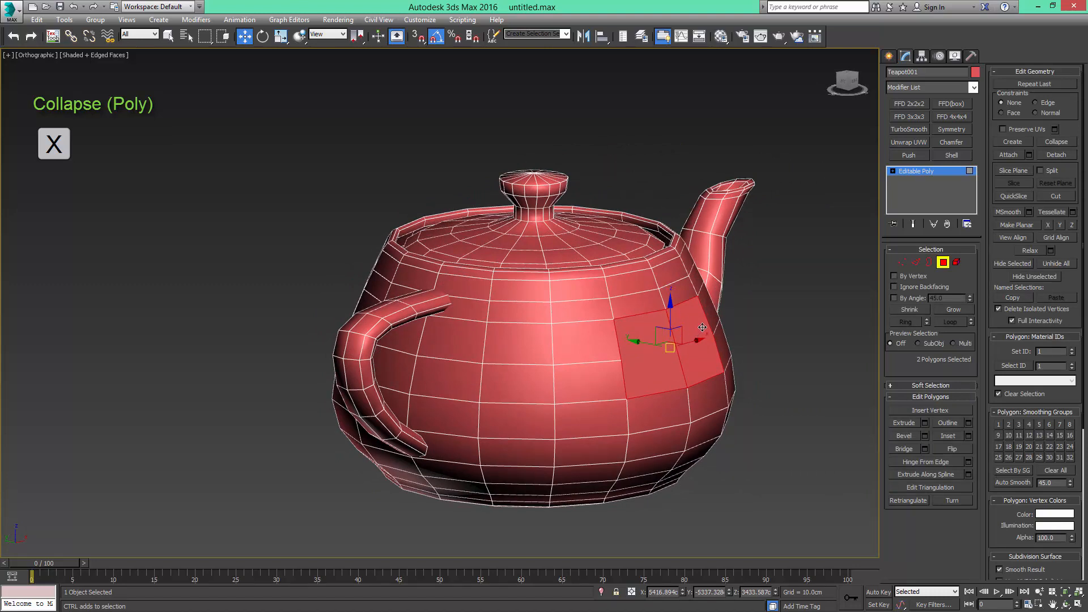
key("x")
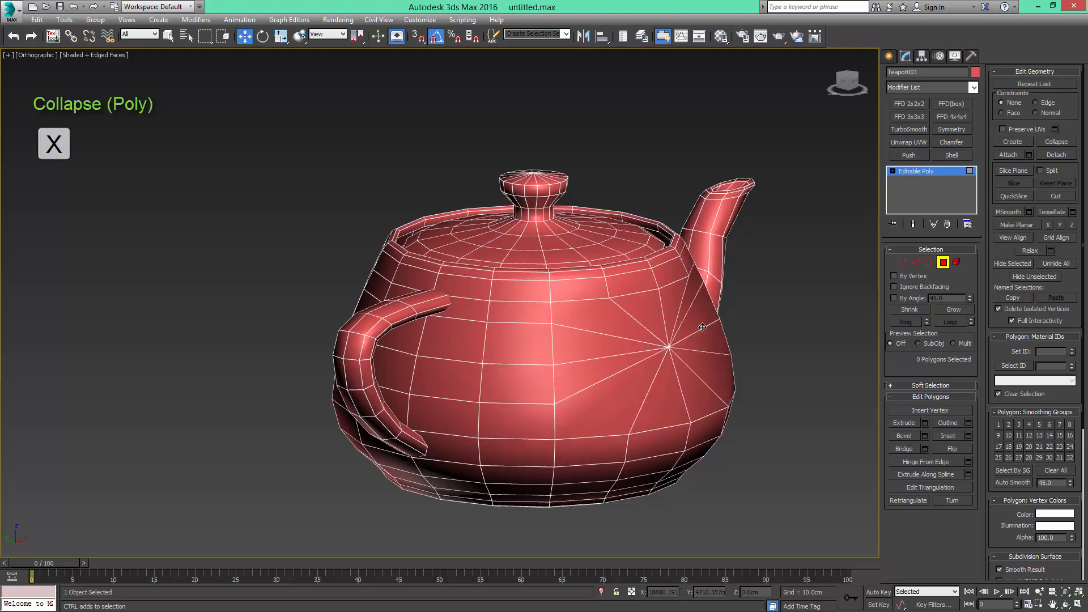
key("ctrl+z")
Select the ring of vertical edges just below the teapot's rim and collapse it
middle_click_drag(709, 316, 674, 326, "alt")
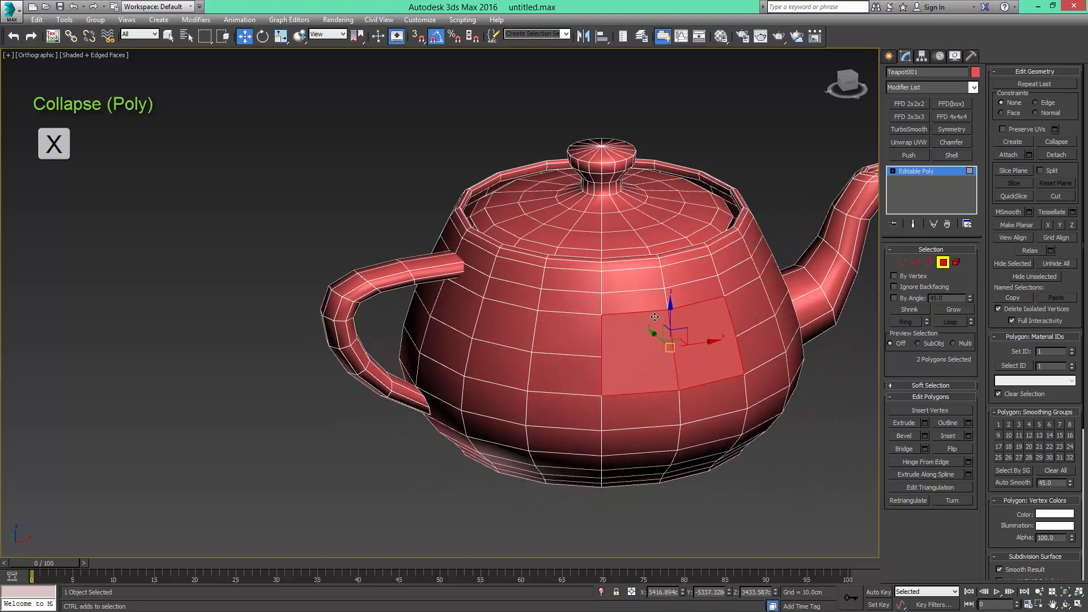
scroll(656, 315, "up", 2)
key("2")
left_click(668, 262)
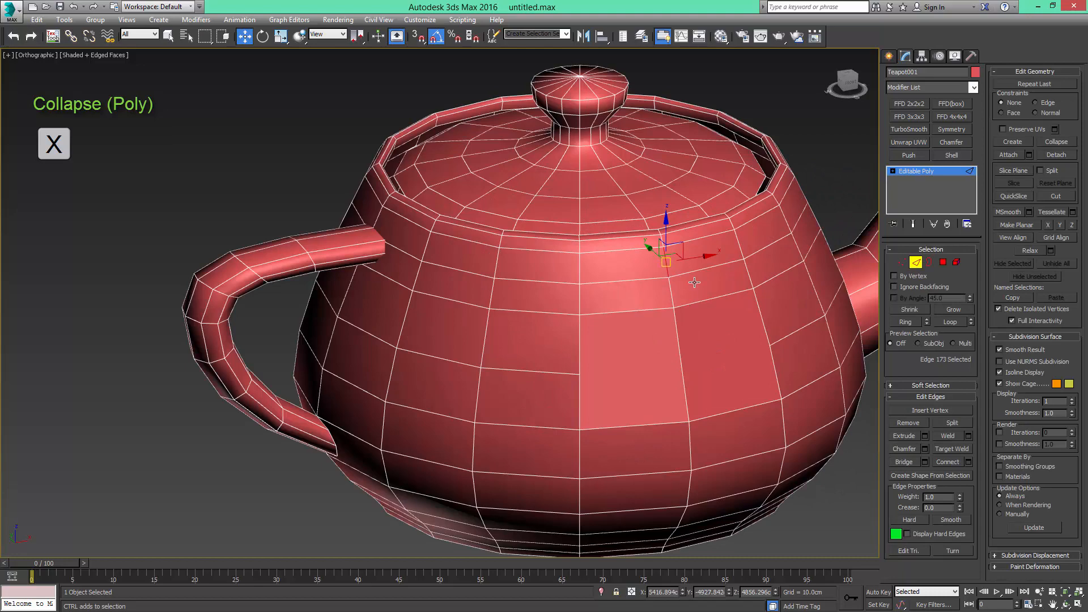
middle_click_drag(652, 307, 670, 300, "alt")
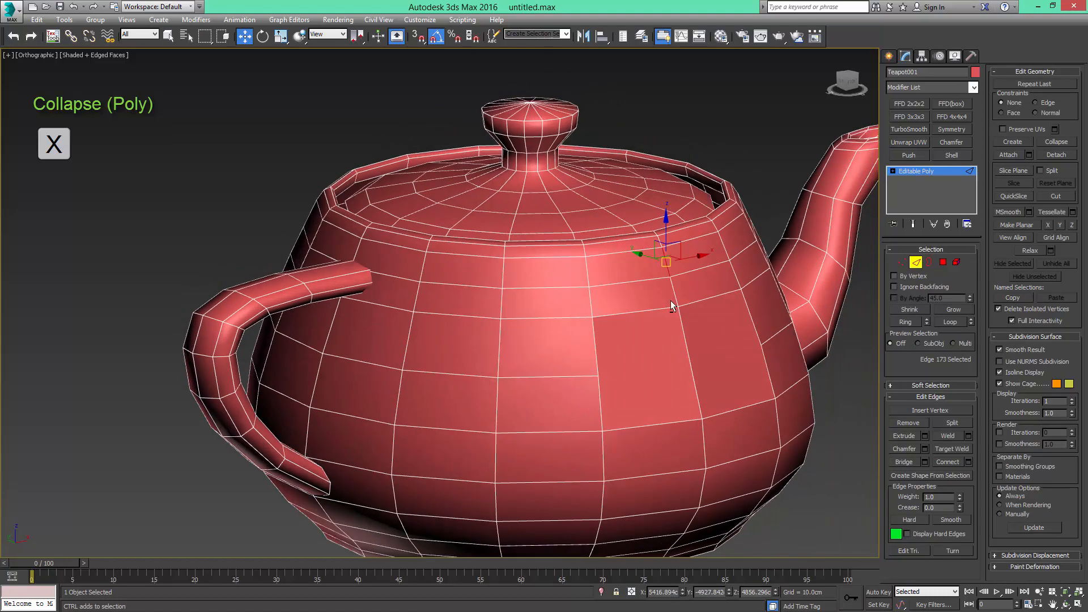
key("alt+r")
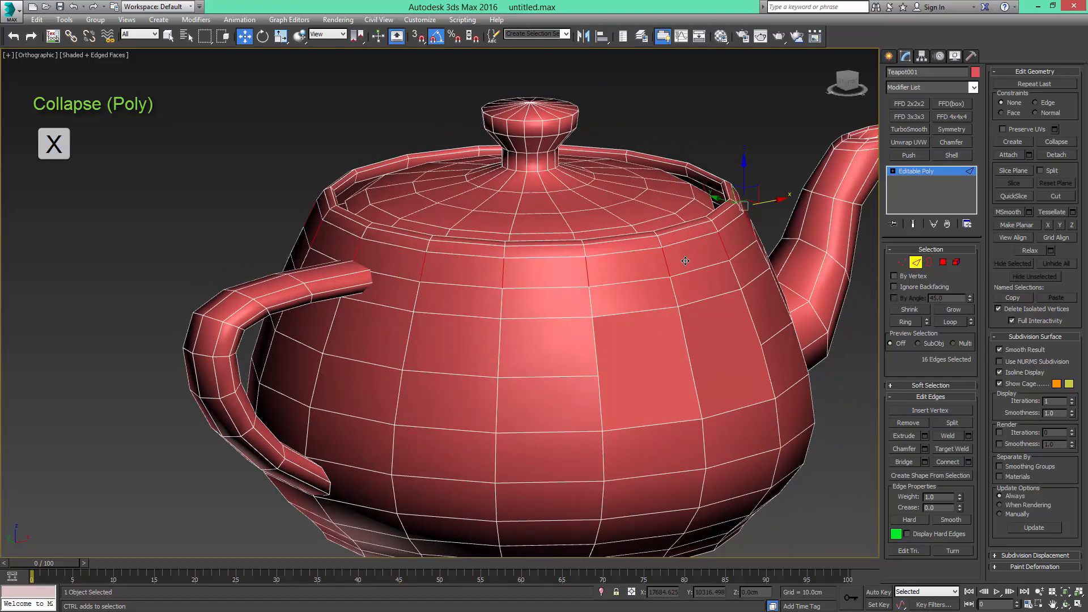
key("ctrl+alt+c")
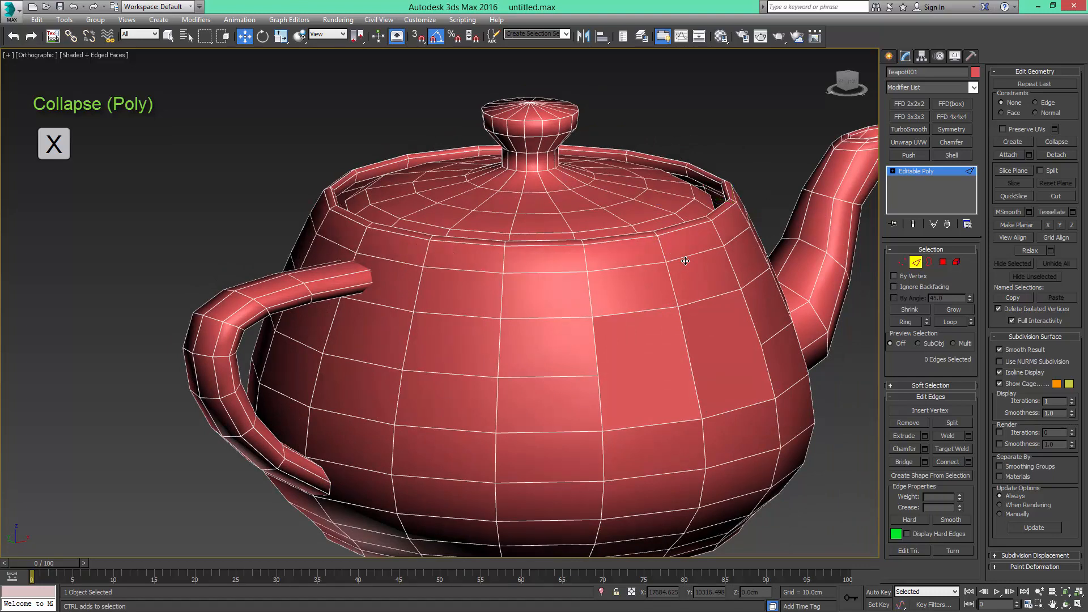
Select the ring of short vertical edges low on the teapot's body and collapse it
middle_click_drag(680, 362, 674, 296)
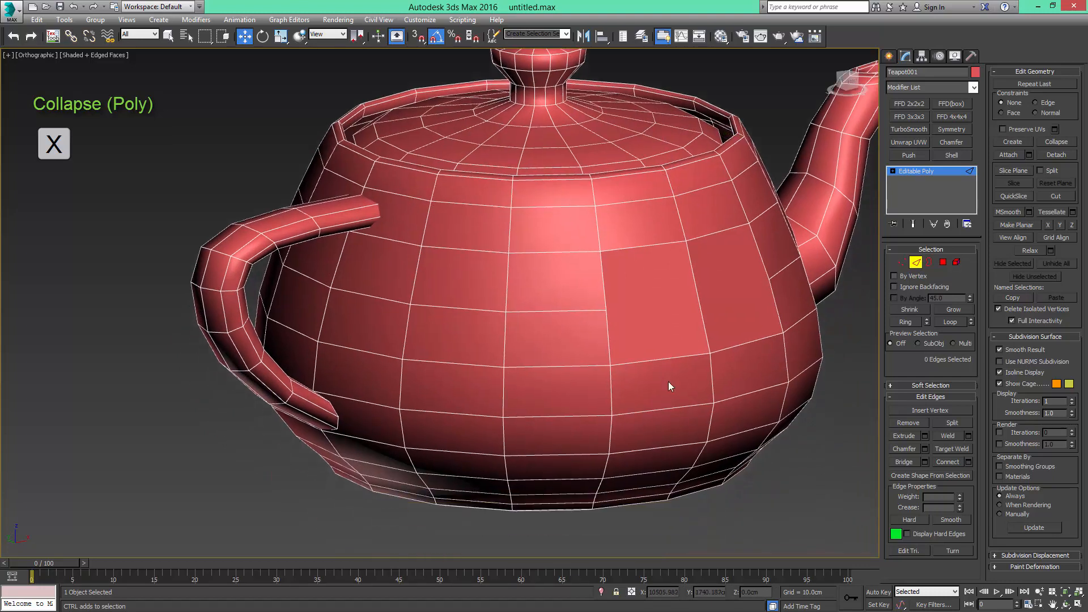
double_click(728, 386)
left_click(712, 419)
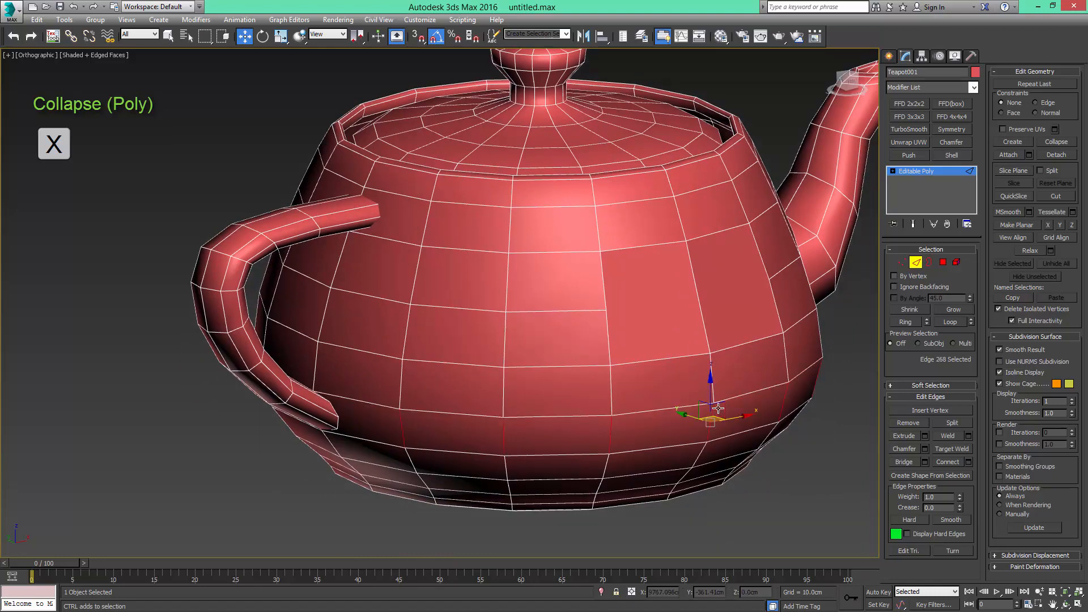
key("alt+r")
middle_click_drag(712, 419, 742, 303, "alt")
key("x")
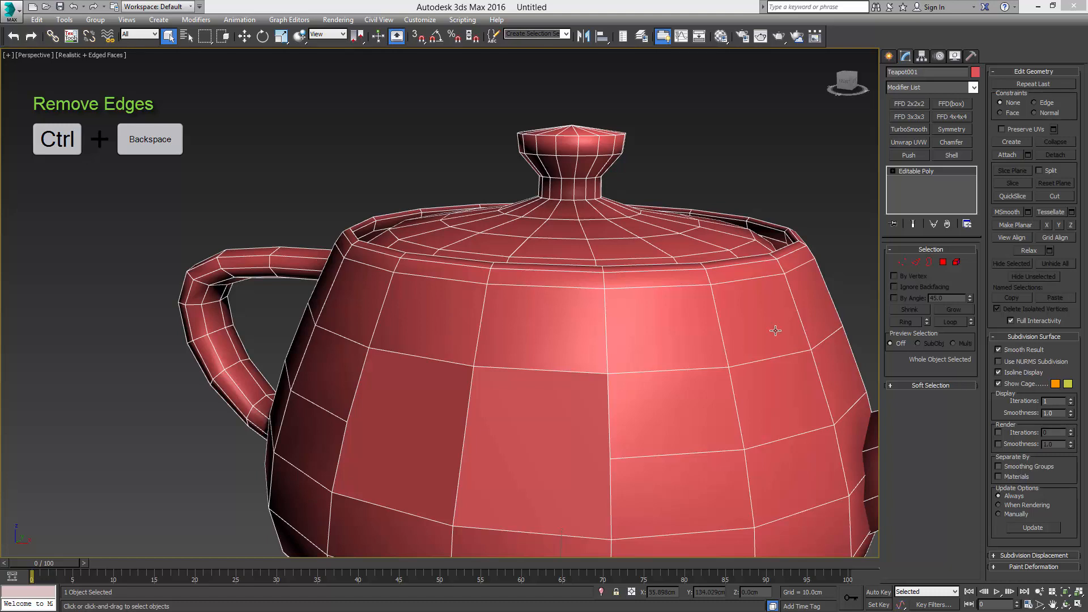
Remove the horizontal edge loop just below the teapot's rim together with its vertices
middle_click_drag(717, 323, 683, 323)
key("2")
double_click(706, 285)
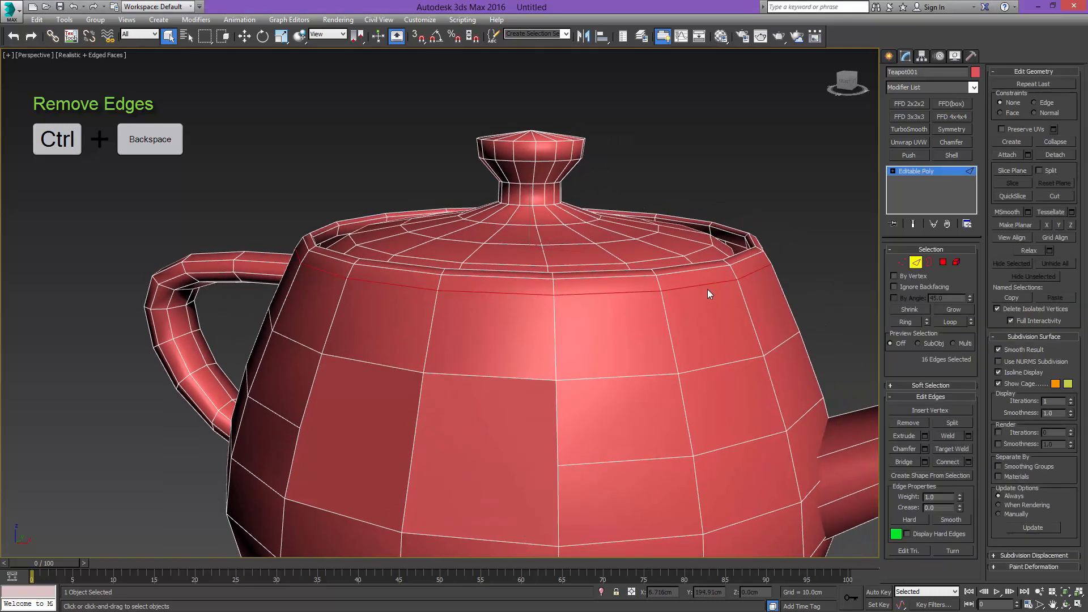
middle_click_drag(707, 289, 681, 286, "alt")
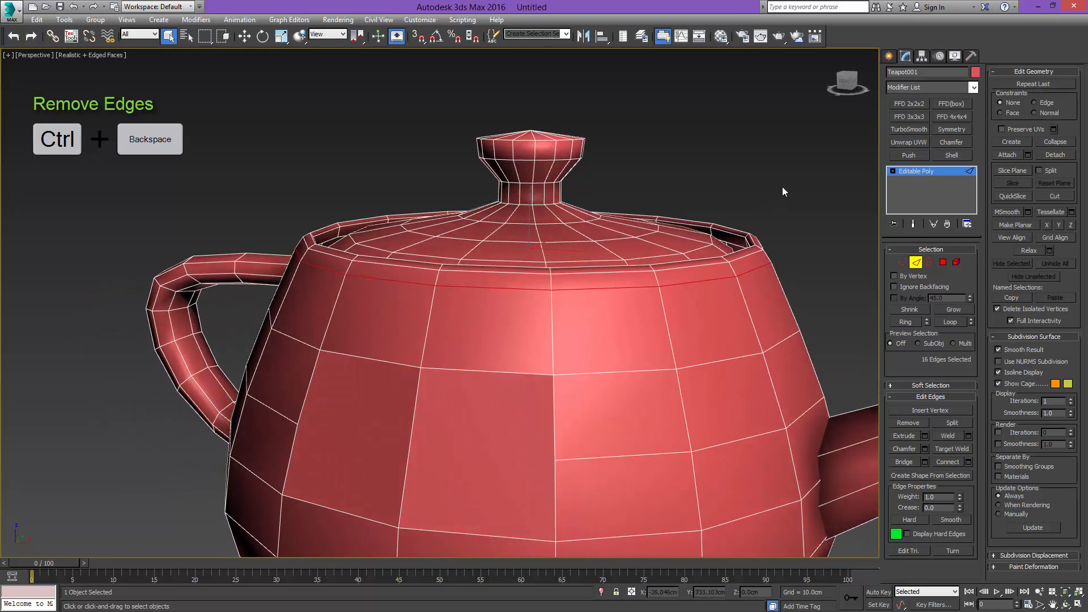
key("ctrl+BackSpace")
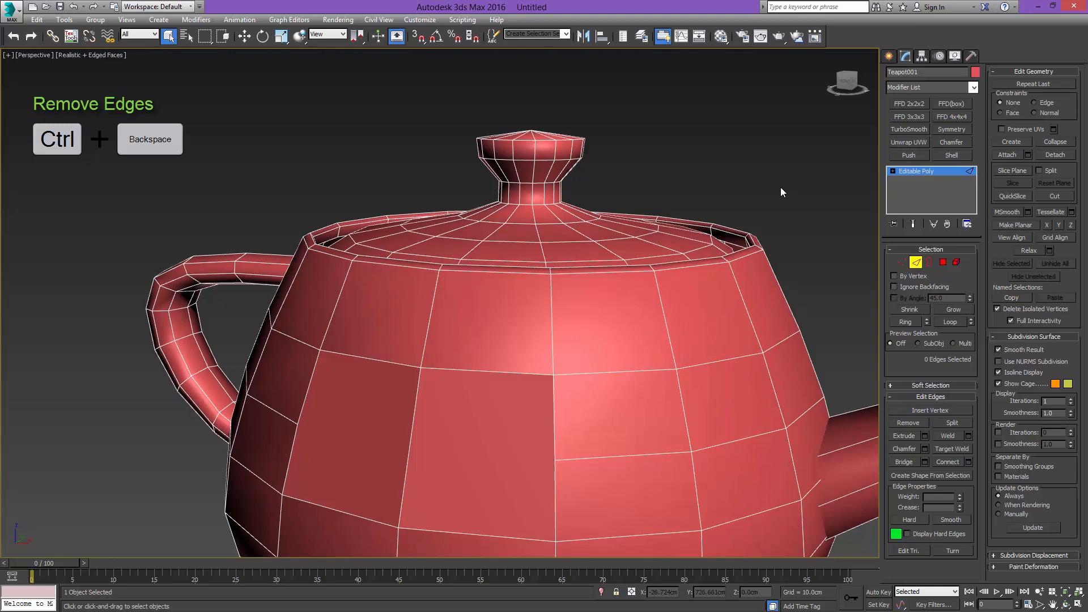
Remove the edge loop around the bend of the spout together with its vertices, and undo the removal
middle_click_drag(670, 318, 721, 375)
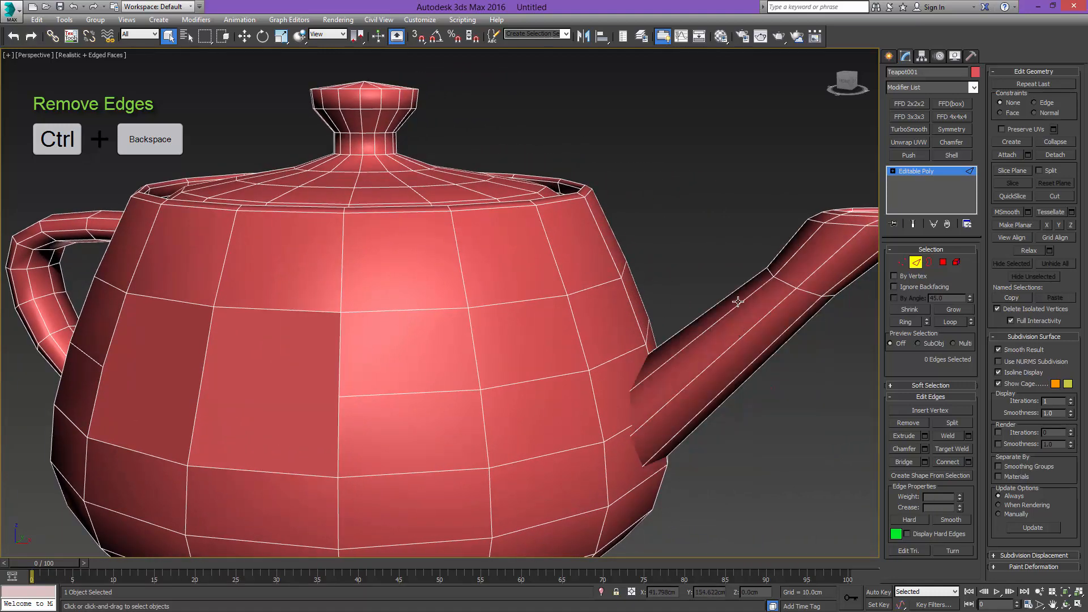
middle_click_drag(776, 281, 710, 305)
double_click(709, 306)
key("ctrl+BackSpace")
middle_click_drag(512, 301, 622, 280)
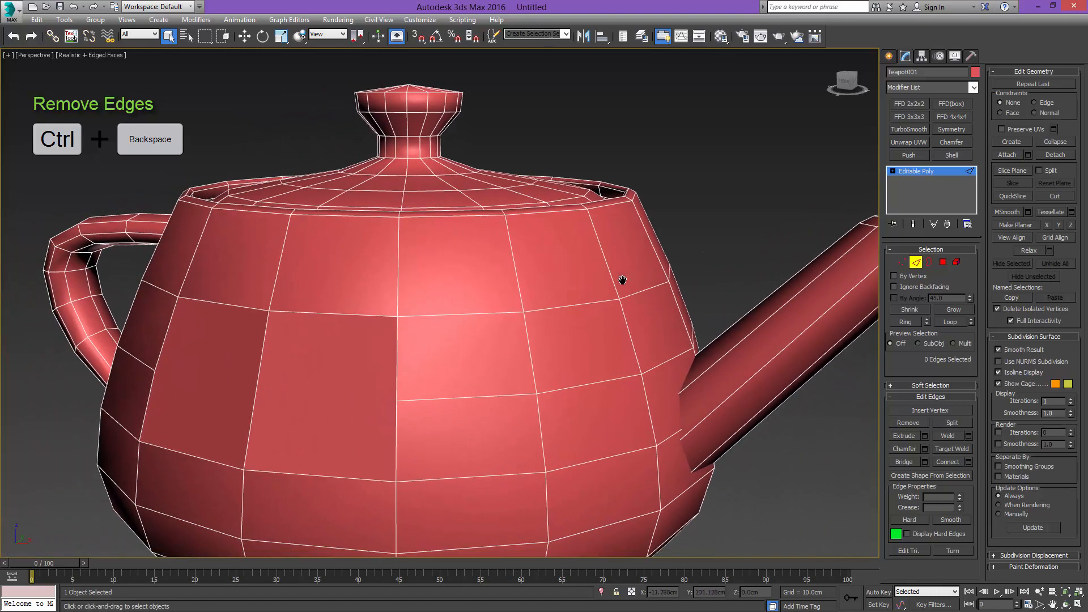
key("ctrl+z")
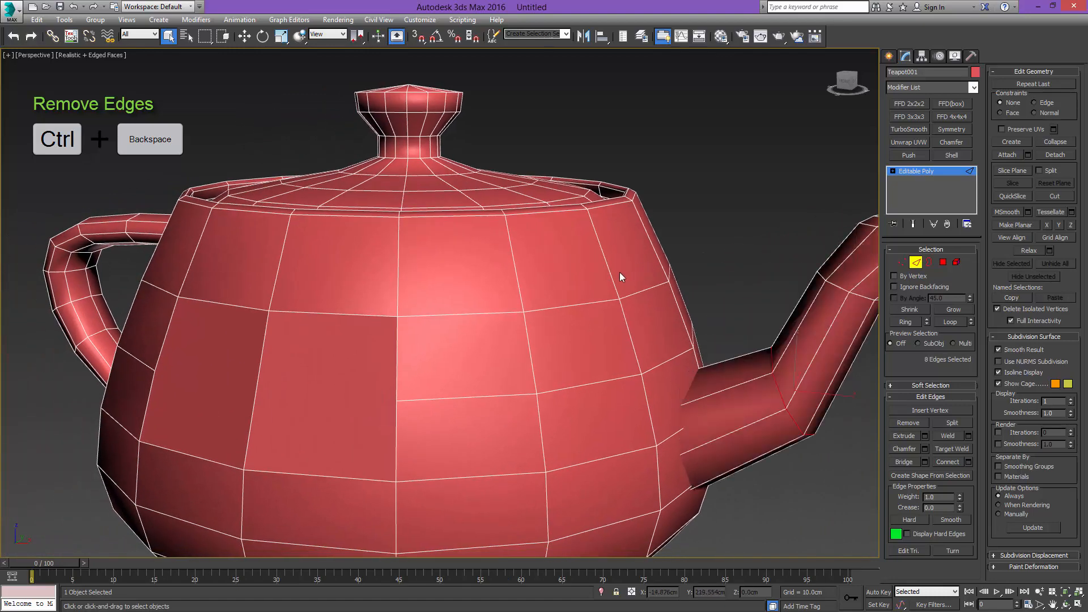
middle_click_drag(544, 268, 609, 260)
scroll(615, 343, "down", 4)
middle_click_drag(604, 442, 614, 340)
scroll(611, 342, "up", 4)
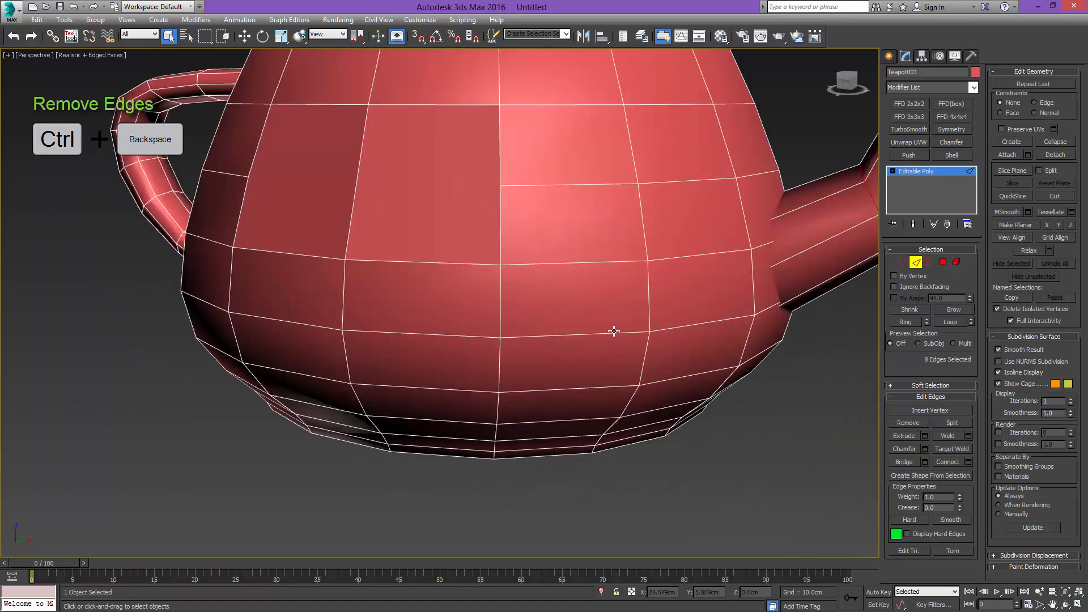
Remove the horizontal edge loop on the lower half of the teapot's body while keeping its vertices
double_click(613, 333)
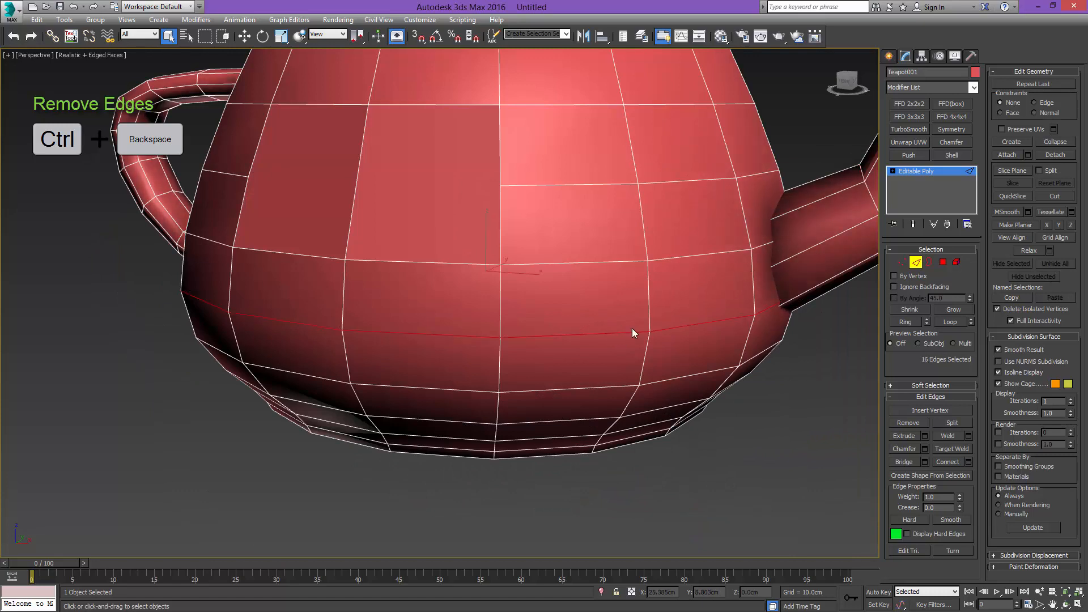
key("BackSpace")
scroll(654, 294, "up", 3)
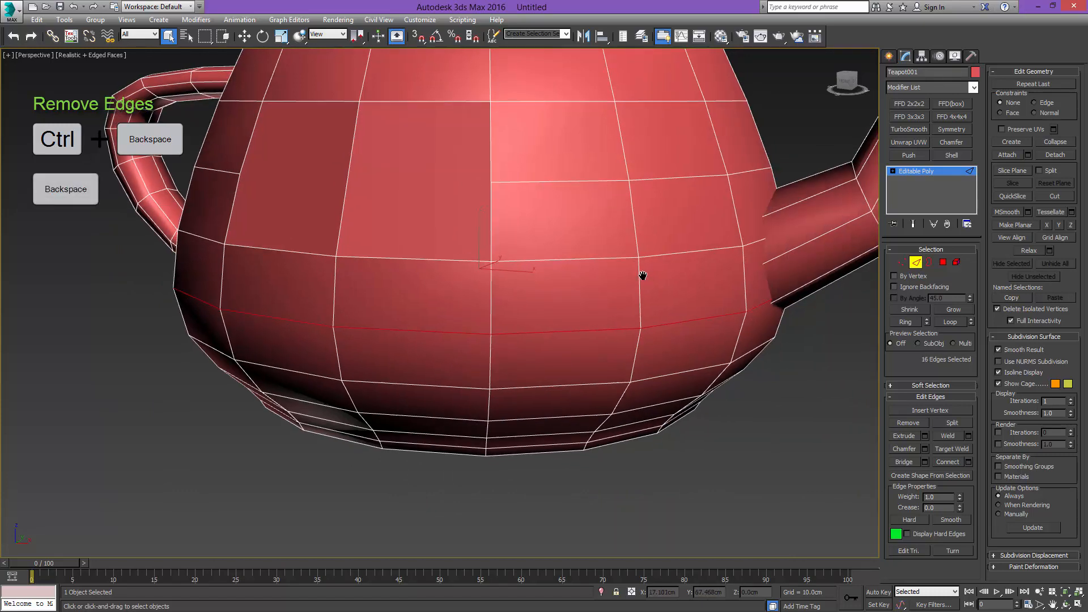
scroll(653, 289, "down", 3)
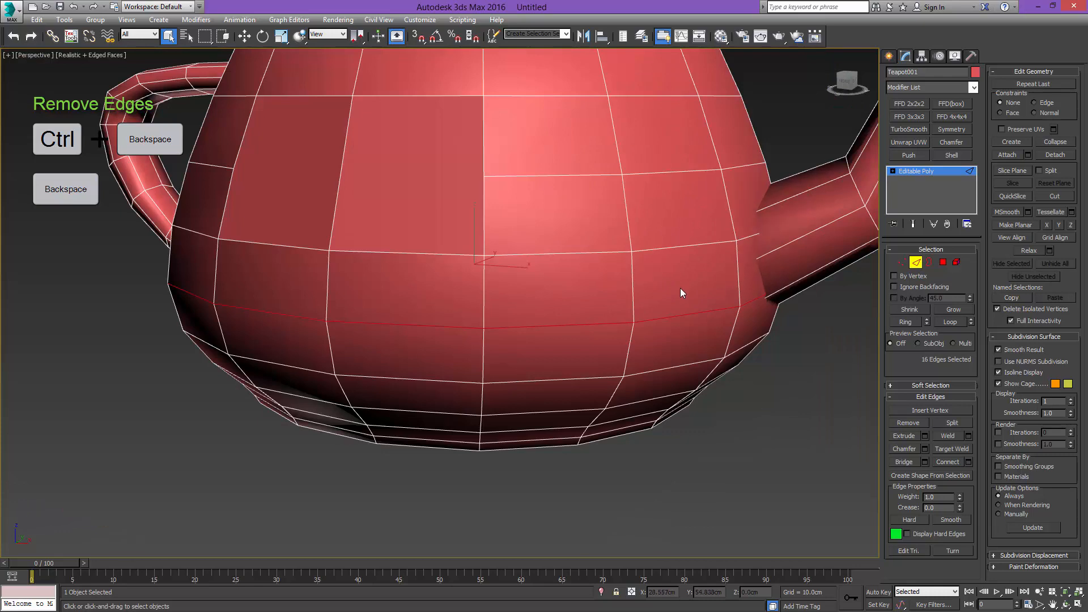
key("ctrl+BackSpace")
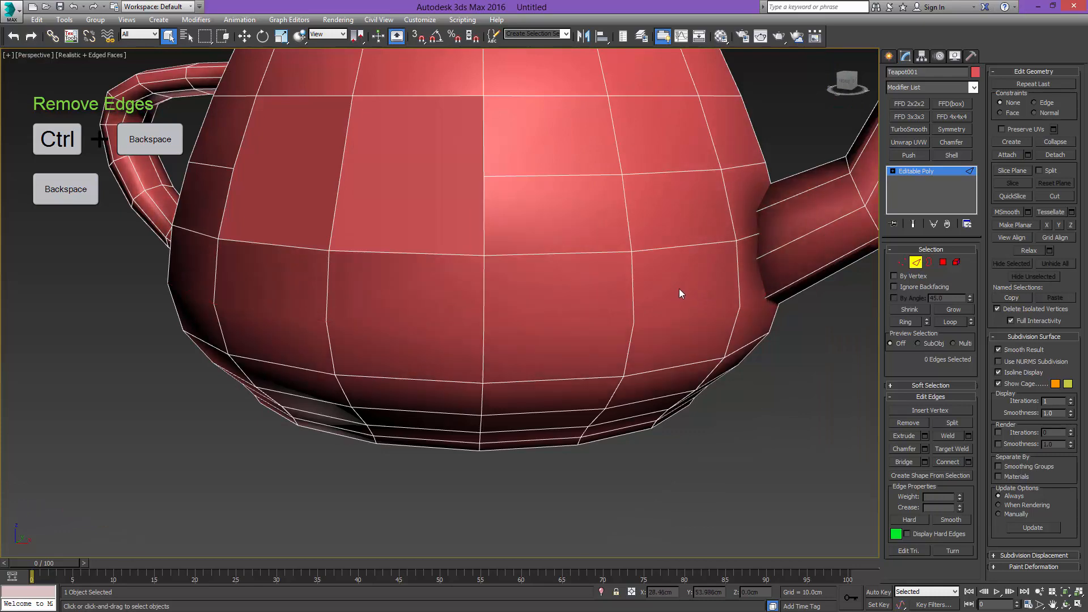
Connect a leftover vertex on the lower body with new edges to three vertices on the adjacent vertical edge line toward the spout
key("1")
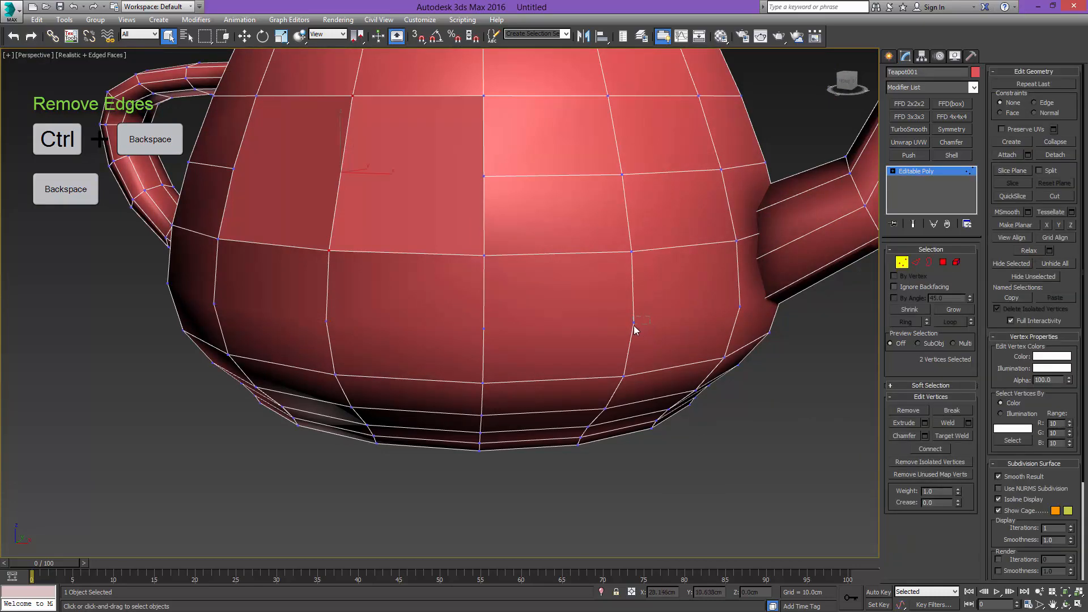
left_click(633, 323)
key("ctrl+shift+e")
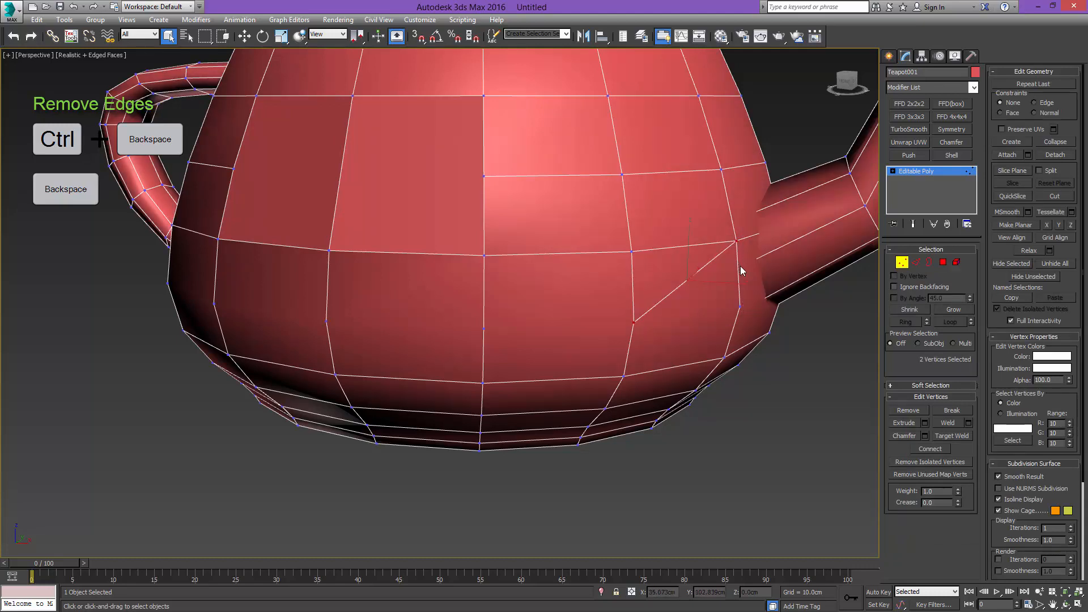
key("ctrl+shift+e")
left_click(740, 307)
left_click(634, 322, "ctrl")
key("ctrl+shift+e")
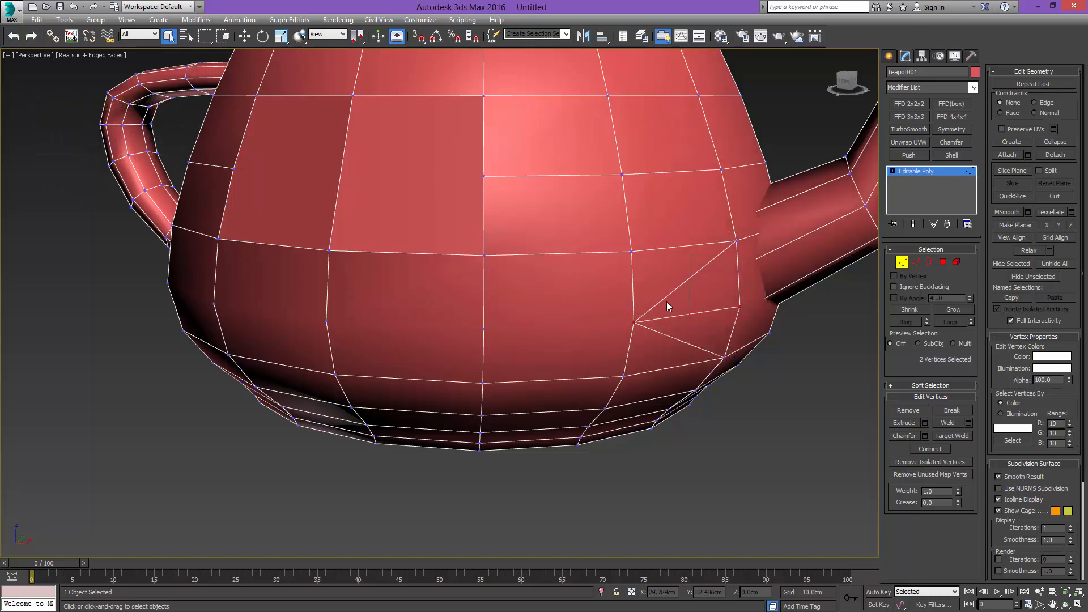
Connect the upper vertex of the vertical edge line beside the spout to the leftover vertex hidden behind the spout
middle_click_drag(666, 302, 614, 250, "alt")
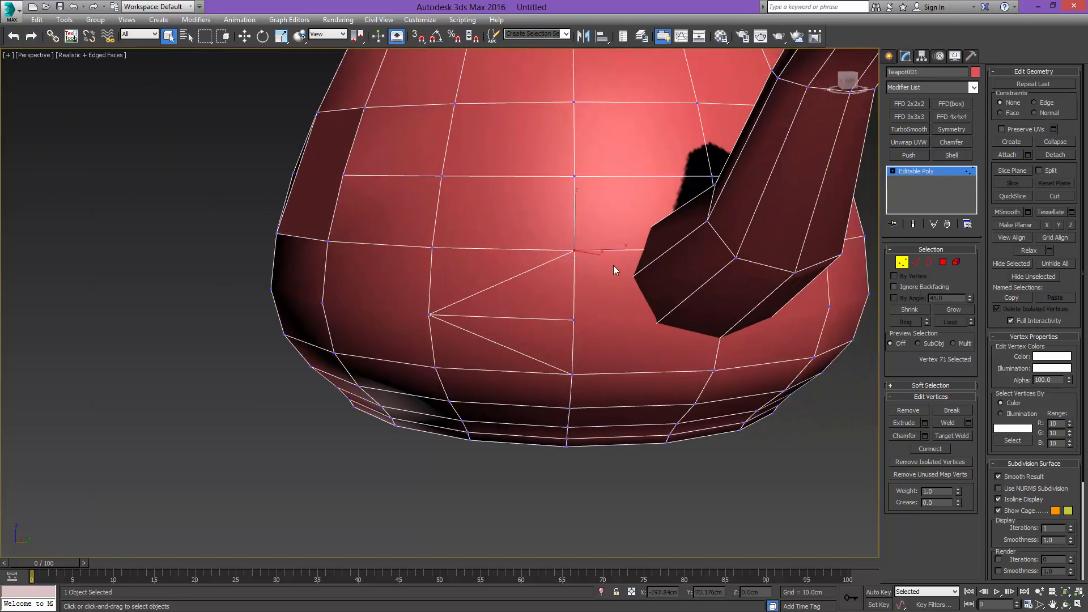
key("F3")
left_click(724, 318, "ctrl")
key("ctrl+shift+e")
key("F3")
Connect the middle leftover vertex of the same vertical edge line to the vertex behind the spout
middle_click_drag(684, 294, 647, 322, "alt")
left_click(576, 319)
key("F3")
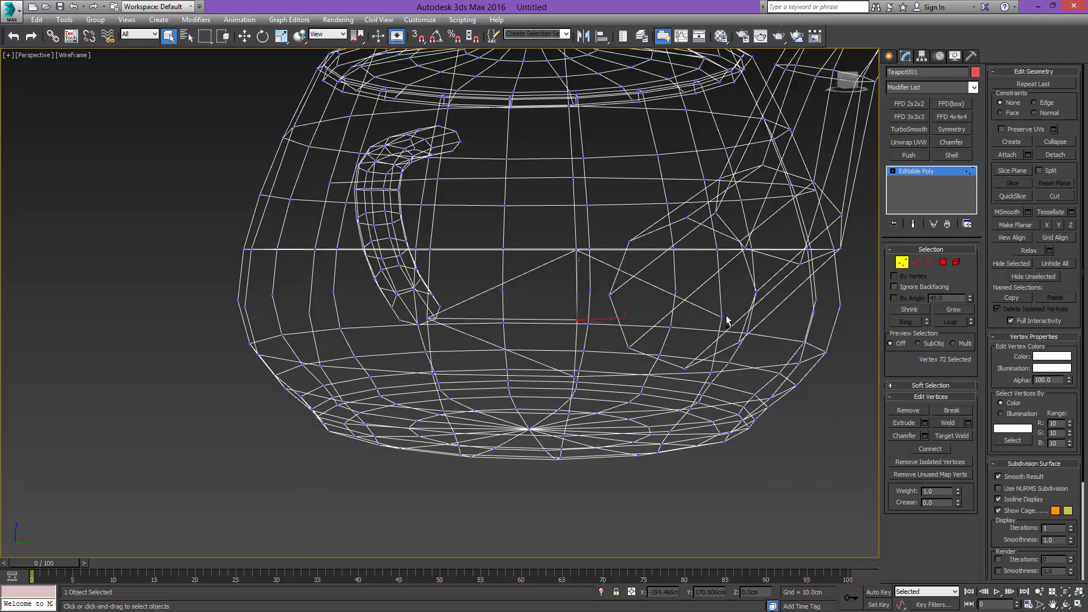
left_click(723, 316, "ctrl")
key("ctrl+shift+e")
key("F3")
Connect the lower vertex of that vertical edge line to the same vertex behind the spout
left_click(576, 376)
key("F3")
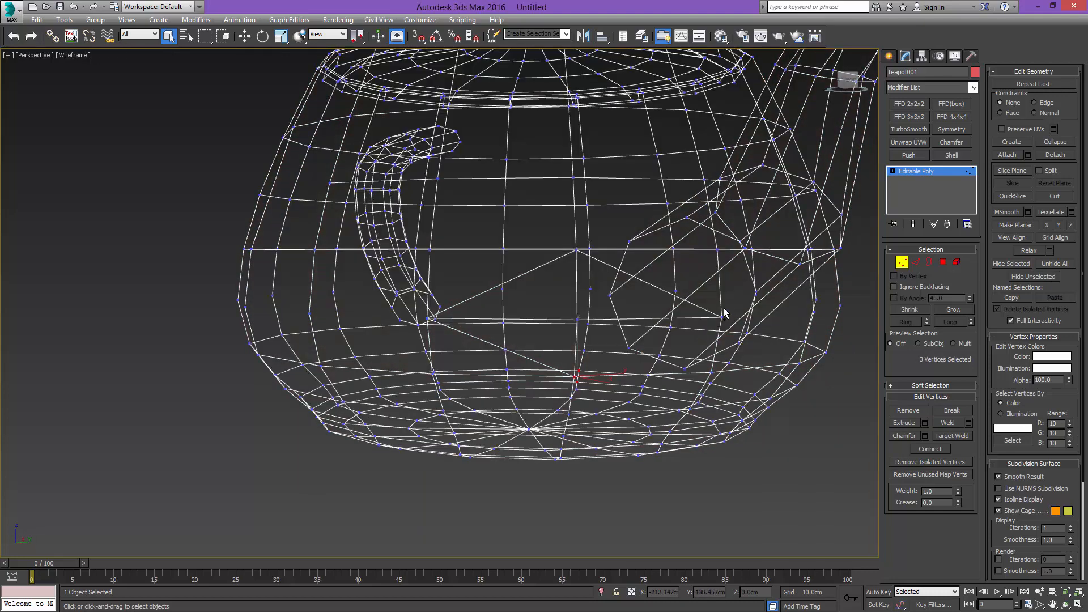
left_click(724, 314, "ctrl")
key("ctrl+shift+e")
key("F3")
mouse_move(619, 338)
middle_mouse_down("alt")
mouse_move(637, 336)
mouse_move(602, 313)
mouse_move(620, 301)
middle_mouse_up("alt")
scroll(637, 340, "down", 5)
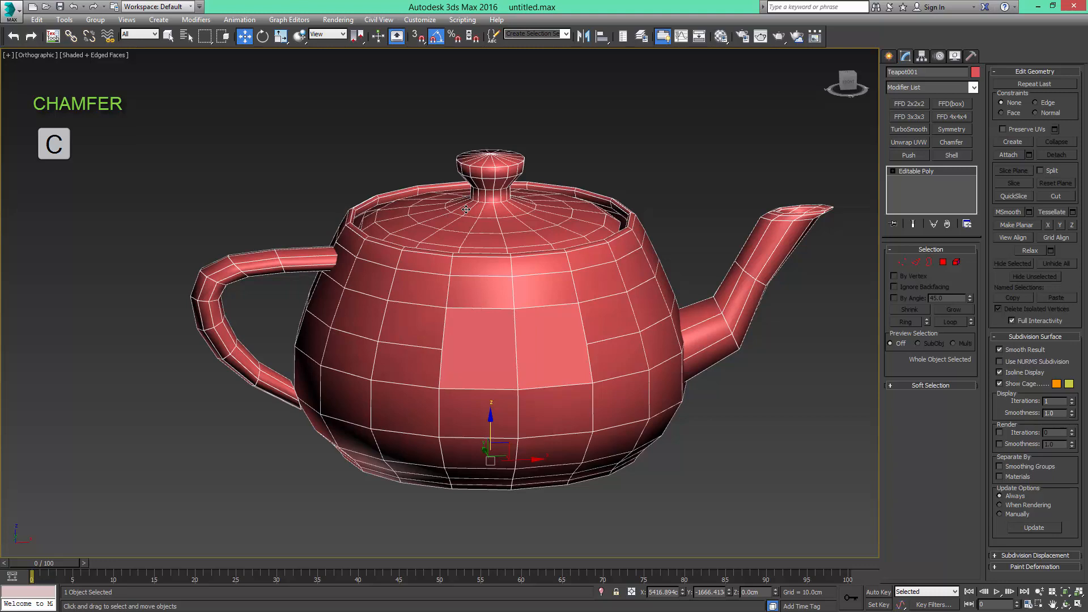
Chamfer the edge loop around the top rim of the lid's knob, and return to object level
scroll(418, 211, "up", 5)
key("2")
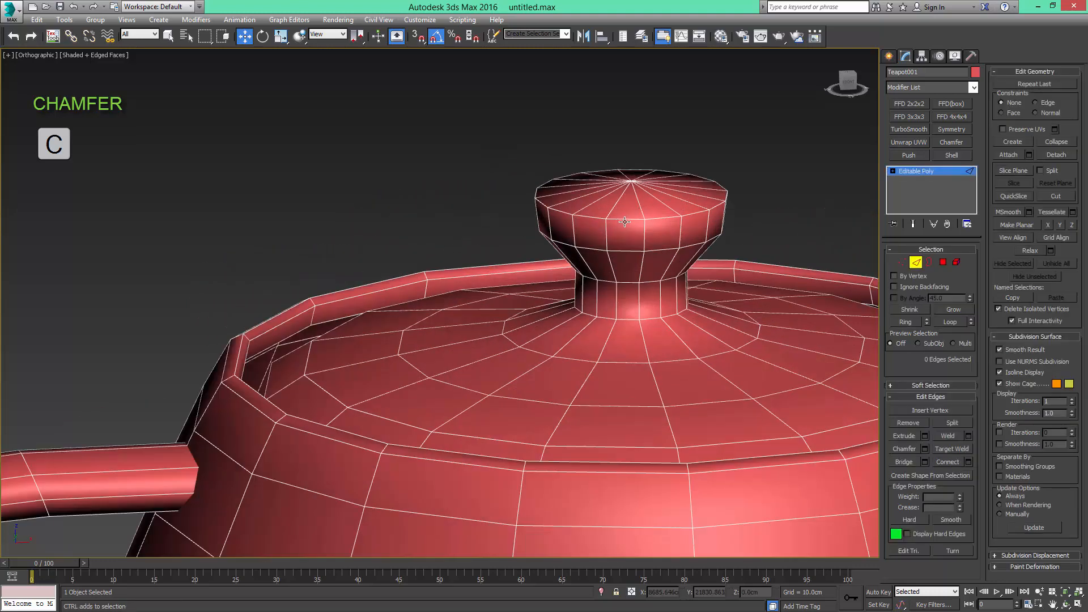
left_click(625, 220)
double_click(617, 218)
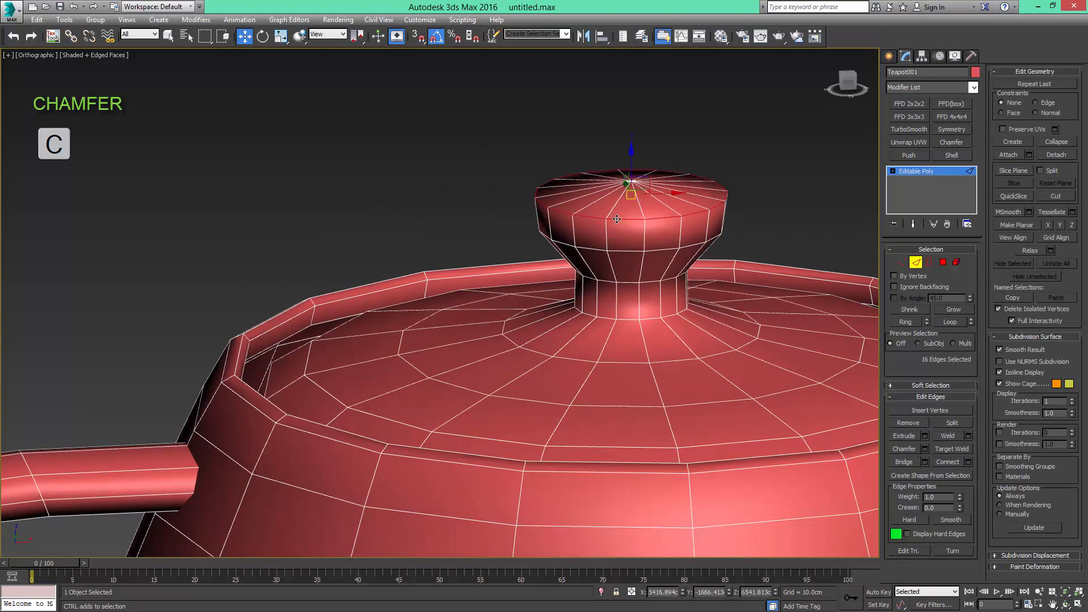
middle_click_drag(622, 216, 694, 272, "alt")
scroll(656, 216, "up", 2)
scroll(685, 227, "up", 2)
key("c")
scroll(687, 231, "down", 1)
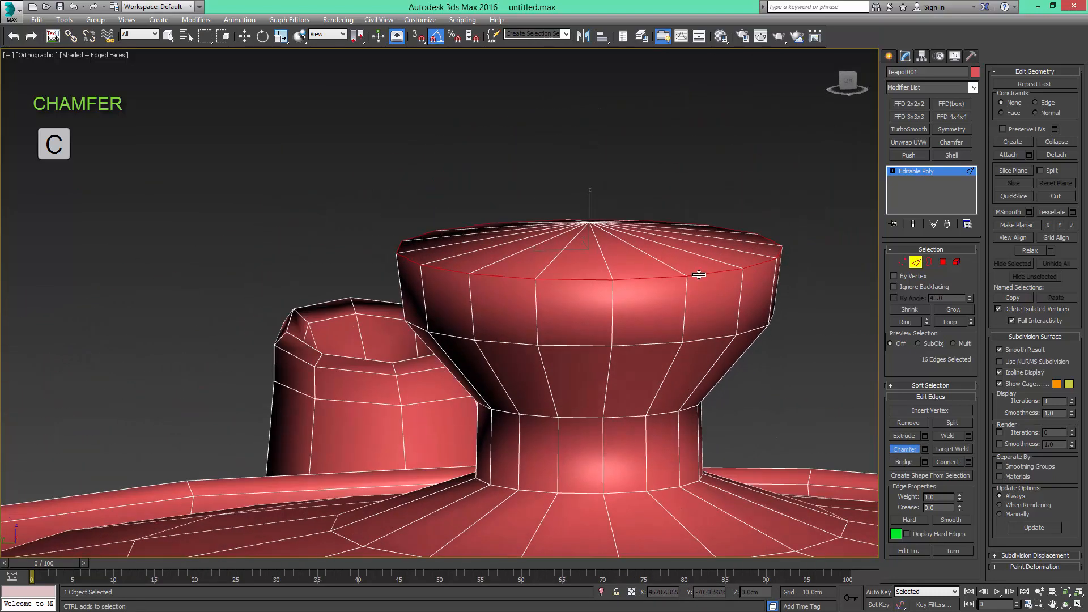
left_click_drag(701, 271, 705, 262)
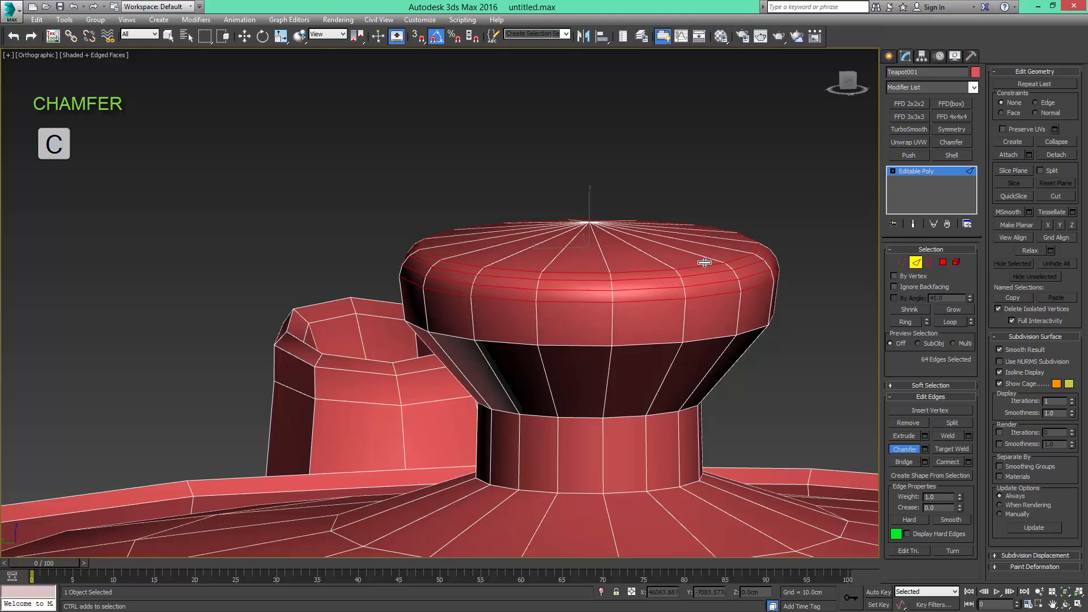
middle_click_drag(730, 261, 565, 258, "alt")
scroll(565, 258, "down", 3)
key("4")
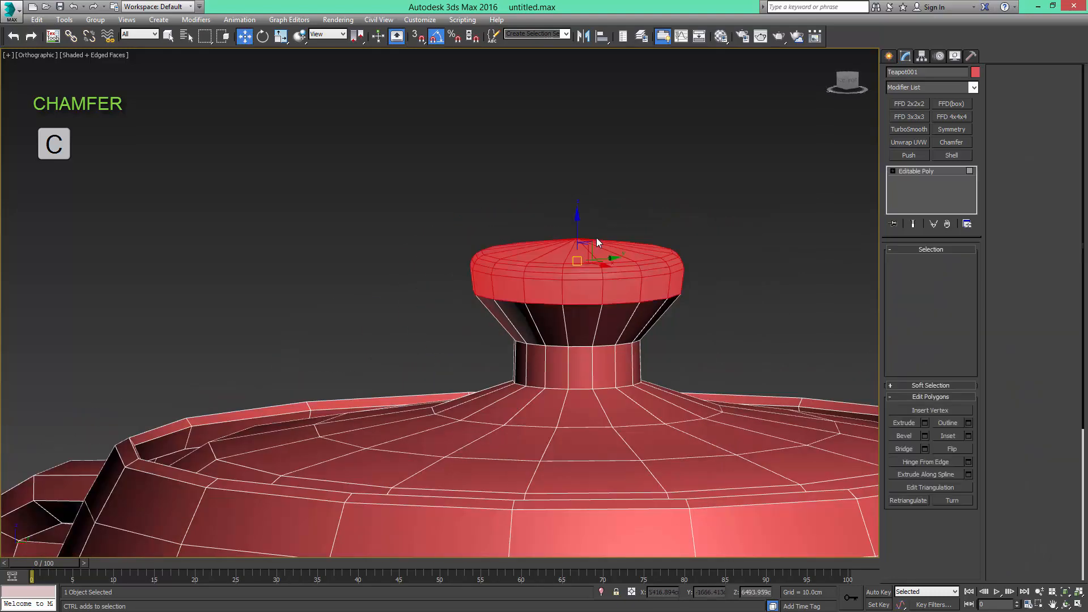
scroll(598, 239, "down", 3)
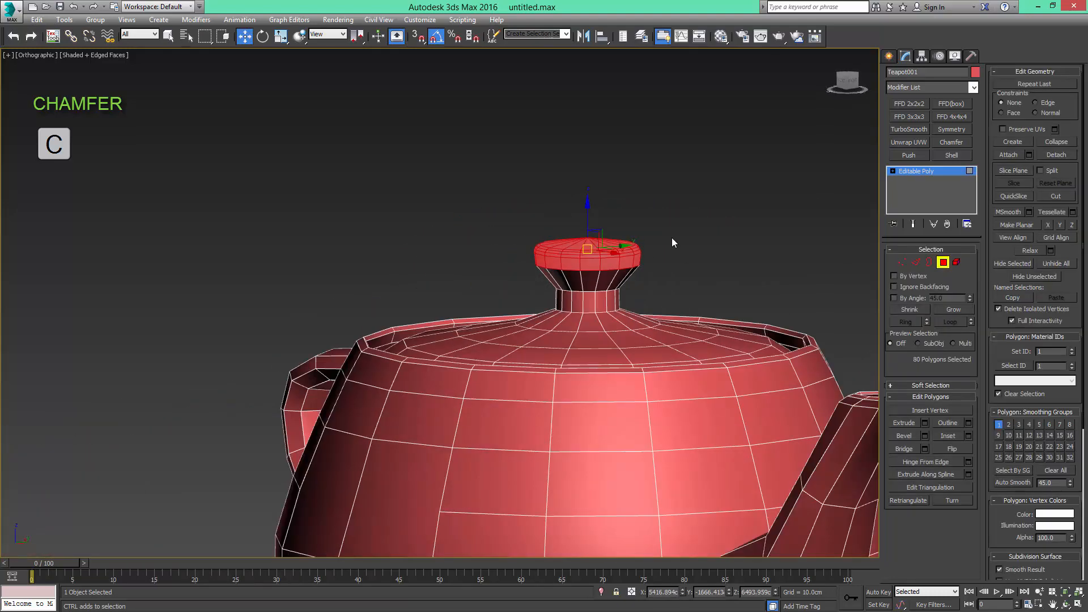
key("4")
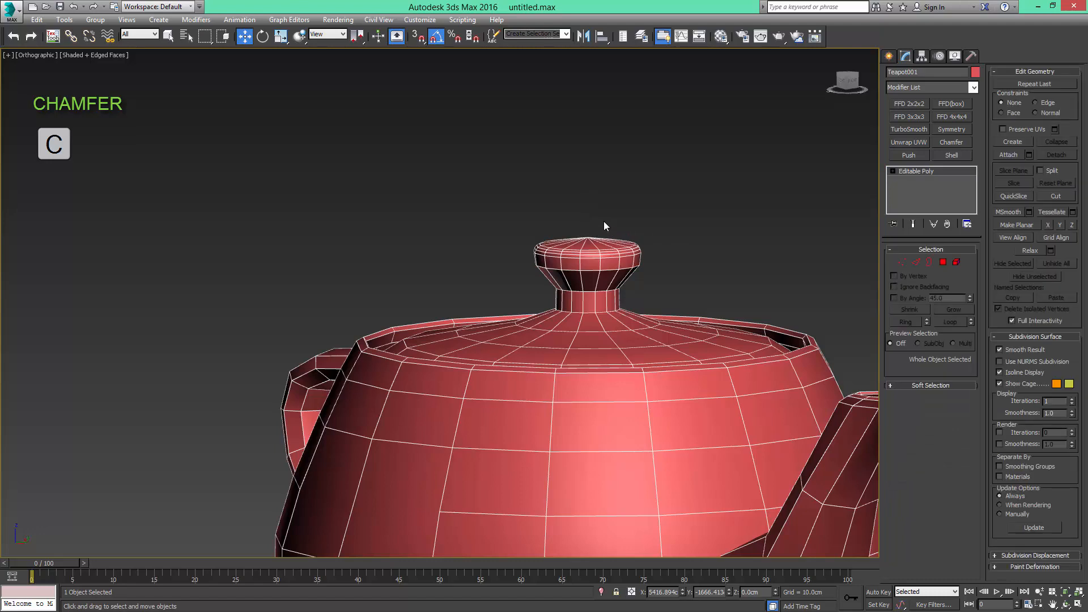
Duplicate the teapot along the Y axis as one independent copy beside the original
middle_click_drag(604, 221, 549, 277)
scroll(661, 240, "down", 3)
scroll(660, 240, "down", 3)
scroll(591, 282, "down", 2)
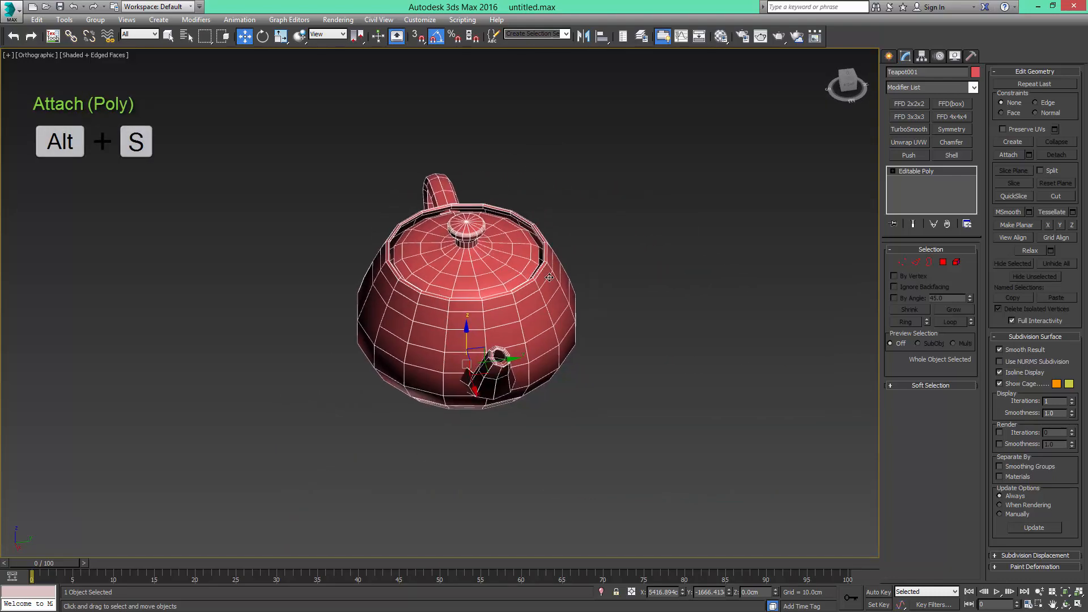
mouse_move(500, 360)
left_mouse_down("shift")
mouse_move(790, 325)
mouse_move(778, 324)
left_mouse_up("shift")
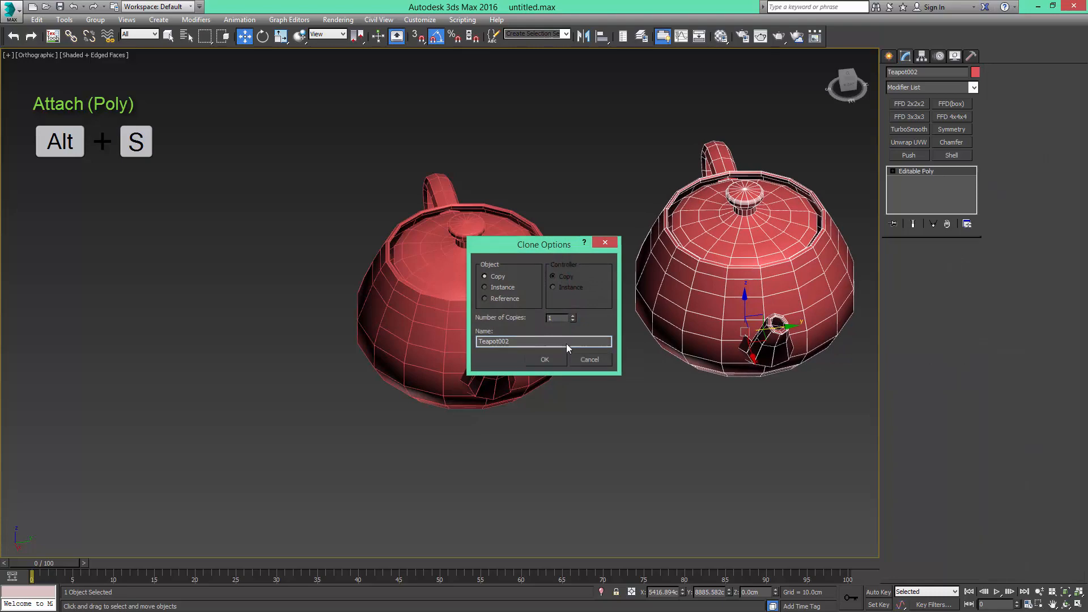
left_click(557, 357)
mouse_move(561, 342)
middle_mouse_down("alt")
mouse_move(624, 323)
mouse_move(591, 337)
middle_mouse_up("alt")
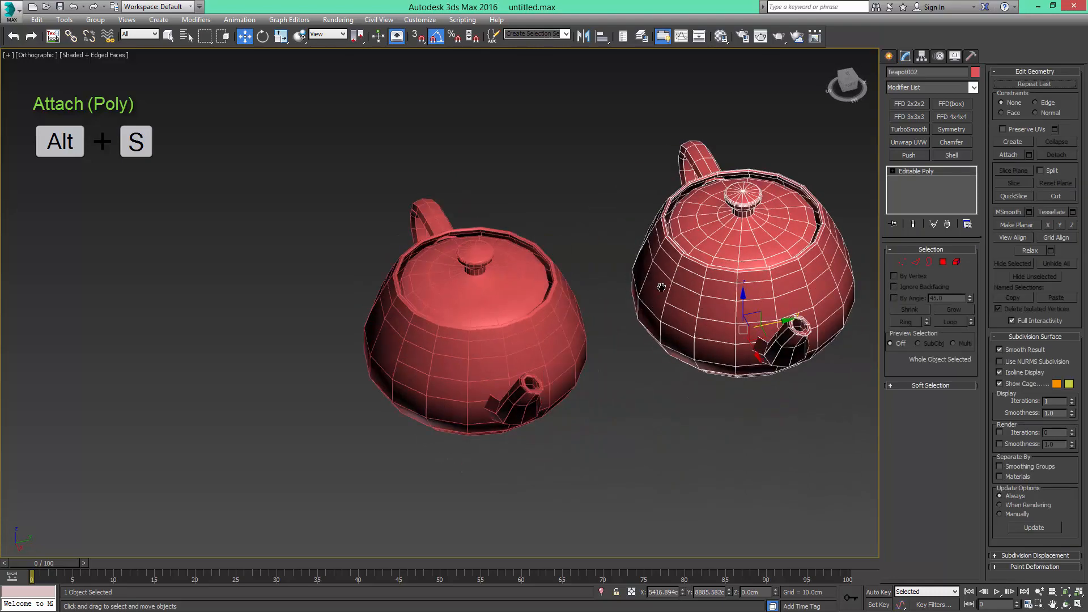
Attach the duplicate teapot to the original teapot's Editable Poly
middle_click_drag(661, 288, 581, 323, "alt")
left_click(522, 331)
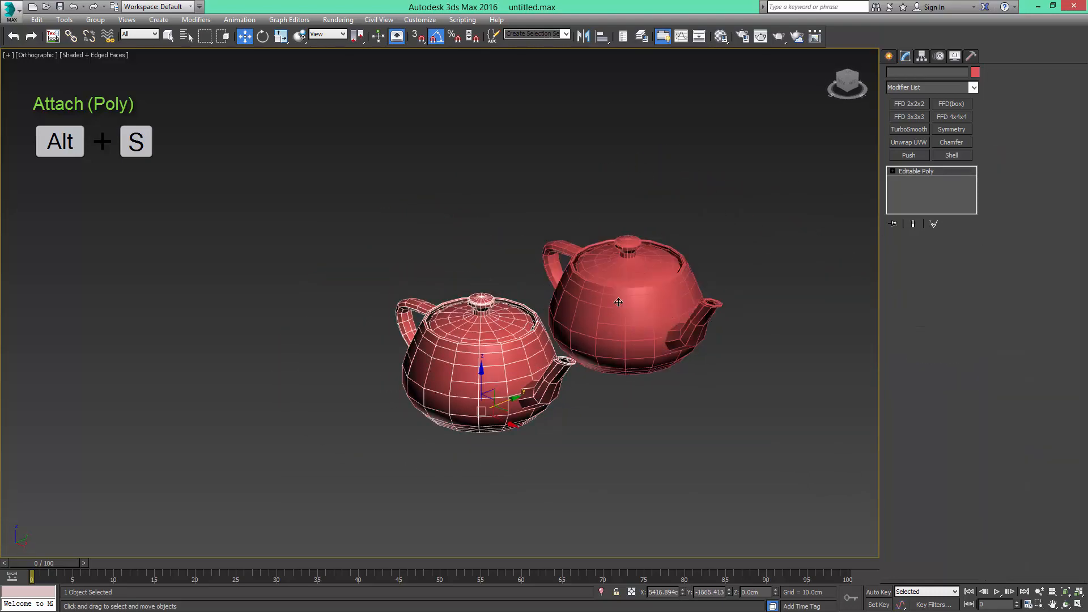
left_click(583, 320)
left_click(527, 335)
left_click(586, 319)
left_click(516, 348)
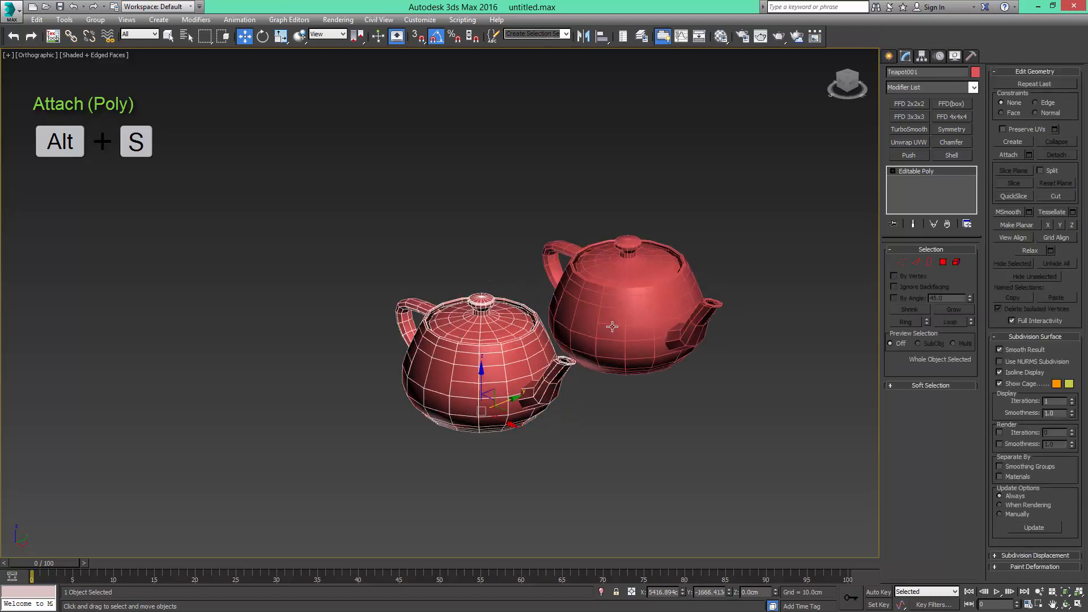
scroll(616, 320, "up", 2)
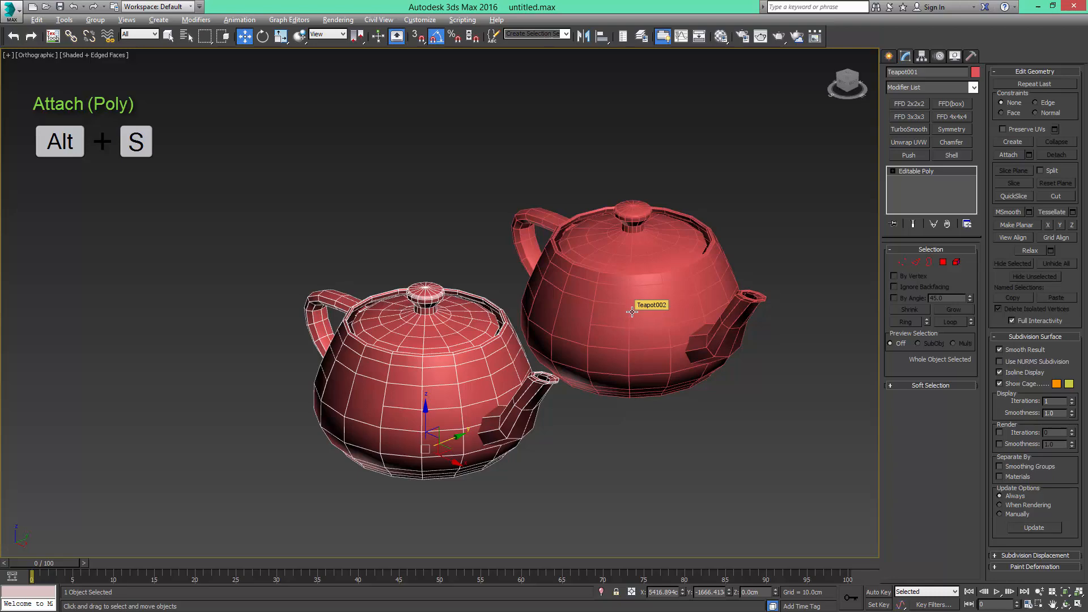
left_click(631, 298)
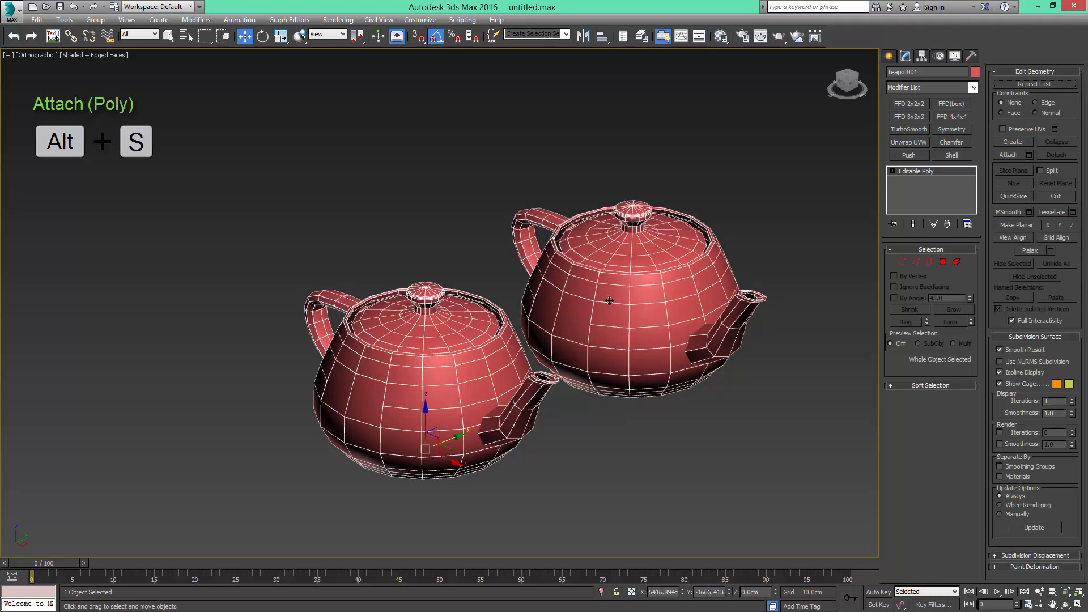
Select all elements of the duplicate teapot and detach them as a separate object
middle_click_drag(603, 313, 614, 356, "alt")
key("5")
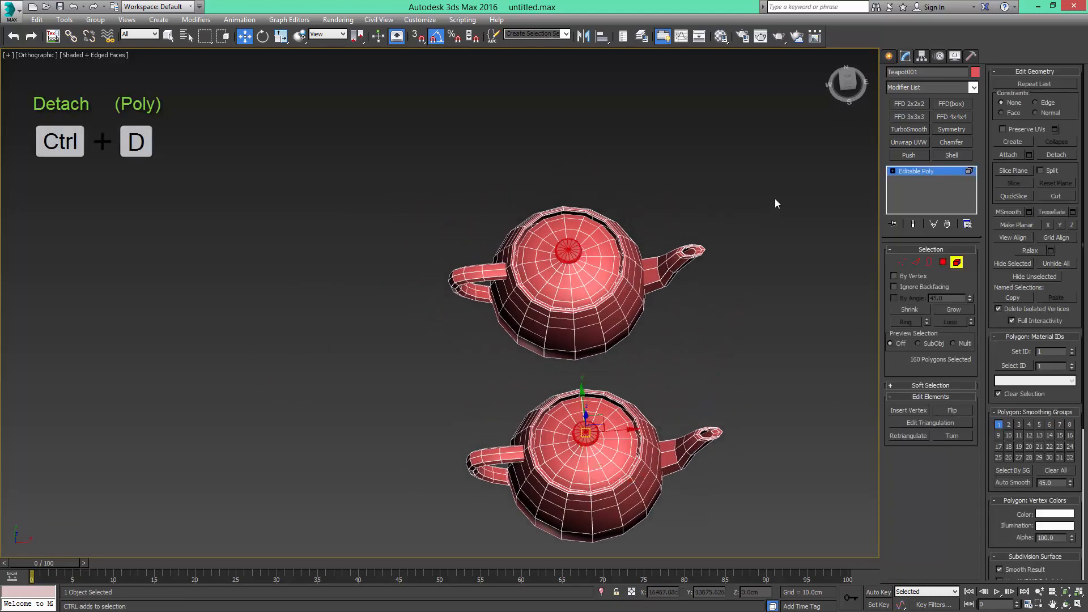
middle_click_drag(651, 306, 682, 258, "alt")
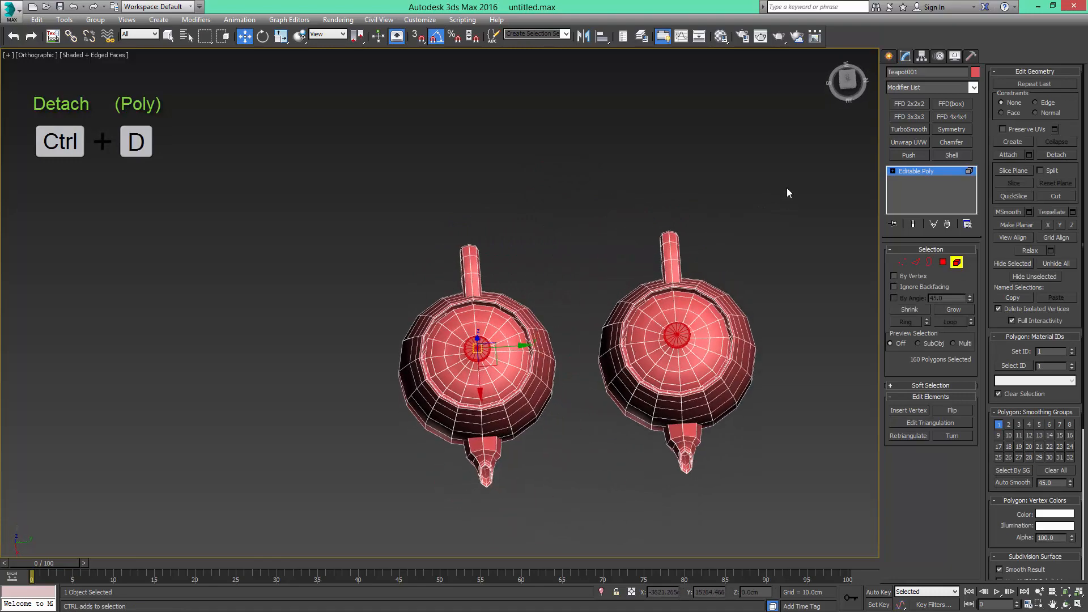
left_click_drag(787, 182, 628, 451)
middle_click_drag(594, 472, 617, 393, "alt")
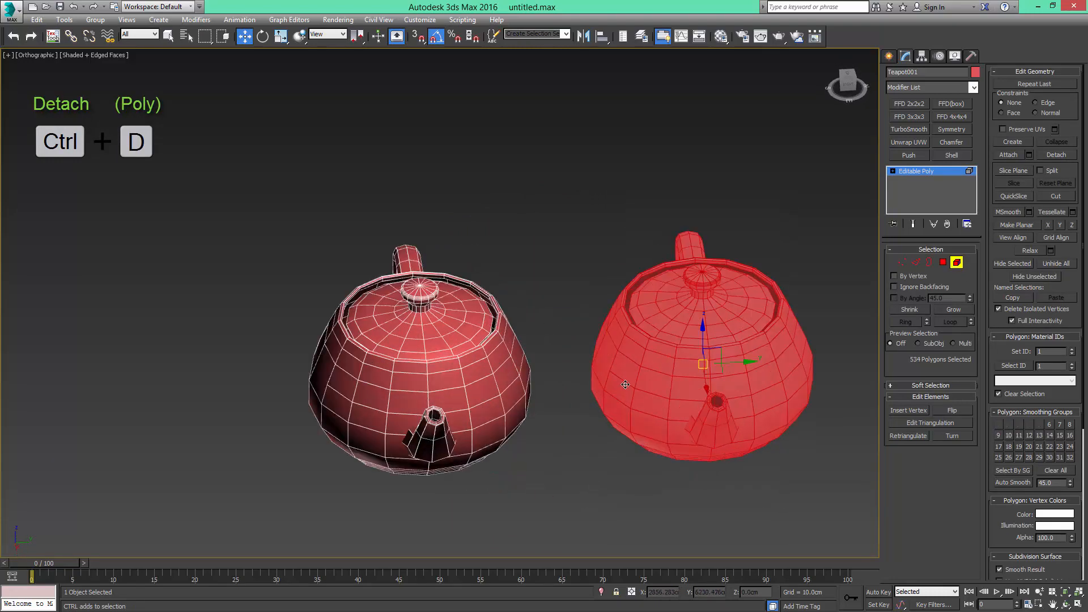
key("ctrl+d")
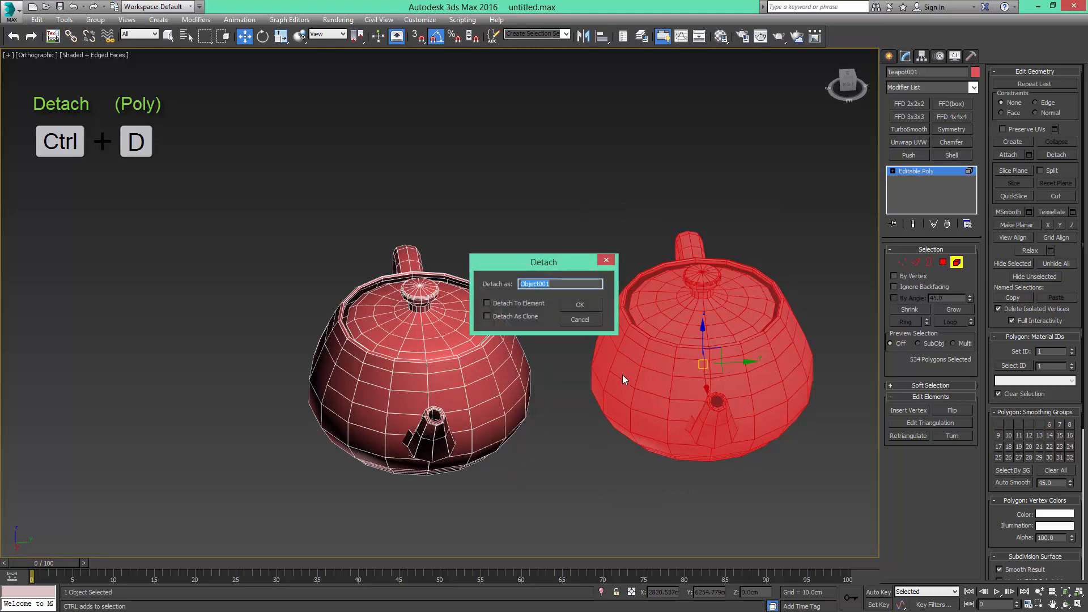
left_click(587, 305)
key("5")
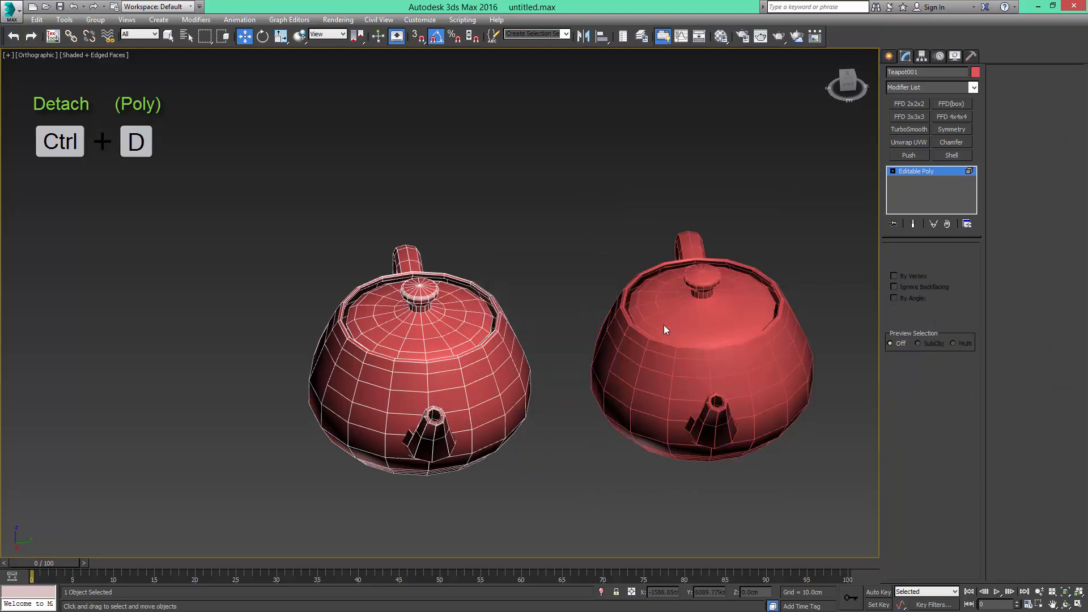
Delete the detached teapot and select the remaining original
left_click_drag(793, 220, 433, 395)
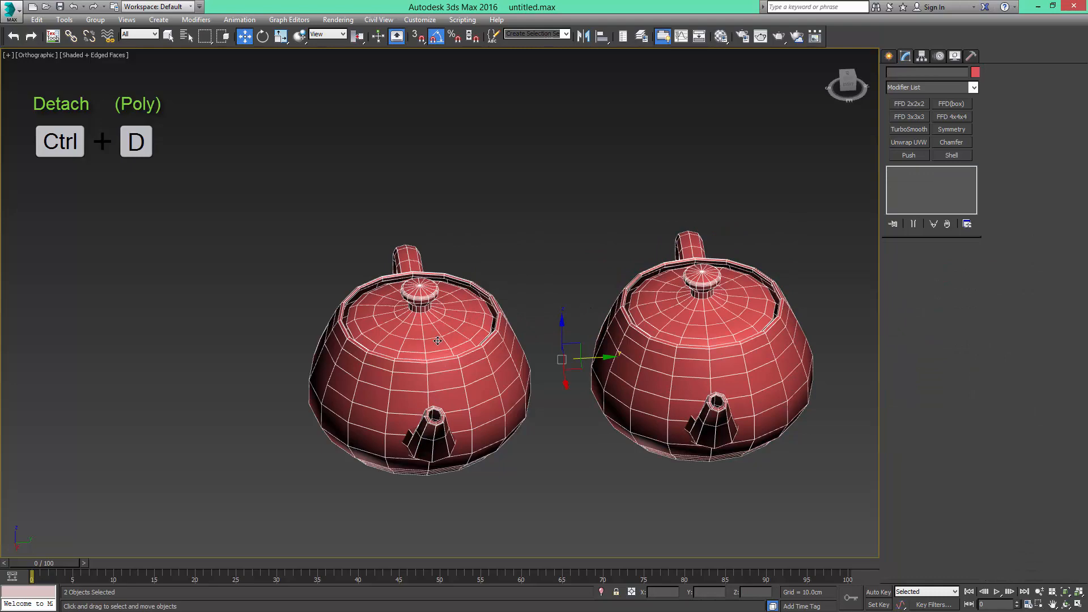
left_click(437, 340)
middle_click_drag(453, 340, 592, 305, "alt")
left_click(564, 245)
key("Delete")
left_click(541, 346)
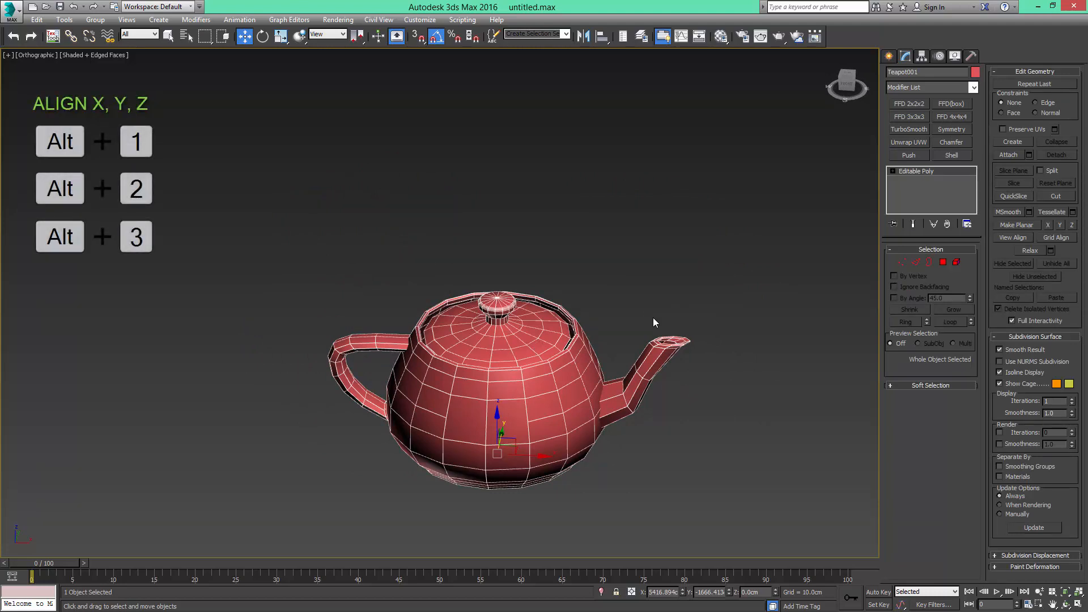
Flatten the whole teapot on the X axis, undo that, and flatten it on the Y axis instead
scroll(652, 320, "up", 5)
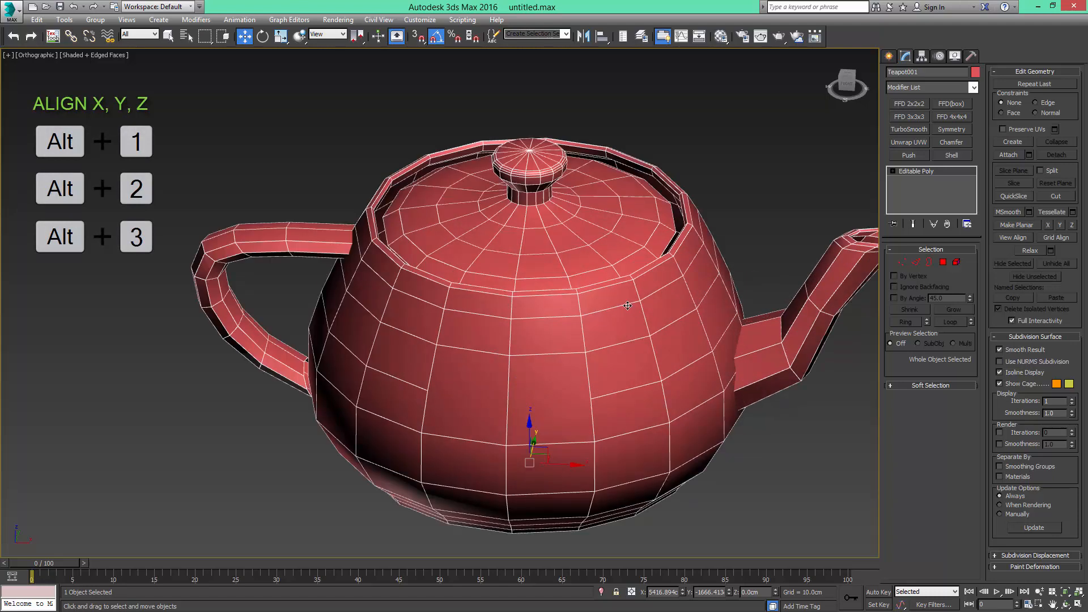
scroll(627, 305, "down", 5)
middle_click_drag(627, 305, 743, 304, "alt")
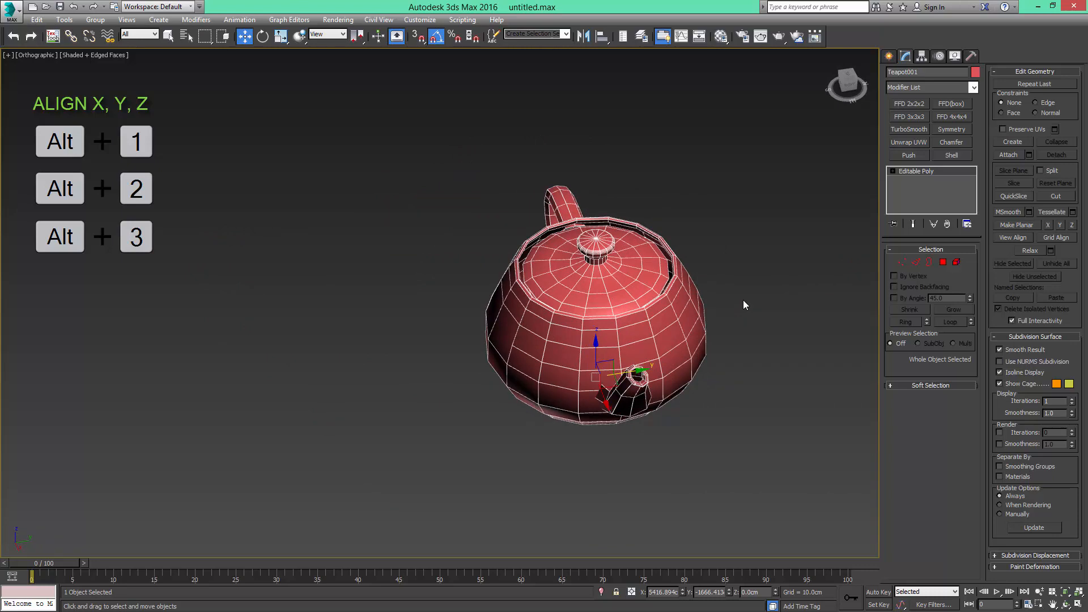
key("alt+1")
key("ctrl+z")
key("alt+2")
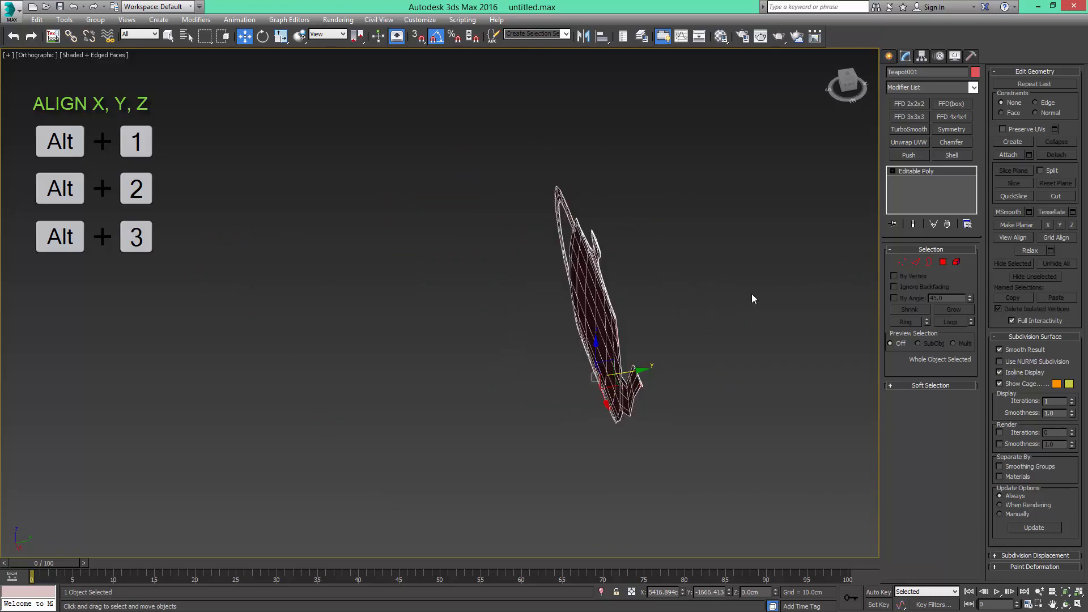
Undo the Y-axis flattening and flatten the whole teapot on the Z axis instead
middle_click_drag(752, 294, 686, 270, "alt")
key("ctrl+z")
key("alt+3")
key("ctrl+z")
scroll(658, 310, "up", 2)
key("alt+3")
key("ctrl+z")
key("alt+3")
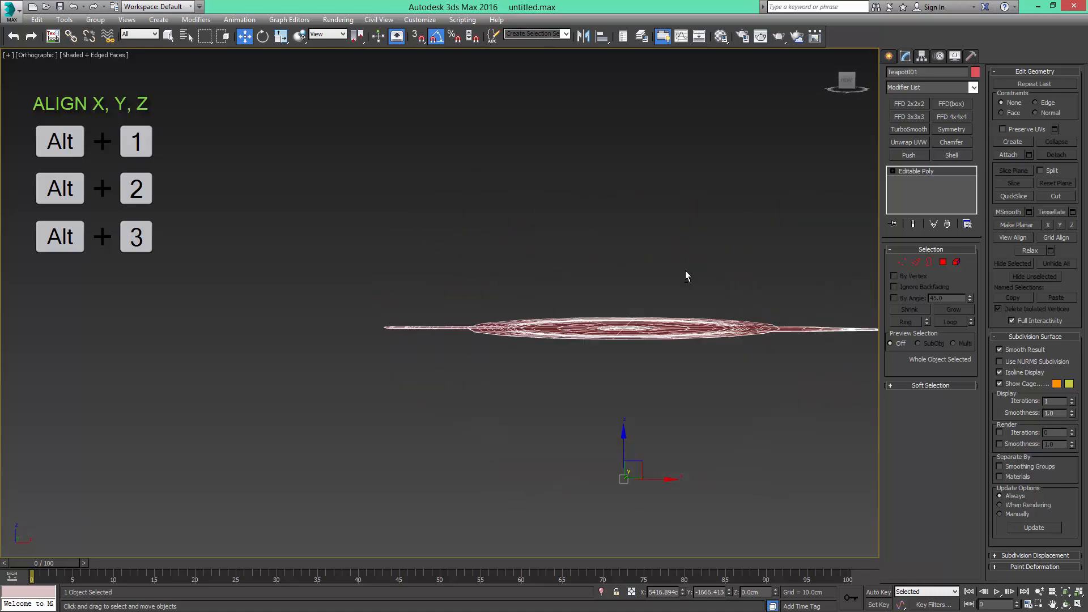
Undo the Z-axis flattening, try flattening the teapot on the X axis, and undo that too
key("ctrl+z")
key("alt+1")
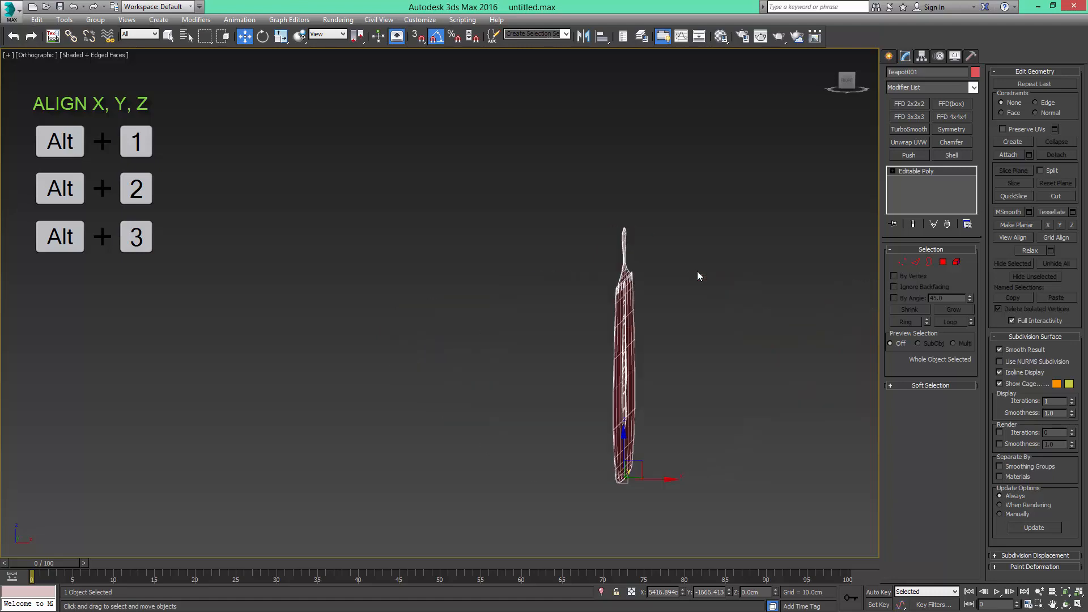
key("ctrl+z")
In the left view, select the vertices forming the top of the teapot lid's knob
key("l")
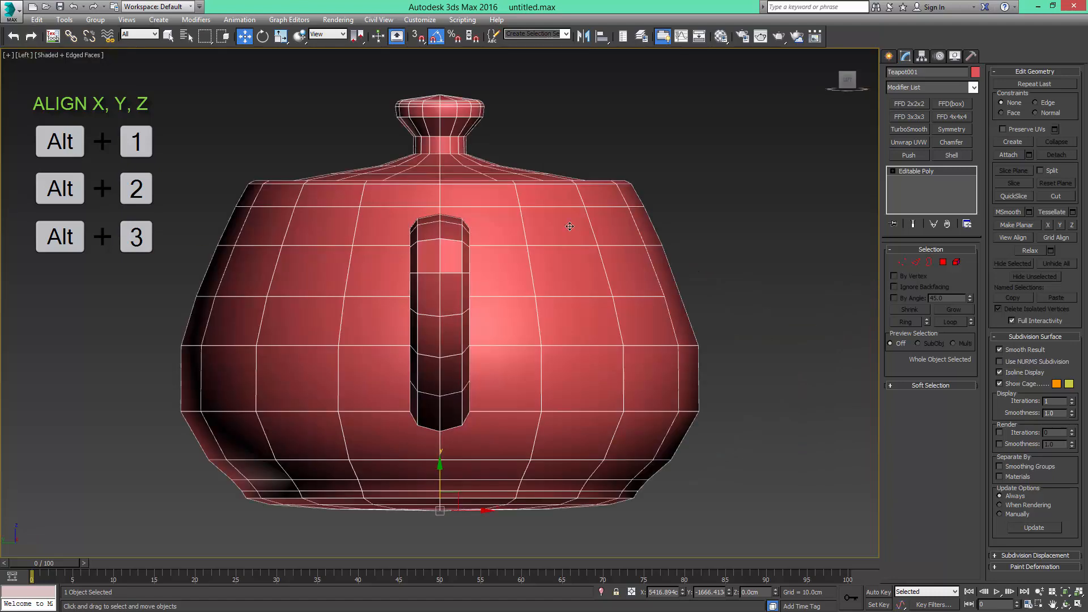
scroll(601, 226, "up", 10)
key("1")
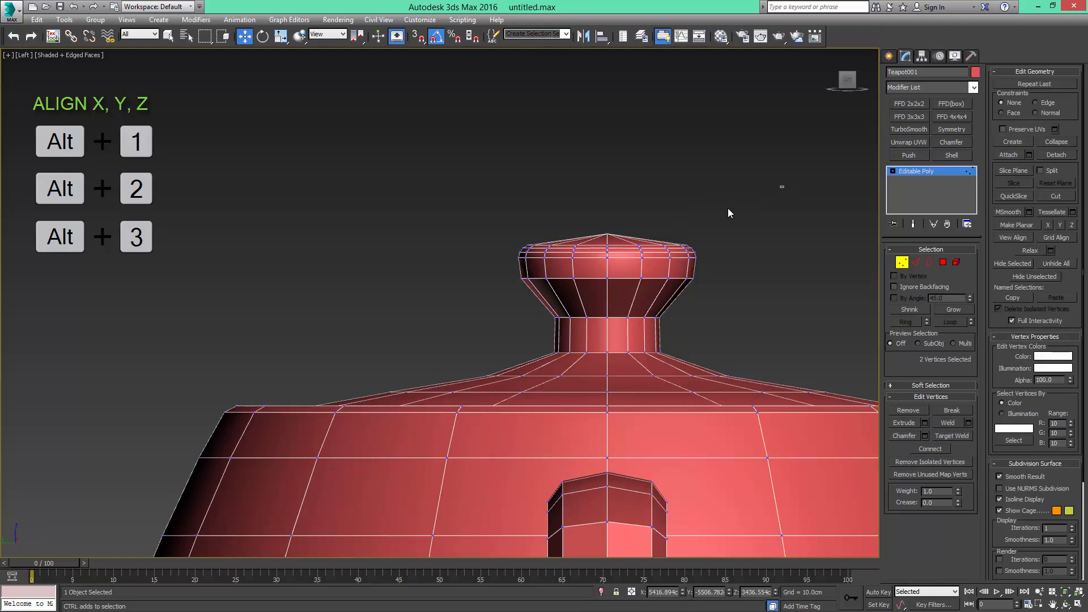
left_click_drag(446, 269, 447, 263)
scroll(680, 227, "up", 4)
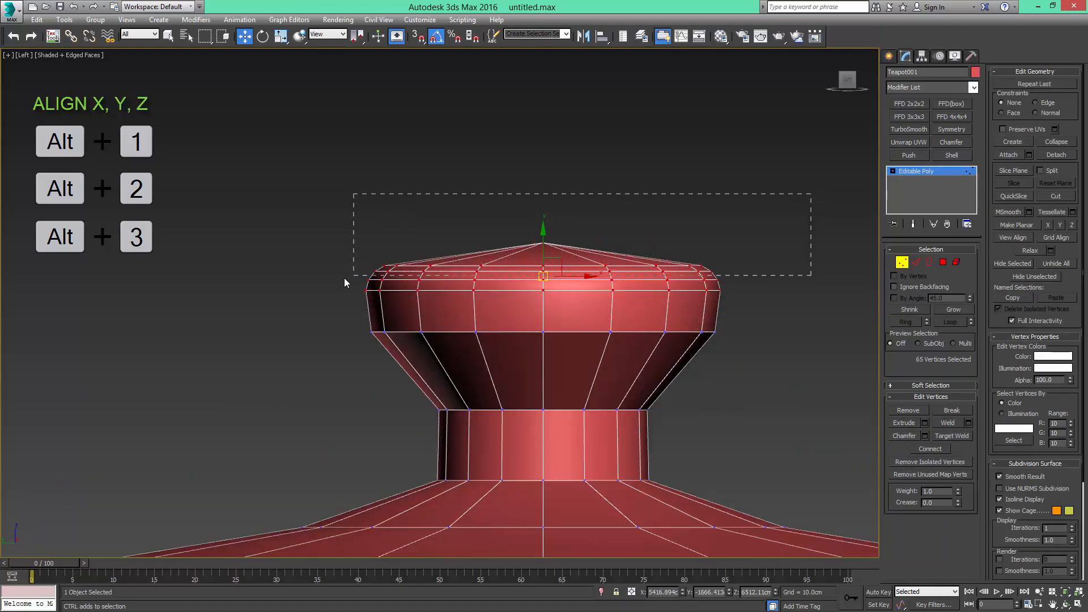
left_click_drag(333, 276, 333, 277)
scroll(549, 237, "up", 5)
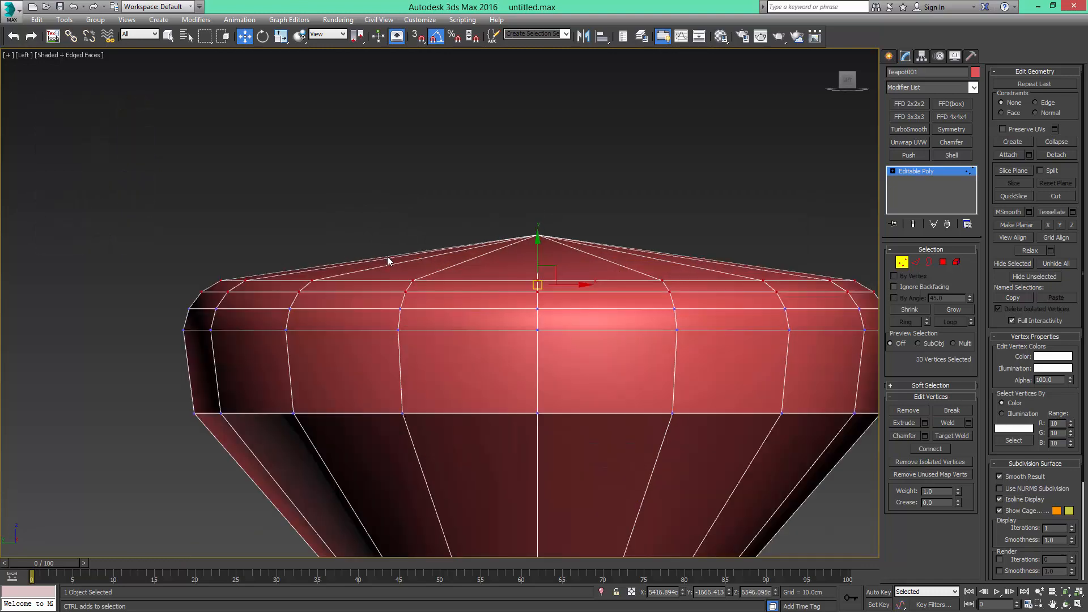
Flatten the selected knob vertices on the Z axis, leave vertex editing and deselect the teapot
scroll(391, 255, "down", 7)
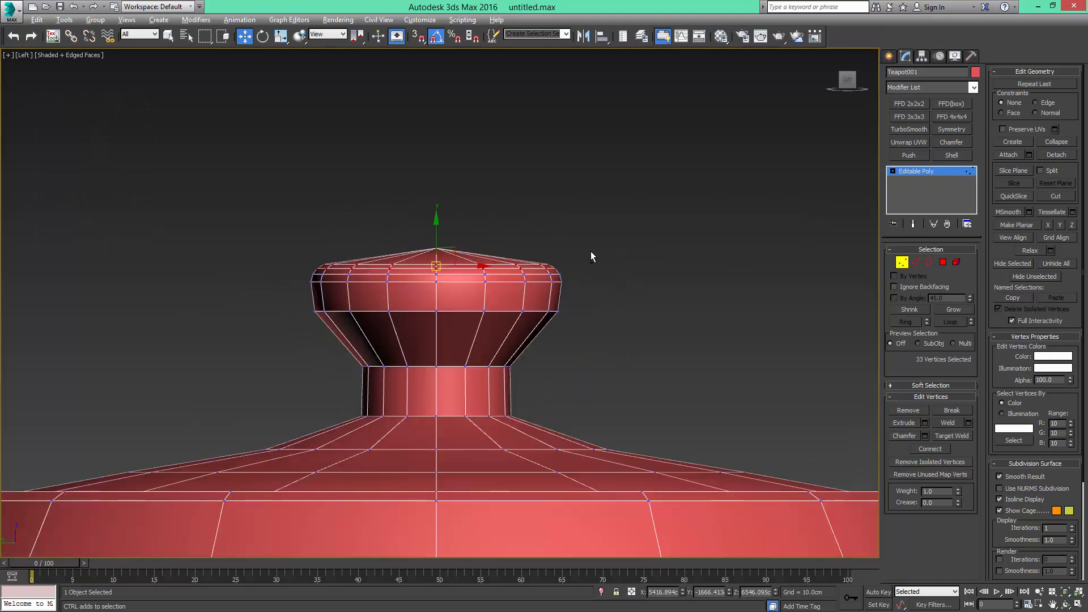
middle_click_drag(520, 255, 546, 264, "alt")
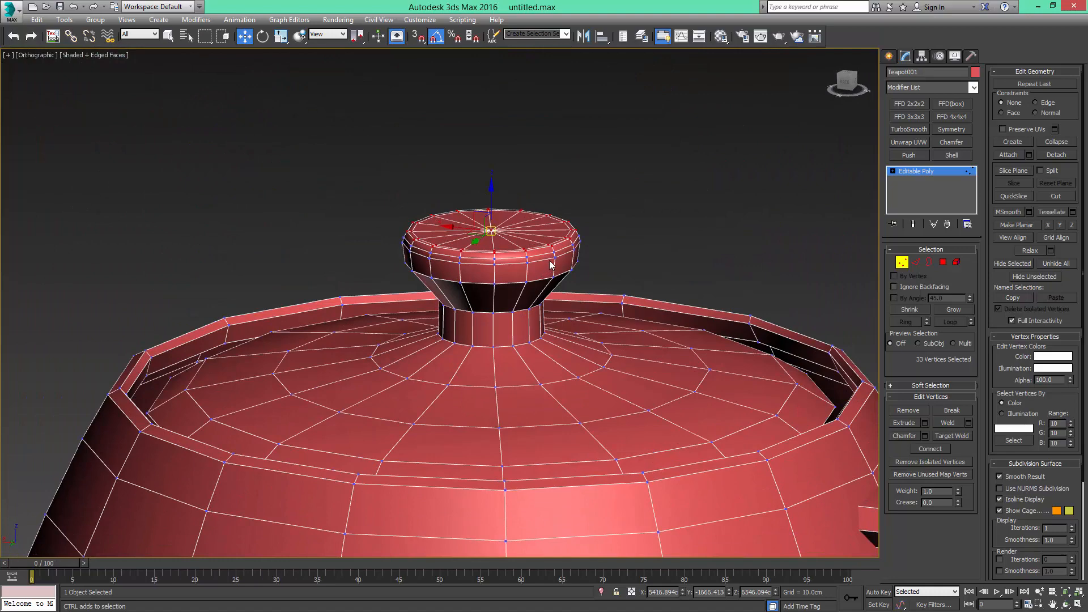
scroll(549, 260, "down", 5)
scroll(549, 260, "up", 2)
key("1")
left_click(754, 208)
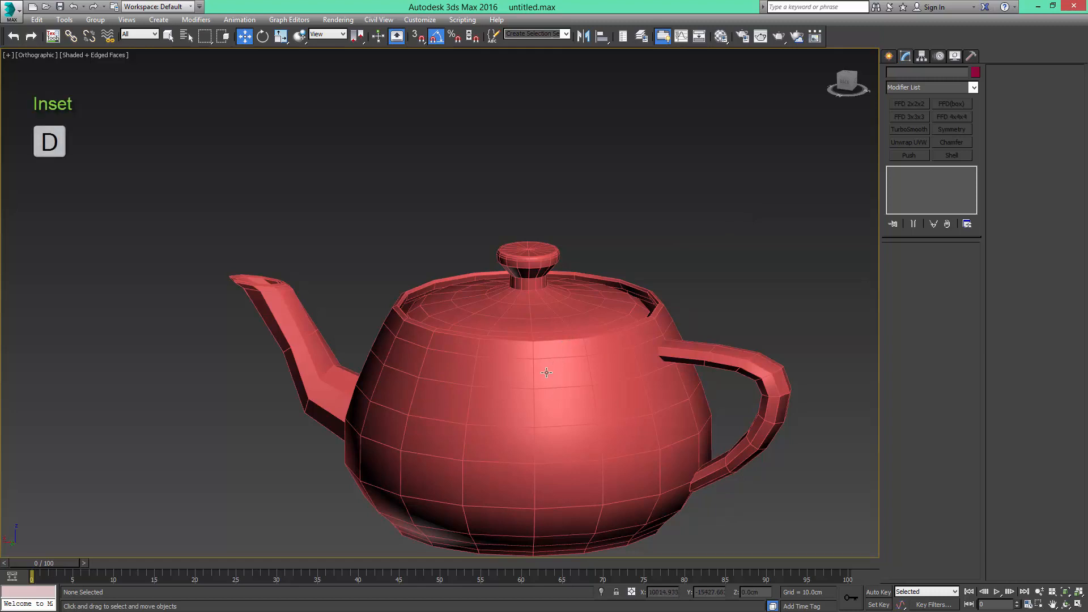
Select the teapot and pick a two-by-two block of polygons on the side of its body
scroll(590, 316, "up", 4)
left_click(580, 347)
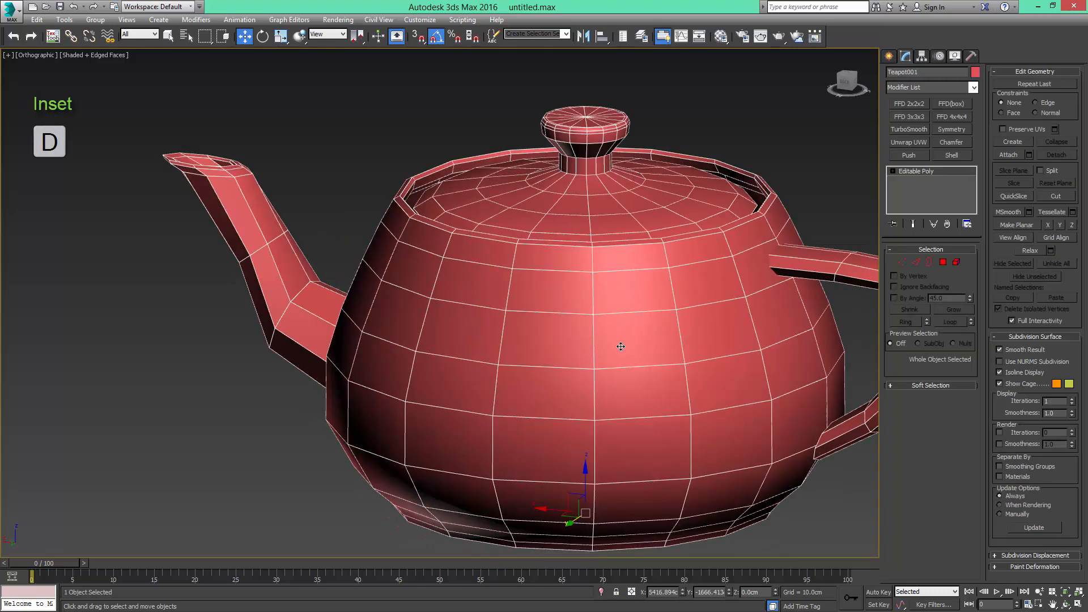
key("4")
left_click(558, 340)
left_click(632, 340, "ctrl")
left_click(562, 390, "ctrl")
left_click(628, 387, "ctrl")
middle_click_drag(532, 351, 603, 324, "alt")
scroll(536, 353, "up", 2)
scroll(603, 324, "down", 4)
scroll(602, 324, "up", 2)
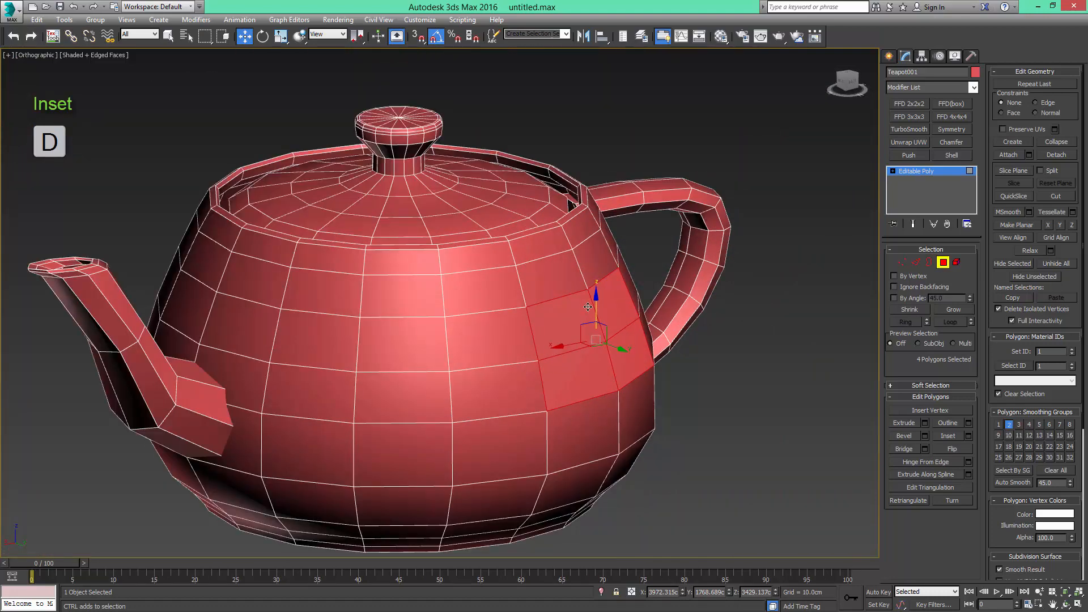
Inset the four selected body polygons and move them inward to form a recess
scroll(592, 315, "up", 2)
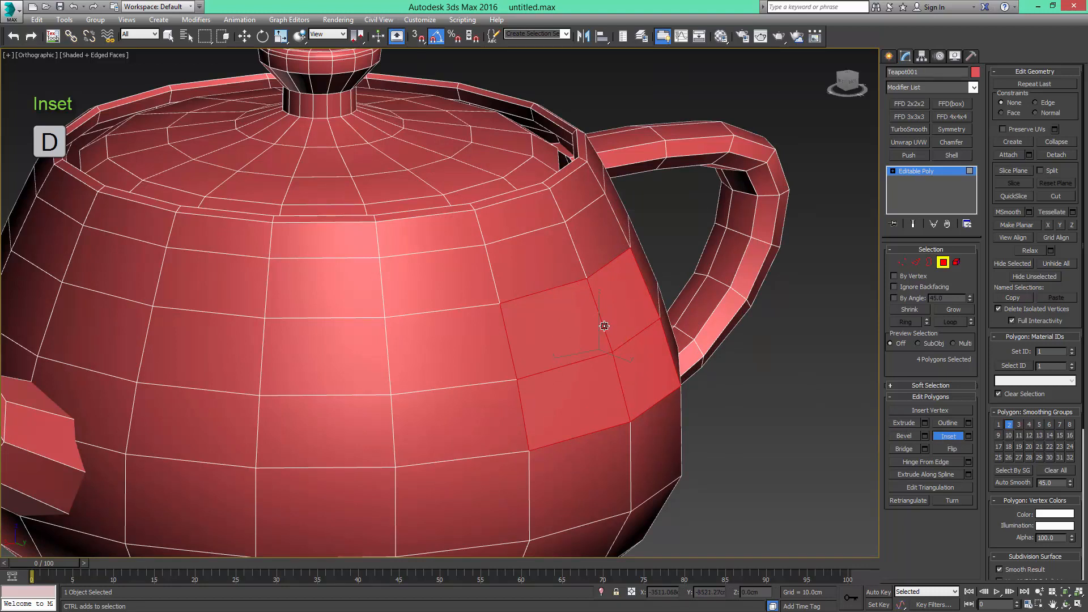
left_click_drag(572, 323, 579, 340)
middle_click_drag(579, 341, 600, 365, "alt")
key("w")
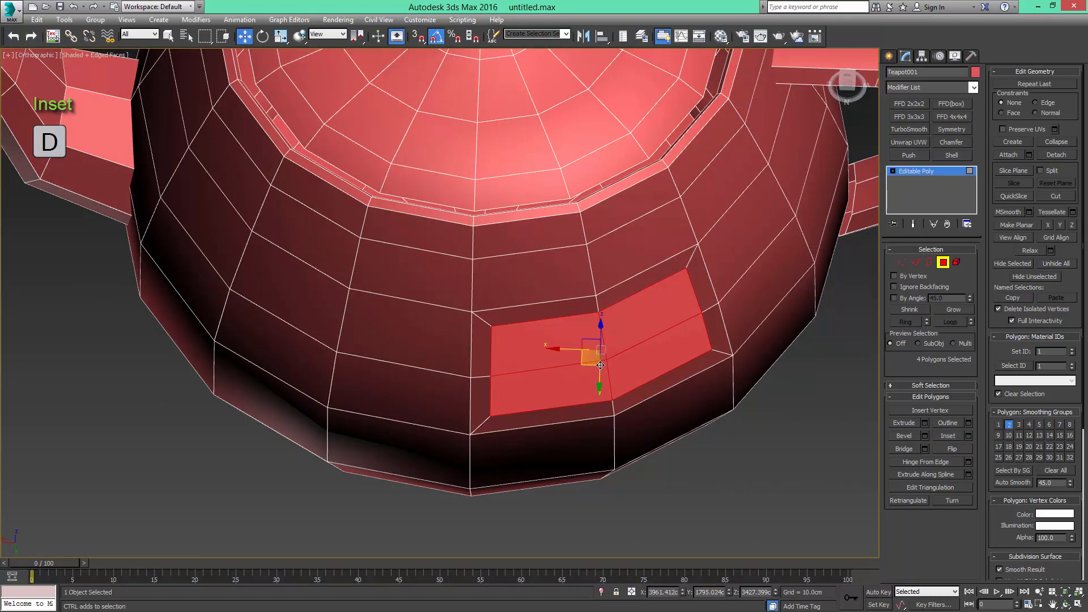
left_click_drag(587, 366, 584, 349)
middle_click_drag(584, 349, 551, 310, "alt")
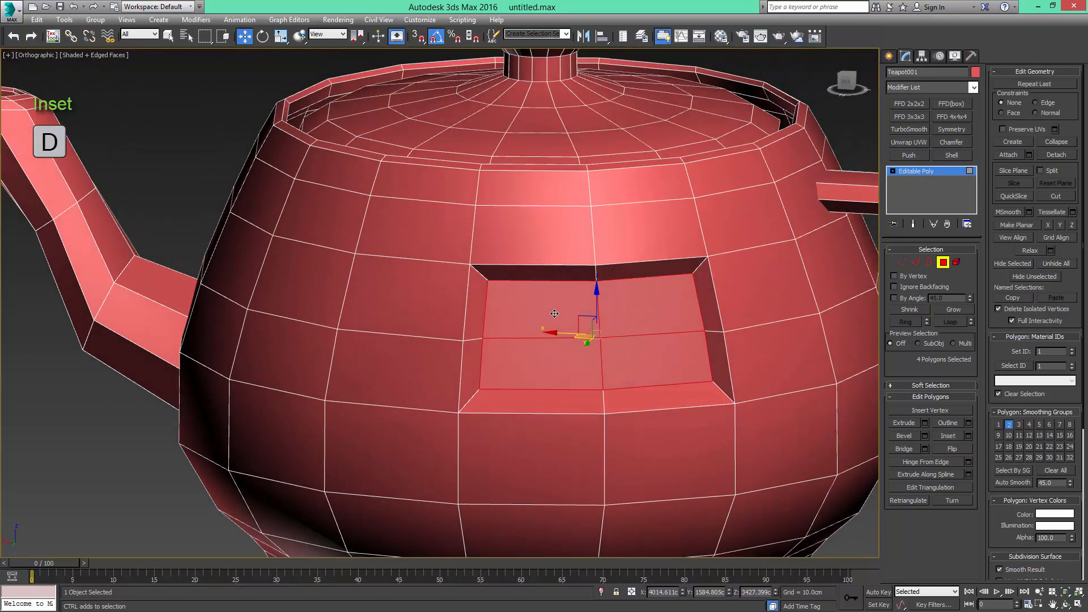
Inset the recessed polygons a second time and push them deeper into the body
key("d")
left_click_drag(551, 310, 559, 321)
middle_click_drag(559, 321, 583, 343, "alt")
key("w")
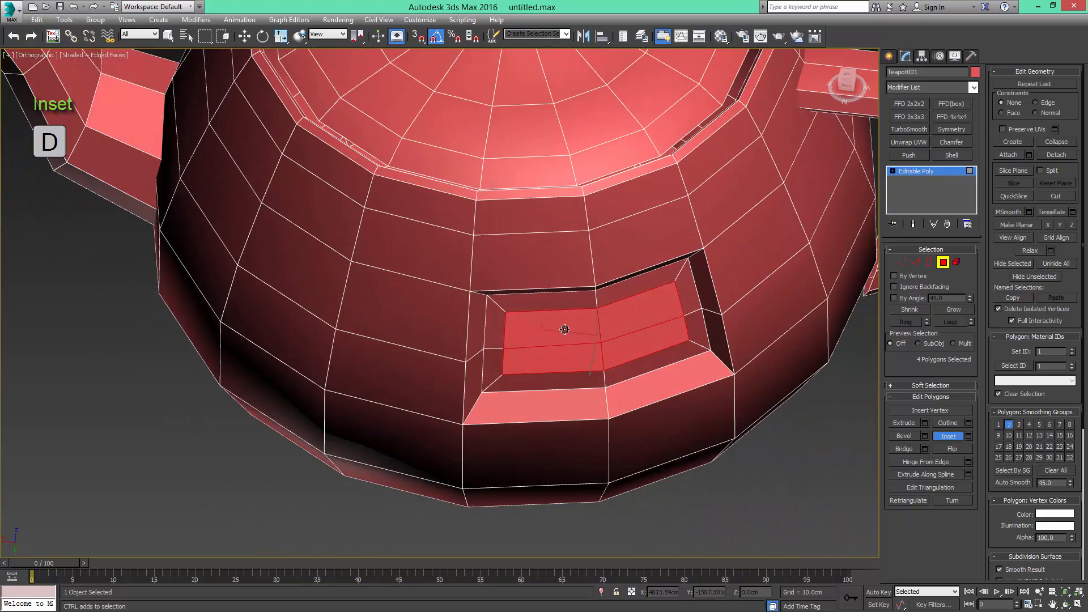
left_click_drag(581, 342, 584, 327)
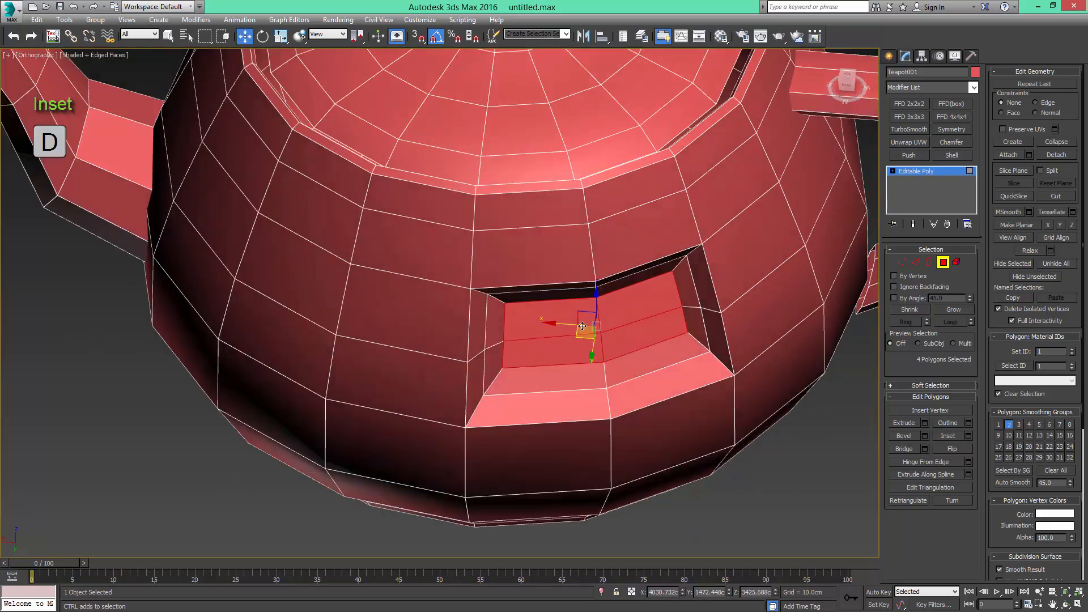
Inset the innermost polygons a third time, pull them slightly outward and leave polygon editing
middle_click_drag(584, 328, 560, 319, "alt")
key("d")
left_click_drag(559, 319, 561, 321)
middle_click_drag(561, 321, 599, 351, "alt")
key("w")
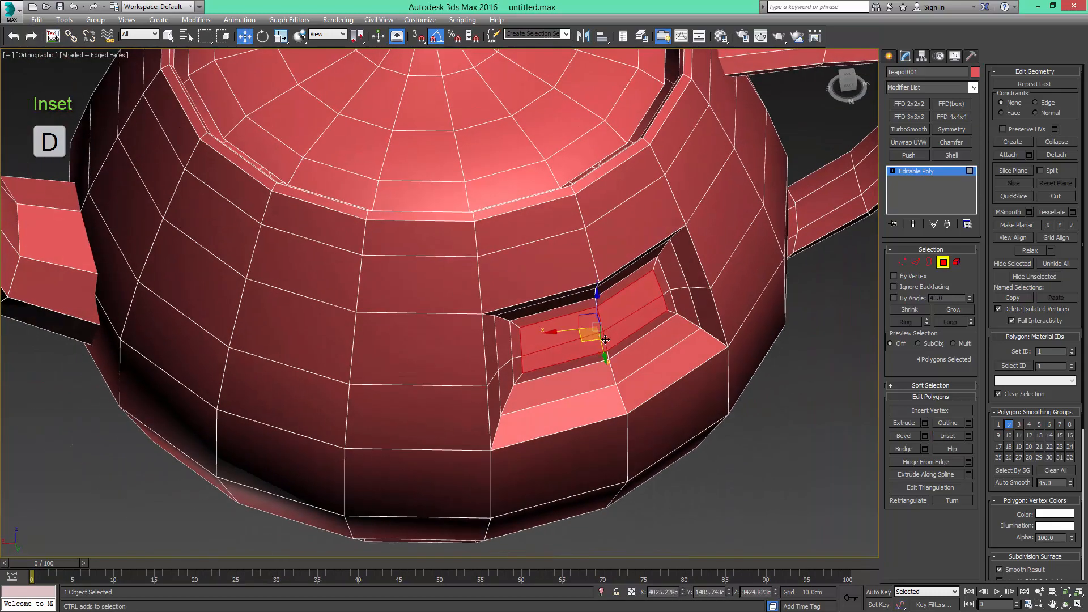
left_click_drag(598, 352, 599, 353)
middle_click_drag(599, 352, 539, 316, "alt")
key("4")
scroll(514, 317, "down", 3)
scroll(517, 305, "up", 4)
scroll(517, 305, "down", 4)
scroll(553, 306, "up", 2)
scroll(574, 308, "down", 1)
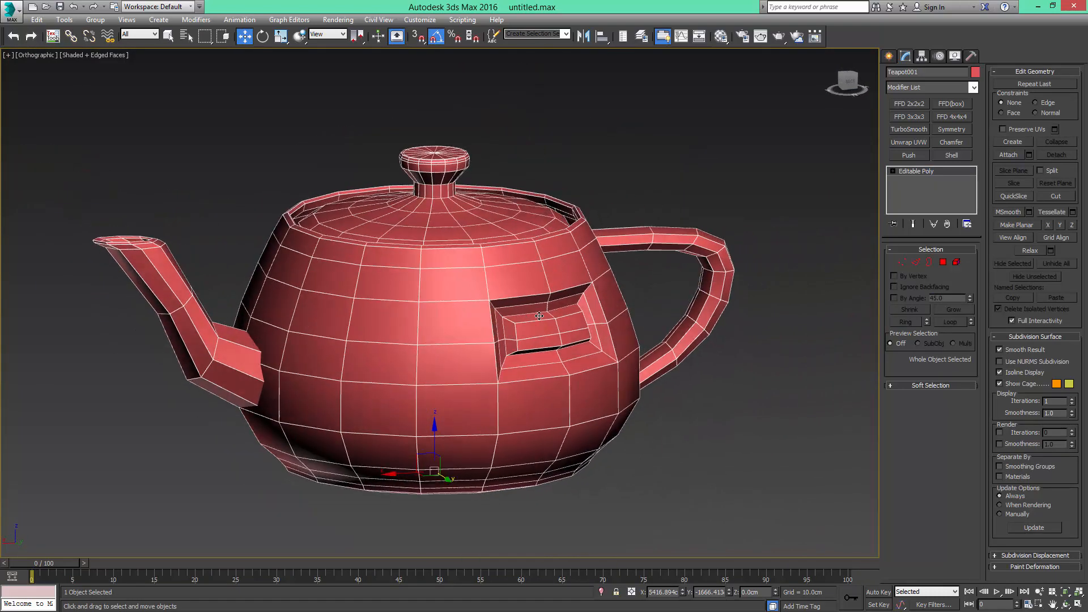
Select the handle element and try auto-smoothing it
key("5")
left_click(702, 286)
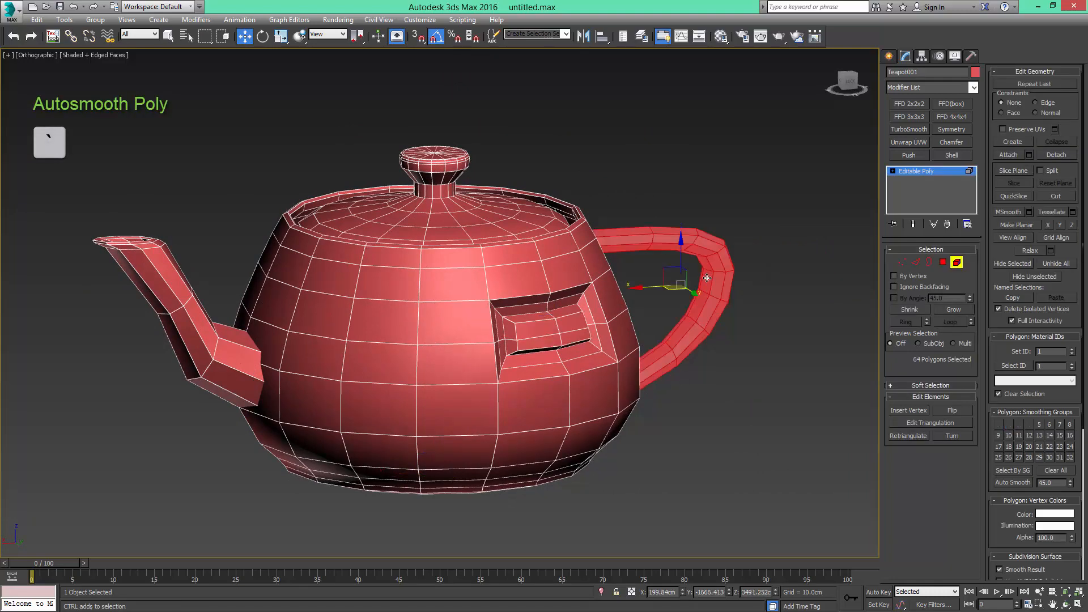
scroll(707, 278, "up", 2)
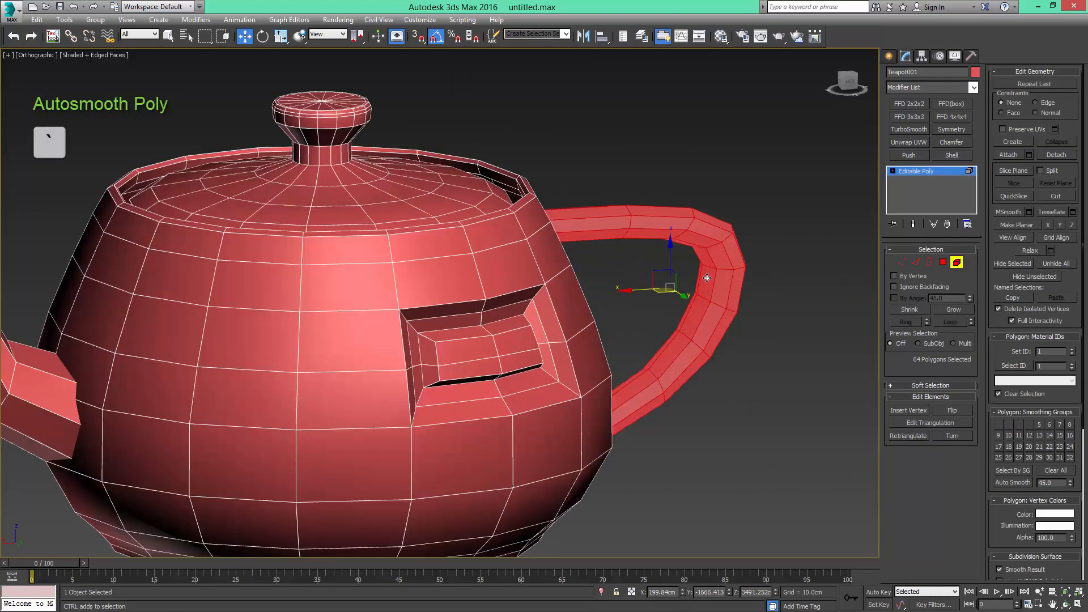
left_click(772, 262)
scroll(712, 267, "up", 3)
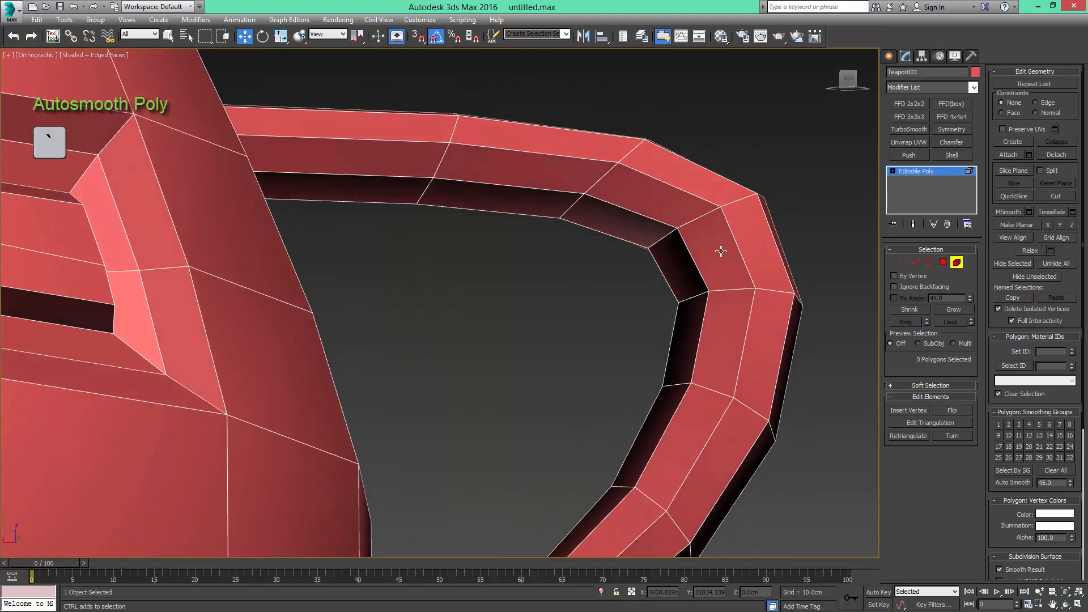
middle_click_drag(721, 251, 657, 317, "alt")
key("grave")
key("grave")
key("5")
left_click(626, 271)
Select individual polygons around the handle to examine their smoothing groups
key("4")
left_click(658, 258)
left_click(585, 316)
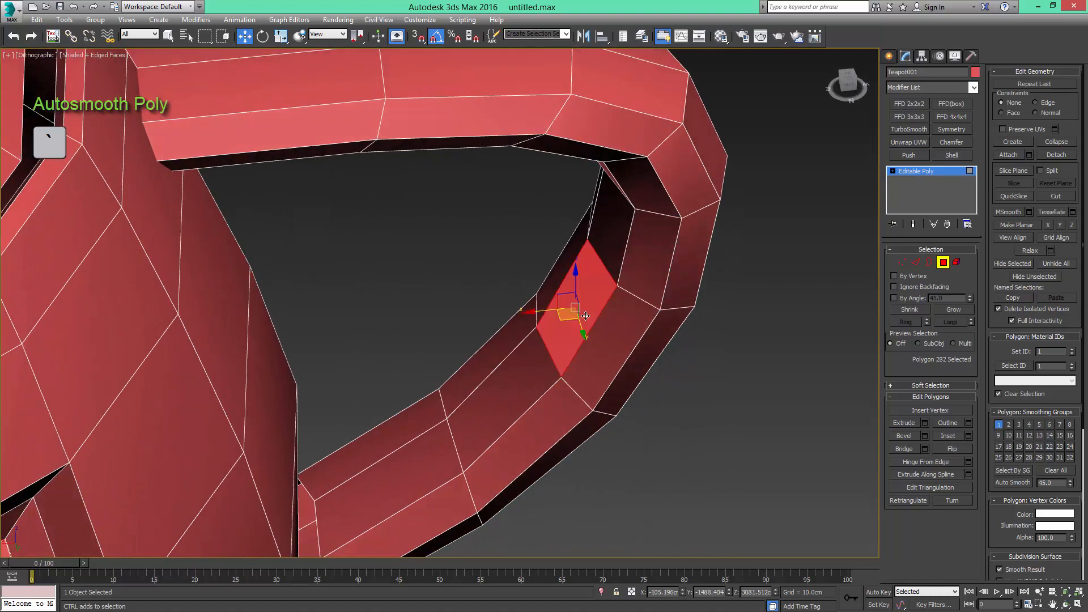
left_click(559, 282, "ctrl")
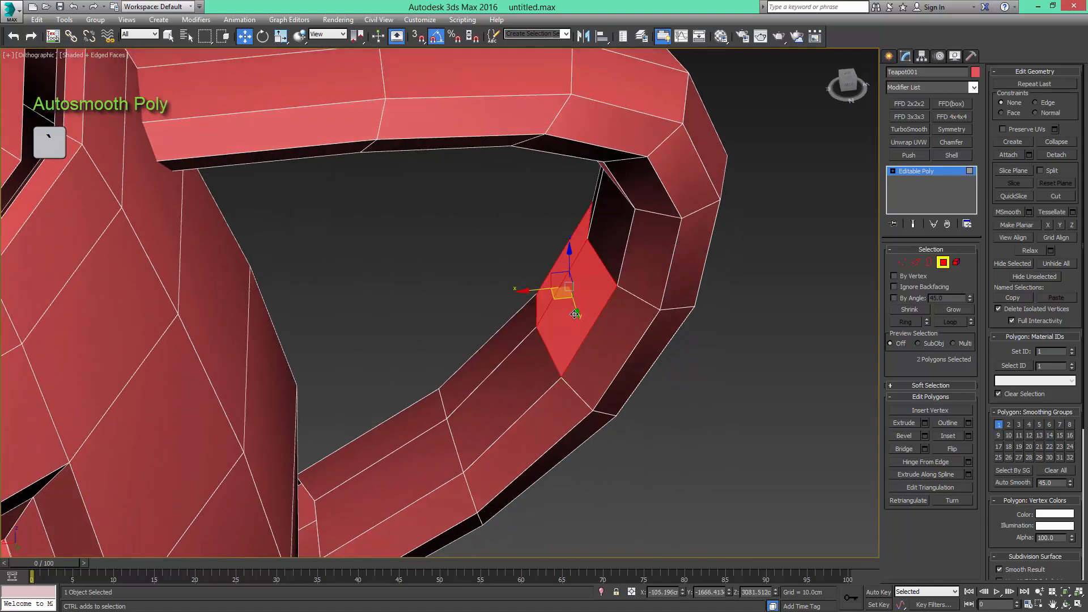
left_click(636, 328)
middle_click_drag(732, 323, 679, 309, "alt")
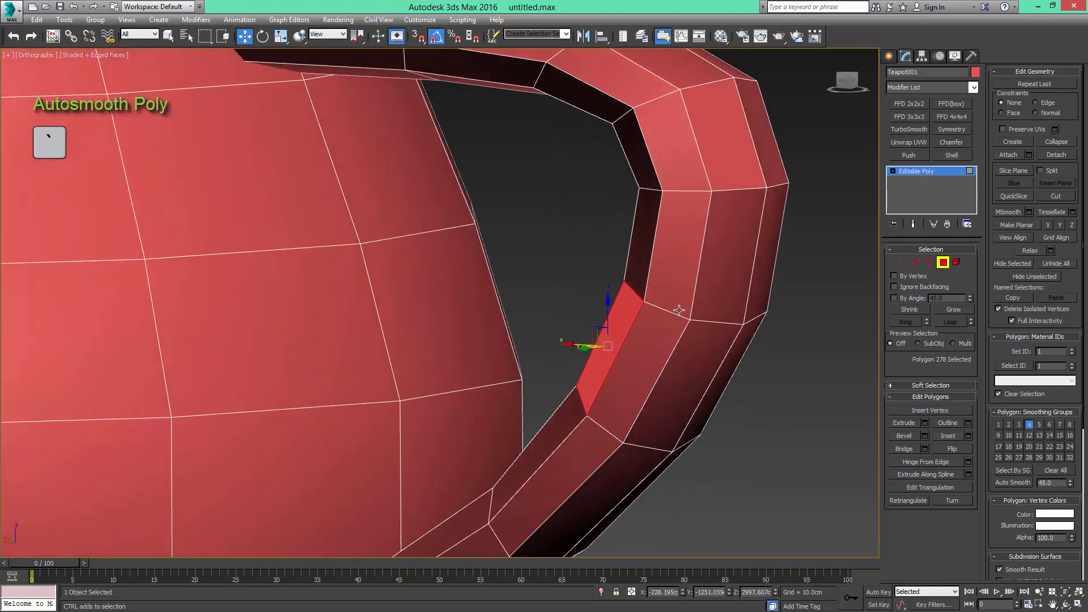
left_click(654, 336)
left_click(705, 358)
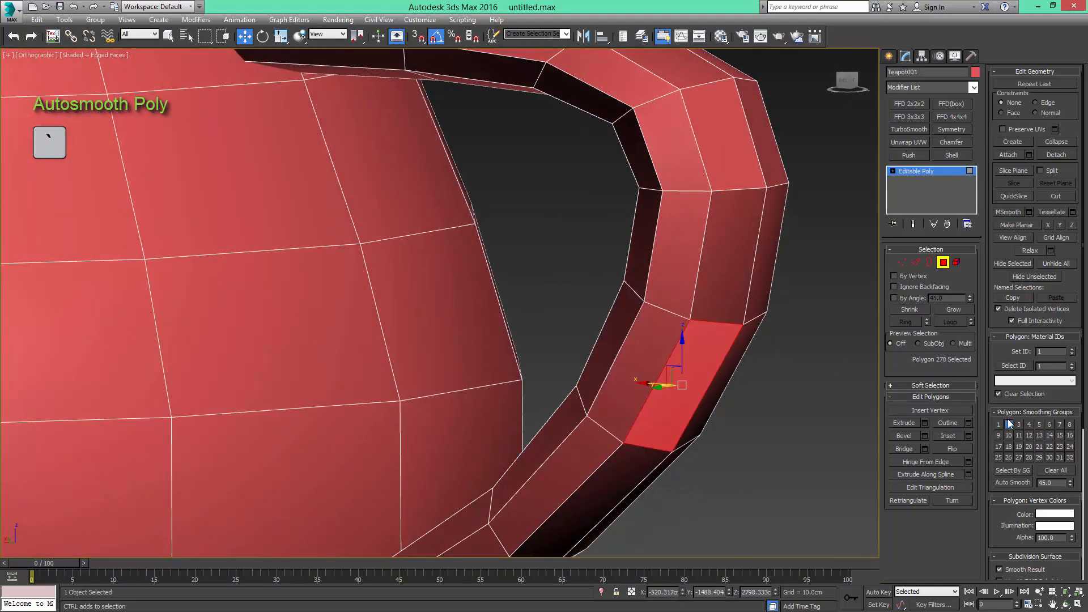
middle_click_drag(746, 307, 778, 308, "alt")
scroll(777, 309, "down", 4)
middle_click_drag(737, 272, 703, 254, "alt")
scroll(702, 252, "down", 5)
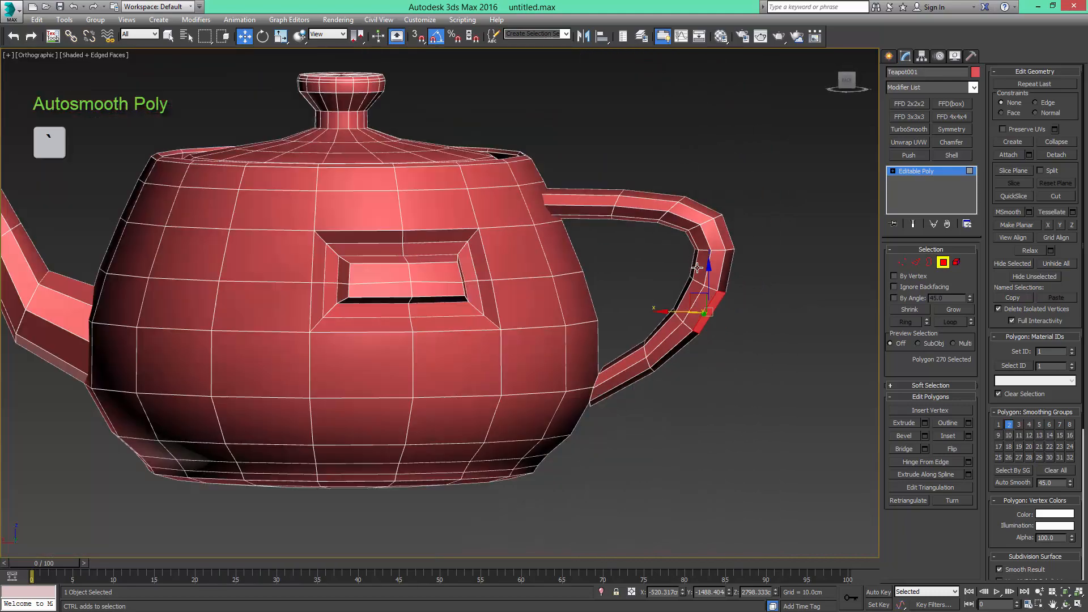
Reselect the whole handle element, auto-smooth it and leave element editing to check the shading
key("5")
left_click(692, 220)
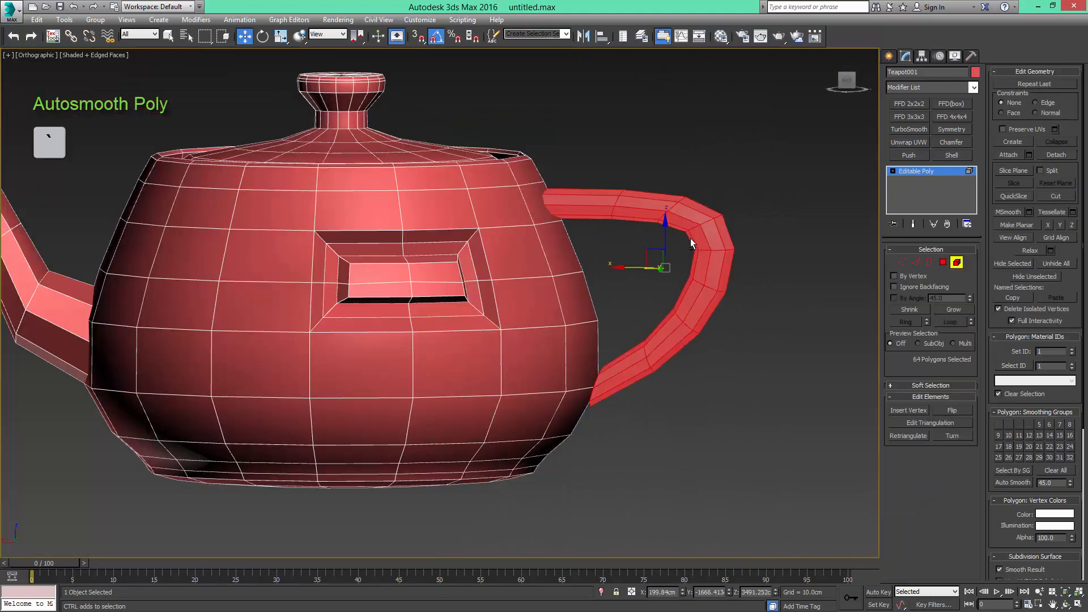
scroll(692, 220, "up", 4)
middle_click_drag(657, 213, 703, 314, "alt")
scroll(709, 312, "up", 3)
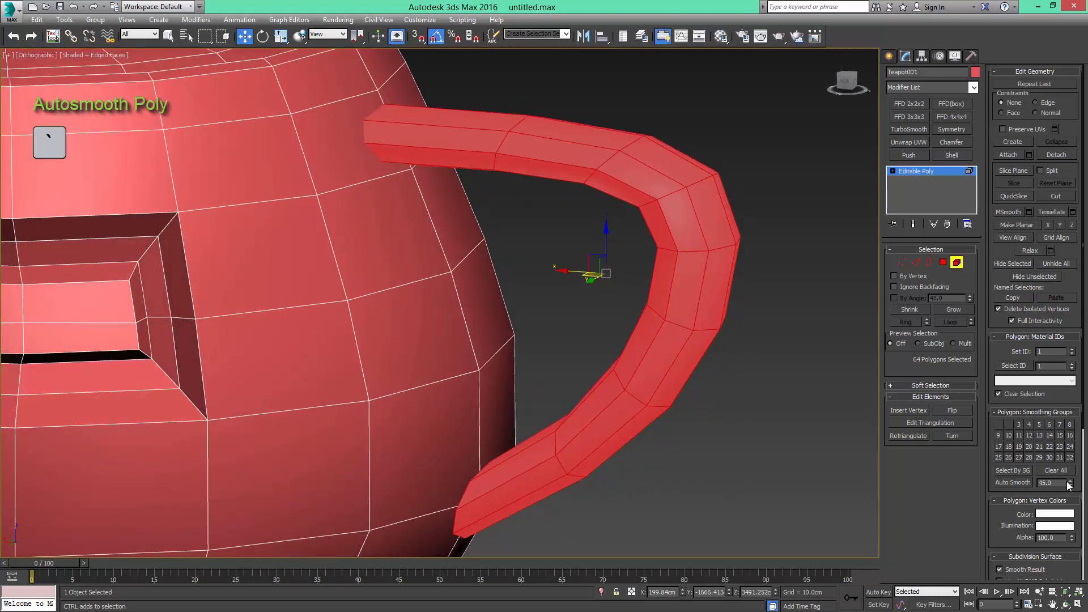
middle_click_drag(817, 348, 785, 334)
scroll(863, 381, "up", 3)
key("5")
scroll(767, 268, "down", 4)
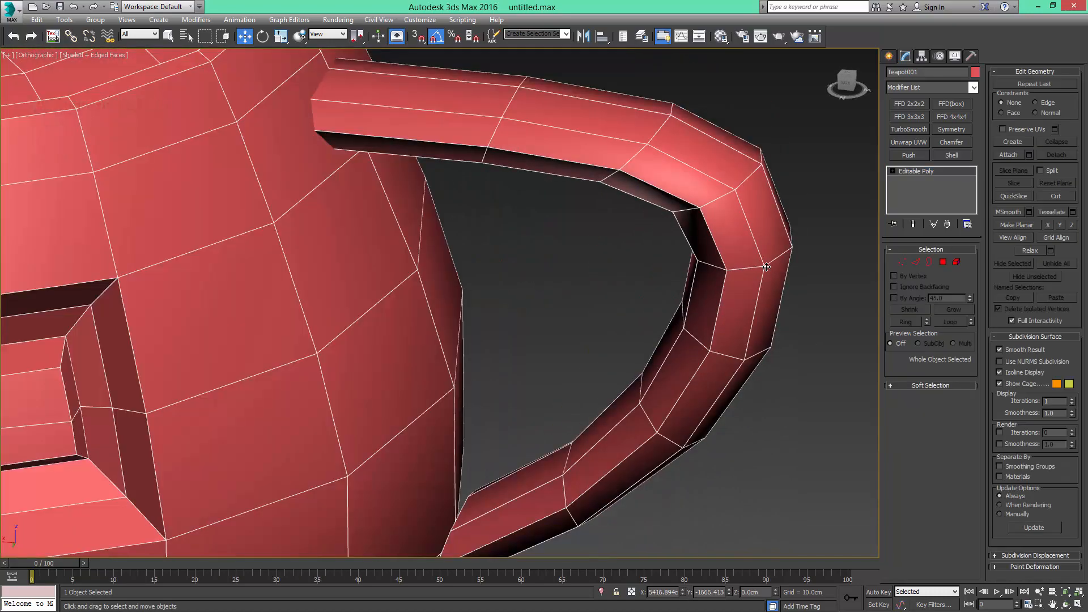
scroll(743, 282, "up", 2)
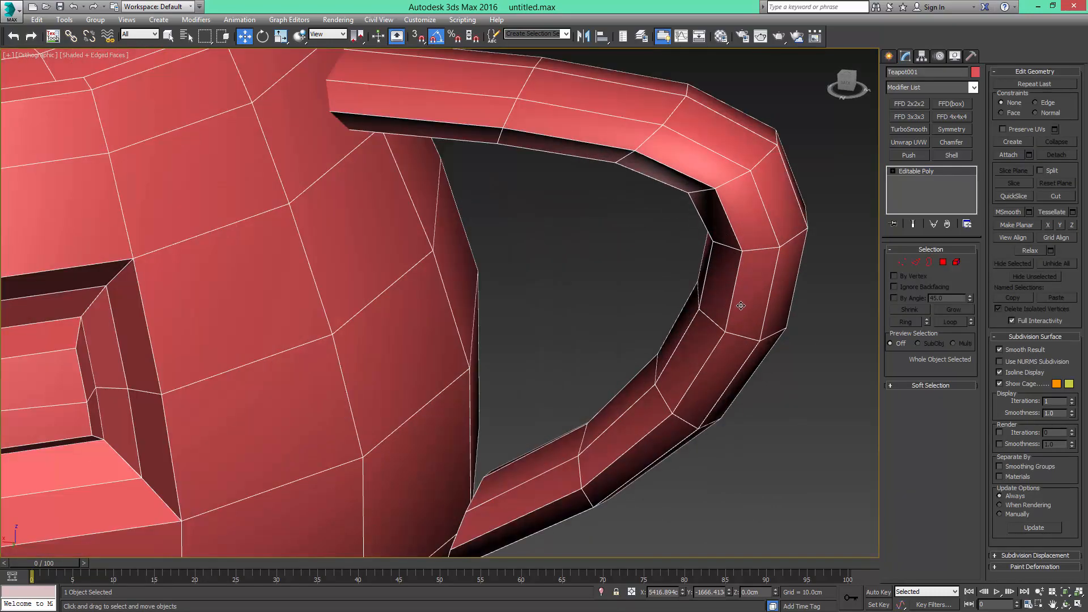
scroll(741, 305, "down", 2)
Select the handle element again and auto-smooth it with a threshold of 93.15
middle_click_drag(741, 306, 787, 294, "alt")
key("5")
left_click(779, 262)
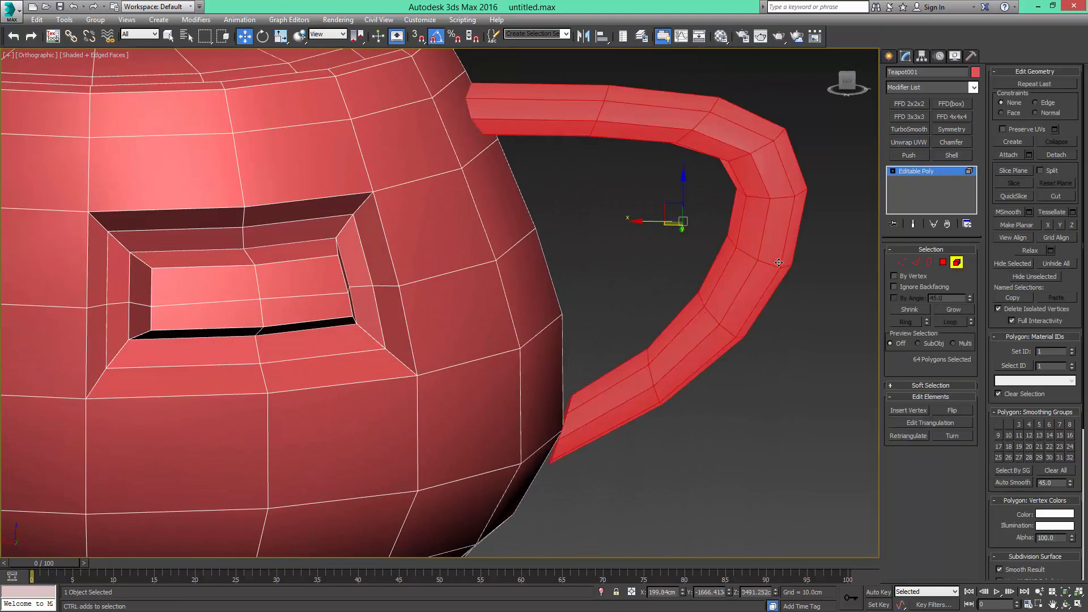
middle_click_drag(848, 365, 1062, 479, "alt")
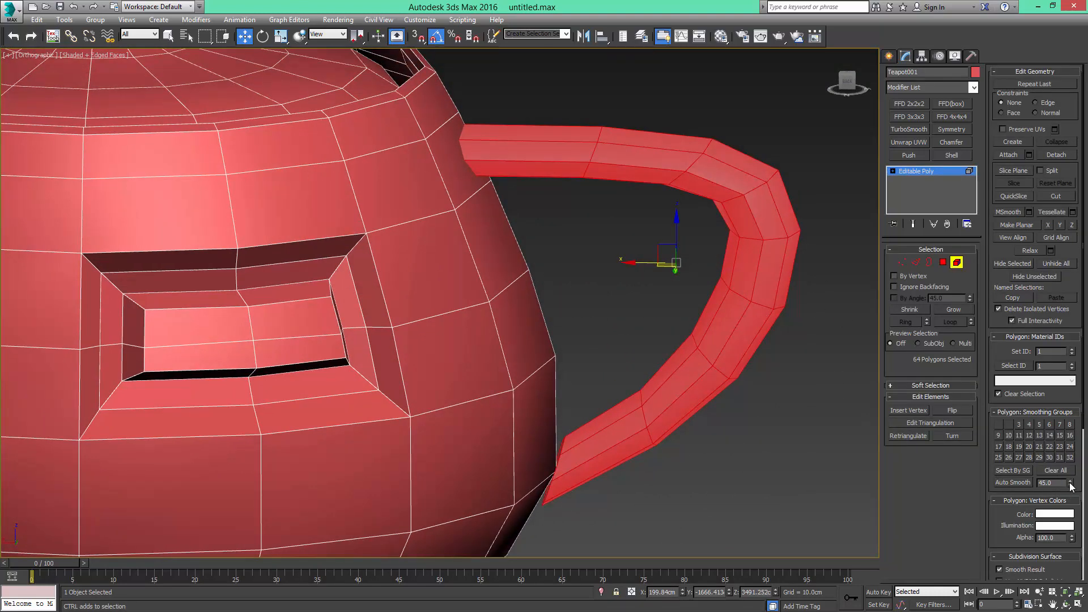
mouse_move(751, 331)
middle_mouse_down()
mouse_move(773, 359)
mouse_move(785, 351)
mouse_move(768, 343)
middle_mouse_up()
key("4")
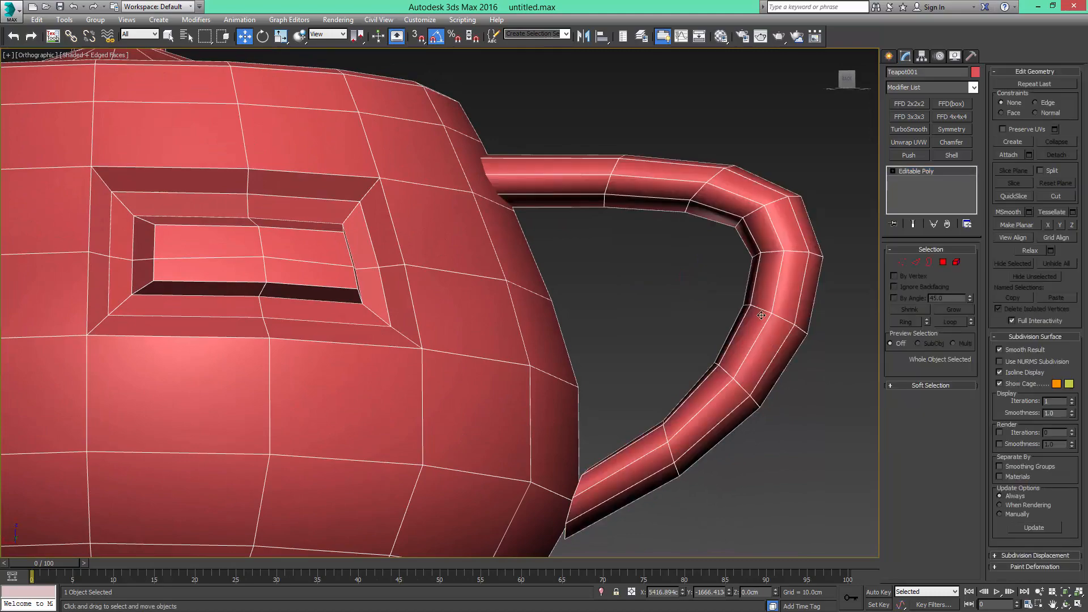
middle_click_drag(757, 235, 547, 243, "alt")
Select the polygons along the top and outer bend of the teapot handle to examine their smoothing groups
key("4")
left_click(558, 257, "ctrl")
left_click(557, 241, "ctrl")
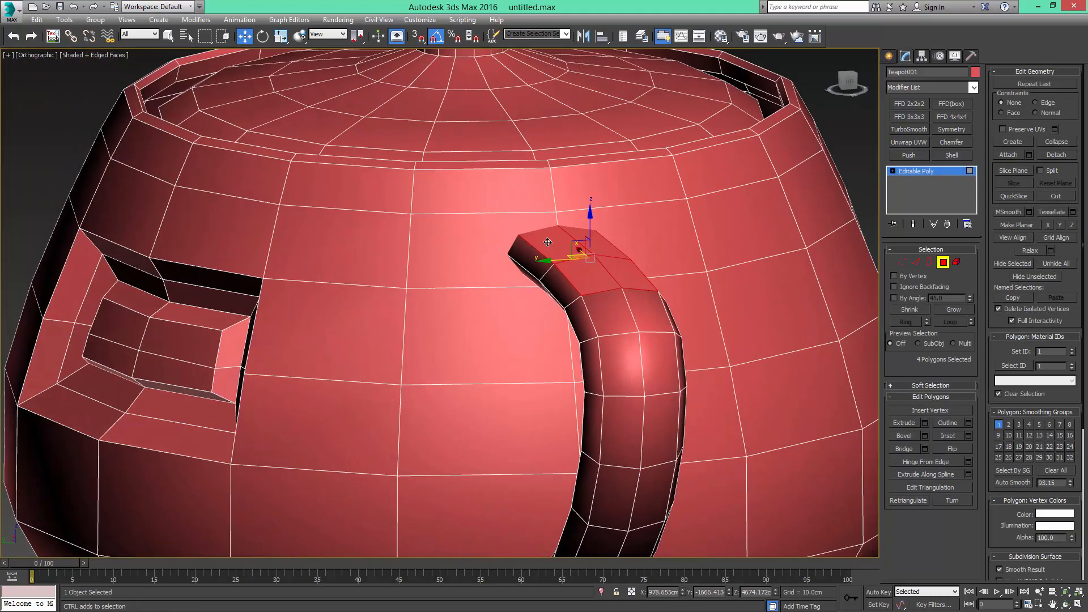
left_click(597, 305, "ctrl")
left_click(638, 306, "ctrl")
left_click(628, 351, "ctrl")
left_click(661, 363, "ctrl")
middle_click_drag(663, 363, 693, 420, "alt")
left_click(649, 405, "ctrl")
left_click(680, 401, "ctrl")
middle_click_drag(692, 420, 718, 344)
left_click(714, 405, "ctrl")
middle_click_drag(714, 406, 735, 306, "alt")
left_click(712, 395, "ctrl")
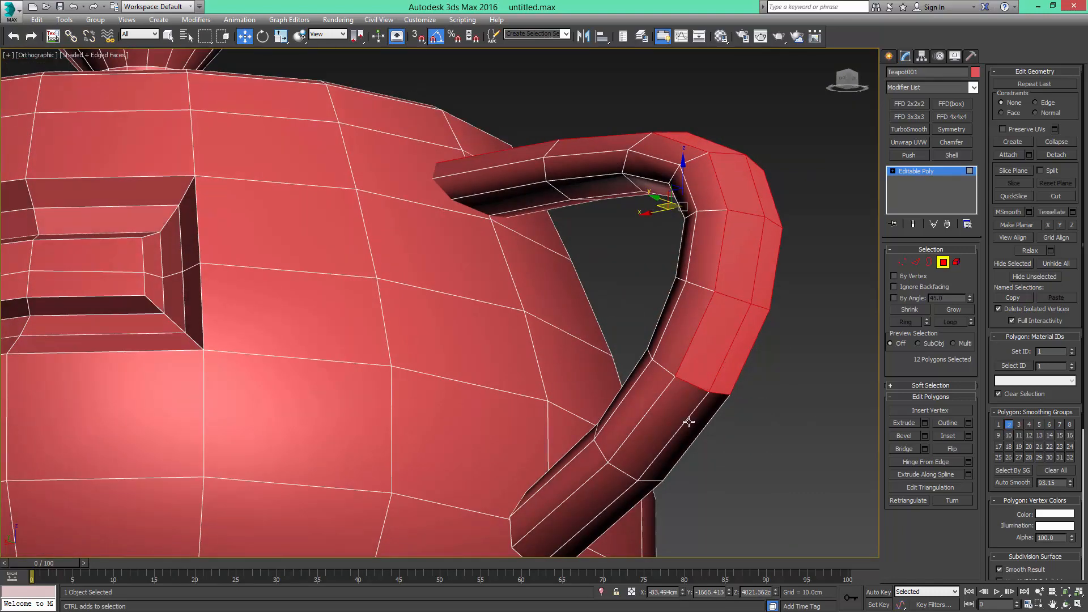
Extend the polygon selection down the handle's lower part to compare smoothing groups, and leave polygon editing
left_click(685, 418, "ctrl")
left_click(698, 420, "ctrl")
left_click(621, 479, "ctrl")
left_click(639, 496, "ctrl")
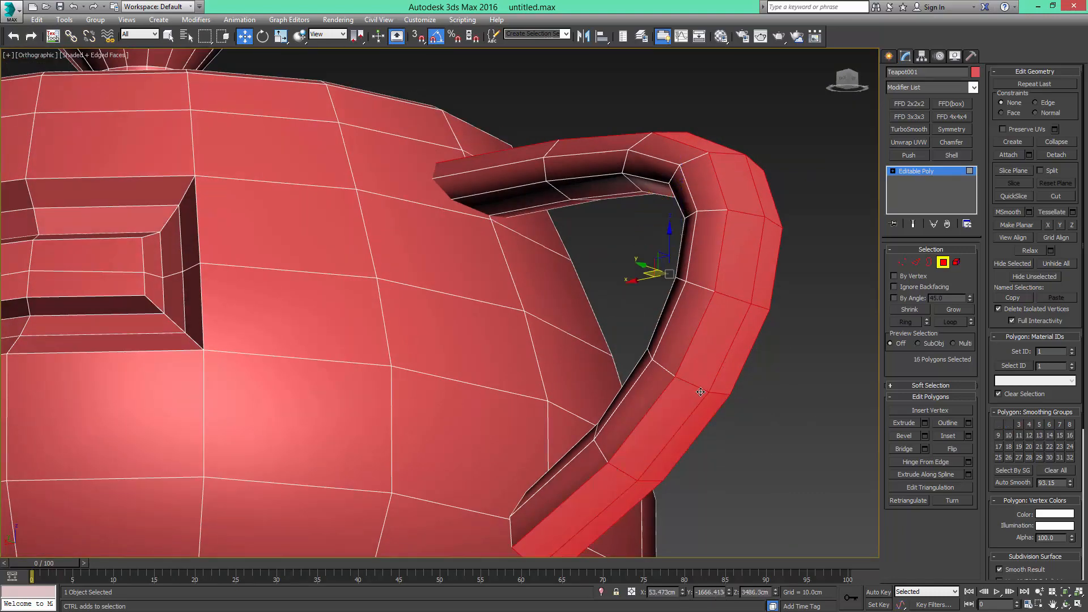
middle_click_drag(640, 497, 698, 339, "alt")
scroll(698, 339, "down", 5)
key("4")
middle_click_drag(749, 211, 794, 236, "alt")
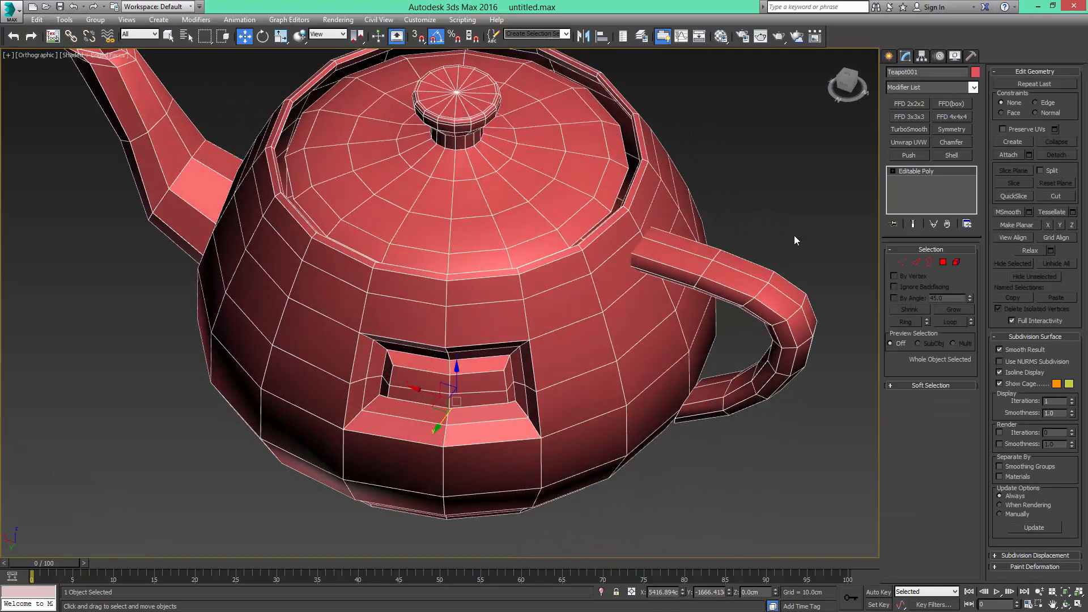
Check the teapot's shading with edged faces hidden and shown again
left_click(794, 235)
key("F4")
key("F4")
scroll(742, 295, "down", 4)
mouse_move(742, 295)
middle_mouse_down("alt")
mouse_move(797, 259)
mouse_move(759, 285)
middle_mouse_up("alt")
Try moving the upper spout's edge loop without a constraint in the Front view
scroll(798, 253, "up", 4)
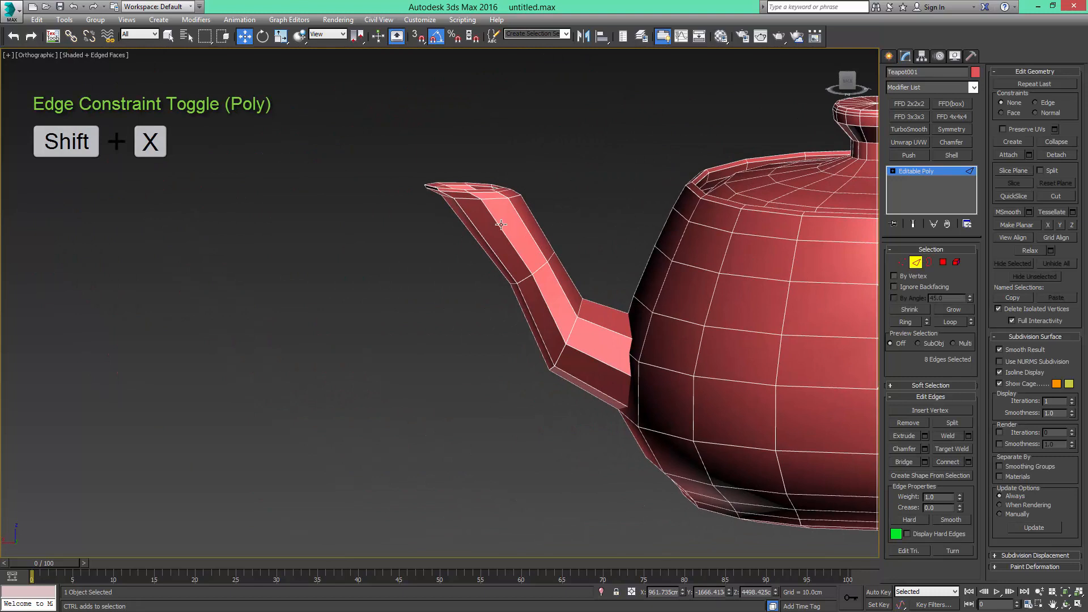
scroll(501, 224, "up", 2)
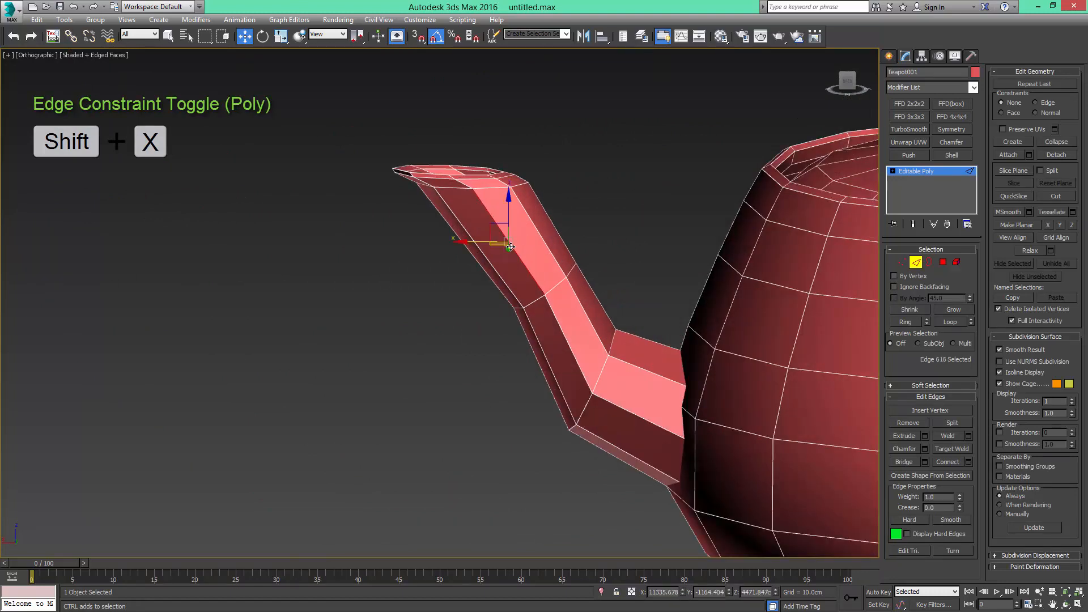
scroll(510, 241, "up", 2)
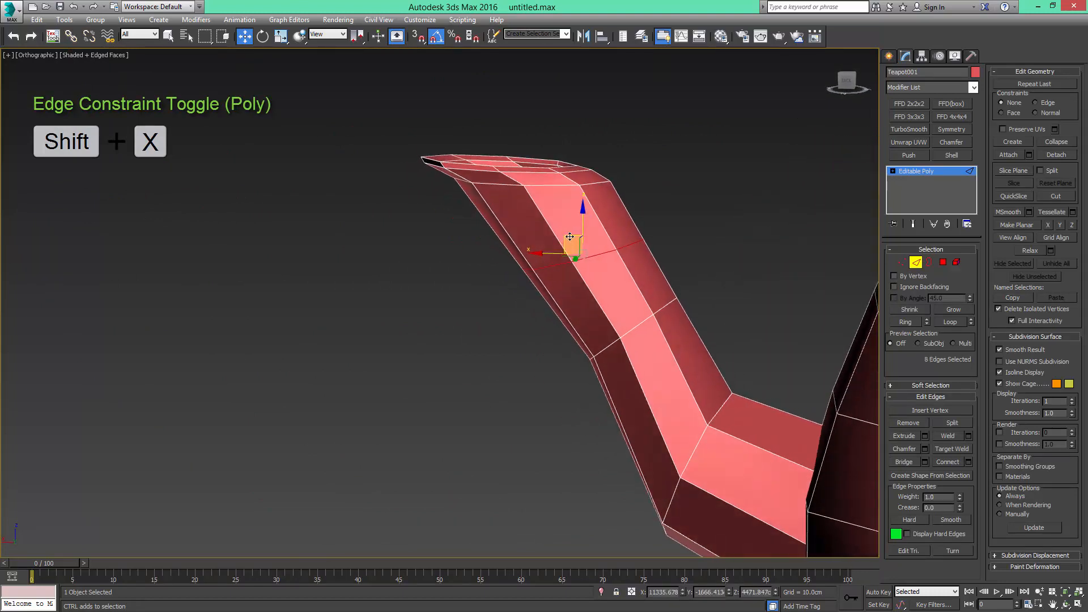
key("f")
scroll(566, 238, "up", 3)
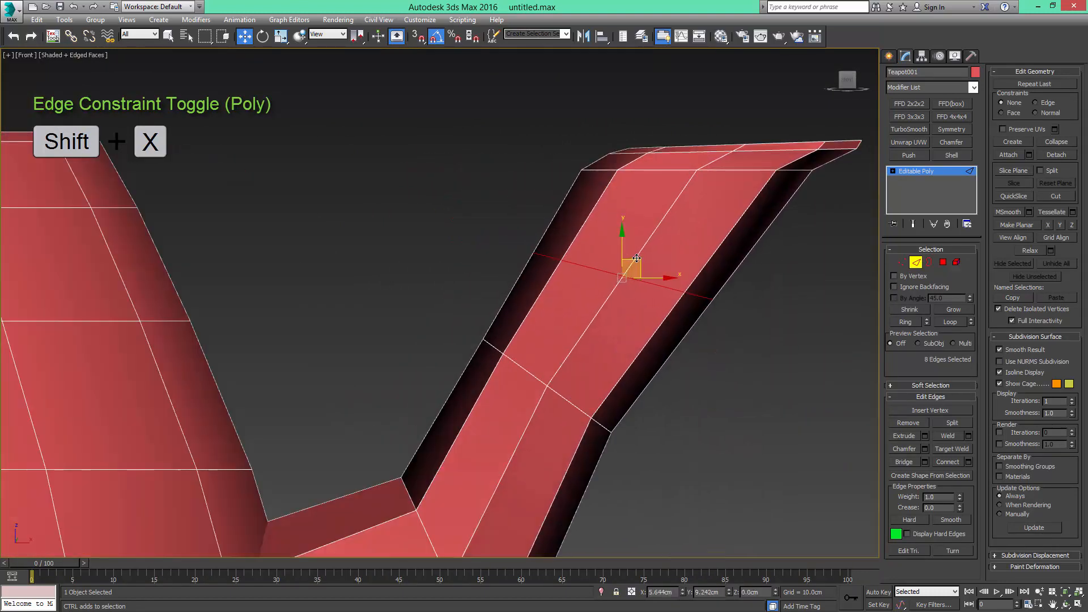
left_click_drag(650, 237, 631, 290)
left_click_drag(635, 265, 637, 240)
left_click_drag(663, 233, 691, 224)
right_click(692, 223)
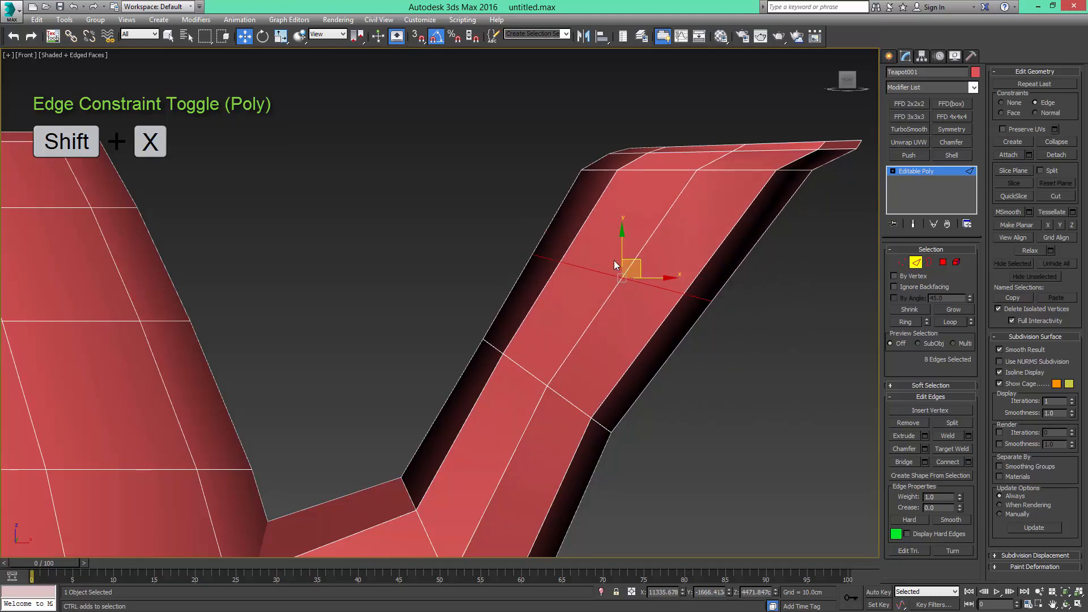
Try sliding the spout's edge loop along the surface with the Edge constraint on, and leave edge editing
left_click_drag(626, 265, 671, 239)
middle_click_drag(669, 249, 687, 244)
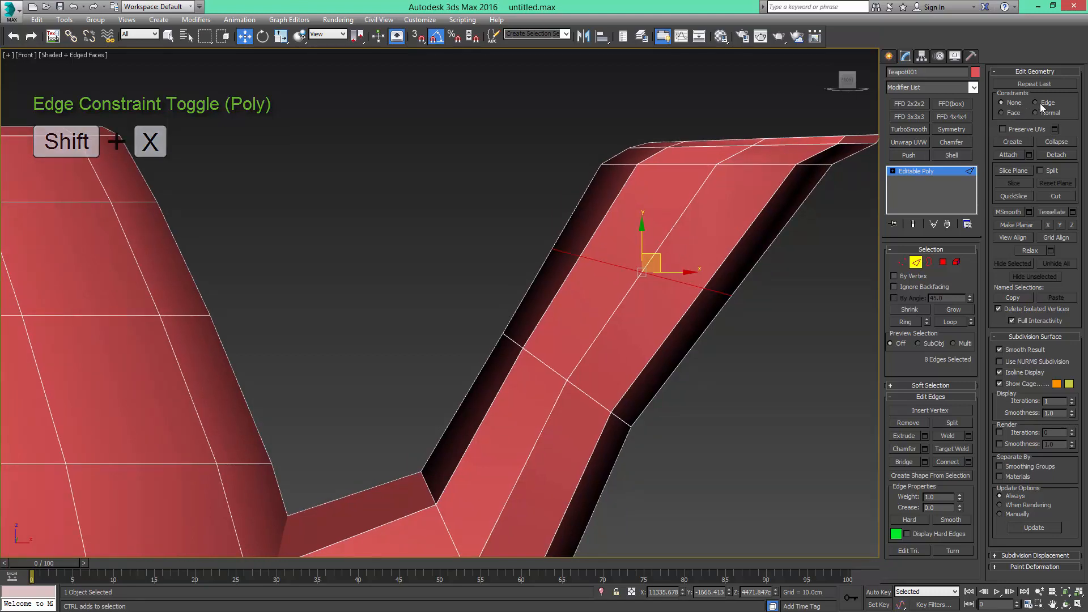
scroll(668, 249, "down", 10)
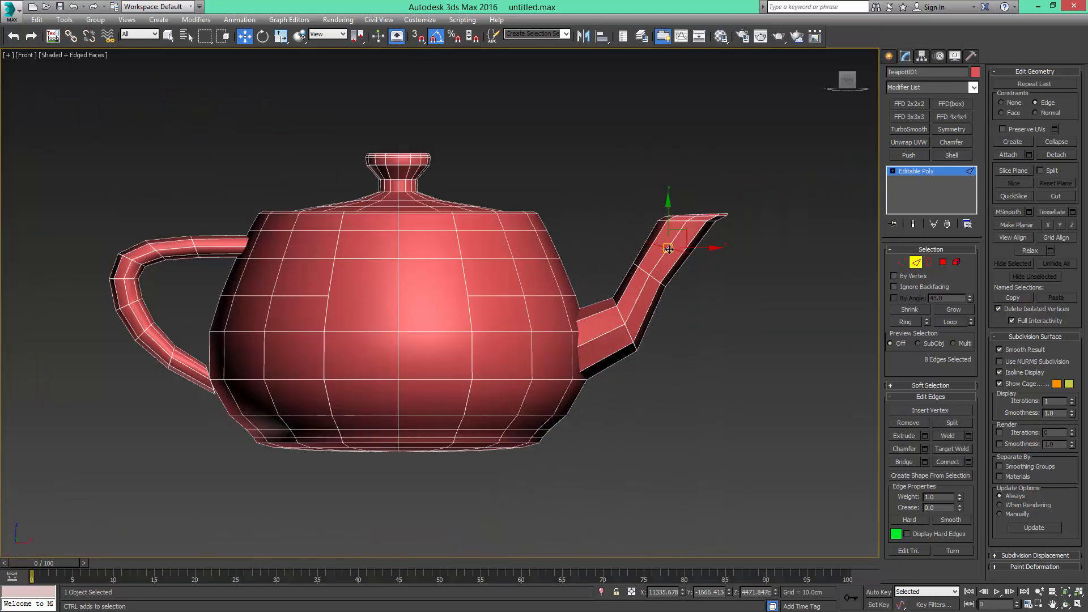
key("2")
Look at the teapot in the Left, Right, Top, Back and Bottom views in turn
key("l")
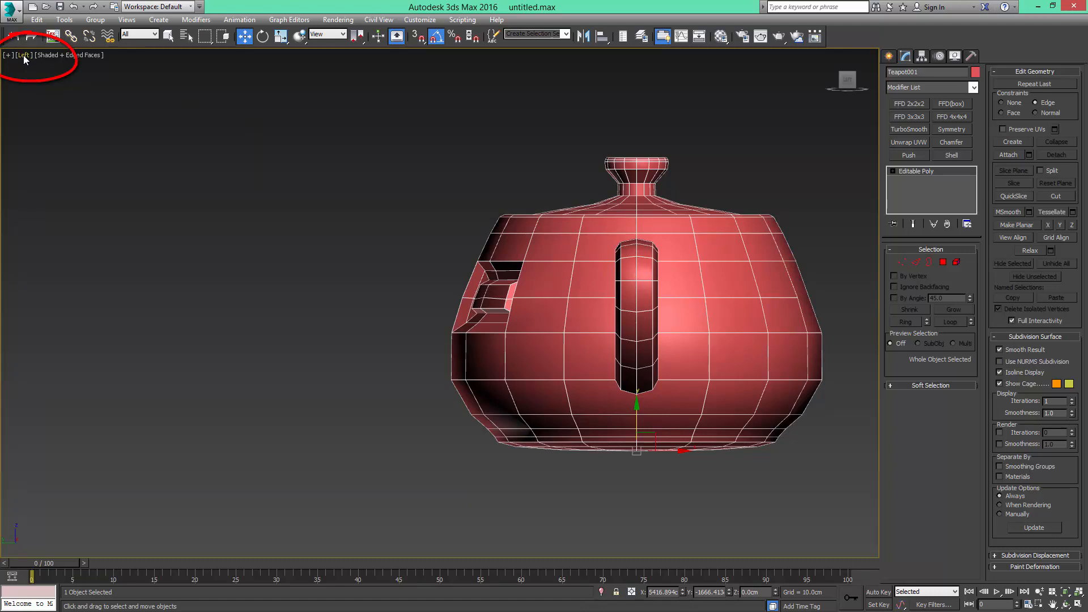
key("r")
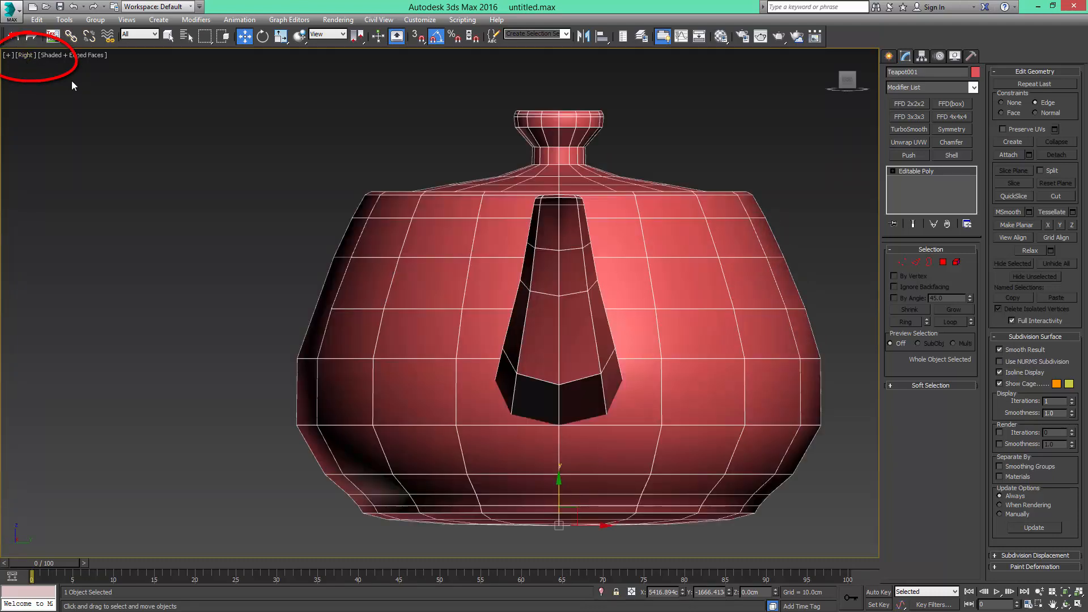
key("t")
key("k")
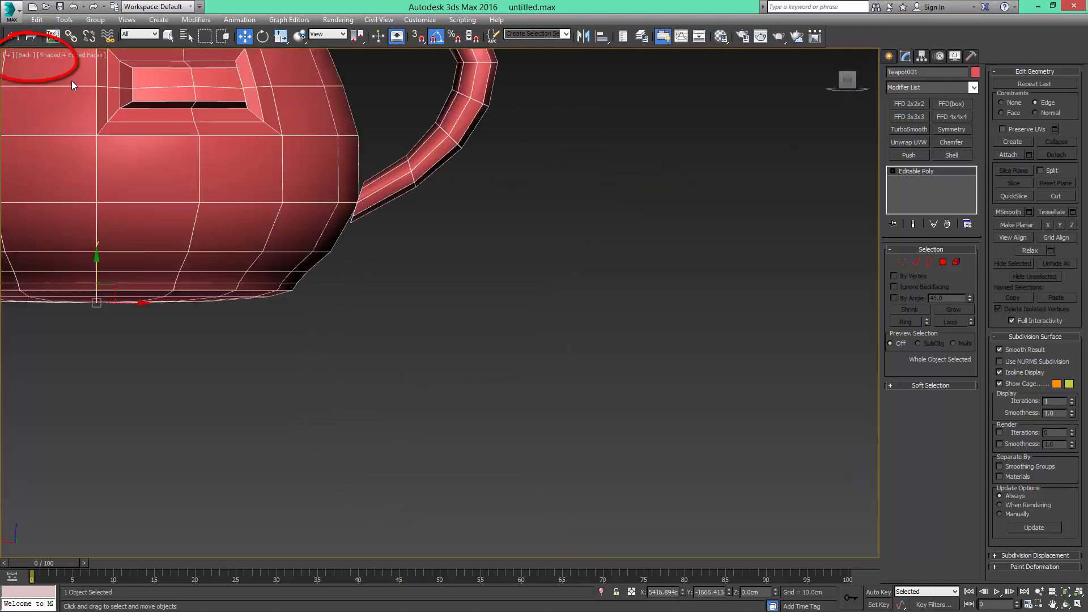
scroll(332, 192, "down", 3)
key("b")
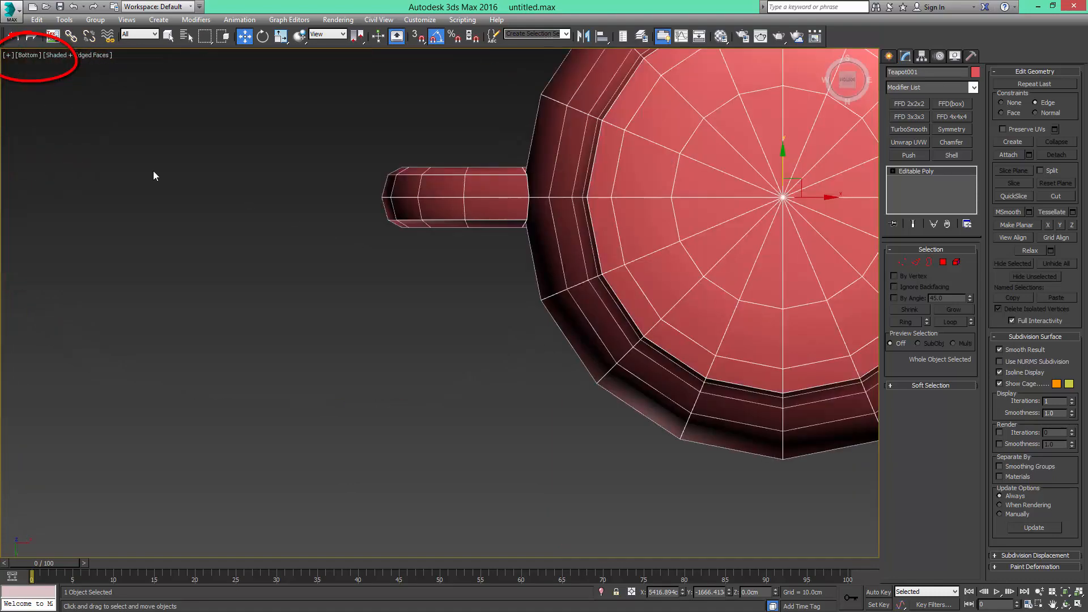
middle_click_drag(399, 242, 268, 280)
scroll(267, 280, "down", 3)
middle_click_drag(418, 247, 335, 248, "alt")
scroll(443, 313, "down", 3)
scroll(452, 309, "up", 3)
scroll(471, 286, "up", 2)
scroll(472, 286, "down", 2)
scroll(472, 357, "down", 5)
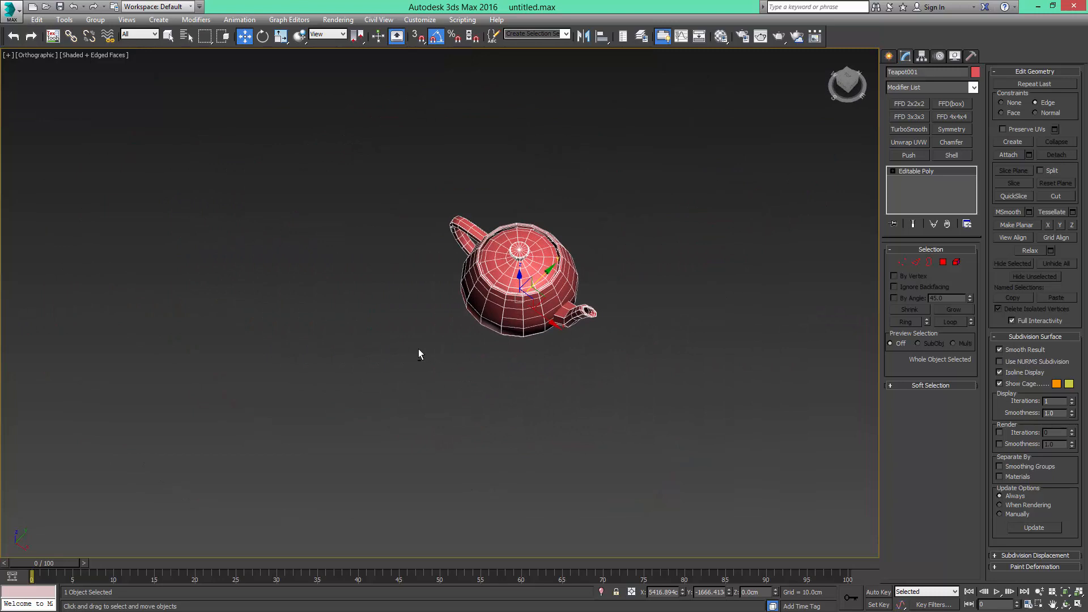
middle_click_drag(418, 348, 508, 207, "alt")
scroll(508, 207, "up", 5)
middle_click_drag(586, 223, 419, 210, "alt")
Compare the teapot's Top and Bottom views, including a return to Top from an orbited view, and switch to the orthographic view
key("t")
scroll(525, 220, "down", 5)
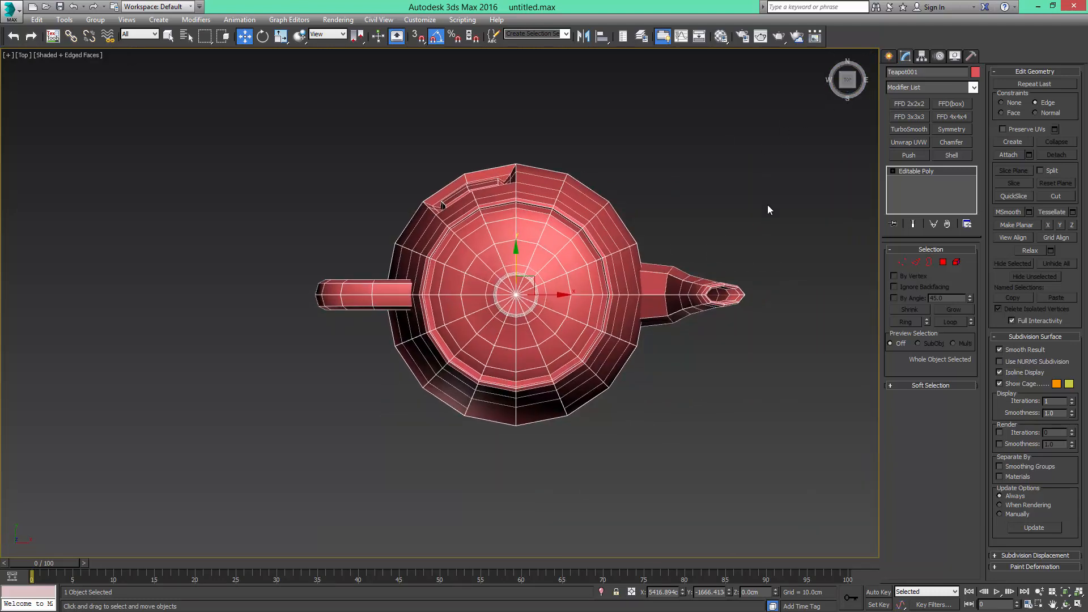
middle_click_drag(767, 206, 811, 114, "alt")
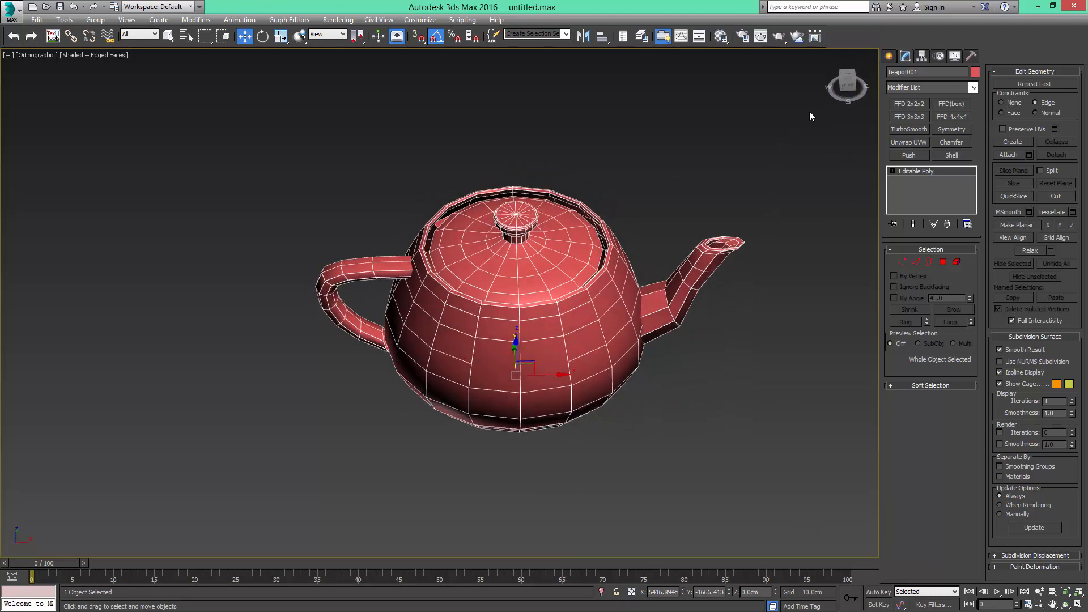
left_click(848, 79)
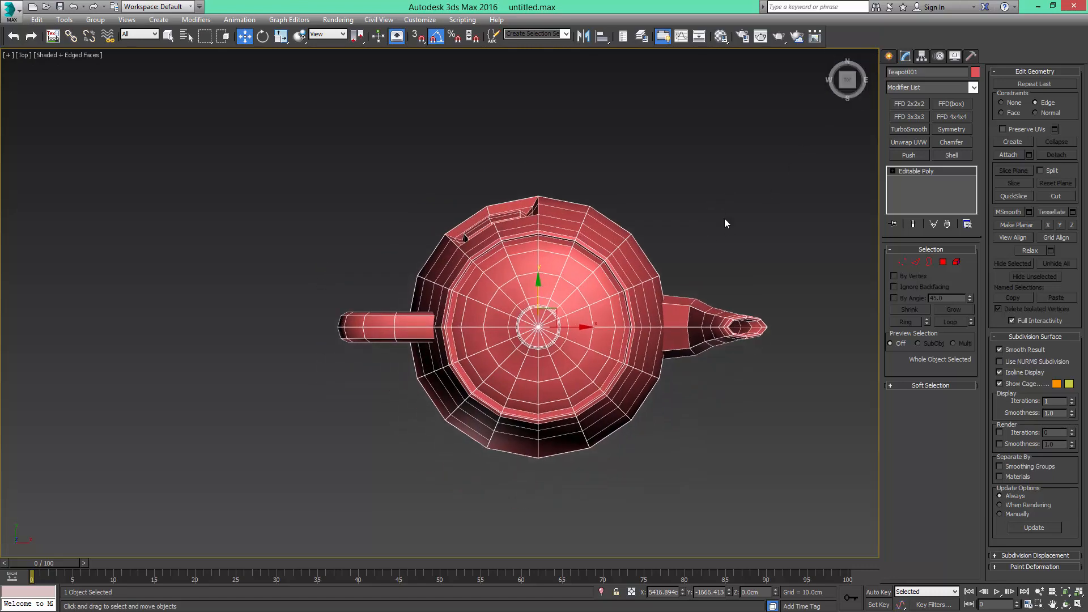
key("b")
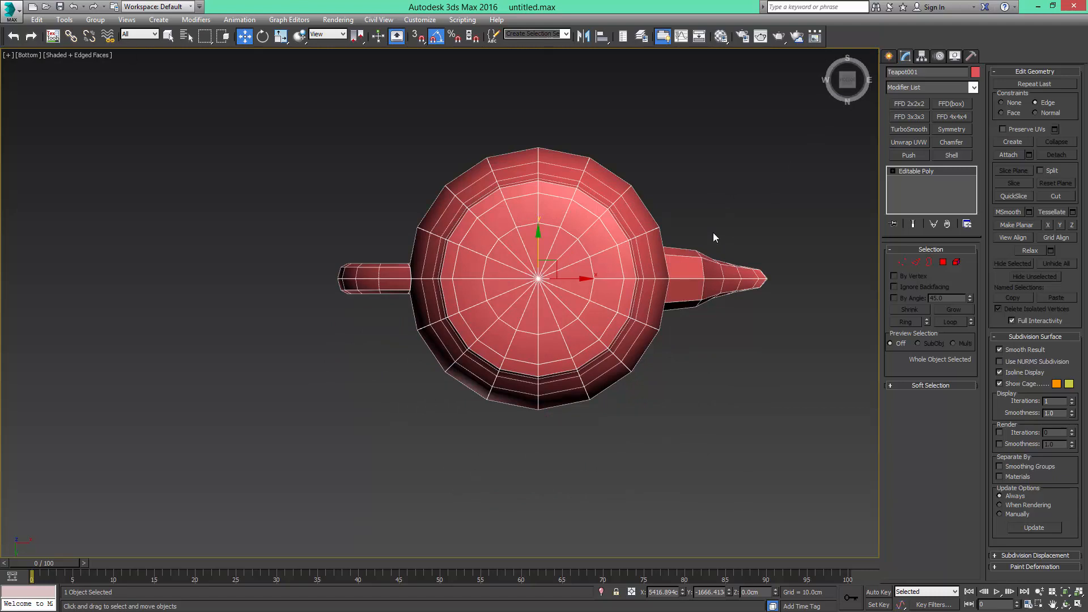
key("u")
Target weld the vertex at the end of the body's partial edge row to the vertex directly above it
middle_click_drag(739, 279, 683, 347)
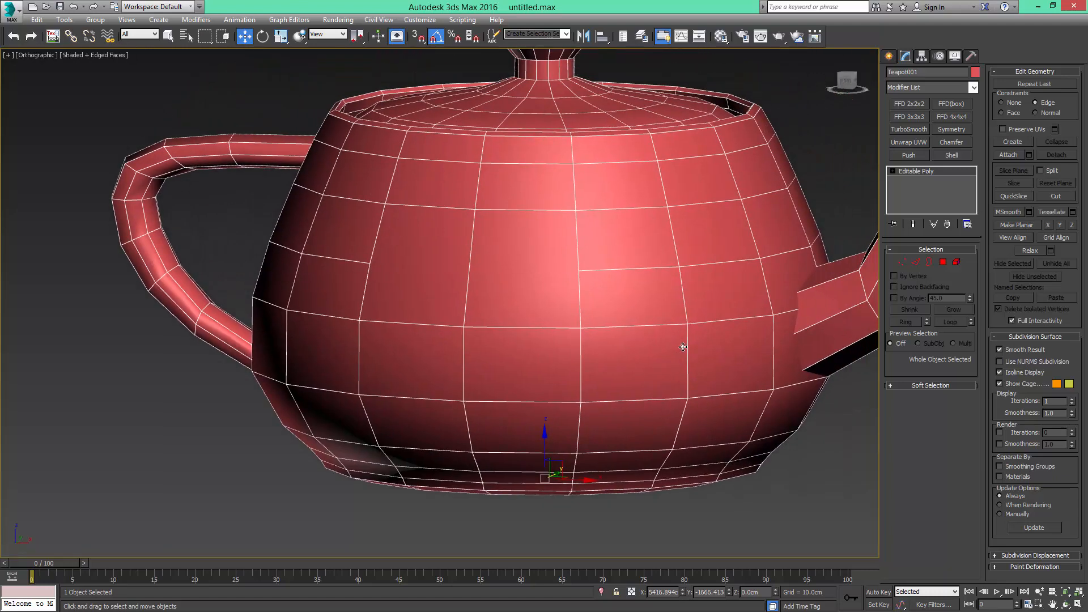
key("ctrl+t")
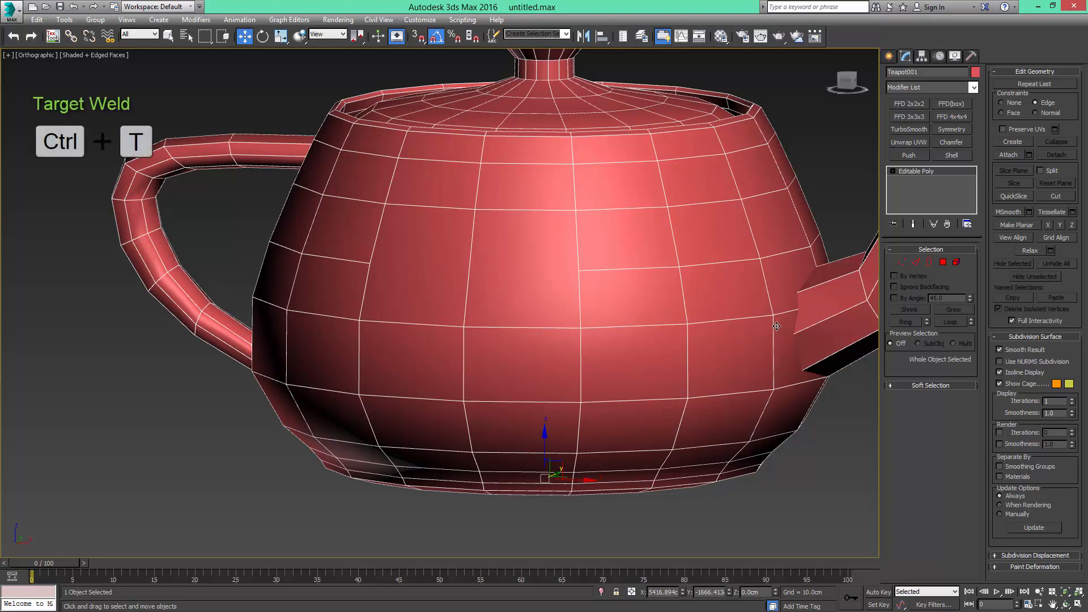
middle_click_drag(746, 321, 655, 357)
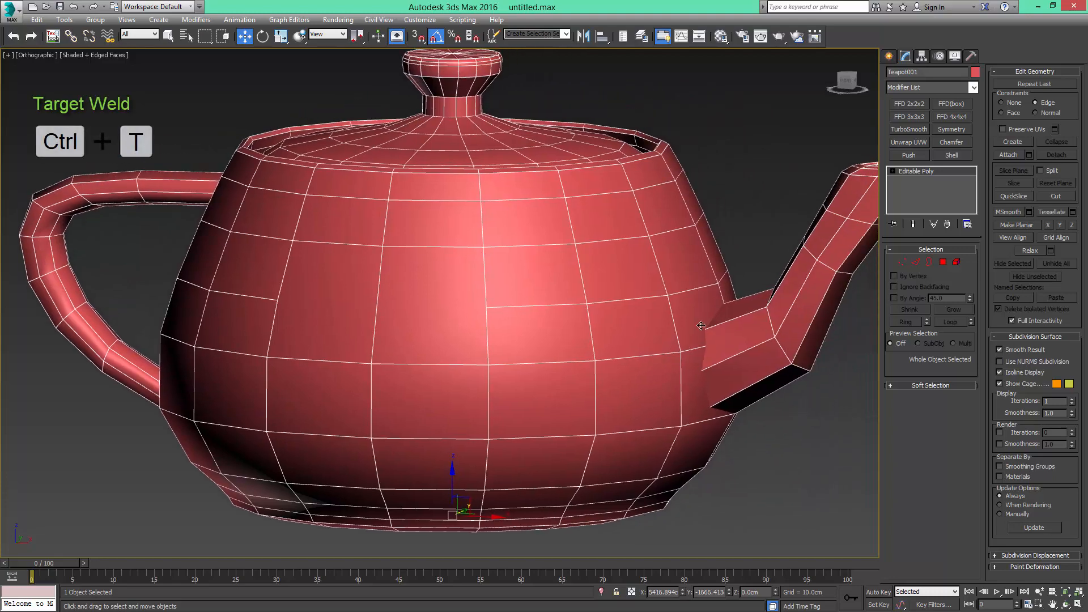
key("1")
middle_click_drag(471, 349, 609, 335, "alt")
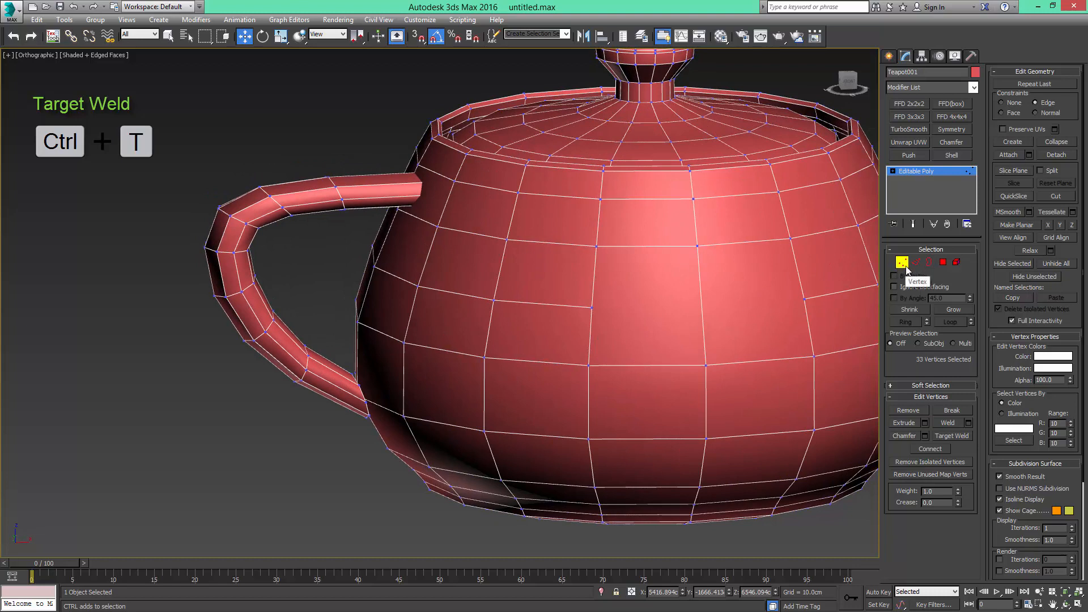
left_click(593, 309)
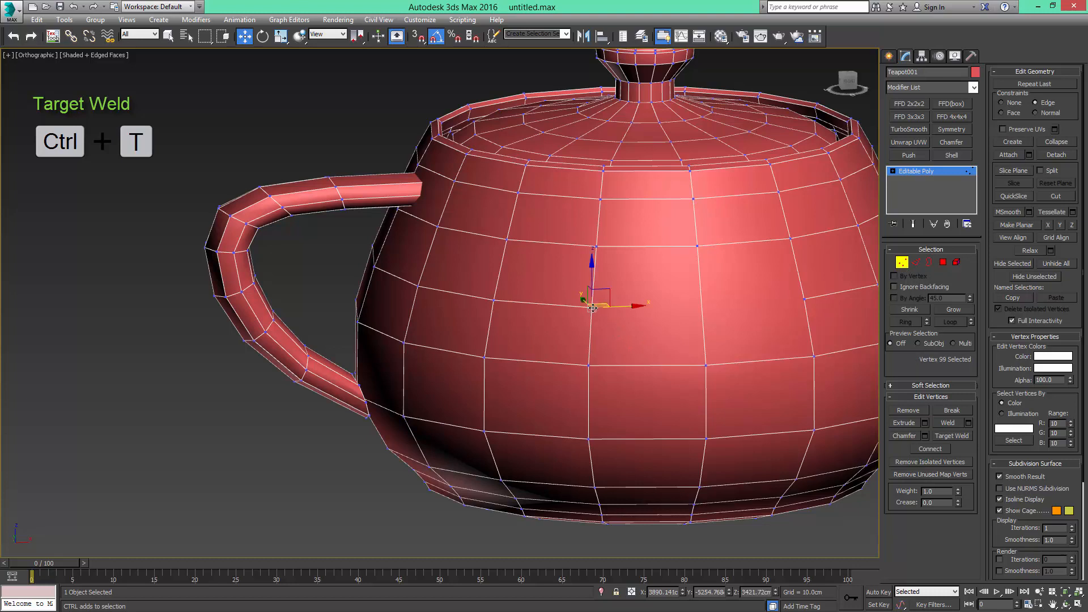
key("ctrl+t")
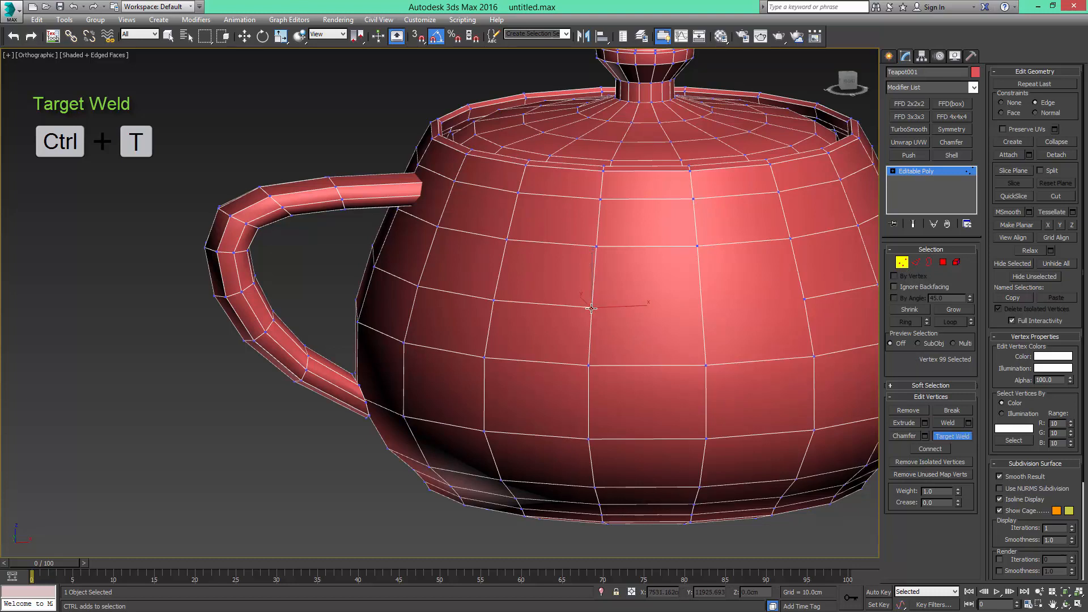
left_click(596, 247)
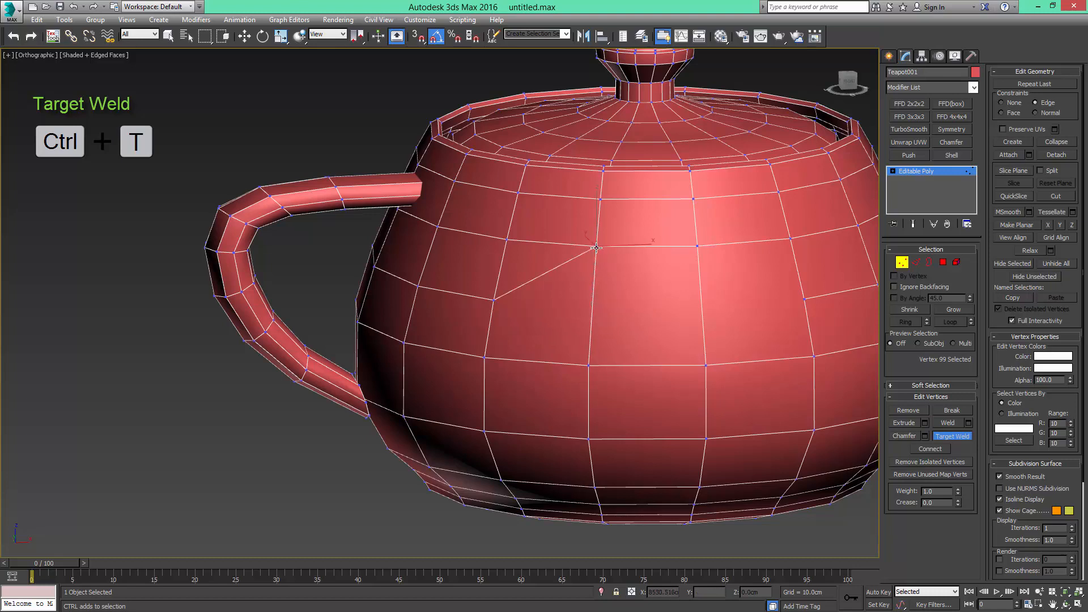
Target weld the next two vertices of that row toward the handle to the vertices directly above them
left_click(494, 300)
left_click(507, 240)
left_click(418, 286)
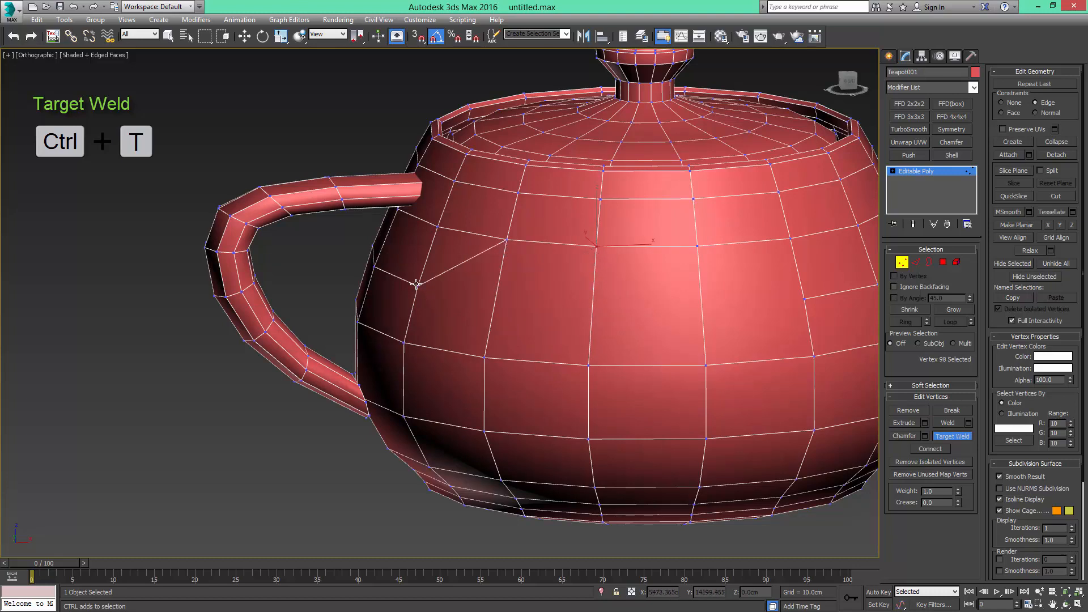
left_click(438, 227)
Target weld three neighbouring vertices on the other side of the body to the vertices directly below them
scroll(504, 305, "down", 2)
middle_click_drag(504, 306, 583, 352, "alt")
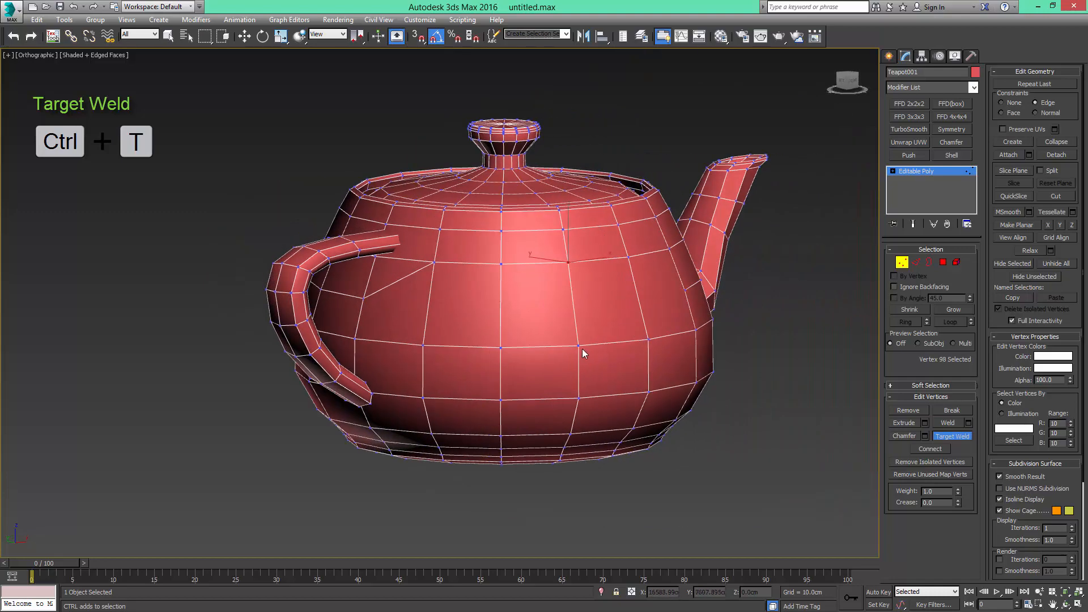
left_click(579, 398)
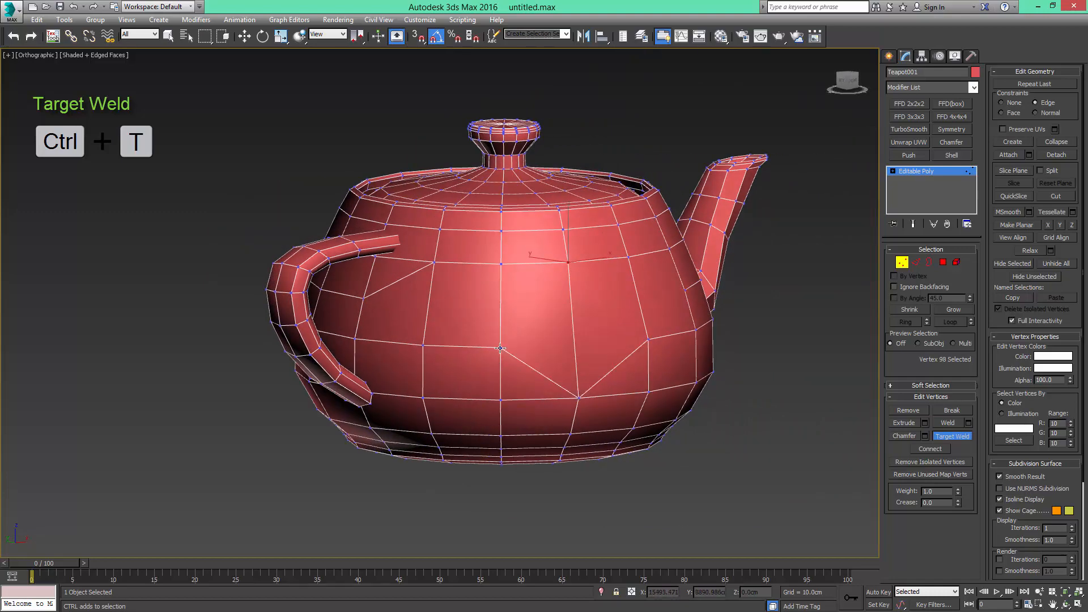
left_click(501, 399)
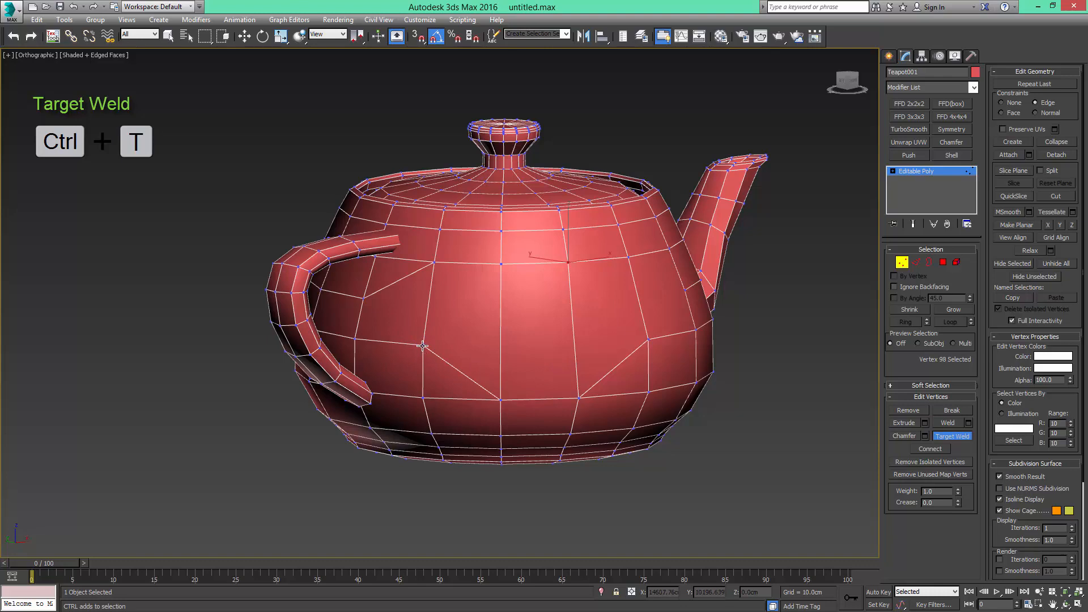
left_click(424, 397)
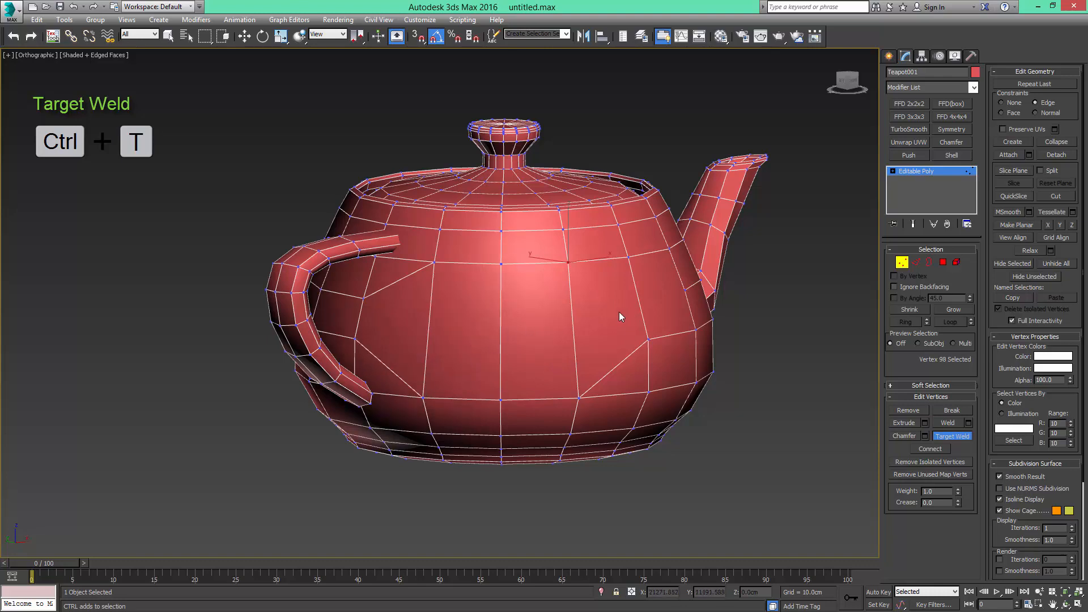
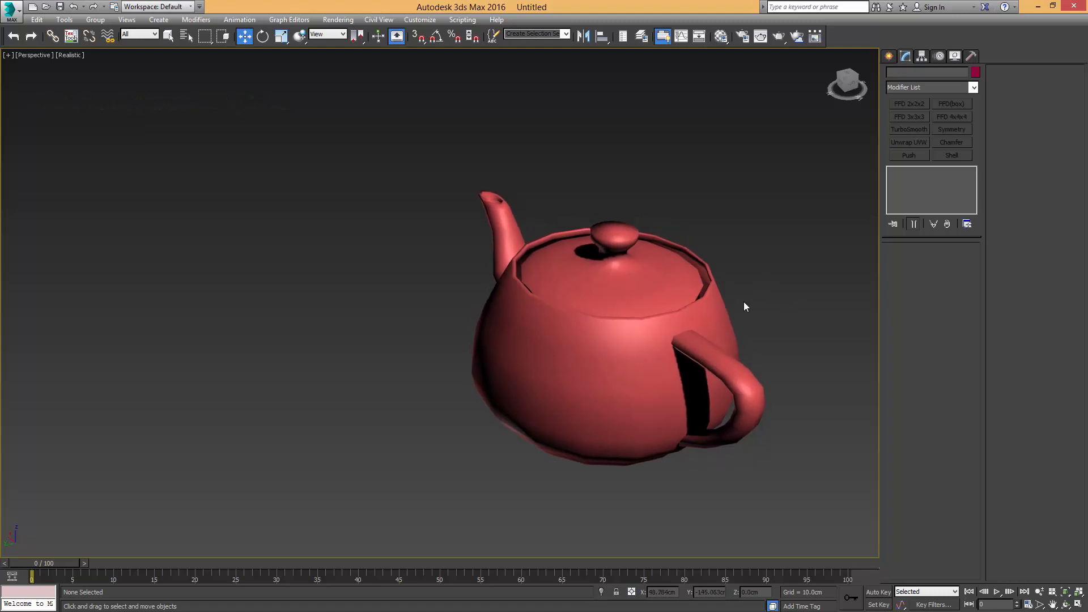
Select the teapot in the Perspective view and display its edged faces
scroll(731, 298, "up", 4)
left_click(688, 287)
middle_click_drag(688, 288, 717, 295, "alt")
scroll(705, 287, "up", 3)
scroll(705, 287, "down", 3)
scroll(705, 287, "up", 4)
key("F4")
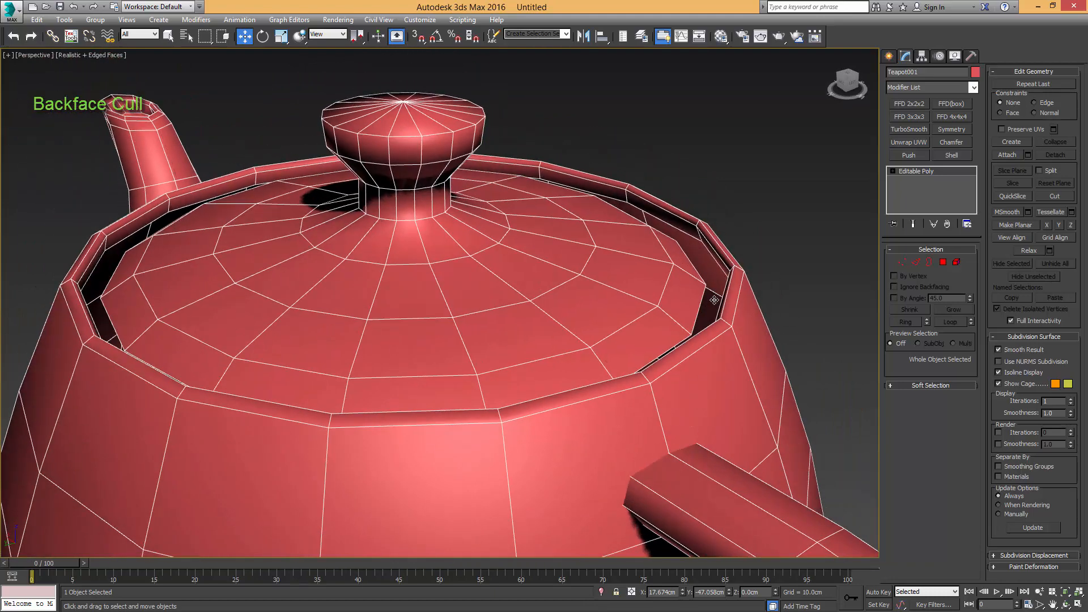
scroll(717, 296, "down", 4)
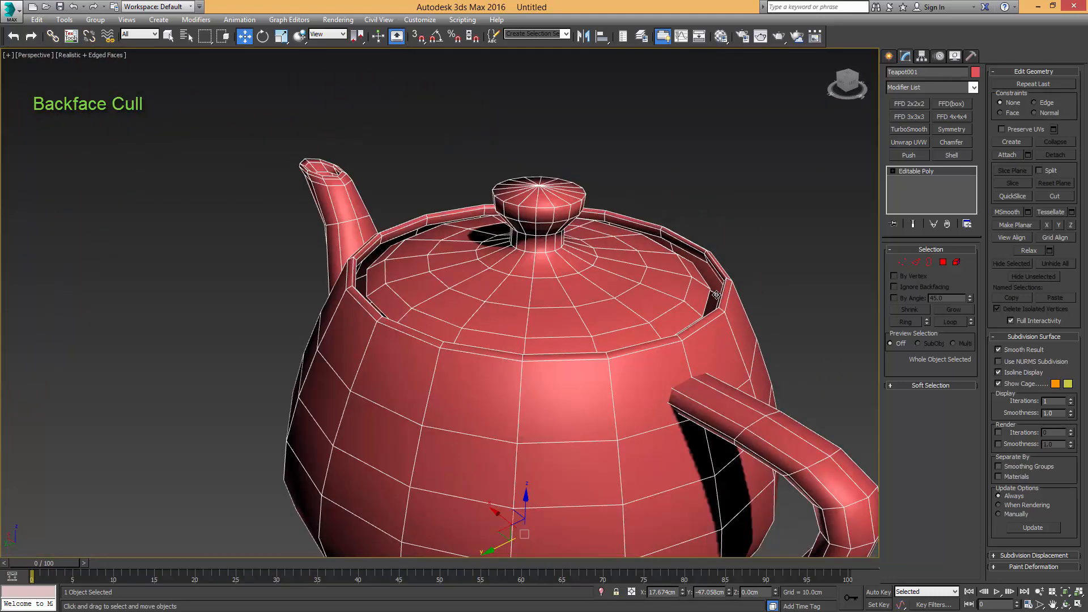
Turn on Backface Cull in the teapot's object properties
right_click(712, 291)
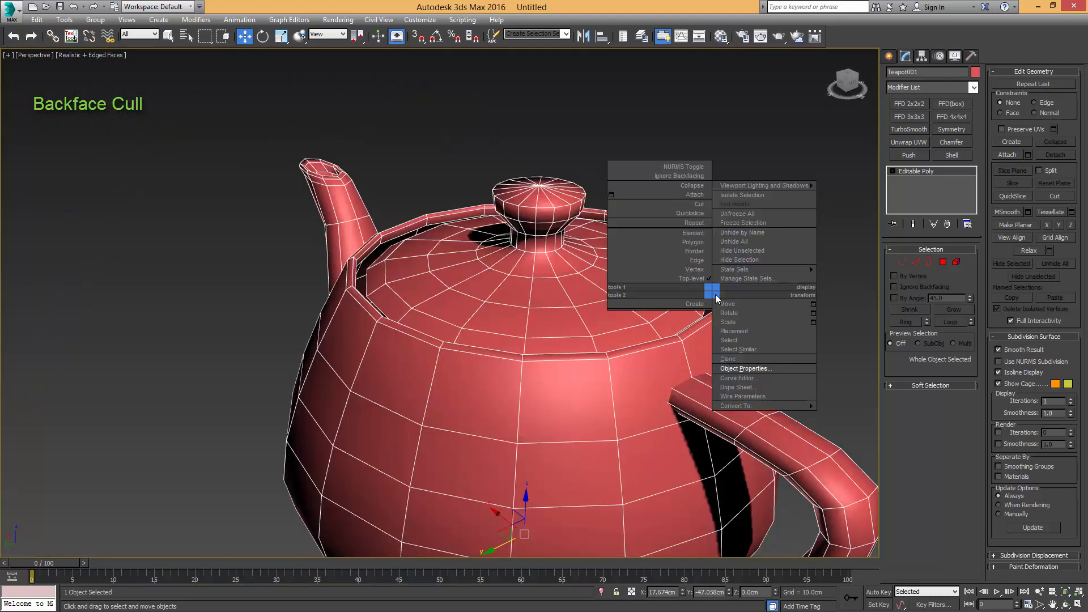
left_click(752, 370)
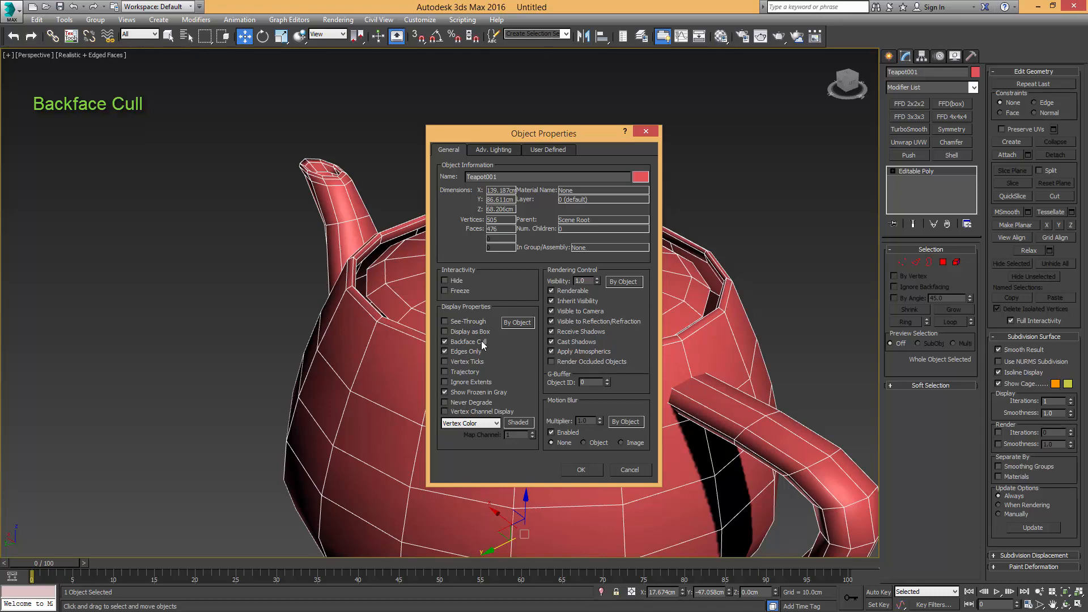
left_click(579, 470)
middle_click_drag(638, 406, 645, 371, "alt")
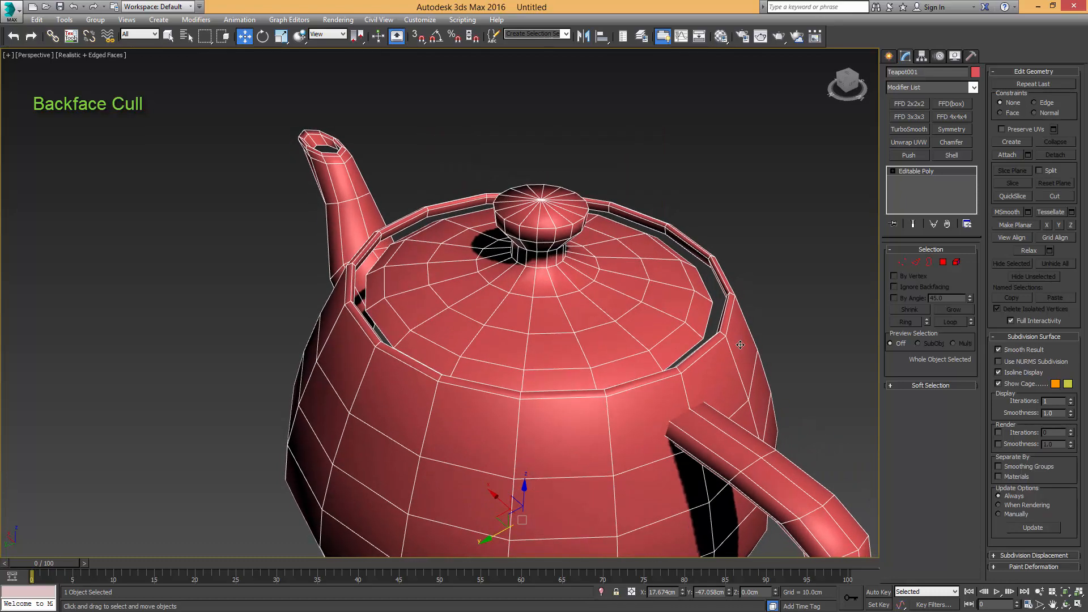
scroll(725, 351, "up", 4)
scroll(725, 351, "up", 2)
scroll(724, 351, "down", 5)
Select the teapot's body element to inspect its rim and return to object level
mouse_move(725, 351)
middle_mouse_down("alt")
mouse_move(731, 324)
mouse_move(729, 342)
middle_mouse_up("alt")
scroll(730, 342, "up", 6)
key("5")
left_click(724, 330)
scroll(724, 329, "down", 6)
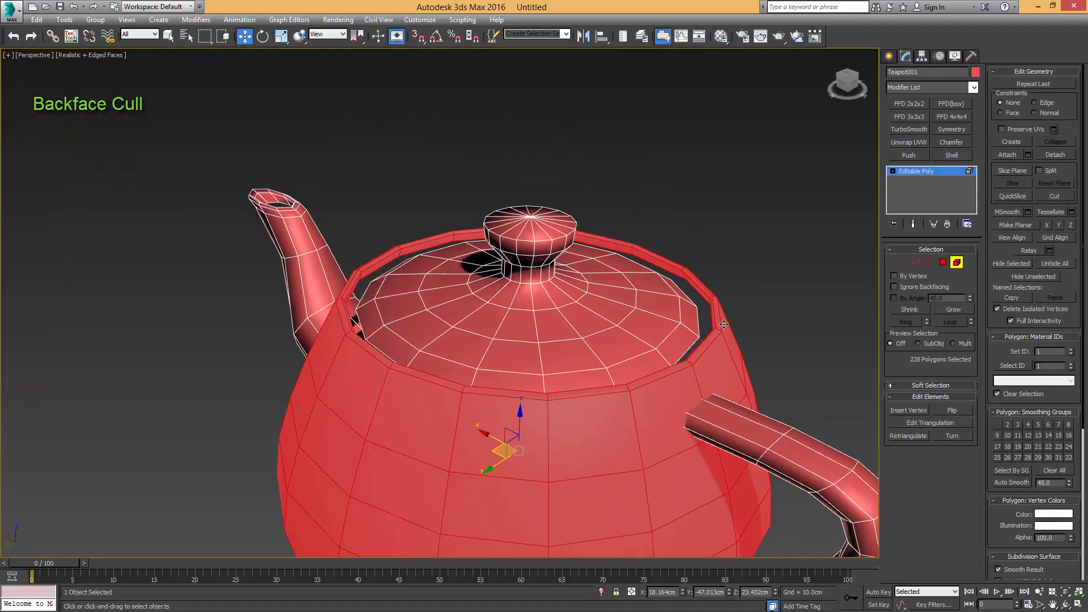
scroll(698, 310, "up", 3)
scroll(695, 312, "down", 2)
key("5")
scroll(694, 312, "down", 4)
middle_click_drag(694, 307, 693, 318, "alt")
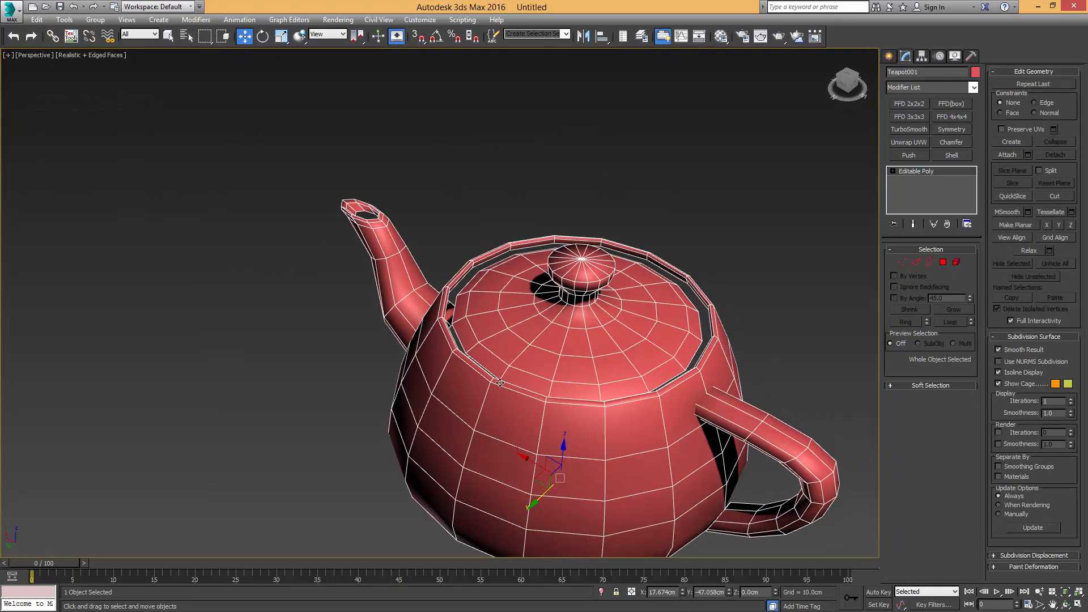
Select the open border at the teapot body's rim, pull new polygons downward from it and return to object level
middle_click_drag(515, 363, 659, 294, "alt")
scroll(643, 307, "up", 3)
key("3")
left_click(728, 284)
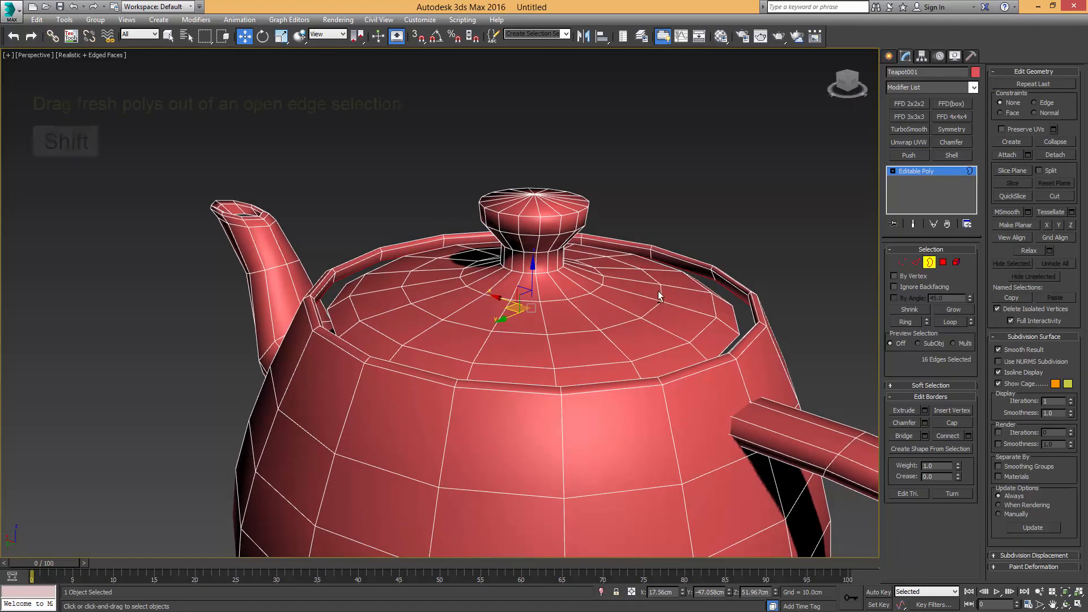
left_click_drag(534, 286, 538, 306, "shift")
middle_click_drag(538, 306, 676, 277, "alt")
key("2")
key("2")
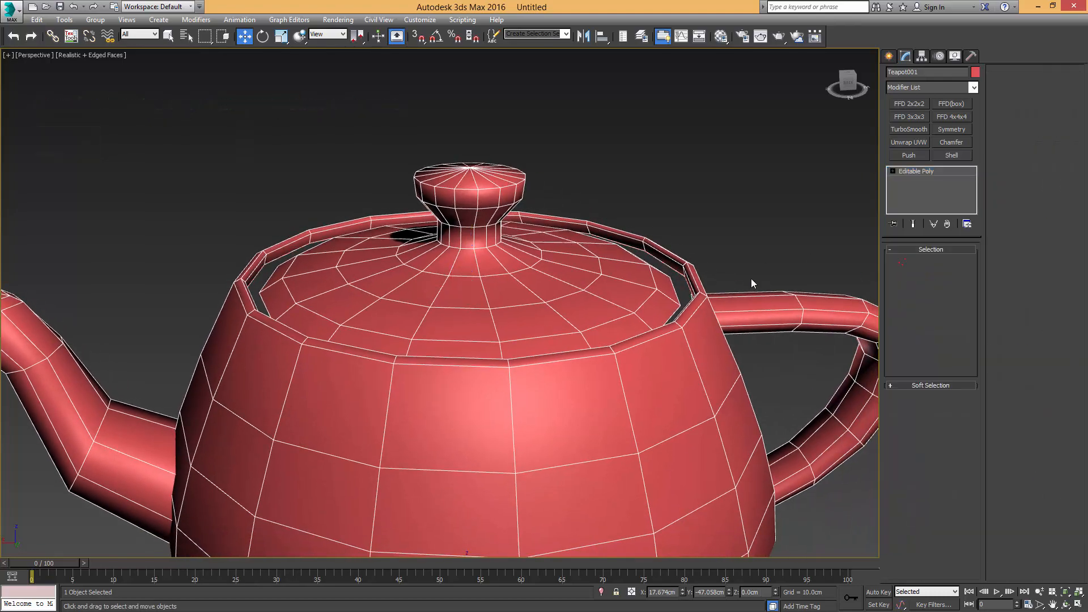
Mirror the teapot across the X axis as a copy with 0.0 cm offset
middle_click_drag(750, 278, 728, 283, "alt")
middle_click_drag(637, 342, 635, 288)
scroll(669, 290, "down", 5)
scroll(595, 315, "down", 2)
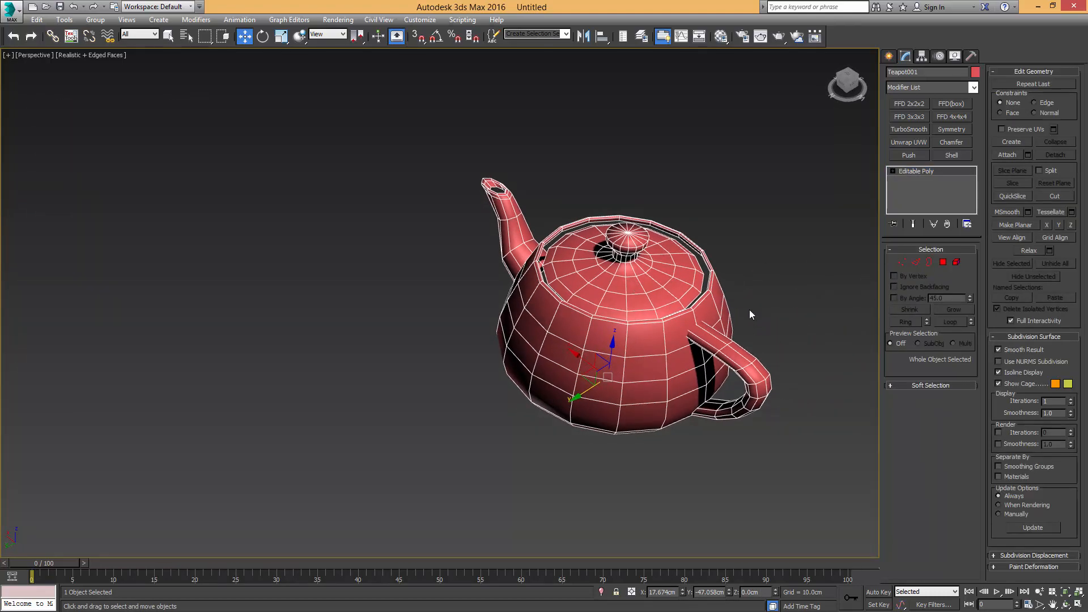
middle_click_drag(629, 346, 699, 316)
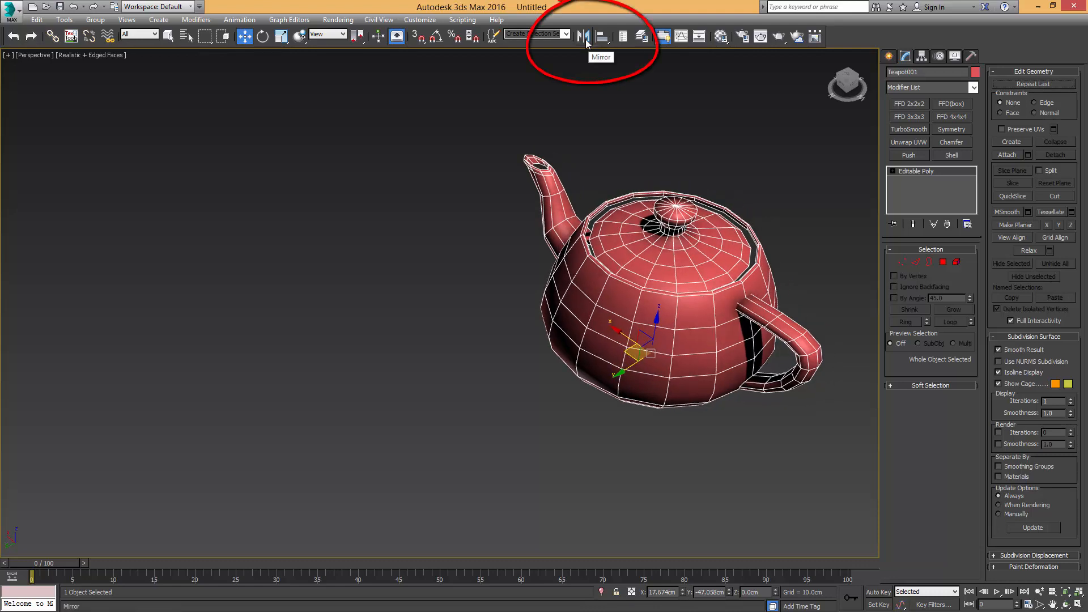
left_click(584, 39)
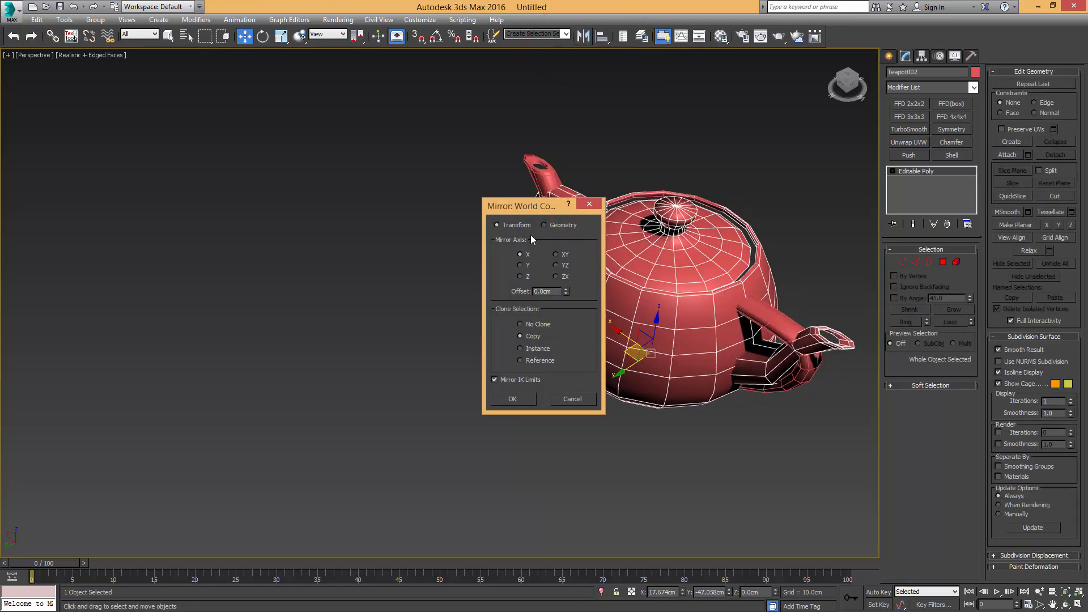
left_click_drag(532, 209, 651, 267)
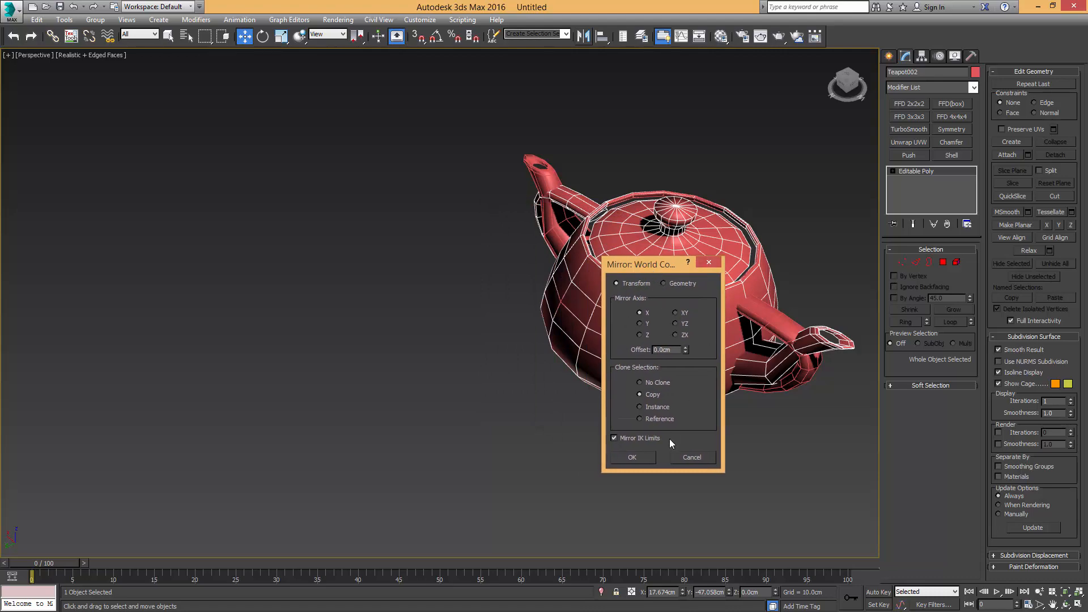
left_click(643, 457)
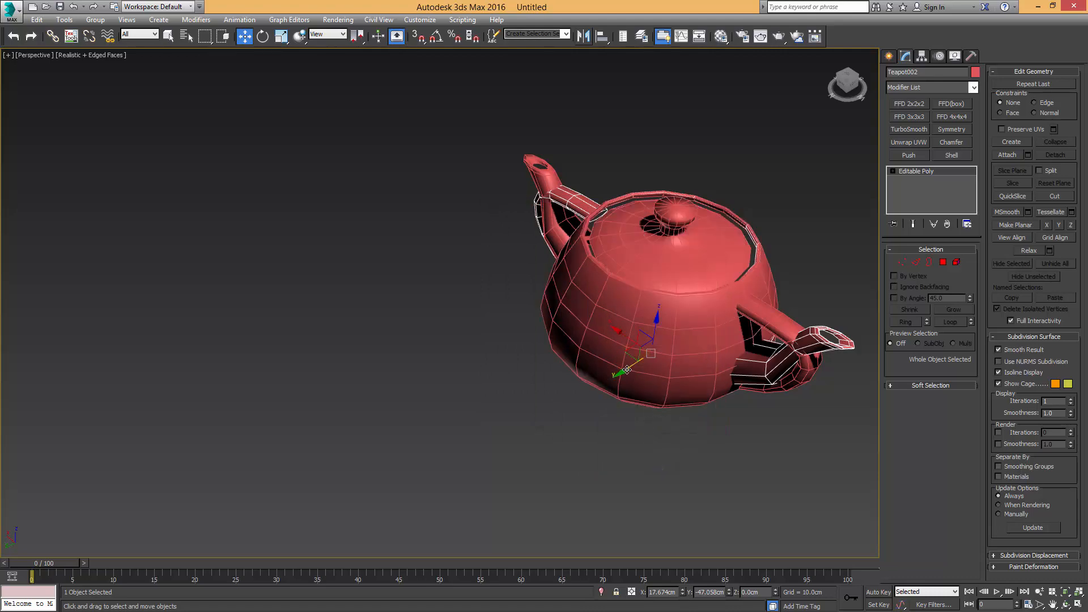
Move the mirrored teapot along the Y axis to about 65.8 cm, clear of the original
left_click_drag(552, 387, 388, 342)
middle_click_drag(388, 342, 389, 300)
middle_click_drag(483, 337, 458, 325, "alt")
middle_click_drag(457, 325, 447, 355)
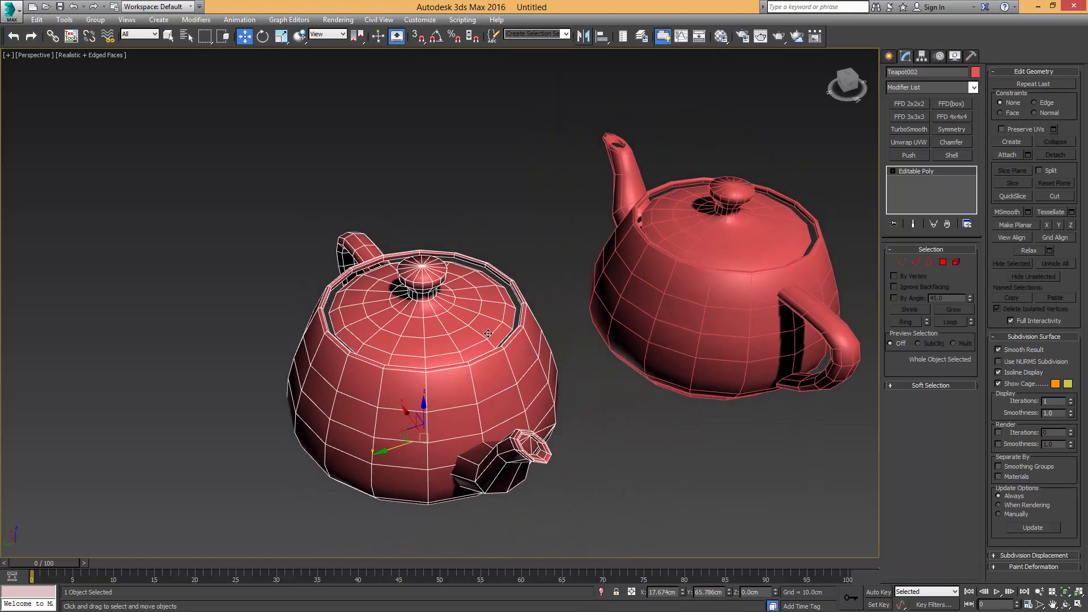
Select the mirrored teapot and reset its XForm
left_click(654, 313, "ctrl")
middle_click_drag(512, 321, 634, 297, "alt")
left_click(658, 292)
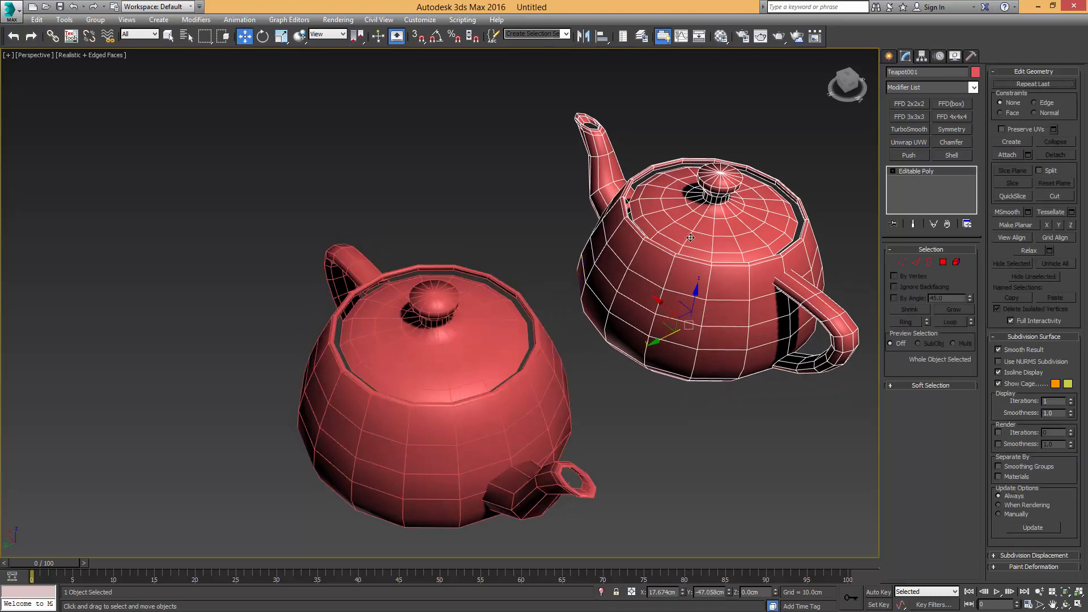
middle_click_drag(691, 241, 641, 258, "alt")
left_click(497, 313)
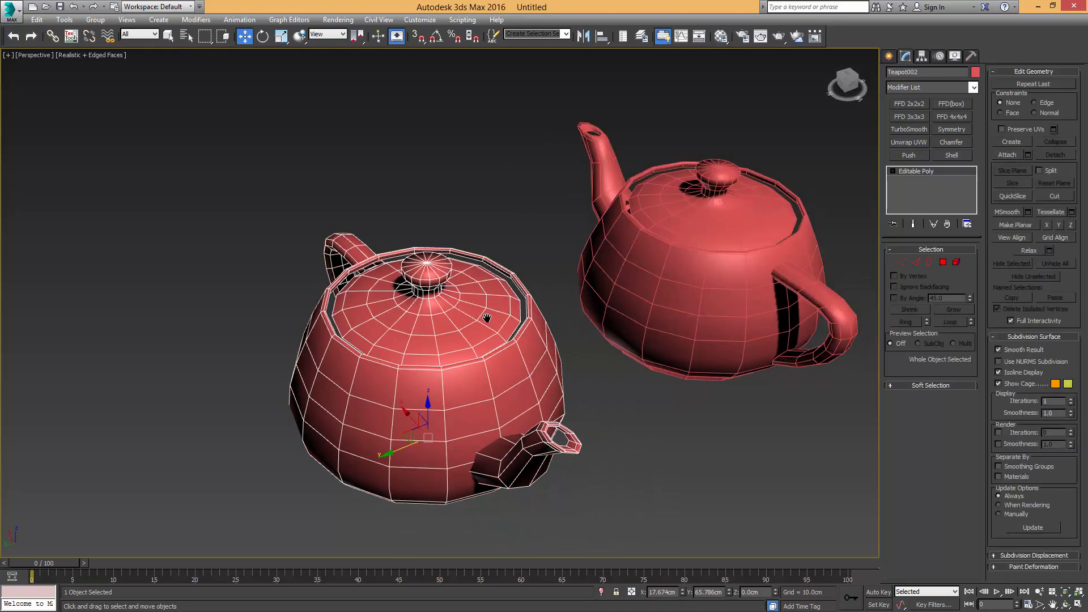
middle_click_drag(486, 318, 579, 322, "alt")
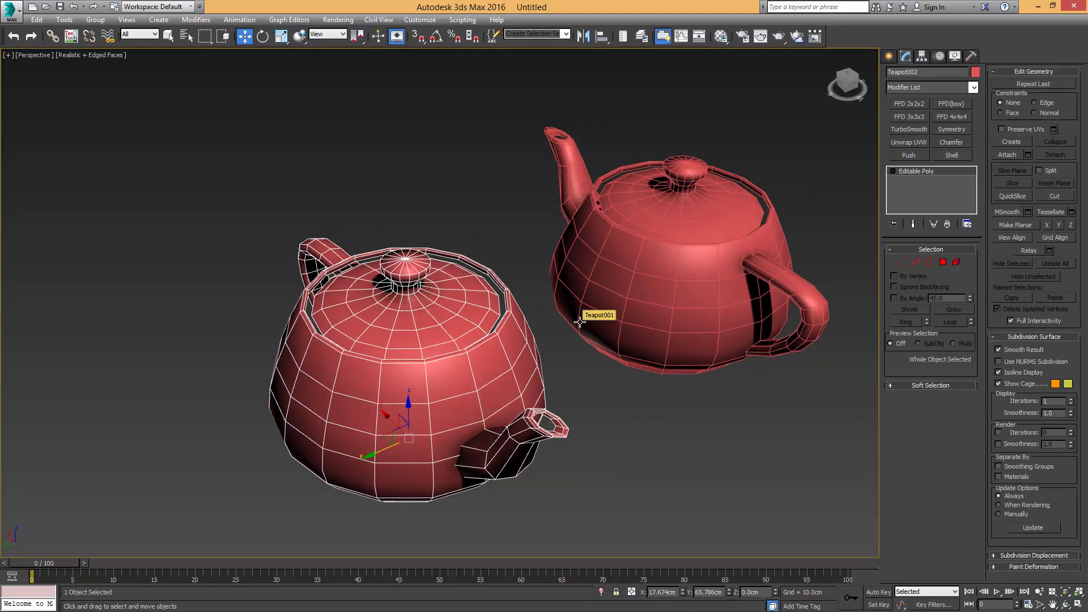
key("plus")
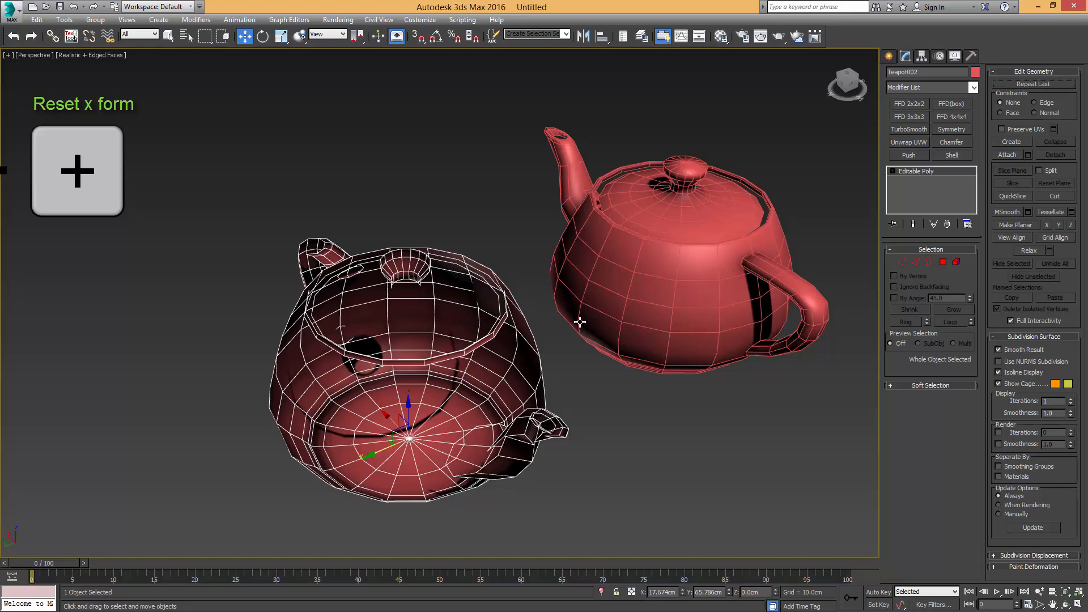
Select all elements of the mirrored teapot, flip their normals and return to object level
mouse_move(566, 355)
middle_mouse_down("alt")
mouse_move(697, 347)
mouse_move(566, 354)
middle_mouse_up("alt")
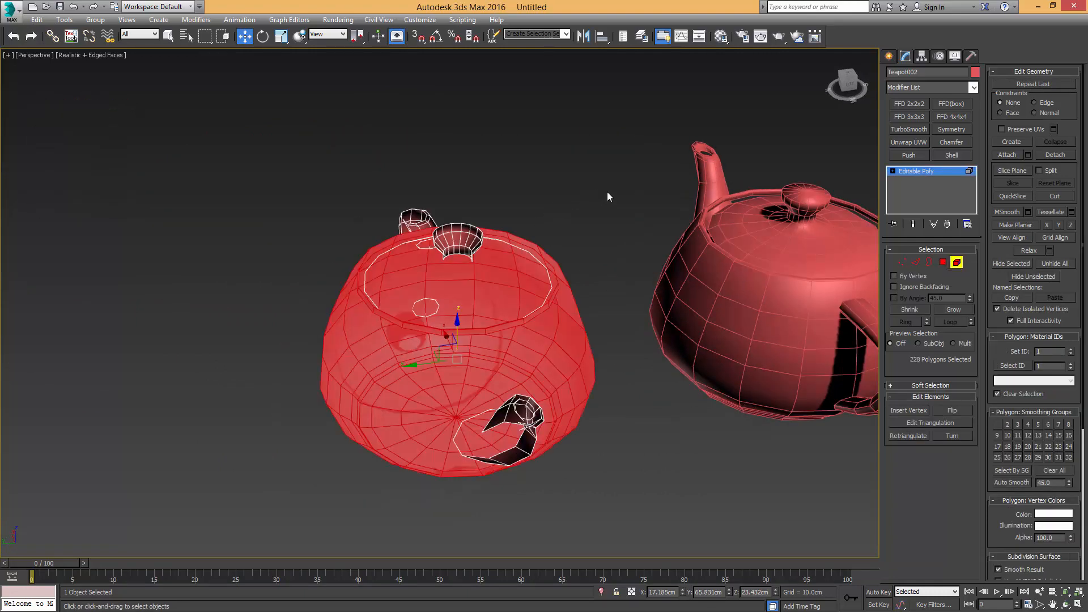
left_click_drag(333, 413, 260, 506)
middle_click_drag(402, 363, 428, 351, "alt")
scroll(428, 351, "up", 3)
middle_click_drag(510, 366, 421, 338)
scroll(421, 339, "down", 2)
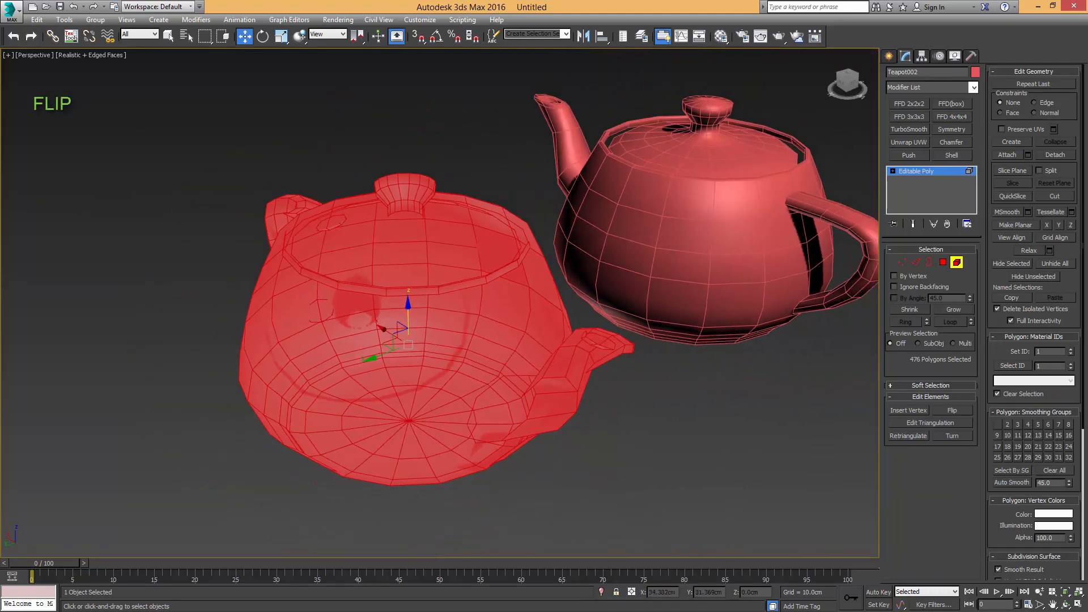
left_click(958, 409)
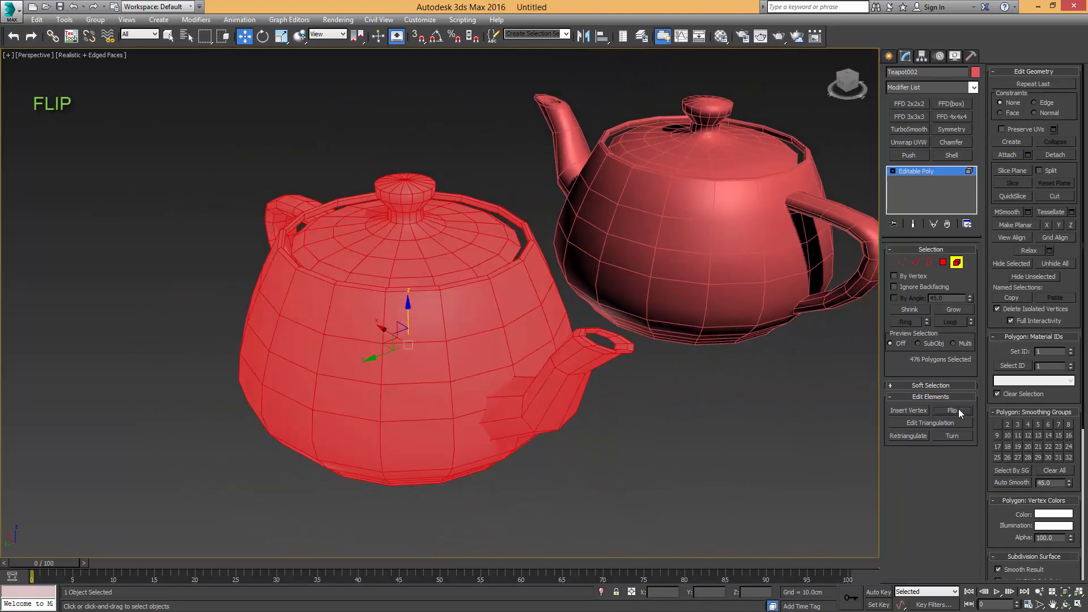
middle_click_drag(702, 342, 688, 359, "alt")
key("4")
Compare the original and mirrored teapots by selecting each in turn, and clear the selection
middle_click_drag(661, 413, 598, 389, "alt")
left_click(558, 359)
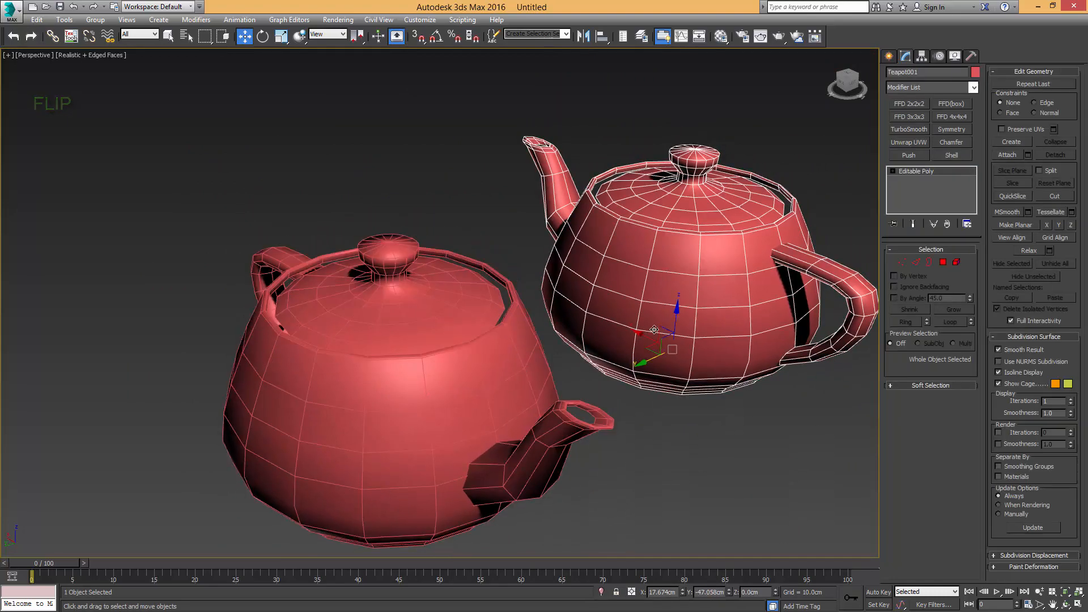
left_click(511, 389)
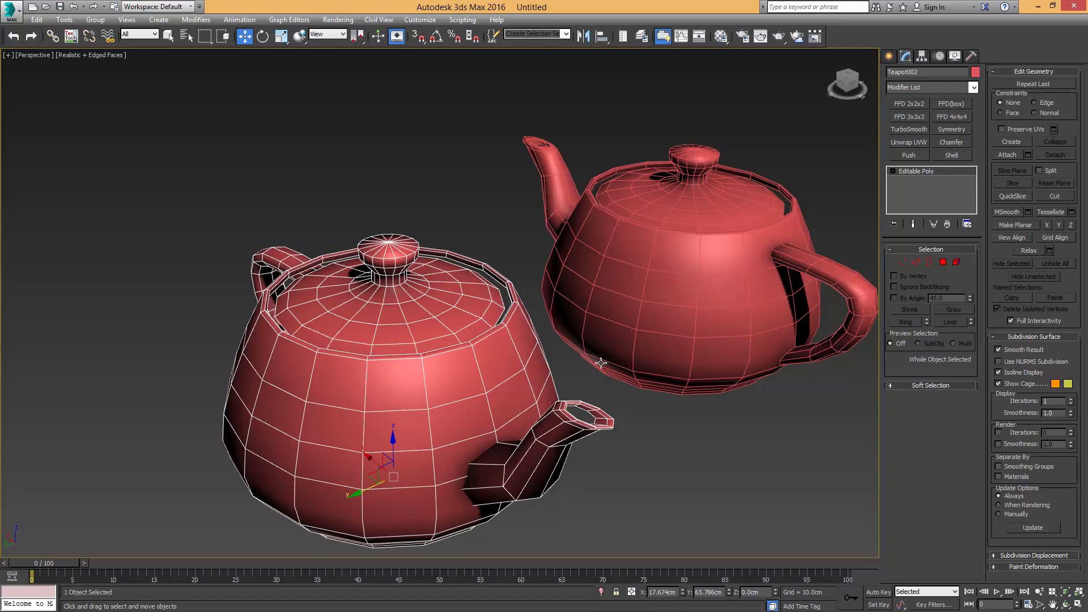
middle_click_drag(602, 362, 624, 406, "alt")
left_click(641, 443)
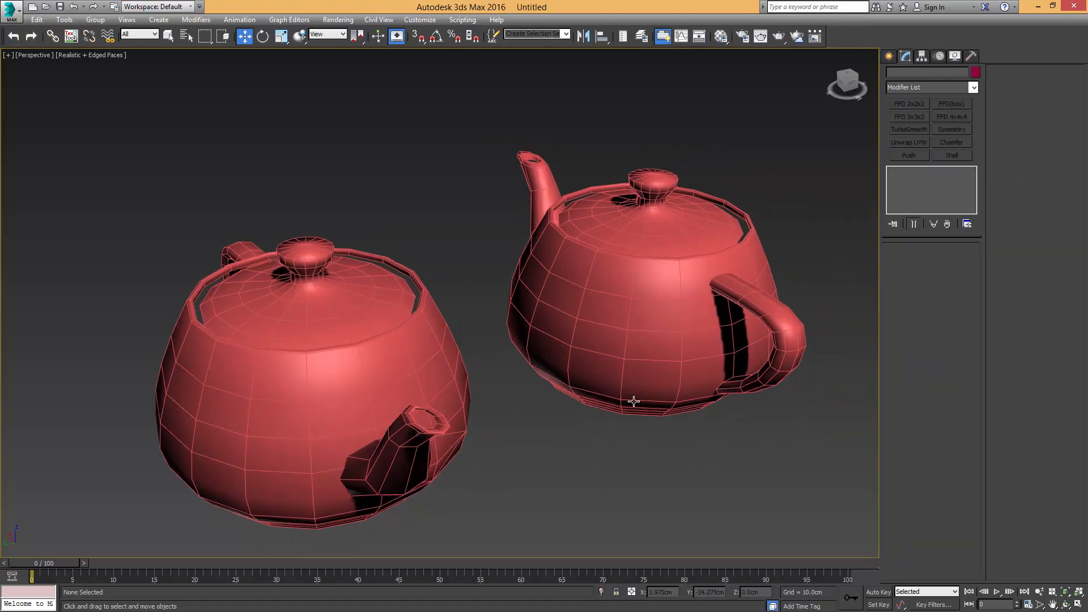
Open the script CR-crAlignPivotToSelection.mcr from the scripts folder in the MAXScript editor
key("o")
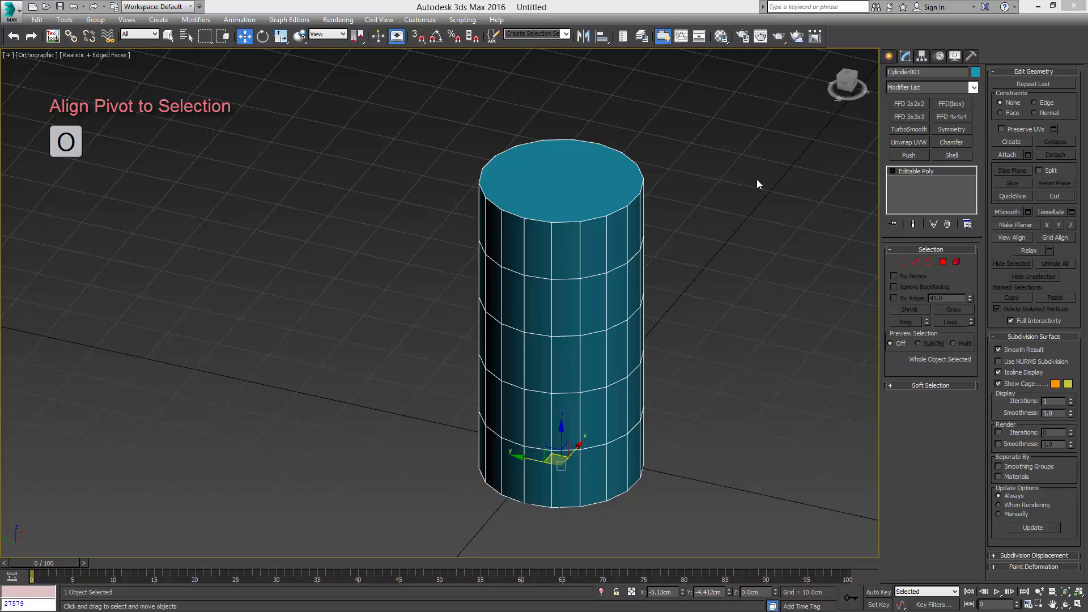
left_click(463, 20)
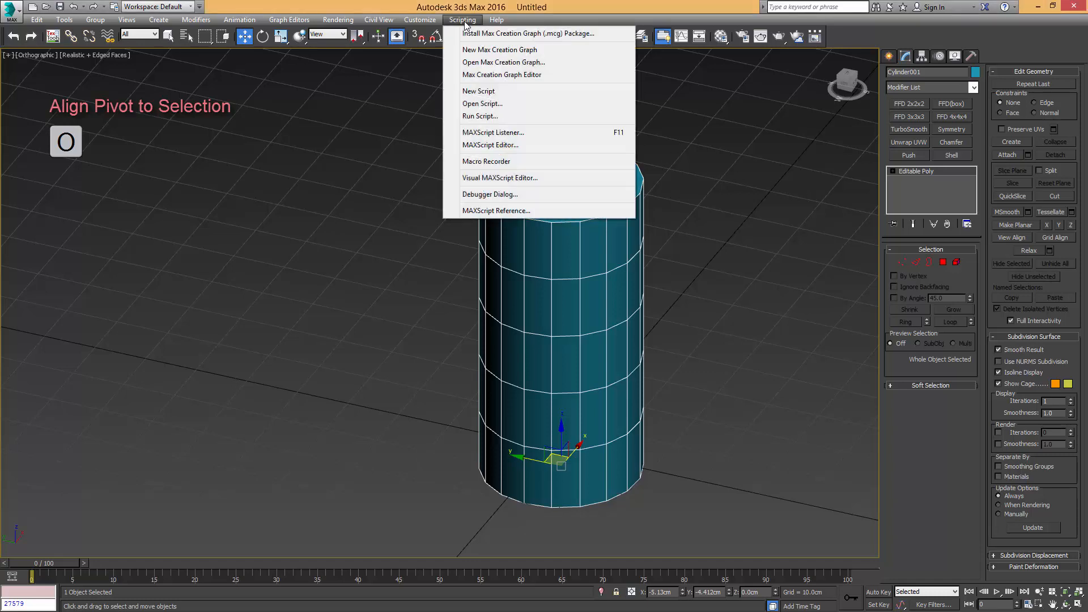
left_click(479, 91)
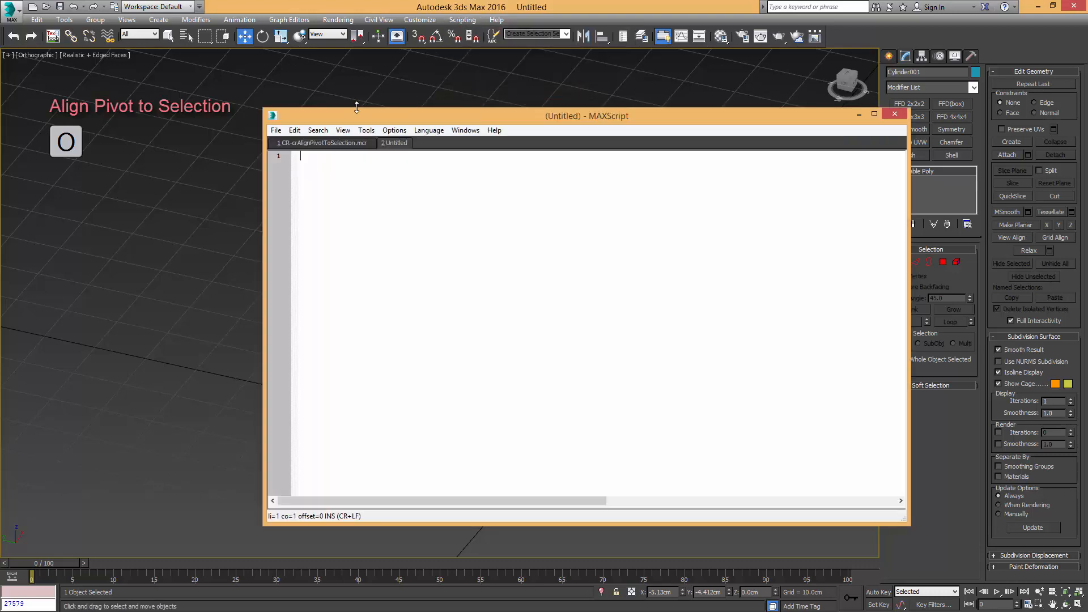
left_click(276, 131)
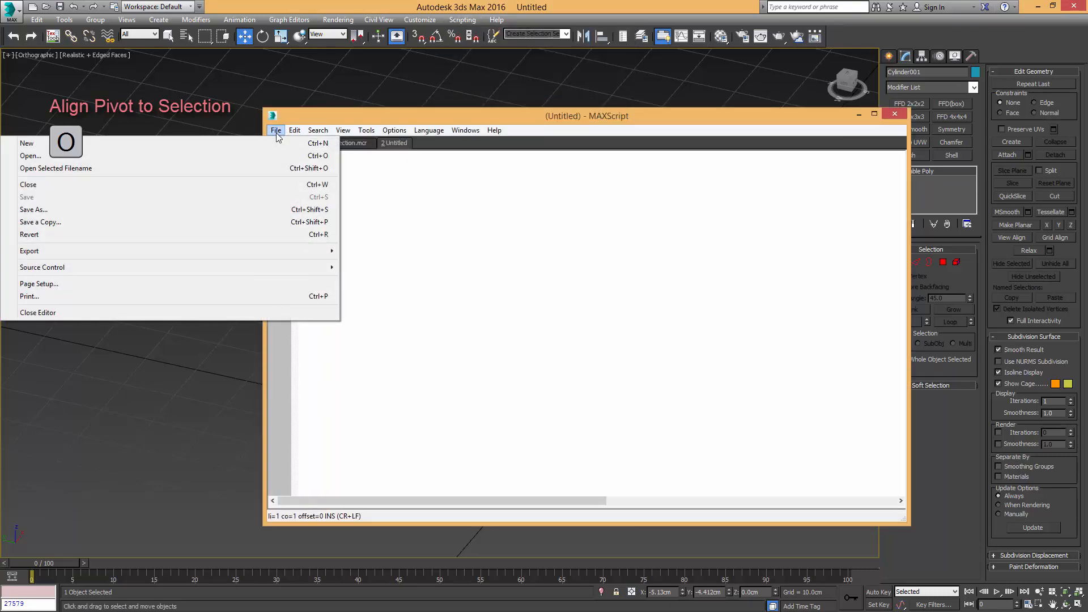
left_click(254, 155)
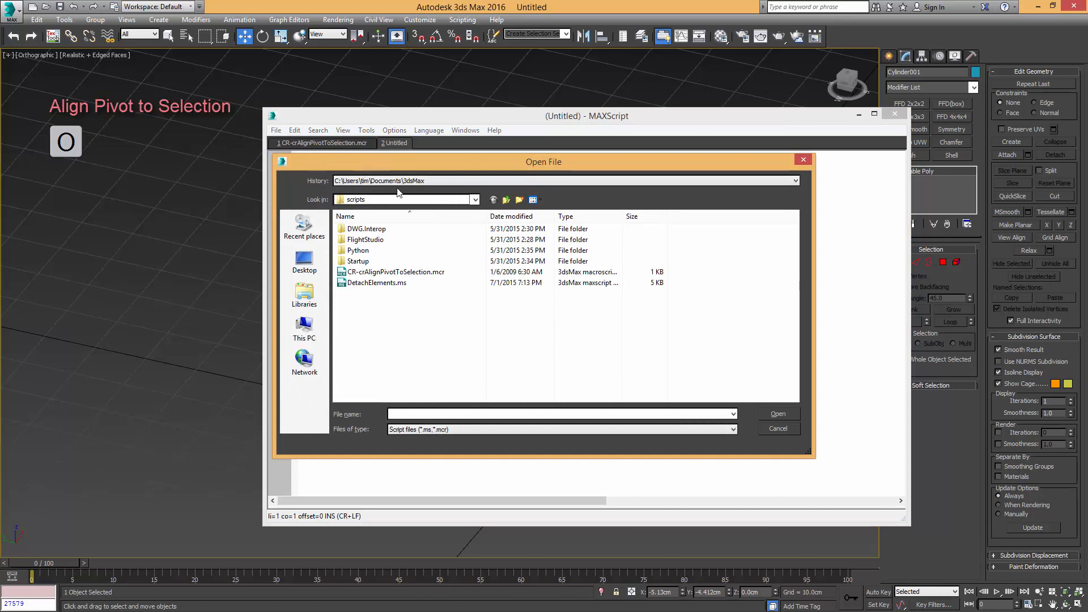
left_click(400, 200)
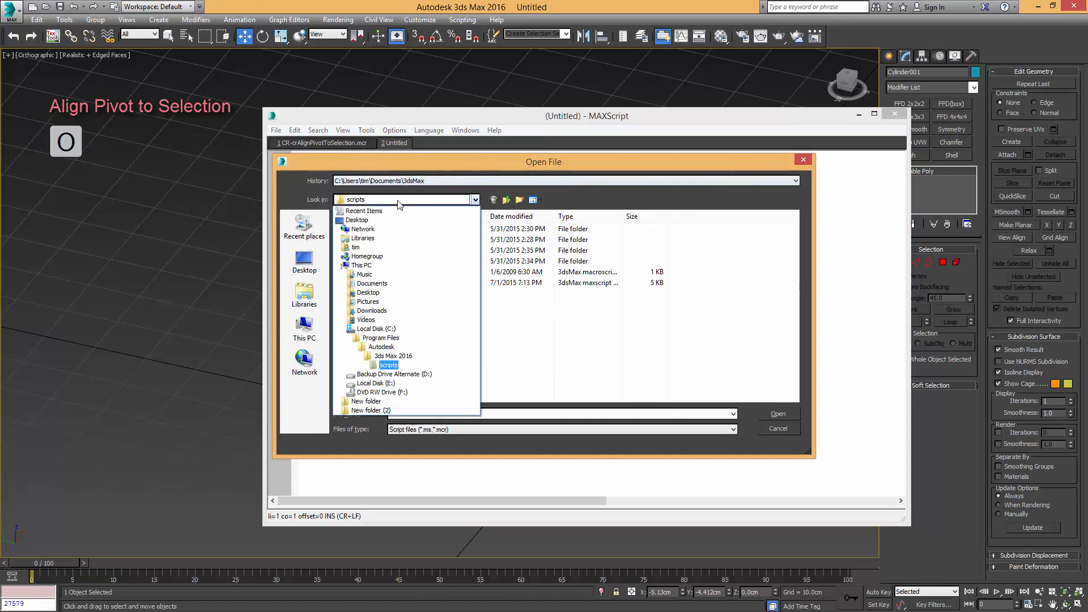
left_click(399, 201)
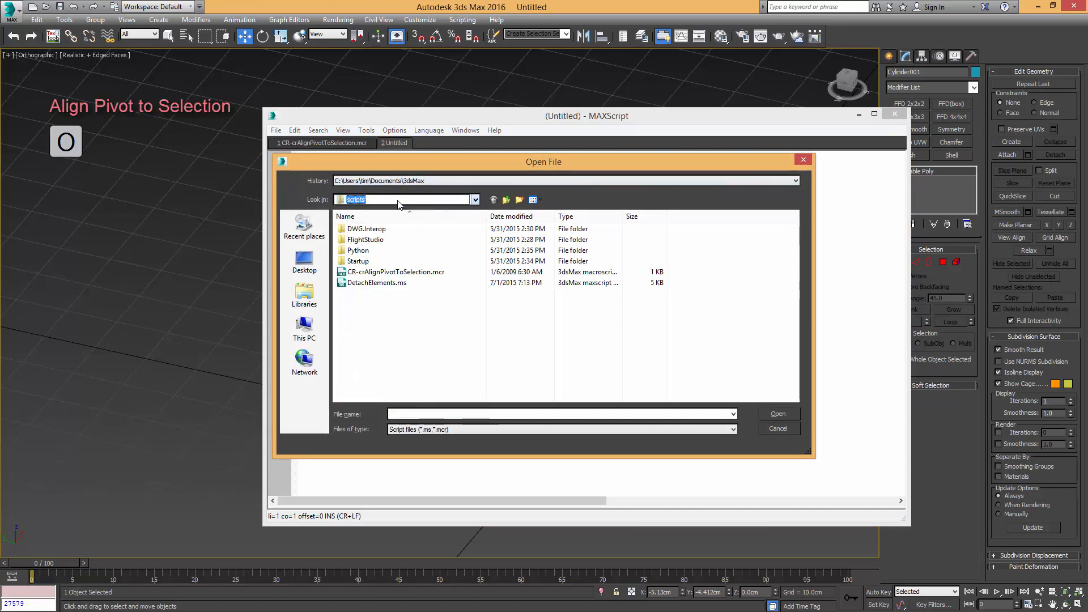
left_click(377, 273)
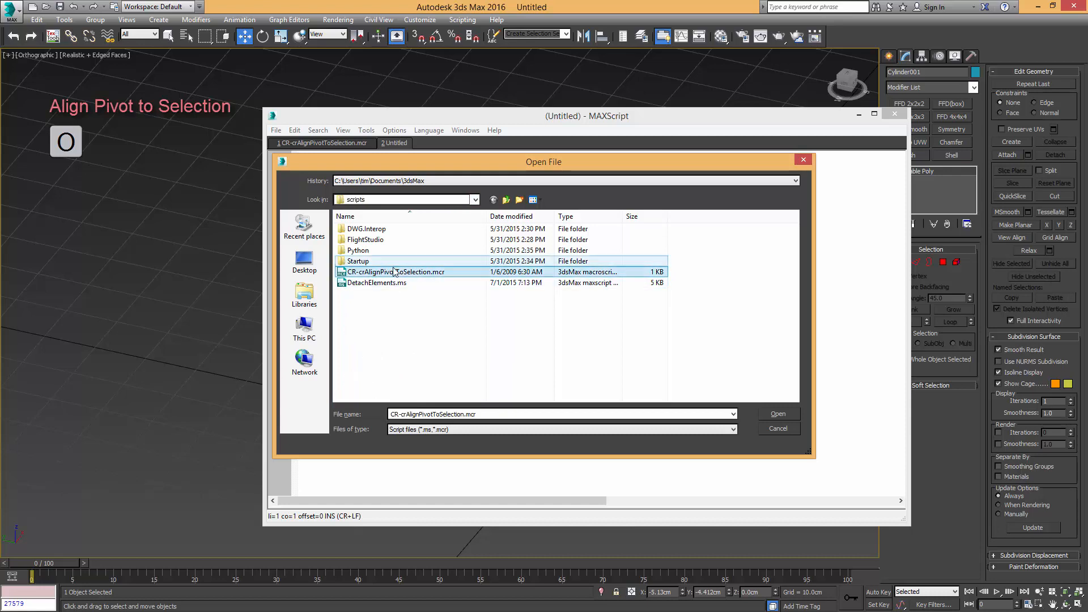
double_click(427, 273)
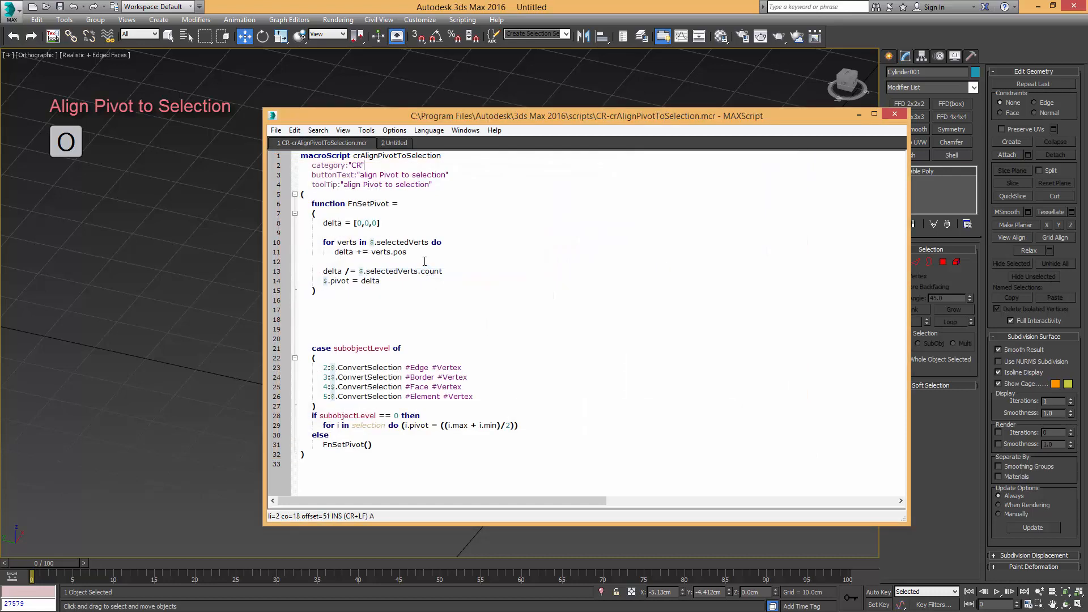
Evaluate the entire script and highlight its button text "align Pivot to selection"
left_click(366, 130)
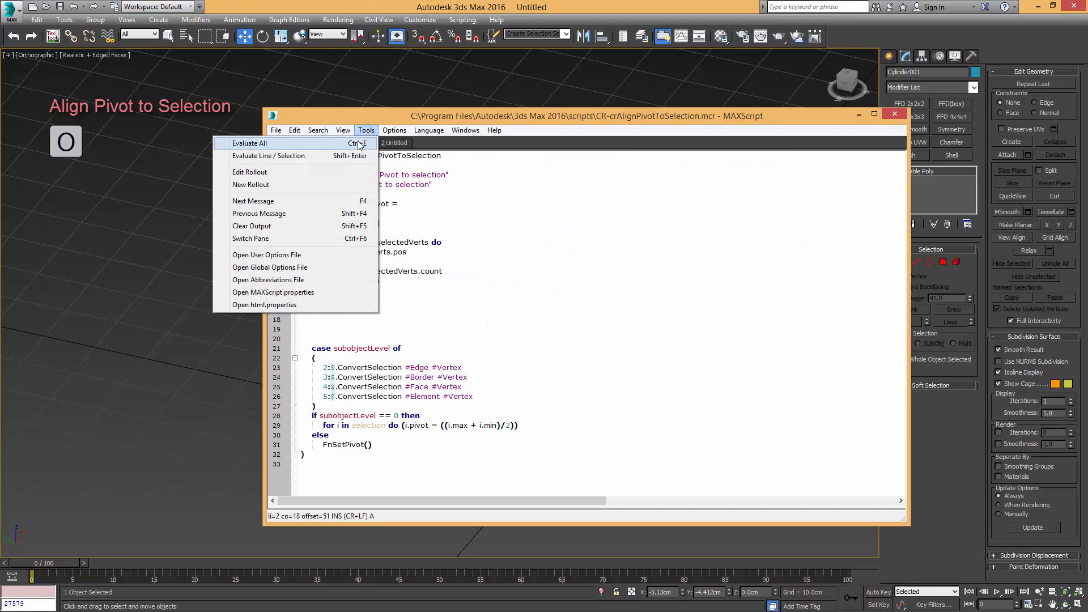
left_click(359, 144)
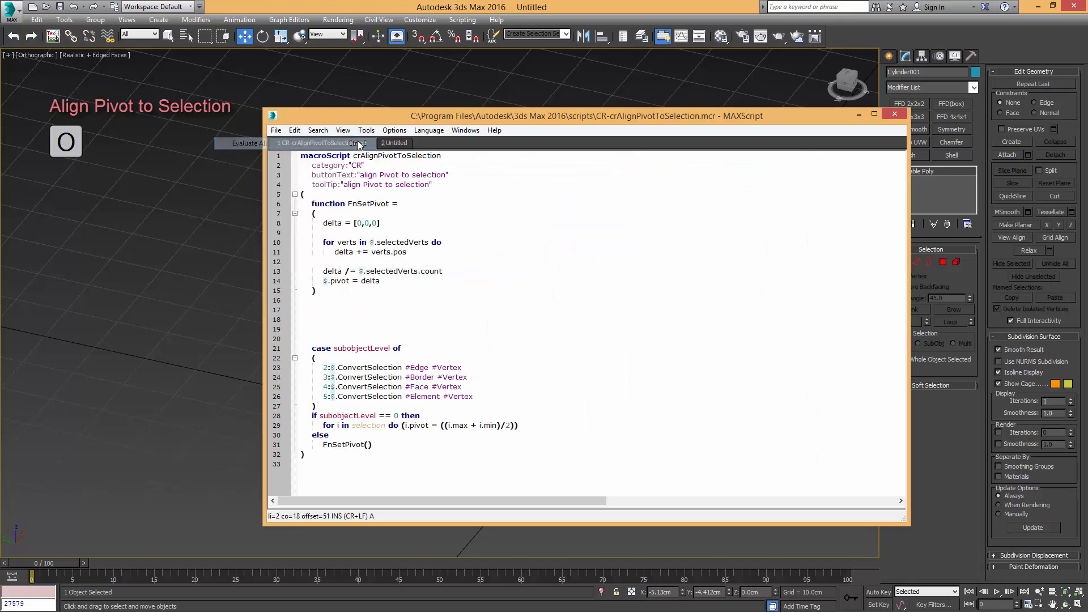
left_click(444, 174)
left_click_drag(445, 174, 369, 174)
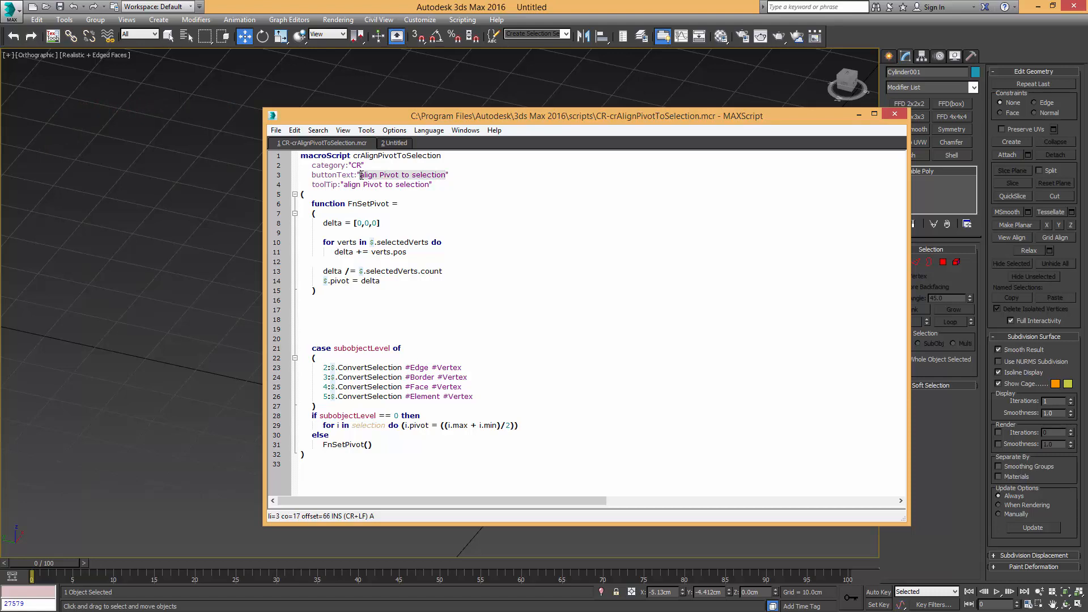
Evaluate the entire align-pivot script once more and close the script editor
left_click(456, 174)
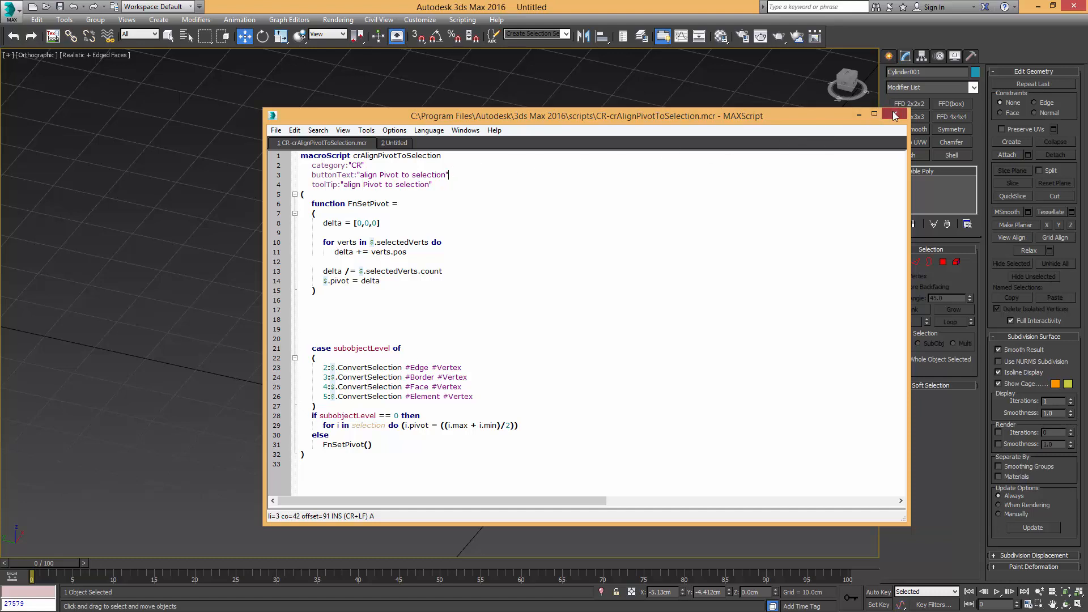
left_click(367, 130)
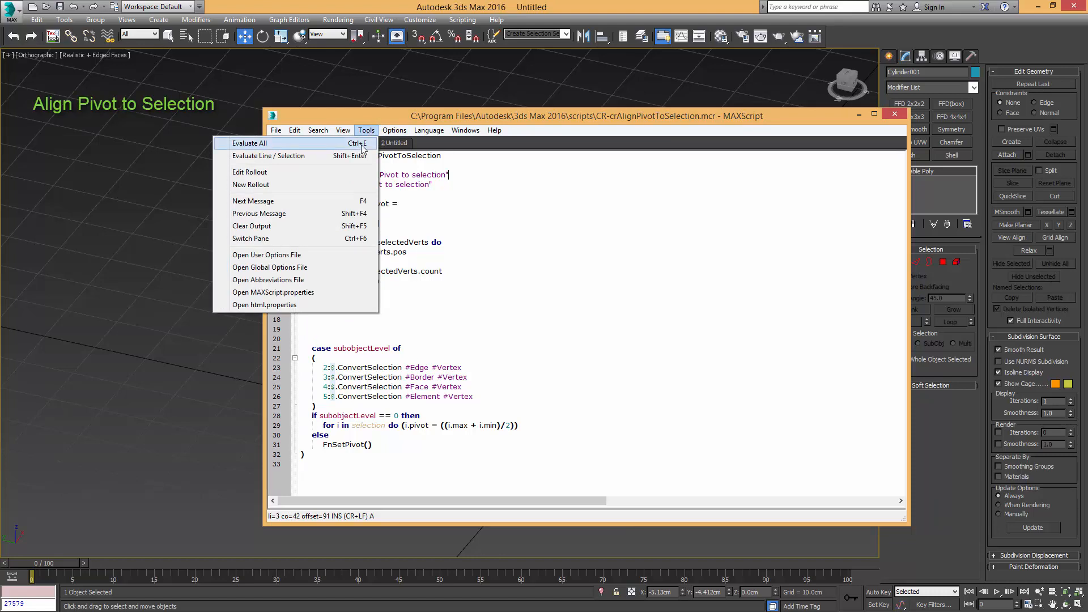
left_click(361, 143)
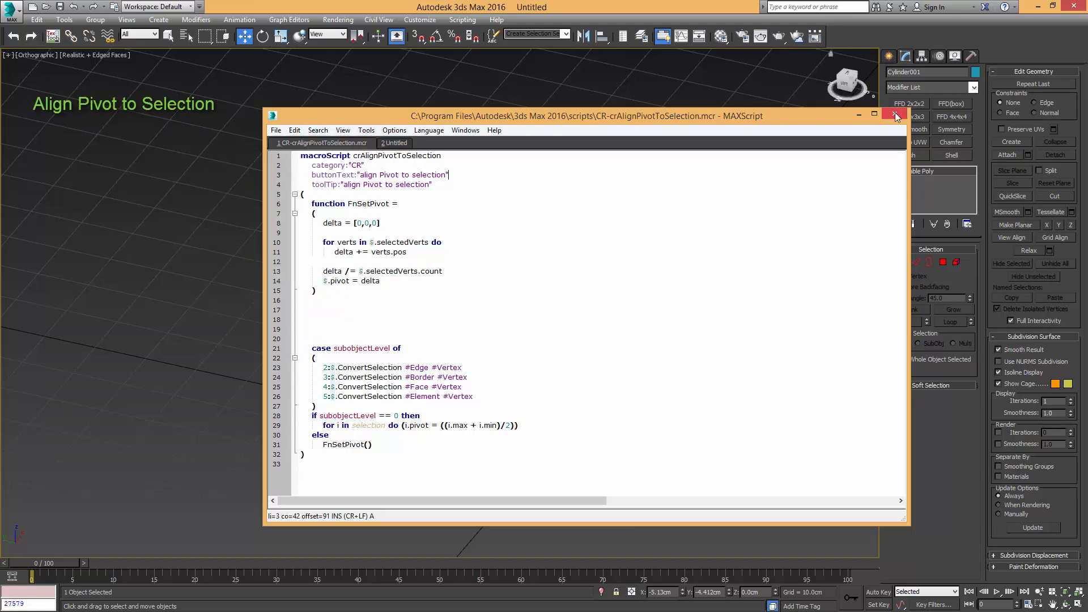
left_click(896, 112)
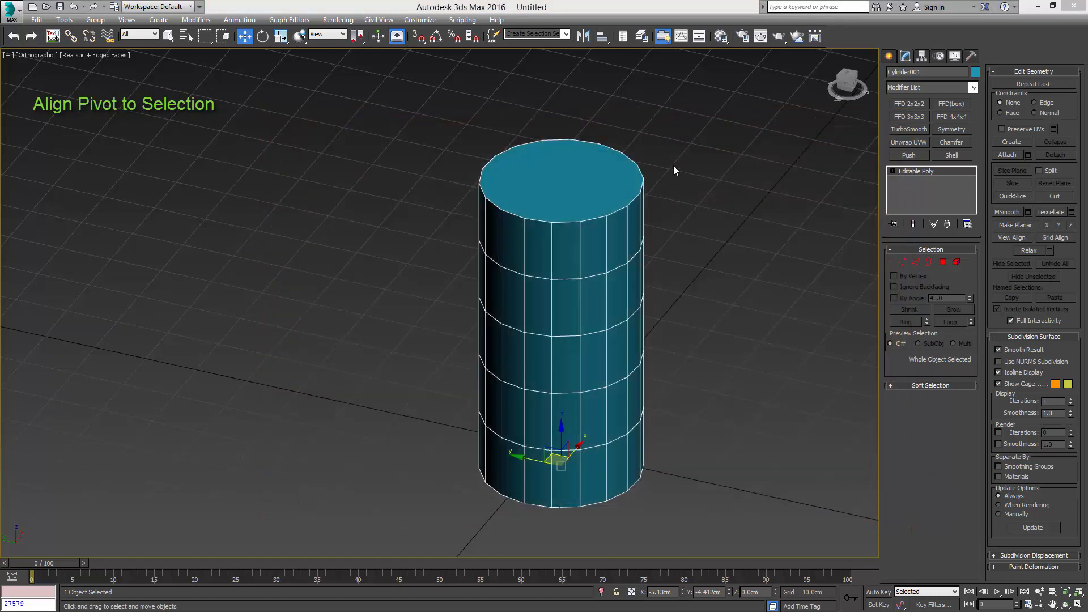
Examine the cylinder and the position of its pivot from above, from the side and up close
mouse_move(599, 233)
middle_mouse_down("alt")
mouse_move(607, 222)
mouse_move(584, 237)
mouse_move(600, 218)
middle_mouse_up("alt")
key("4")
key("4")
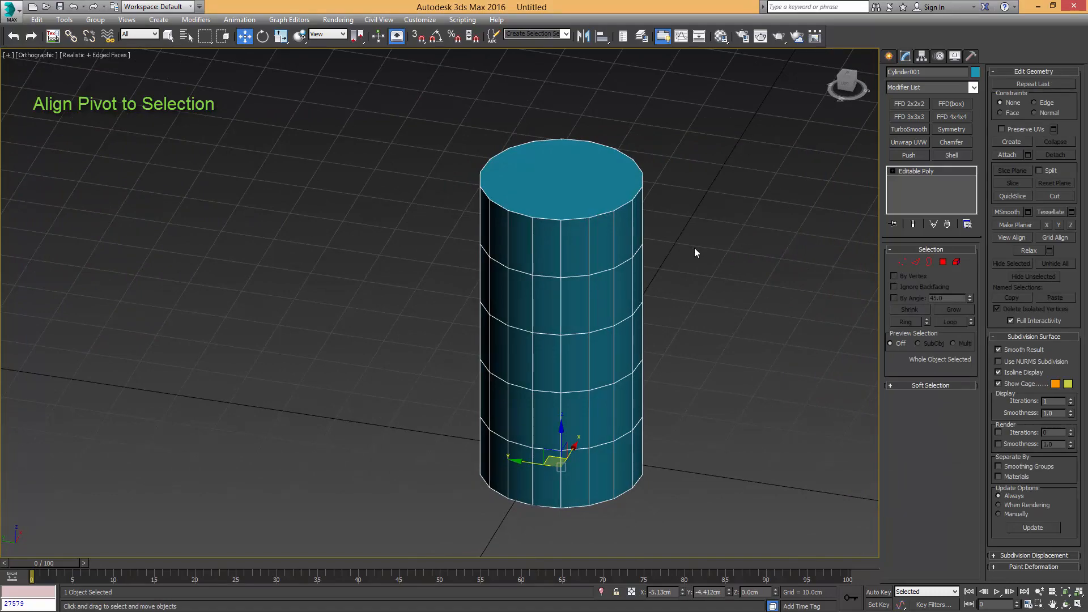
middle_click_drag(658, 237, 682, 278, "alt")
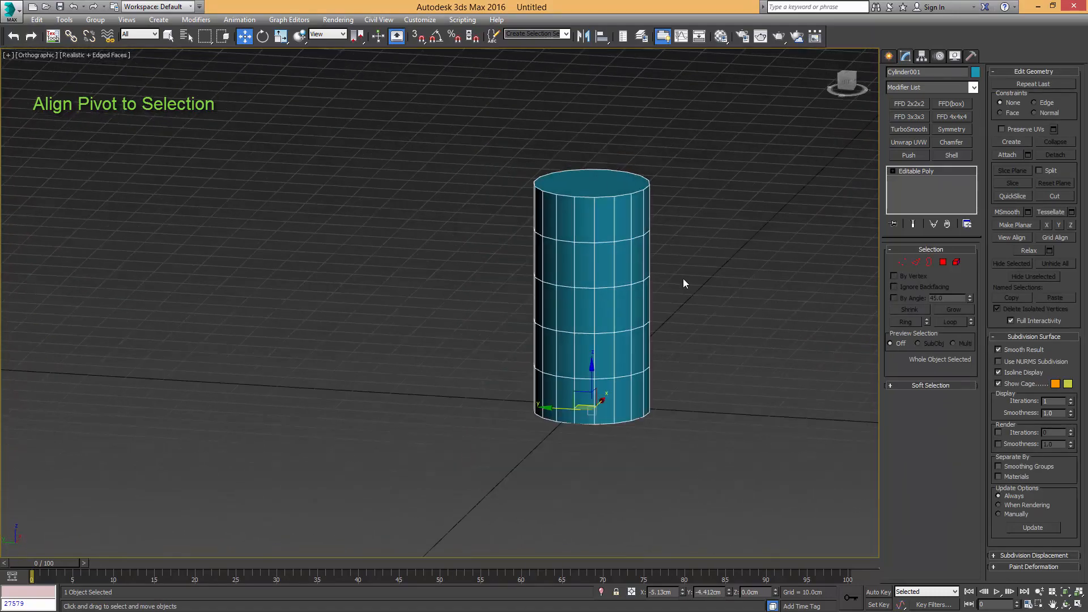
left_click(682, 279)
left_click(601, 347)
middle_click_drag(598, 344, 597, 309, "alt")
scroll(607, 338, "up", 2)
middle_click_drag(587, 414, 611, 391)
scroll(614, 335, "up", 3)
scroll(614, 335, "down", 3)
scroll(624, 306, "up", 2)
scroll(619, 309, "down", 2)
scroll(609, 326, "down", 2)
middle_click_drag(609, 320, 611, 383, "alt")
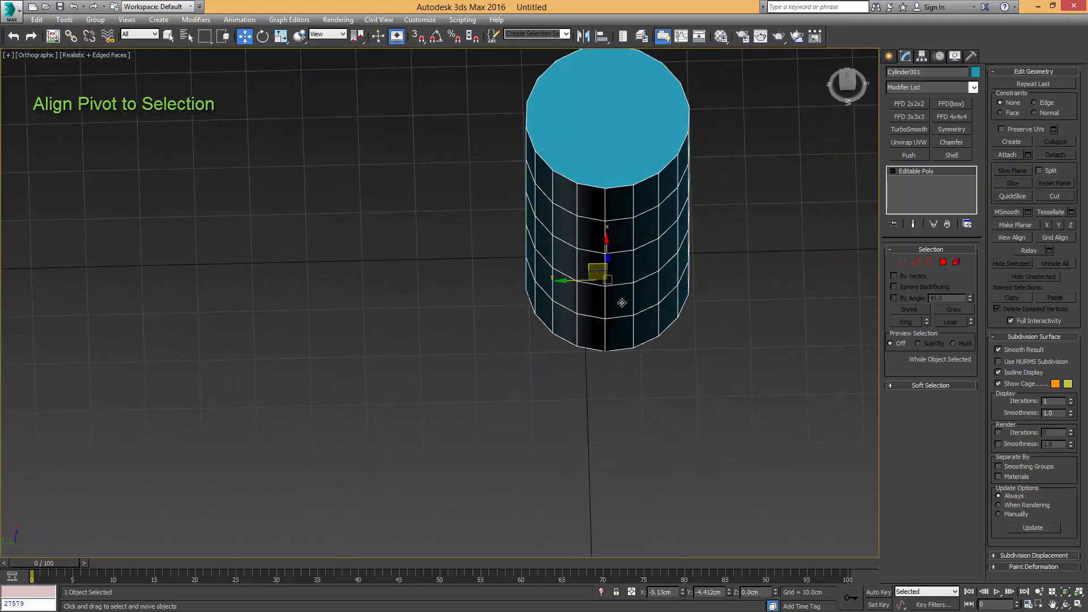
scroll(622, 302, "down", 2)
middle_click_drag(622, 303, 604, 238, "alt")
middle_click_drag(606, 247, 605, 306)
scroll(601, 321, "down", 4)
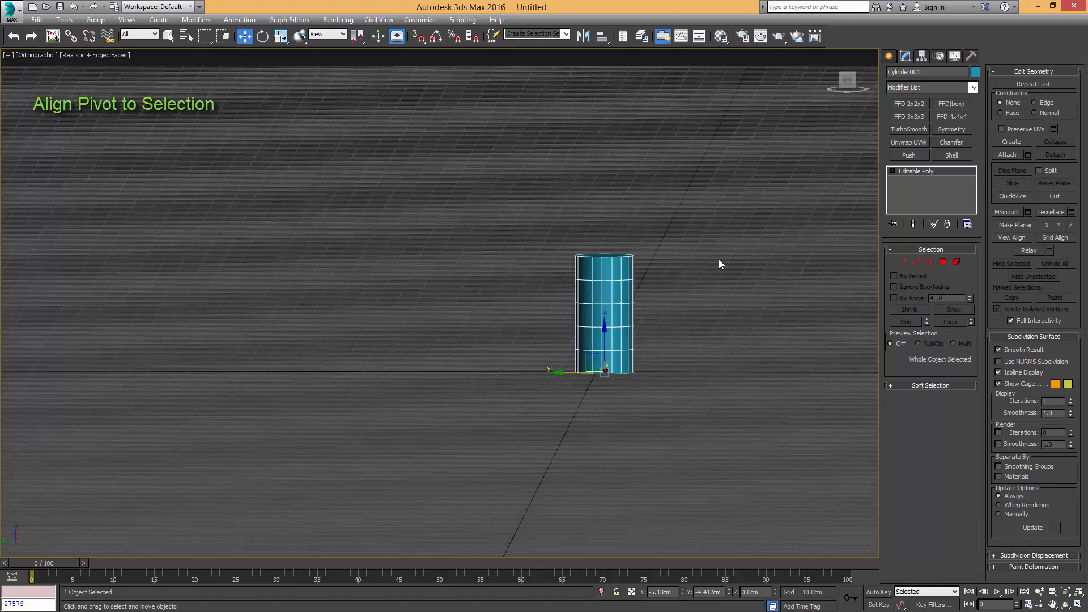
Move only the cylinder's pivot point freehand from its base up into the body, undo the last shift and leave pivot editing
middle_click_drag(734, 210, 737, 183)
scroll(659, 226, "up", 4)
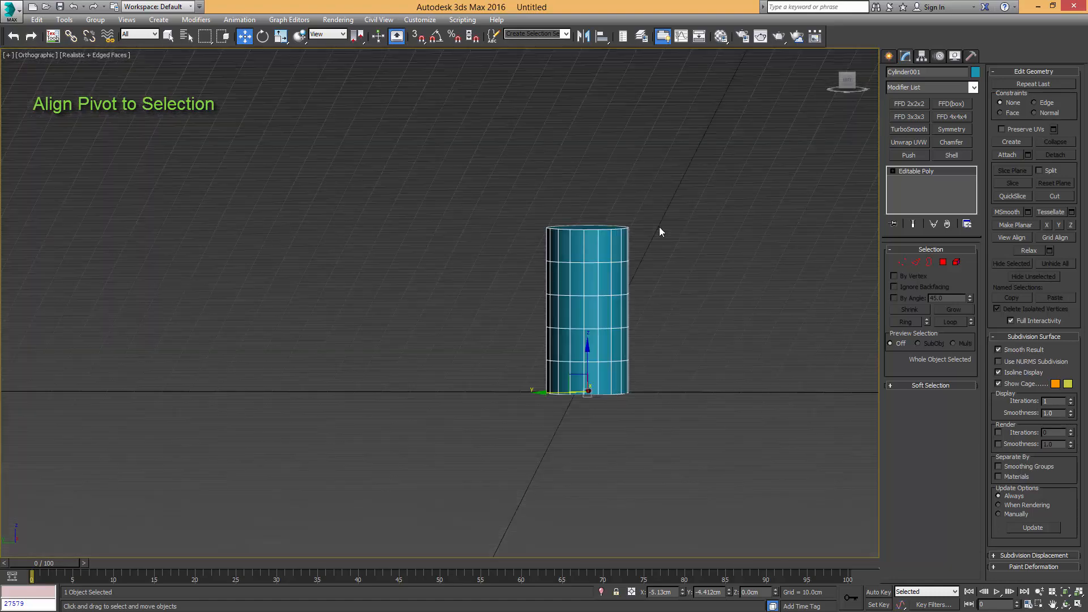
mouse_move(606, 282)
middle_mouse_down()
mouse_move(622, 232)
mouse_move(597, 267)
middle_mouse_up()
scroll(599, 267, "up", 2)
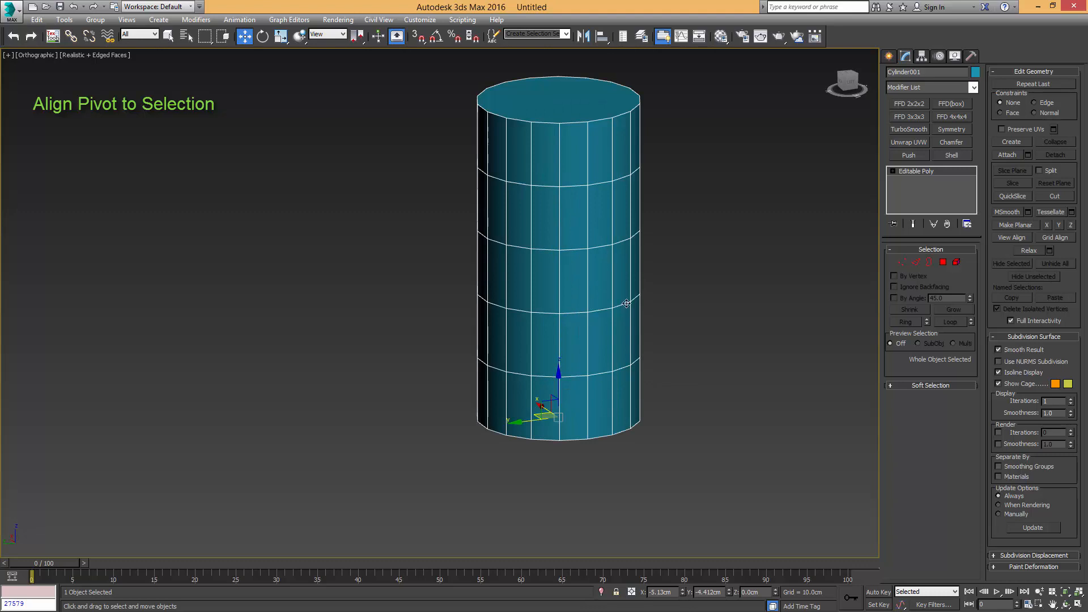
left_click(921, 56)
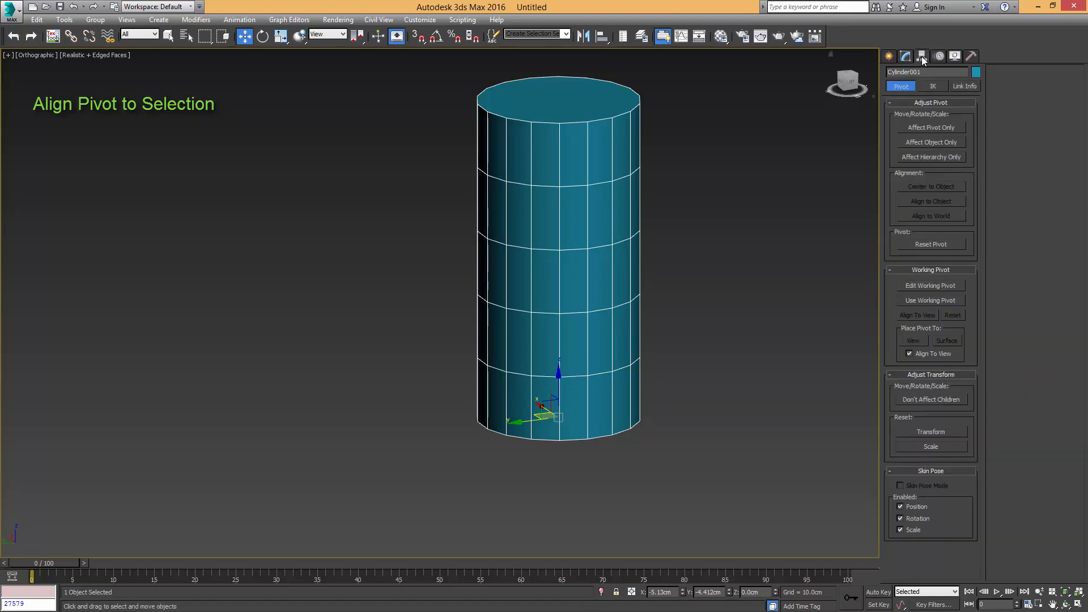
left_click(912, 127)
middle_click_drag(535, 329, 603, 317, "alt")
left_click_drag(547, 404, 535, 266)
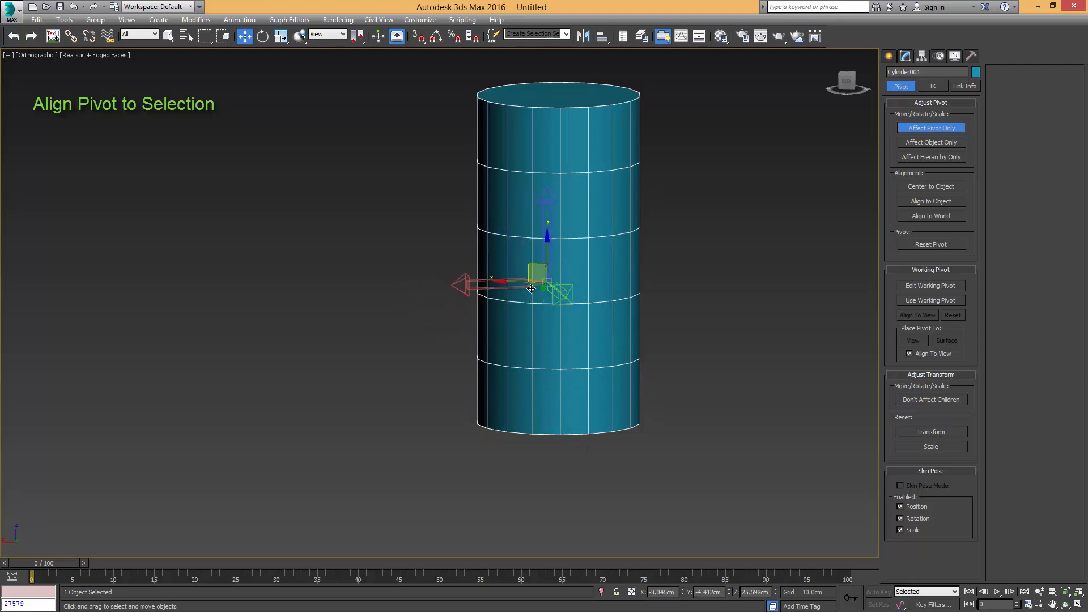
middle_click_drag(537, 274, 590, 296, "alt")
key("ctrl+z")
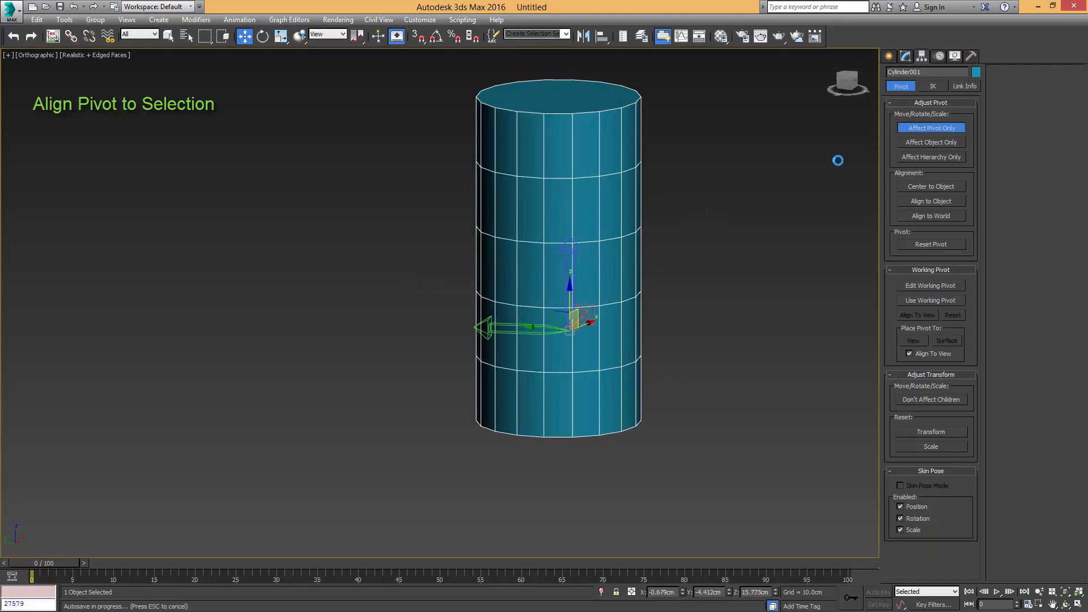
left_click(912, 130)
left_click(913, 129)
Align the pivot to the centre of the whole cylinder
middle_click_drag(709, 317, 605, 358, "alt")
scroll(539, 292, "down", 1)
key("4")
left_click(580, 355)
key("4")
middle_click_drag(589, 222, 581, 300)
scroll(590, 271, "up", 3)
scroll(702, 310, "up", 1)
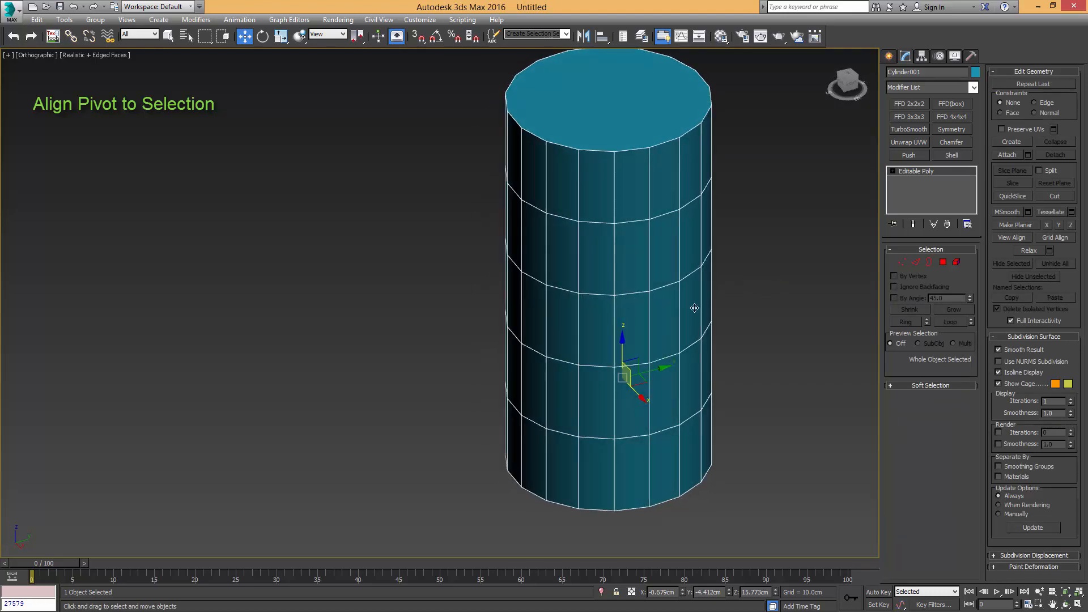
middle_click_drag(757, 313, 721, 339)
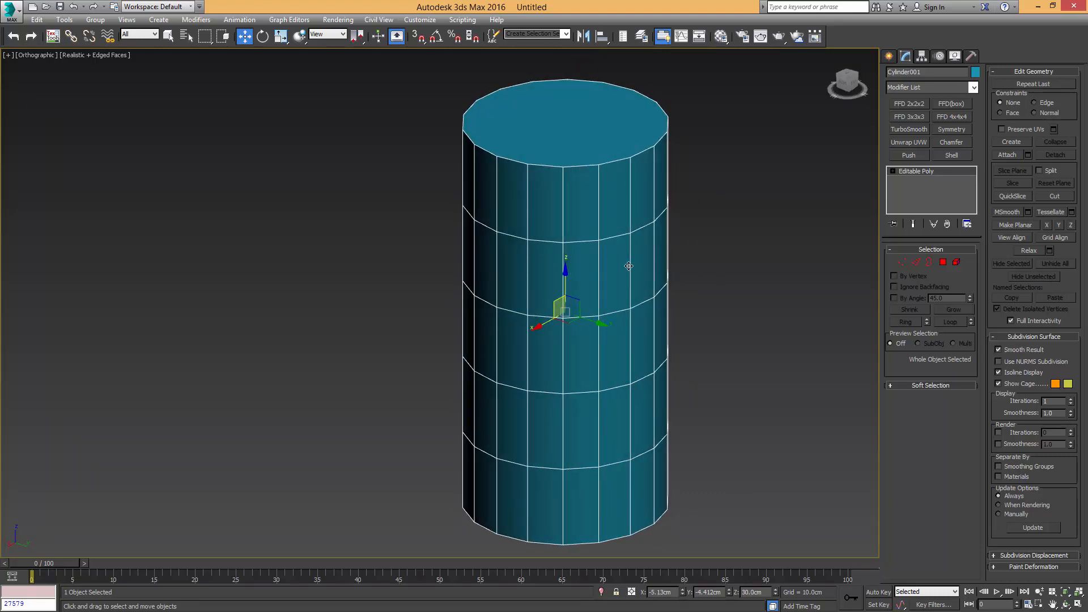
scroll(629, 266, "down", 3)
middle_click_drag(606, 267, 638, 264, "alt")
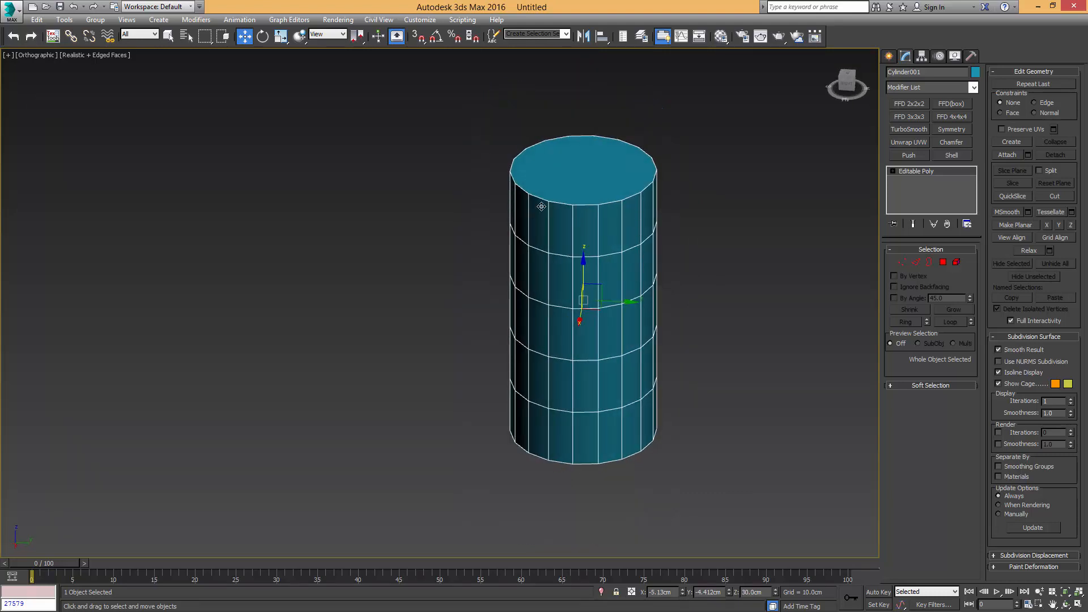
middle_click_drag(532, 328, 631, 339, "alt")
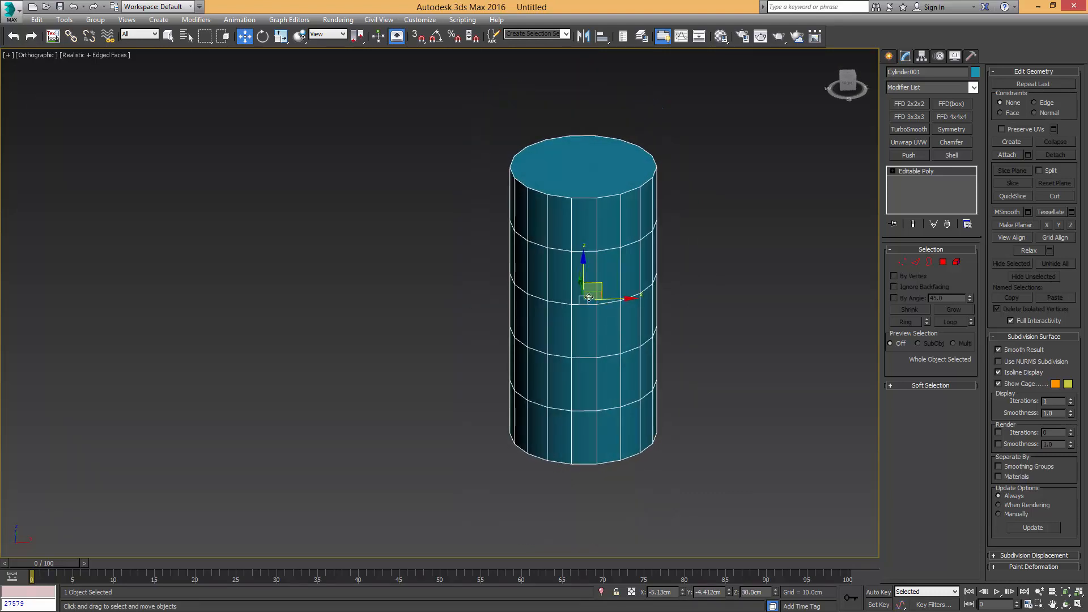
middle_click_drag(589, 296, 622, 330, "alt")
Align the cylinder's pivot to a single vertex on the ring just below the top cap
scroll(600, 321, "up", 2)
key("1")
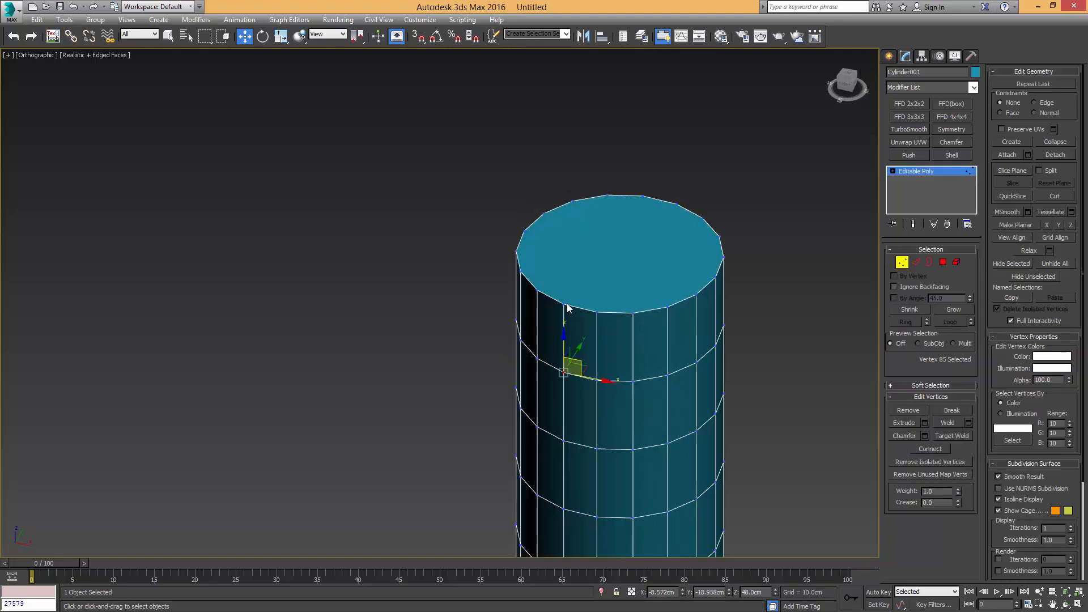
middle_click_drag(630, 383, 641, 314)
scroll(641, 314, "down", 2)
middle_click_drag(619, 363, 658, 347, "alt")
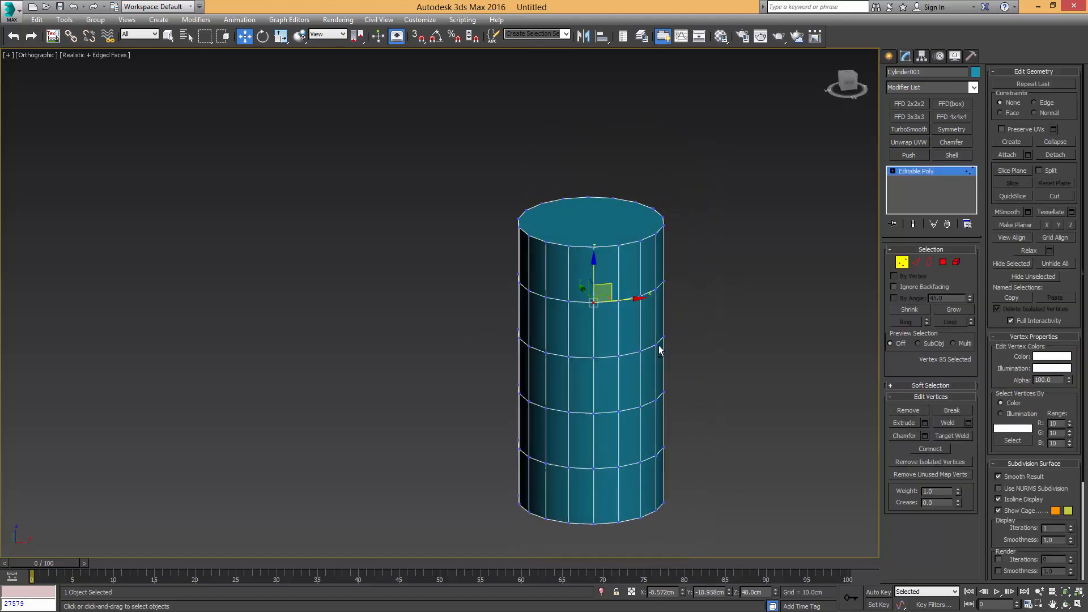
scroll(624, 358, "up", 2)
middle_click_drag(595, 402, 629, 342)
middle_click_drag(622, 348, 617, 318, "alt")
key("1")
Align the cylinder's pivot to a vertical edge in the middle row of its side and return to object level
key("2")
left_click(614, 336)
scroll(617, 318, "up", 4)
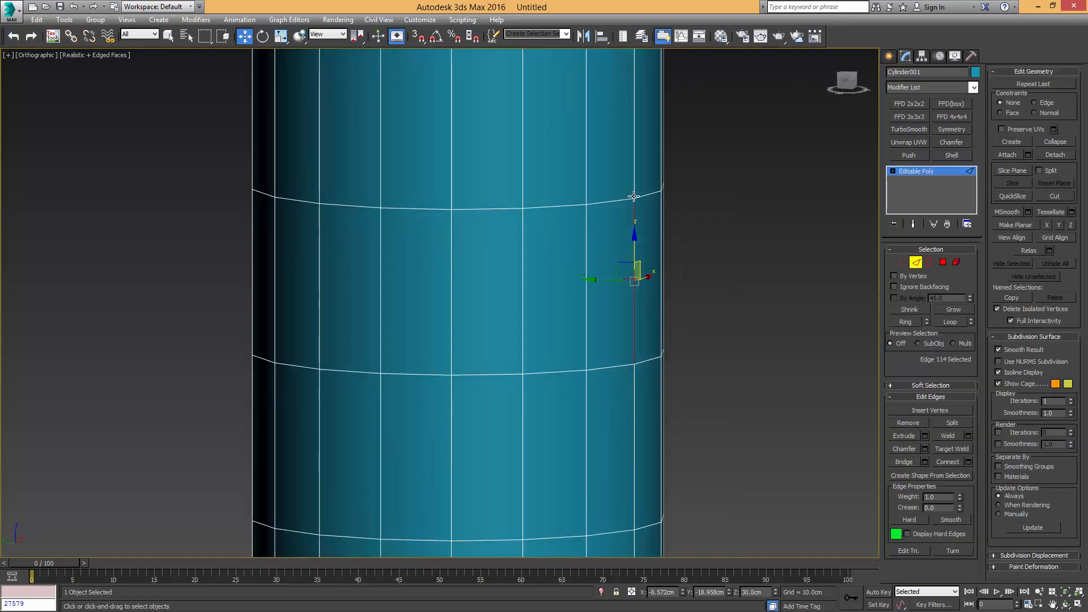
scroll(634, 261, "up", 2)
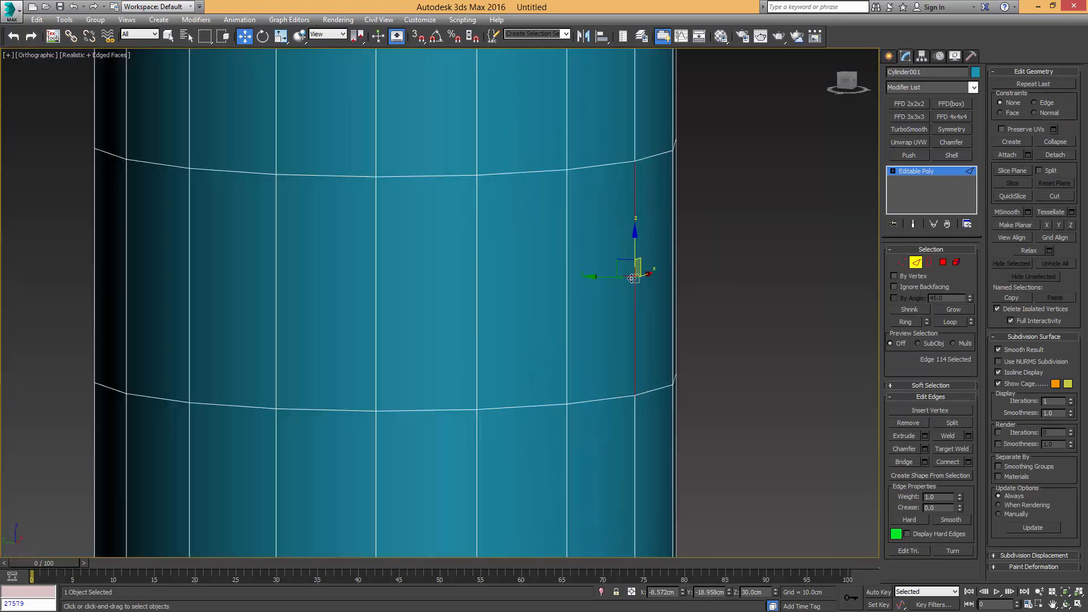
scroll(635, 272, "down", 6)
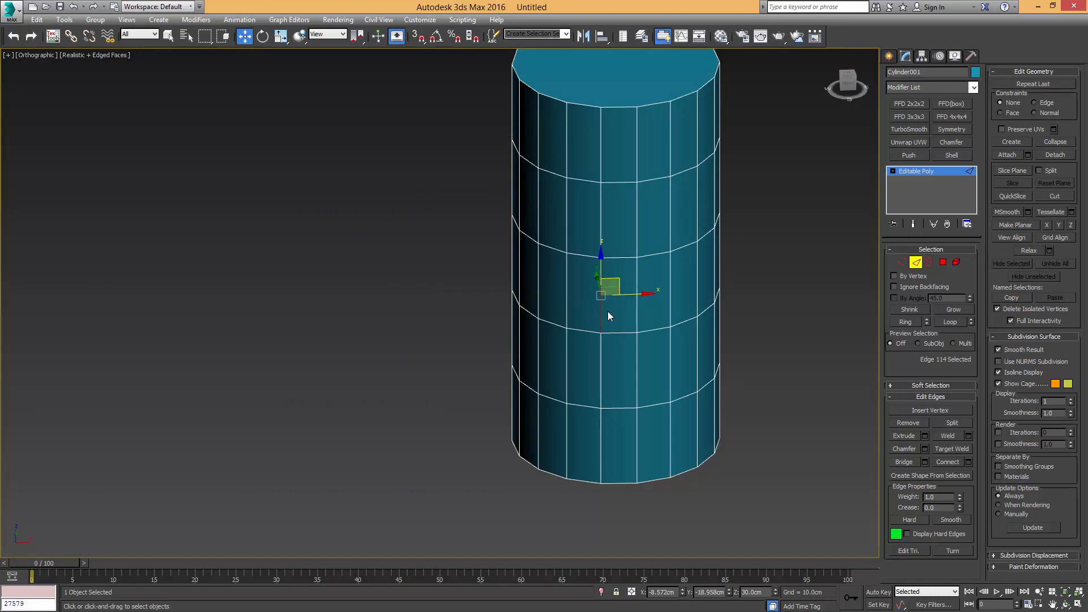
key("2")
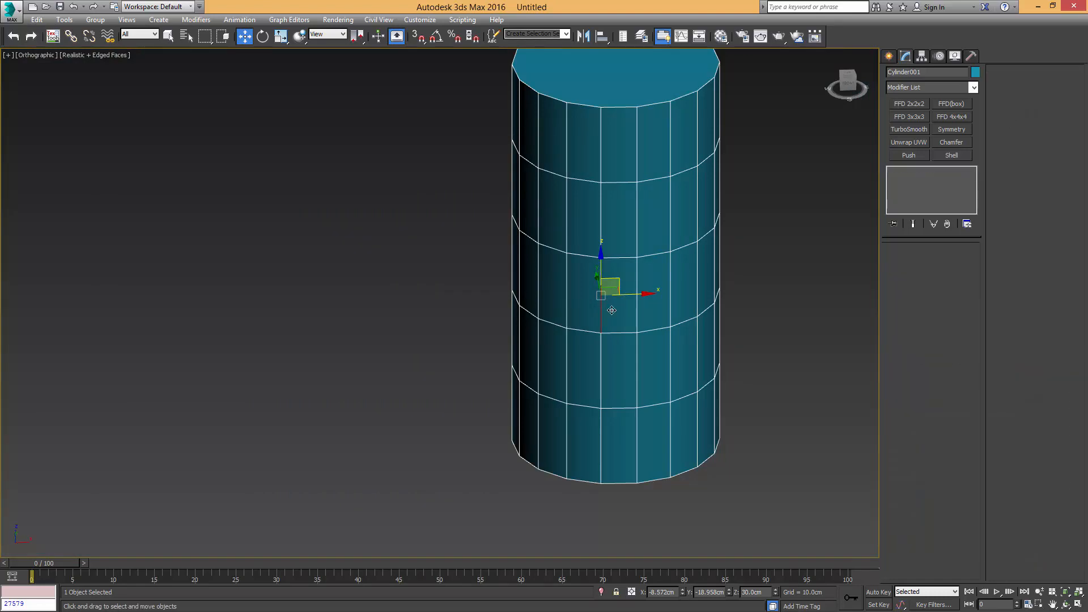
middle_click_drag(615, 340, 781, 369, "alt")
left_click(781, 369)
left_click(697, 337)
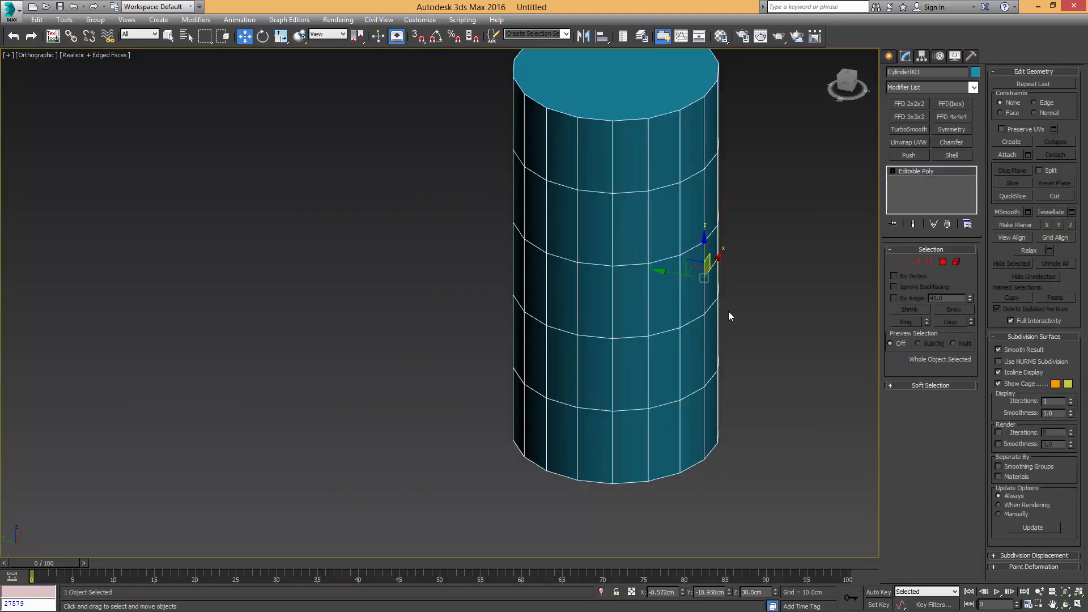
Align the cylinder's pivot to a vertex on the top cap's rim and leave vertex editing
scroll(729, 315, "down", 3)
scroll(688, 355, "up", 2)
middle_click_drag(685, 355, 682, 317, "alt")
key("1")
left_click(678, 283)
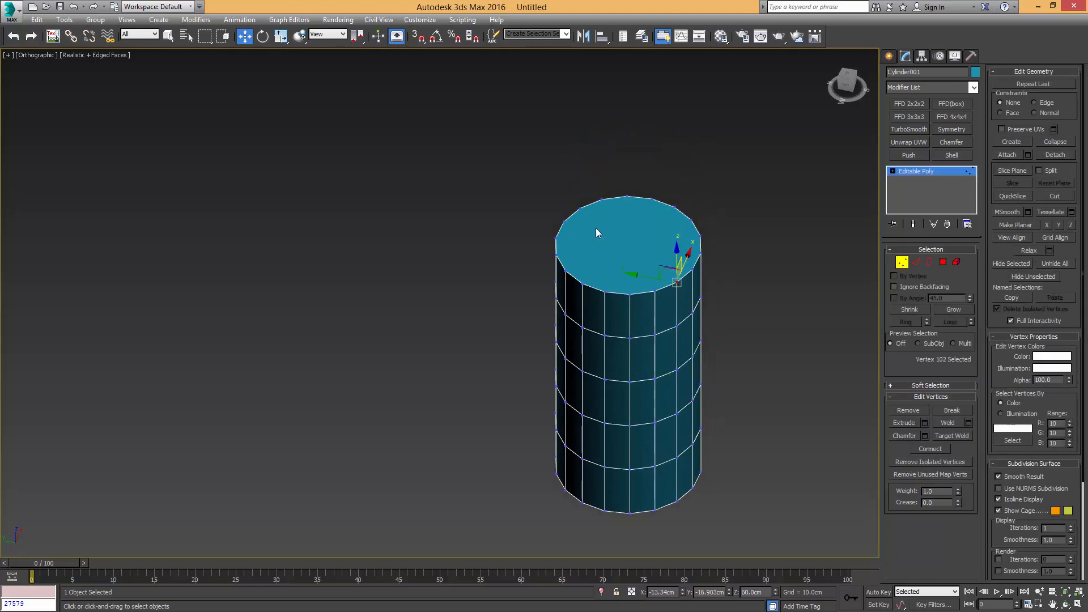
scroll(678, 284, "up", 5)
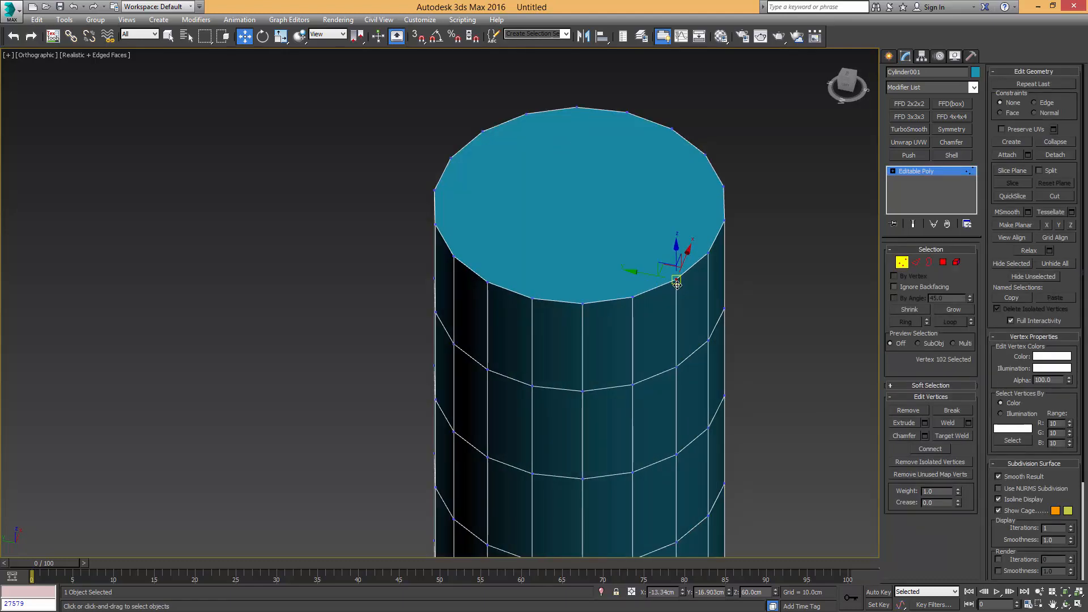
scroll(677, 285, "down", 4)
scroll(679, 284, "down", 4)
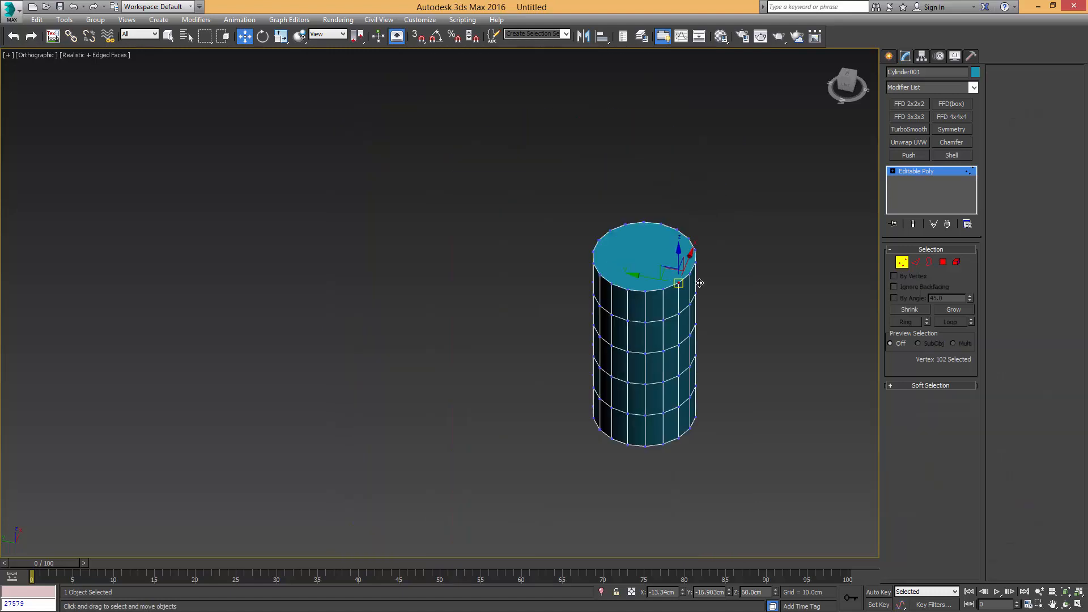
key("1")
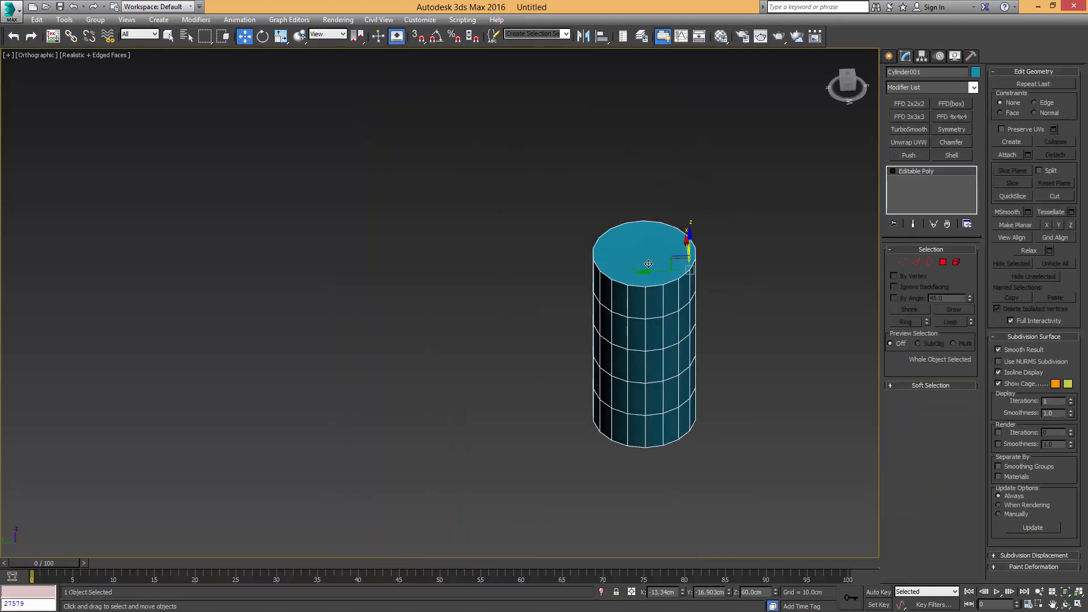
Align the cylinder's pivot to its top cap polygon and reselect the cylinder at object level
key("4")
left_click(643, 252)
scroll(637, 261, "up", 3)
middle_click_drag(626, 259, 757, 261, "alt")
scroll(659, 274, "down", 2)
key("4")
left_click(760, 217)
left_click(653, 313)
scroll(637, 281, "up", 3)
scroll(637, 282, "down", 3)
scroll(649, 270, "up", 2)
Switch from the top cap polygon to vertex level and select a different vertex on the cylinder's top rim
key("4")
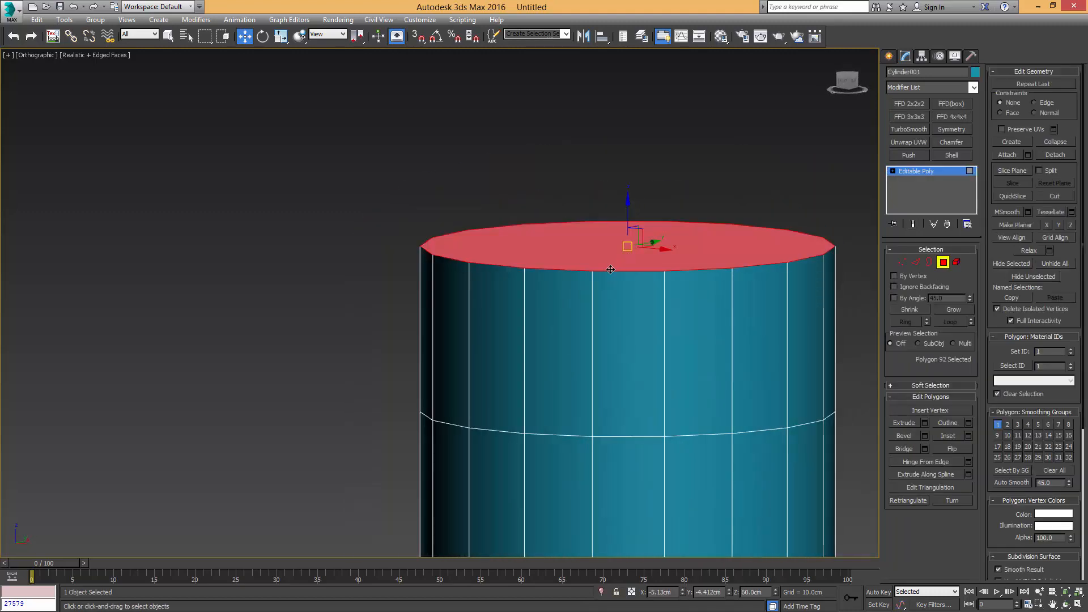
mouse_move(610, 269)
middle_mouse_down("alt")
mouse_move(609, 317)
mouse_move(607, 284)
middle_mouse_up("alt")
key("1")
left_click_drag(606, 279, 636, 233)
middle_click_drag(634, 252, 551, 278, "alt")
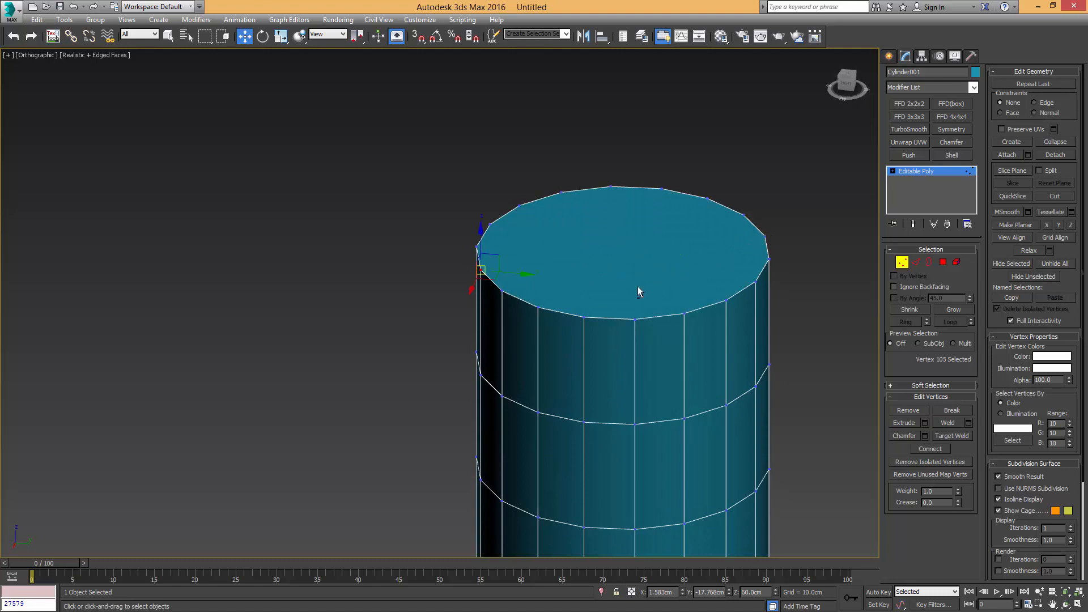
middle_click_drag(638, 287, 611, 321, "alt")
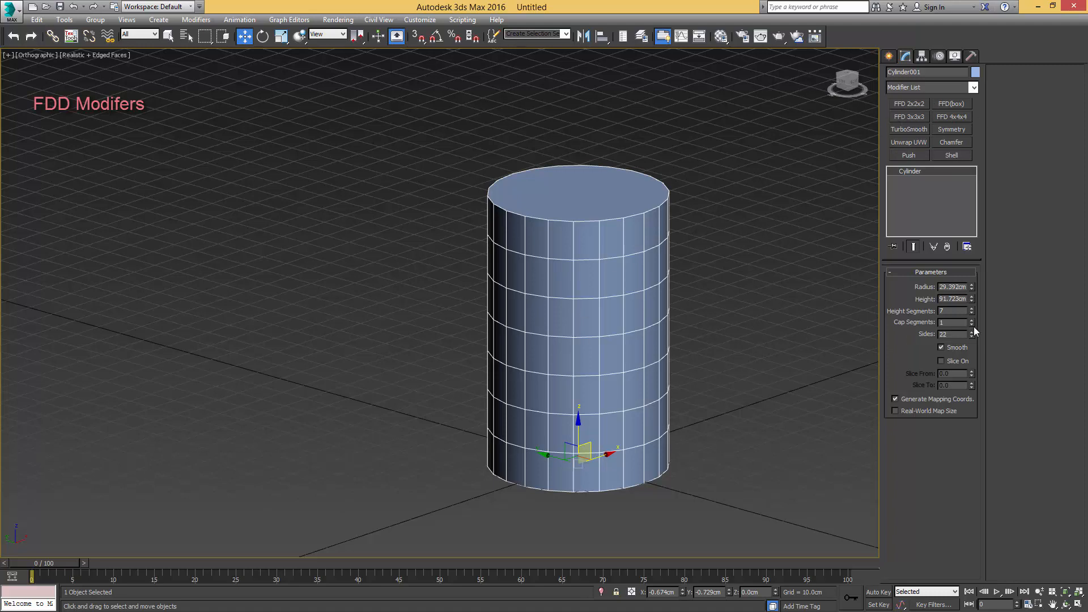
Set the new cylinder's height segments to 10
left_click(971, 309)
left_click(971, 309)
left_click(971, 308)
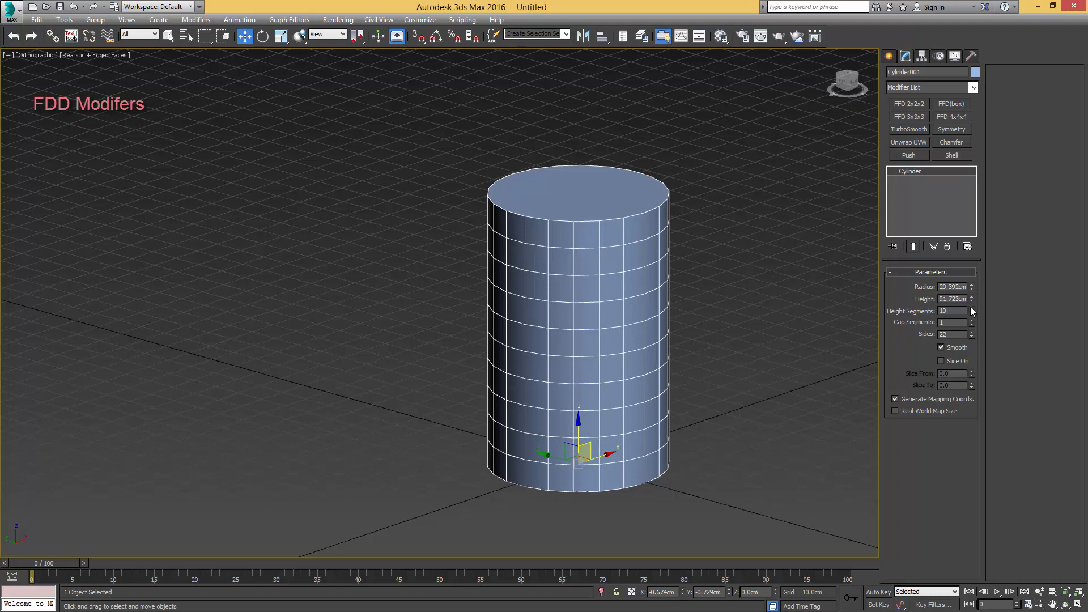
Apply an FFD 2x2x2 modifier to the cylinder and view its lattice from several sides
left_click(905, 105)
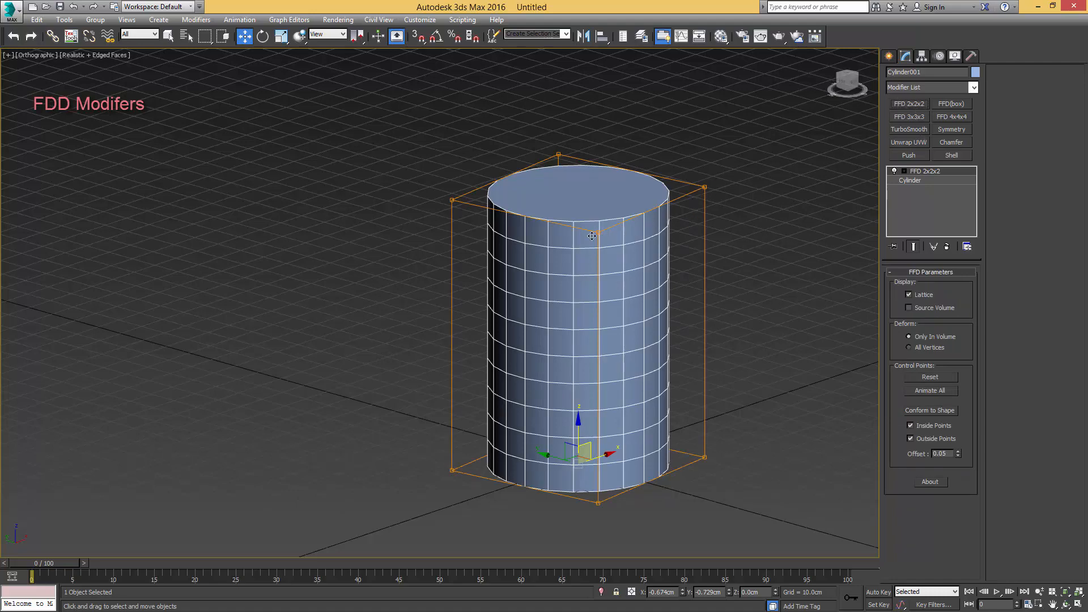
middle_click_drag(592, 236, 738, 226, "alt")
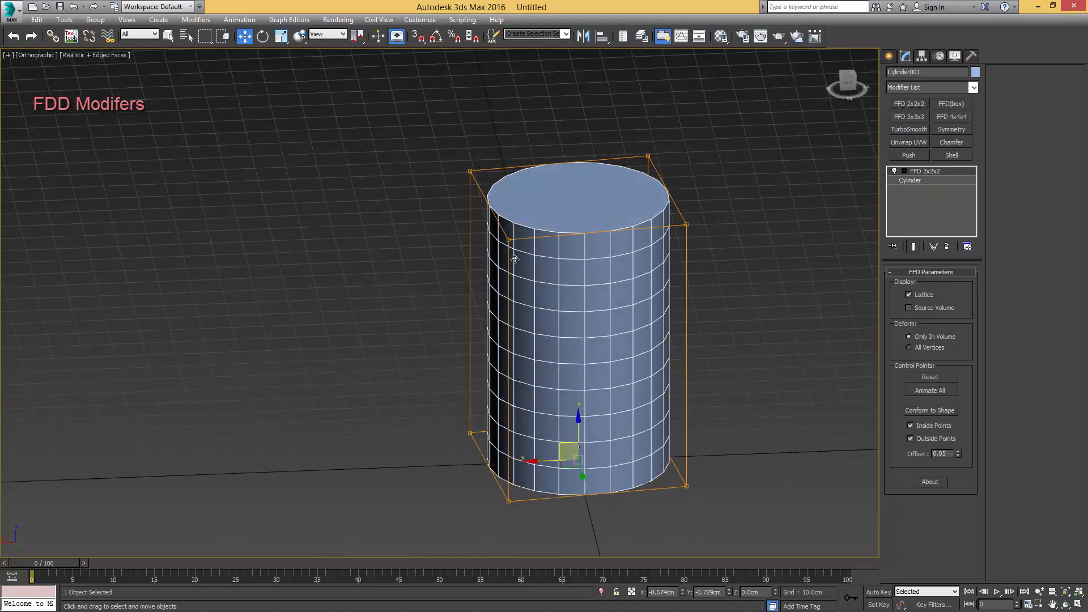
middle_click_drag(693, 185, 870, 203, "alt")
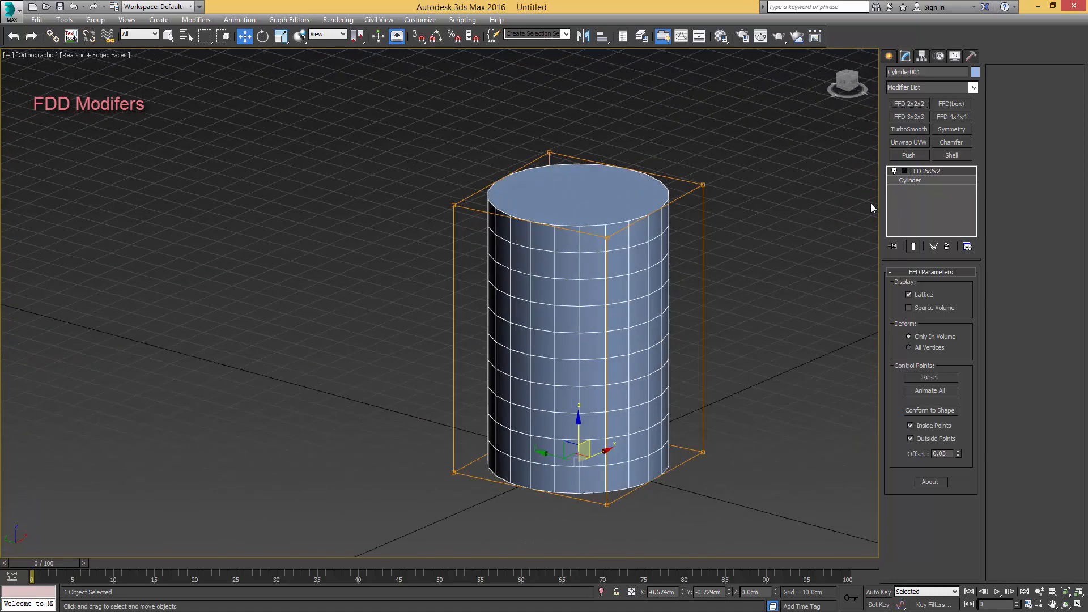
Select the four upper FFD control points and scale them uniformly inward to taper the cylinder into a narrow-topped cone
left_click(904, 171)
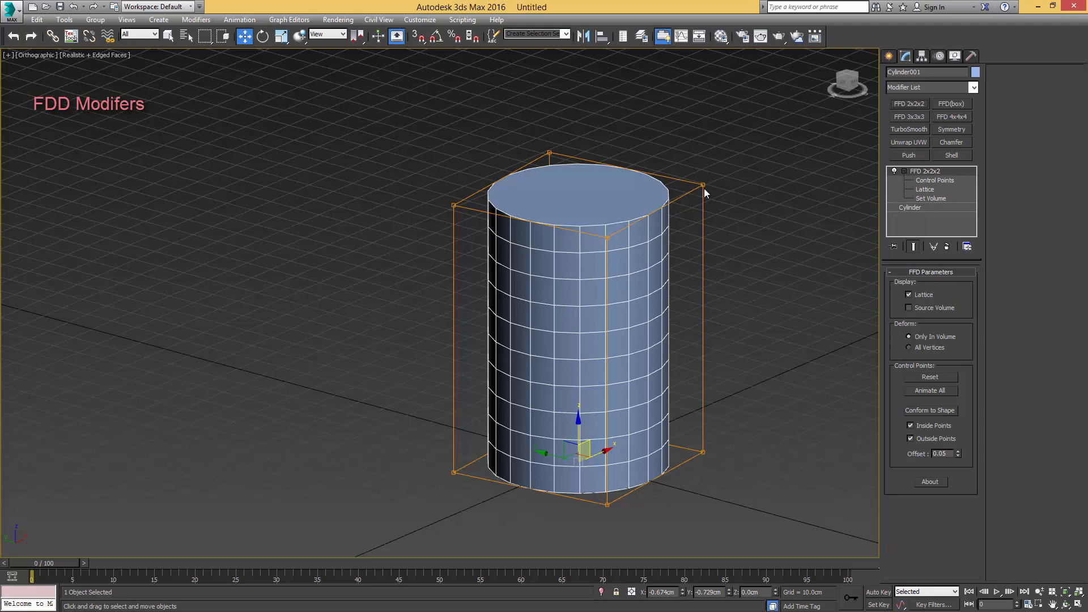
left_click(914, 182)
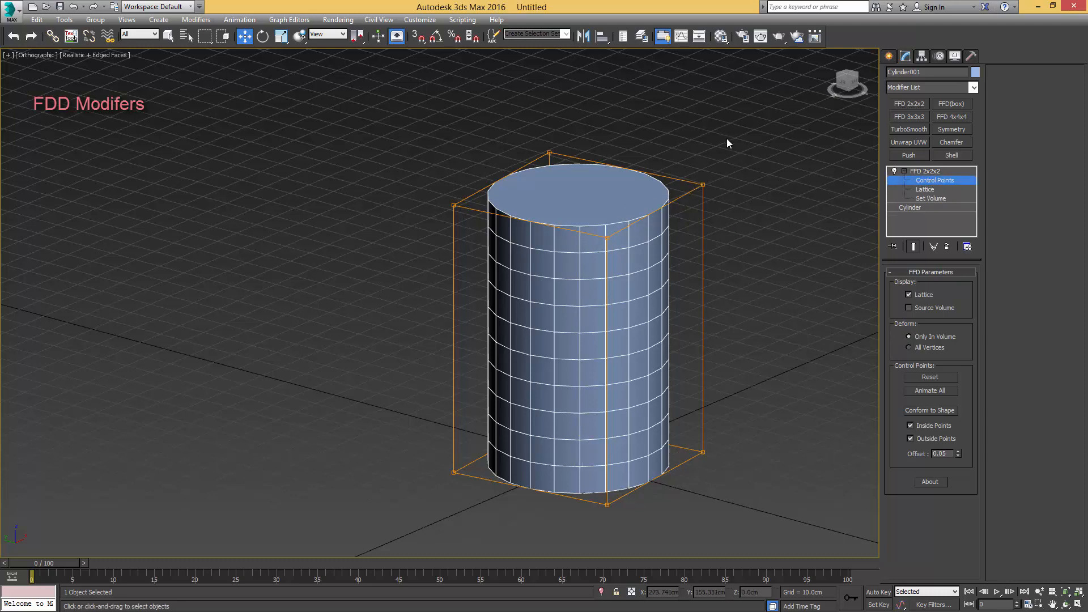
left_click_drag(727, 138, 451, 247)
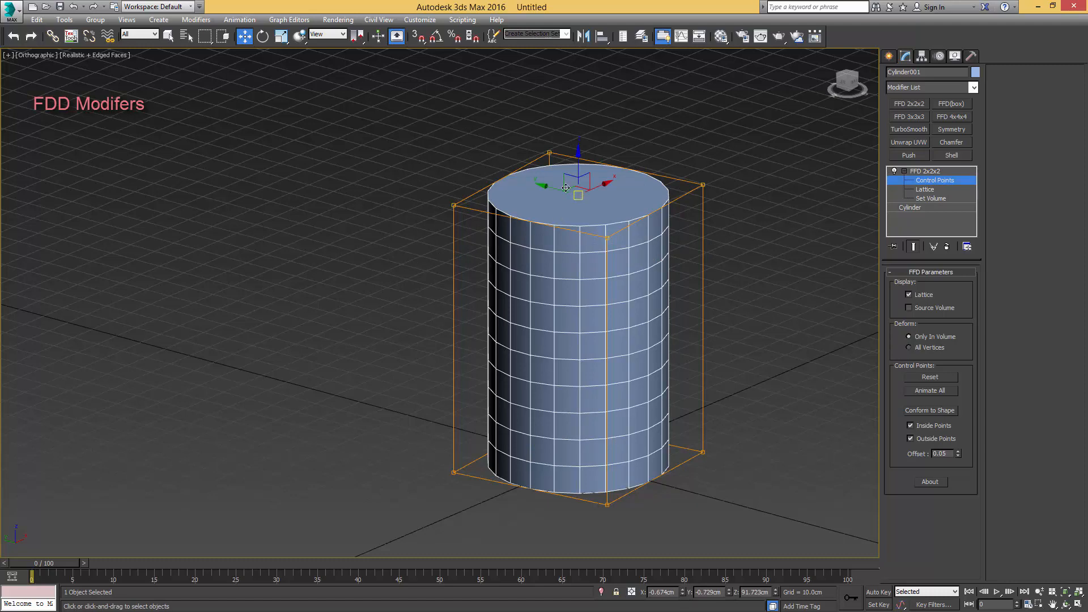
left_click(281, 37)
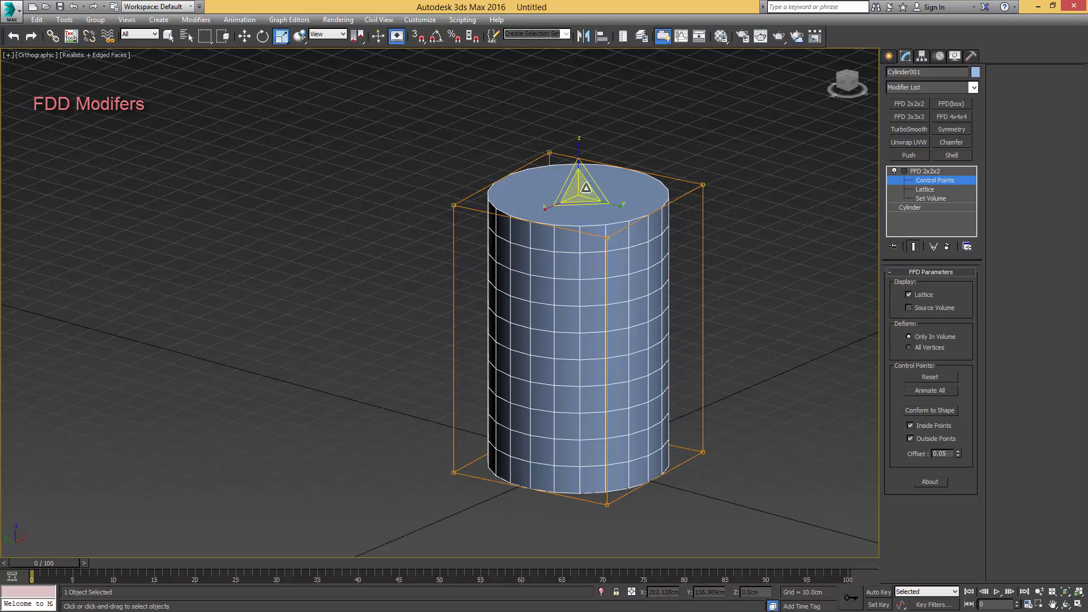
left_click_drag(584, 187, 590, 350)
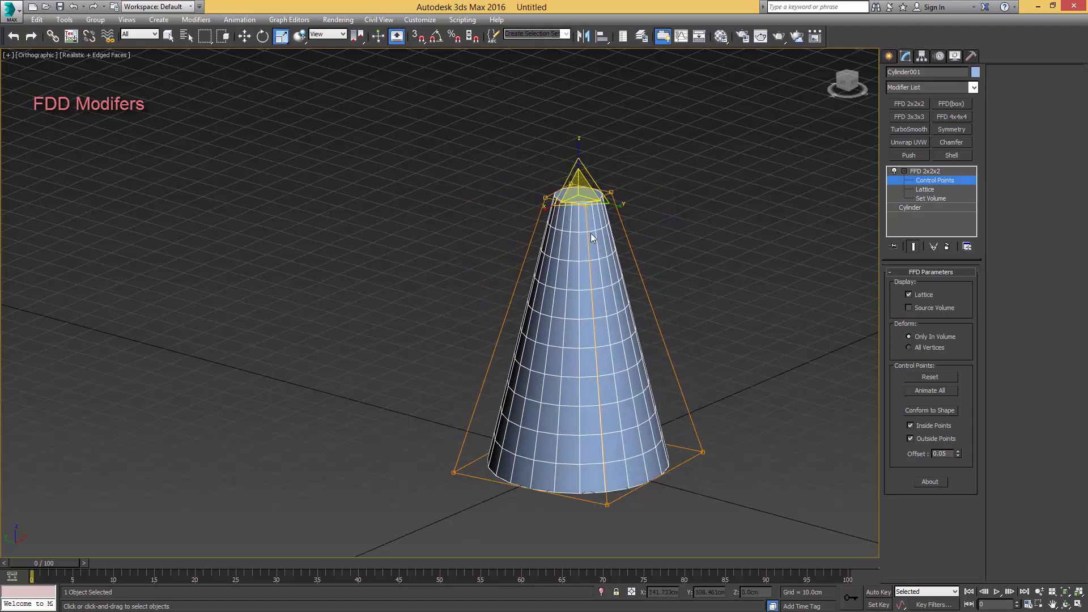
Move the upper FFD control points down the Z axis to about 44.5 cm, flattening the cone
left_click(243, 36)
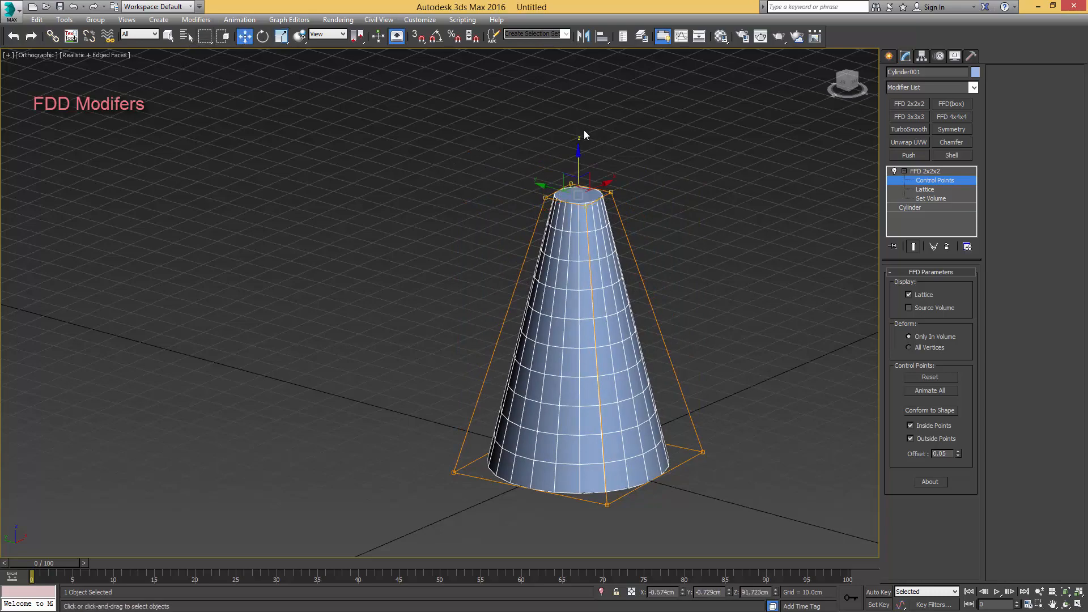
left_click_drag(580, 156, 610, 267)
middle_click_drag(609, 262, 539, 169, "alt")
scroll(544, 190, "up", 5)
scroll(716, 175, "down", 5)
scroll(539, 170, "down", 4)
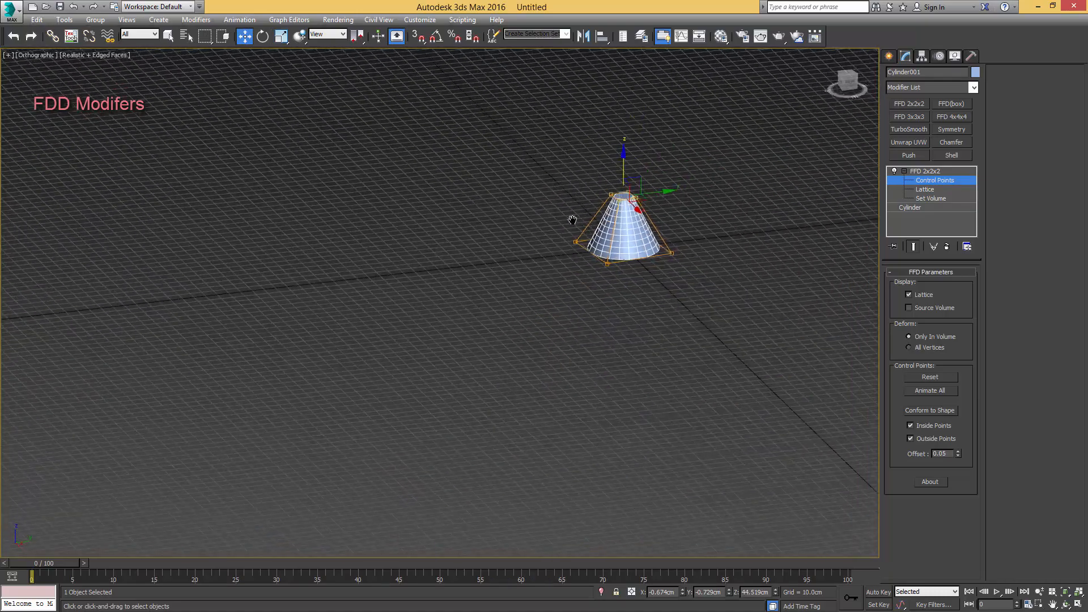
Move the upper FFD control points up the Z axis to about 112.6 cm to stretch the cone taller
middle_click_drag(573, 223, 599, 216, "alt")
left_click_drag(600, 215, 617, 110)
middle_click_drag(579, 130, 695, 156, "alt")
scroll(629, 141, "up", 5)
scroll(615, 125, "down", 4)
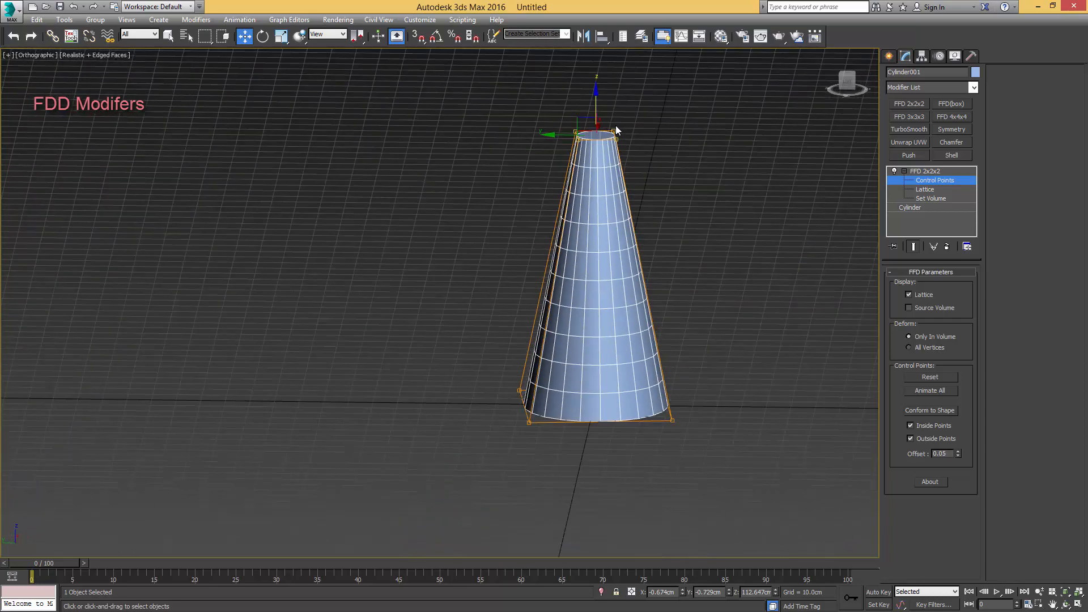
Try collapsing the FFD 2x2x2 modifier into the cone's mesh, and undo the collapse
middle_click_drag(616, 125, 591, 190, "alt")
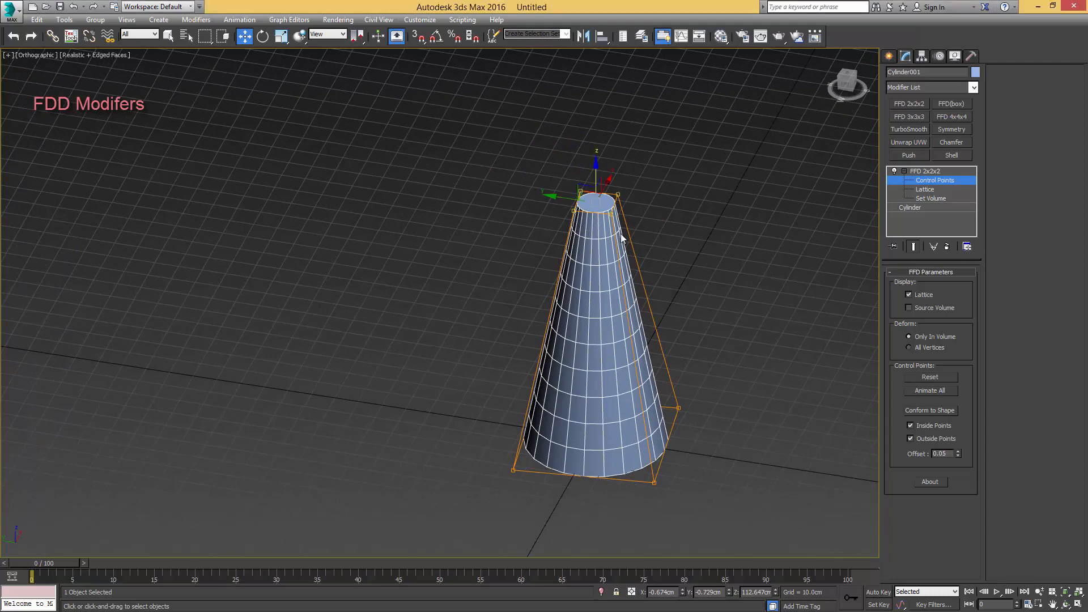
right_click(924, 171)
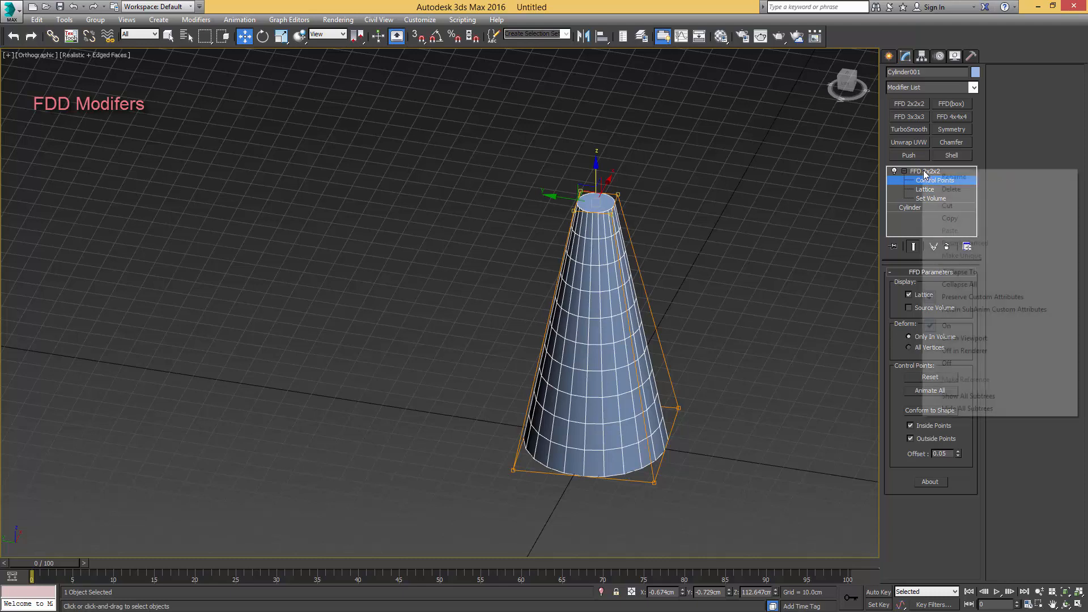
left_click(973, 274)
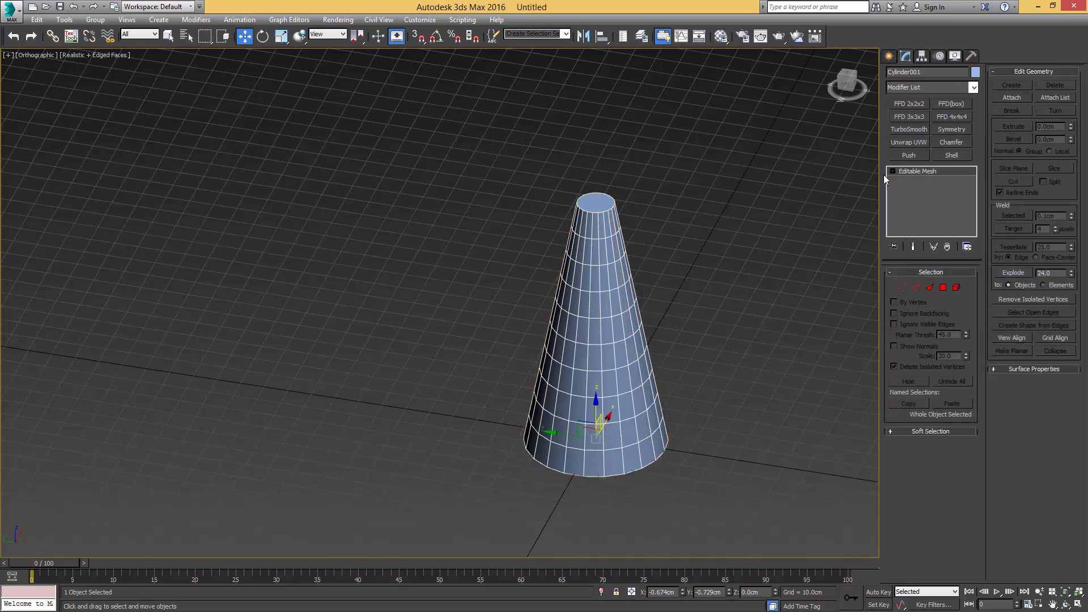
key("ctrl+z")
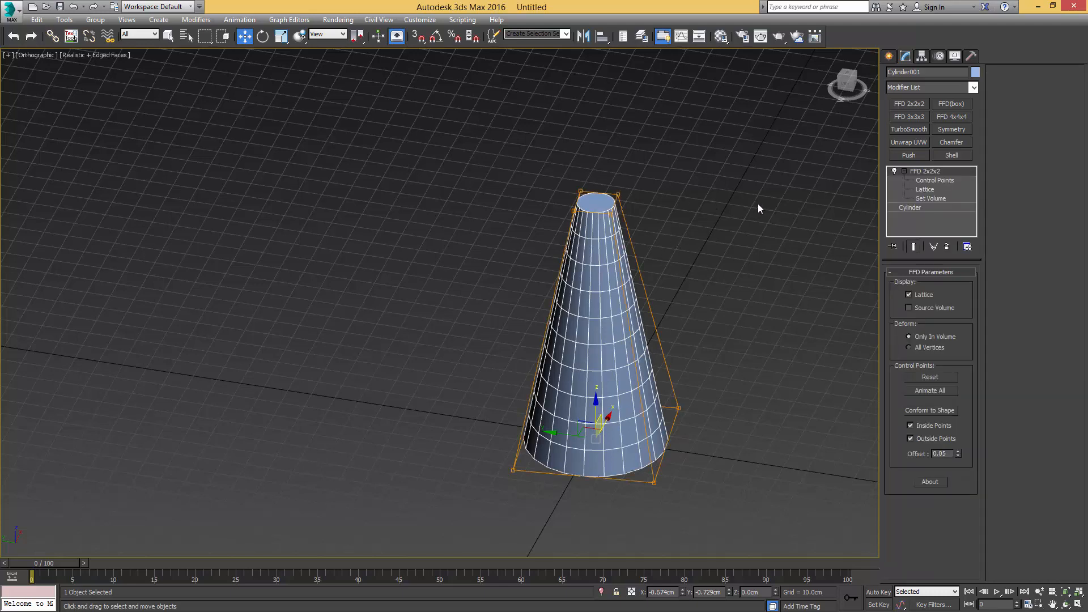
Remove the FFD 2x2x2 modifier from the cylinder and apply an FFD 3x3x3 modifier instead
left_click(947, 247)
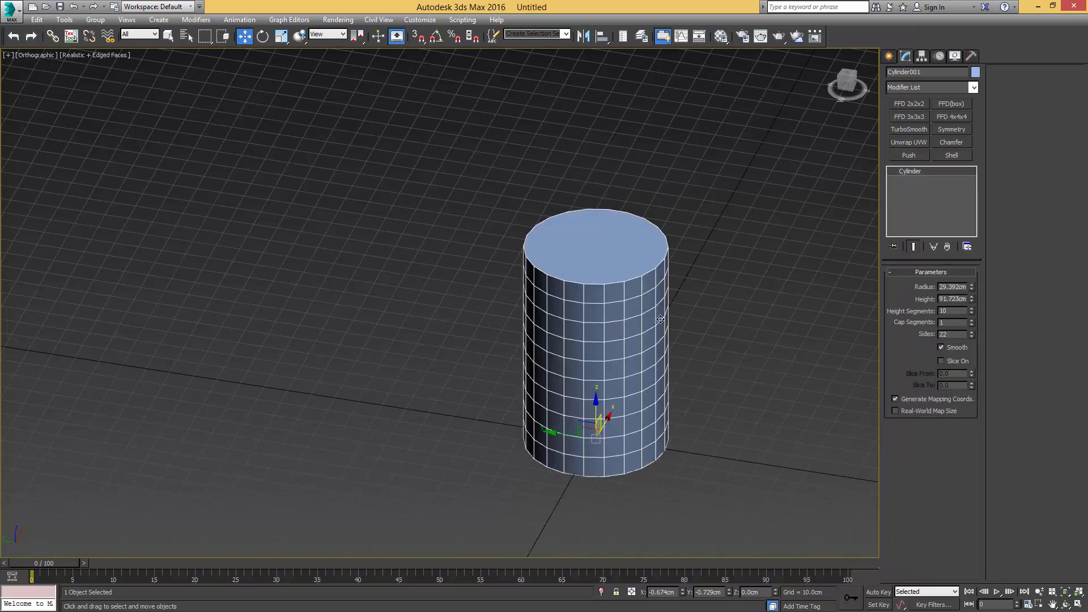
left_click(912, 116)
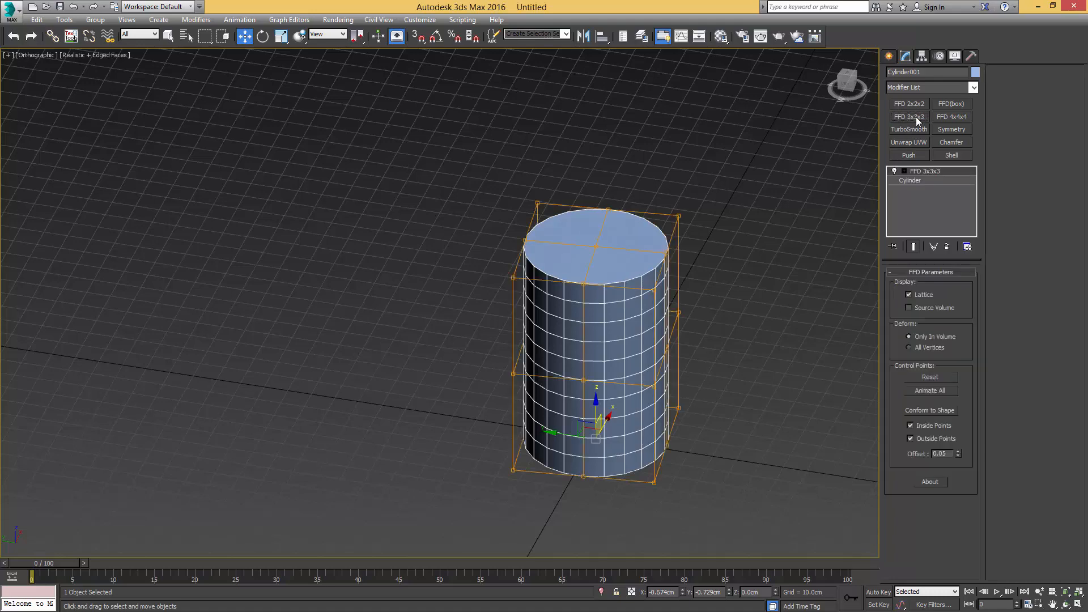
middle_click_drag(700, 234, 674, 206, "alt")
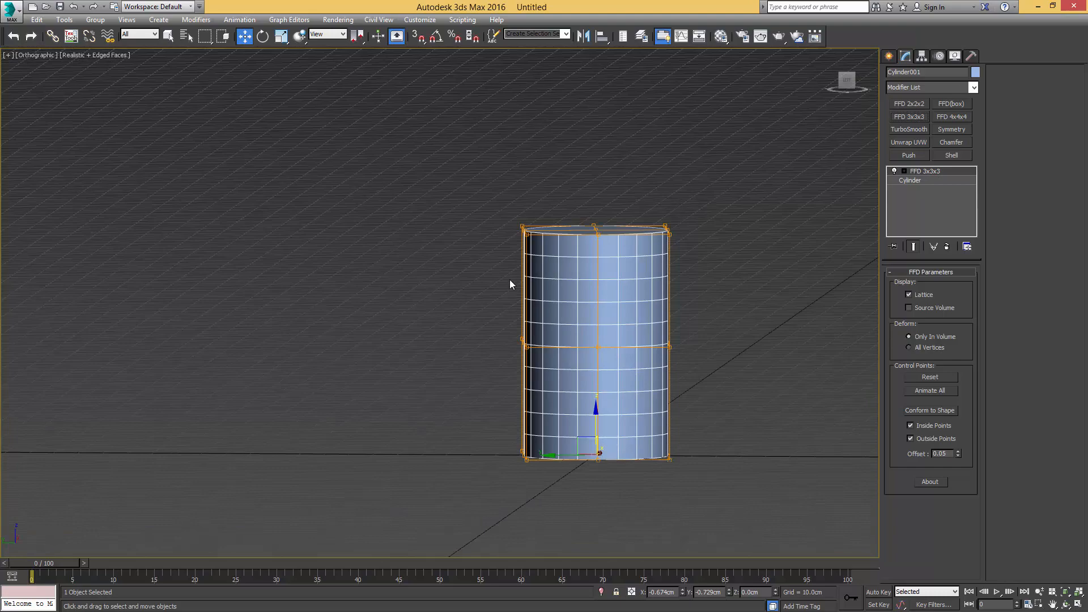
middle_click_drag(658, 349, 693, 320, "alt")
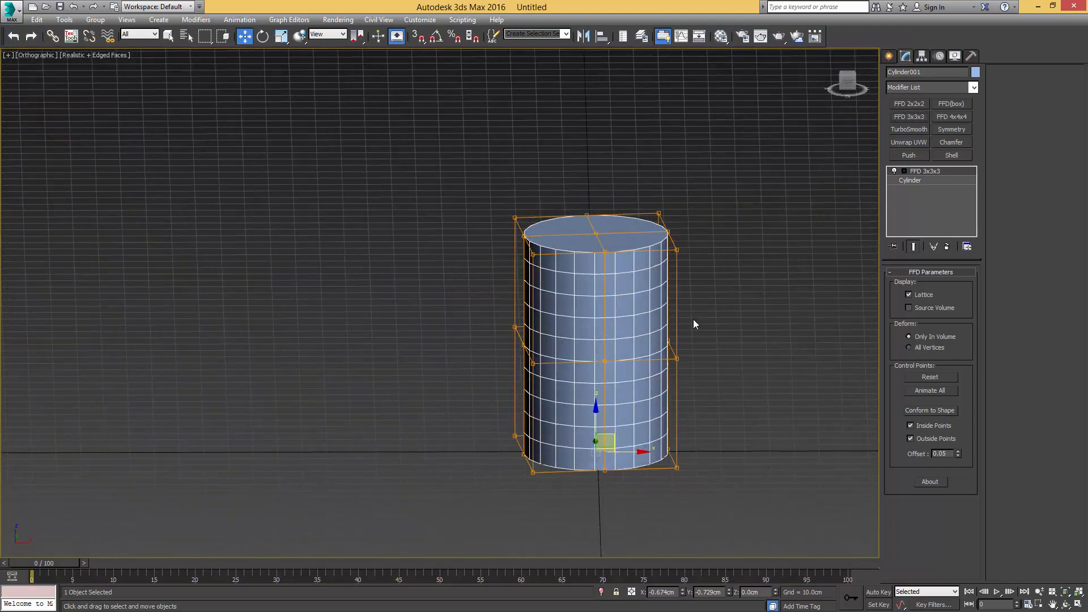
Select the upper and lower rows of FFD 3x3x3 control points and scale them uniformly inward to form a small rounded body
left_click(904, 171)
left_click(927, 180)
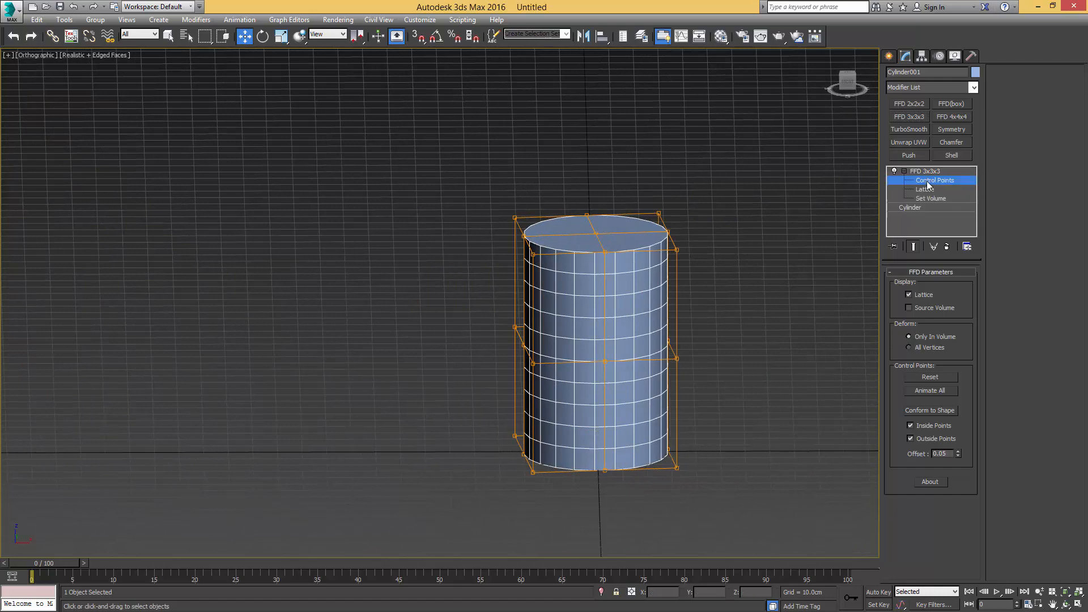
middle_click_drag(721, 211, 764, 195, "alt")
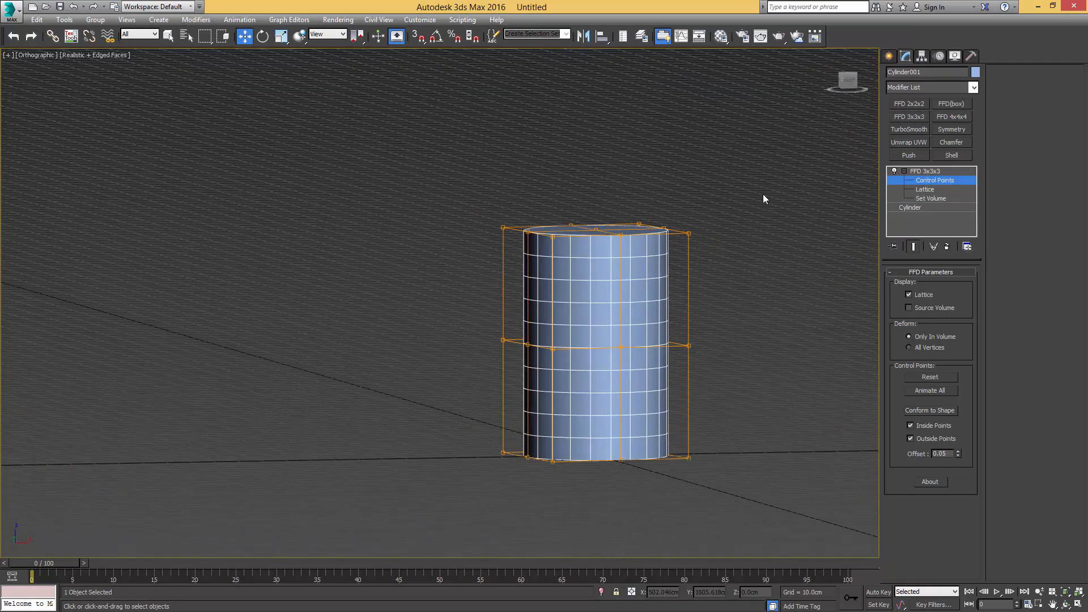
left_click_drag(423, 274, 422, 273)
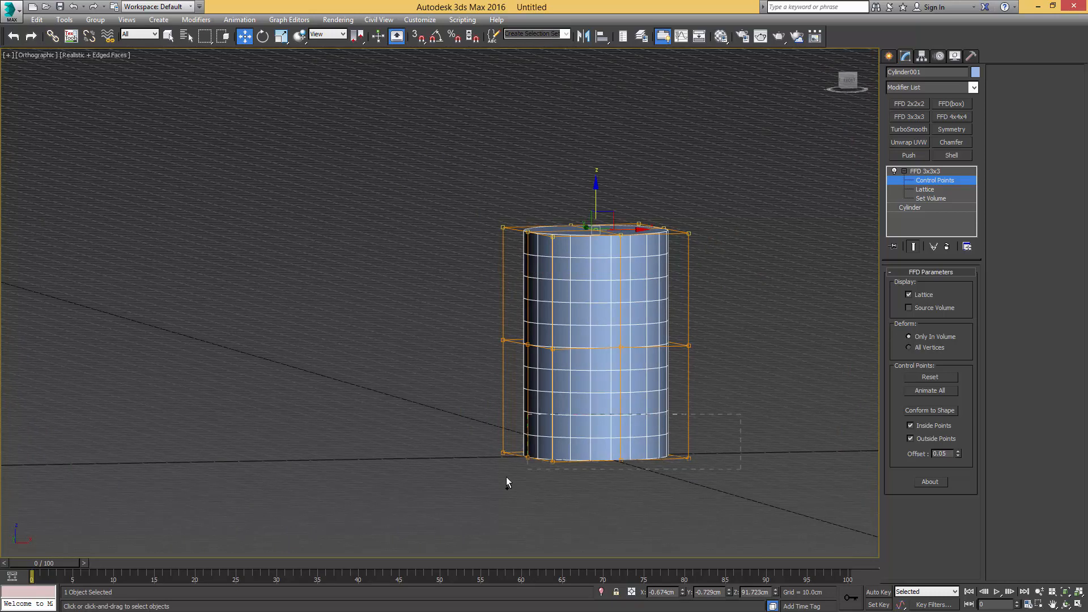
left_click_drag(441, 502, 442, 501, "ctrl")
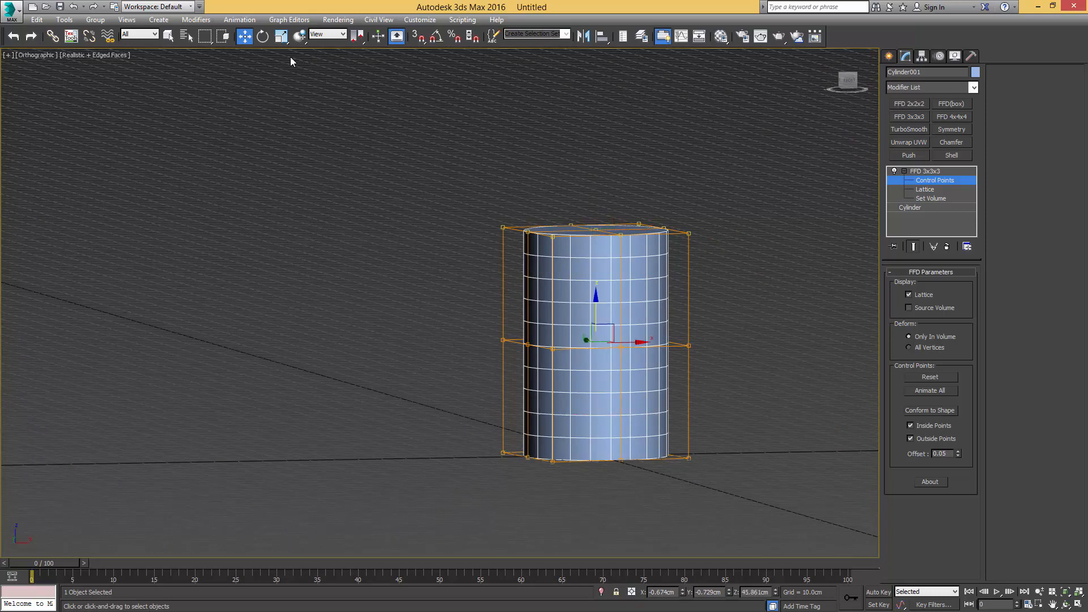
left_click(286, 40)
left_click_drag(594, 339, 698, 466)
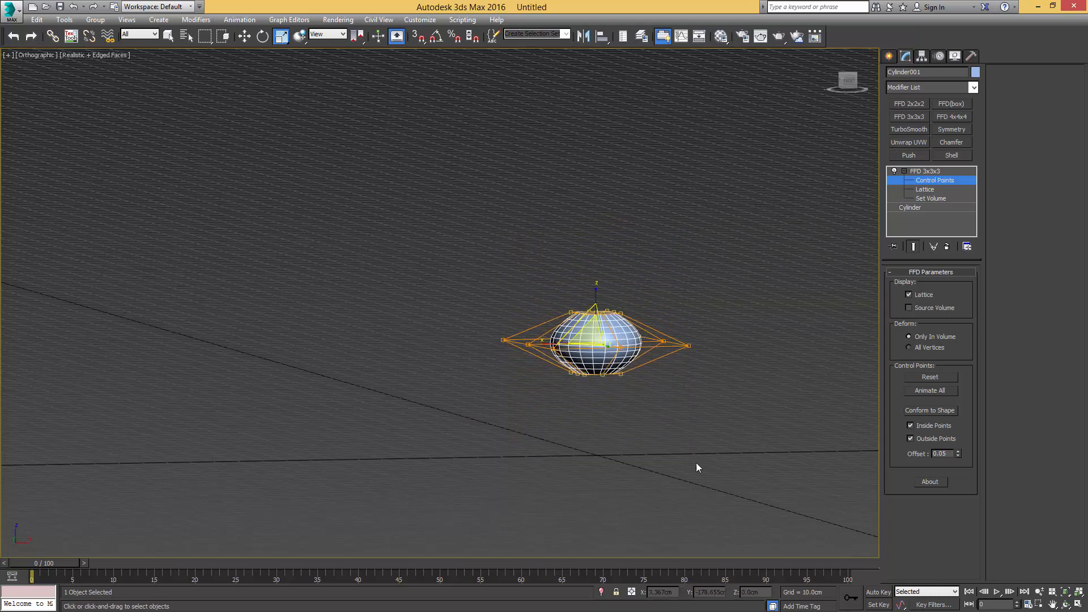
Select the middle row of FFD control points and scale it uniformly outward to spread the body into a wide, flat disc
middle_click_drag(696, 467, 539, 367, "alt")
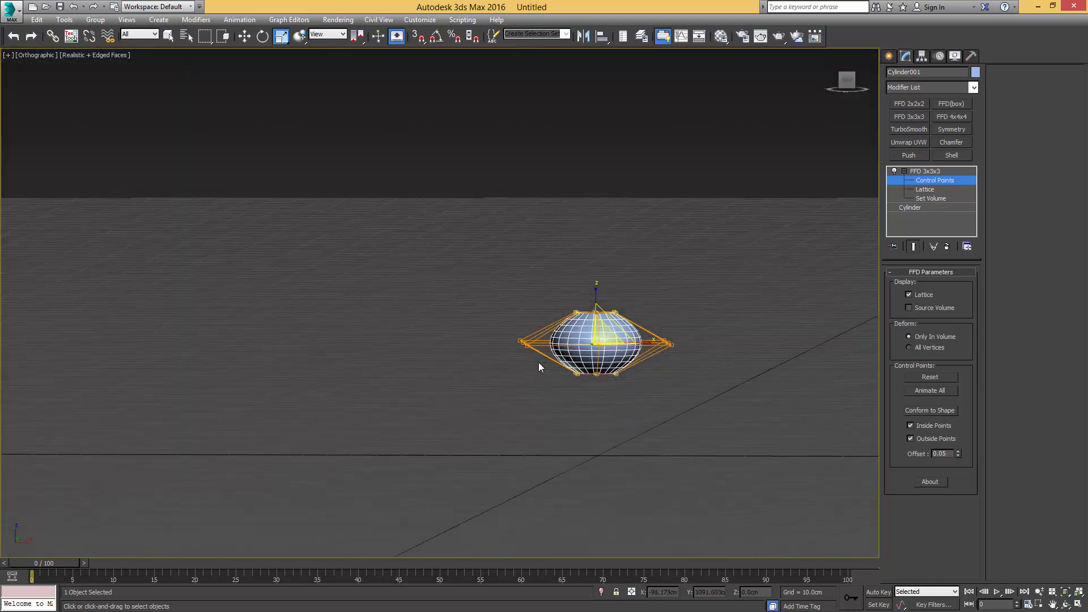
left_click_drag(689, 328, 693, 326)
scroll(585, 325, "up", 3)
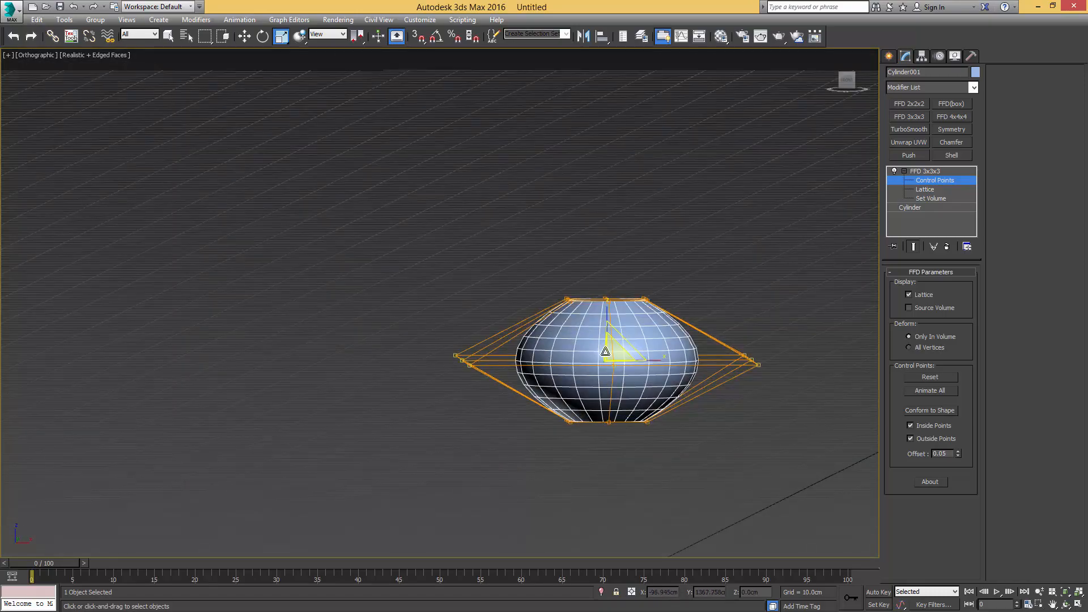
left_click_drag(613, 349, 705, 197)
middle_click_drag(704, 196, 607, 345, "alt")
scroll(648, 301, "down", 3)
scroll(661, 309, "down", 3)
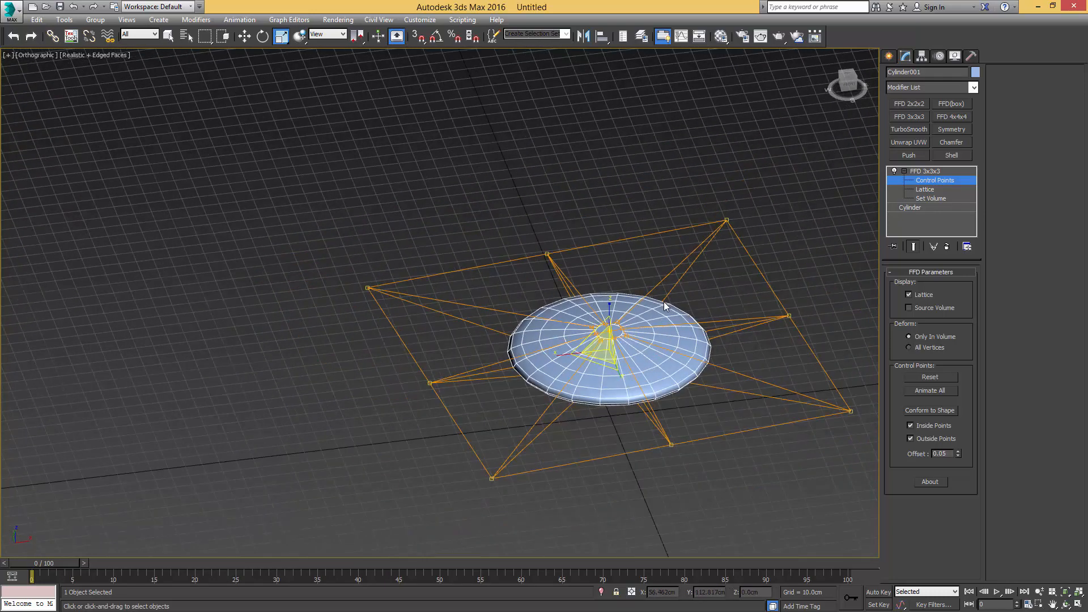
Move two diagonally opposite corner control points of the lattice's middle row inward to reshape the disc into an elongated form
middle_click_drag(661, 309, 650, 352, "alt")
left_click_drag(769, 148, 684, 256)
key("w")
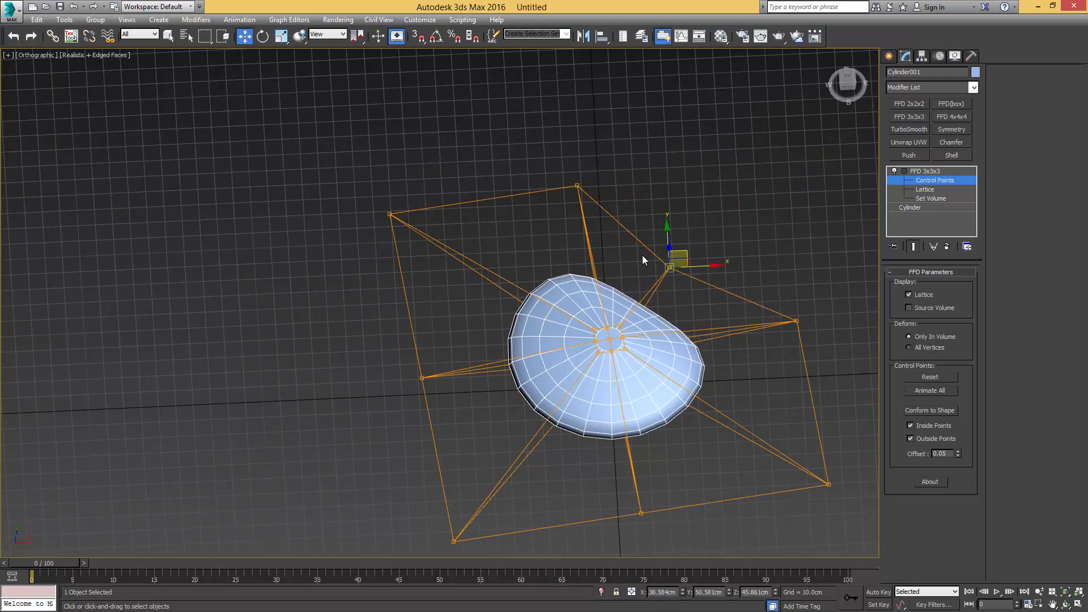
left_click(436, 559)
middle_click_drag(462, 457, 478, 402)
left_click_drag(457, 497, 573, 351)
middle_click_drag(587, 396, 642, 386, "alt")
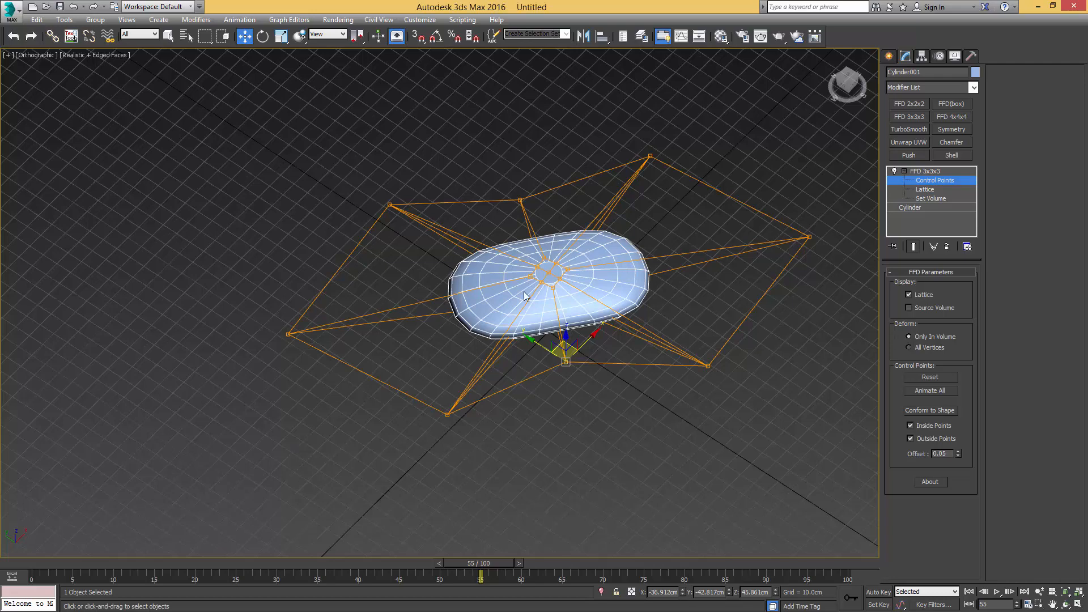
middle_click_drag(527, 297, 538, 359, "alt")
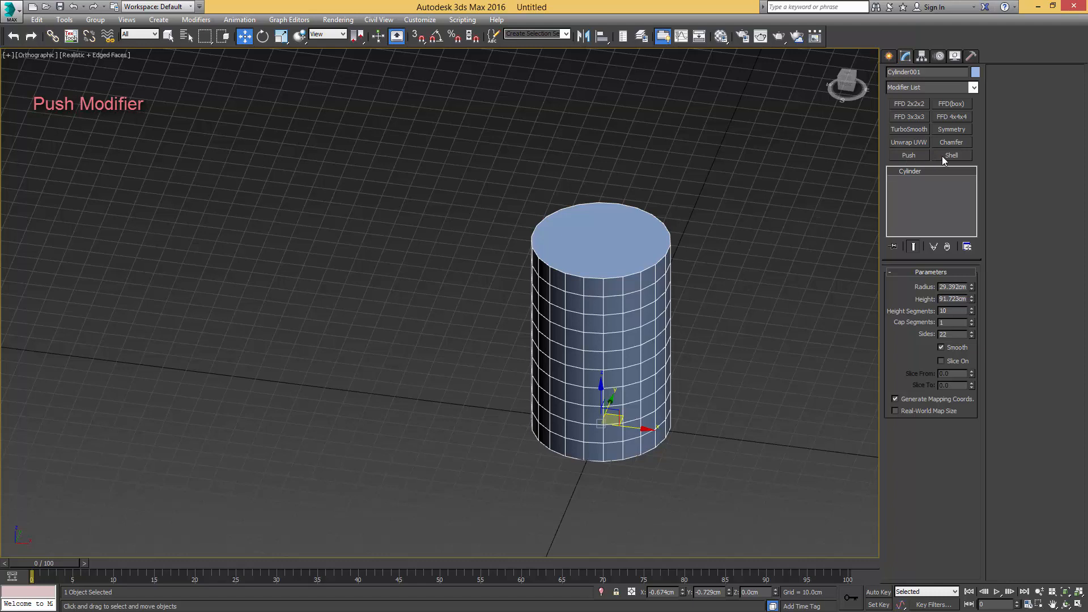
Convert the plain cylinder to an Editable Poly
right_click(618, 286)
mouse_move(686, 397)
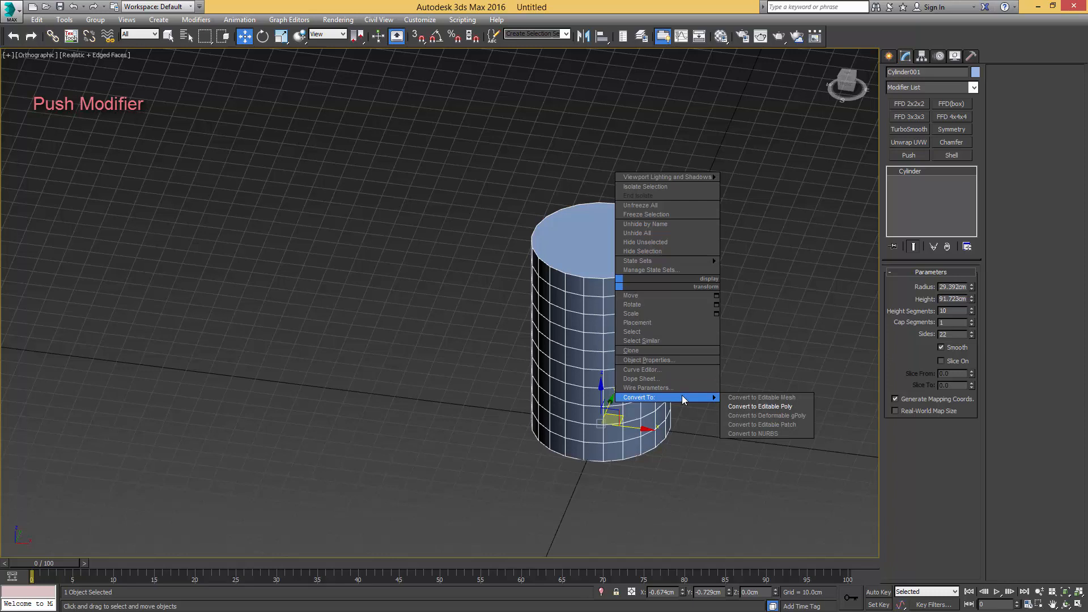
left_click(749, 408)
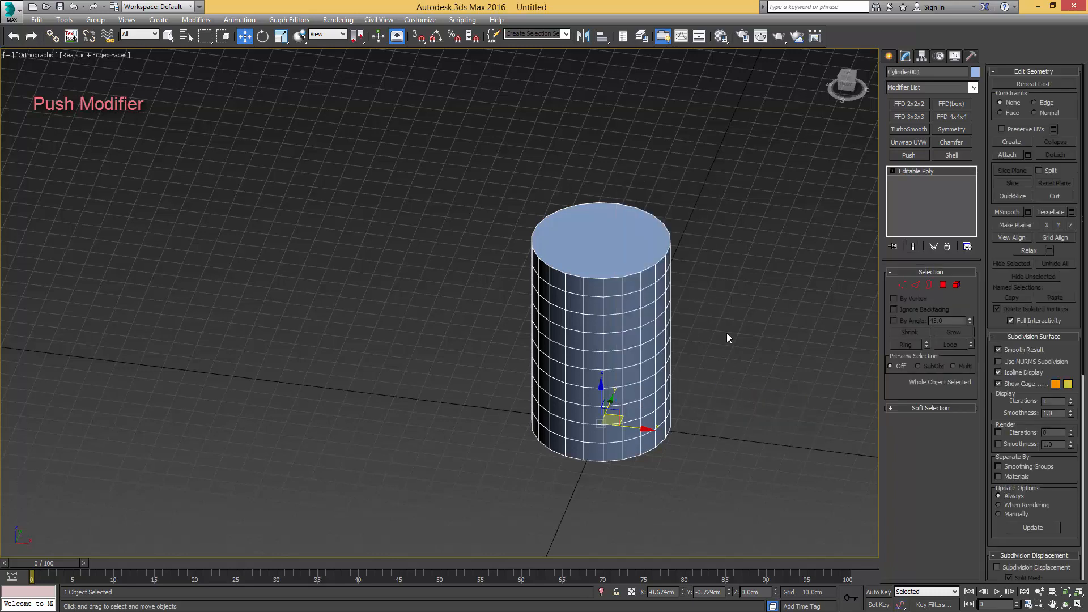
Select five alternating horizontal edge loops around the cylinder, starting with the first loop below the top rim
left_click(915, 285)
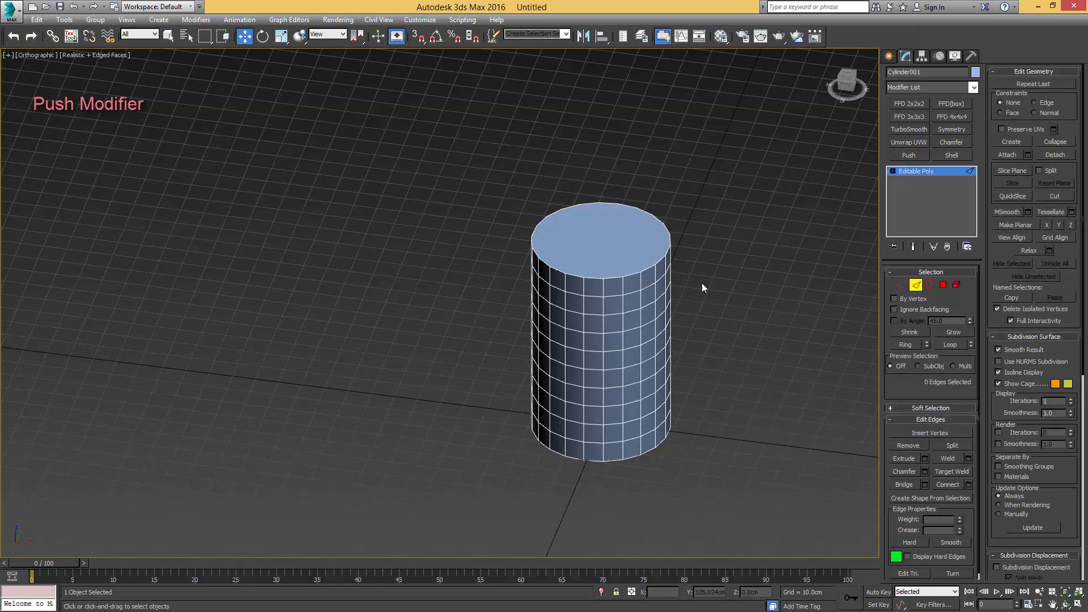
double_click(612, 296)
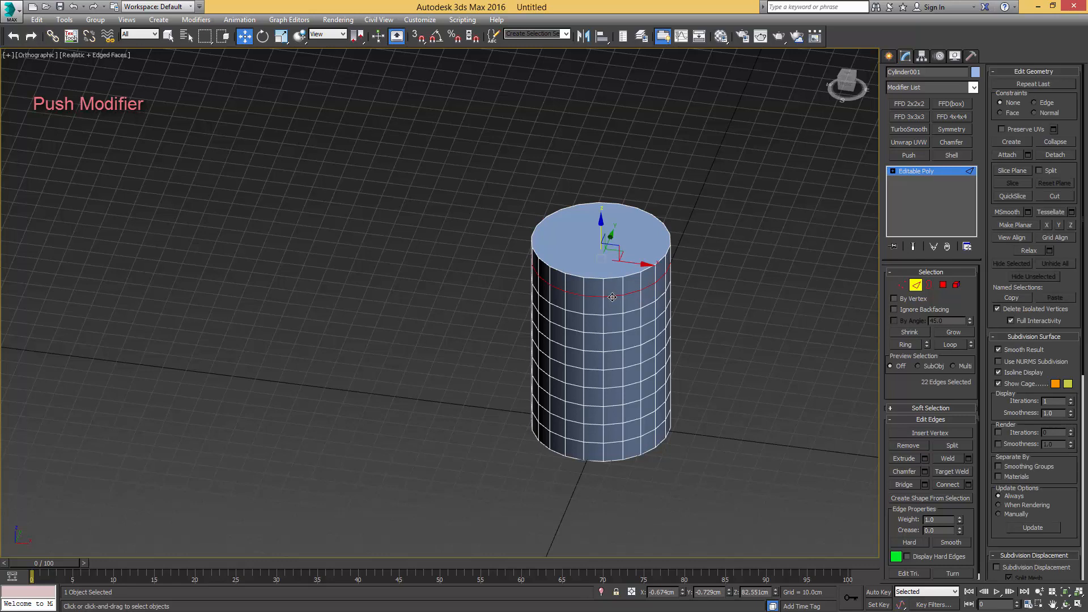
double_click(615, 333, "ctrl")
left_click(613, 369, "ctrl")
double_click(613, 369, "ctrl")
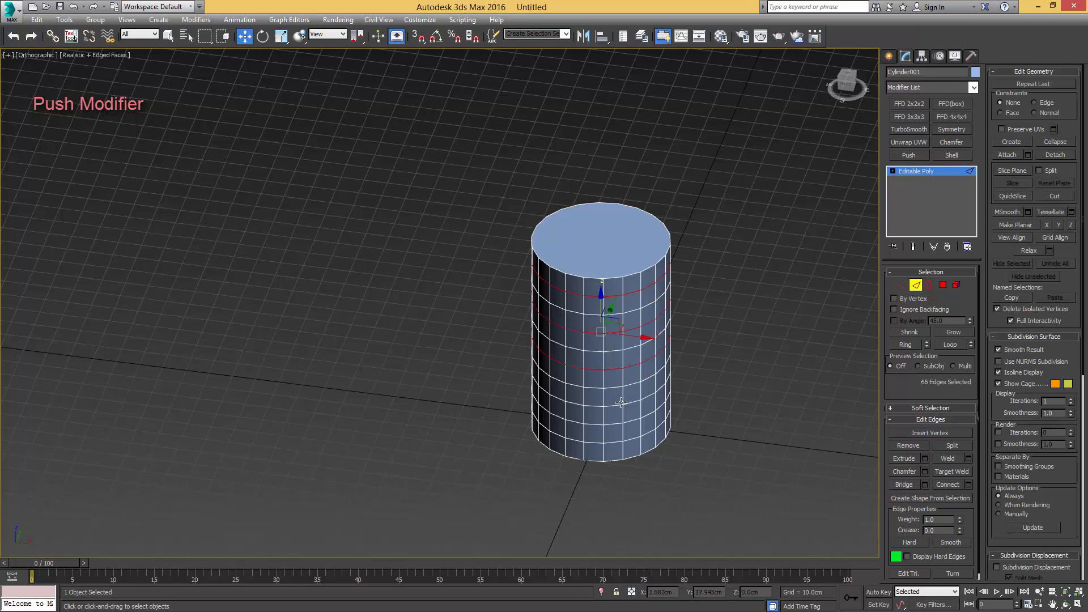
double_click(615, 405, "ctrl")
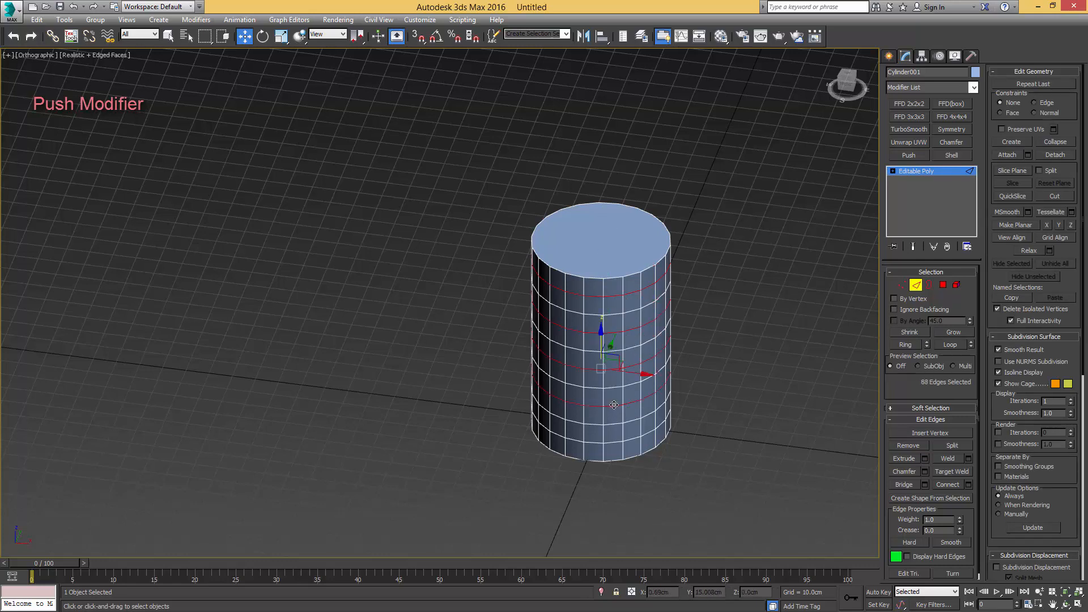
double_click(619, 441, "ctrl")
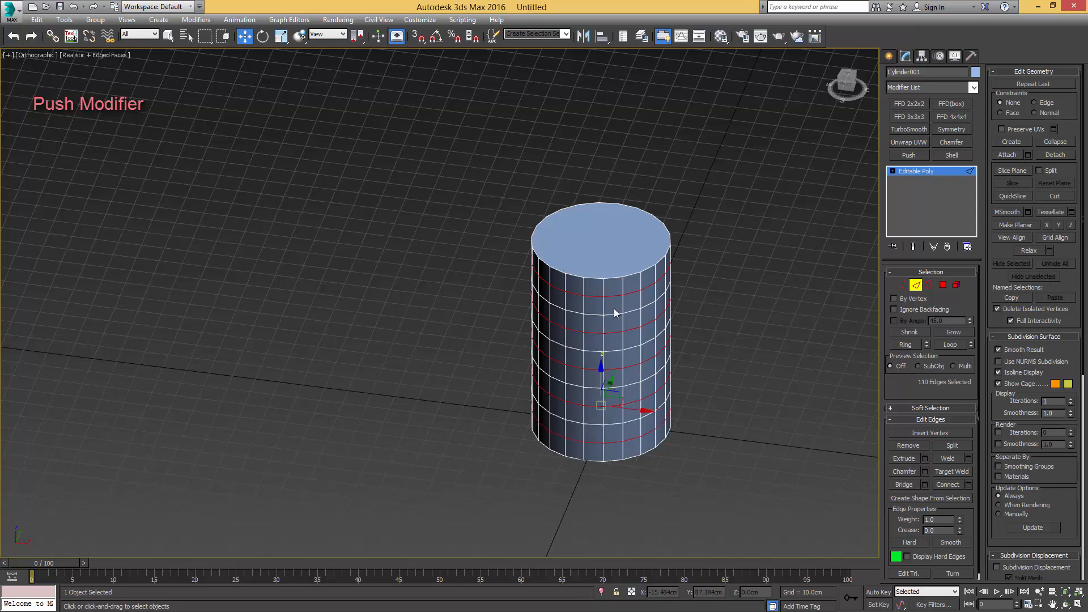
Apply a Push modifier to the selected edge loops with a push value of about 12.69 cm, and collapse it into the Editable Poly
left_click(907, 154)
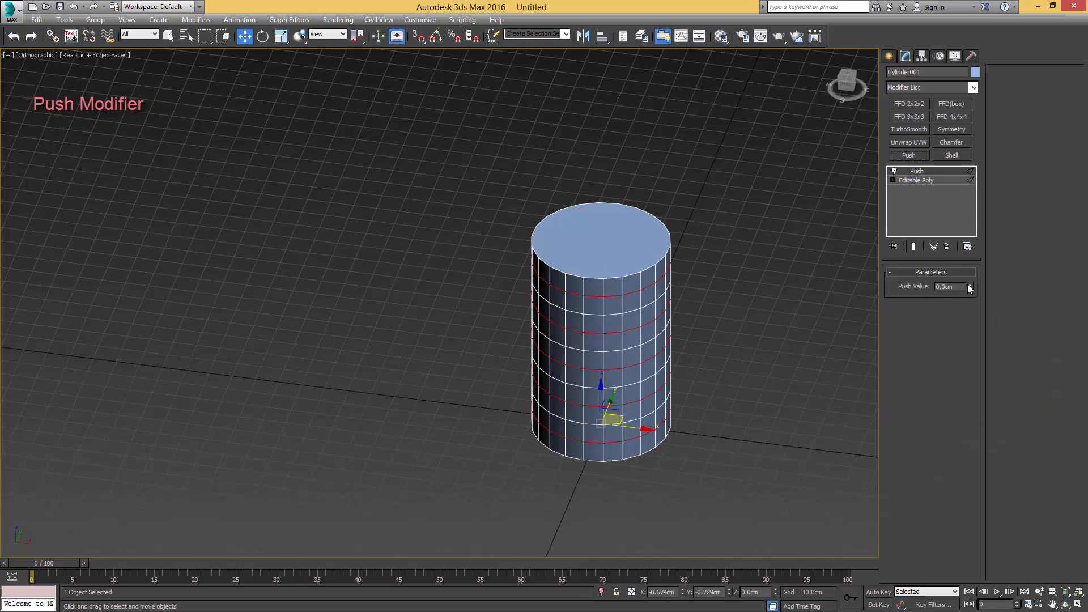
left_click_drag(968, 284, 943, 166)
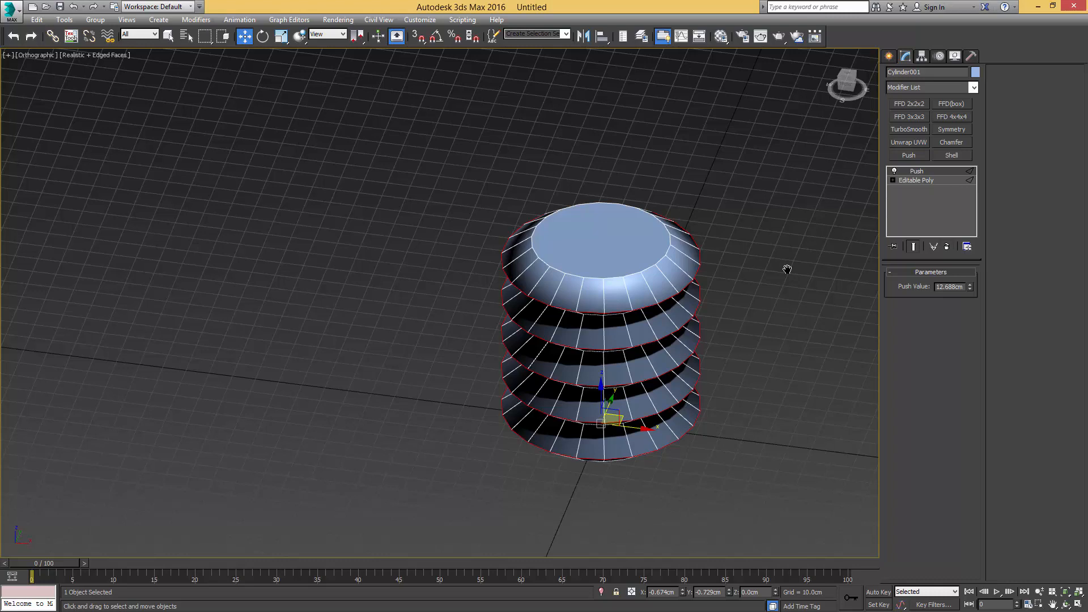
right_click(916, 171)
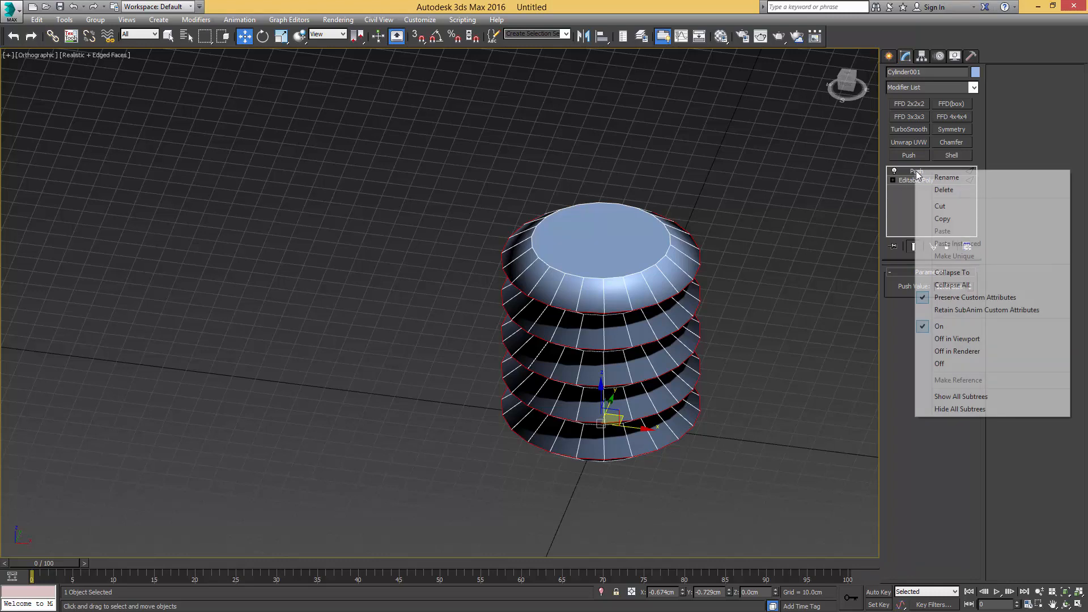
left_click(958, 270)
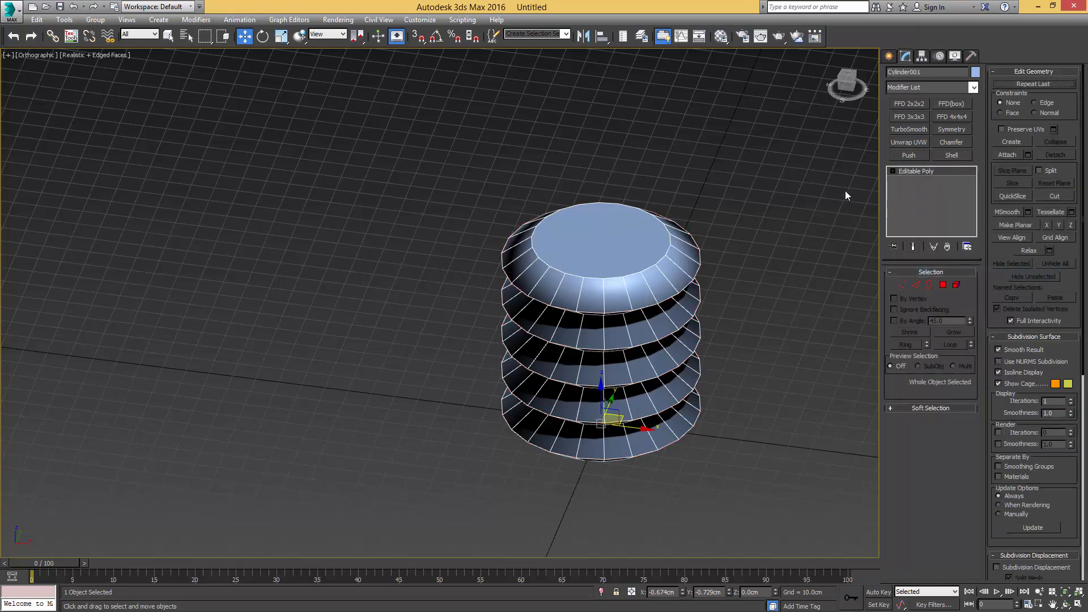
Delete the top cap polygon of the ribbed cylinder to open it, and leave polygon editing
middle_click_drag(577, 262, 585, 231, "alt")
scroll(586, 231, "up", 4)
key("4")
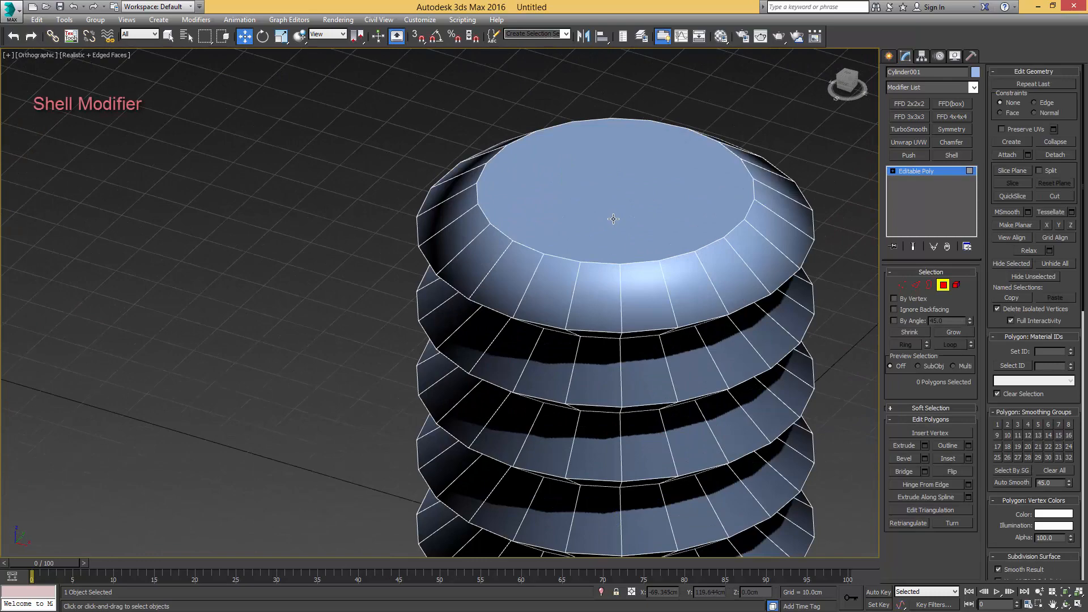
left_click(612, 223)
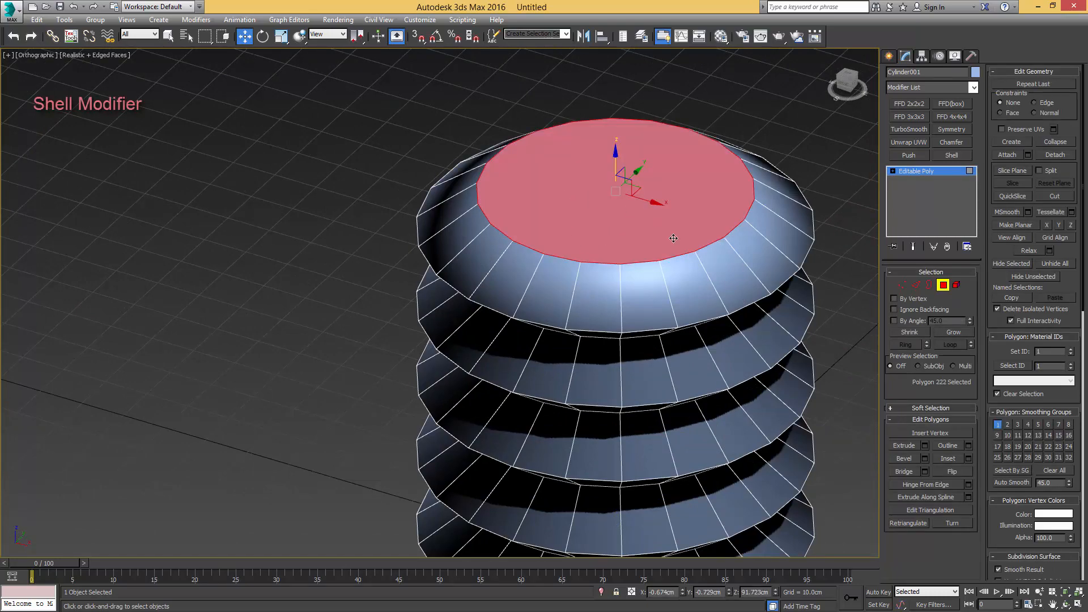
key("Delete")
mouse_move(657, 237)
middle_mouse_down("alt")
mouse_move(756, 288)
mouse_move(622, 243)
mouse_move(662, 229)
middle_mouse_up("alt")
scroll(662, 230, "up", 6)
key("4")
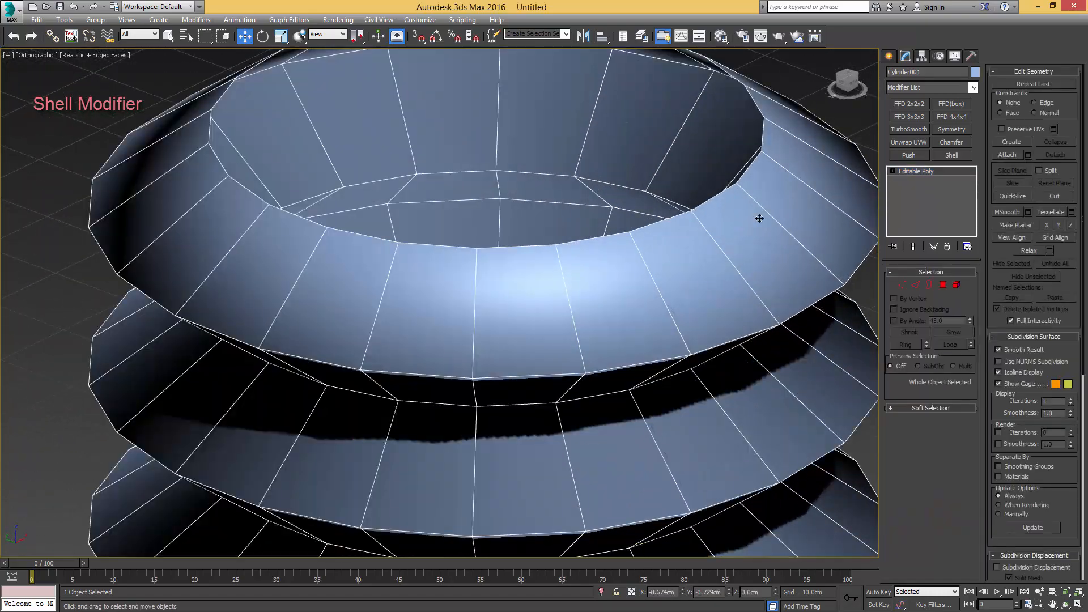
Apply a Shell modifier to the open ribbed cylinder with an inner amount of about 2.63 cm and an outer amount of 0 cm
left_click(951, 154)
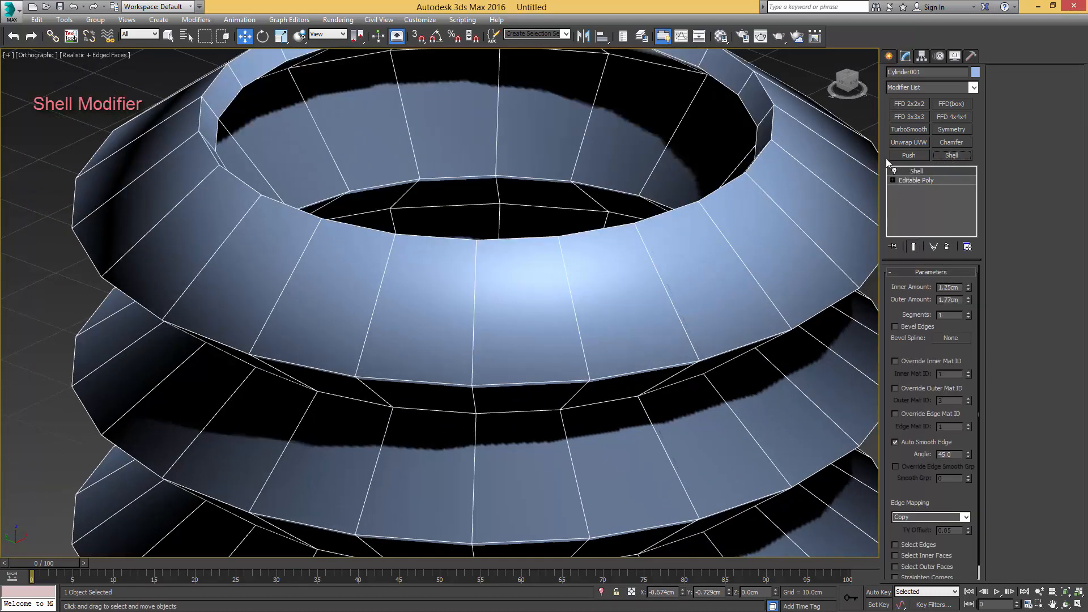
middle_click_drag(773, 150, 742, 217)
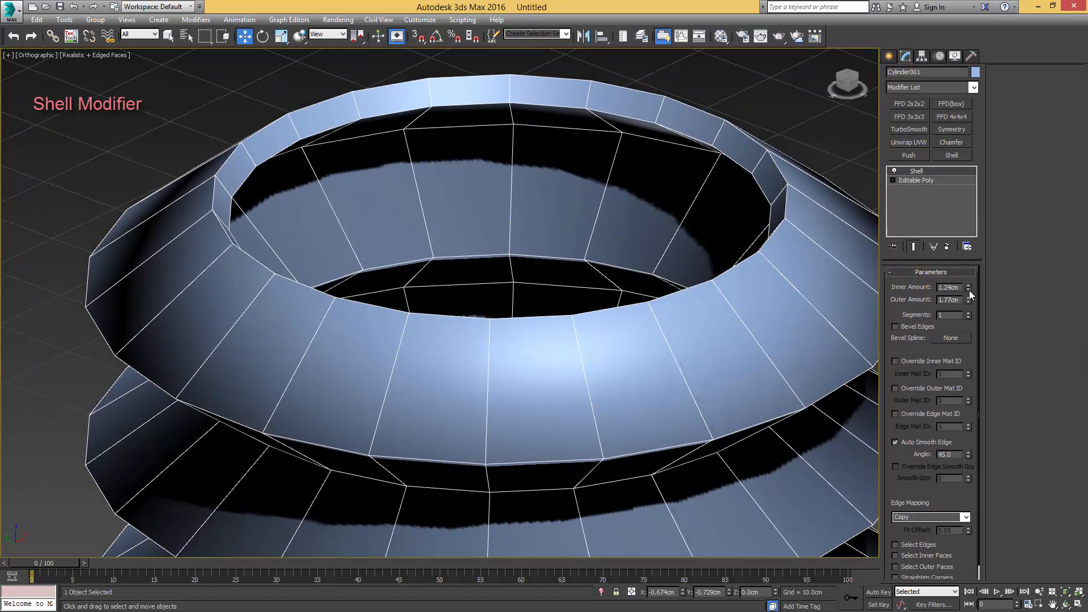
left_click_drag(969, 291, 969, 401)
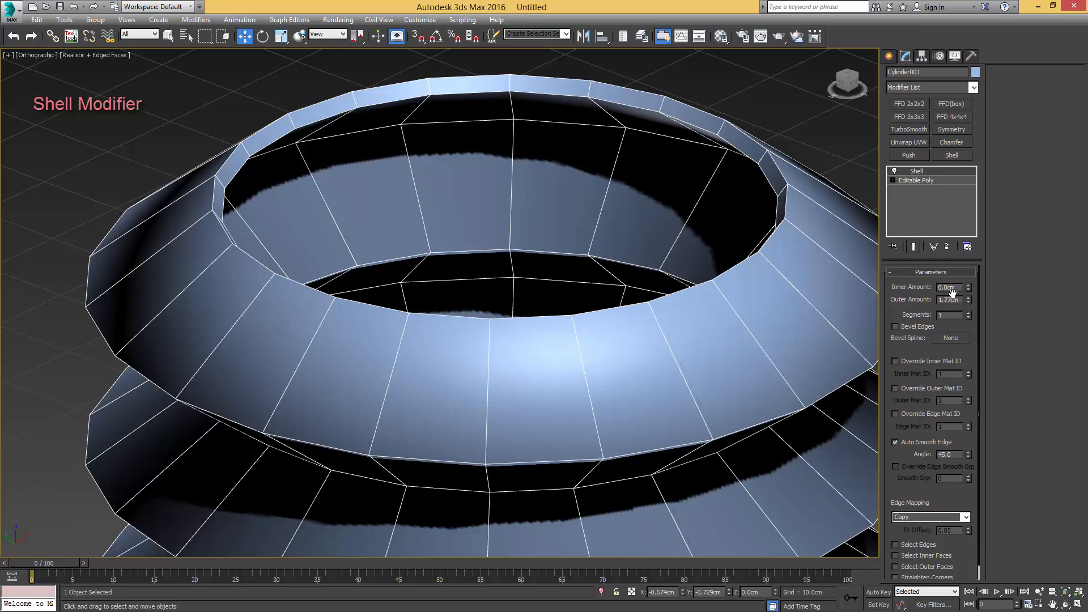
left_click_drag(968, 302, 975, 432)
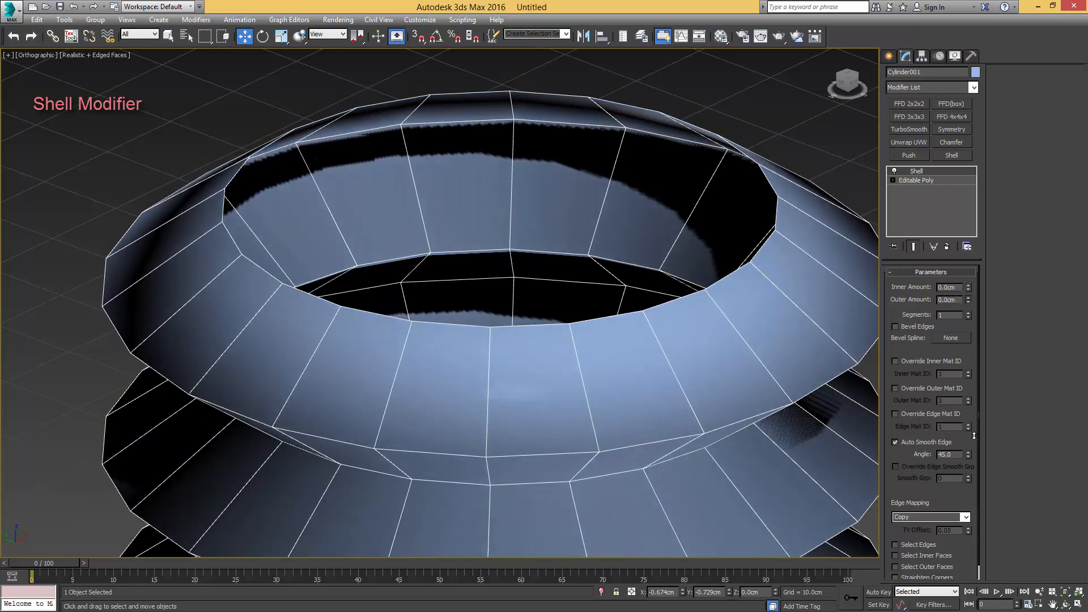
left_click_drag(969, 287, 993, 135)
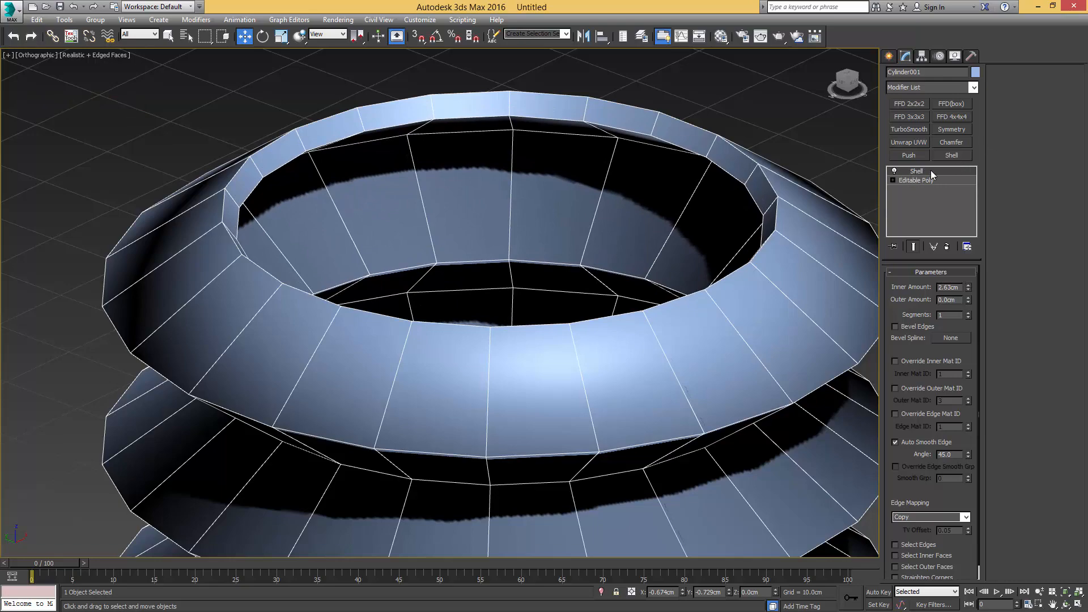
Toggle the Shell modifier's Straighten Corners option on and off, comparing the ribs in shaded and wireframe display
middle_click_drag(768, 294, 781, 183)
scroll(760, 190, "down", 7)
scroll(712, 213, "up", 6)
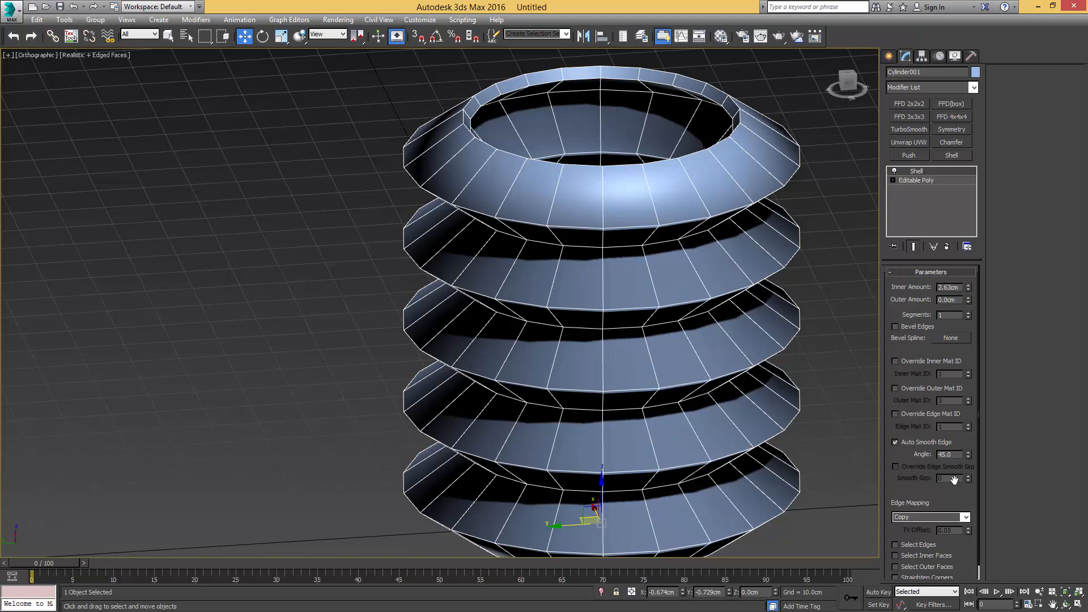
scroll(941, 396, "down", 2)
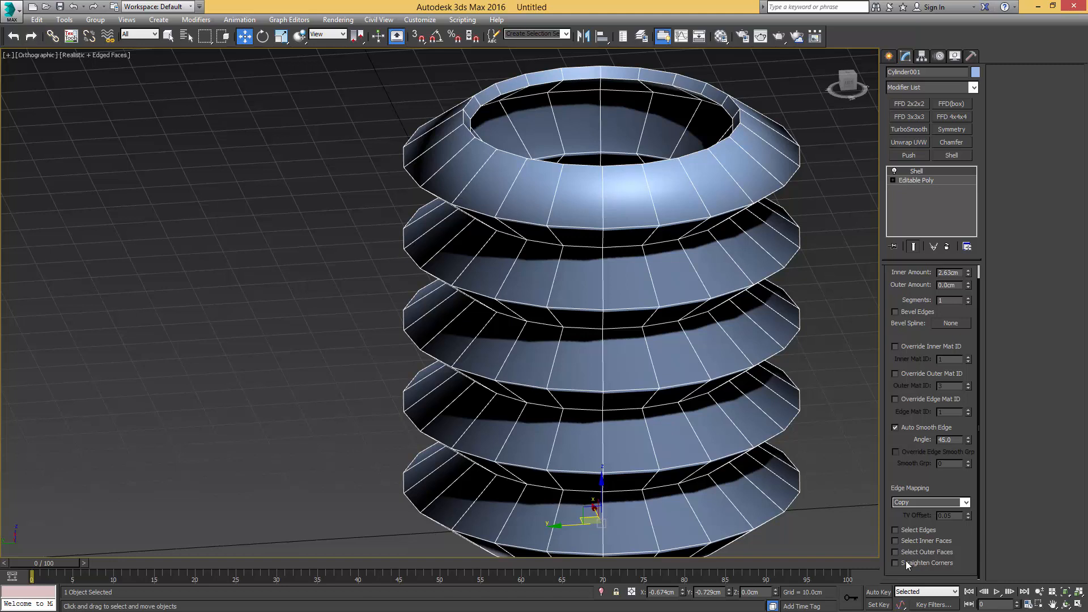
left_click(896, 562)
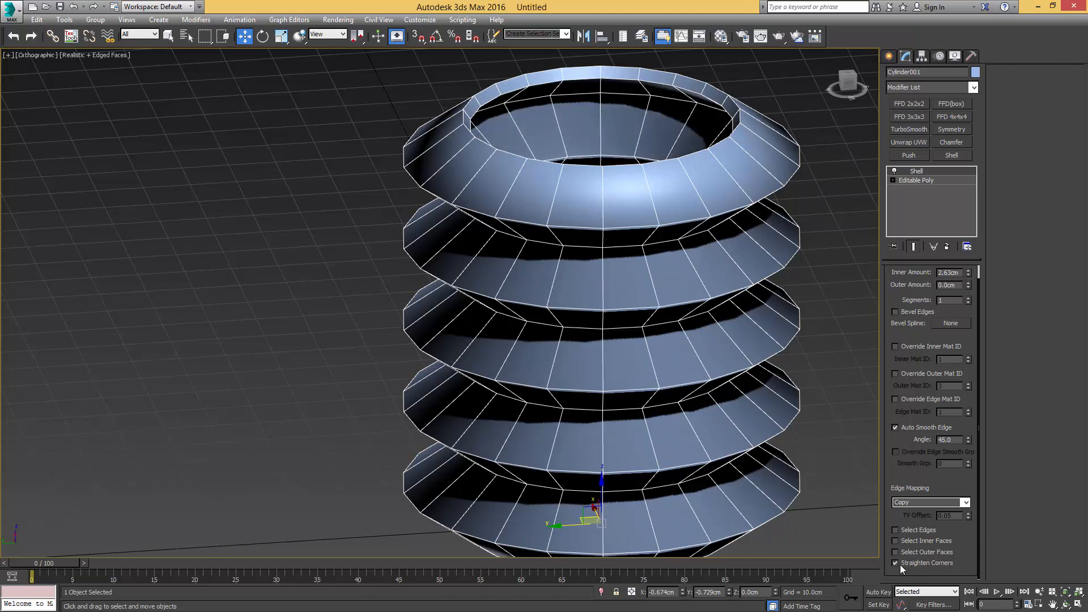
left_click(919, 562)
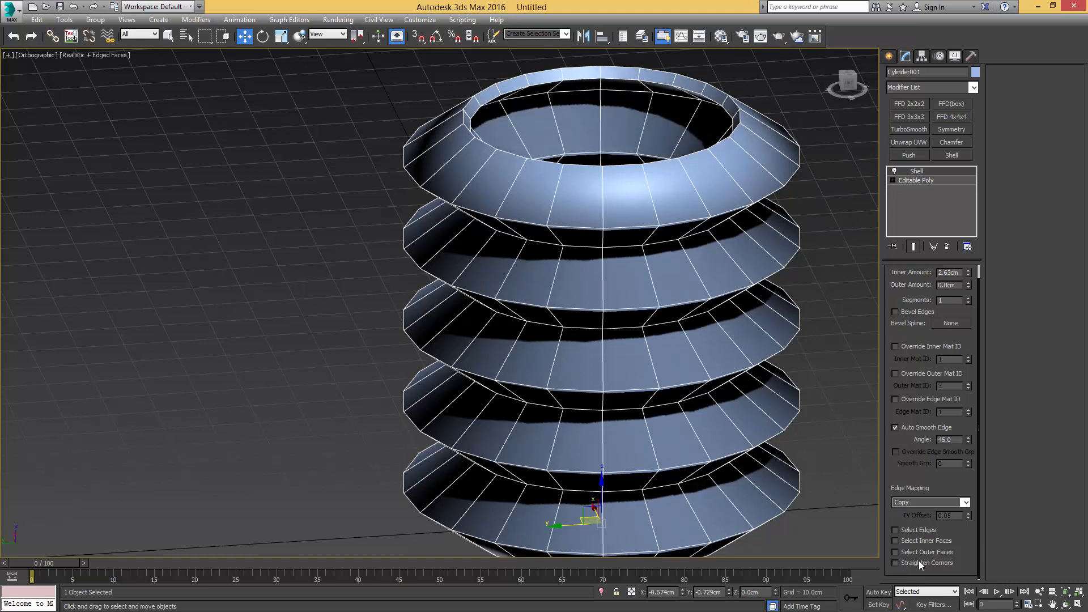
left_click(920, 560)
key("F3")
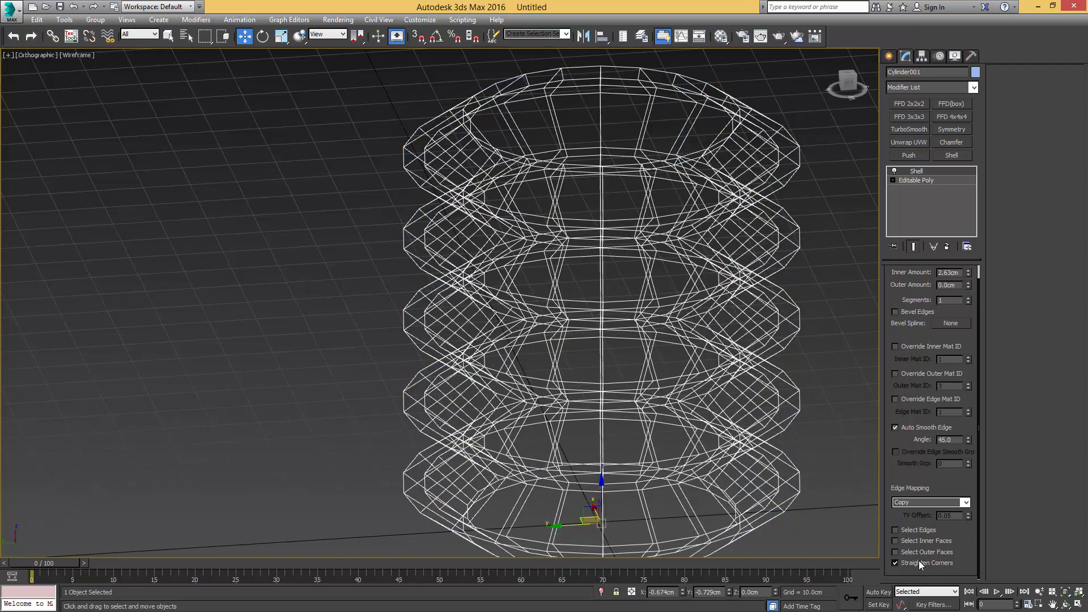
left_click(919, 560)
key("F3")
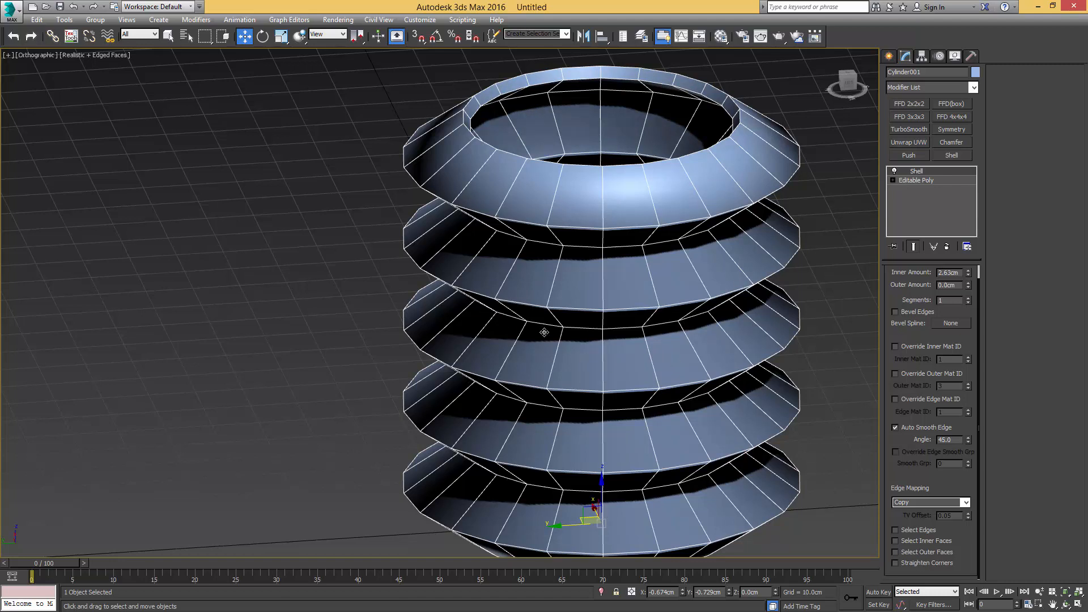
Delete the cylinder to leave an empty scene
key("Delete")
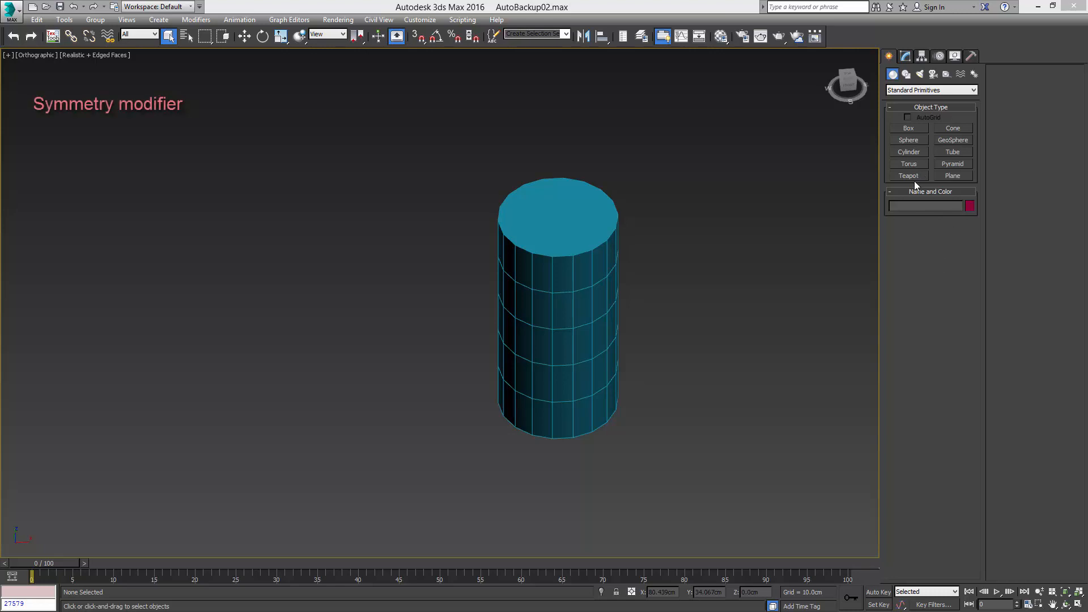
left_click(593, 265)
key("Delete")
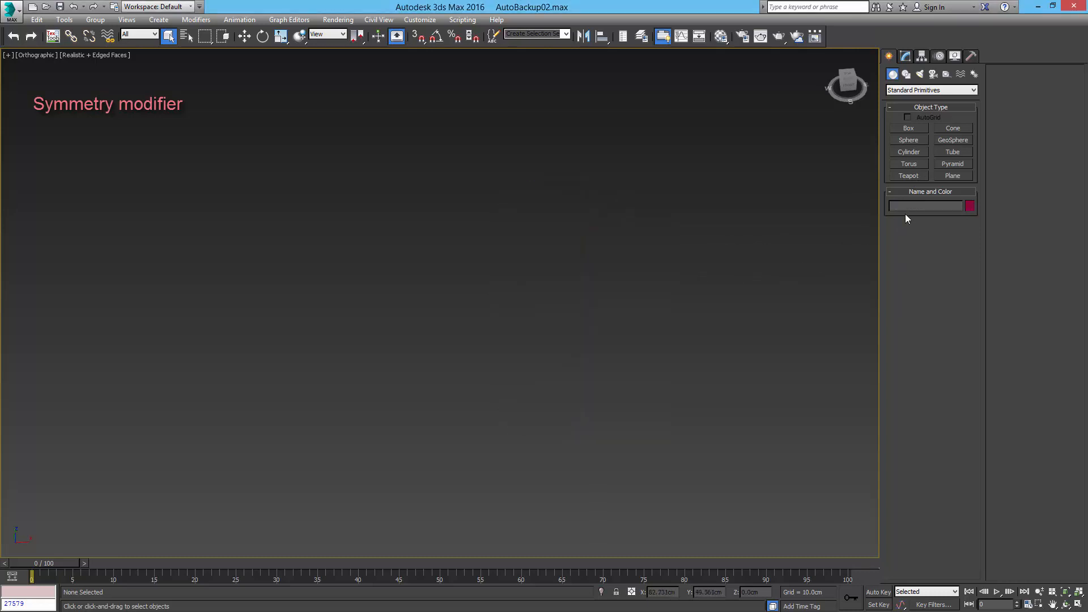
Create a teapot primitive in the middle of the scene and set its Z rotation to 0
left_click(916, 176)
left_click_drag(549, 386, 566, 291)
key("e")
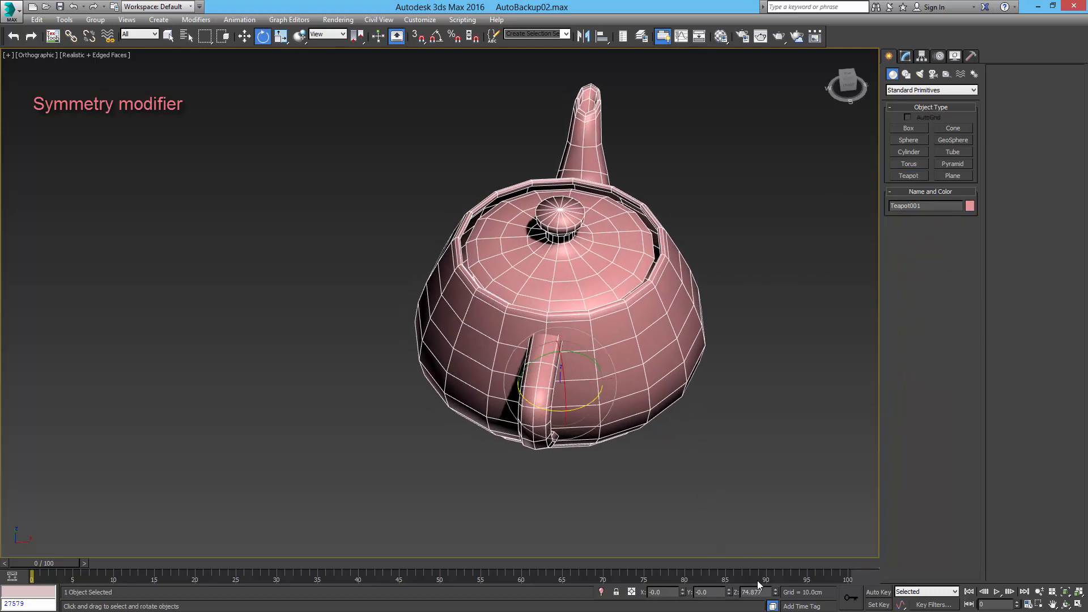
double_click(765, 592)
type("0")
key("Return")
scroll(599, 438, "down", 4)
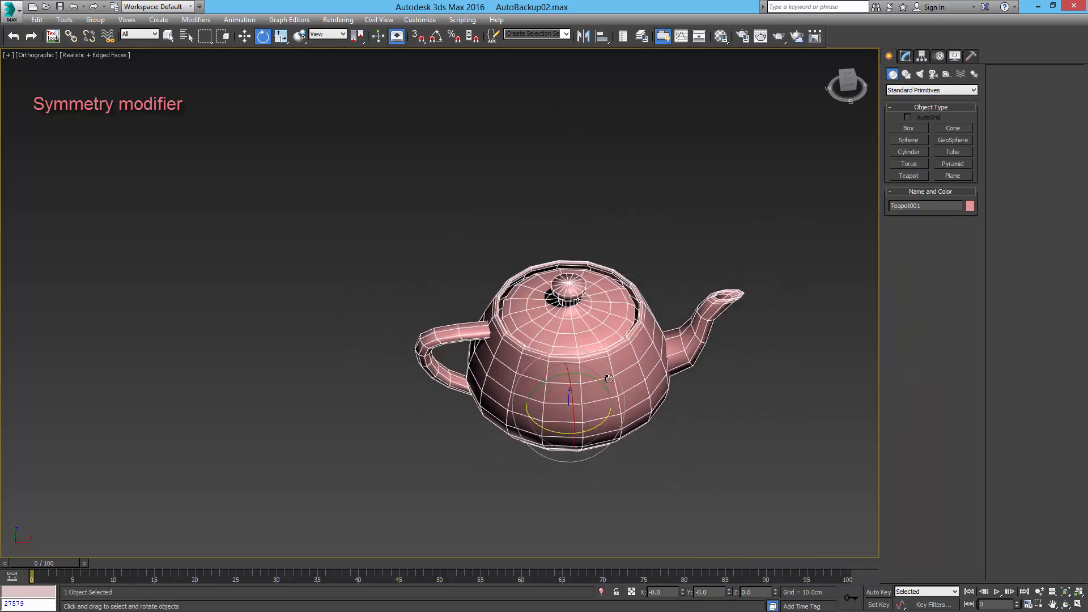
Frame the teapot in the front view and convert it to an Editable Poly
middle_click_drag(600, 437, 656, 341, "alt")
scroll(685, 334, "up", 3)
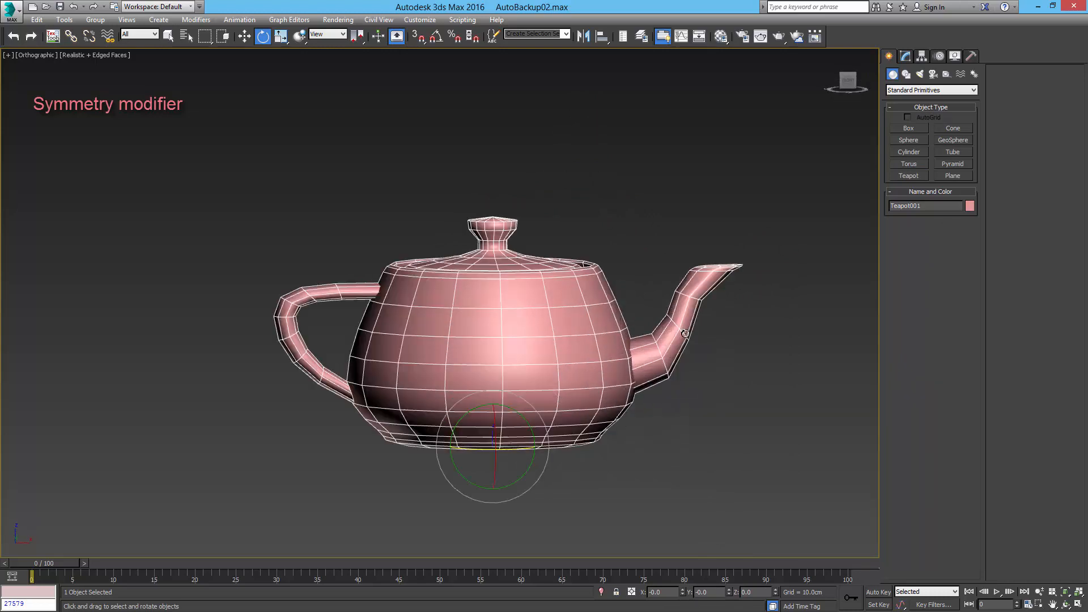
key("l")
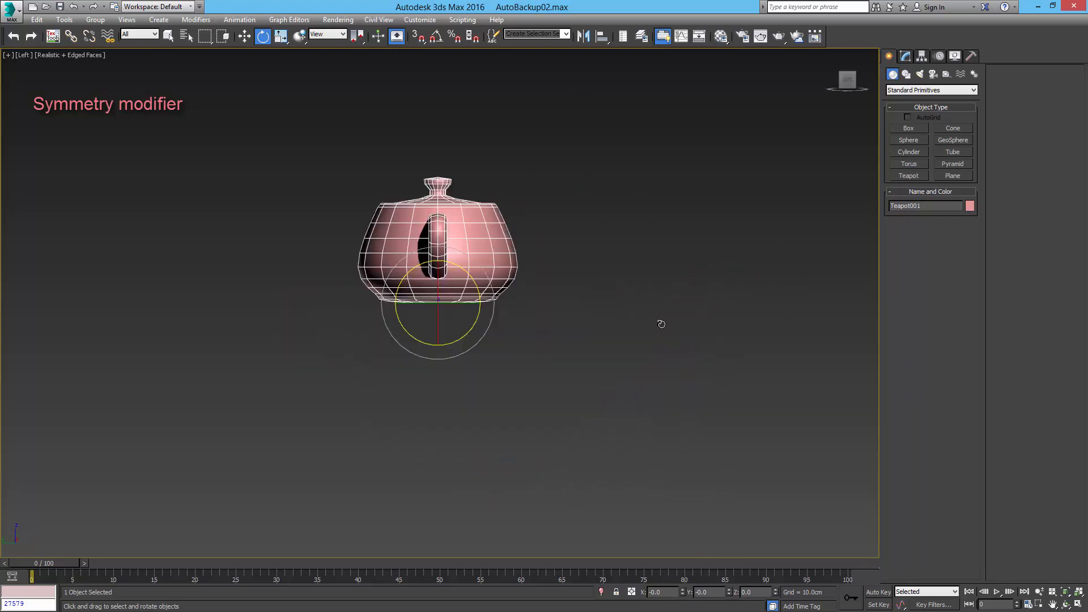
key("f")
key("z")
scroll(656, 321, "down", 2)
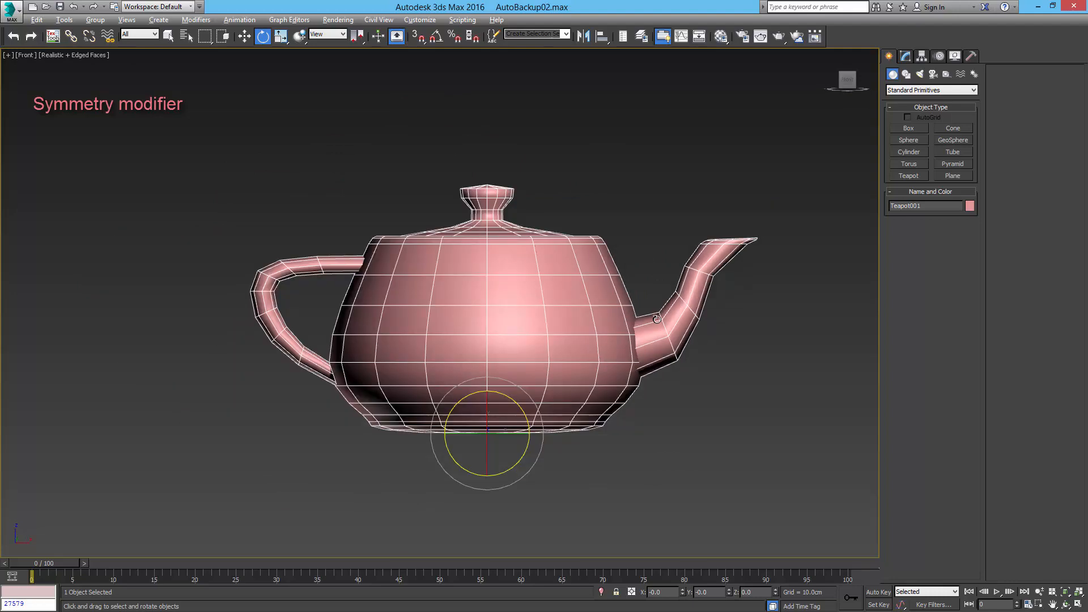
left_click(906, 56)
middle_click_drag(689, 297, 647, 294)
scroll(816, 165, "down", 2)
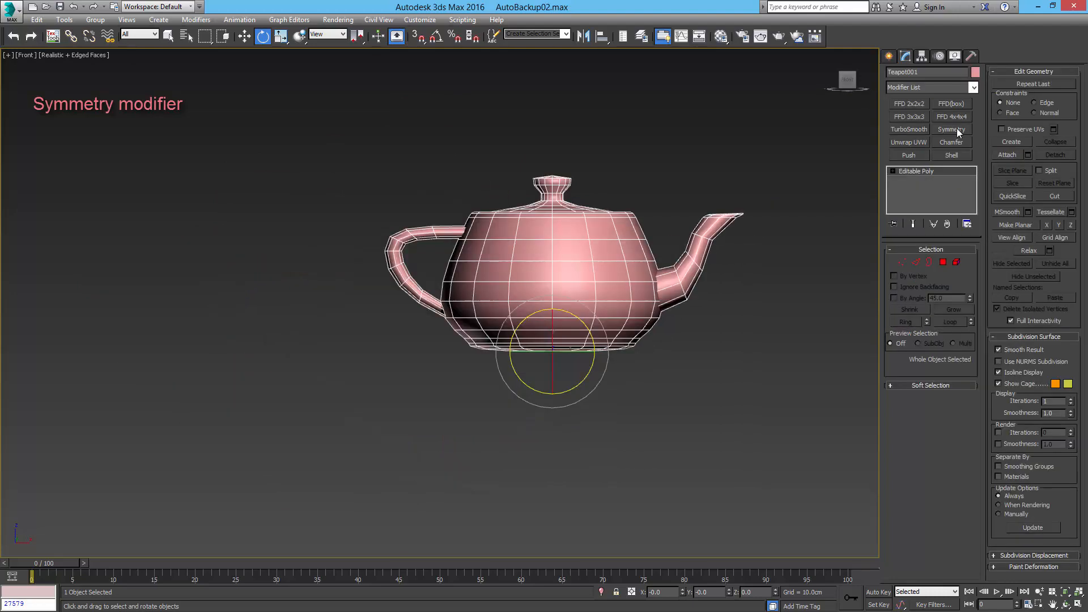
Try a Symmetry modifier on the teapot with the X mirror axis, inspect the mirrored spout, and remove the modifier
left_click(951, 129)
mouse_move(723, 224)
middle_mouse_down("alt")
mouse_move(726, 258)
mouse_move(718, 218)
middle_mouse_up("alt")
middle_click_drag(568, 289, 634, 243)
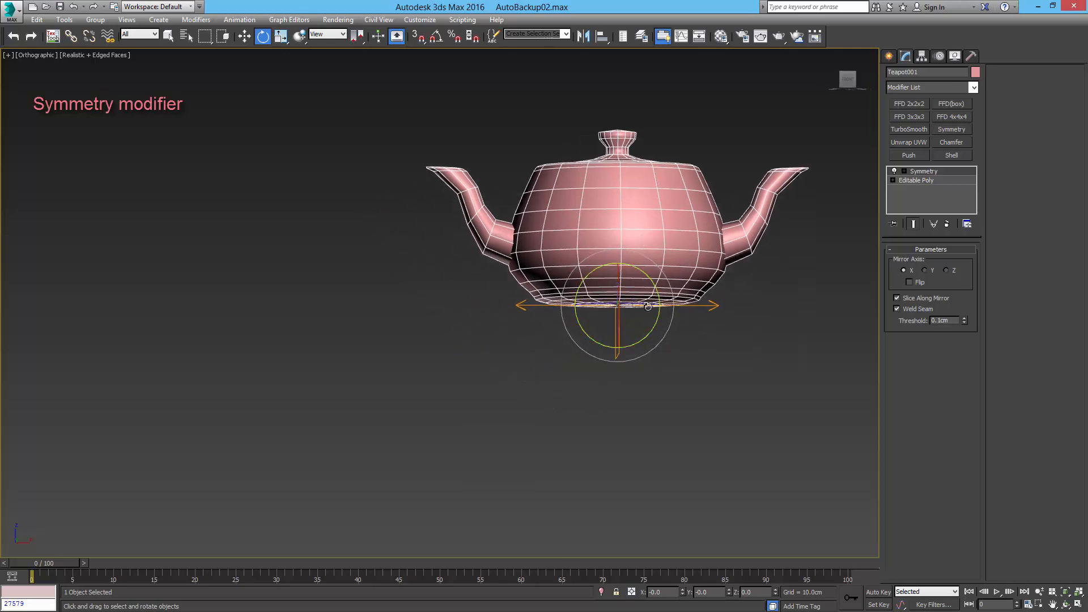
scroll(643, 281, "up", 3)
scroll(643, 281, "down", 3)
middle_click_drag(643, 282, 623, 310, "alt")
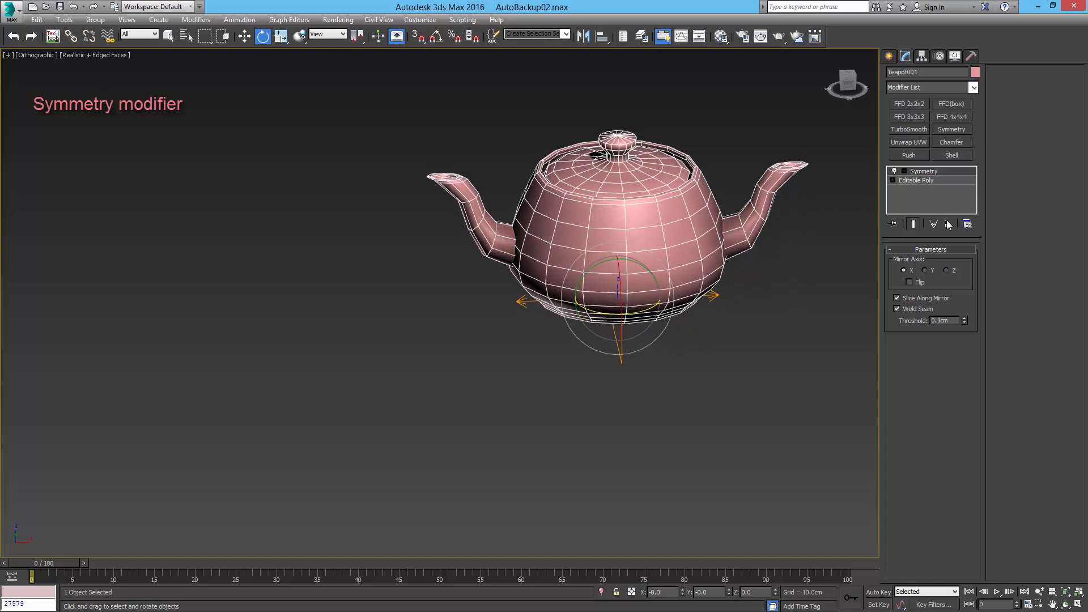
middle_click_drag(743, 208, 688, 222)
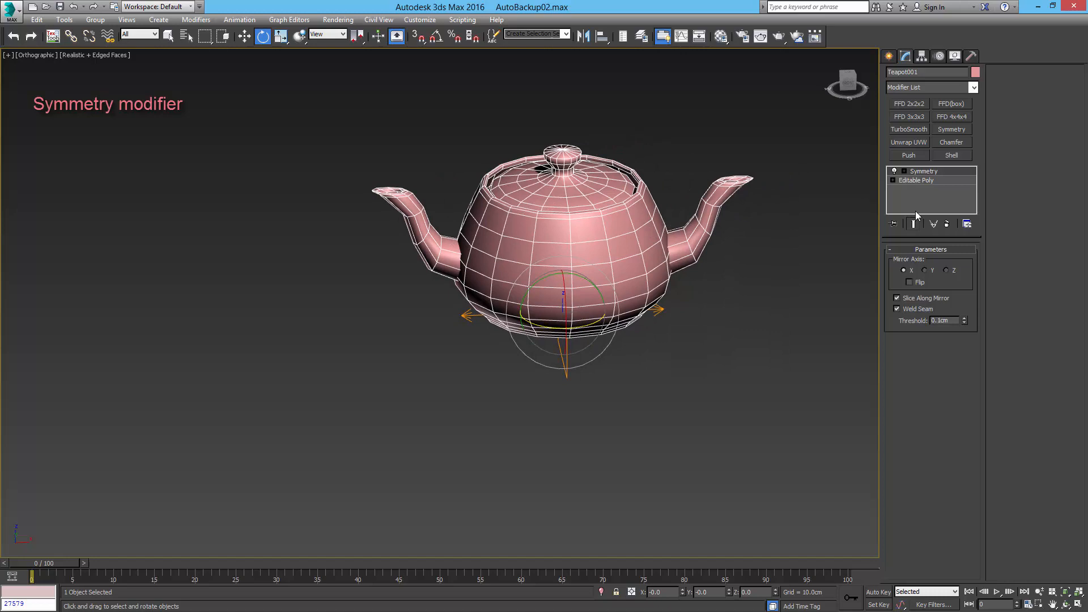
left_click(948, 223)
Select the two vertices at the middle of the teapot's spout in the front view
middle_click_drag(778, 209, 712, 223)
key("l")
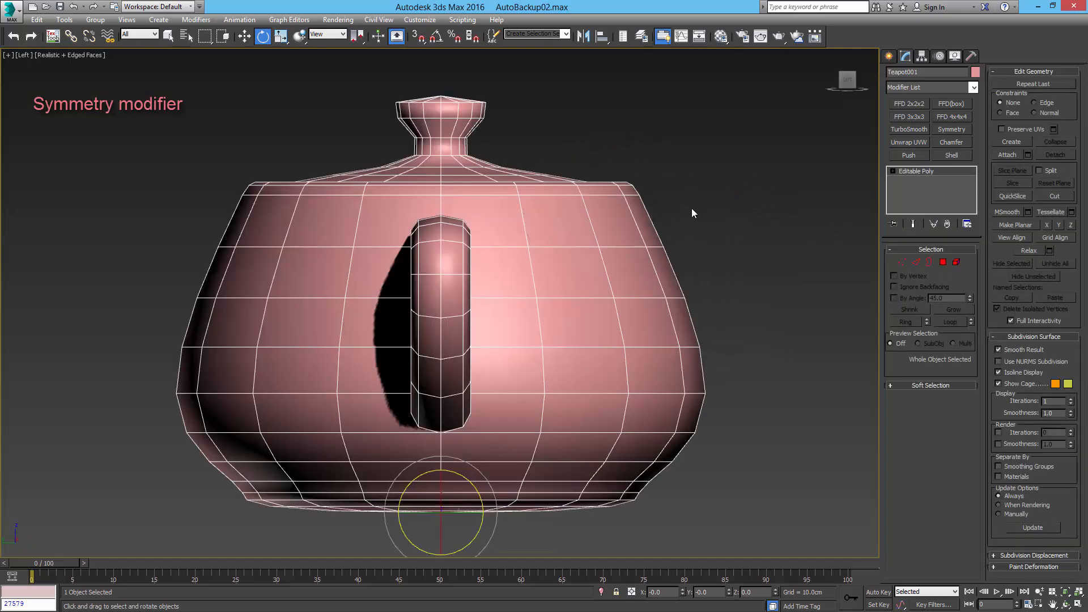
key("f")
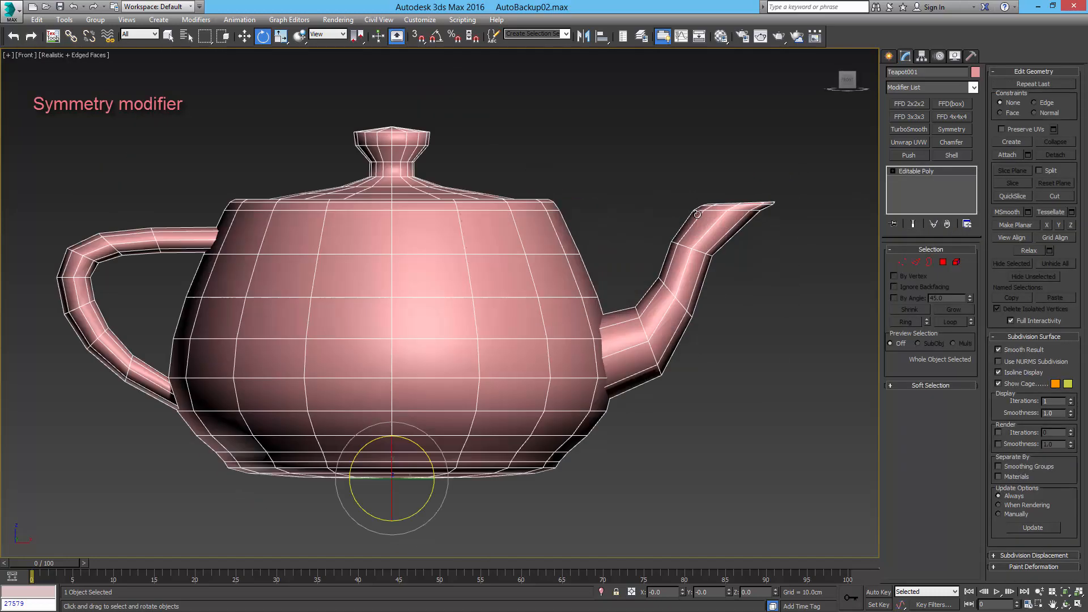
key("1")
middle_click_drag(674, 258, 689, 221)
scroll(687, 258, "up", 5)
scroll(701, 261, "down", 5)
left_click_drag(707, 251, 687, 271)
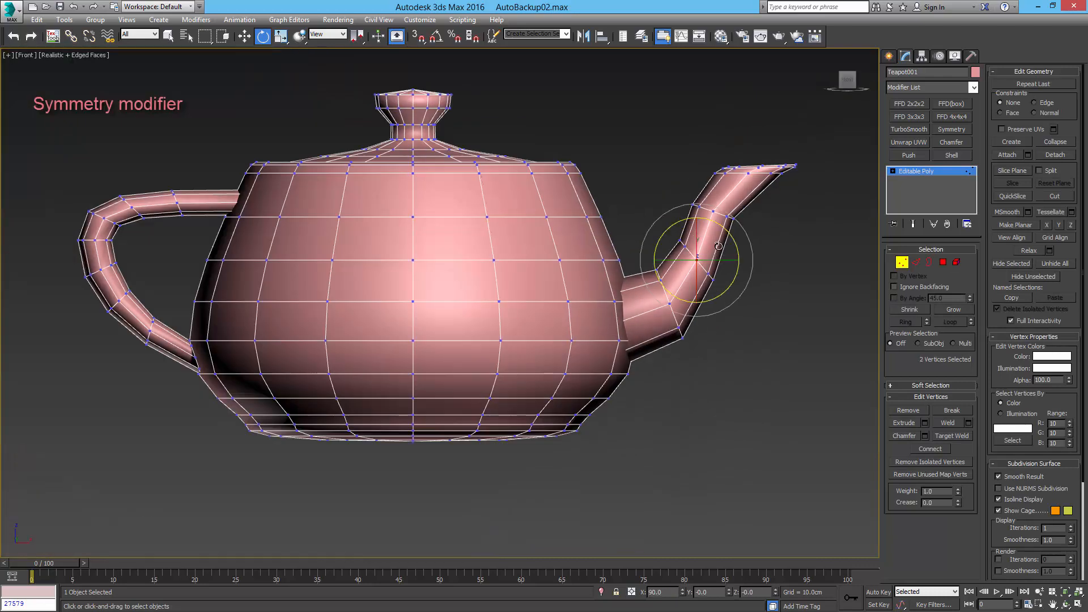
Place the teapot's pivot at the selected spout vertices, check its alignment, and leave vertex editing
middle_click_drag(696, 228, 647, 244)
key("1")
key("w")
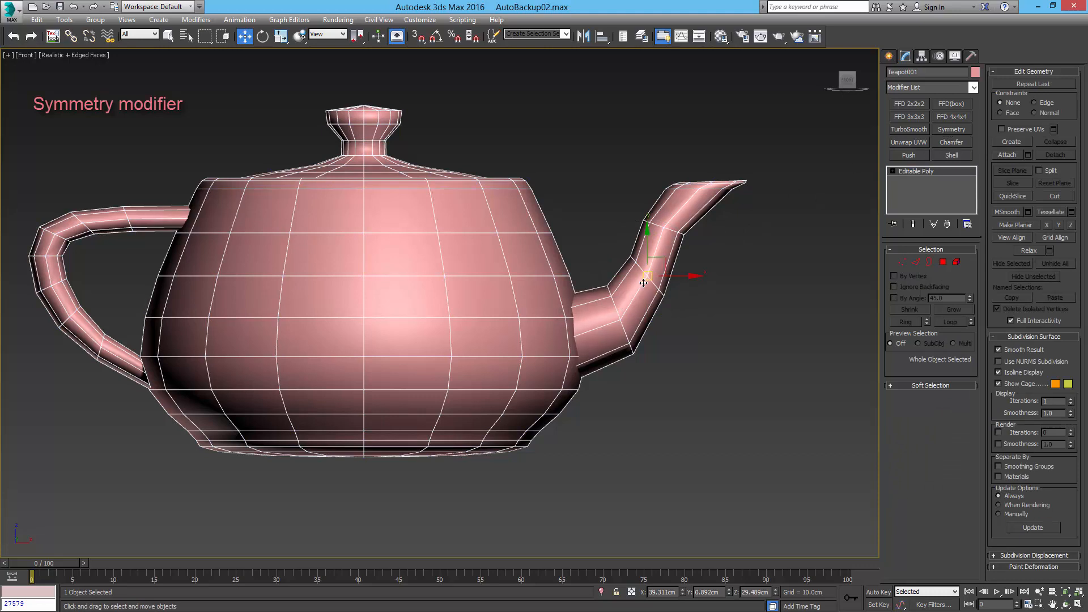
scroll(651, 275, "down", 2)
scroll(671, 277, "up", 5)
key("1")
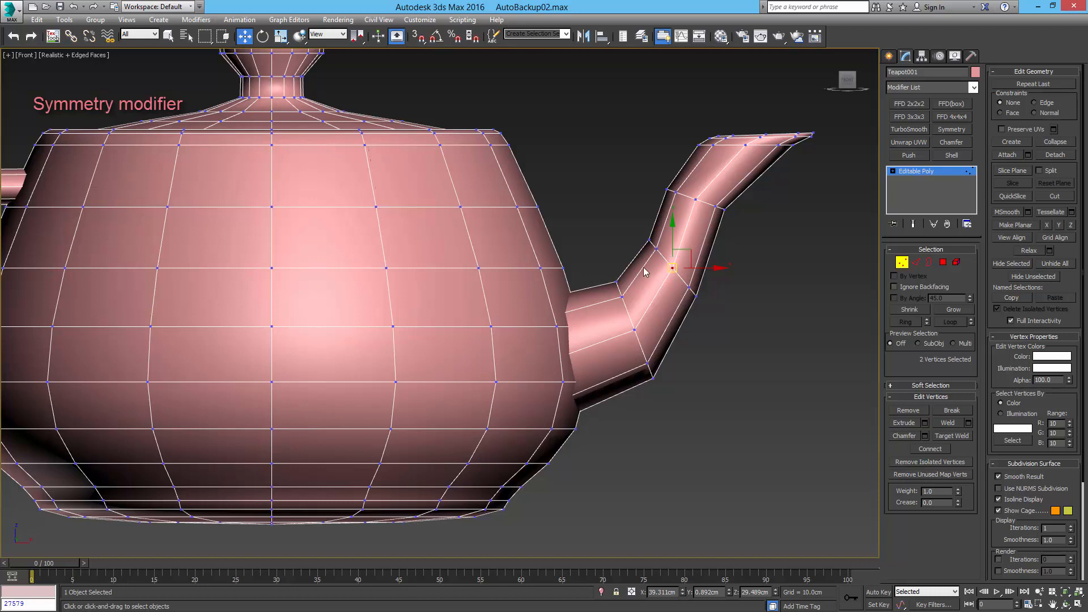
scroll(658, 269, "down", 3)
key("1")
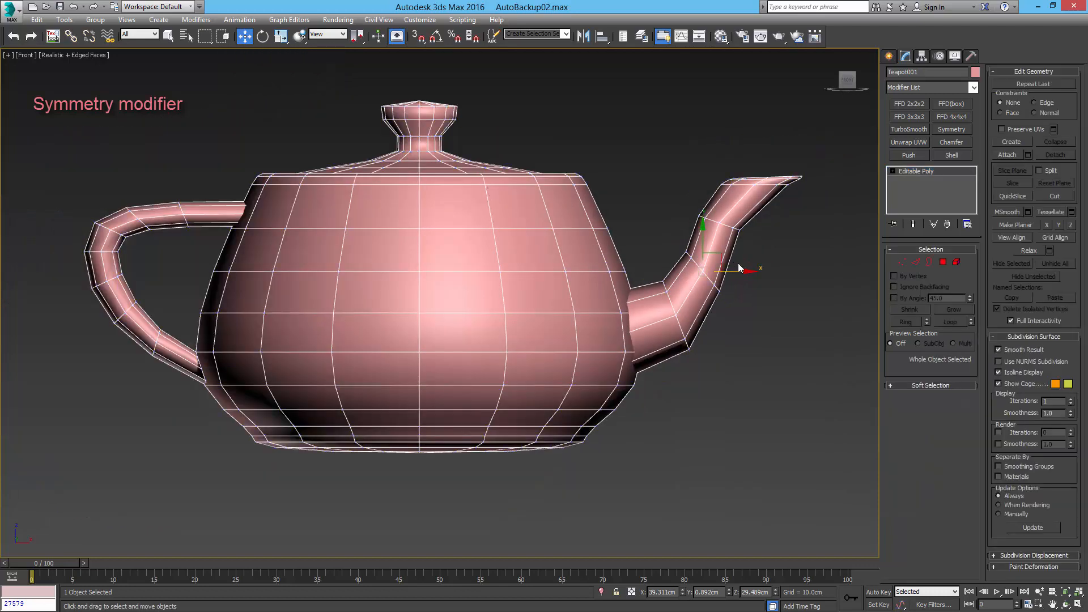
scroll(732, 275, "down", 3)
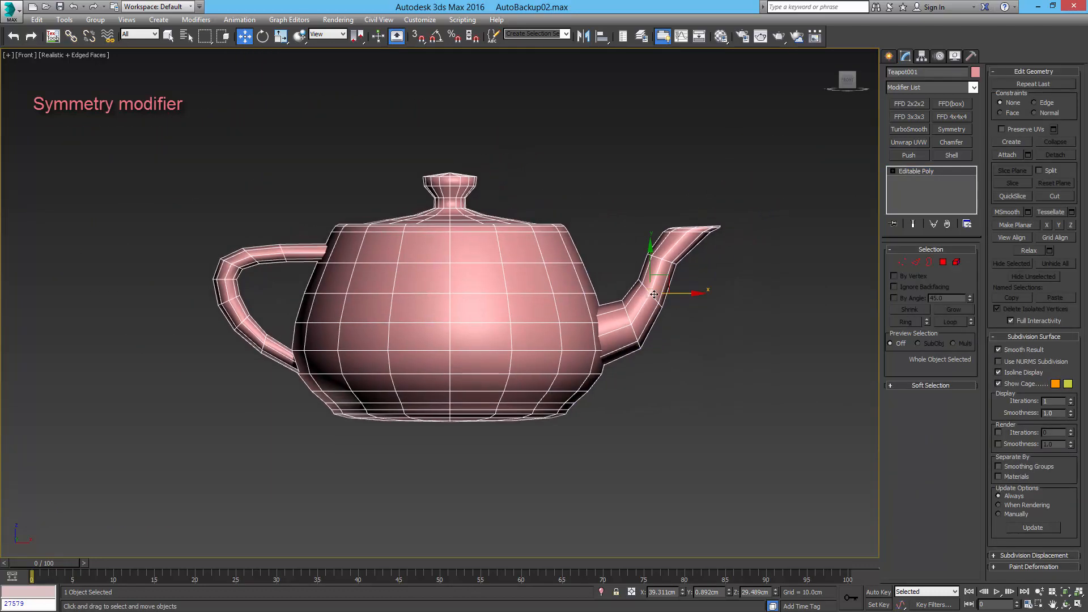
Apply a Symmetry modifier to the teapot with the X mirror axis and Flip enabled, mirroring it across the spout
left_click(953, 130)
left_click(919, 283)
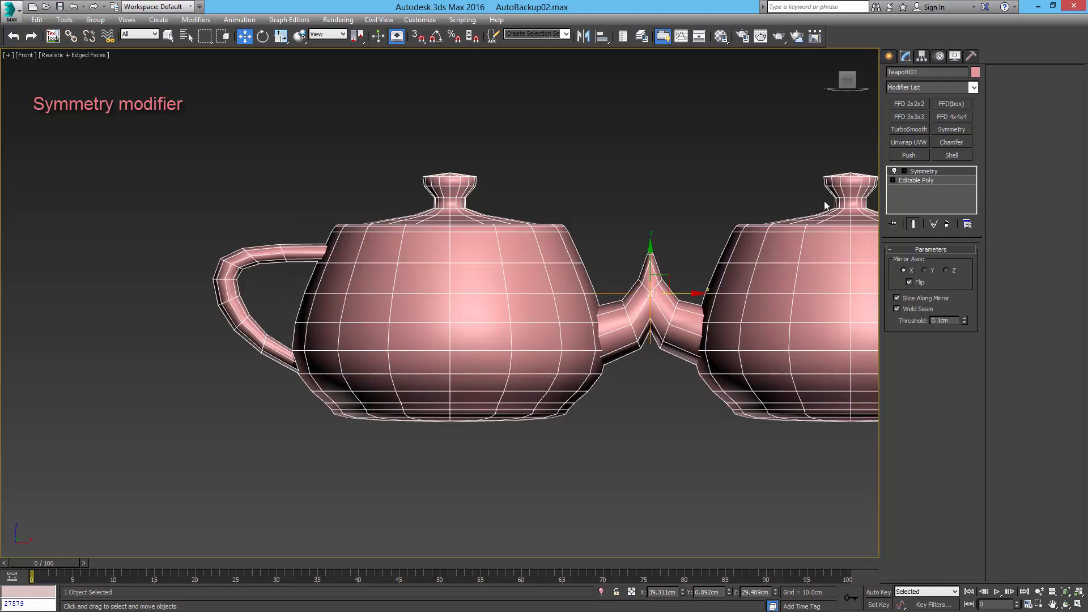
scroll(736, 190, "down", 4)
scroll(707, 193, "up", 4)
middle_click_drag(709, 192, 576, 243, "alt")
scroll(590, 228, "up", 2)
scroll(592, 228, "down", 2)
scroll(620, 231, "down", 2)
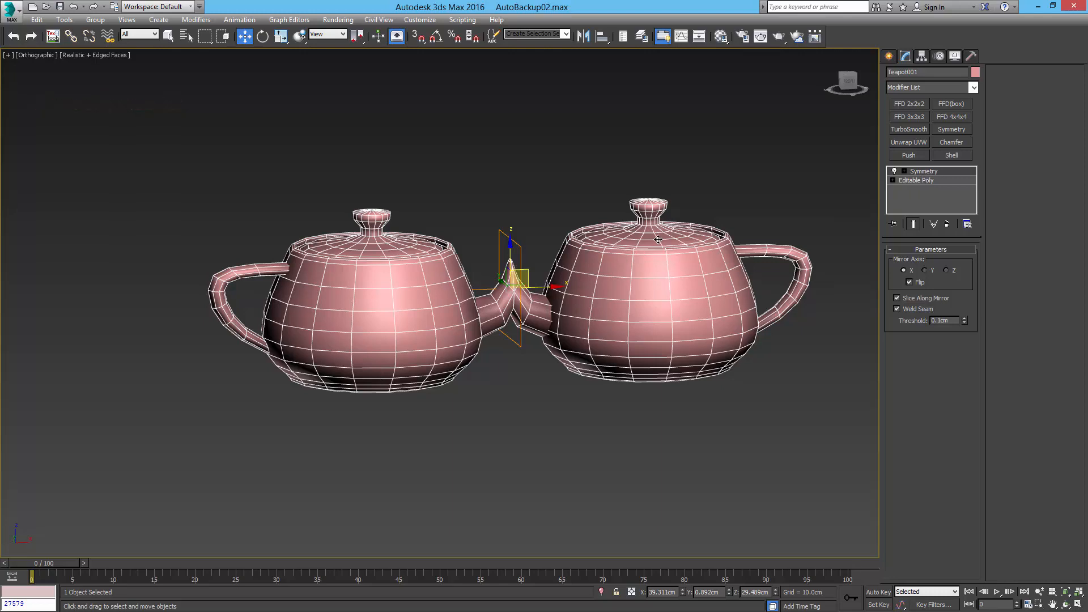
Collapse the mirrored teapots into an Editable Poly and select the horizontal row of vertices just below the top of both lid knobs
middle_click_drag(658, 240, 621, 277)
key("f")
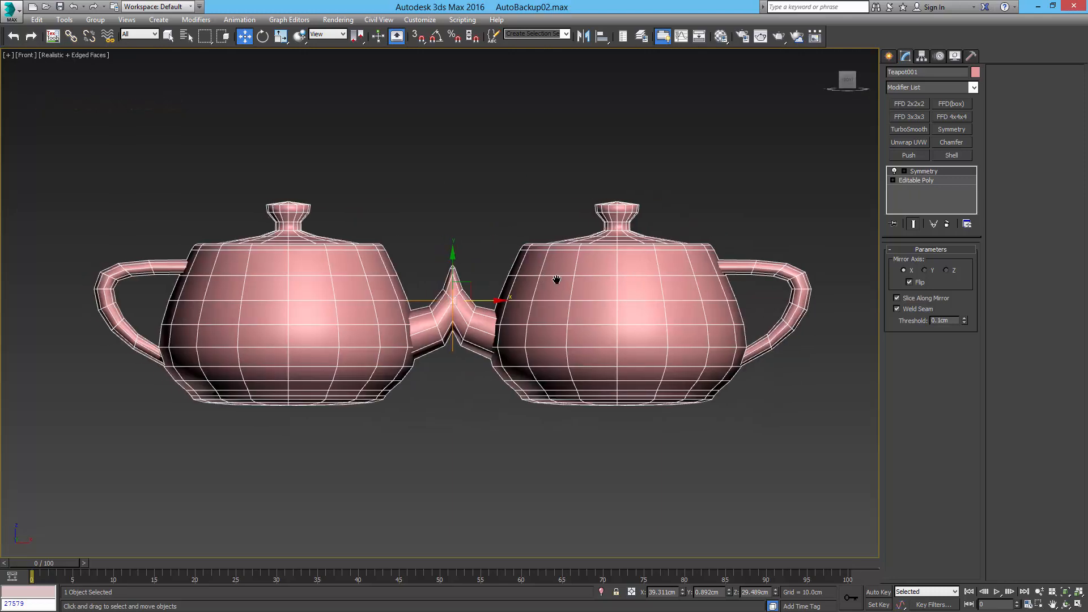
scroll(556, 281, "up", 2)
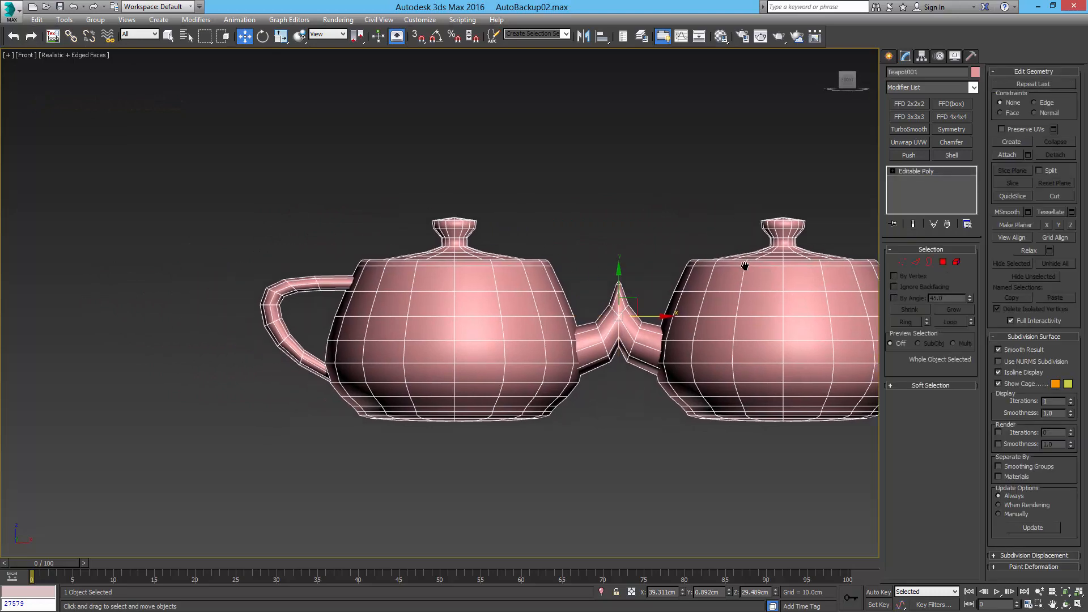
scroll(745, 266, "up", 2)
key("1")
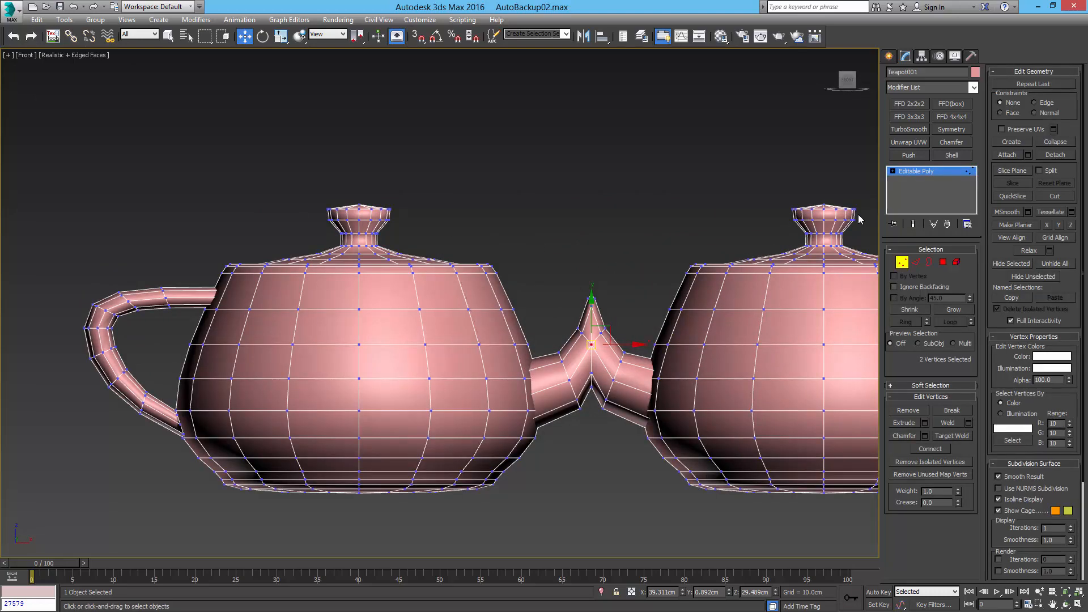
left_click_drag(861, 215, 260, 225)
middle_click_drag(447, 224, 406, 234)
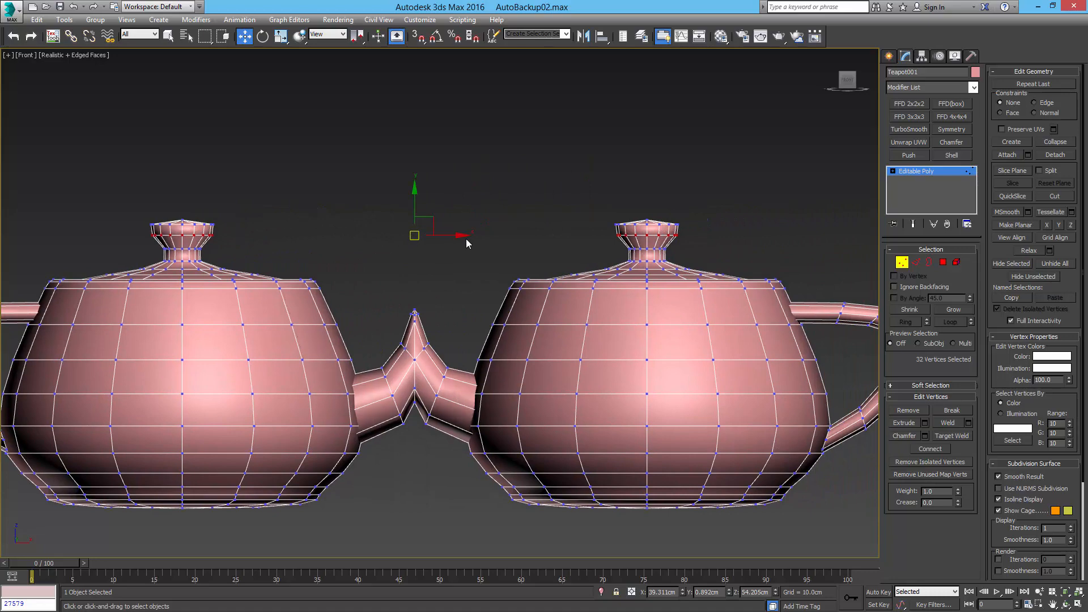
Leave vertex editing and apply a Symmetry modifier with the Z mirror axis and Flip enabled, mirroring the teapots upward across their lid knobs
middle_click_drag(551, 208, 583, 207)
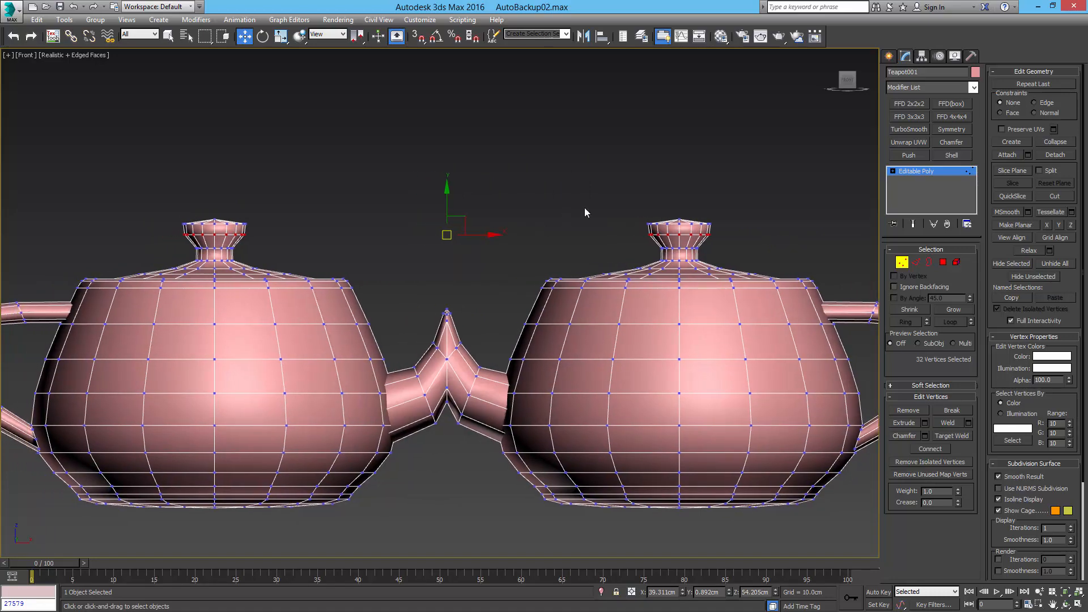
key("1")
left_click(951, 129)
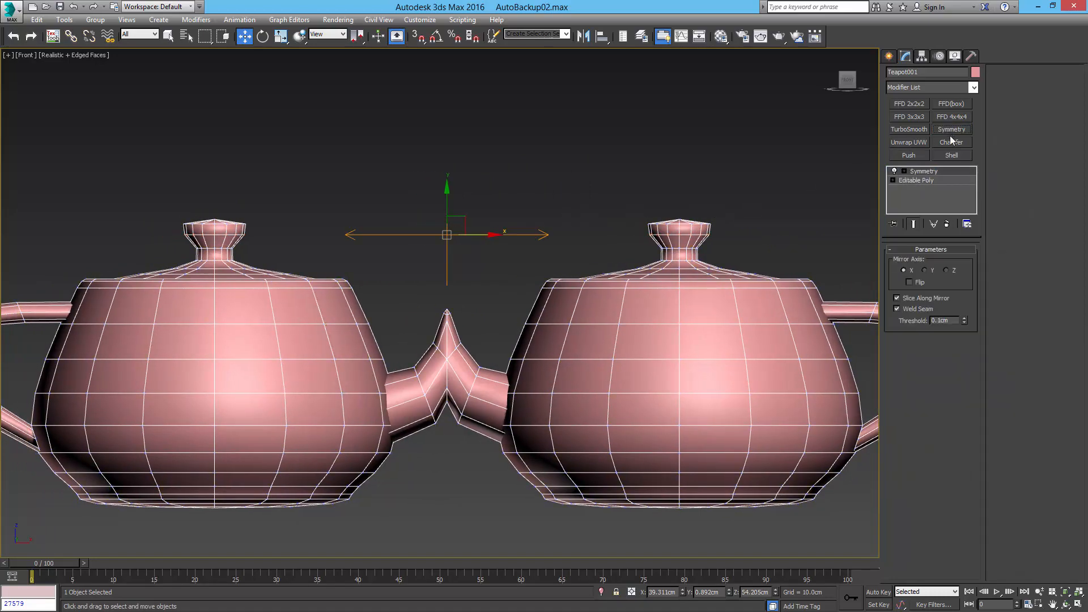
left_click(946, 271)
left_click(910, 281)
scroll(693, 208, "down", 6)
middle_click_drag(693, 208, 707, 170, "alt")
scroll(691, 211, "up", 5)
scroll(704, 192, "down", 4)
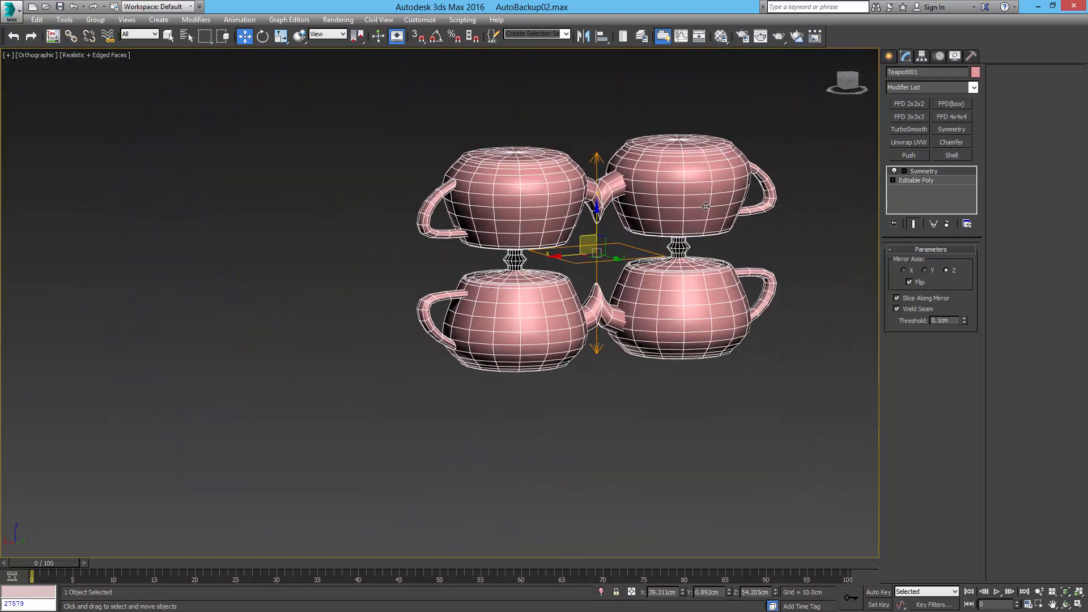
left_click(706, 106)
scroll(698, 156, "up", 3)
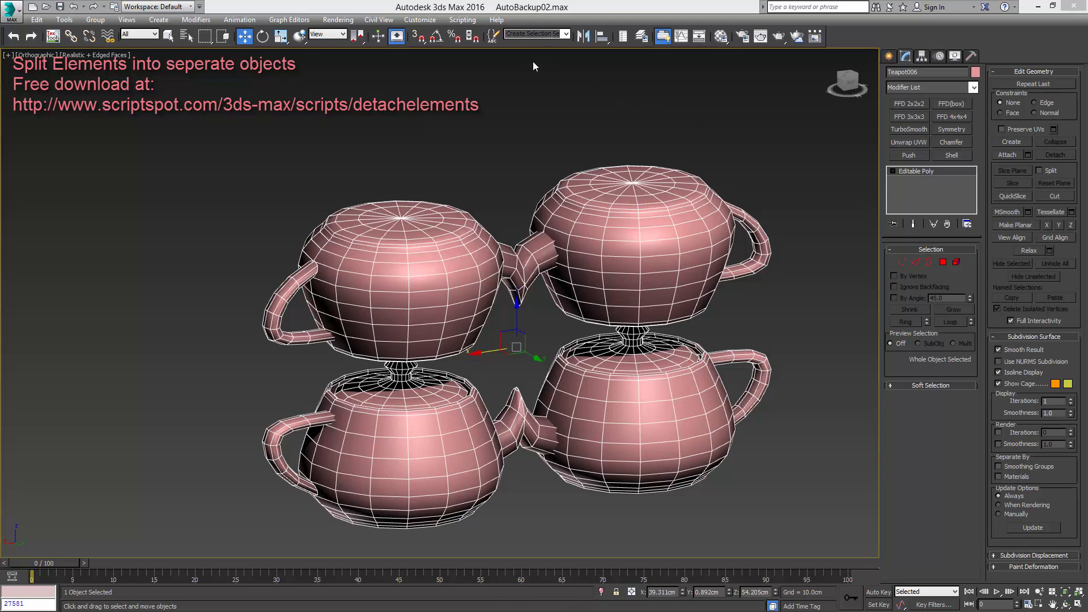
Open DetachElements.ms from the scripts folder in the MAXScript editor and evaluate it
left_click(462, 20)
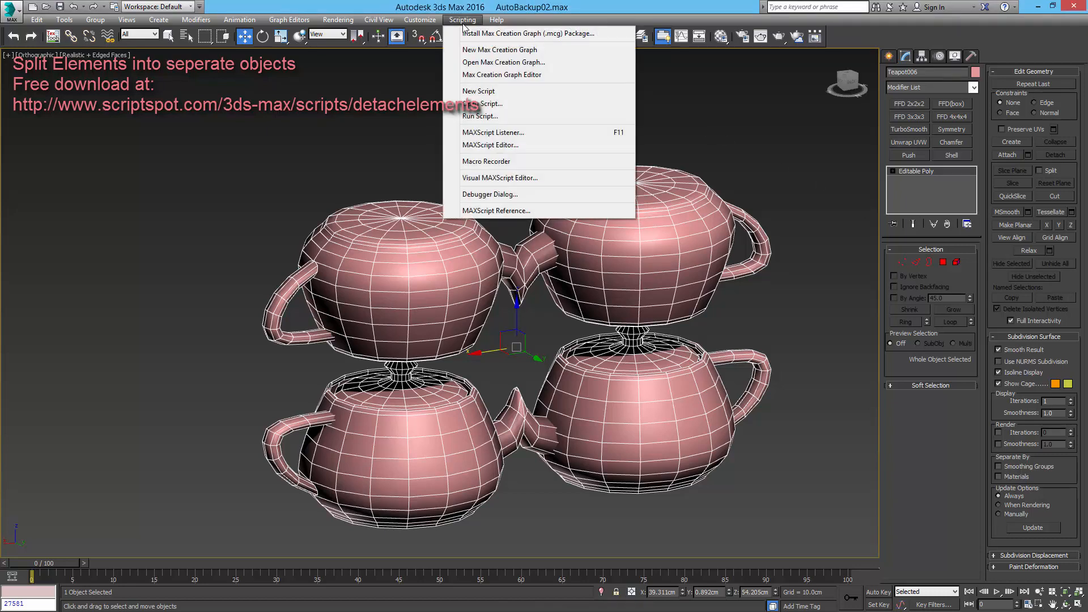
left_click(481, 92)
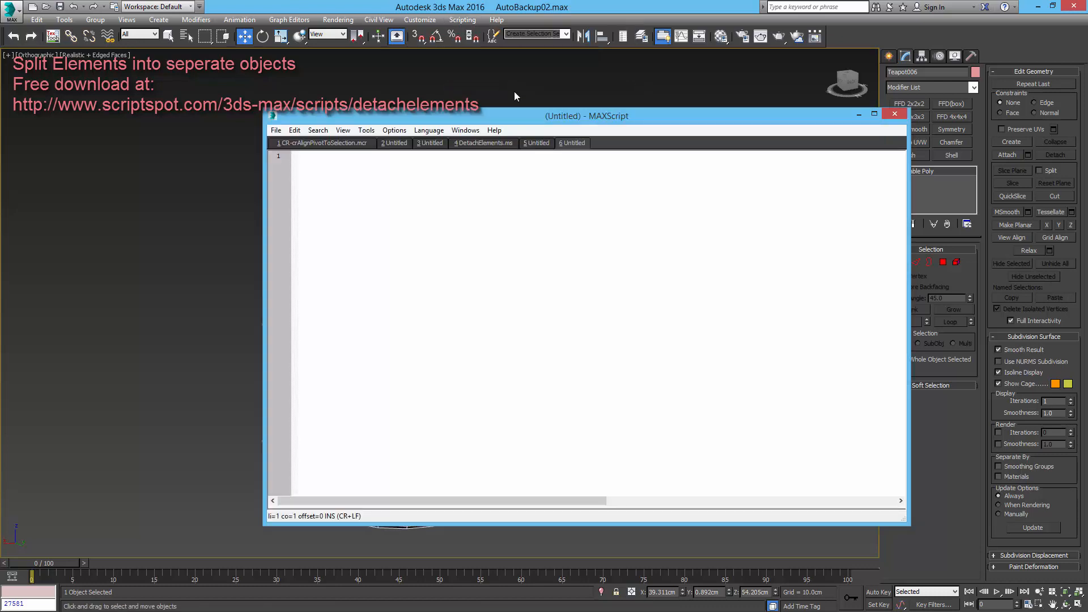
left_click(276, 131)
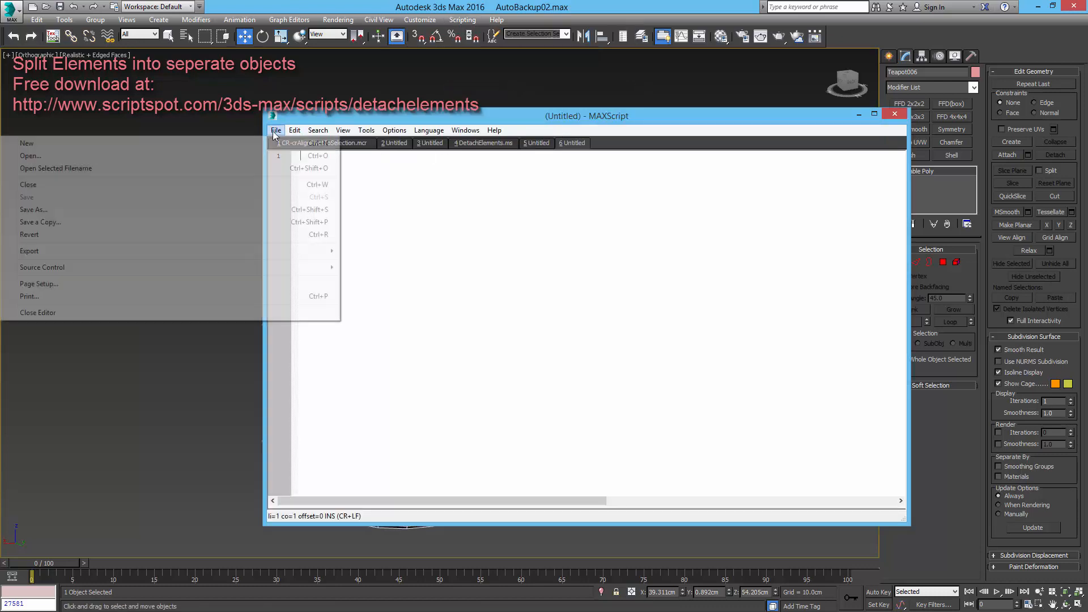
left_click(243, 160)
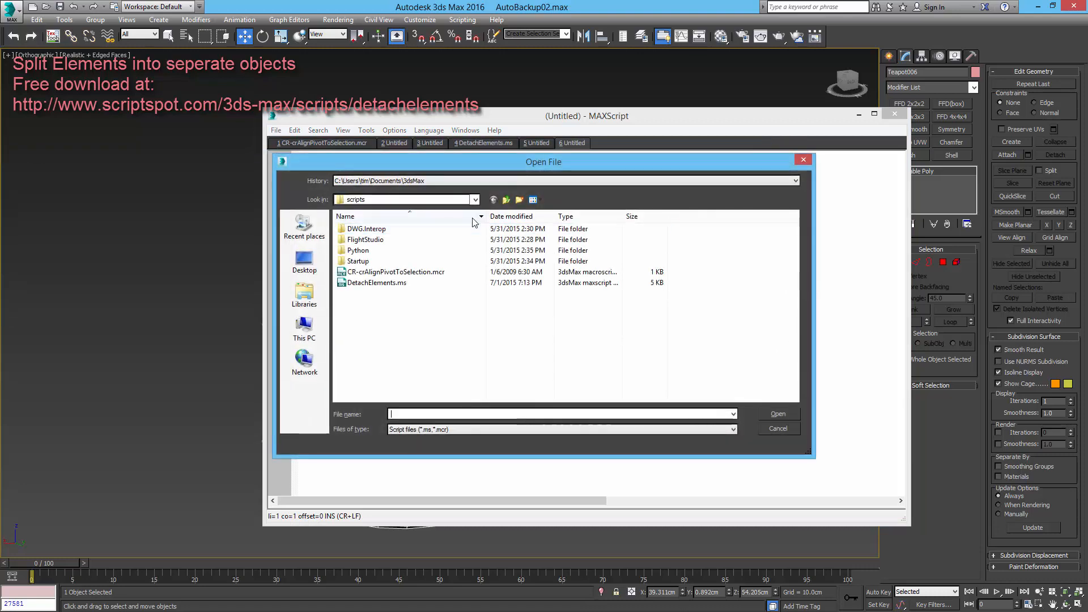
double_click(375, 286)
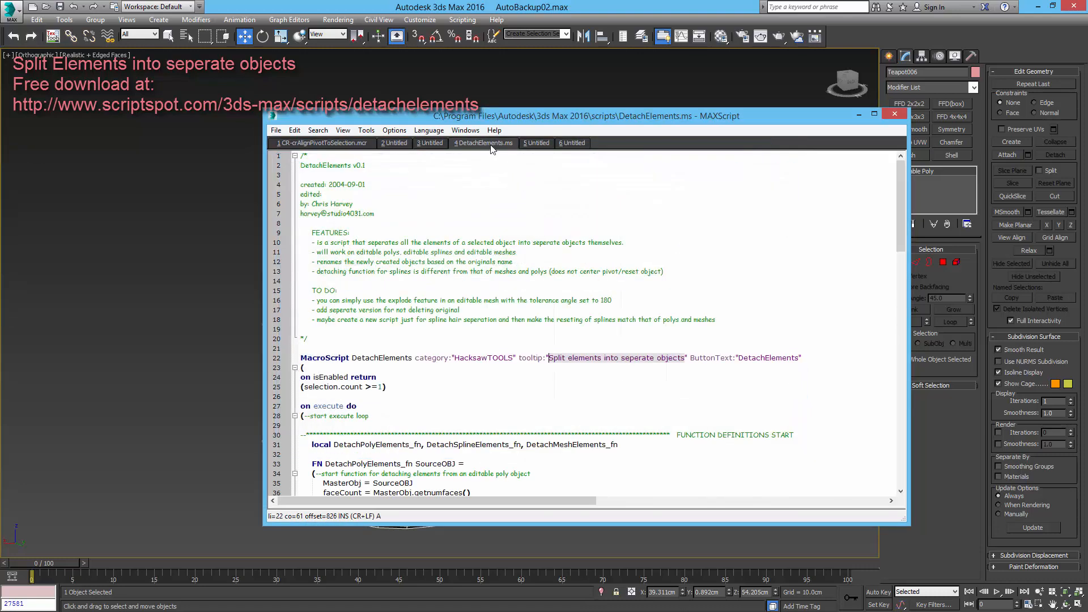
left_click(366, 130)
left_click(244, 144)
Highlight the script's tooltip text "Split elements into seperate objects" and put the script editor away
left_click(548, 358)
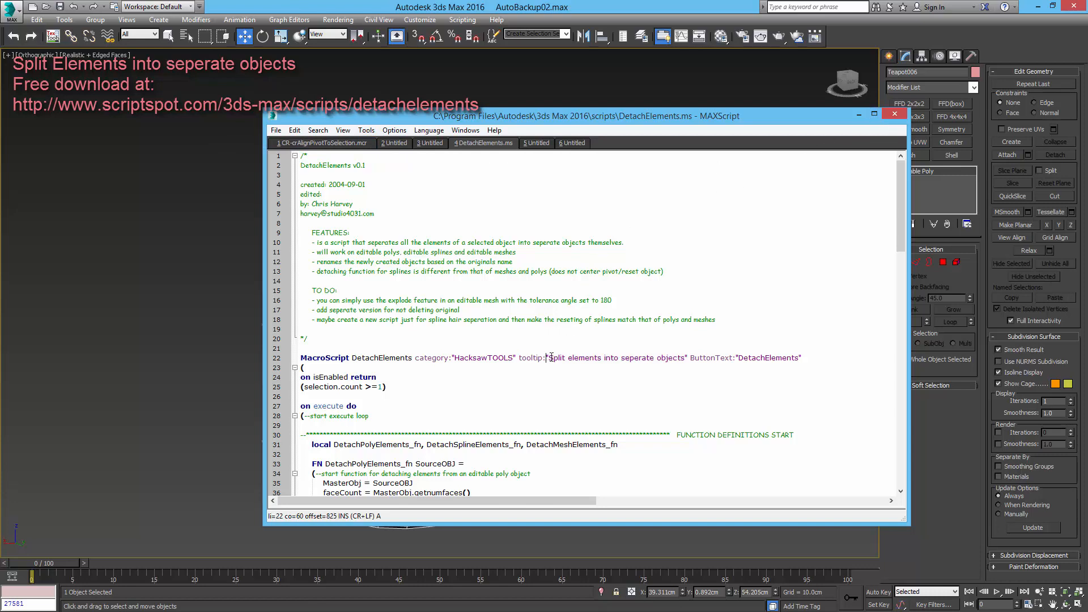
left_click_drag(549, 357, 688, 359)
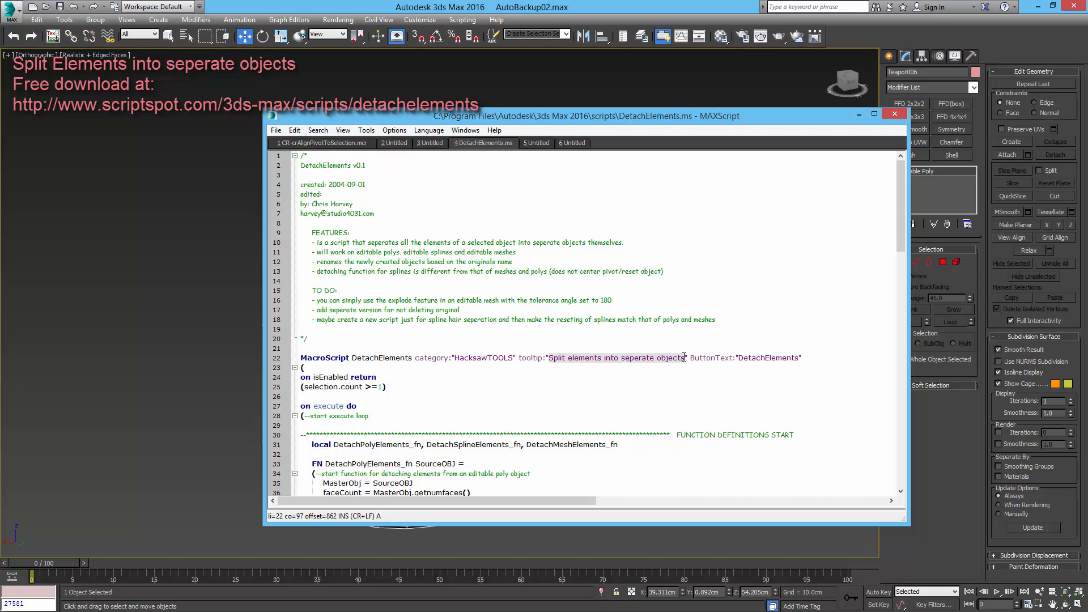
left_click(859, 114)
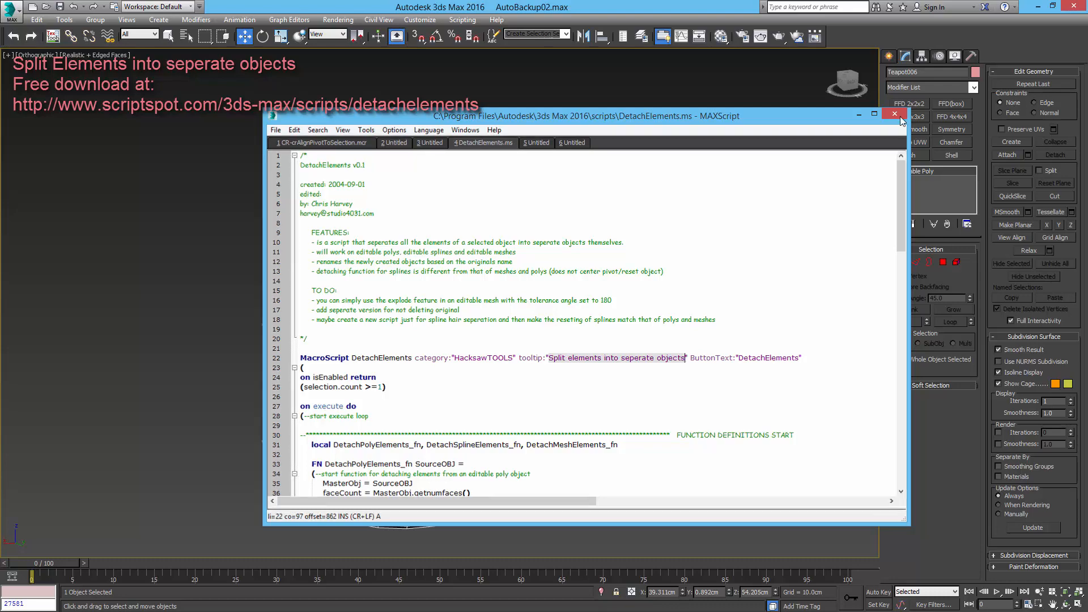
Examine the separate elements of the mirrored teapots by selecting bodies, handles, lids and spouts one at a time, and leave element editing
middle_click_drag(626, 279, 476, 341)
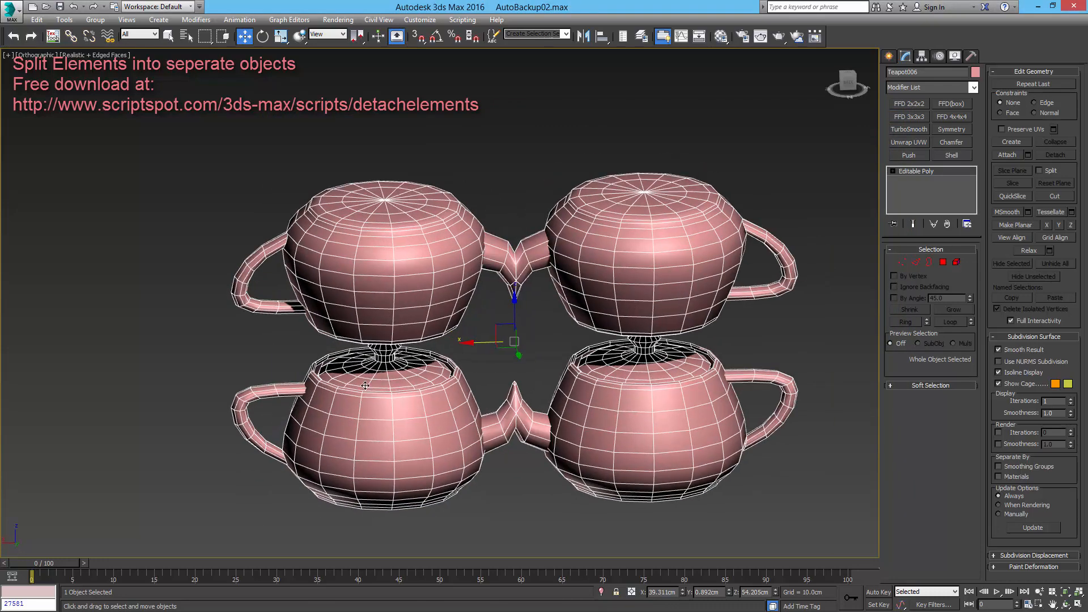
key("5")
left_click(282, 388)
left_click(288, 307)
left_click(363, 317)
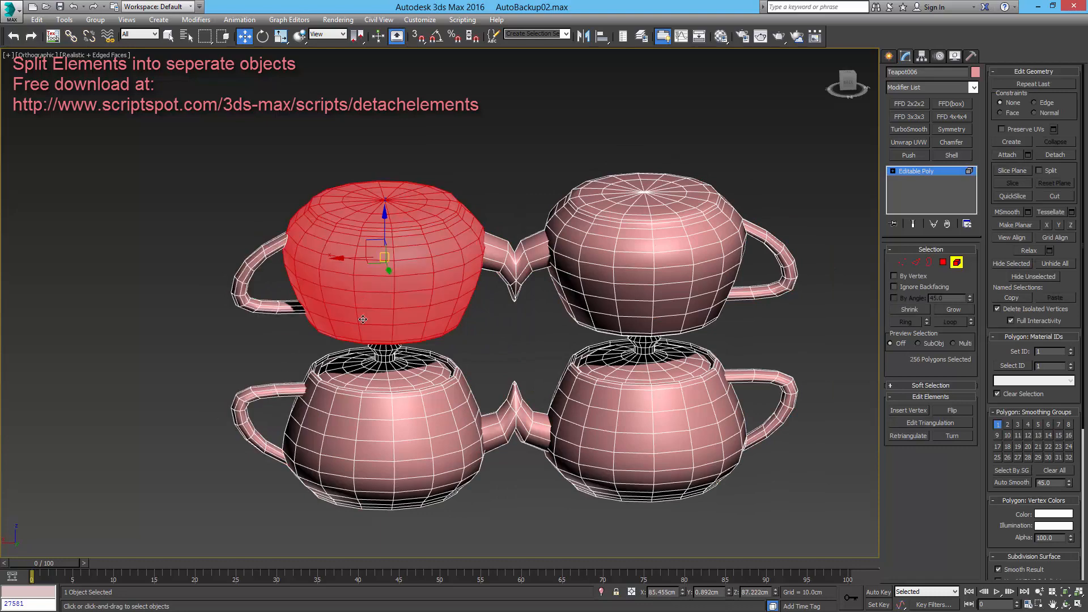
left_click(391, 424)
left_click(504, 419)
left_click(619, 422)
left_click(639, 287)
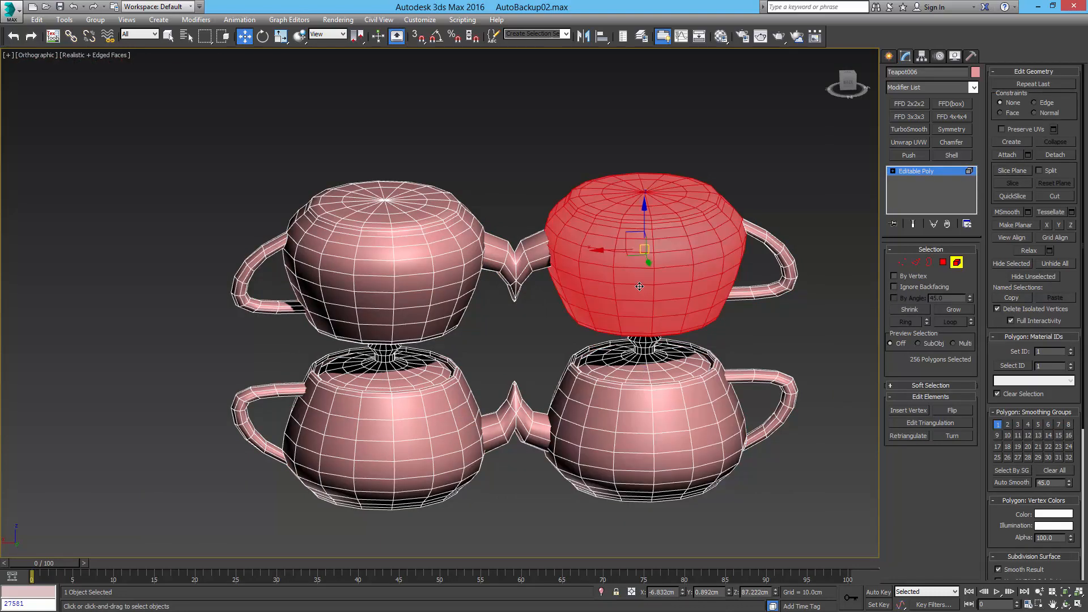
left_click(641, 359)
middle_click_drag(573, 407, 644, 304, "alt")
left_click(757, 290)
left_click(747, 380)
left_click(645, 397)
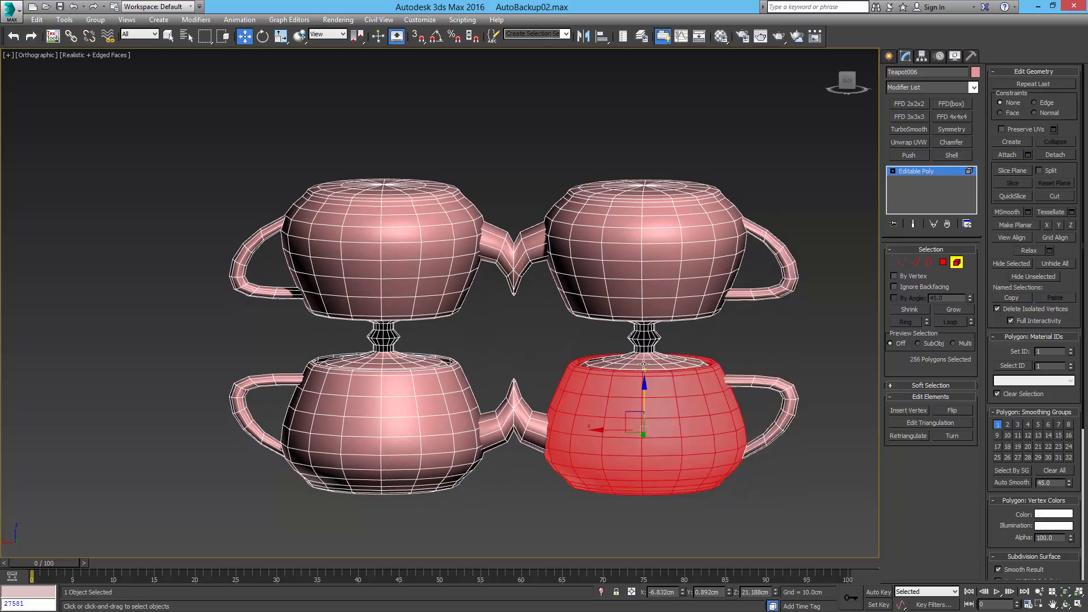
left_click(643, 339)
left_click(514, 276)
middle_click_drag(510, 271, 523, 301, "alt")
key("5")
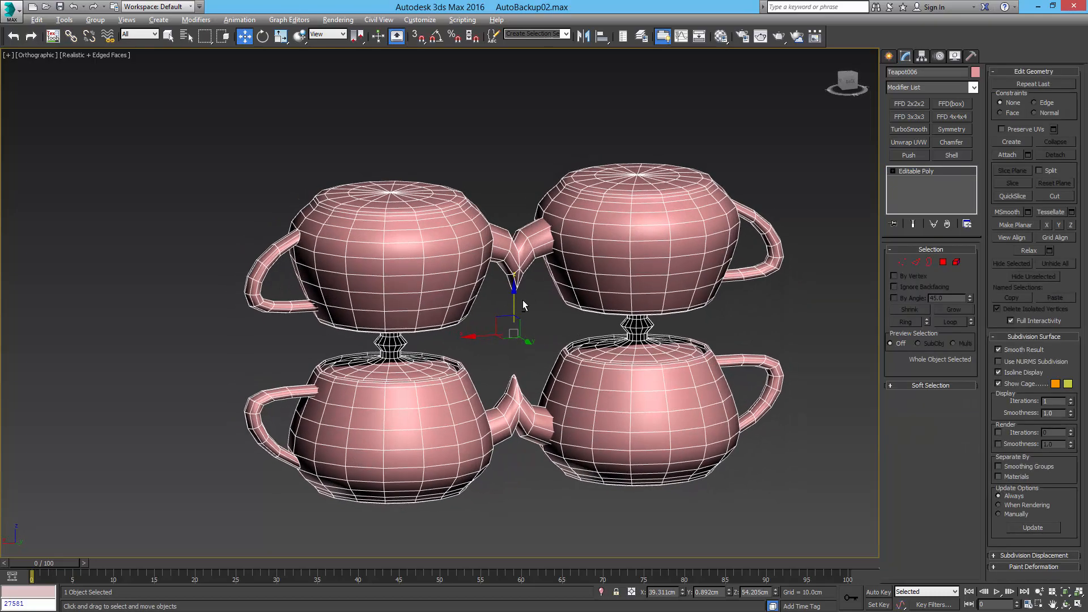
Split the mirrored teapots' elements into separate objects with the DetachElements script
left_click(514, 179)
left_click(559, 213)
key("ctrl+z")
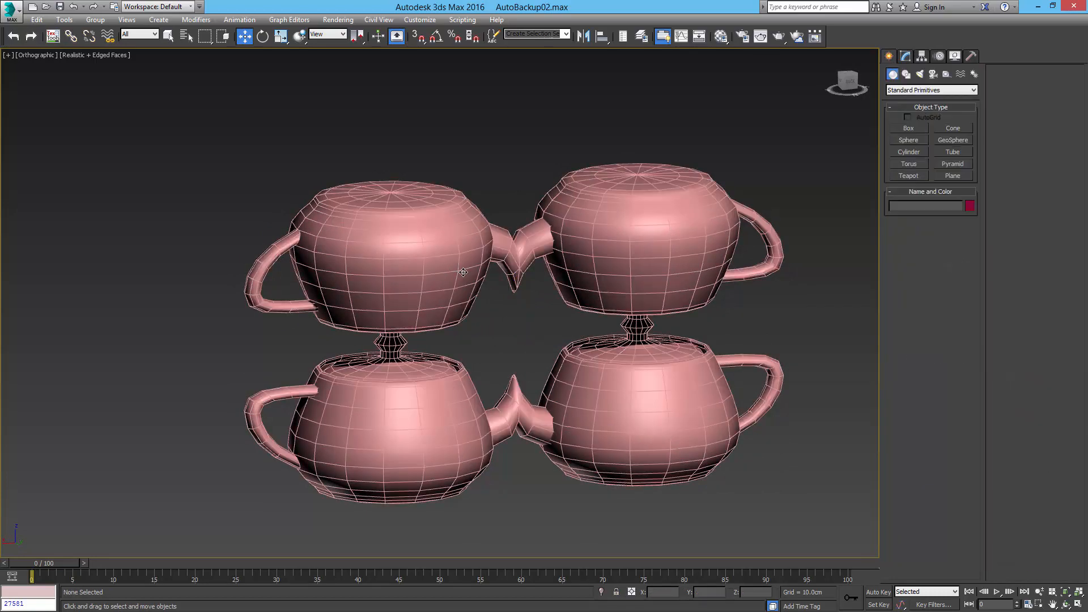
Check the detached parts by selecting a few individually and all of them together, and clear the selection
left_click(562, 241)
key("q")
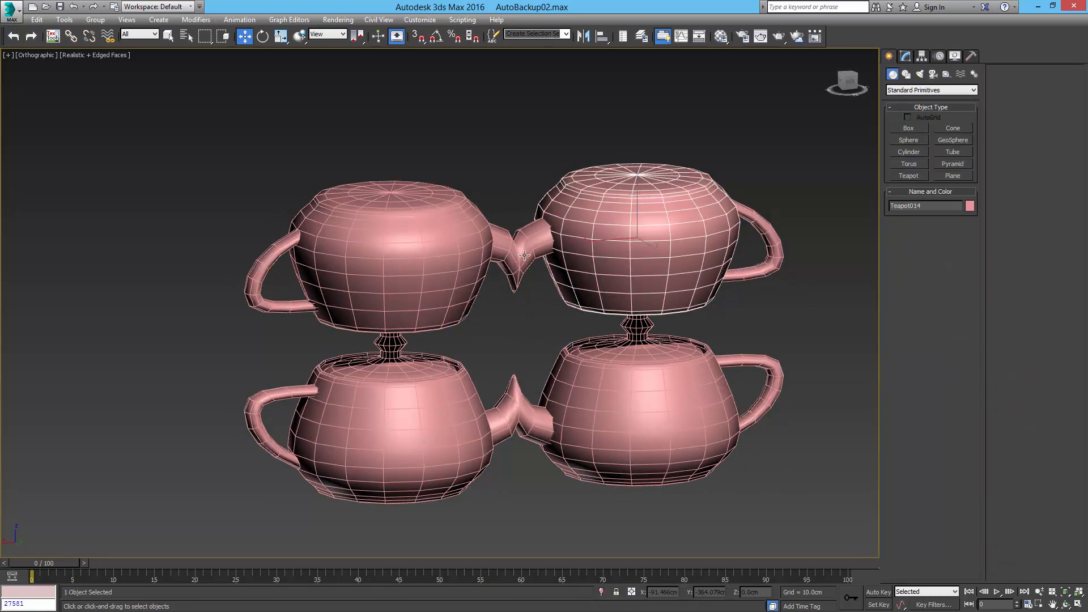
left_click(523, 254)
left_click(419, 253)
left_click(274, 249)
left_click_drag(204, 177, 680, 437)
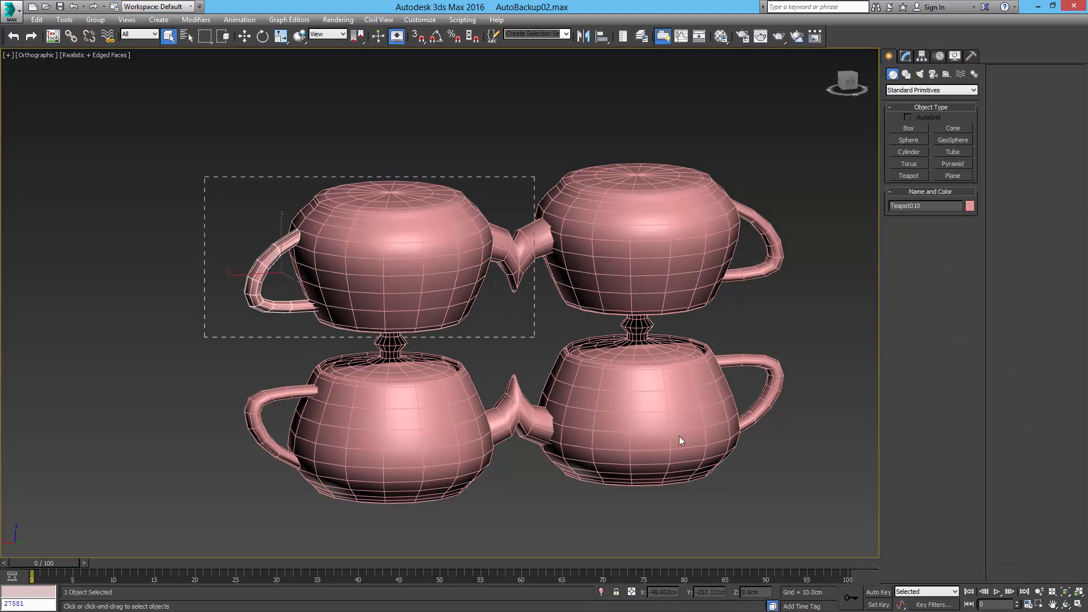
left_click_drag(808, 537, 808, 538)
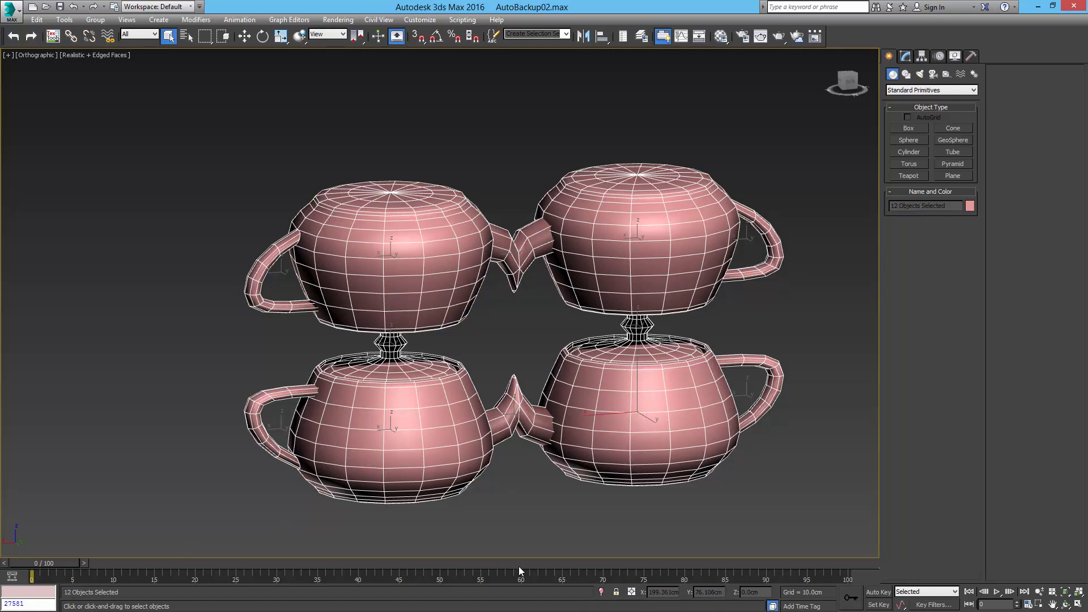
left_click(570, 538)
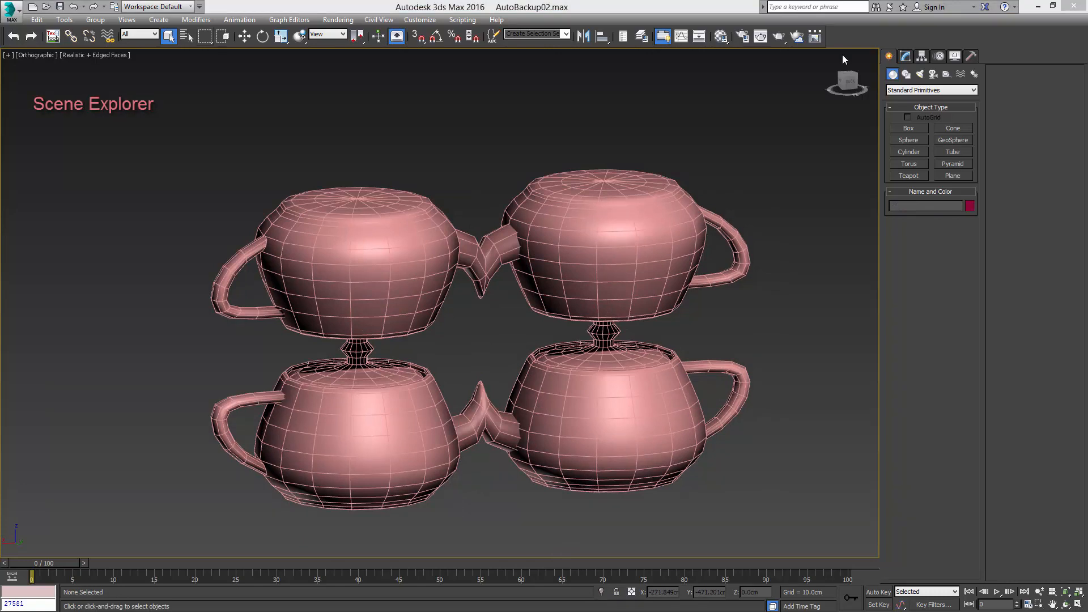
Open the Scene Explorer and go through the detached parts upward from Teapot018 to Teapot007, identifying each in the viewport
left_click(622, 38)
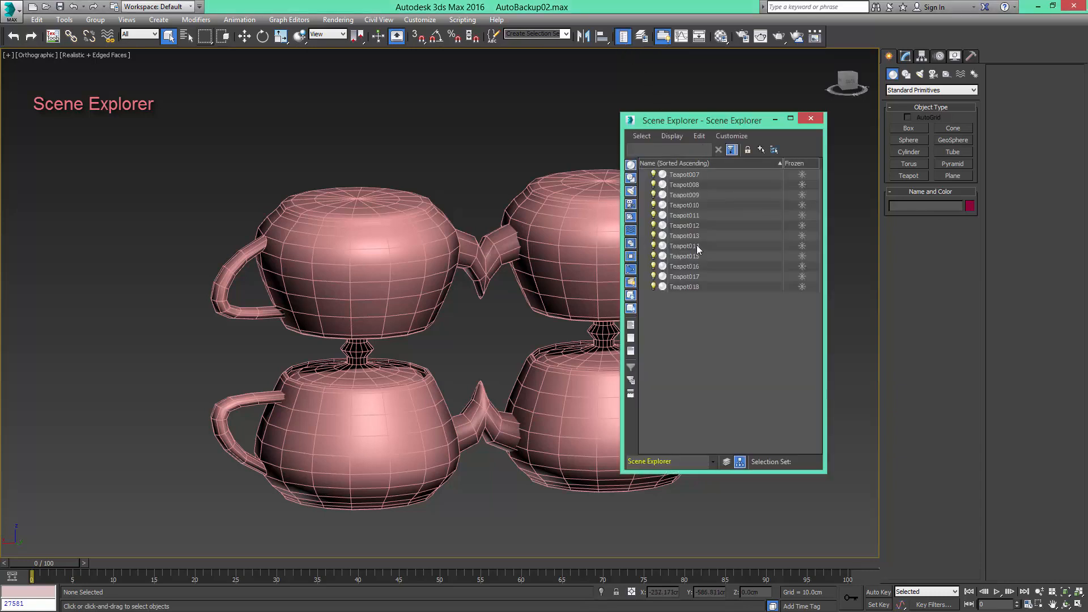
left_click(683, 286)
left_click(684, 276)
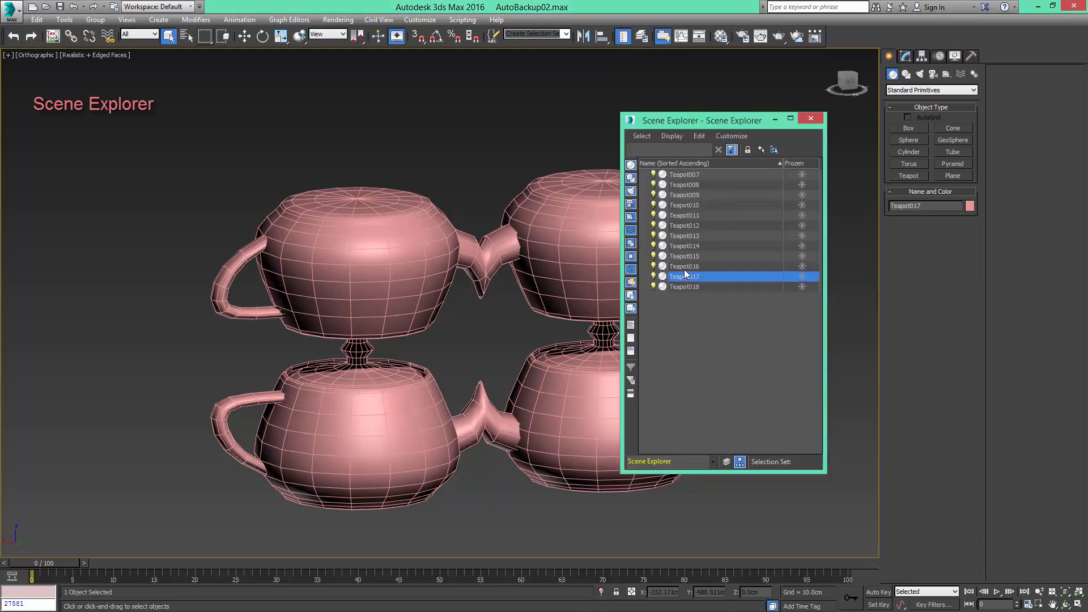
left_click(684, 265)
left_click(685, 256)
left_click(685, 246)
left_click(686, 235)
left_click(686, 226)
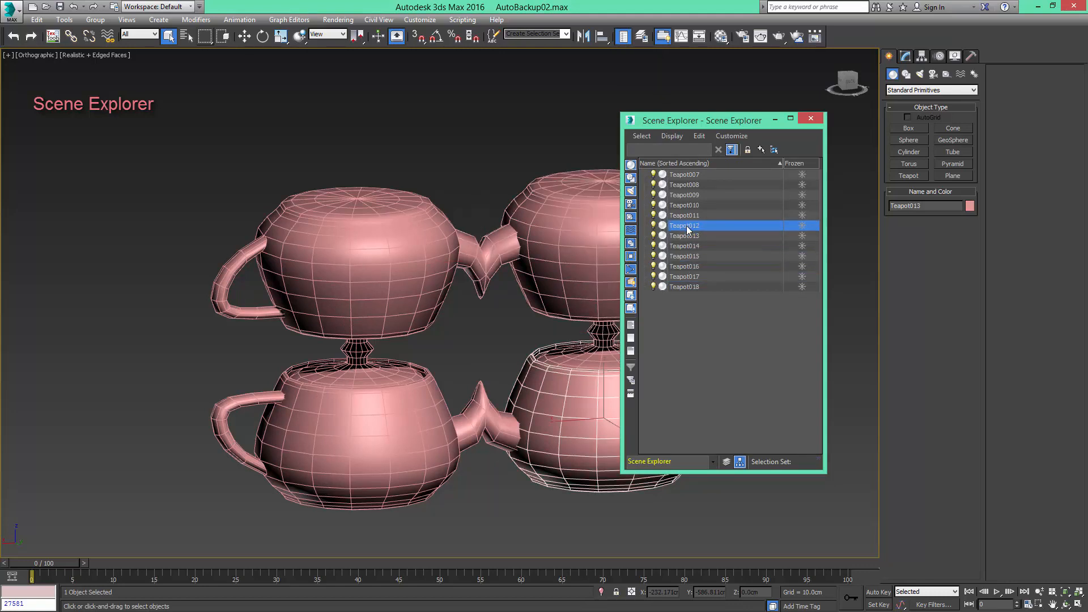
left_click(684, 216)
left_click(683, 205)
left_click(682, 195)
left_click(682, 185)
left_click(684, 175)
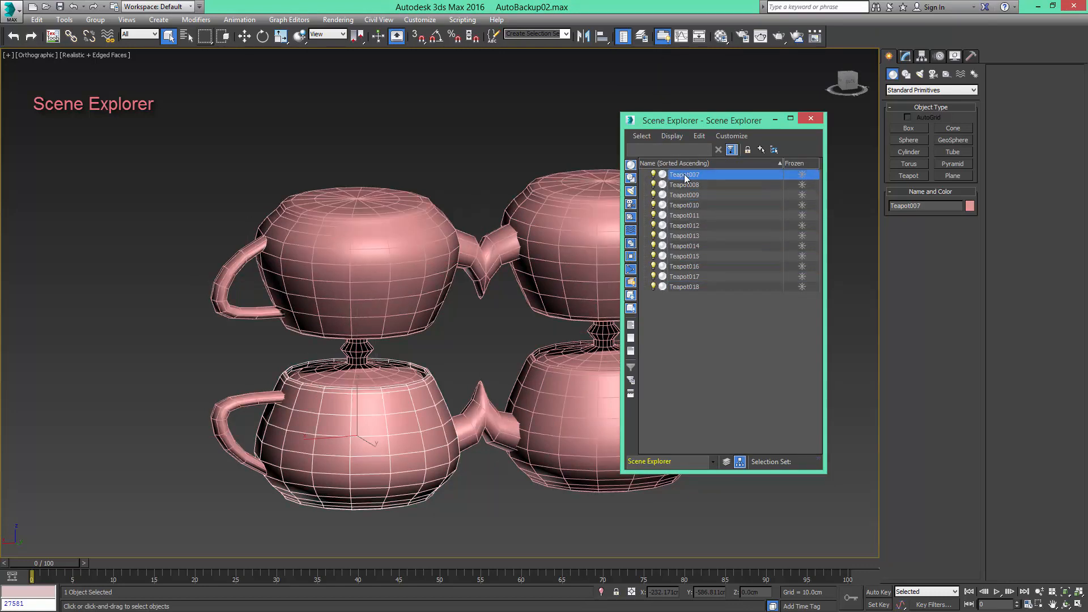
Go back down the object list from Teapot008 to Teapot015, checking which teapot part each name belongs to
left_click(684, 185)
left_click(685, 195)
left_click(684, 205)
left_click(683, 215)
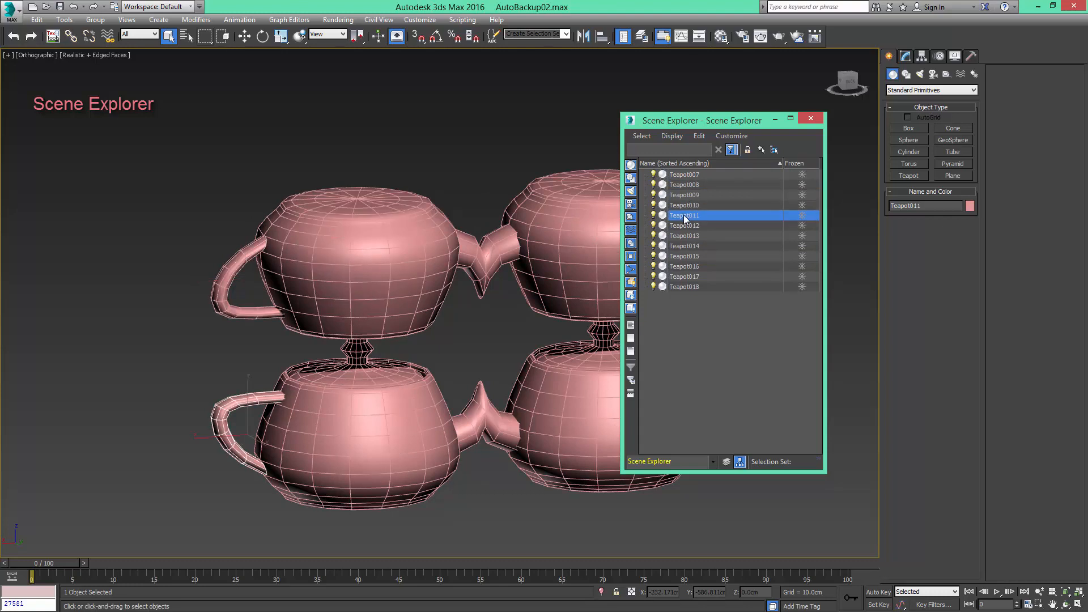
left_click(685, 226)
left_click(685, 235)
left_click(687, 246)
left_click(689, 256)
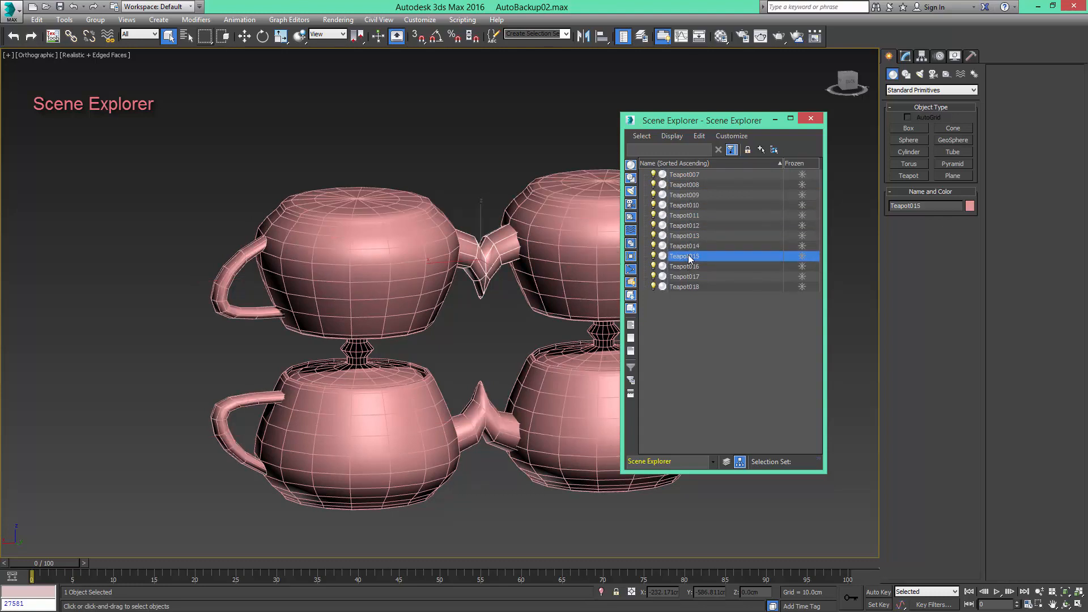
Select Teapot018 through Teapot008 in the Scene Explorer and parent them all under Teapot007
left_click(692, 285)
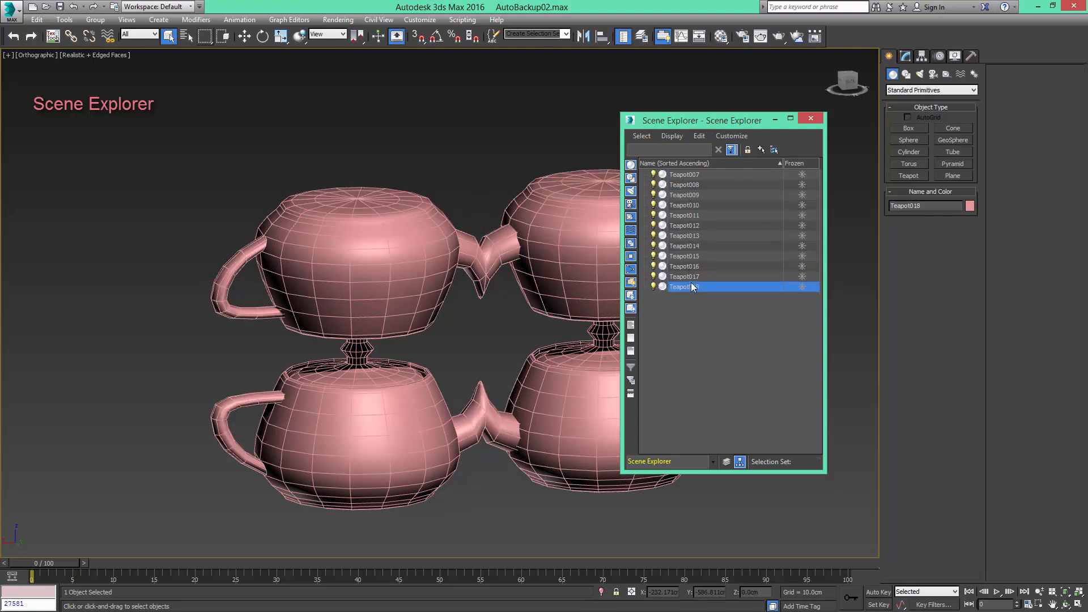
left_click(694, 185, "shift")
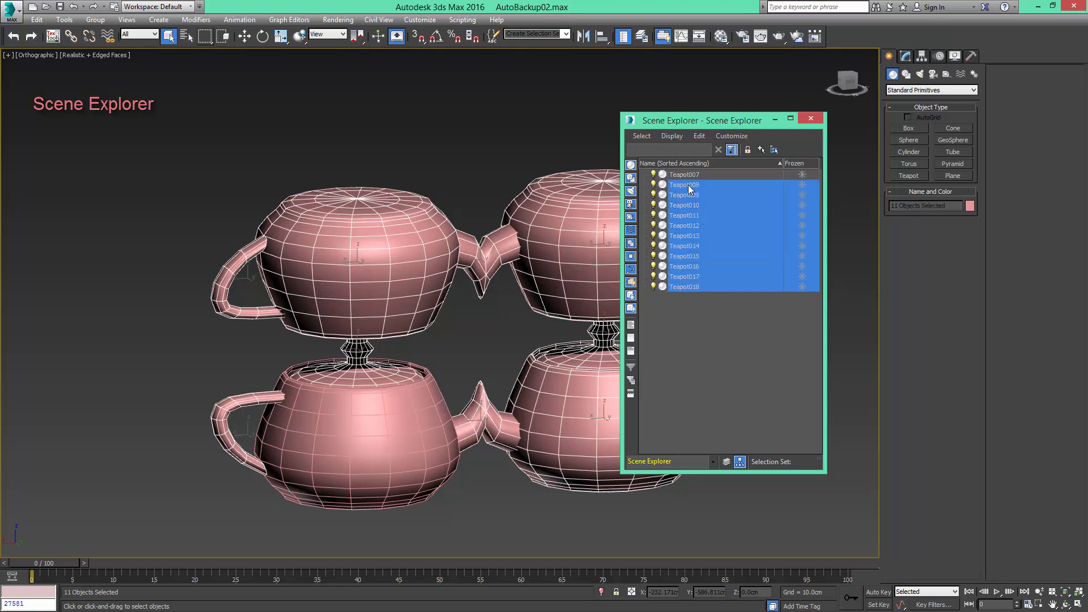
mouse_move(692, 192)
left_mouse_down()
mouse_move(706, 182)
mouse_move(691, 174)
left_mouse_up()
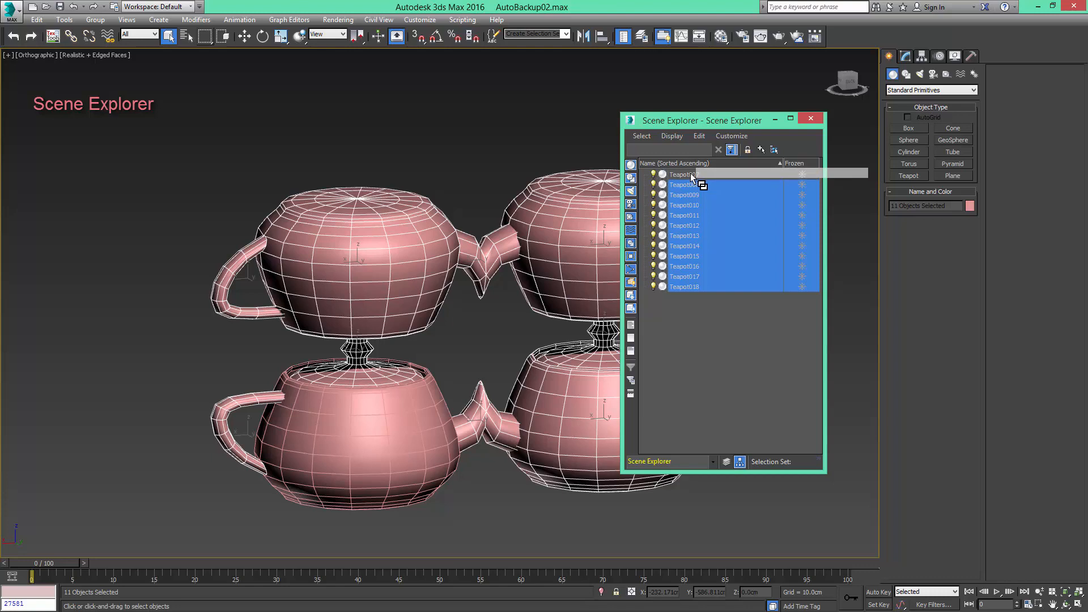
left_click_drag(691, 175, 688, 177)
Try moving the parent Teapot007 about 2.6 cm along the X axis to test the linked parts, and undo the move
scroll(412, 310, "down", 4)
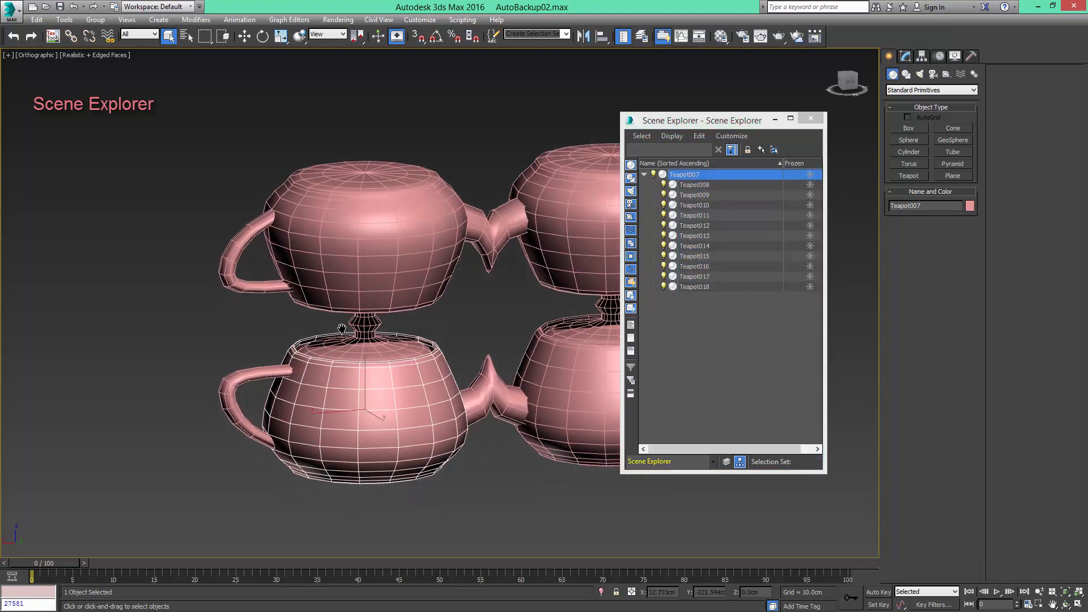
key("w")
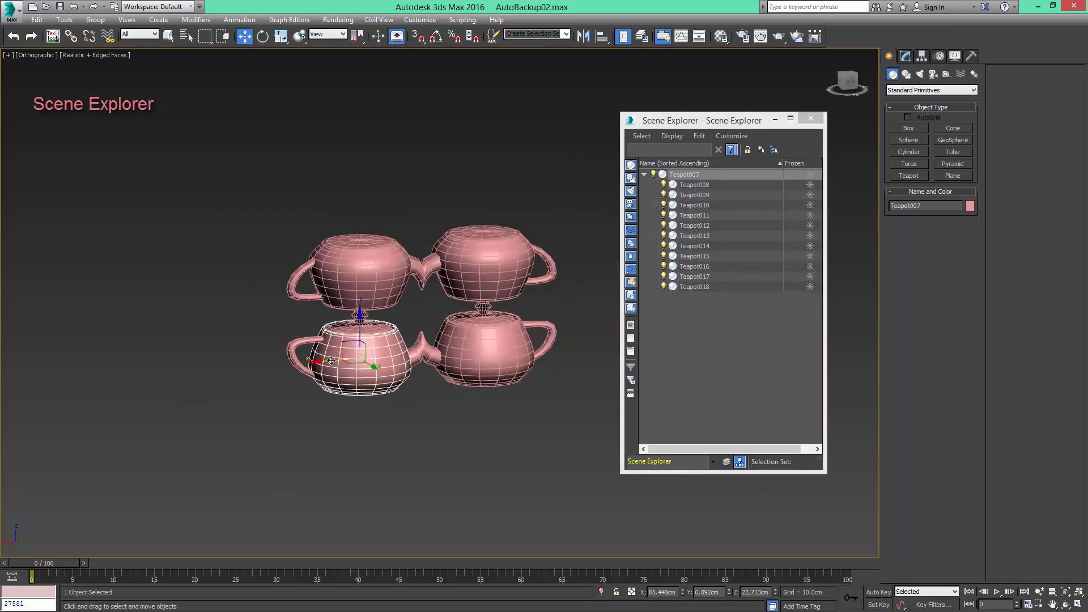
mouse_move(322, 360)
left_mouse_down()
mouse_move(258, 360)
mouse_move(335, 356)
mouse_move(325, 357)
left_mouse_up()
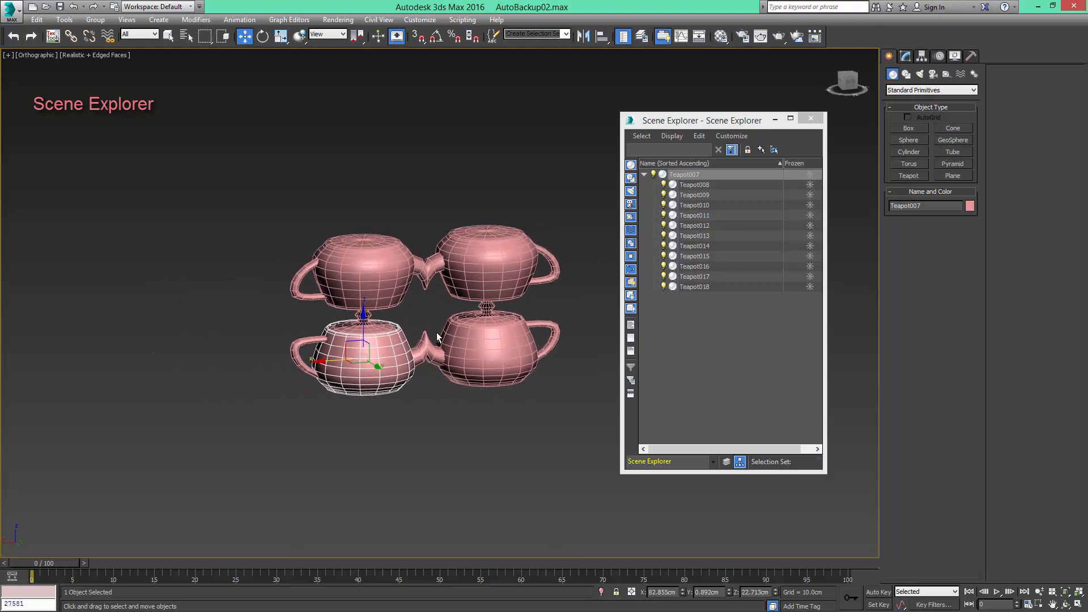
key("ctrl+z")
Select Teapot008 through Teapot018 in the Scene Explorer and unparent them from Teapot007
left_click(694, 186)
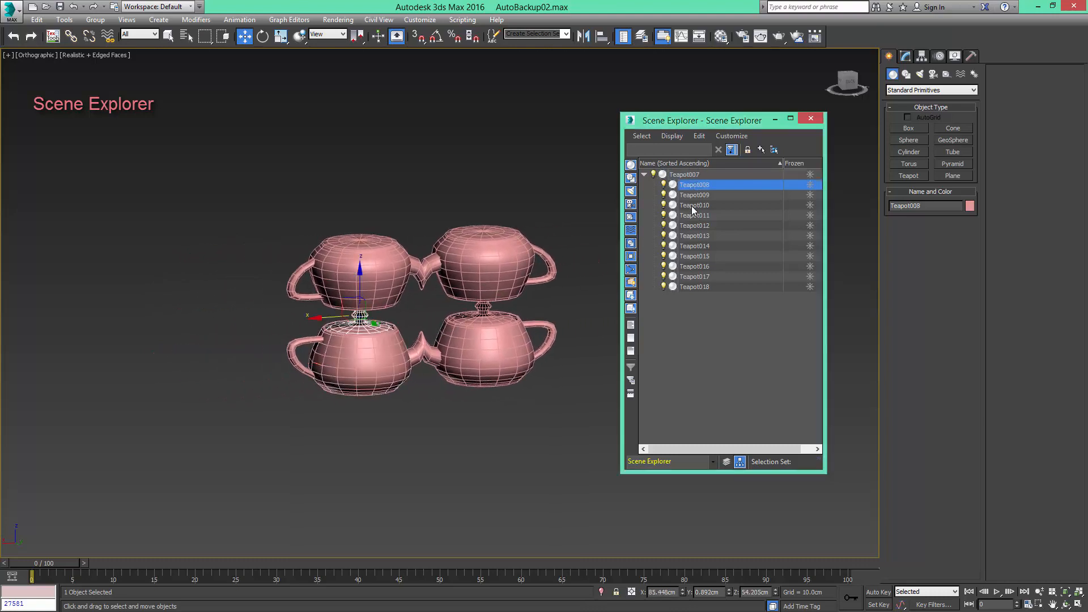
left_click(694, 287, "shift")
left_click_drag(697, 186, 663, 331)
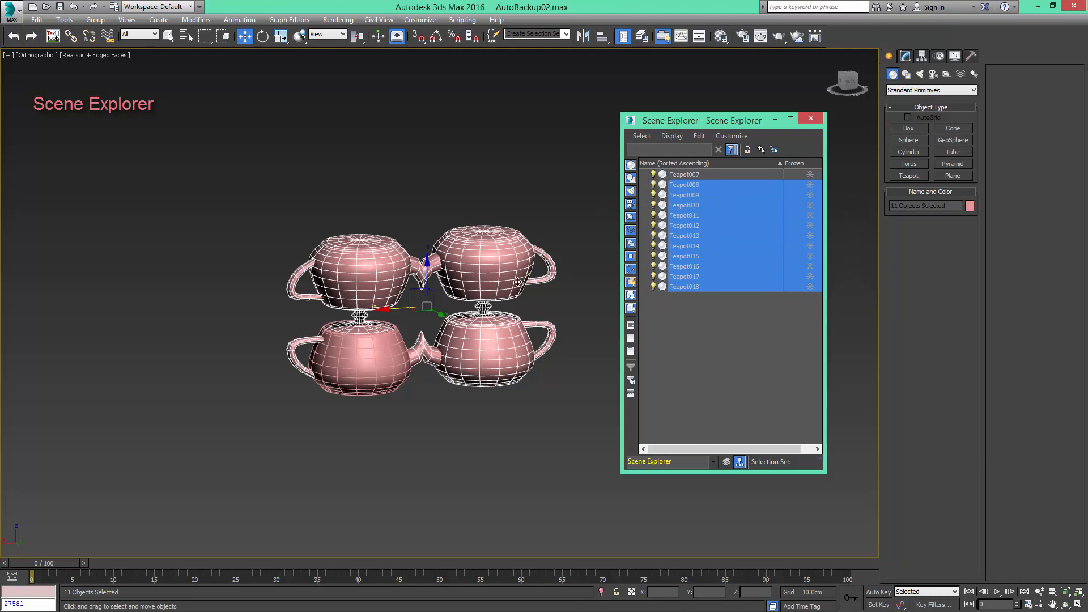
Try moving the body part Teapot014 and then Teapot007 independently along the X axis, undoing each move
left_click(484, 250)
left_click_drag(484, 249, 573, 248)
key("ctrl+z")
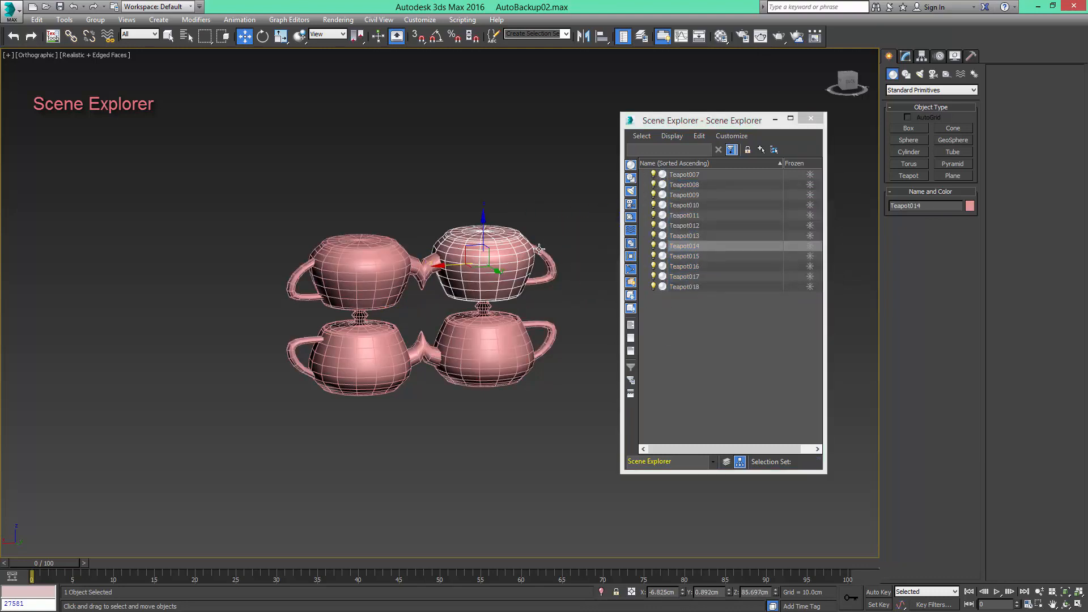
left_click(348, 343)
left_click_drag(329, 361, 201, 363)
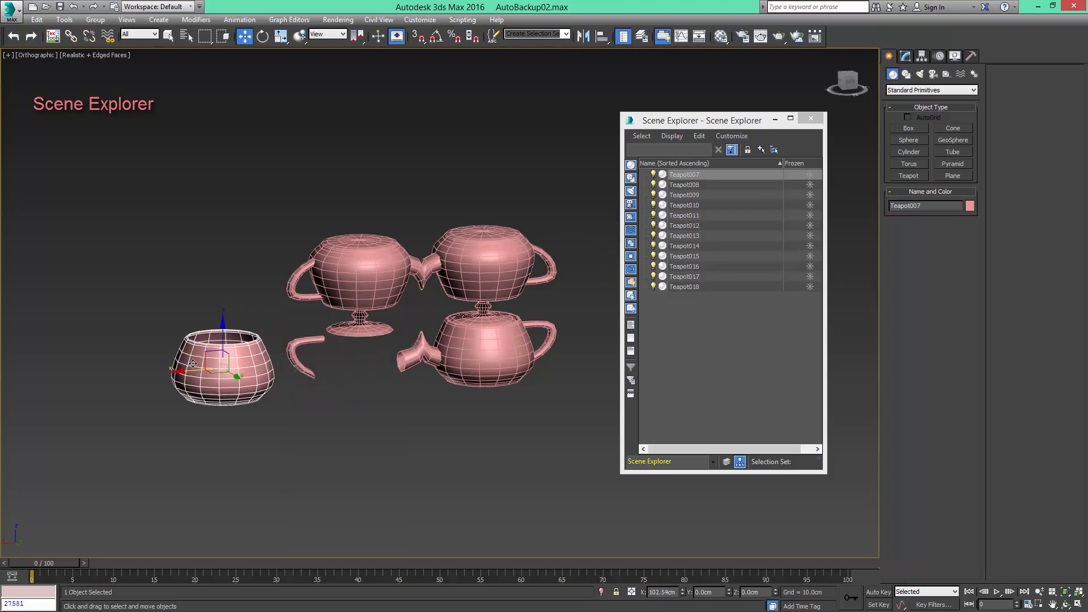
key("ctrl+z")
scroll(402, 334, "up", 5)
scroll(402, 334, "down", 3)
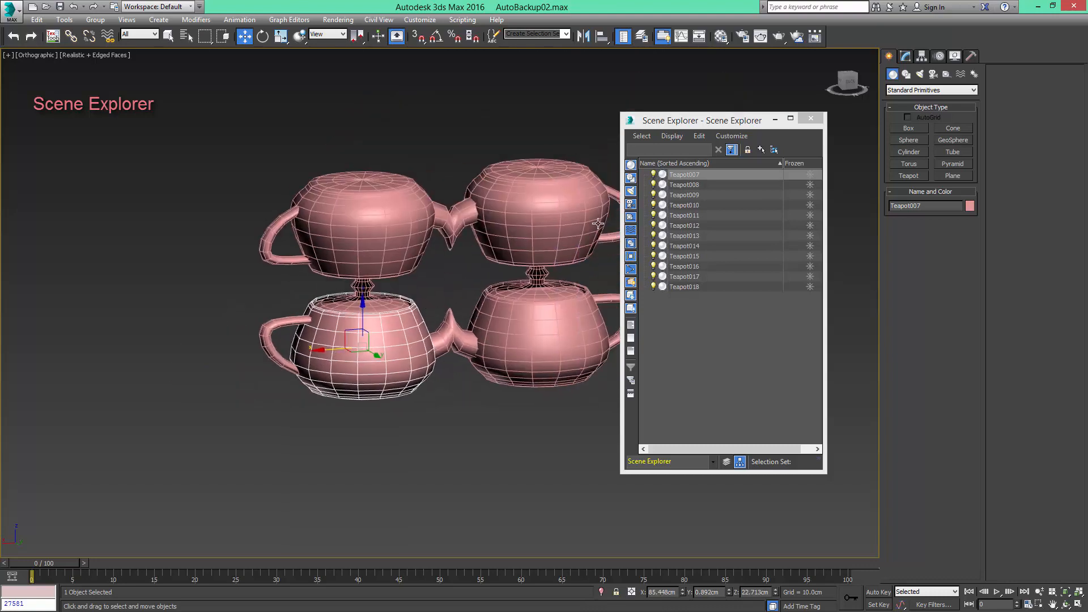
Select Teapot008 through Teapot018 again and parent them all under Teapot007
left_click(684, 184)
left_click(684, 286, "shift")
left_click_drag(700, 241, 669, 174)
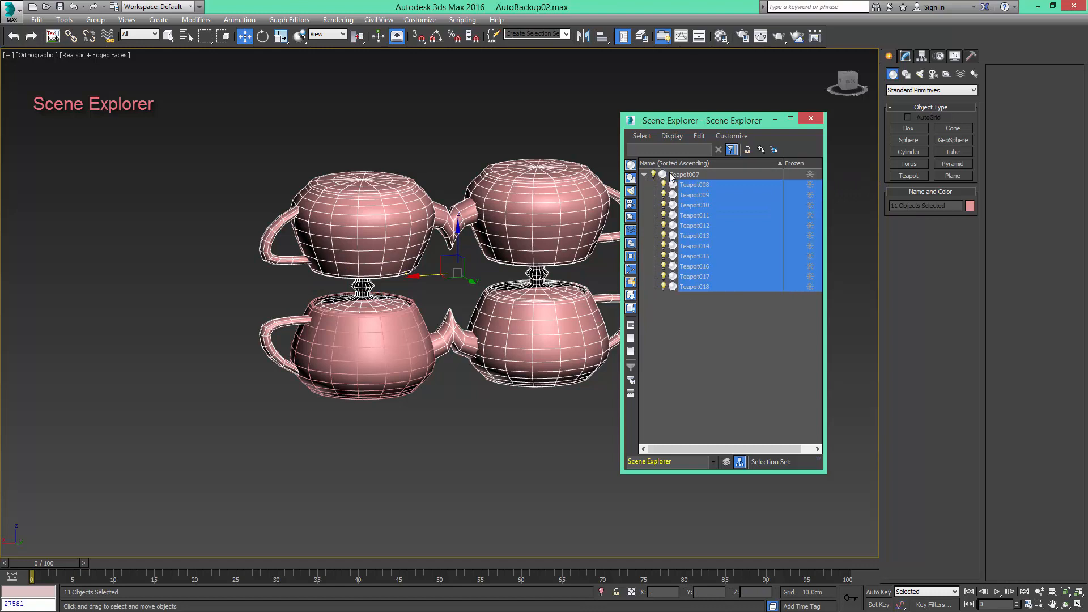
Select the parent Teapot007, expand its hierarchy to list the child parts, and close the Scene Explorer
left_click(406, 295)
middle_click_drag(335, 347, 401, 254, "alt")
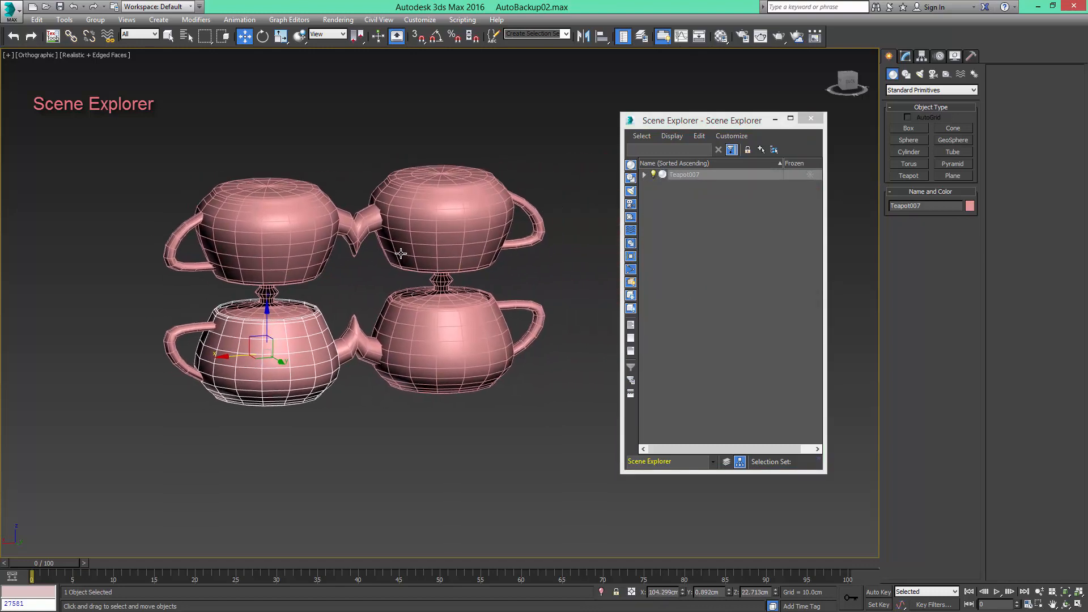
scroll(408, 254, "up", 4)
left_click(642, 178)
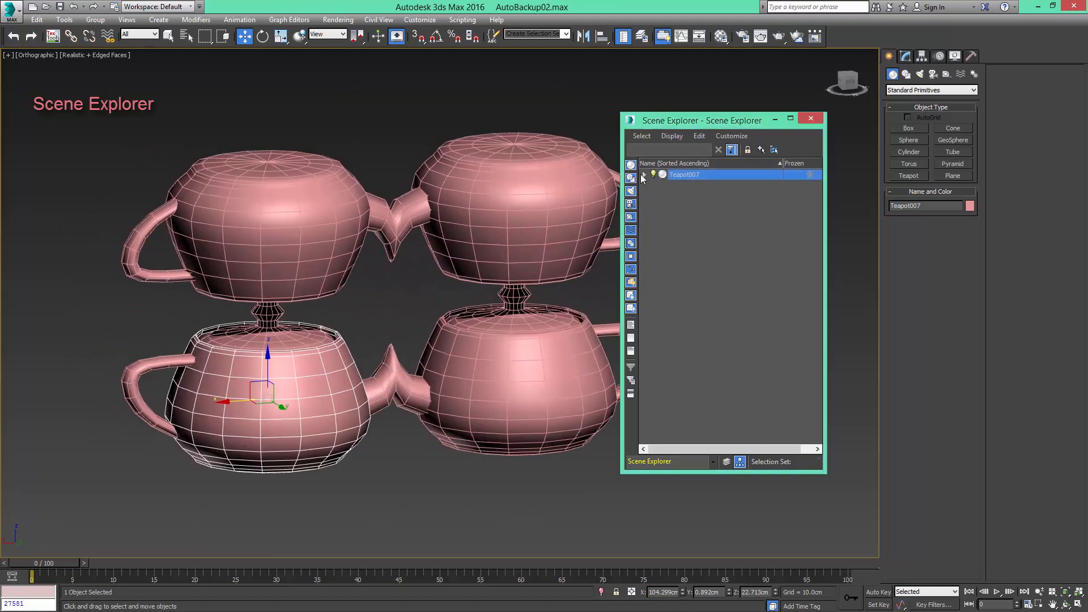
left_click(644, 175)
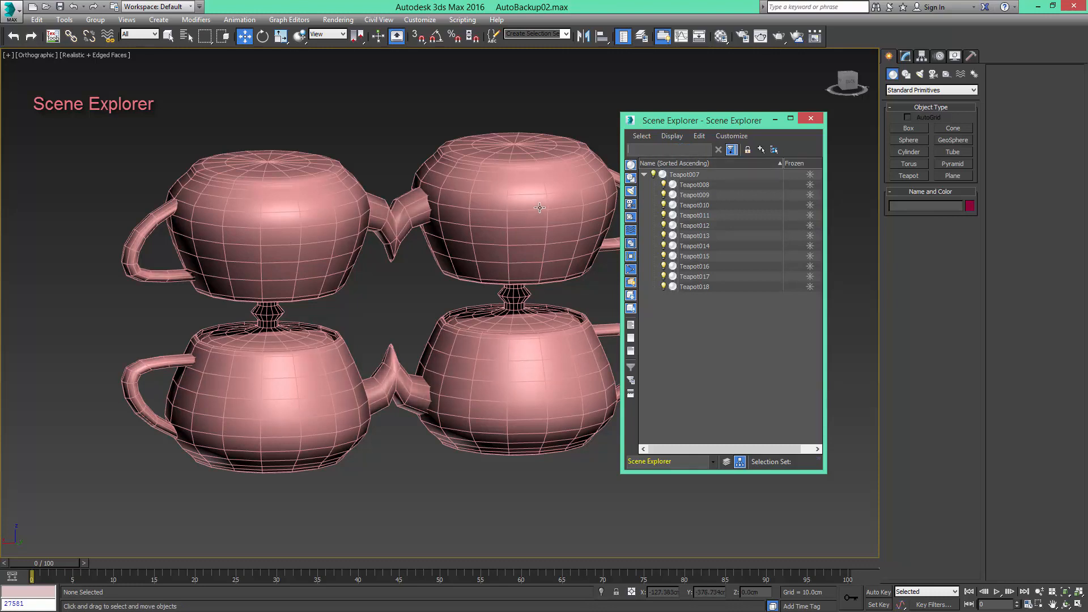
left_click_drag(675, 125, 681, 174)
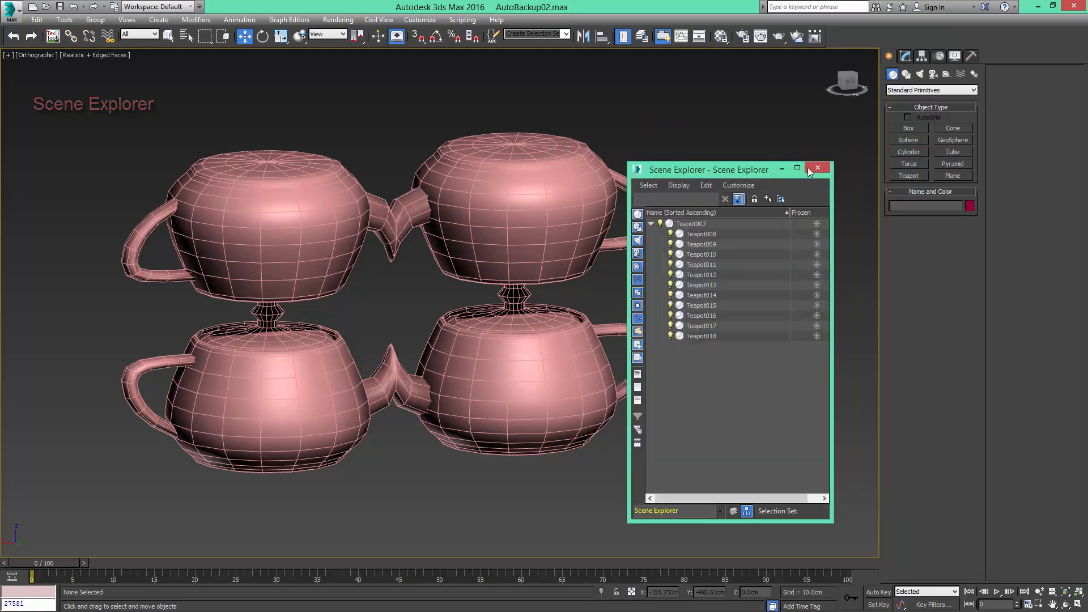
left_click(818, 168)
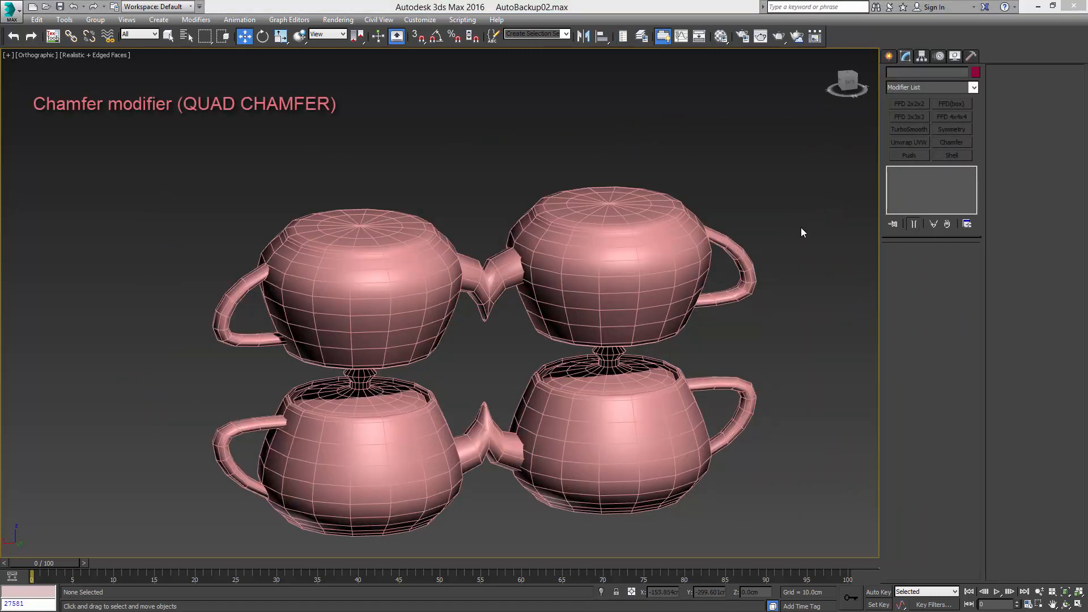
Select all twelve teapot parts in the viewport, delete them, and return to the standard primitives for creating objects
middle_click_drag(794, 238, 802, 214)
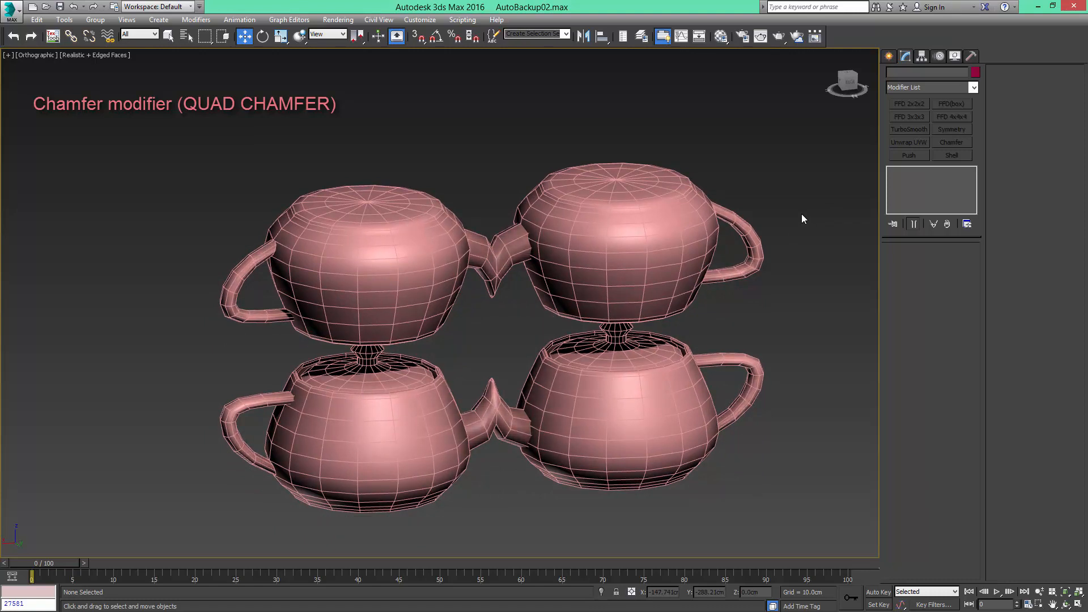
left_click_drag(804, 159, 324, 447)
left_click_drag(210, 514, 211, 514)
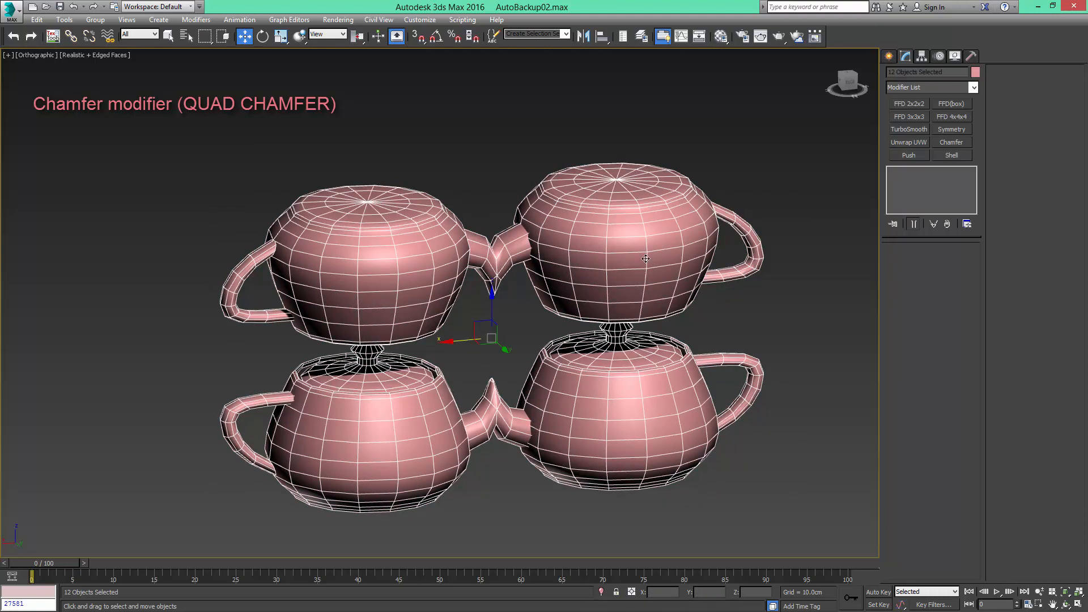
key("Delete")
left_click(889, 56)
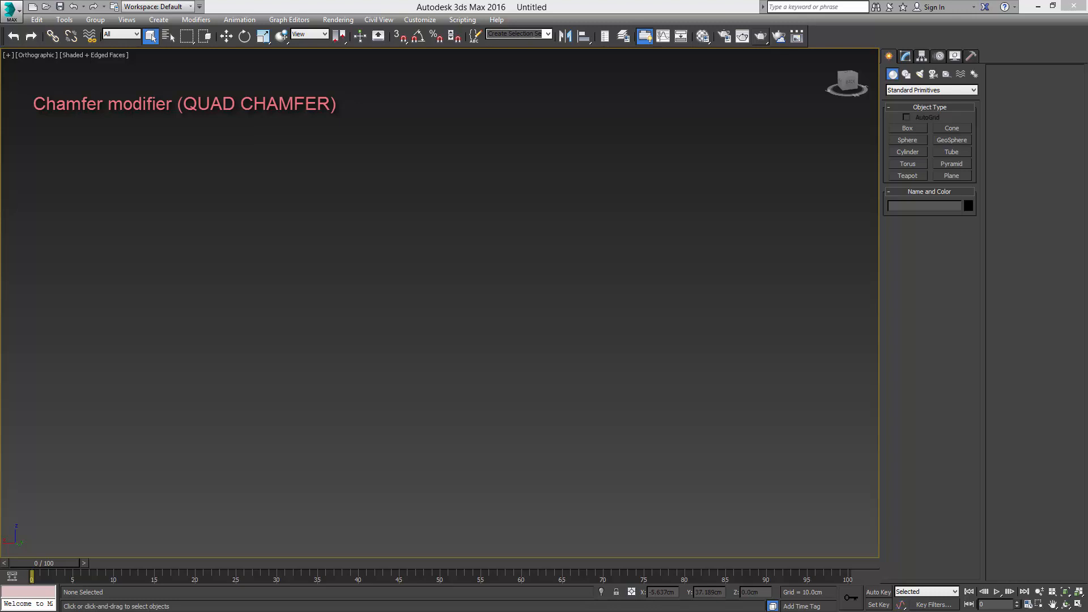
Bring the browser page of the Quad Chamfer Modifier for 3ds Max into view, look at it, and close it
left_click_drag(1087, 29, 694, 41)
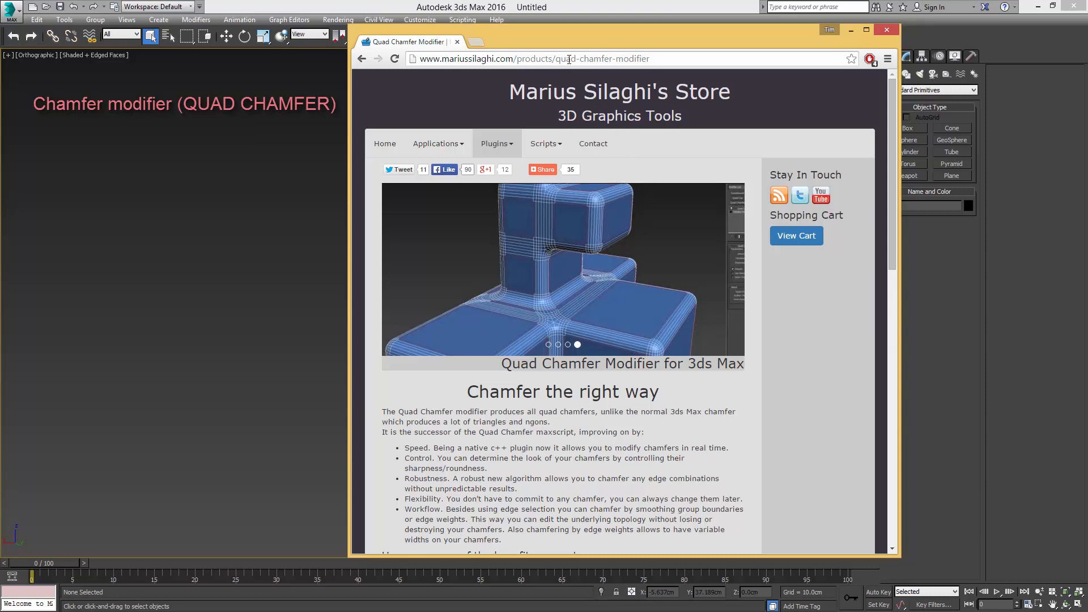
left_click(888, 29)
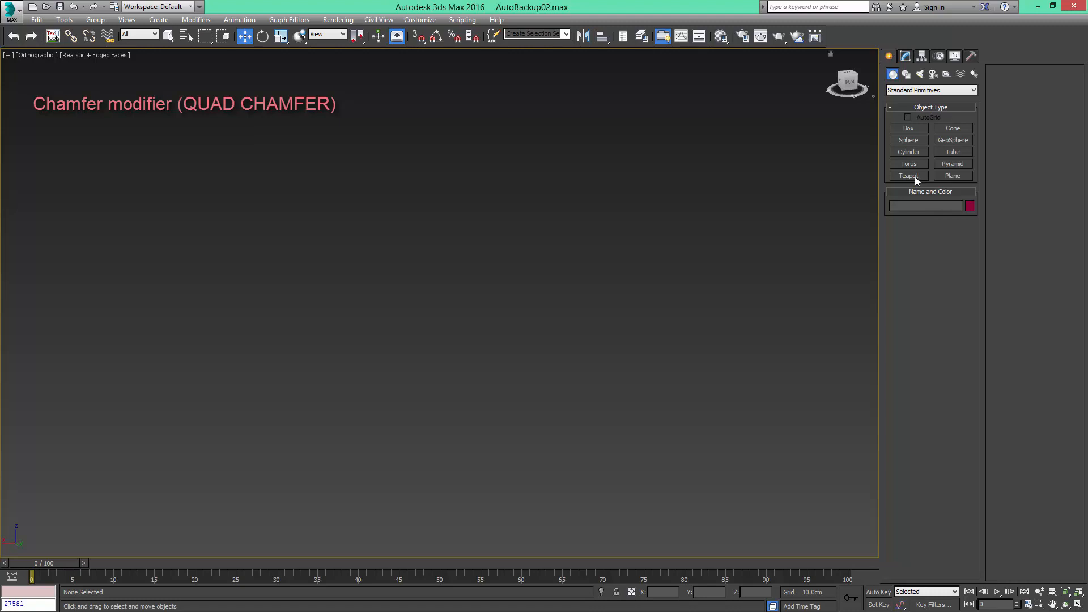
Create a teapot primitive with a radius of about 181 cm and 4 segments, and switch to the Move tool
left_click(909, 176)
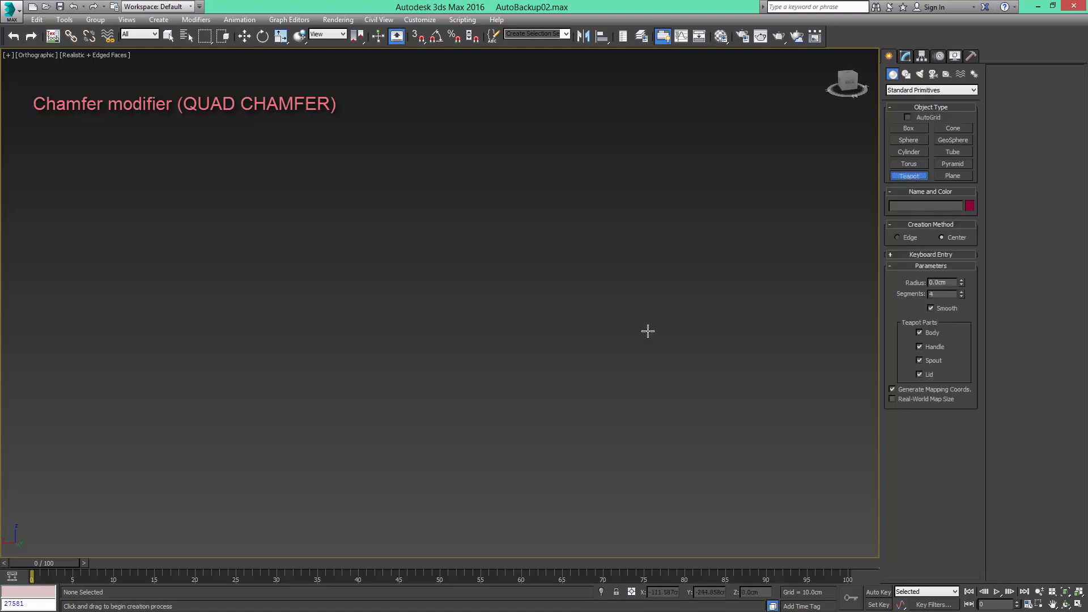
left_click_drag(616, 357, 626, 293)
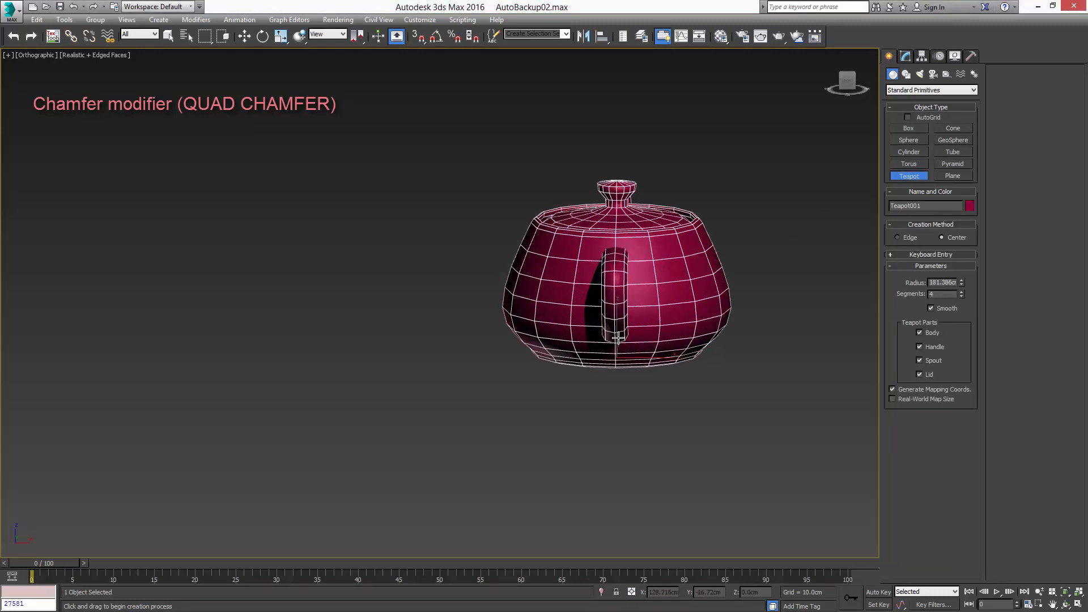
middle_click_drag(587, 257, 610, 318, "alt")
key("w")
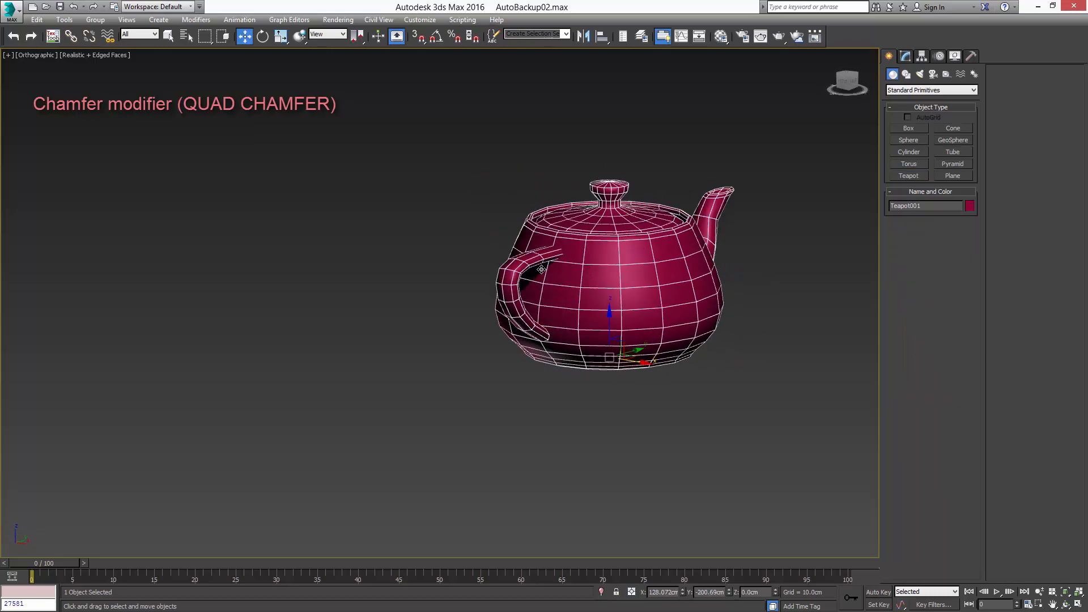
scroll(573, 262, "up", 6)
scroll(554, 262, "down", 10)
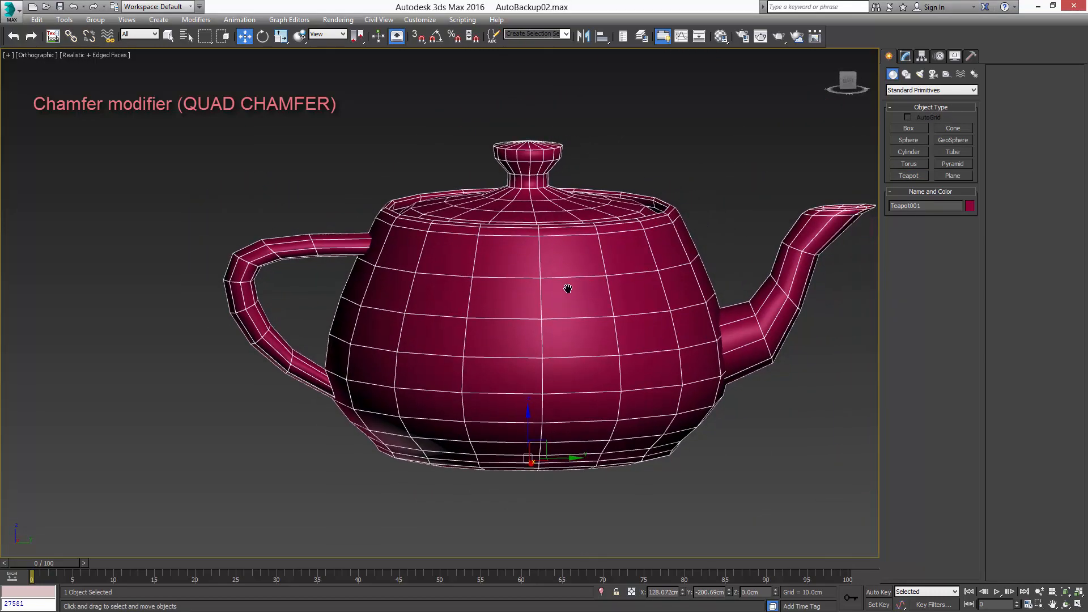
scroll(552, 300, "up", 3)
middle_click_drag(552, 300, 655, 306)
scroll(656, 306, "down", 3)
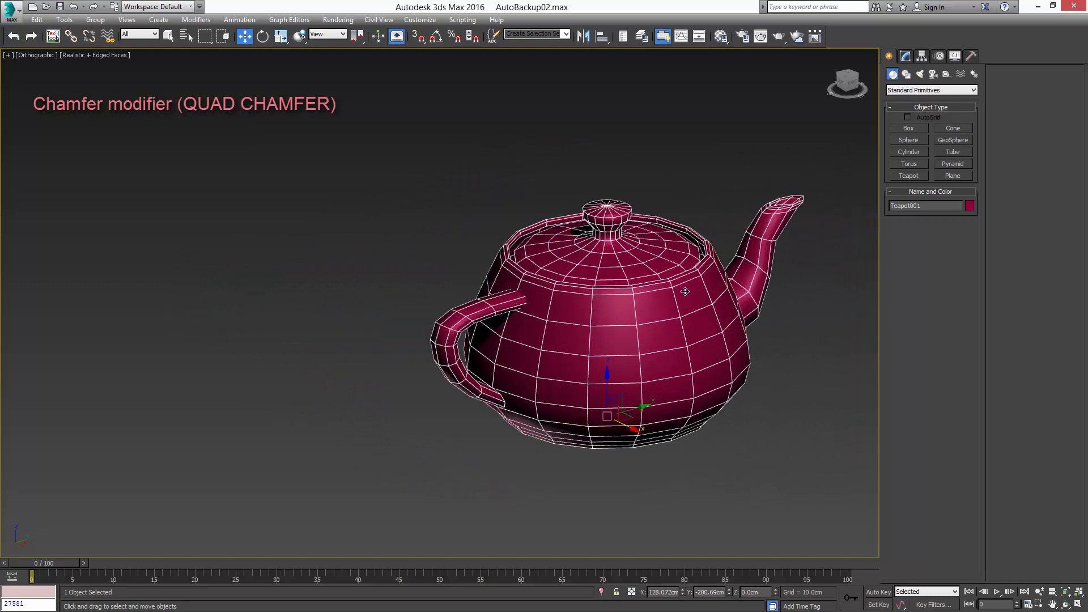
Assign the grey 01 - Default material to the teapot and close the Material Editor
key("m")
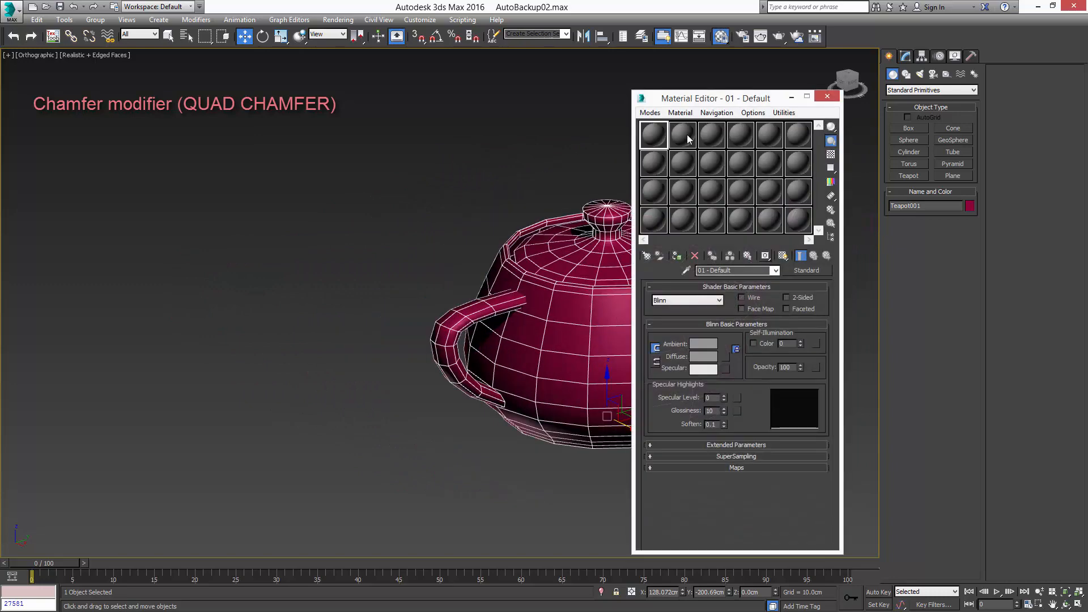
left_click(677, 256)
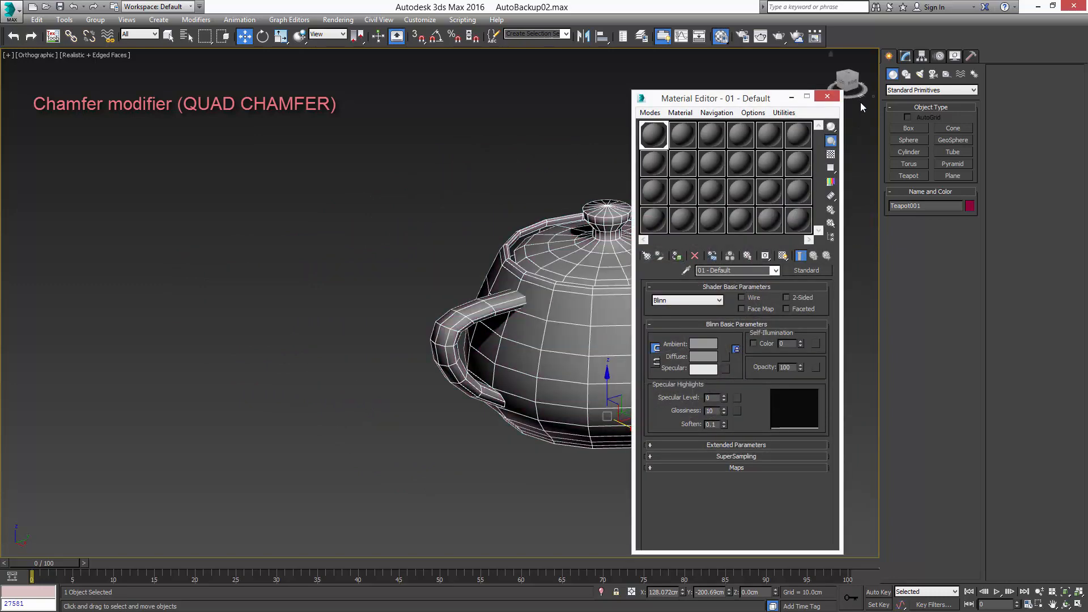
left_click(828, 96)
Clone the teapot about 615 cm along the negative Y axis and clear the selection
middle_click_drag(678, 198, 757, 230)
scroll(738, 191, "down", 2)
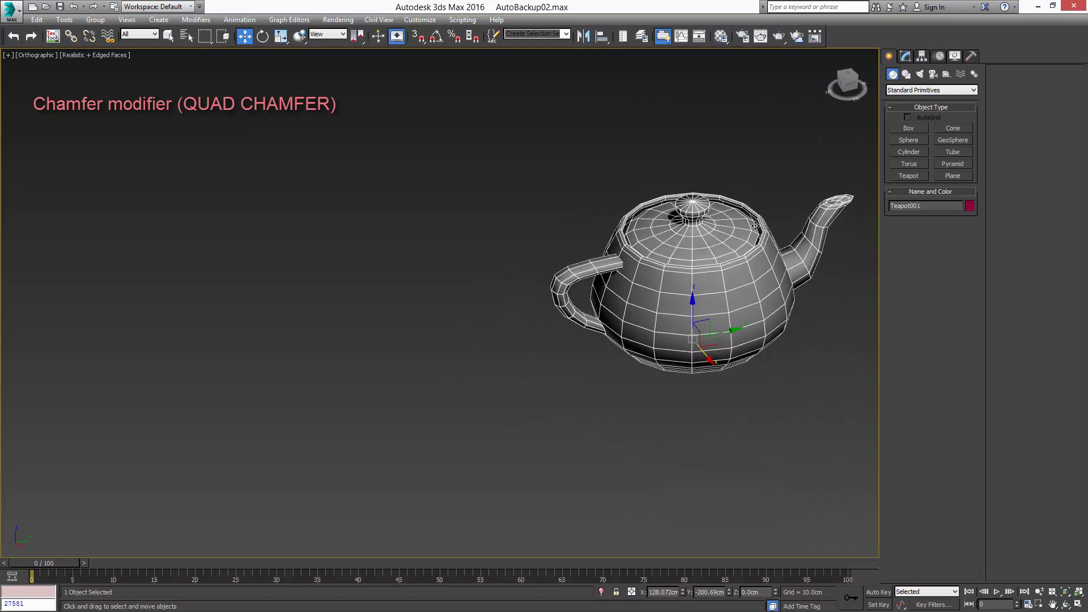
mouse_move(748, 314)
left_mouse_down("shift")
mouse_move(554, 360)
mouse_move(426, 367)
mouse_move(434, 377)
left_mouse_up("shift")
left_click(539, 364)
middle_click_drag(542, 356, 531, 292, "alt")
left_click(509, 251)
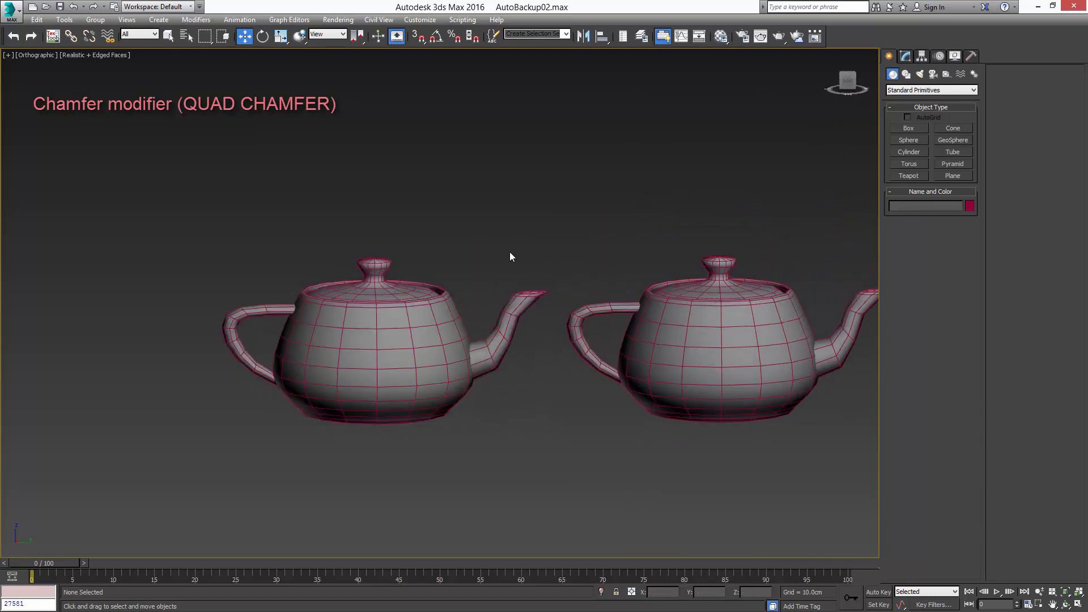
Select and frame the teapot copy, checking its faceted outline with edged faces hidden and then shown
key("F4")
mouse_move(373, 312)
middle_mouse_down()
mouse_move(434, 288)
mouse_move(284, 284)
middle_mouse_up()
left_click(333, 283)
key("z")
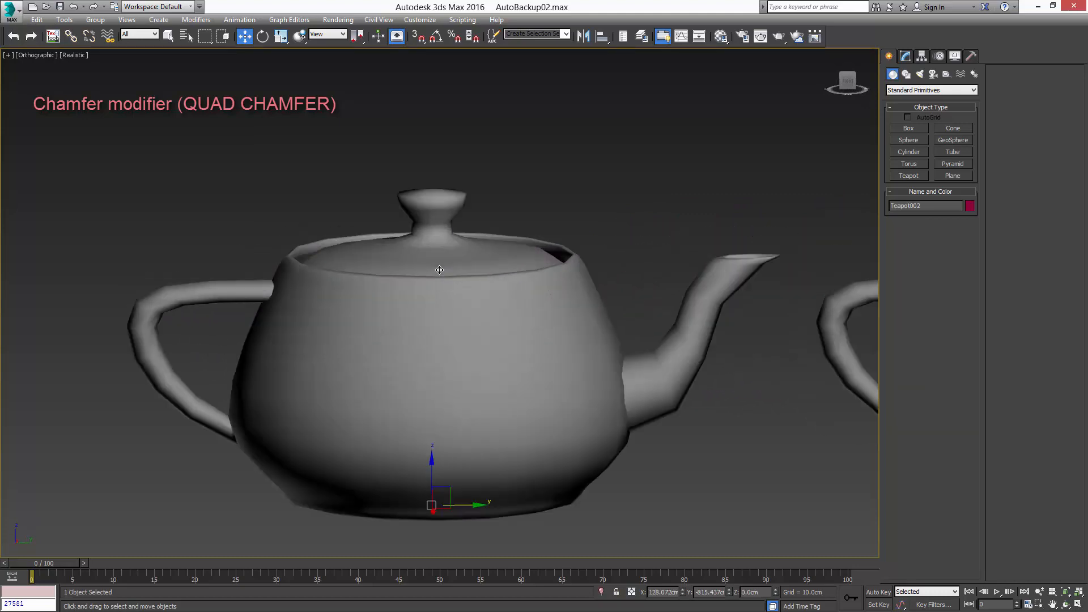
key("F4")
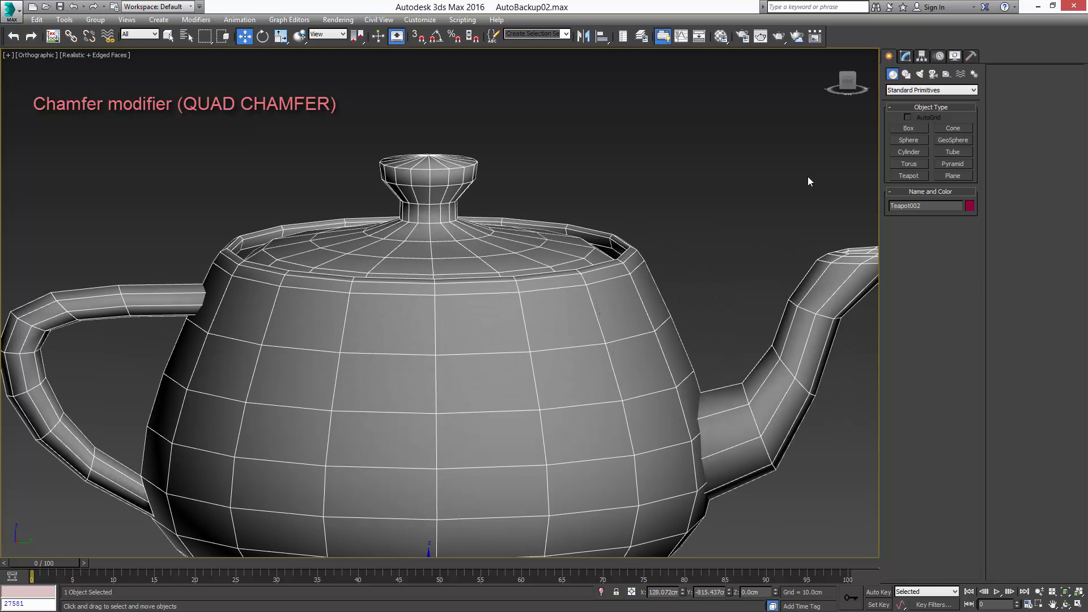
Apply a TurboSmooth modifier to the teapot copy and set its iterations to 2
left_click(906, 56)
left_click(909, 129)
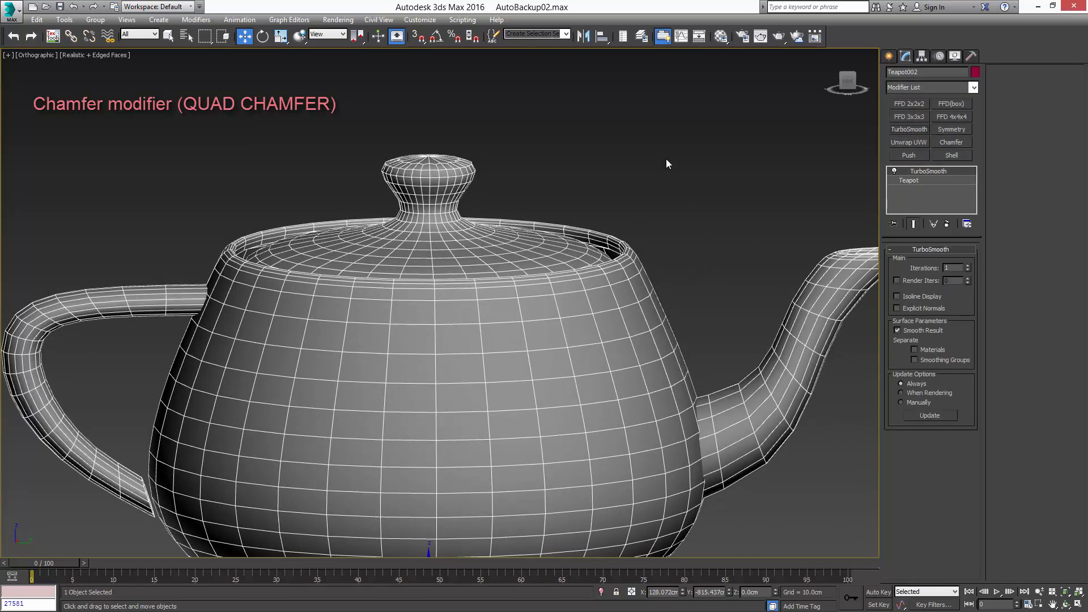
middle_click_drag(665, 159, 725, 141)
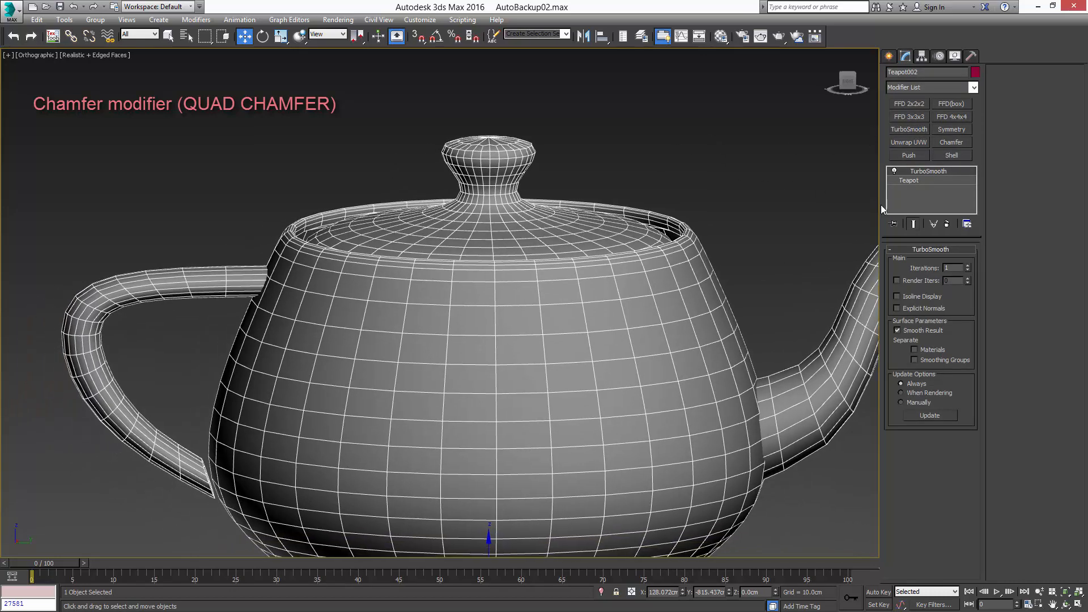
left_click(968, 265)
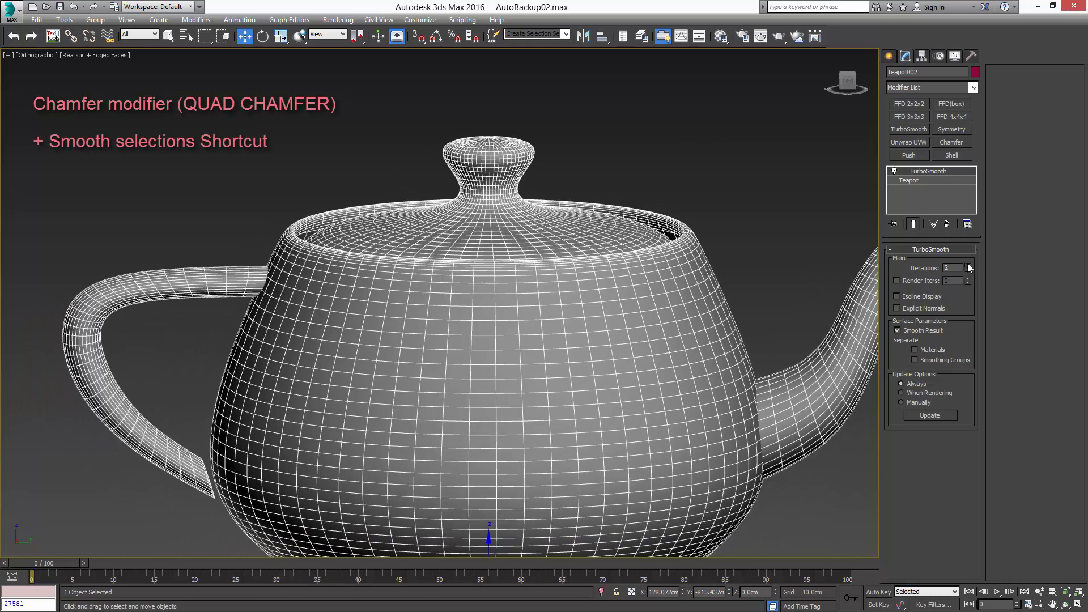
Deselect the smoothed teapot and turn off edged faces in the viewport to view both teapots plainly shaded
left_click(706, 181)
key("F4")
scroll(727, 179, "down", 3)
key("F4")
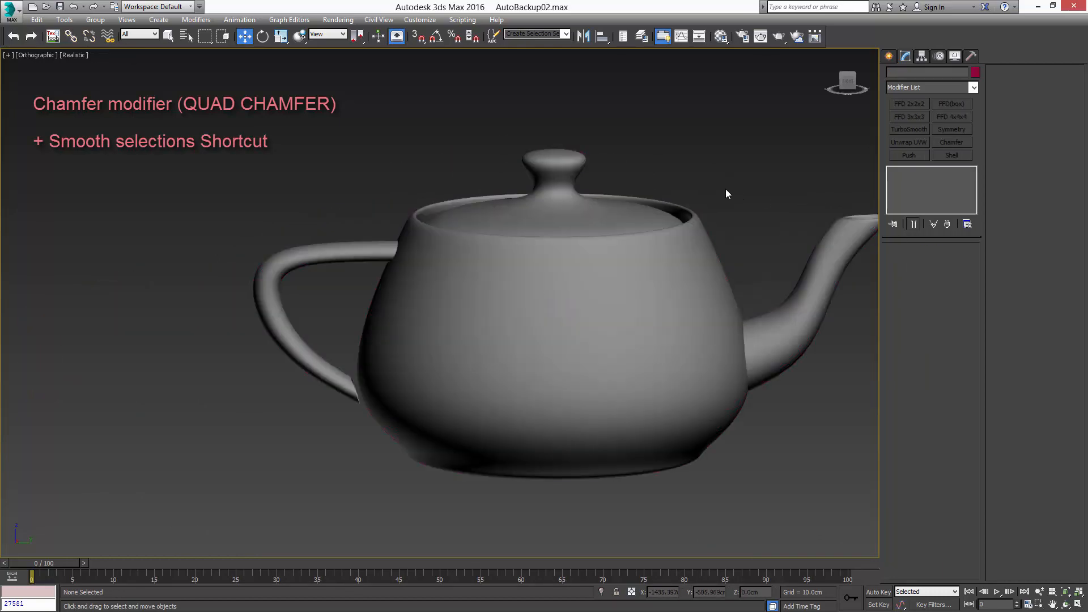
scroll(556, 179, "down", 4)
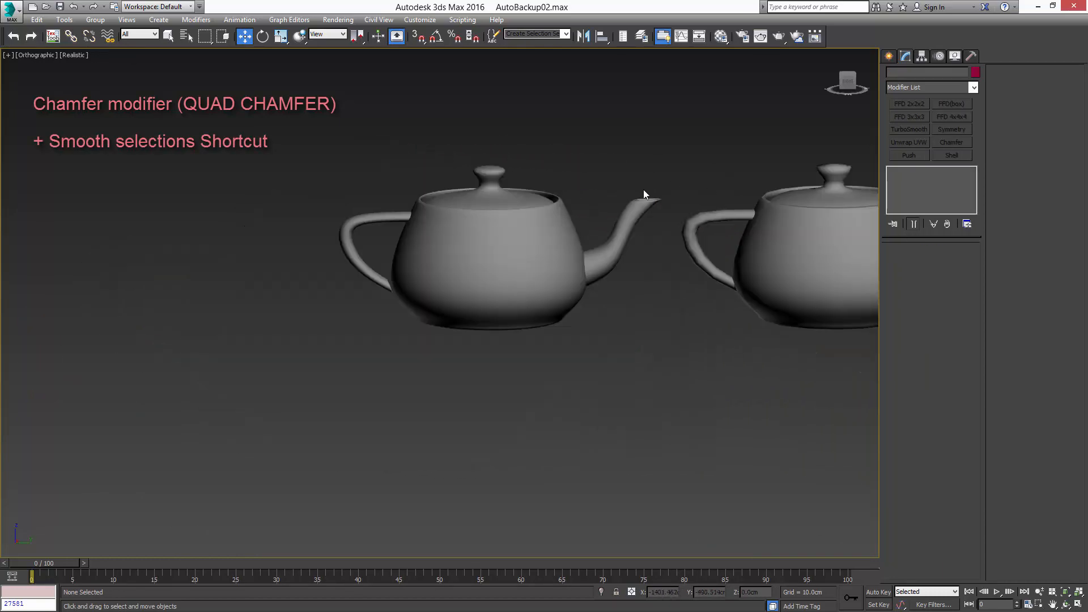
Select the smoothed teapot and compare its lid, spout and handle up close with the unsmoothed original
middle_click_drag(460, 191, 524, 188)
left_click(477, 210)
scroll(525, 188, "up", 3)
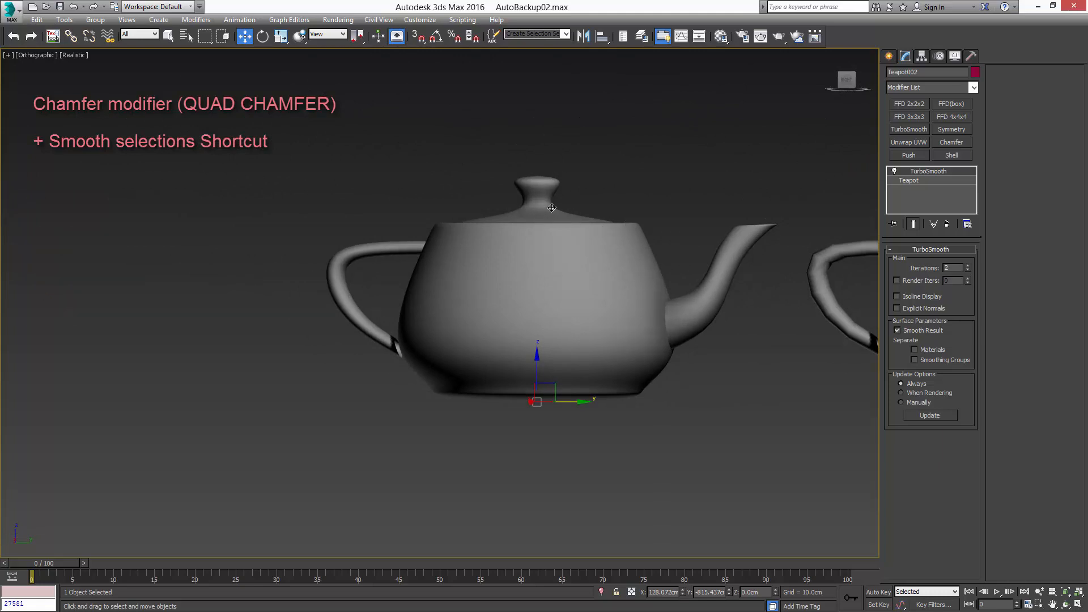
middle_click_drag(628, 223, 486, 256)
scroll(569, 237, "up", 8)
scroll(561, 216, "down", 8)
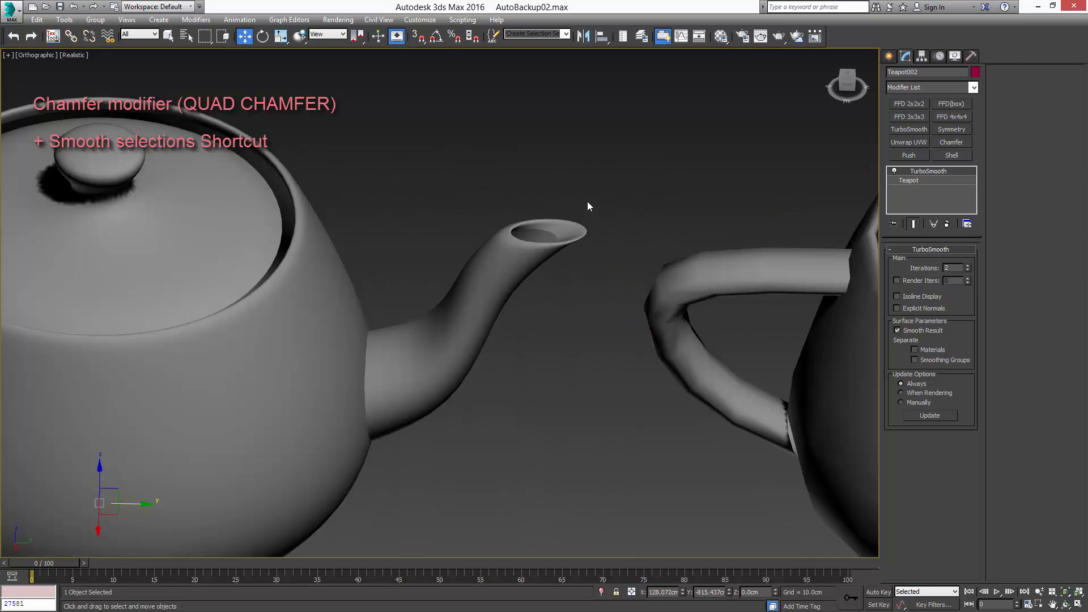
scroll(587, 204, "down", 4)
middle_click_drag(651, 216, 491, 206)
scroll(460, 240, "down", 2)
scroll(535, 235, "up", 2)
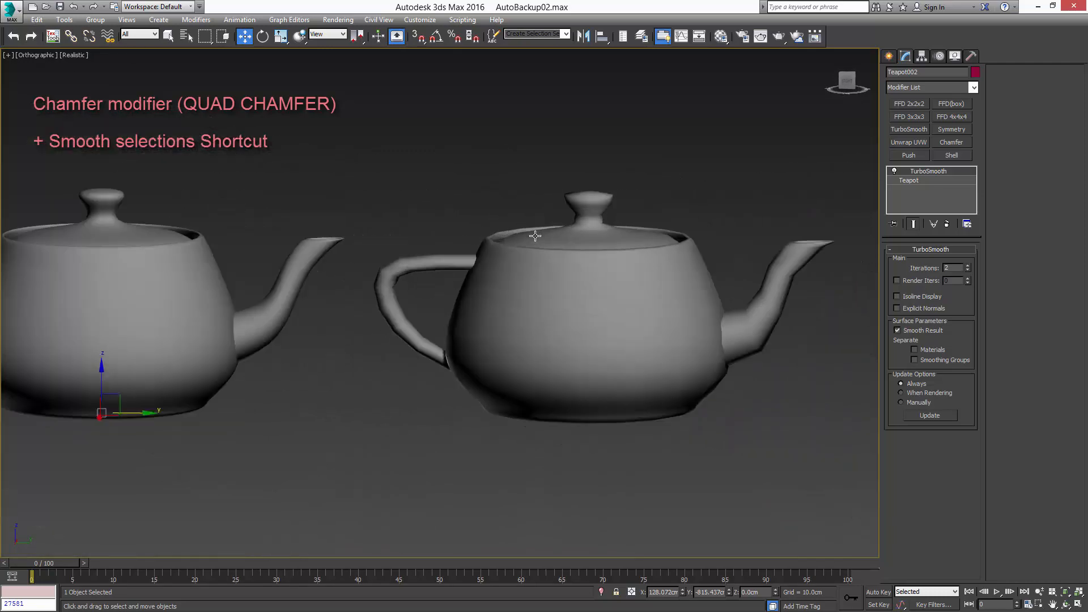
Select the unsmoothed teapot and convert it to an editable poly, with edged faces shown
scroll(535, 236, "up", 2)
scroll(534, 236, "down", 2)
left_click(543, 247)
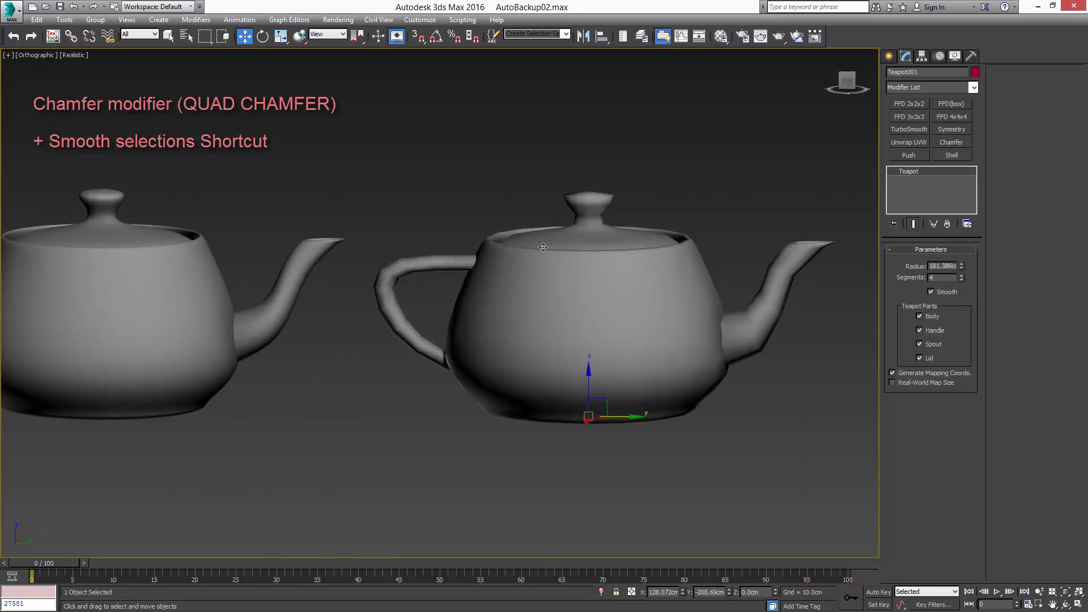
scroll(543, 247, "up", 2)
scroll(543, 247, "down", 2)
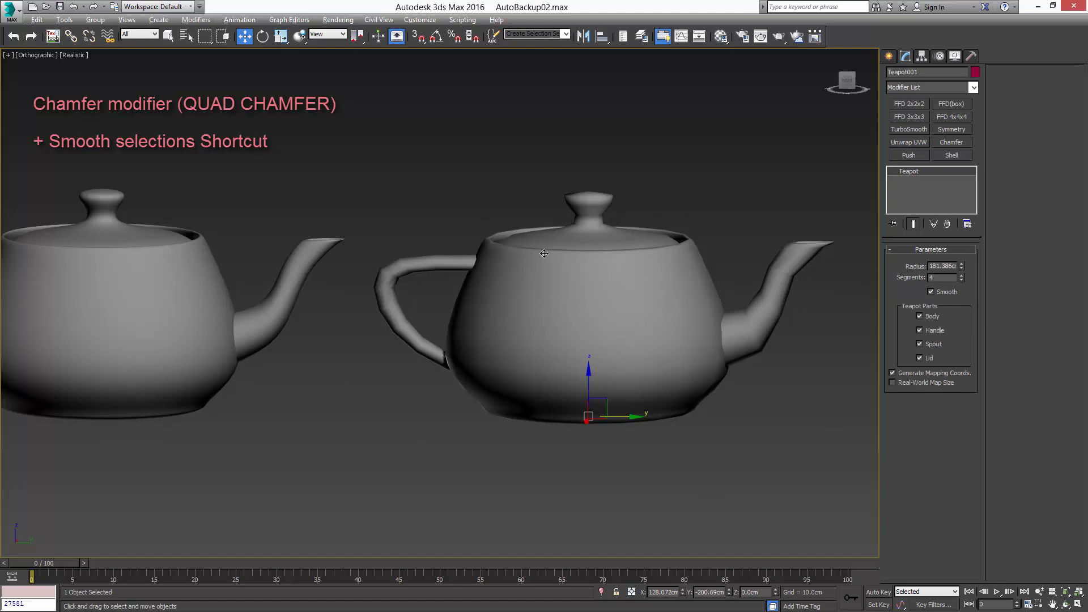
mouse_move(543, 249)
middle_mouse_down("alt")
mouse_move(547, 257)
mouse_move(533, 259)
middle_mouse_up("alt")
scroll(548, 257, "up", 2)
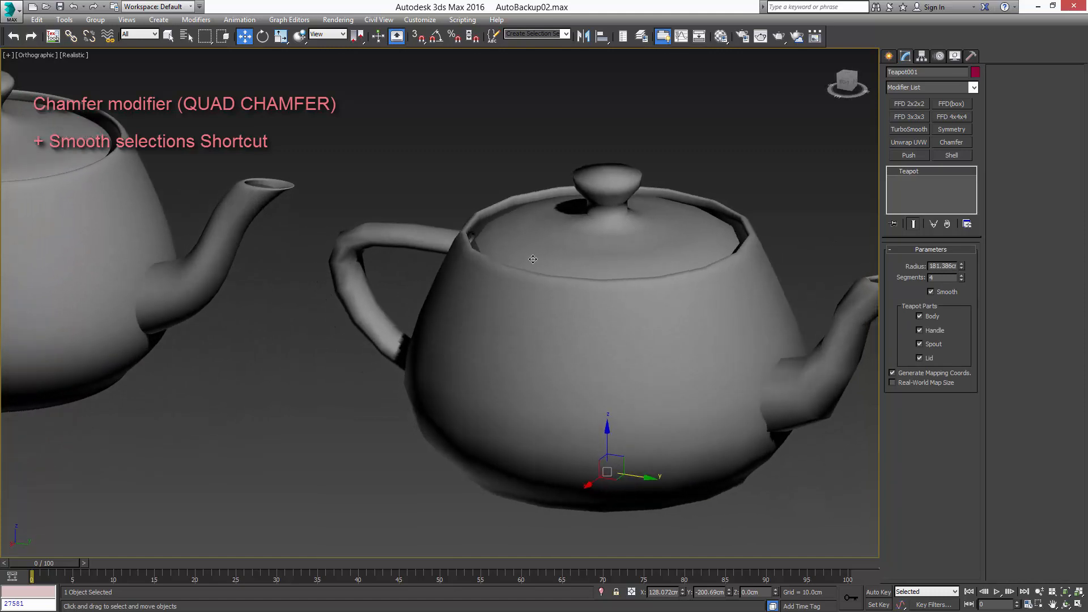
middle_click_drag(610, 230, 703, 218, "alt")
key("ctrl+e")
key("F4")
Examine the shading of the editable teapot's lid and knob up close, with edged faces hidden
scroll(649, 207, "up", 4)
scroll(678, 208, "down", 2)
scroll(678, 208, "up", 2)
key("2")
left_click(684, 206)
scroll(700, 195, "down", 4)
key("2")
key("F4")
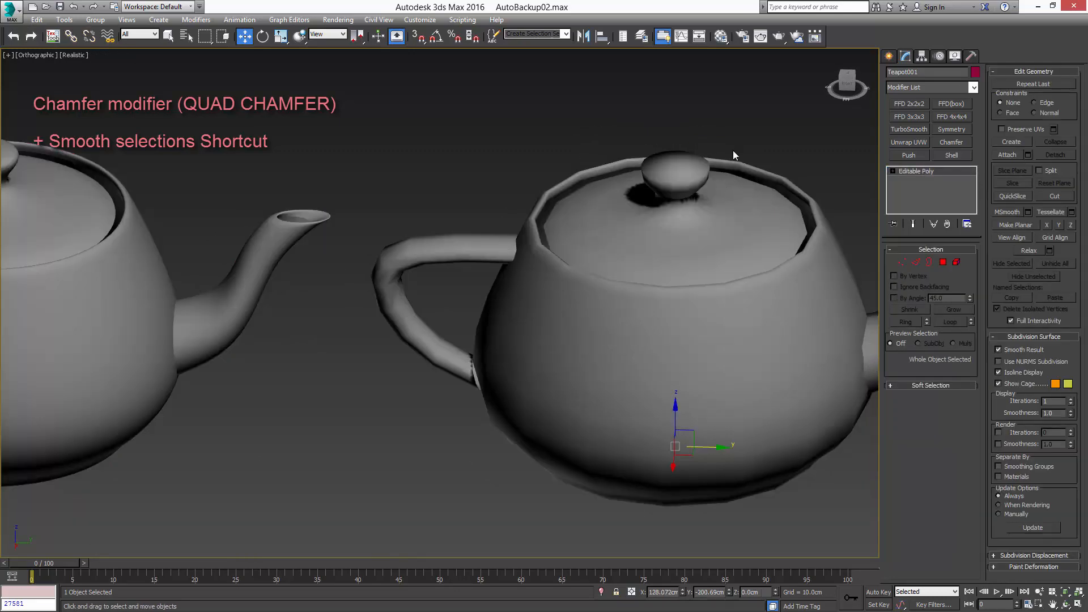
scroll(714, 164, "up", 2)
scroll(697, 170, "down", 3)
scroll(674, 175, "up", 4)
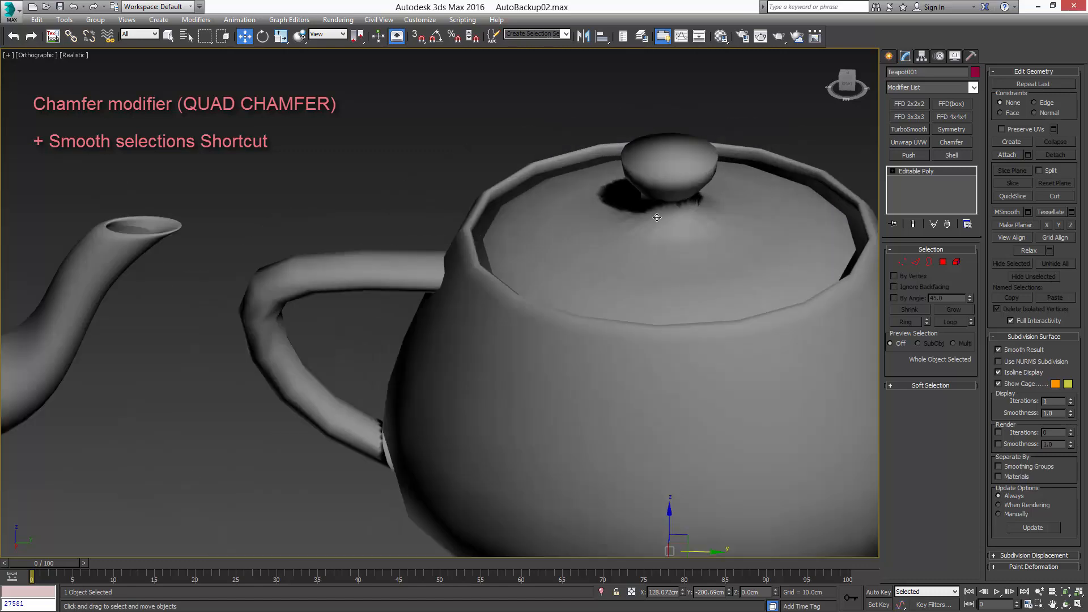
middle_click_drag(657, 217, 653, 191, "alt")
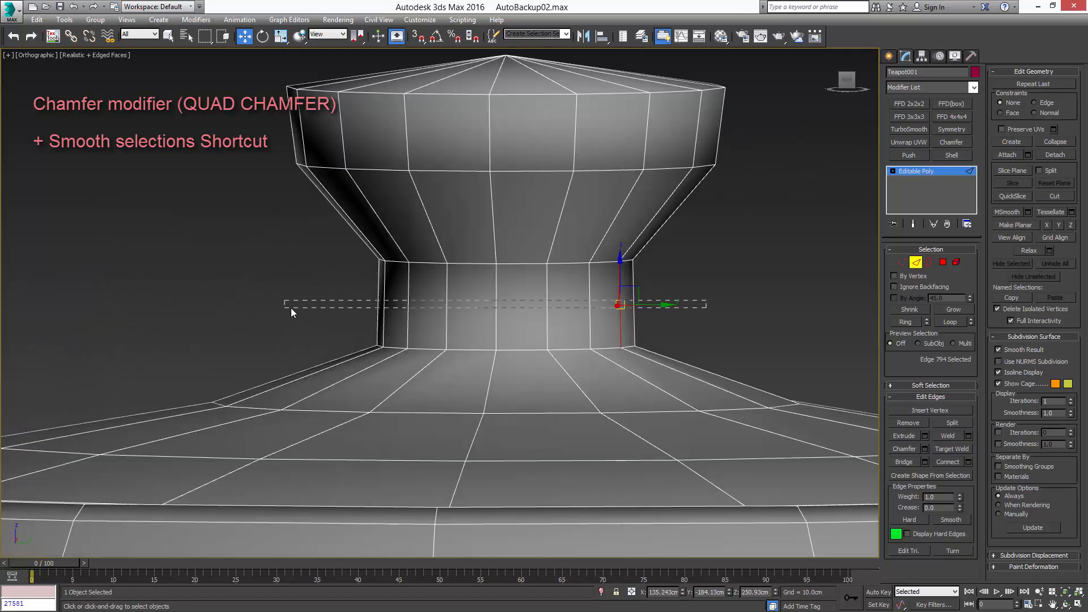
Select the vertical edges around the lid knob's neck, convert them to polygons and smooth that band as group 2
left_click_drag(290, 308, 293, 308)
scroll(444, 274, "down", 3)
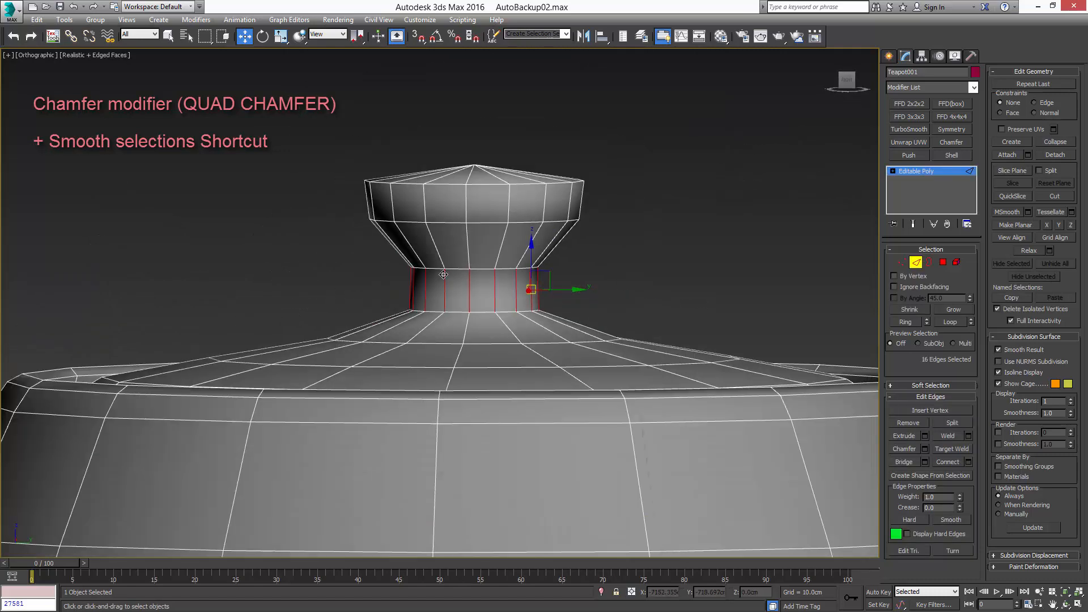
key("2")
middle_click_drag(445, 272, 462, 252, "alt")
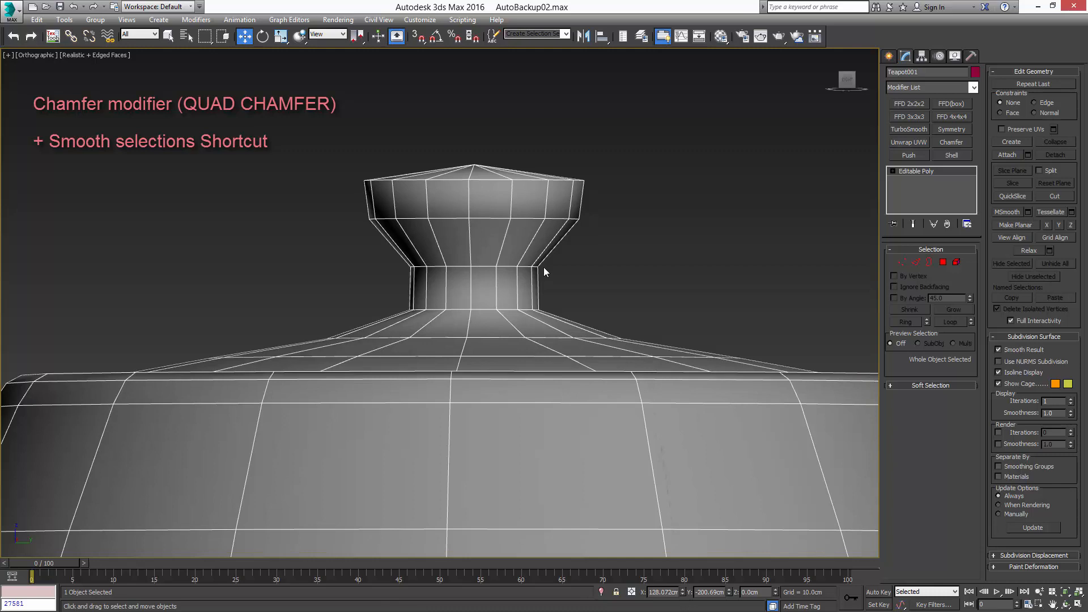
middle_click_drag(471, 171, 518, 173)
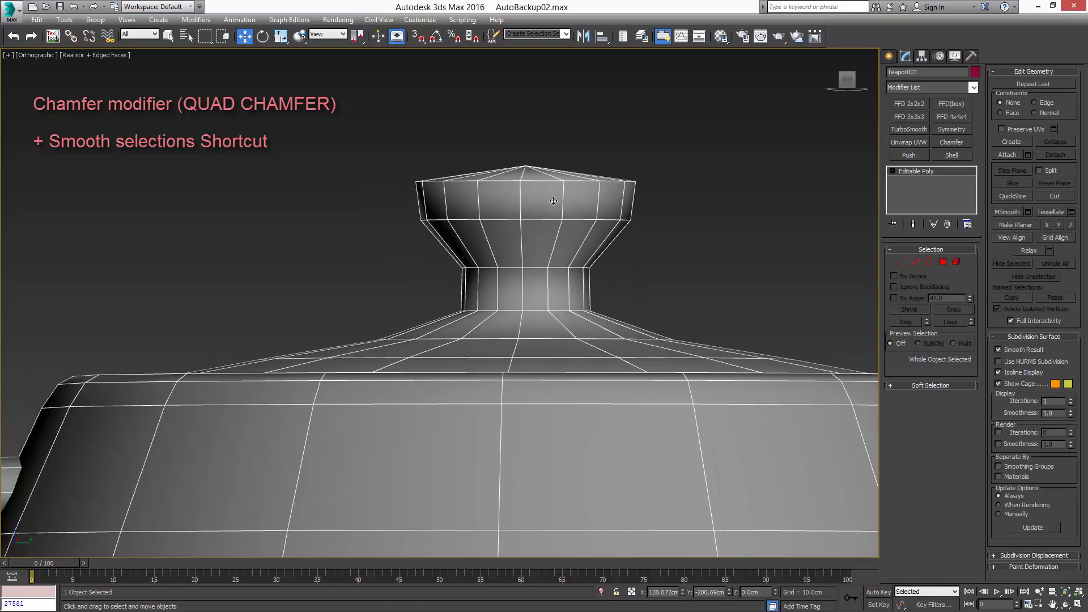
key("2")
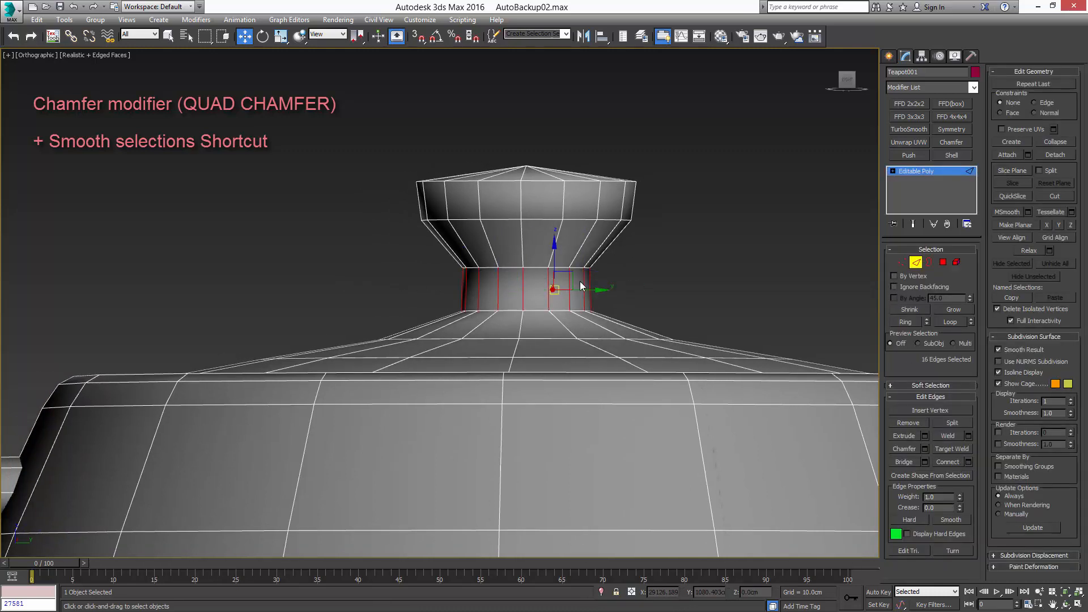
key("ctrl+4")
key("alt+s")
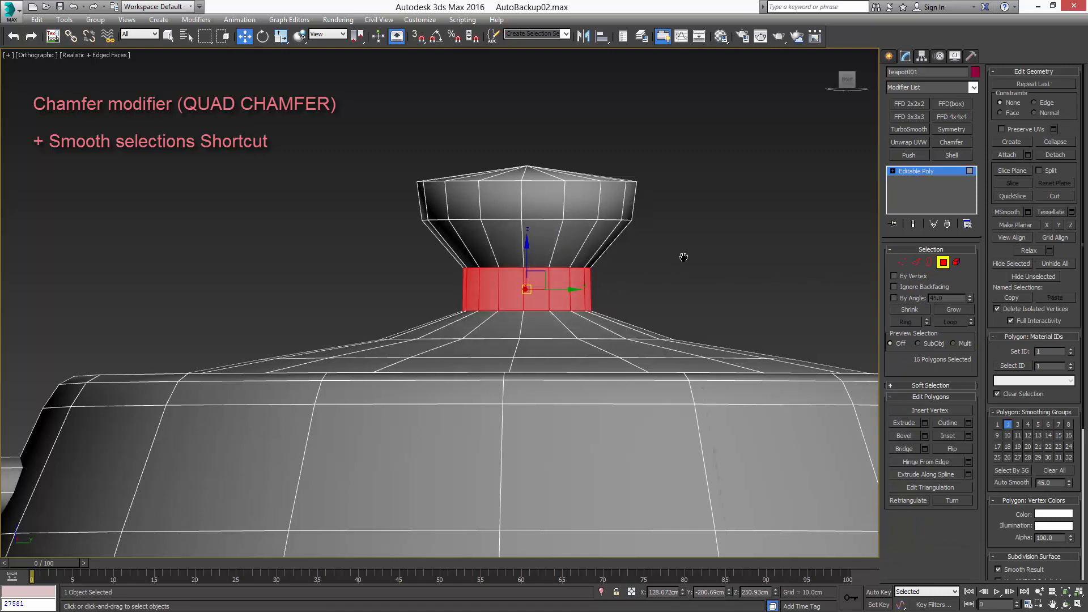
Smooth the knob's flared polygon ring as group 3 and the band above it as a separate smoothing group
middle_click_drag(683, 257, 784, 275)
left_click_drag(613, 258, 528, 255)
key("alt+s")
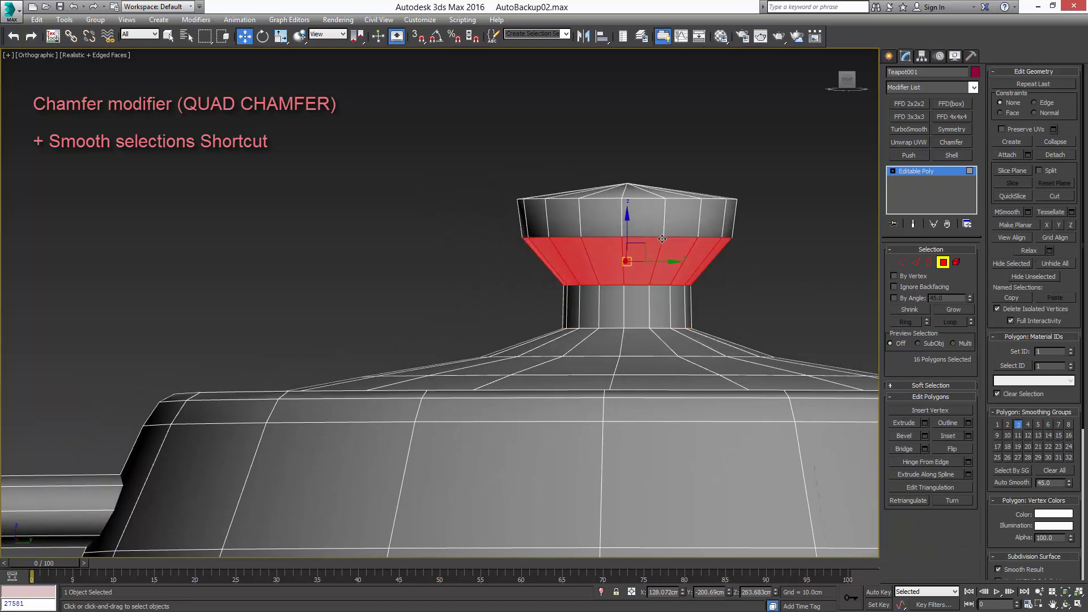
left_click_drag(760, 221, 510, 215)
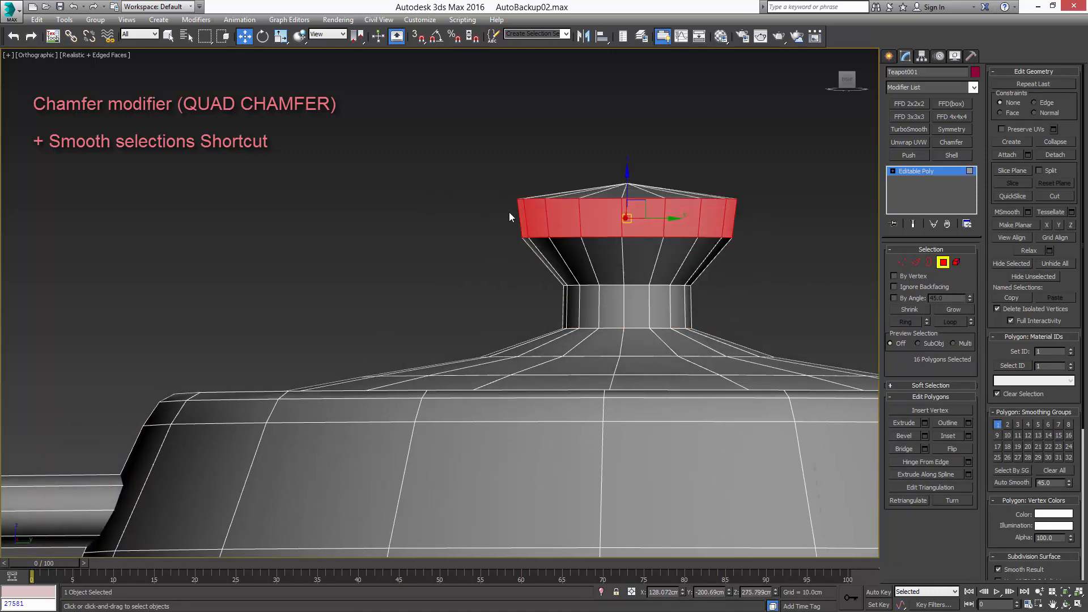
key("alt+s")
Select the lid's outermost polygon ring by way of its edge ring and give it its own smoothing group
middle_click_drag(596, 271, 651, 309)
scroll(591, 233, "down", 4)
middle_click_drag(674, 313, 586, 284)
key("2")
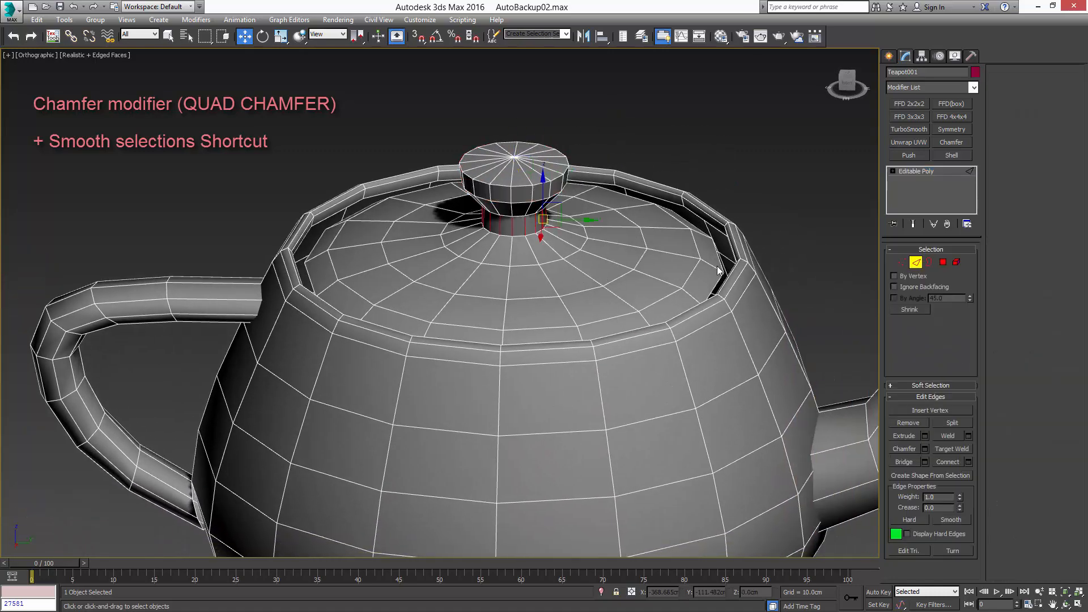
left_click(713, 266)
key("alt+r")
scroll(706, 276, "up", 3)
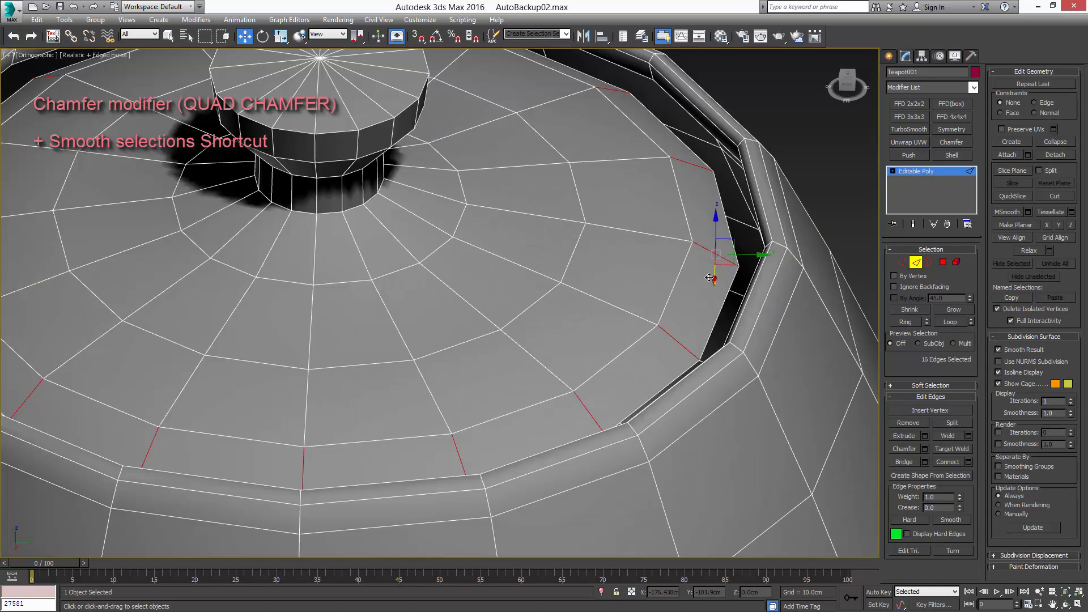
key("ctrl+4")
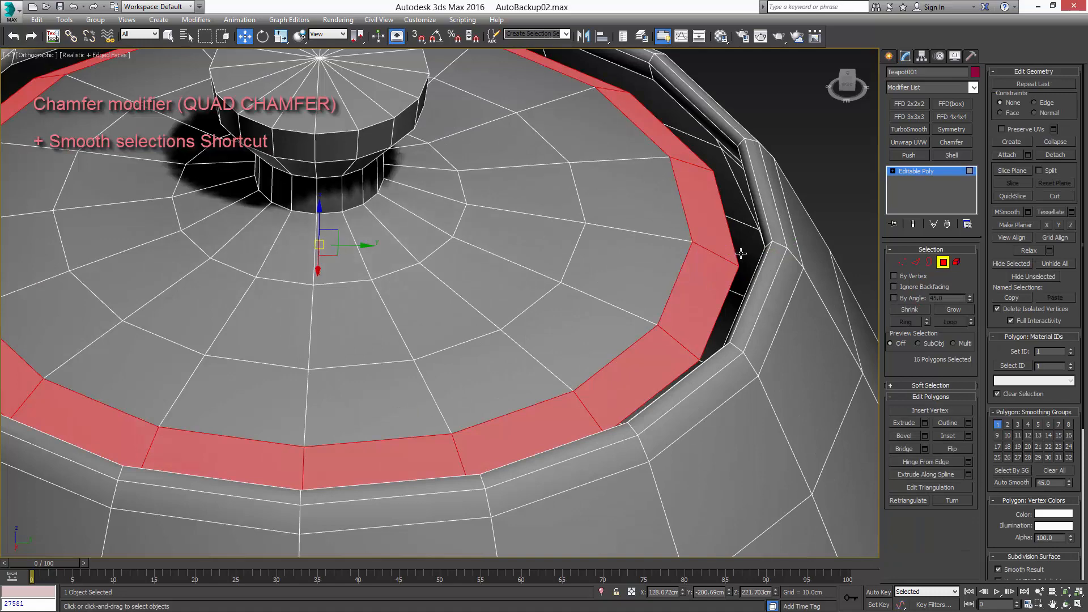
scroll(717, 274, "down", 5)
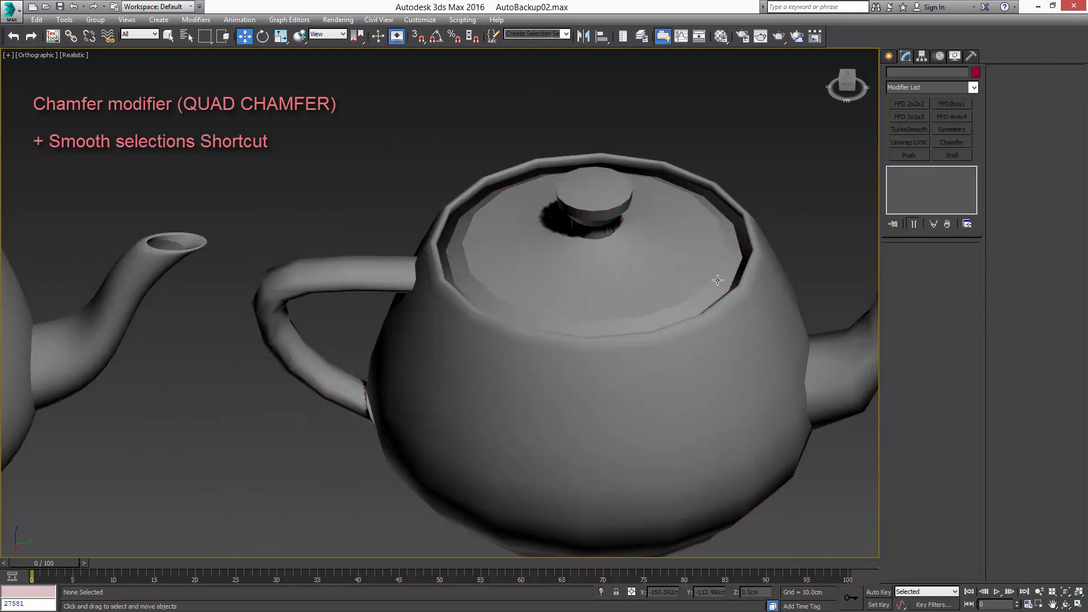
Select the inner polygon band of the body's opening by way of its edge ring and smooth it as group 2
scroll(717, 280, "up", 2)
middle_click_drag(693, 264, 694, 212, "alt")
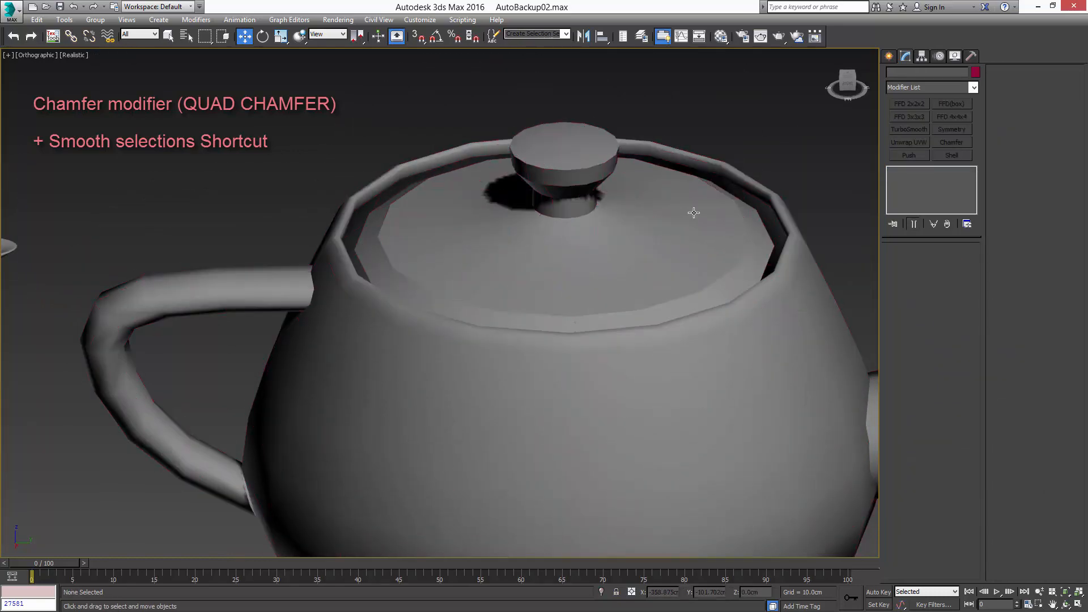
scroll(590, 217, "down", 3)
mouse_move(590, 223)
middle_mouse_down()
mouse_move(651, 188)
mouse_move(580, 238)
middle_mouse_up()
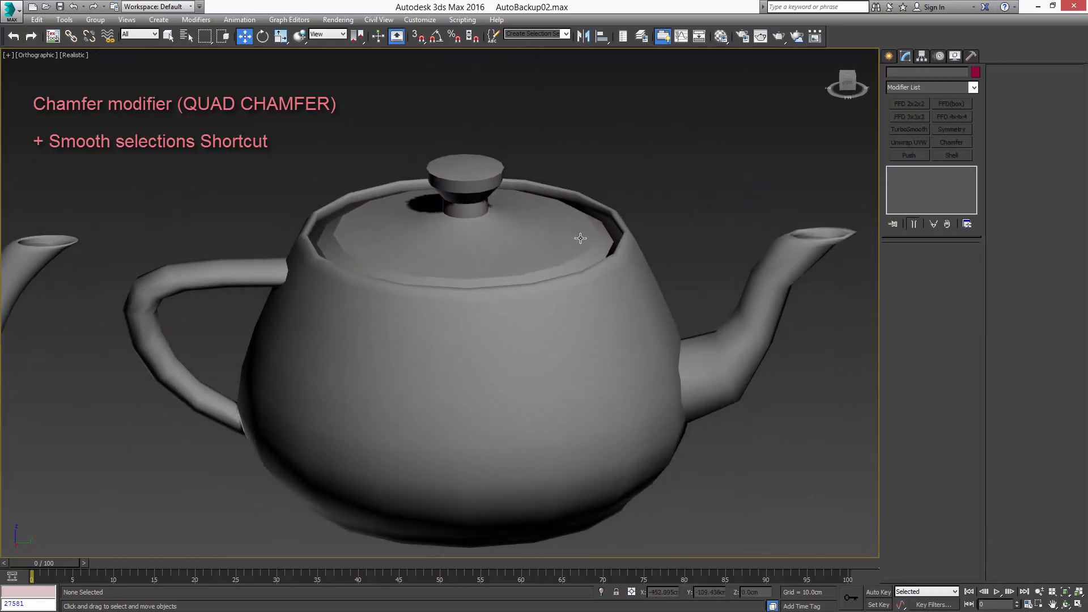
key("F4")
left_click(633, 250)
key("2")
scroll(590, 214, "up", 5)
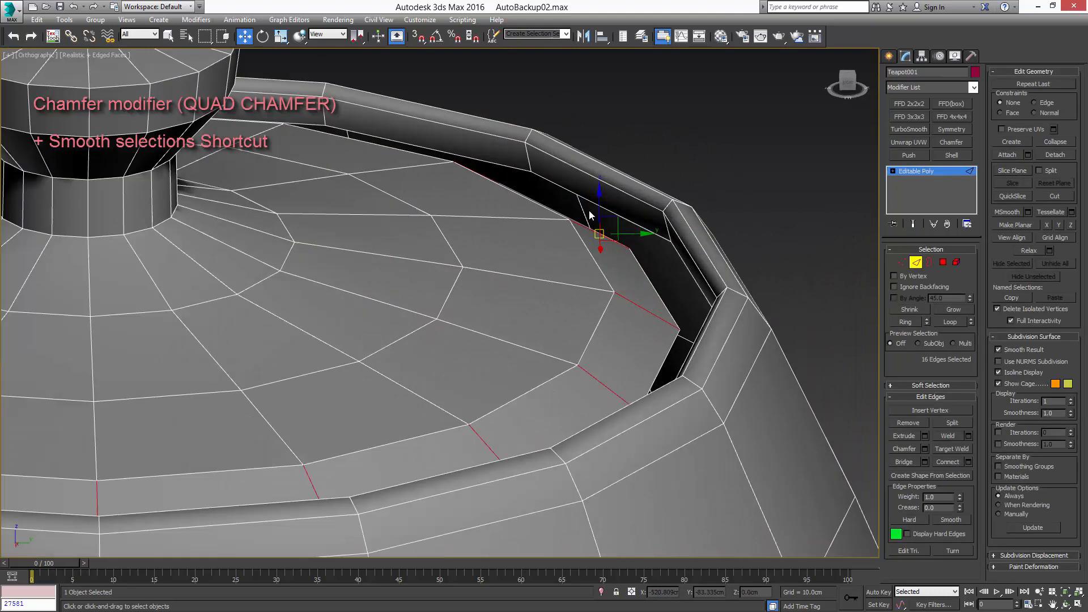
left_click(529, 160)
key("alt+r")
key("4")
middle_click_drag(547, 154, 573, 208)
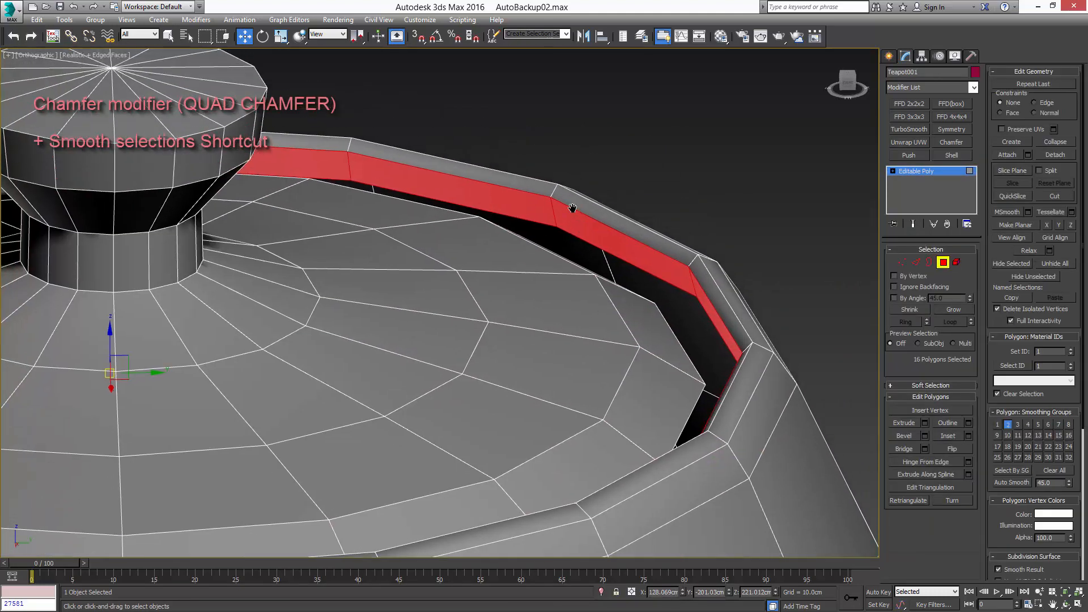
Try to smooth the polygon ring along the top of the body's rim separately, then deselect the teapot
key("2")
left_click(702, 264)
scroll(708, 262, "up", 4)
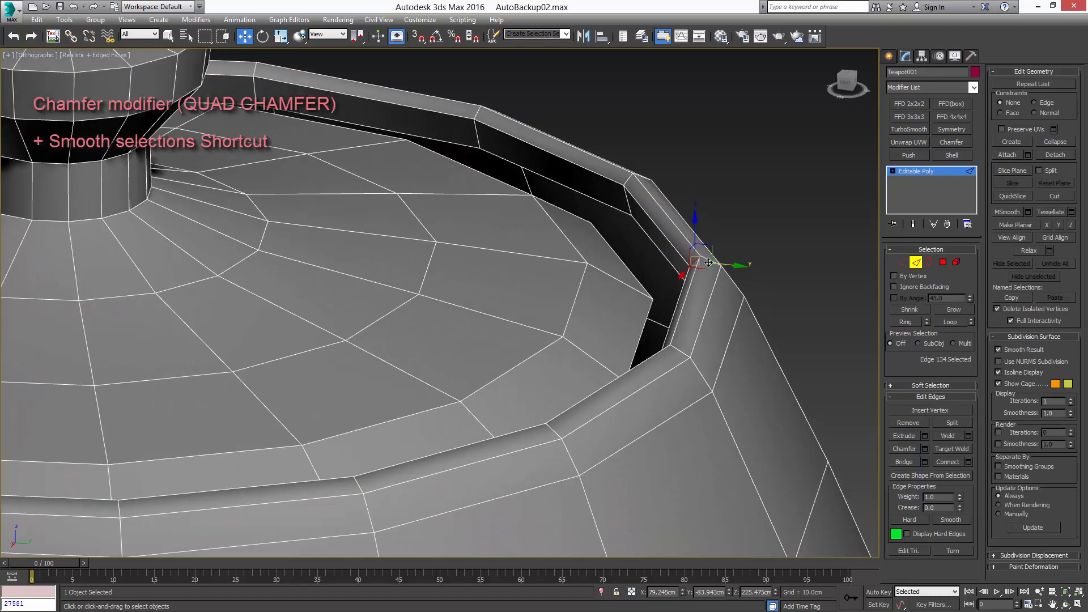
key("alt+r")
key("4")
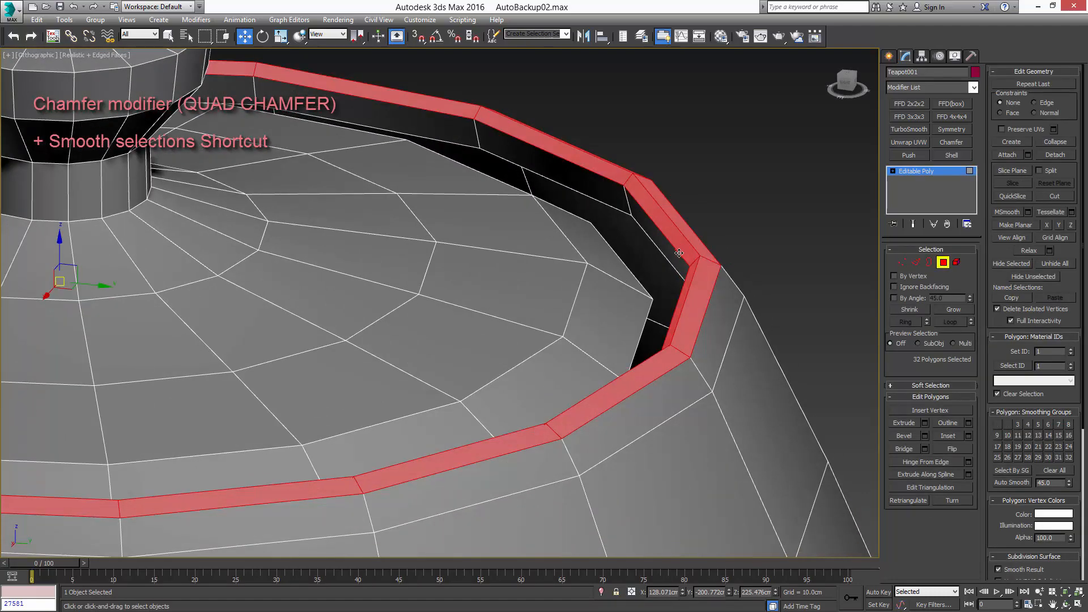
middle_click_drag(709, 261, 703, 249, "alt")
scroll(697, 248, "down", 2)
key("4")
left_click(750, 241)
scroll(746, 246, "down", 6)
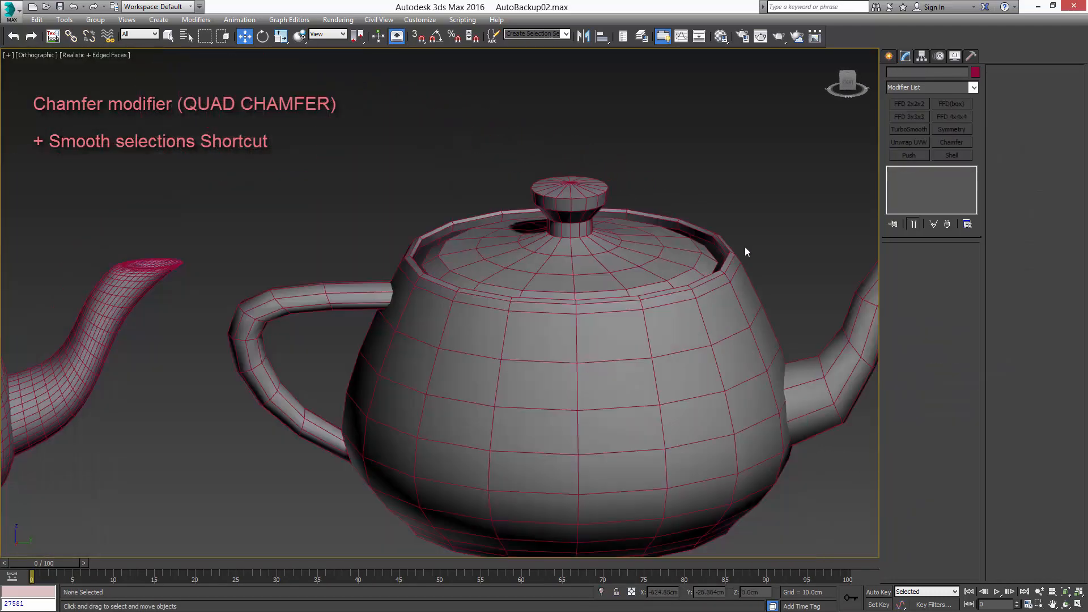
Select the edge loop around the top of the body's rim and convert it to the adjoining polygons
key("F4")
middle_click_drag(743, 298, 627, 252)
scroll(556, 209, "up", 4)
key("F4")
scroll(627, 231, "up", 4)
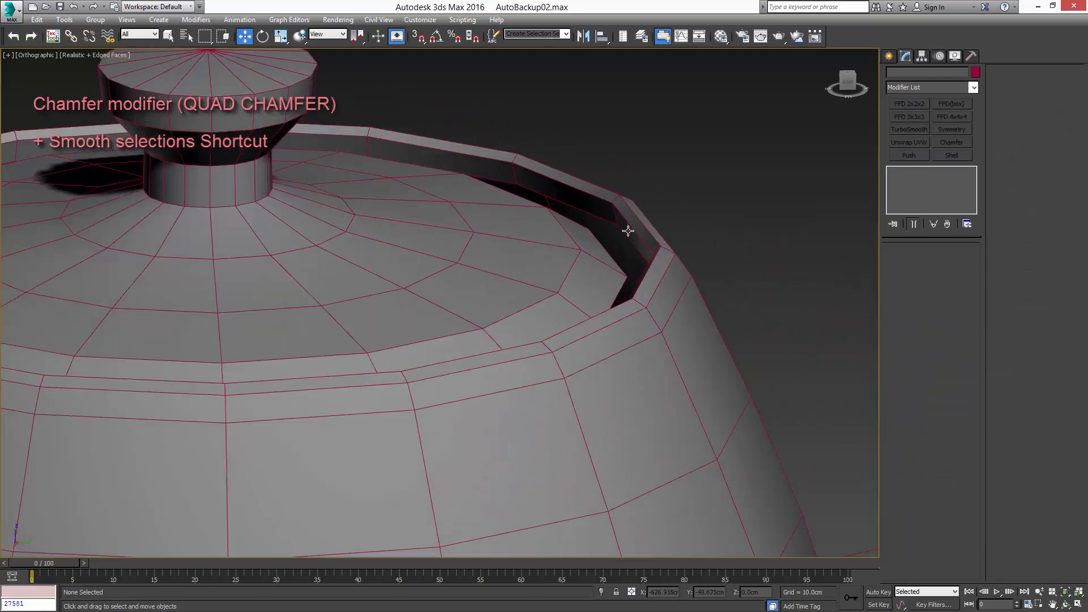
left_click(644, 216)
key("2")
left_click(652, 228)
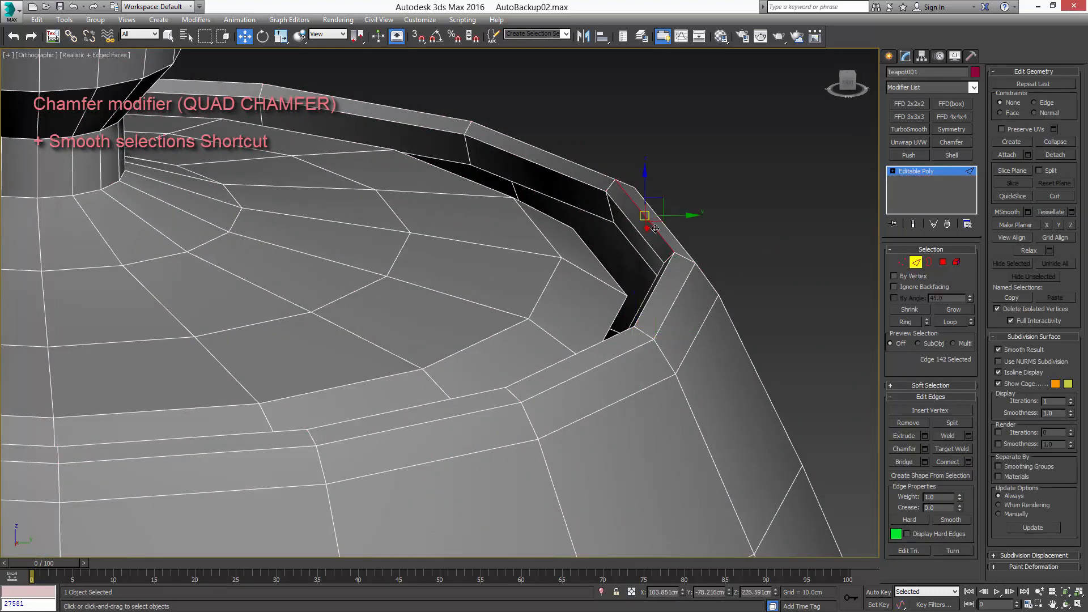
double_click(656, 229)
middle_click_drag(659, 244, 708, 262)
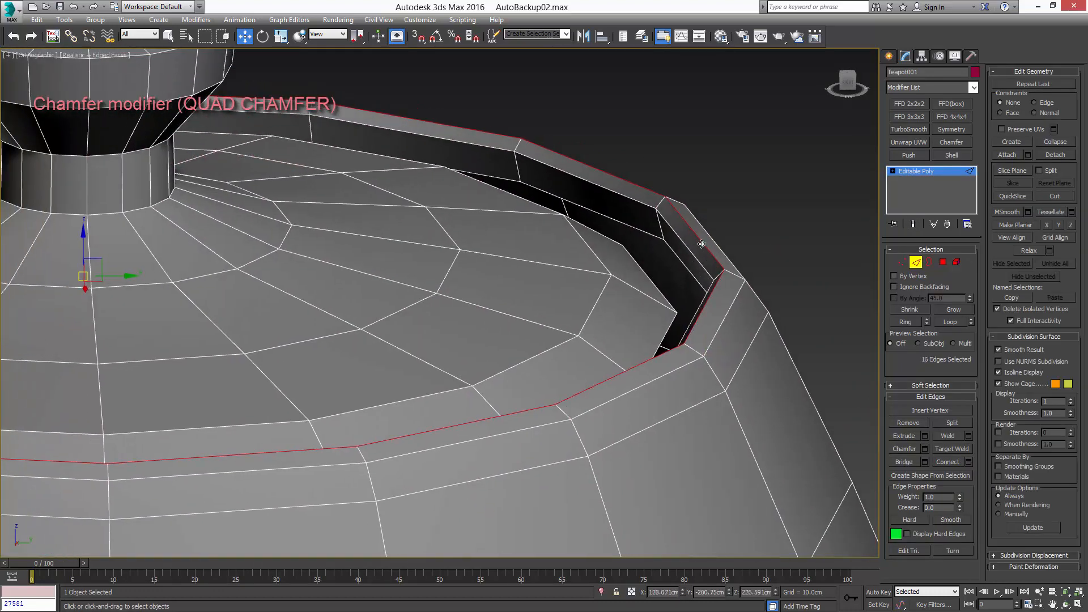
left_click(943, 263, "ctrl")
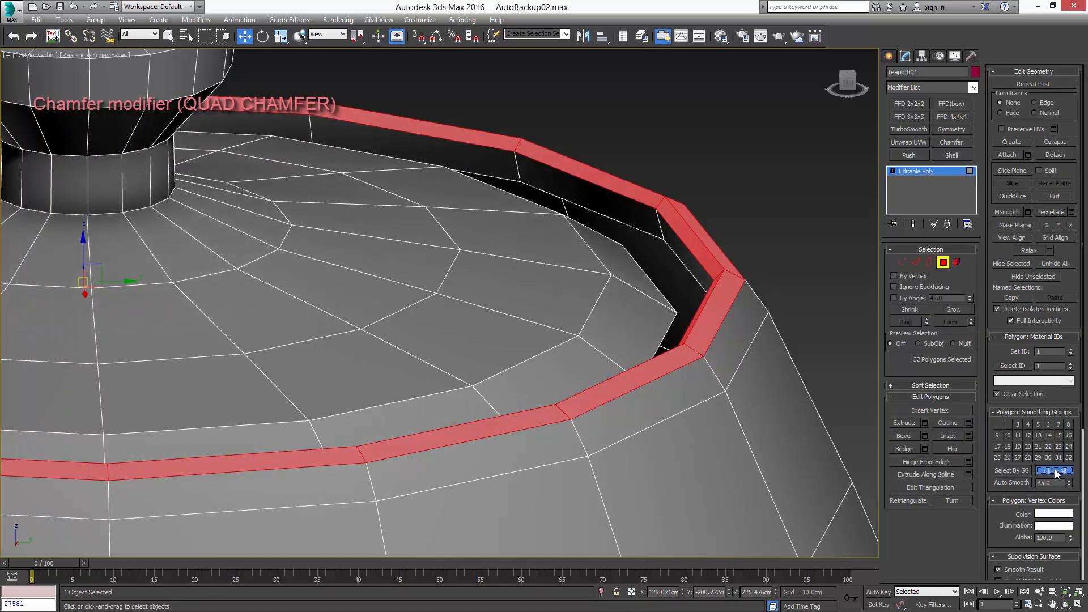
Clear all smoothing groups from the rim polygons, assign group 16, and check the shading with edged faces hidden
left_click(1056, 470)
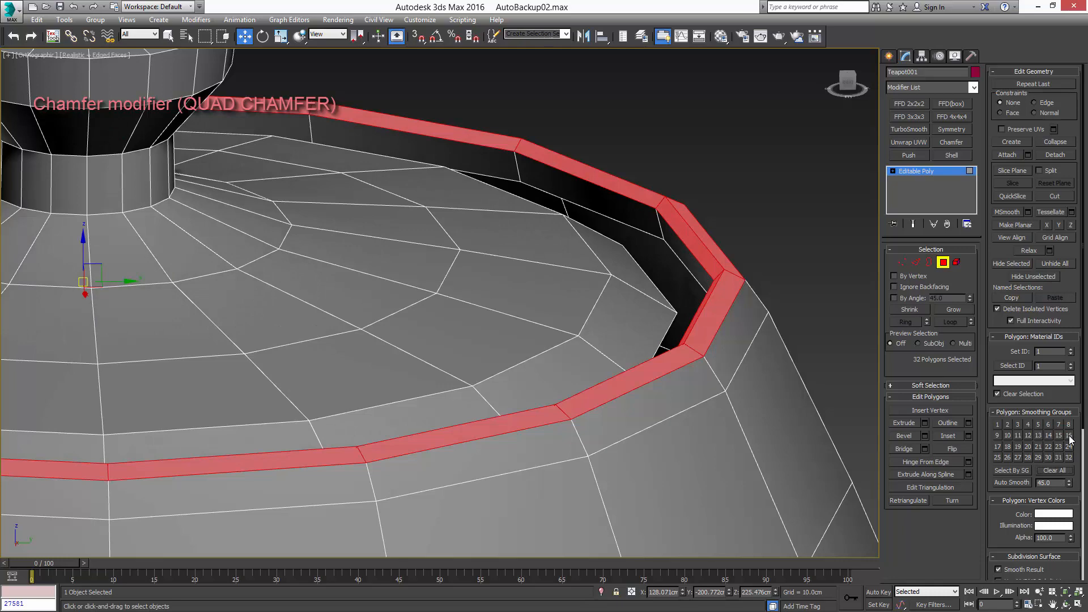
left_click(1069, 436)
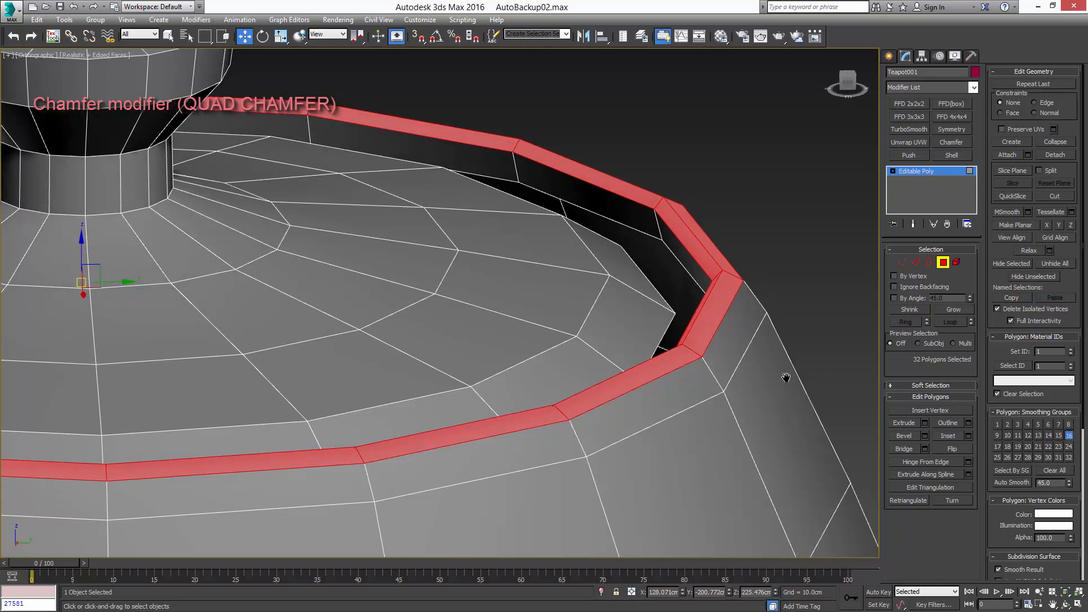
scroll(794, 375, "down", 5)
key("4")
key("F4")
scroll(782, 363, "down", 2)
middle_click_drag(768, 352, 777, 283)
key("F4")
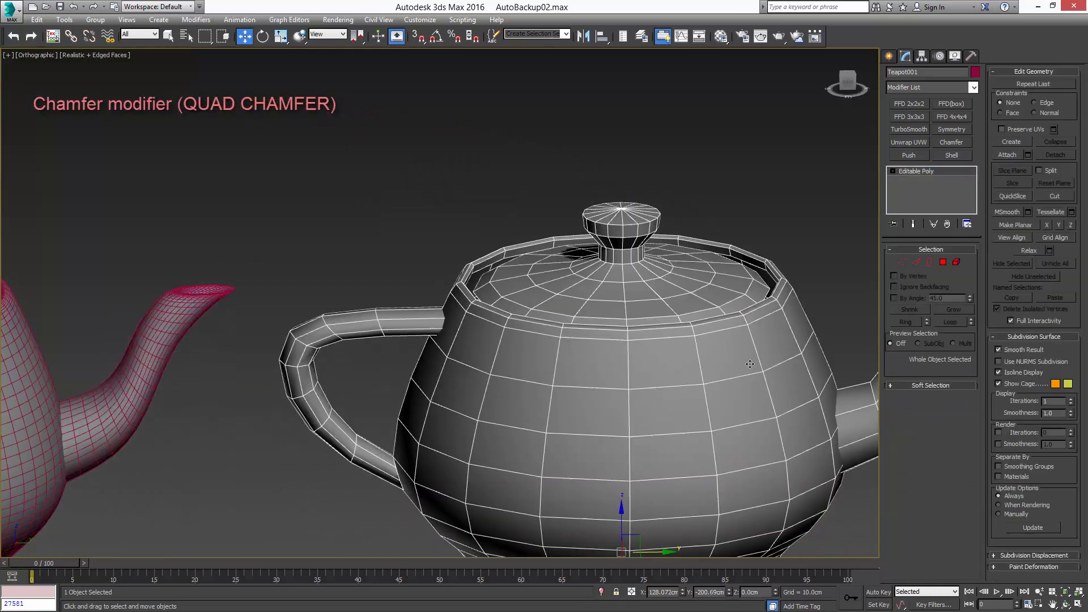
Select the polygons around the centre vertex of the teapot's underside and grow the selection twice to cover the base
middle_click_drag(784, 452, 783, 360, "alt")
scroll(782, 357, "down", 5)
scroll(730, 421, "up", 5)
key("1")
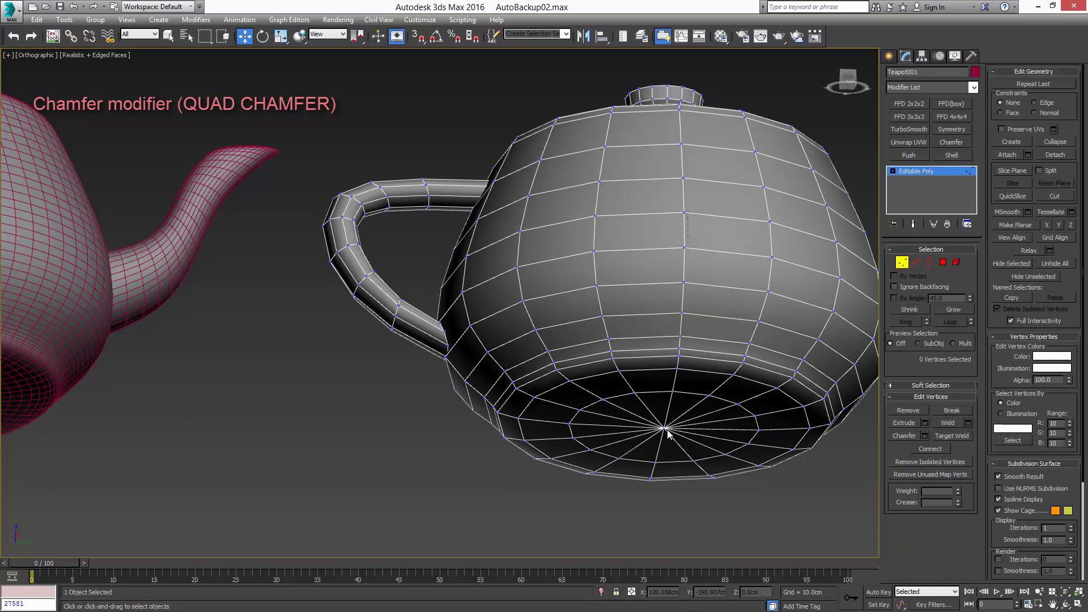
key("4")
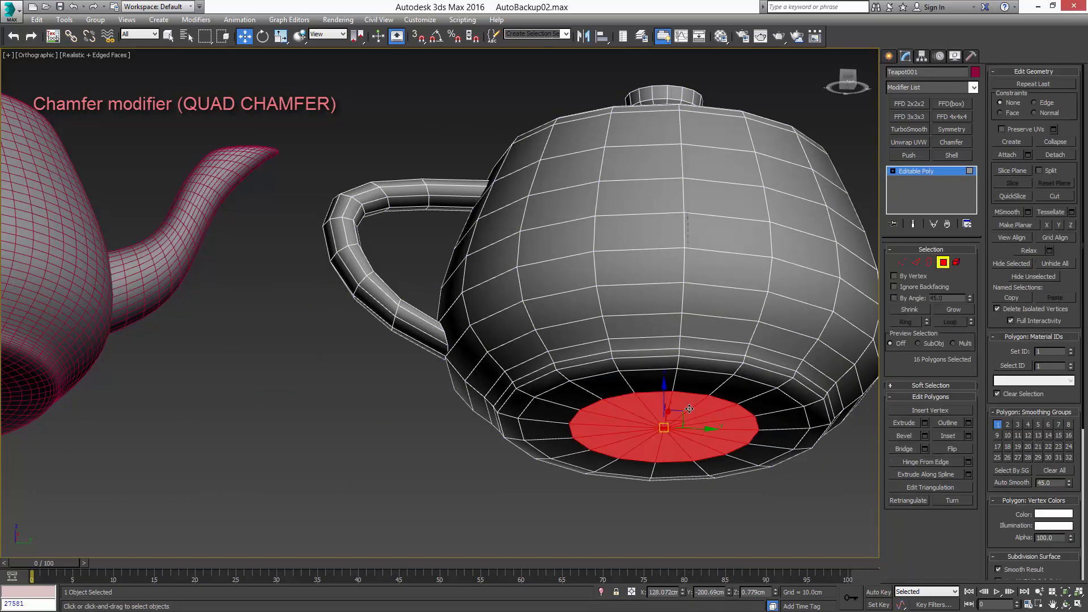
left_click(951, 311)
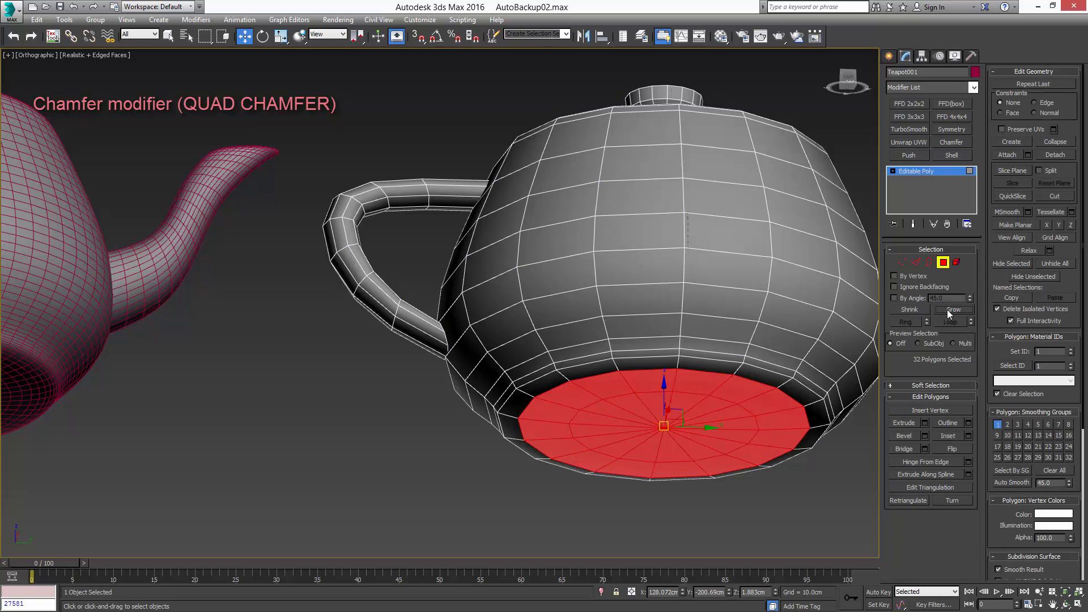
left_click(948, 311)
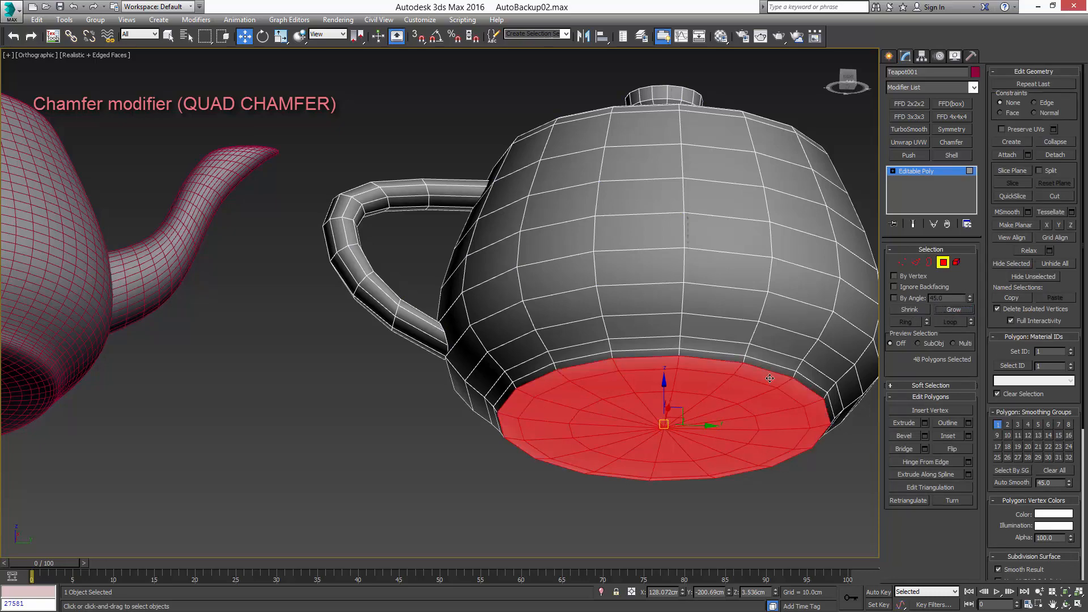
Select the ring of short vertical edges just above the teapot's base and convert it to the adjoining polygons
middle_click_drag(771, 379, 637, 416, "alt")
middle_click_drag(637, 416, 696, 406)
scroll(640, 396, "up", 4)
key("2")
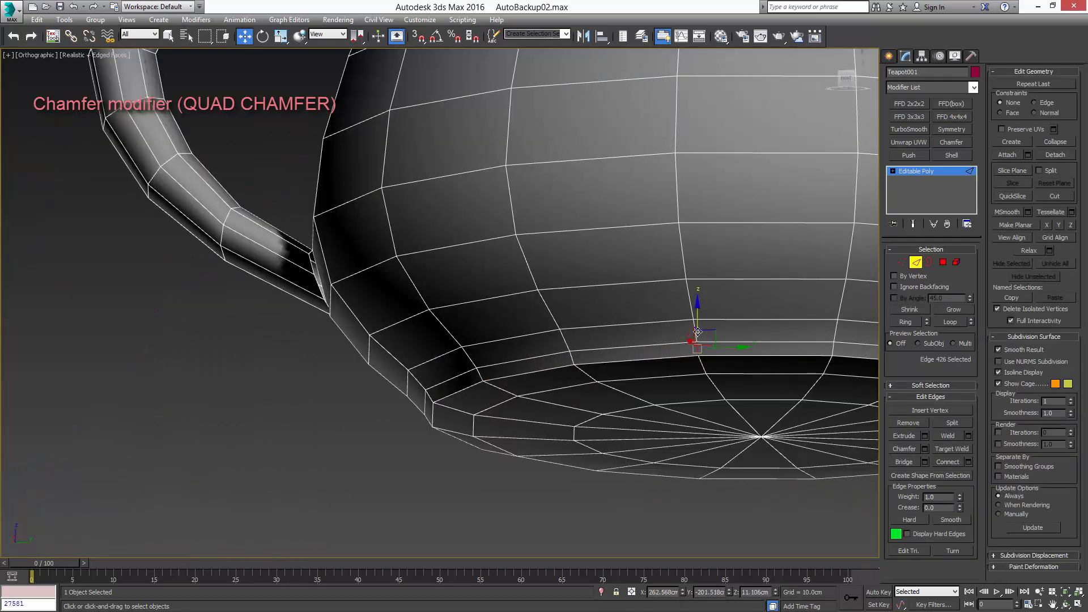
key("alt+r")
key("ctrl+4")
middle_click_drag(724, 325, 643, 343)
Select the edge ring inside the spout's opening and convert it to polygons
scroll(643, 343, "down", 4)
middle_click_drag(628, 305, 385, 435, "alt")
middle_click_drag(644, 390, 648, 424, "alt")
scroll(707, 306, "up", 5)
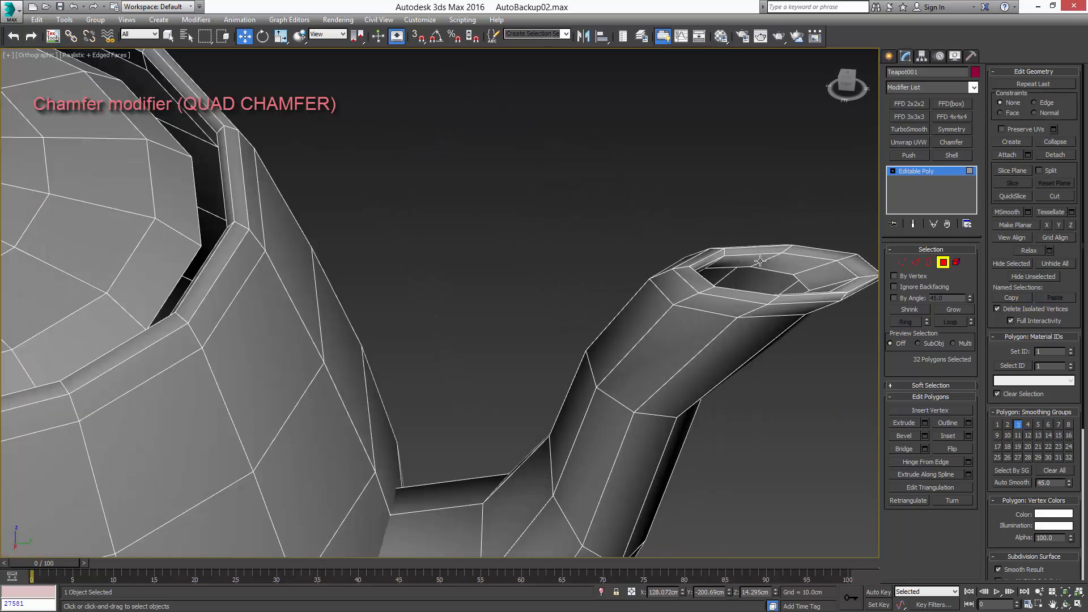
double_click(770, 259)
key("2")
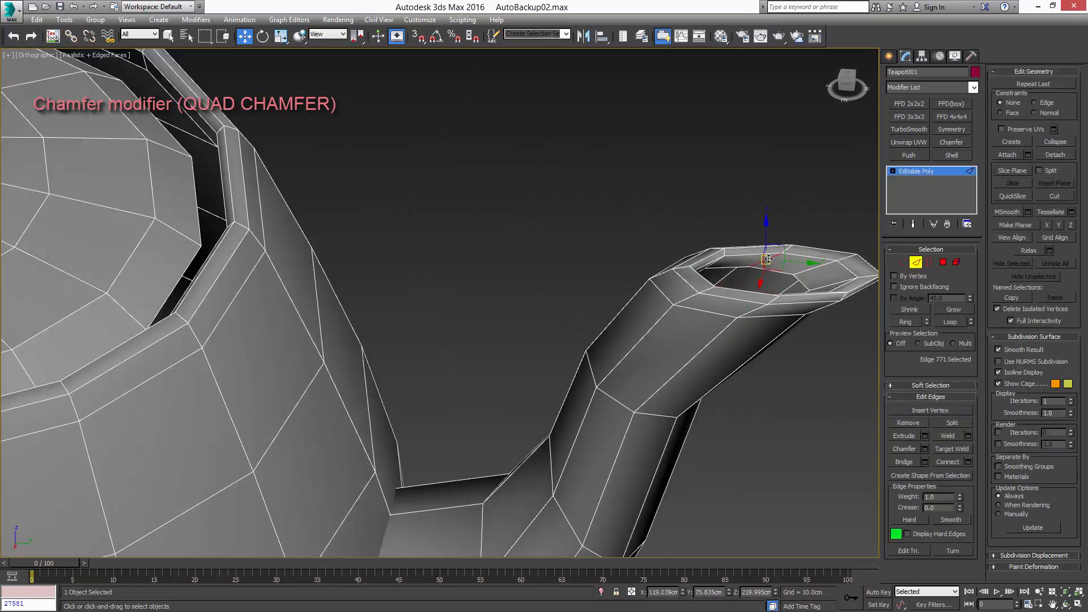
key("alt+r")
key("ctrl+4")
Select another edge ring inside the spout tip as polygons, then deselect the teapot and check the shading without edged faces
middle_click_drag(768, 258, 702, 271)
key("2")
left_click(781, 270)
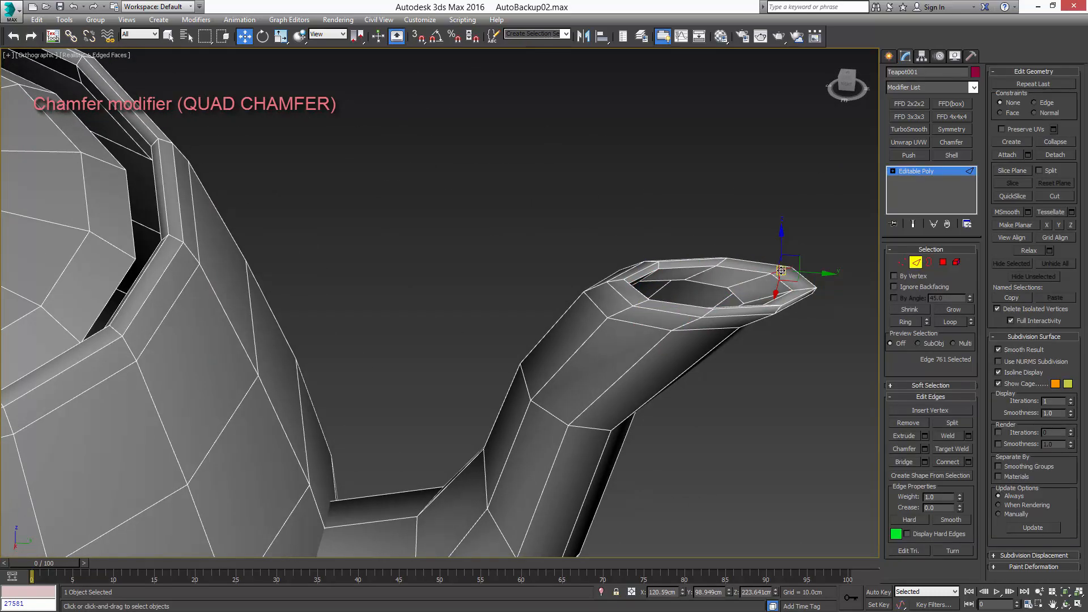
key("alt+r")
key("ctrl+4")
key("4")
left_click(737, 230)
key("F4")
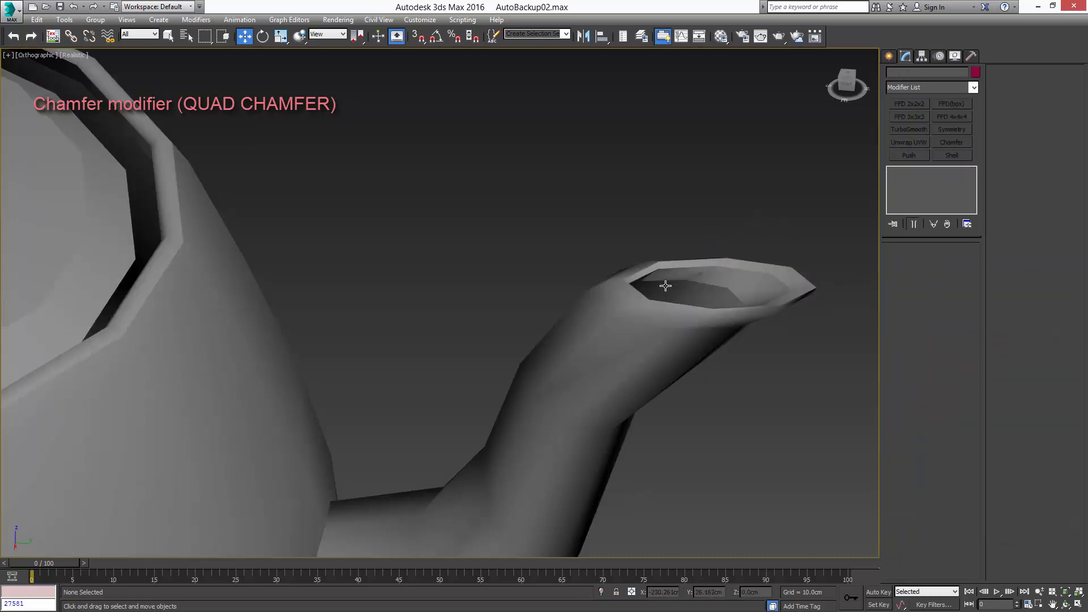
Reselect the teapot with edged faces shown, convert the edges across the spout's lip to a polygon ring, and leave polygon editing
key("F4")
left_click(637, 304)
key("2")
left_click(637, 305)
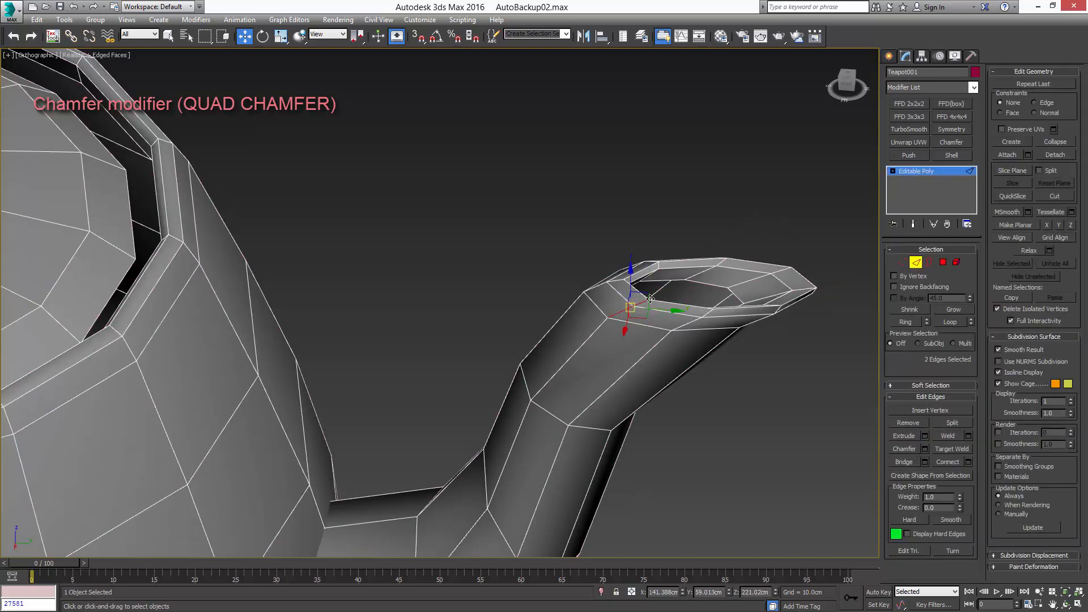
key("alt+r")
key("ctrl+4")
middle_click_drag(667, 298, 654, 270, "alt")
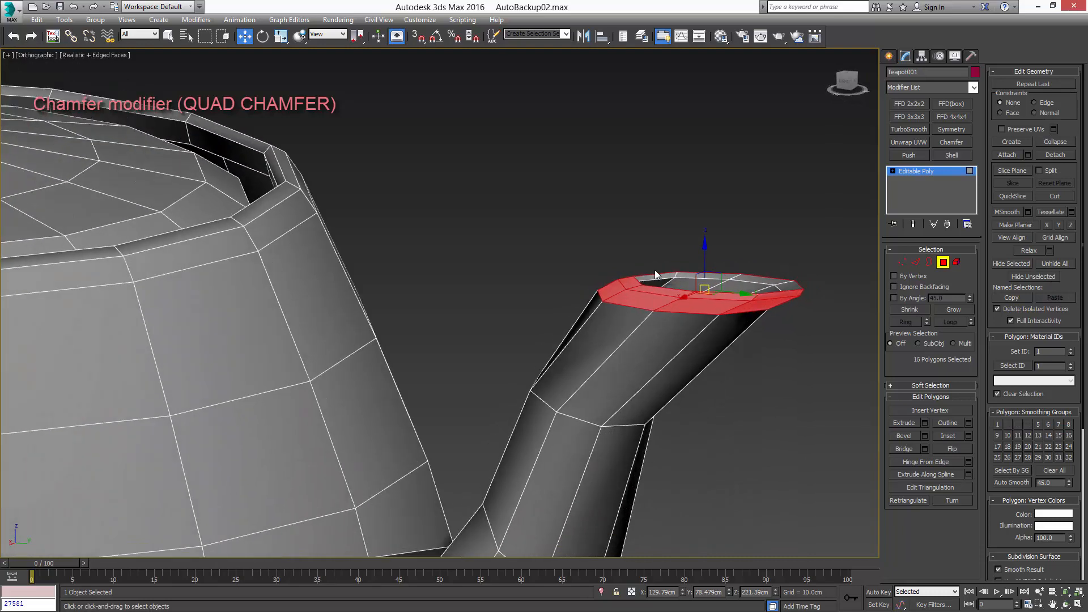
key("4")
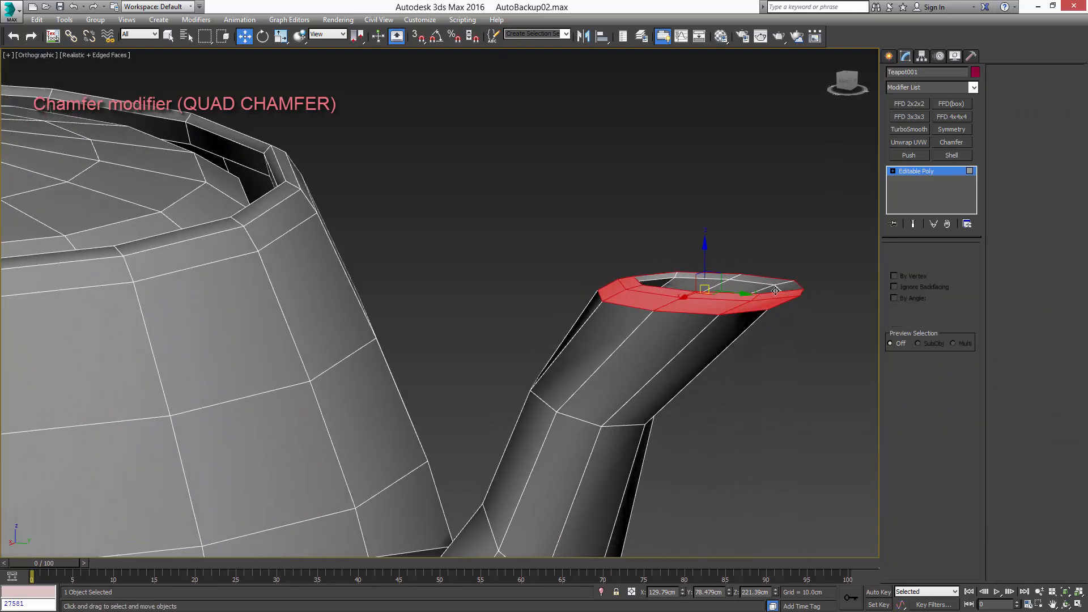
Hide the edged faces and inspect the shading of the spout, rim and lid across the whole teapot
key("F4")
middle_click_drag(785, 295, 712, 301, "alt")
scroll(712, 300, "up", 3)
scroll(713, 301, "down", 5)
scroll(674, 297, "down", 4)
middle_click_drag(618, 308, 719, 286)
middle_click_drag(646, 251, 738, 259)
middle_click_drag(739, 259, 753, 236, "alt")
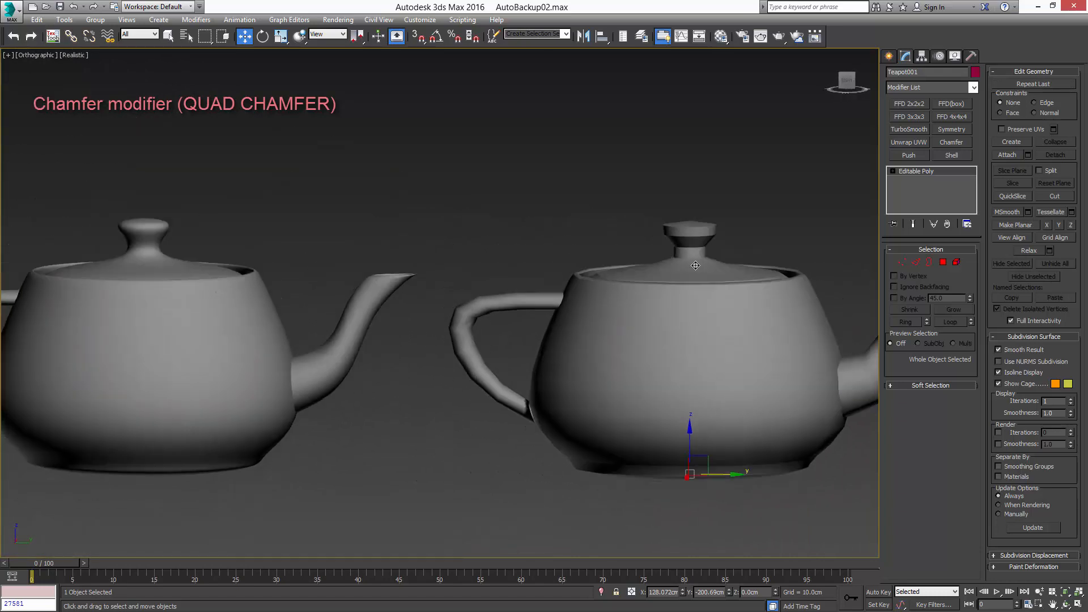
scroll(777, 297, "down", 3)
middle_click_drag(763, 289, 680, 311)
scroll(683, 310, "up", 3)
middle_click_drag(727, 282, 734, 255, "alt")
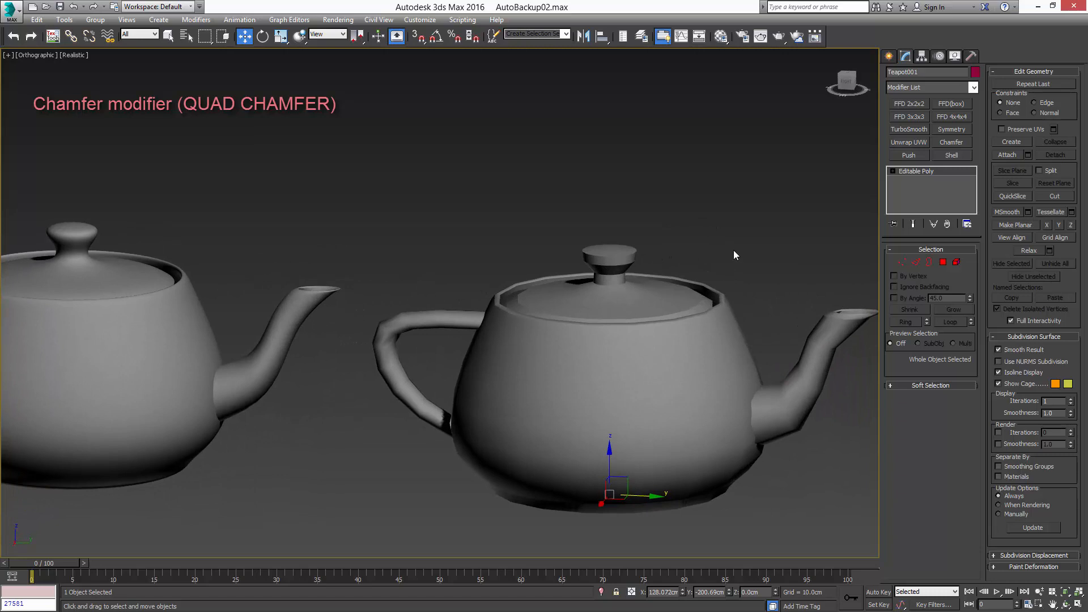
Add a Chamfer modifier to the teapot, show edged faces, and take its edges from smoothing as Unsmoothed Edges
left_click(953, 142)
scroll(703, 362, "up", 4)
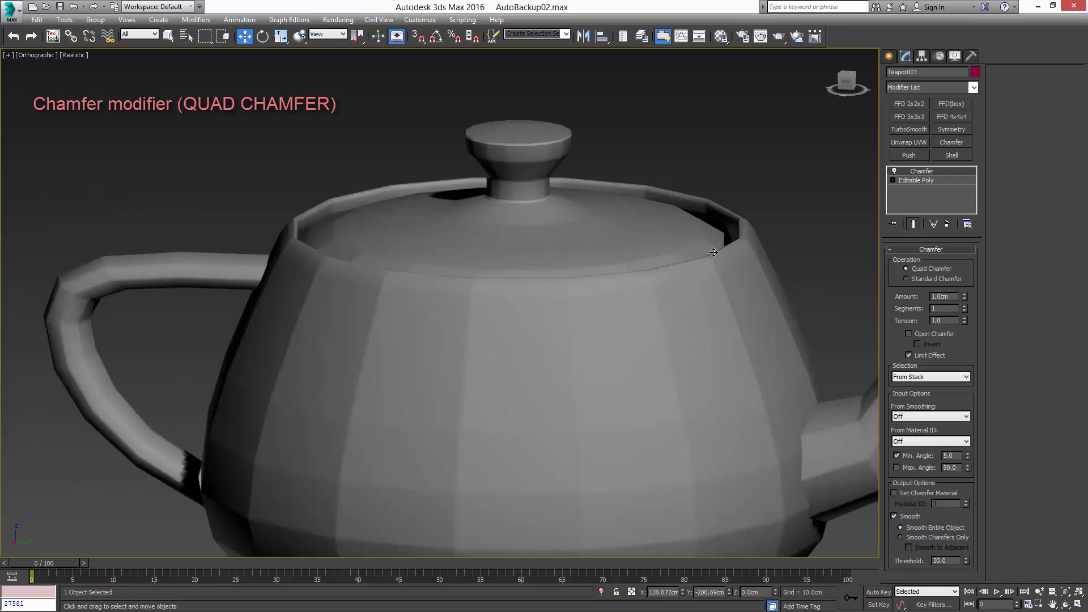
key("F4")
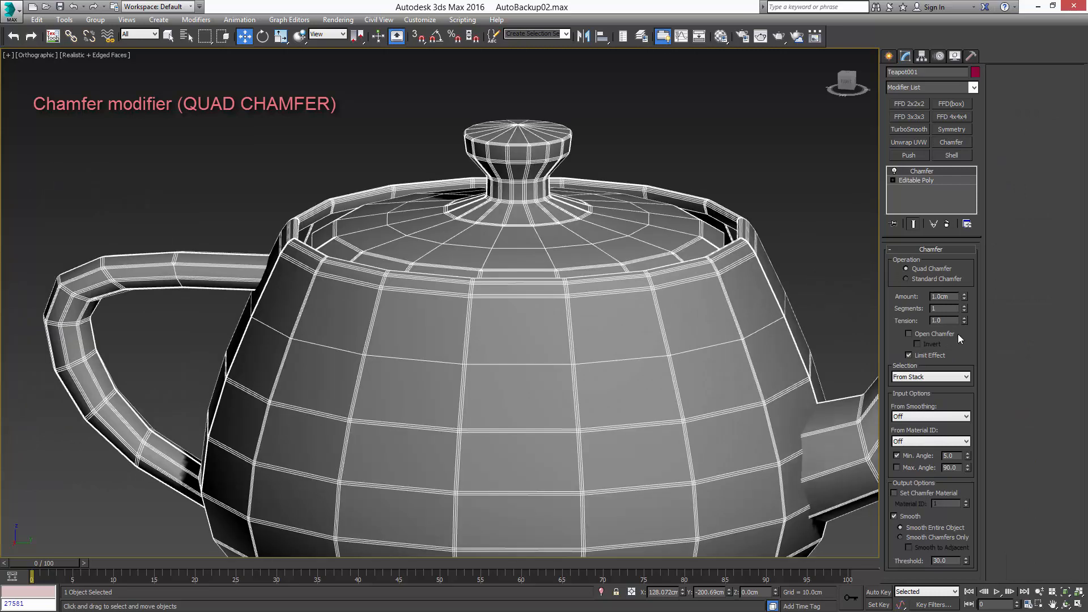
left_click(927, 417)
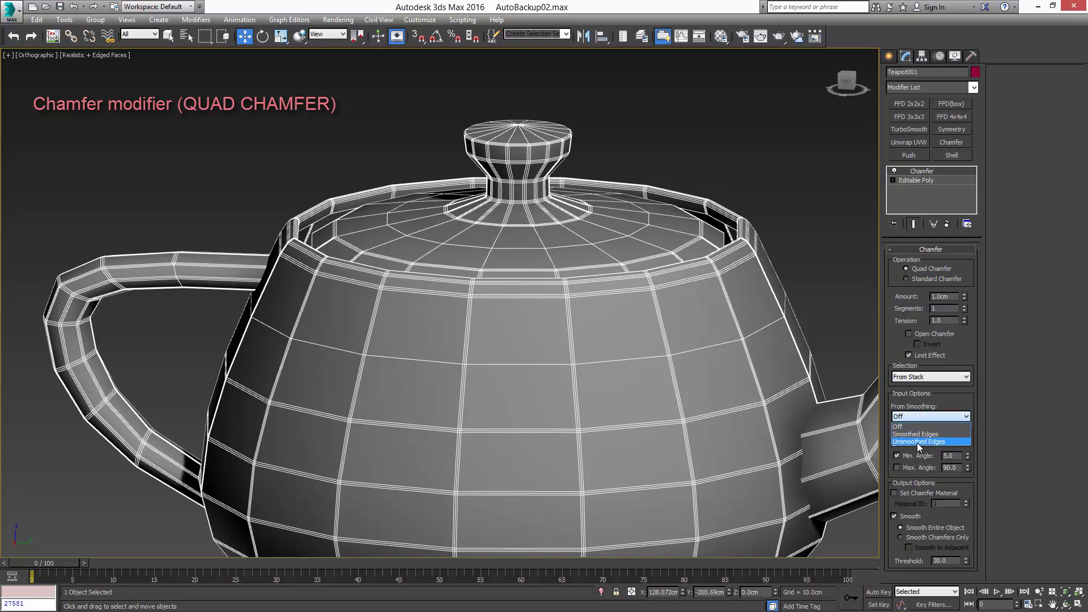
left_click(917, 443)
Examine the chamfered edges around the lid's knob, the lid's border and the body's rim
scroll(659, 336, "up", 5)
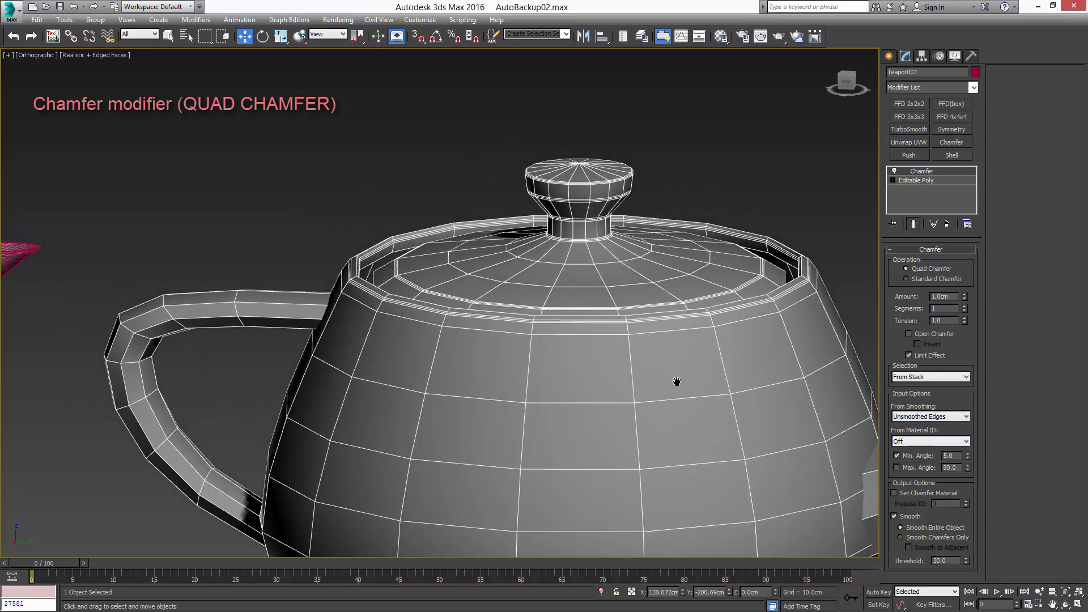
scroll(660, 335, "down", 5)
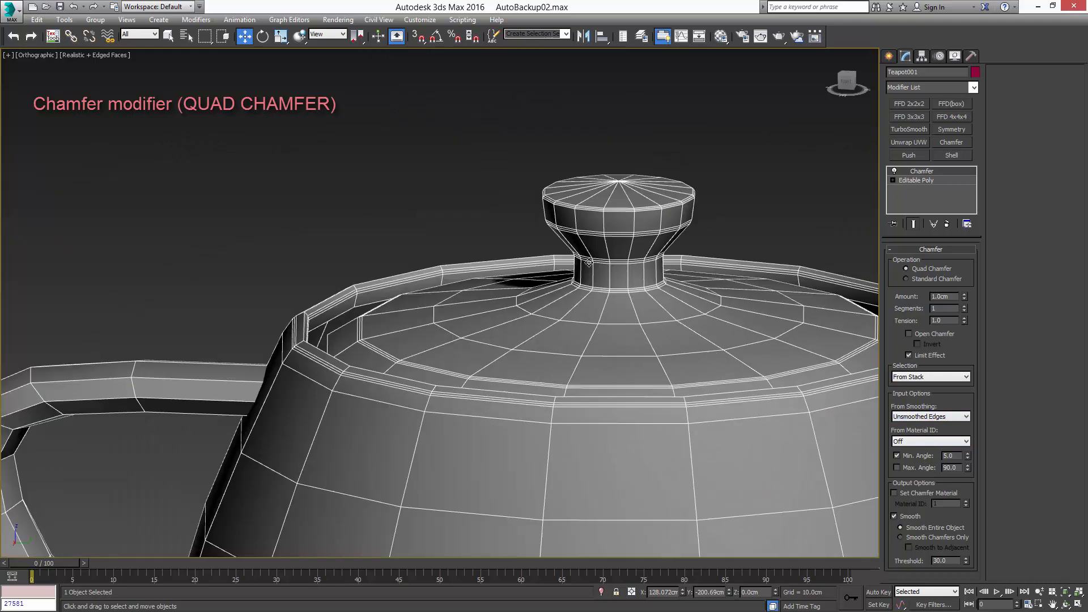
scroll(603, 261, "up", 2)
scroll(606, 262, "down", 4)
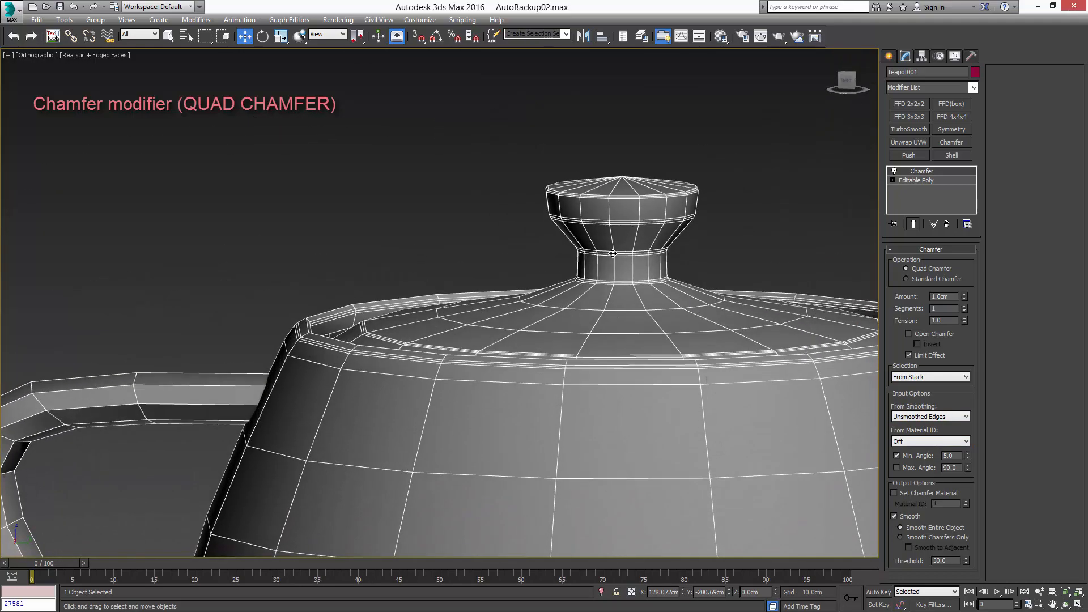
scroll(612, 258, "up", 2)
scroll(612, 258, "down", 2)
middle_click_drag(613, 258, 606, 317, "alt")
middle_click_drag(376, 329, 507, 307)
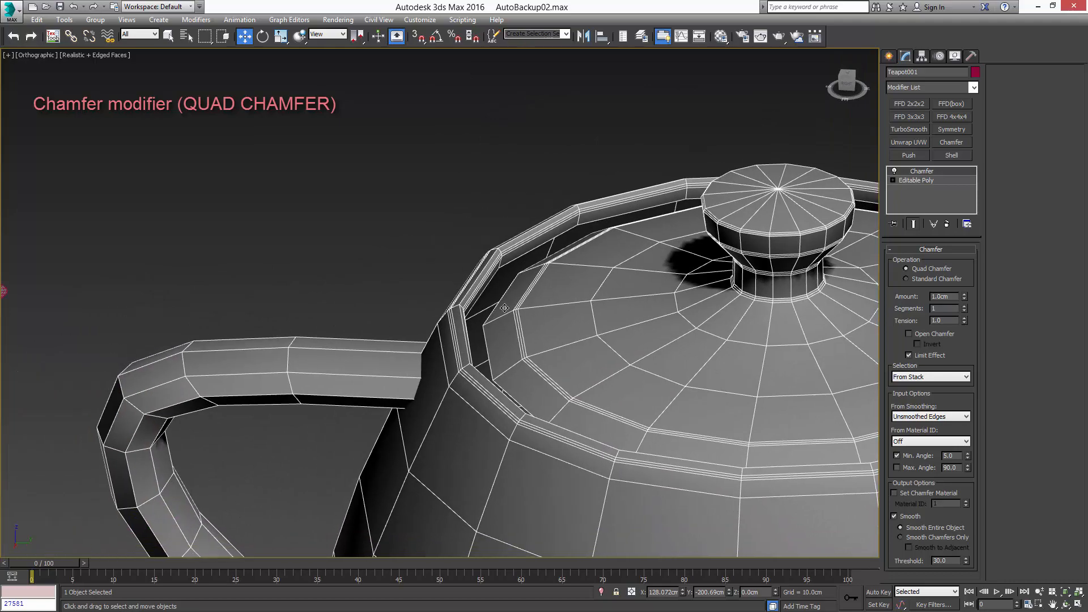
scroll(508, 307, "up", 3)
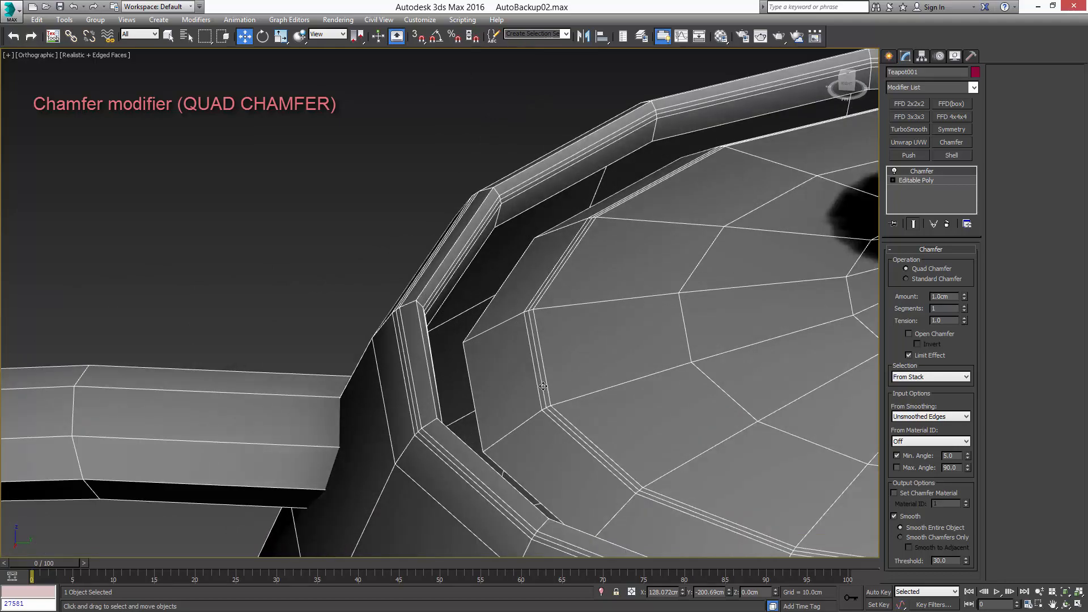
scroll(586, 378, "down", 5)
middle_click_drag(596, 377, 431, 289)
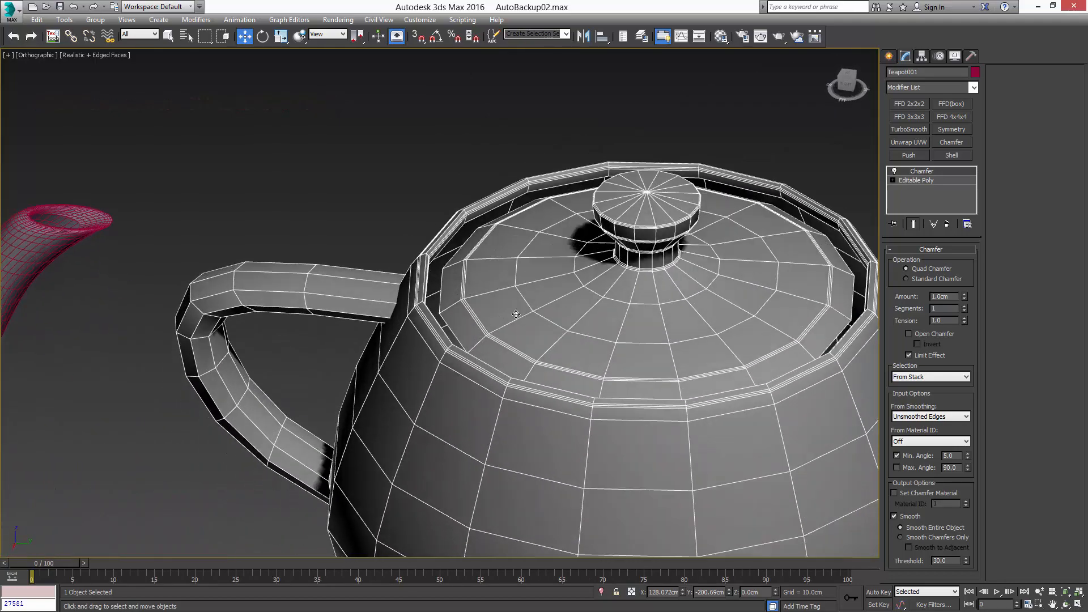
scroll(431, 290, "up", 4)
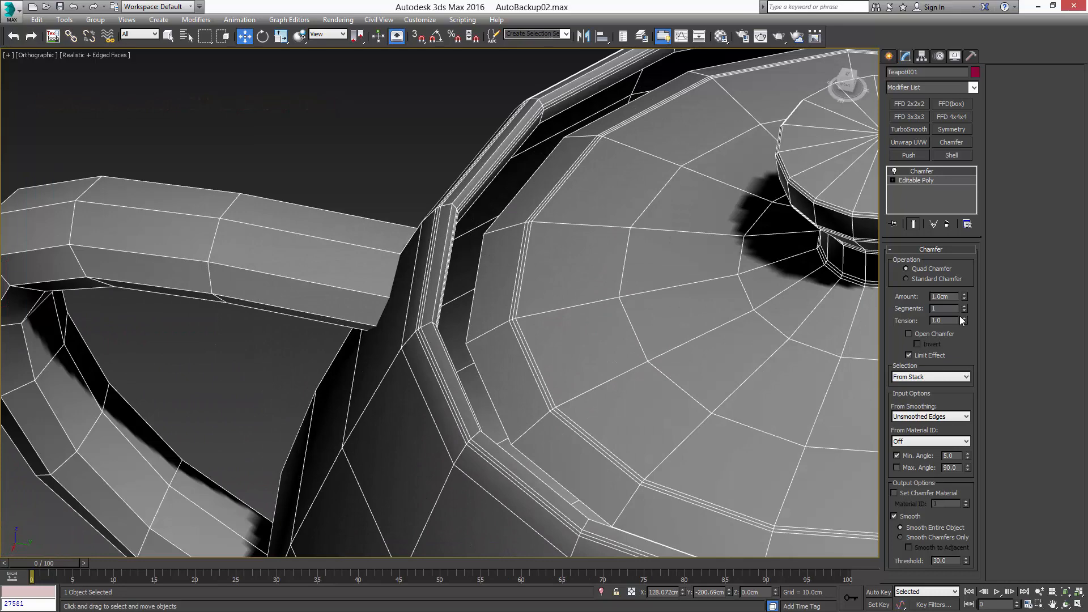
Set the Chamfer amount to 0.721 cm
middle_click_drag(786, 320, 715, 306)
scroll(716, 306, "down", 2)
middle_click_drag(813, 369, 672, 310)
middle_click_drag(776, 350, 801, 311)
left_click_drag(964, 301, 961, 336)
left_click_drag(941, 461, 998, 452)
Add a TurboSmooth modifier above the Chamfer, hide the edged faces, and set its iterations to 2
scroll(782, 385, "down", 8)
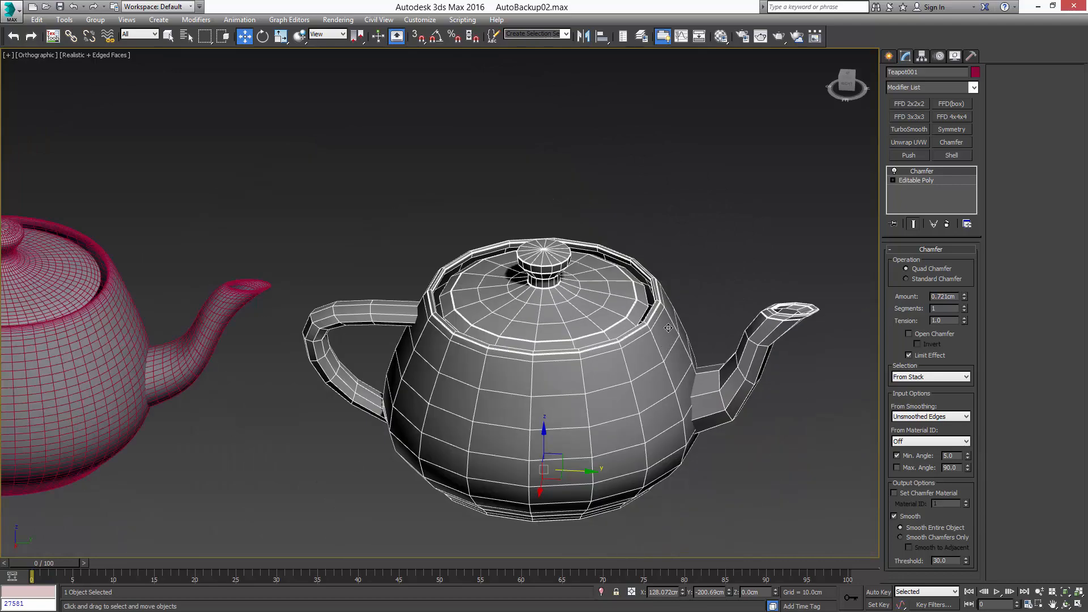
middle_click_drag(584, 300, 728, 333)
middle_click_drag(728, 333, 659, 311, "alt")
scroll(659, 311, "up", 4)
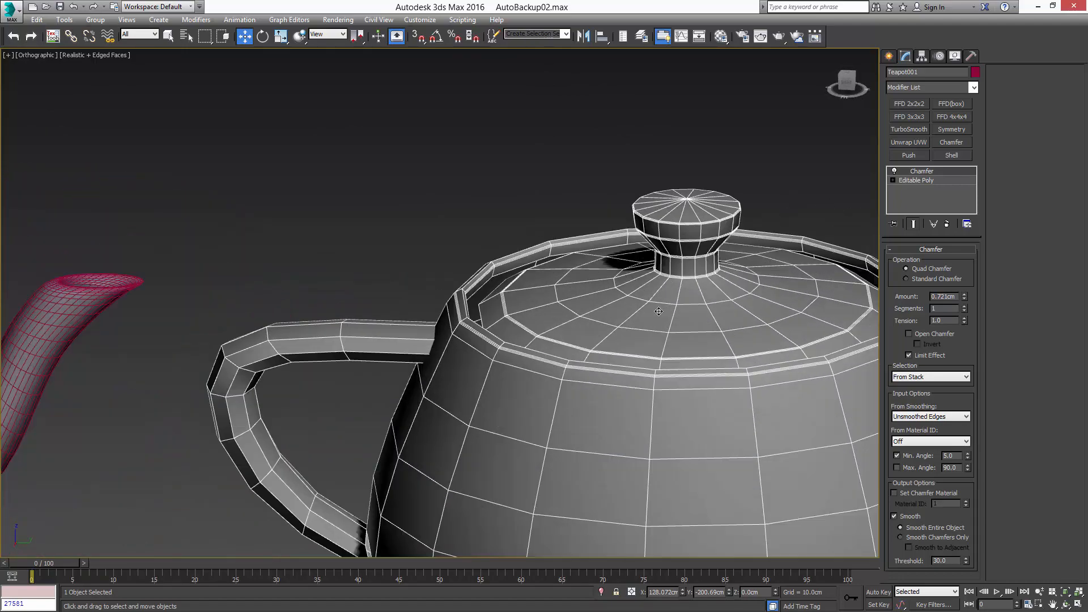
left_click(909, 129)
scroll(754, 189, "down", 3)
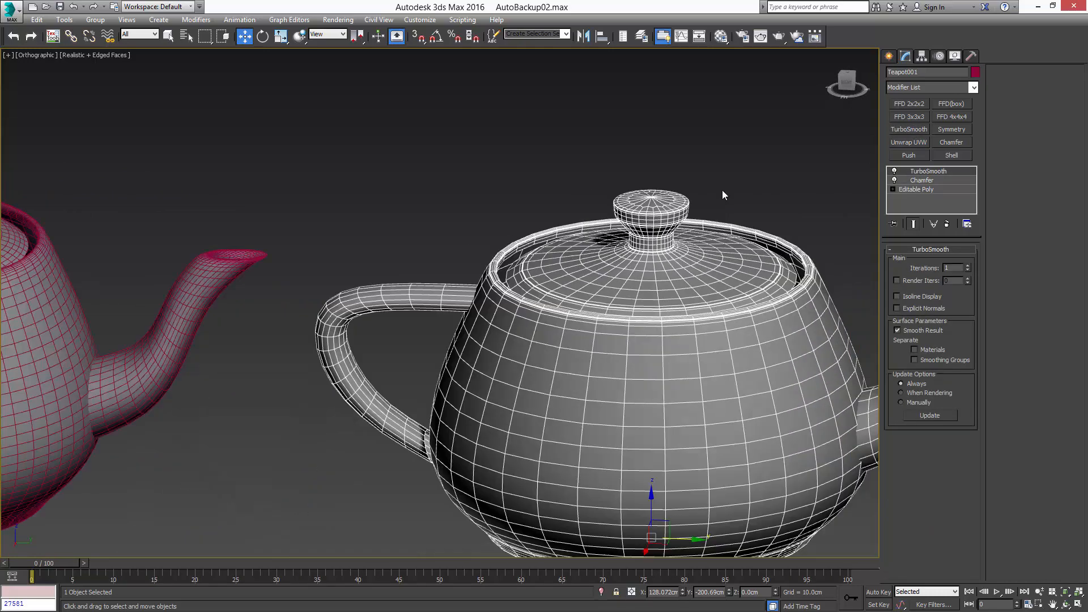
key("F4")
left_click(968, 266)
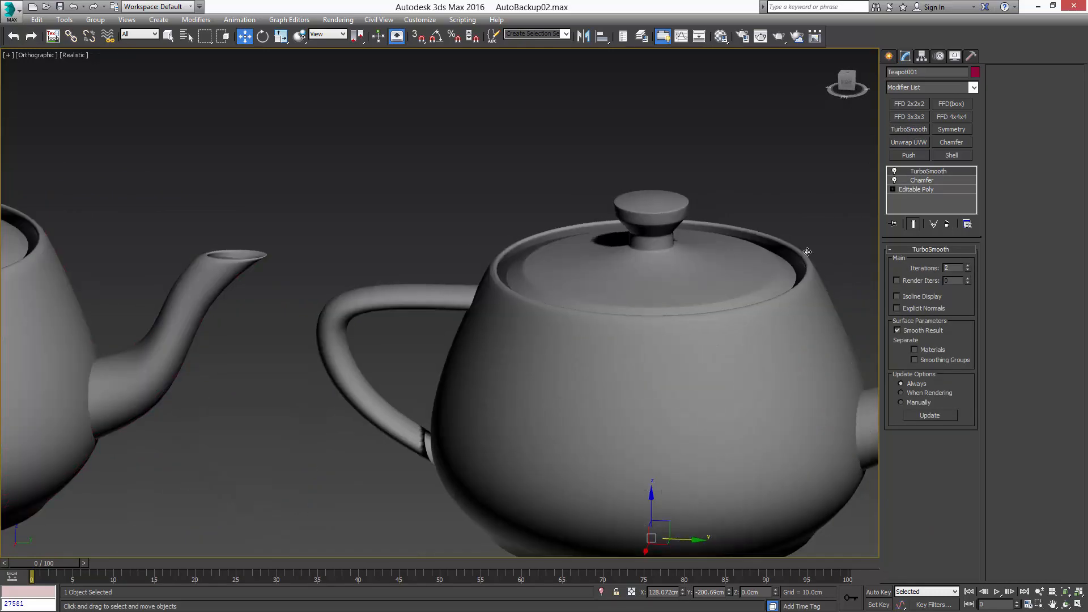
Inspect the smoothed lid and knob up close, both with and without edged faces
middle_click_drag(839, 249, 692, 220, "alt")
key("F4")
scroll(694, 221, "up", 4)
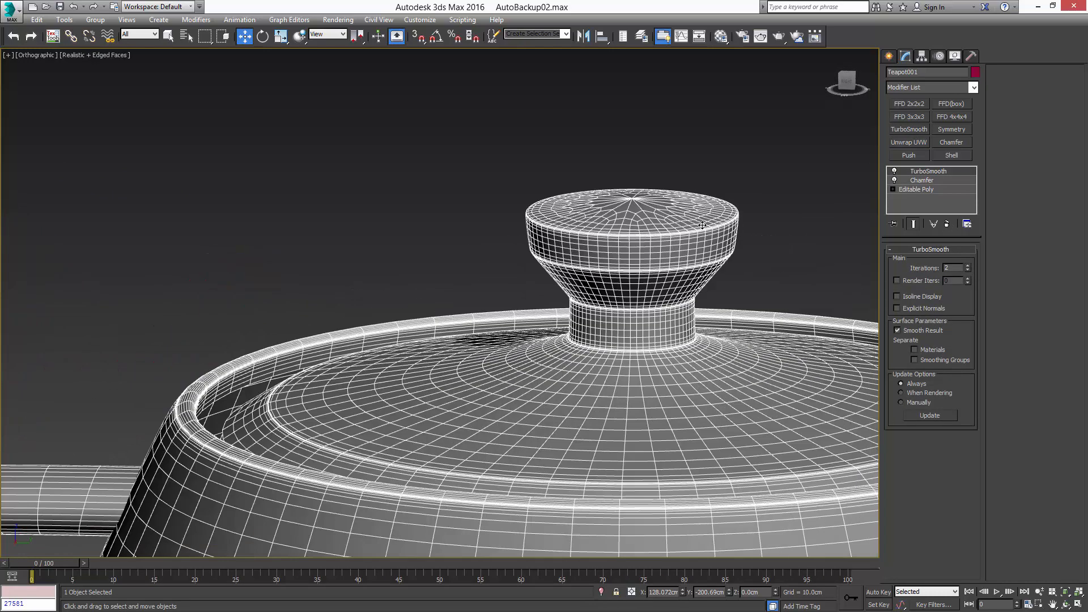
key("F4")
scroll(700, 223, "down", 2)
scroll(711, 227, "up", 6)
scroll(711, 227, "down", 9)
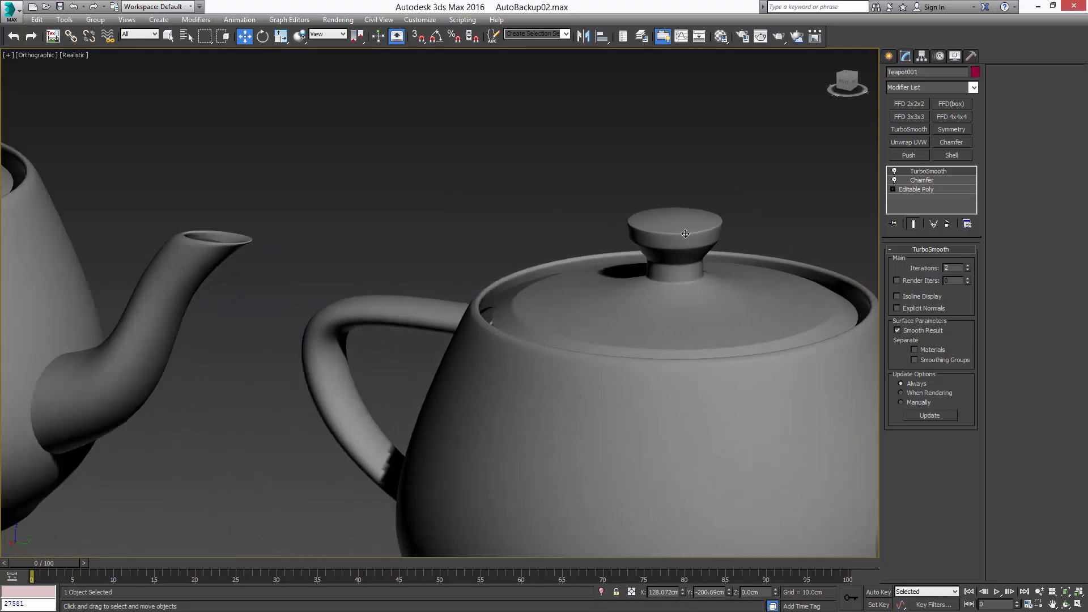
mouse_move(711, 226)
middle_mouse_down("alt")
mouse_move(689, 248)
mouse_move(700, 226)
middle_mouse_up("alt")
scroll(700, 225, "up", 8)
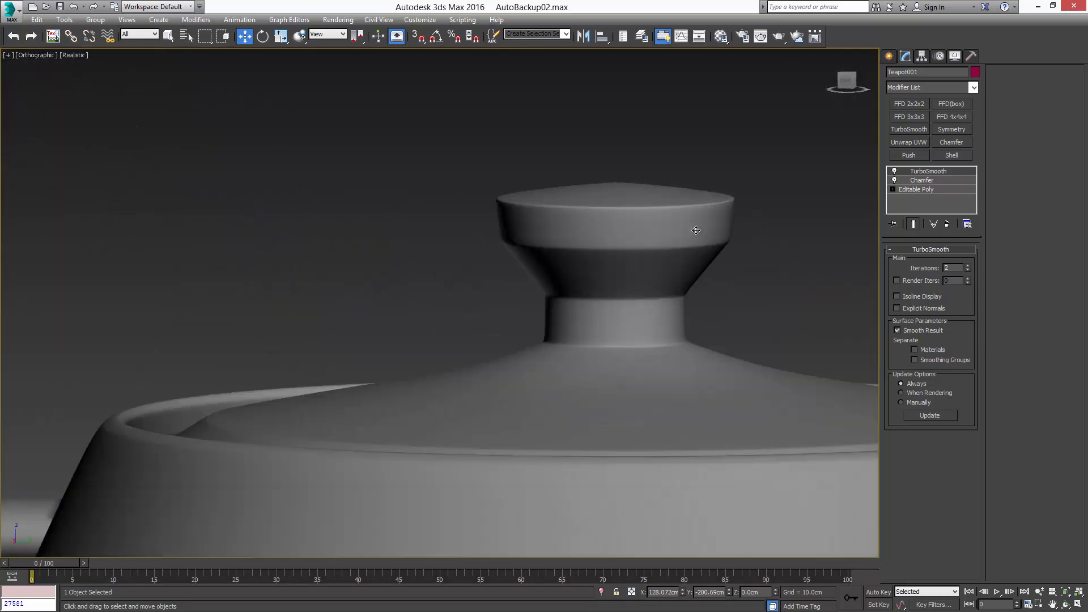
key("F4")
scroll(725, 242, "up", 5)
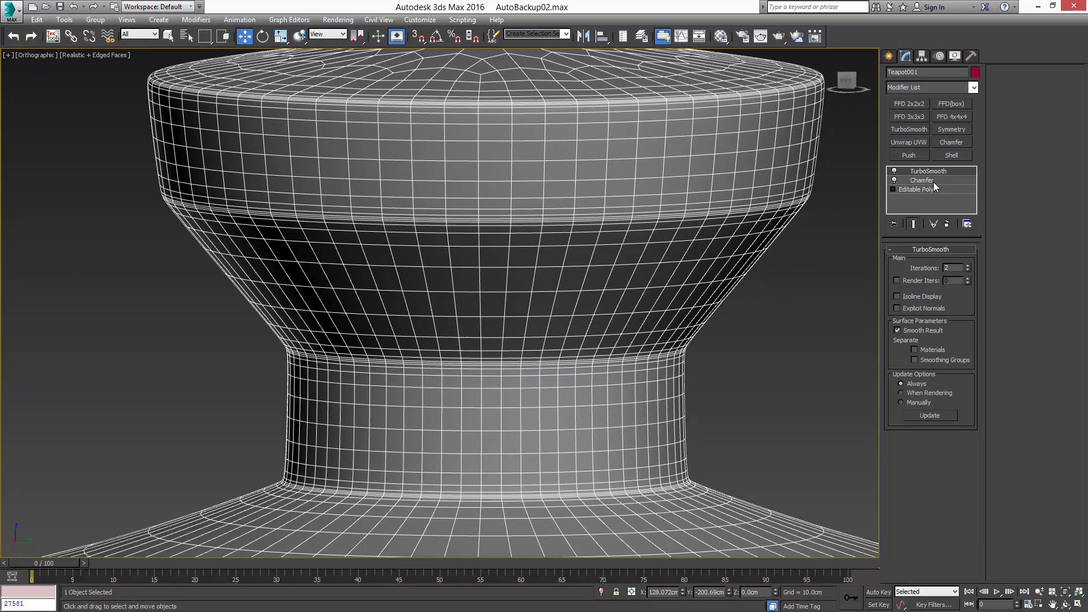
Return to the Chamfer modifier and try a different amount while watching the knob
left_click(936, 180)
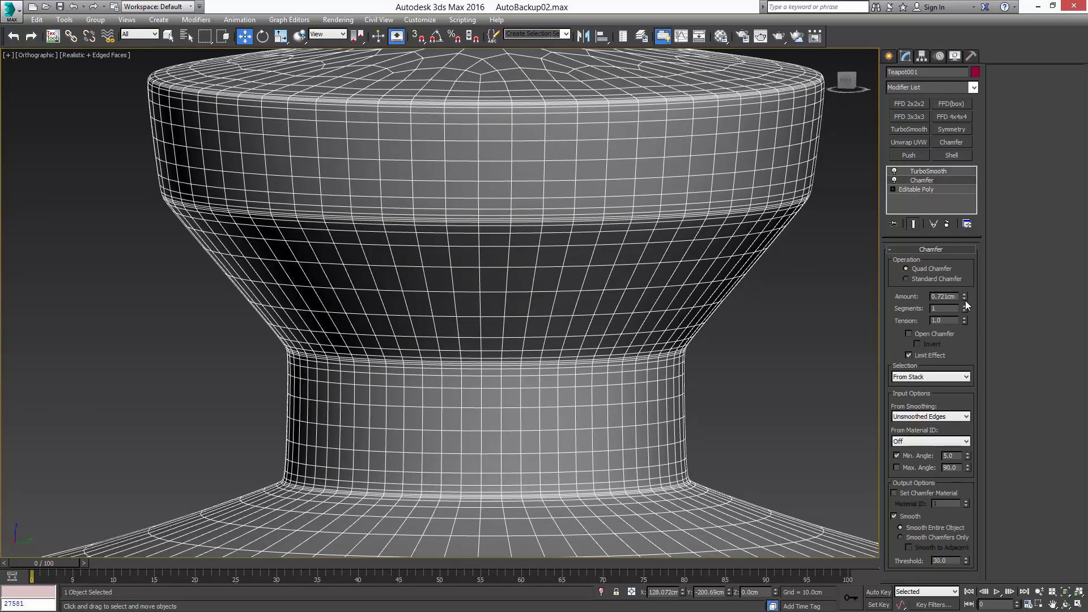
mouse_move(965, 298)
left_mouse_down()
mouse_move(971, 276)
mouse_move(974, 305)
mouse_move(975, 259)
mouse_move(975, 308)
mouse_move(975, 271)
mouse_move(976, 299)
left_mouse_up()
key("F4")
Compare the shading and mesh of the high-poly teapot with the chamfered, smoothed one
scroll(781, 312, "down", 6)
scroll(527, 319, "down", 4)
middle_click_drag(527, 318, 680, 301)
middle_click_drag(258, 268, 688, 251)
scroll(593, 282, "up", 5)
key("F4")
key("F4")
scroll(593, 282, "down", 8)
middle_click_drag(753, 288, 506, 261)
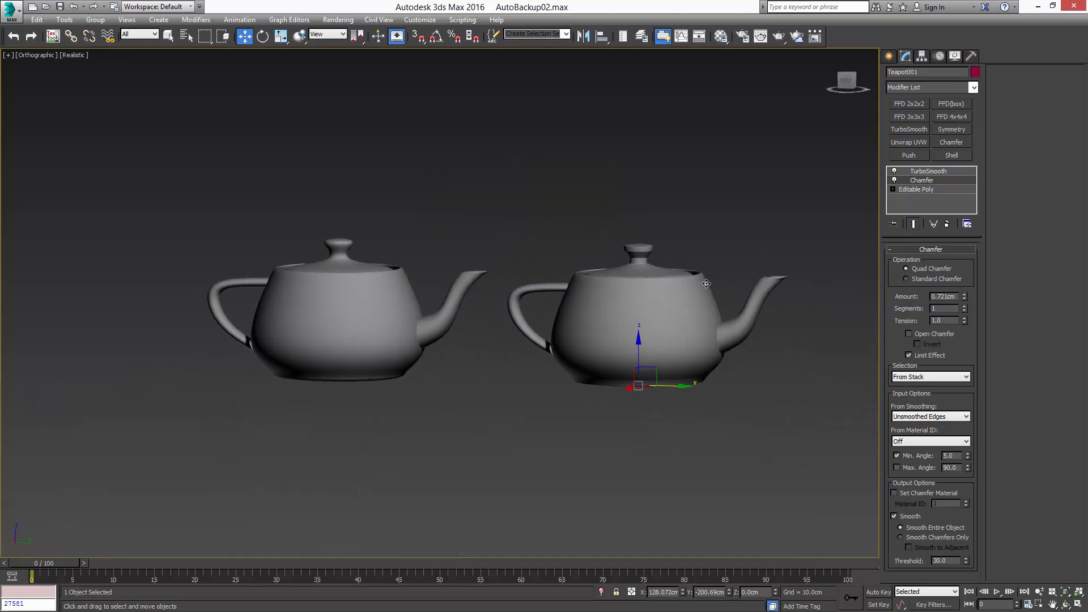
scroll(706, 283, "up", 7)
middle_click_drag(640, 284, 839, 277)
middle_click_drag(737, 255, 740, 272, "alt")
Show the edged faces and turn off both the TurboSmooth and Chamfer modifiers
key("F4")
left_click(895, 171)
left_click(894, 181)
middle_click_drag(752, 157, 726, 174)
middle_click_drag(794, 220, 794, 215)
middle_click_drag(615, 152, 682, 239)
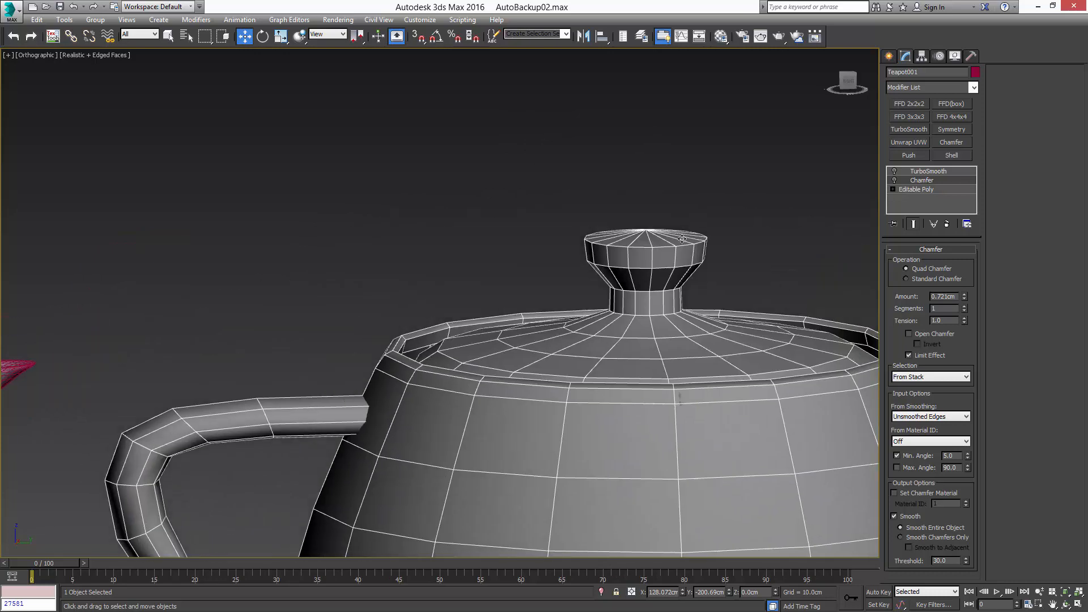
Select the upper vertices of the lid's knob in the Editable Poly and raise them to lengthen the knob's neck
left_click(914, 189)
key("1")
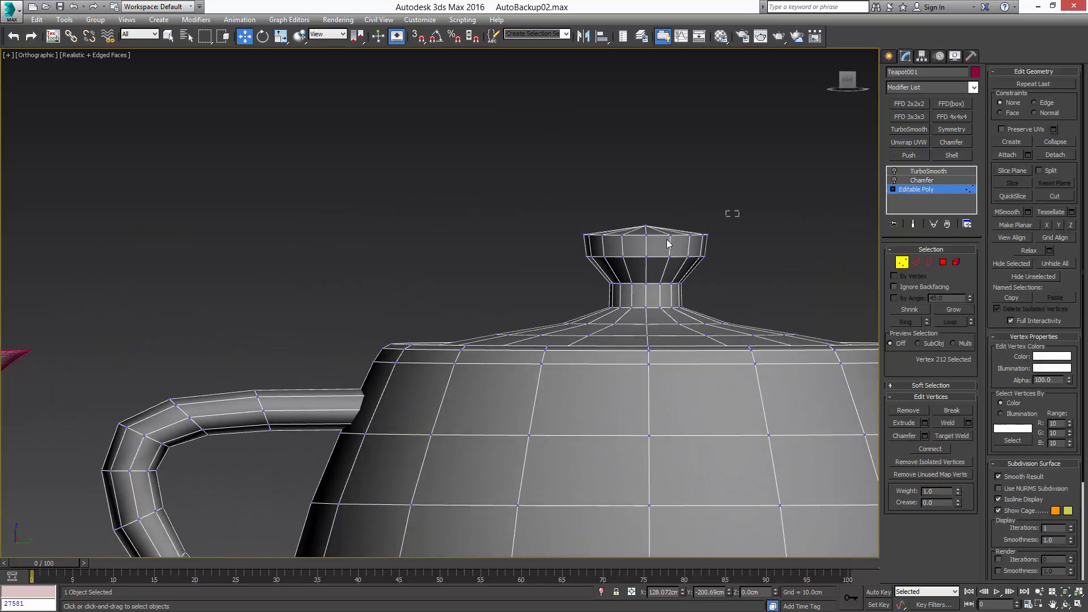
left_click_drag(739, 211, 547, 291)
left_click_drag(645, 211, 645, 129)
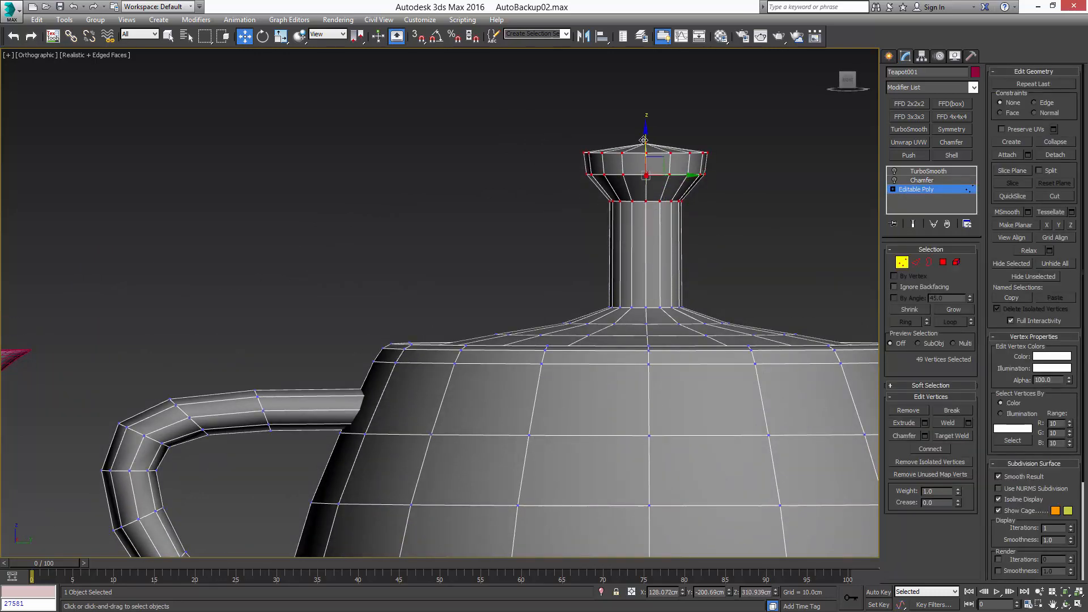
Select the knob's top vertices, scale them outward to about twice their width, and raise them into a tall funnel shape
middle_click_drag(729, 117, 735, 182)
left_click_drag(574, 229, 574, 229)
key("r")
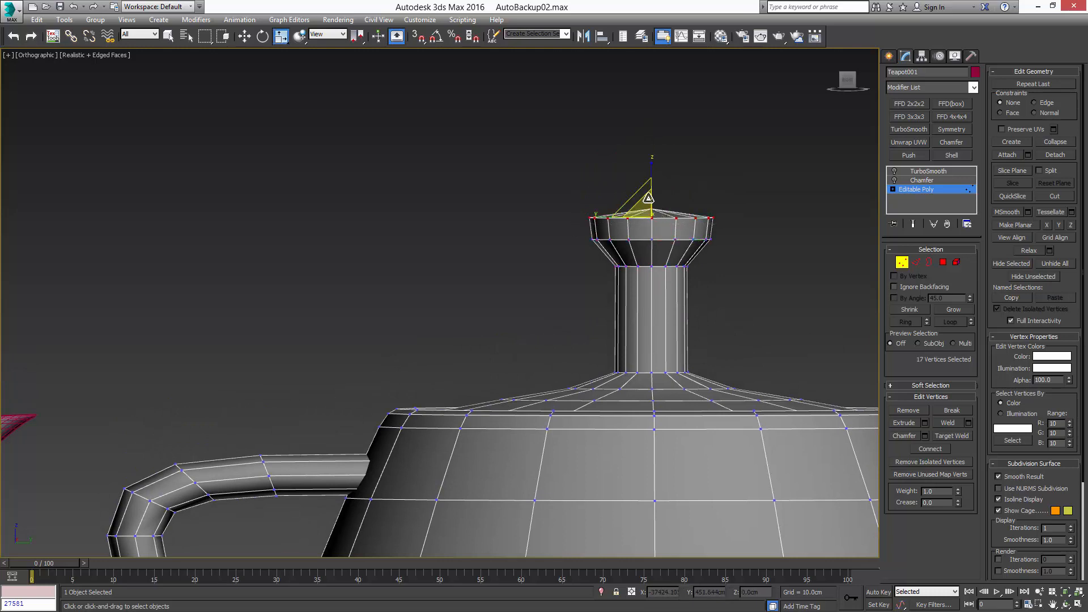
left_click_drag(646, 194, 678, 143)
middle_click_drag(643, 181, 653, 261)
key("w")
left_click_drag(657, 260, 671, 177)
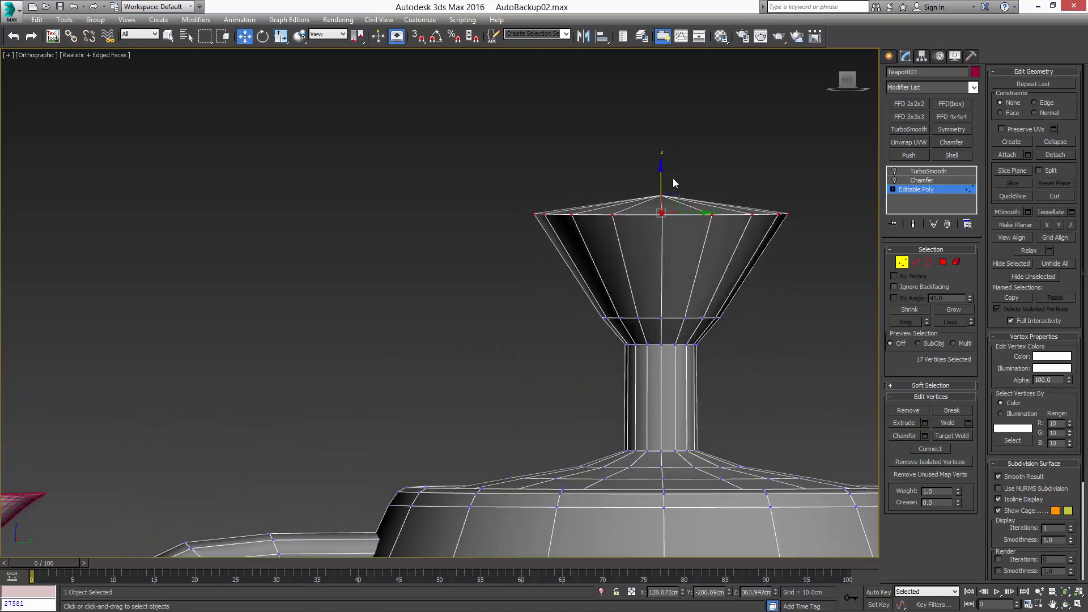
Leave vertex editing, bring the Chamfer and TurboSmooth modifiers back into effect on the reshaped teapot, deselect it, and hide the edged faces
key("1")
left_click(908, 172)
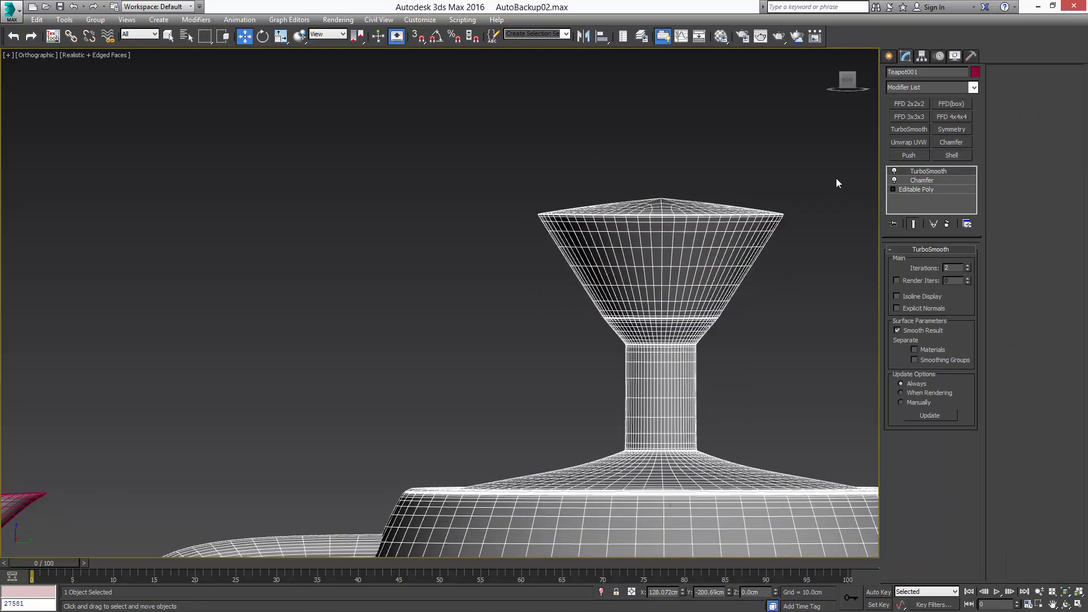
left_click(797, 156)
key("F4")
Examine the funnel-shaped knob and the smoothed teapot with and without edged faces, comparing it with the neighbouring teapot
scroll(750, 216, "down", 6)
scroll(688, 181, "up", 3)
mouse_move(751, 216)
middle_mouse_down()
mouse_move(689, 182)
mouse_move(736, 210)
middle_mouse_up()
scroll(688, 182, "up", 2)
key("F4")
left_click(653, 209)
scroll(712, 195, "down", 2)
scroll(706, 180, "down", 4)
left_click(730, 179)
key("F4")
scroll(719, 188, "up", 1)
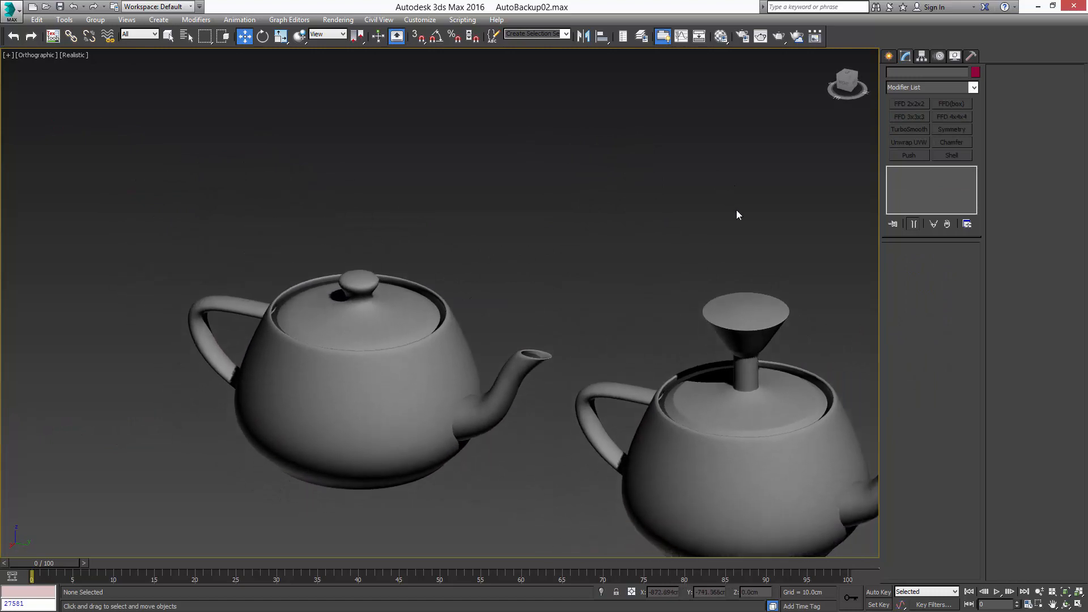
middle_click_drag(772, 289, 623, 221)
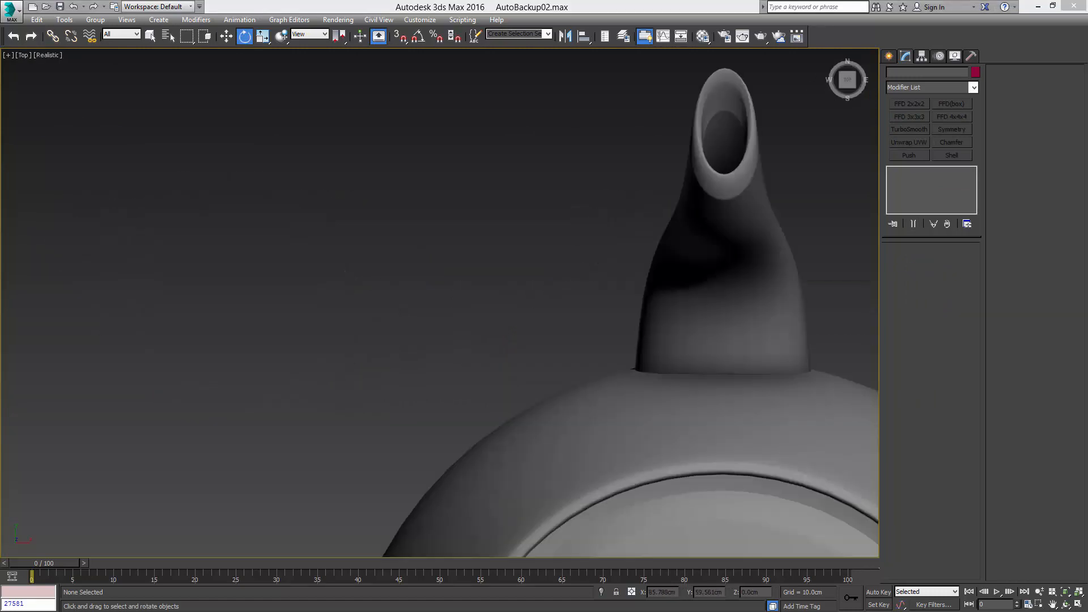
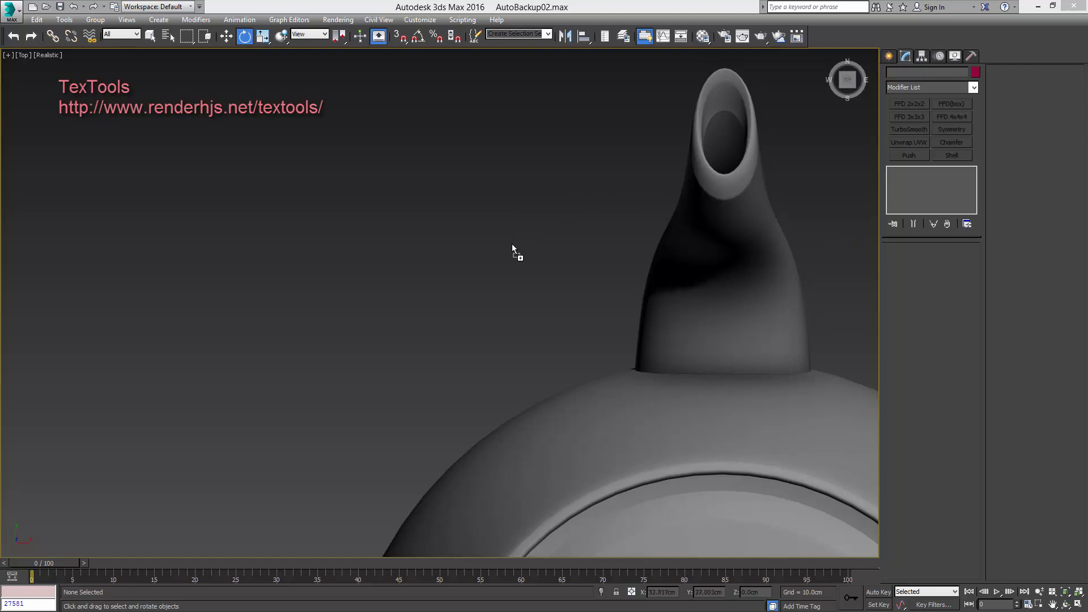
Run the TexTools 4.10 setup in the viewport with Quick Install, and close the installation message and the TexTools palette
left_click_drag(512, 244, 512, 244)
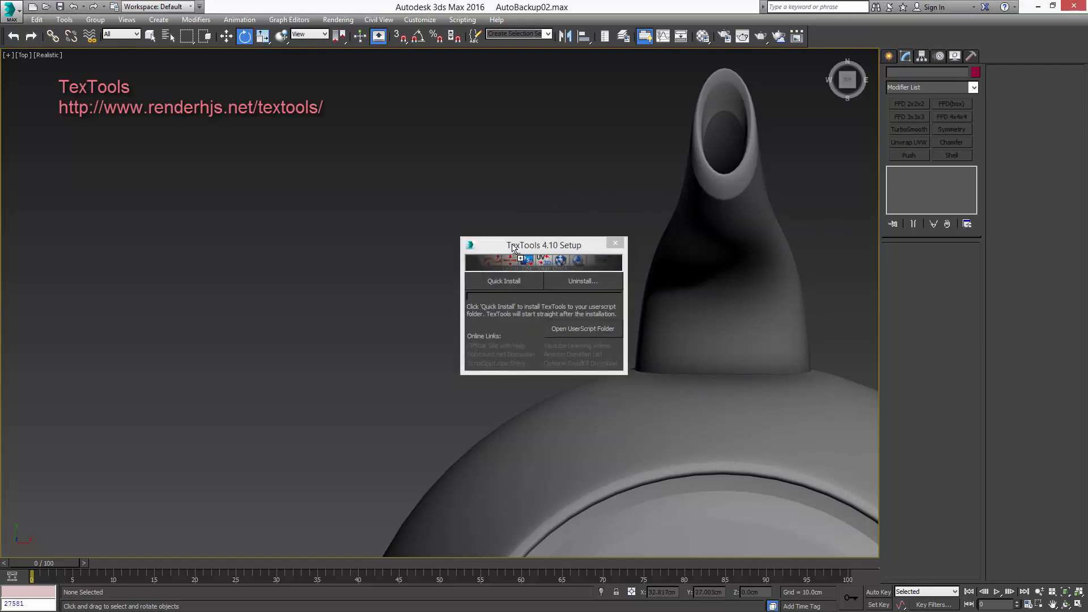
left_click(508, 279)
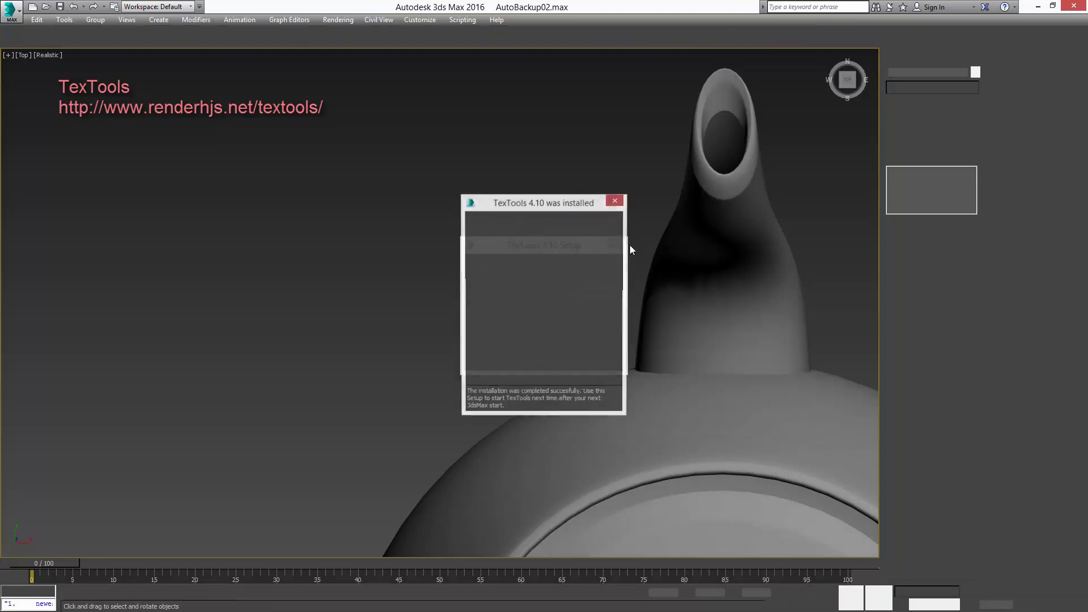
left_click(614, 201)
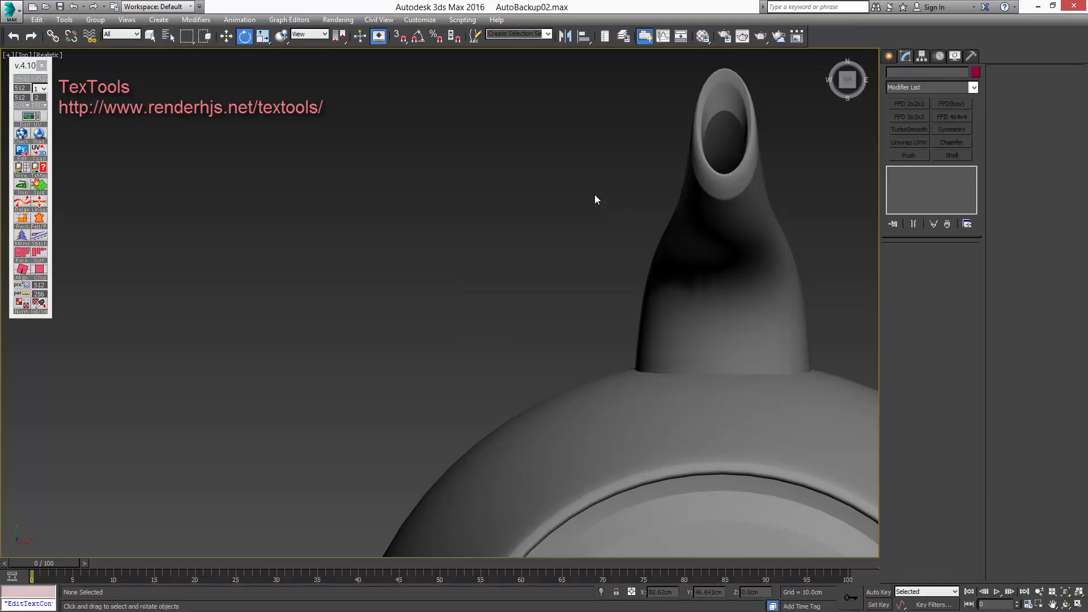
left_click(43, 67)
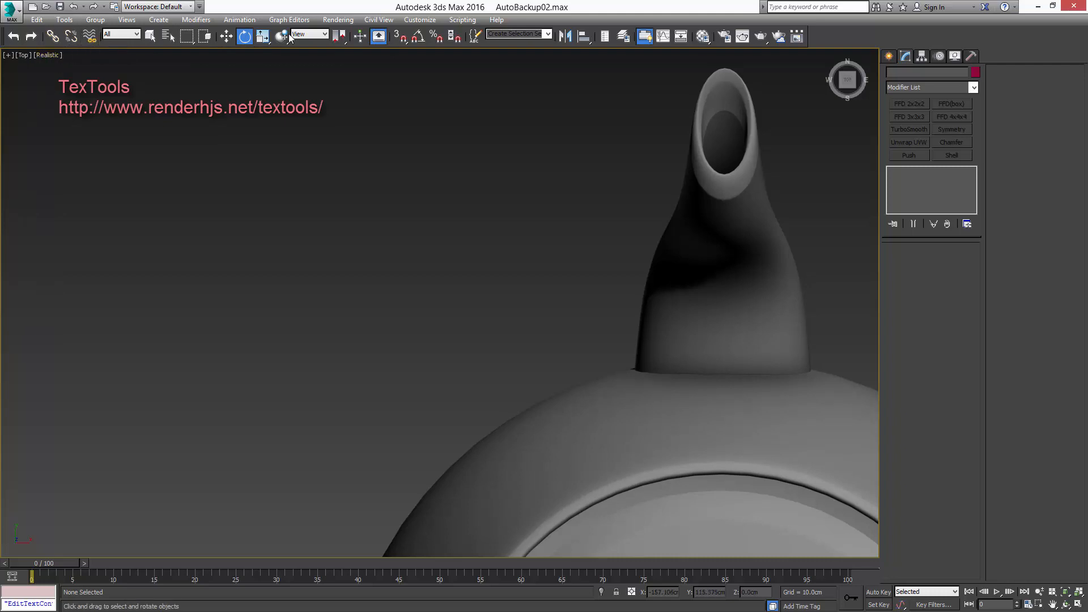
Customize the user interface by adding the TexTools action from the TexTools category to the main toolbar
left_click(417, 23)
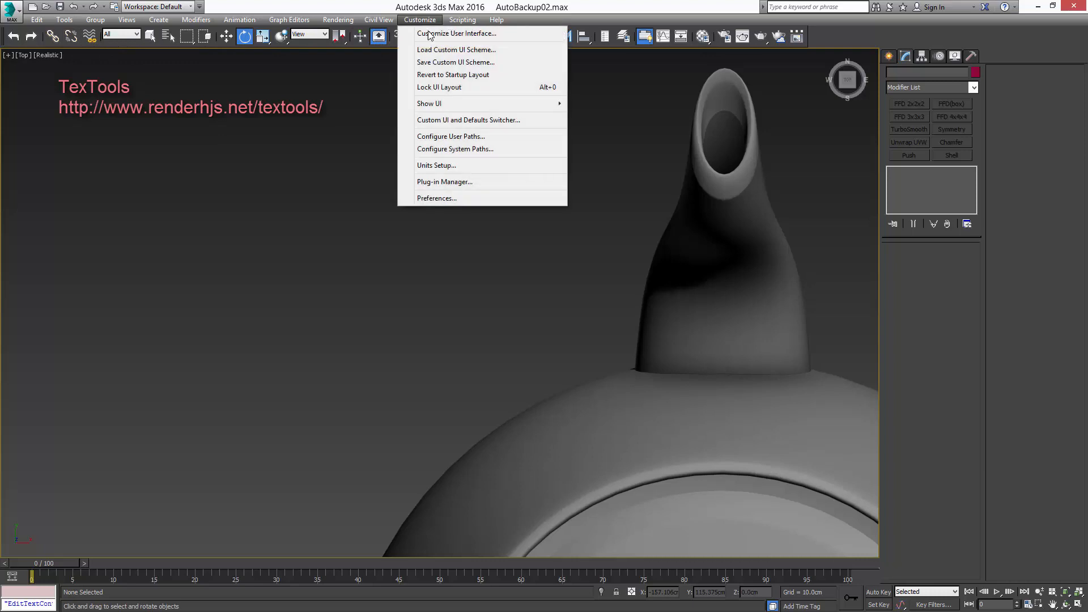
left_click(439, 34)
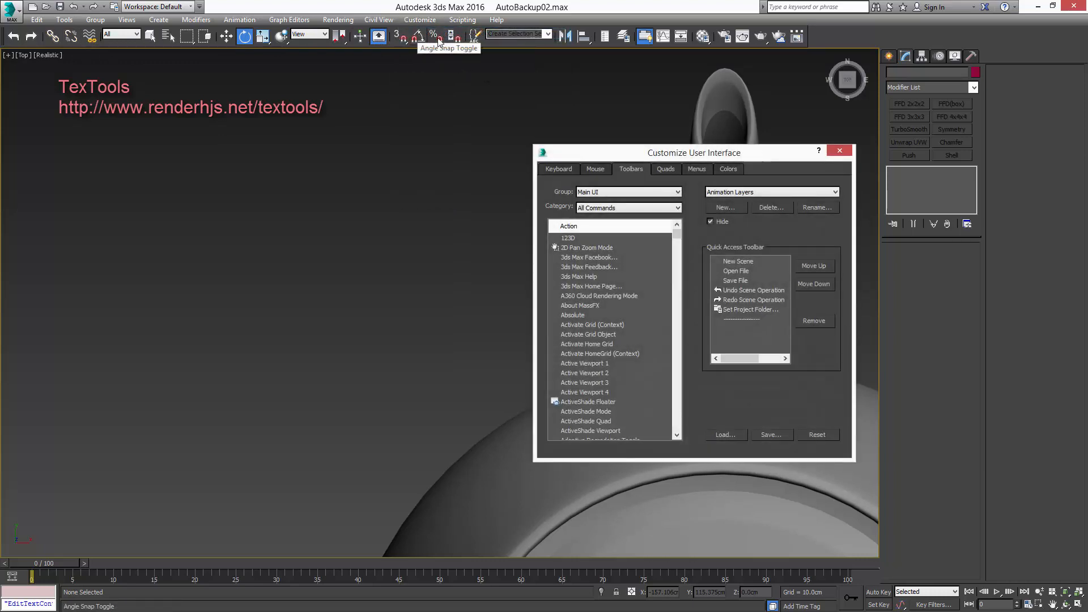
left_click(598, 205)
scroll(627, 389, "down", 5)
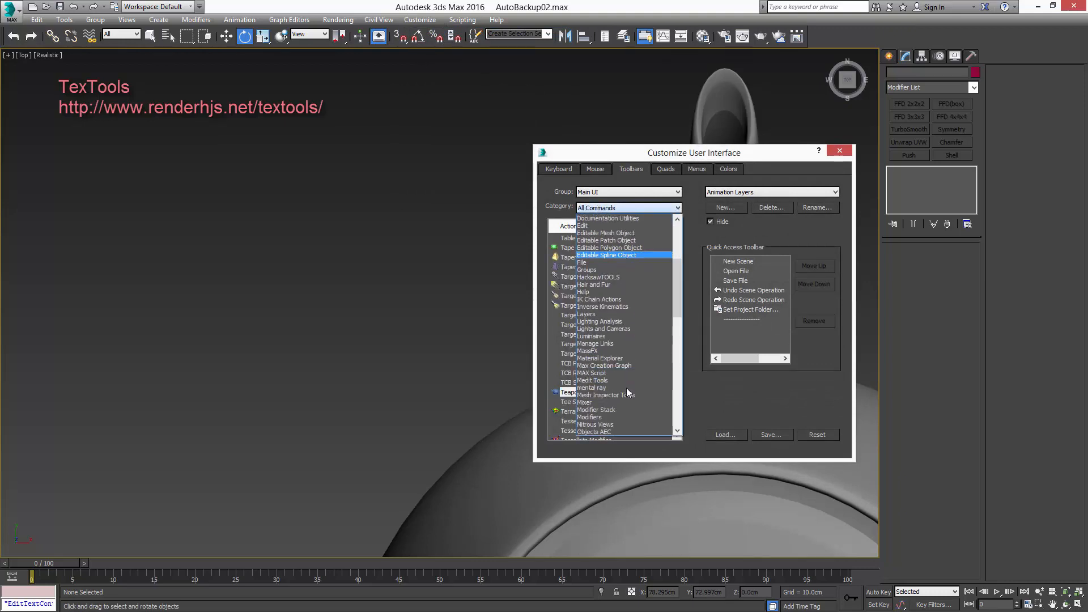
scroll(627, 385, "down", 10)
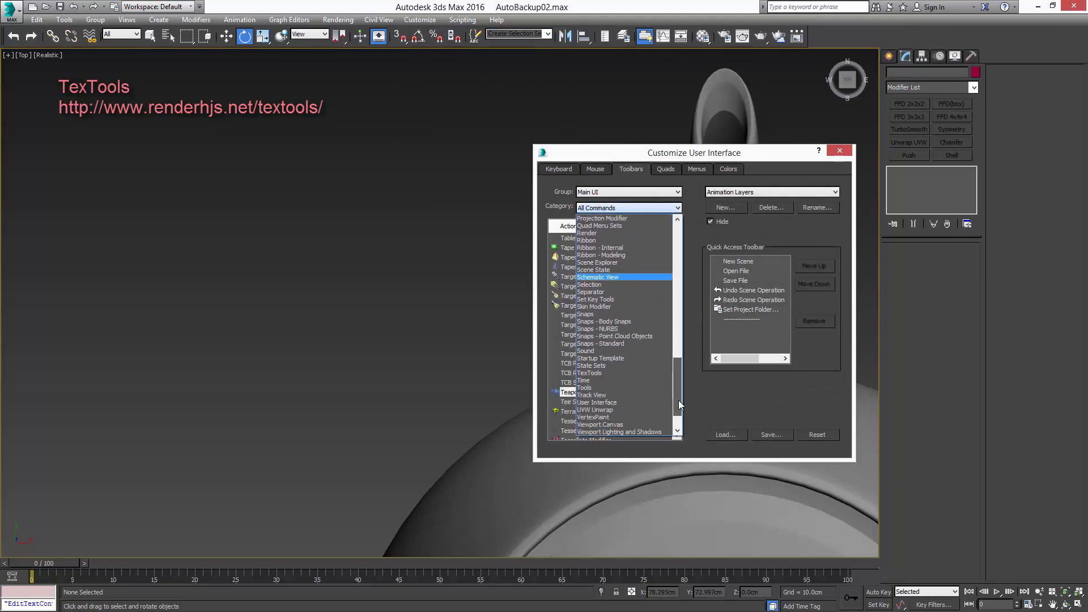
left_click(603, 373)
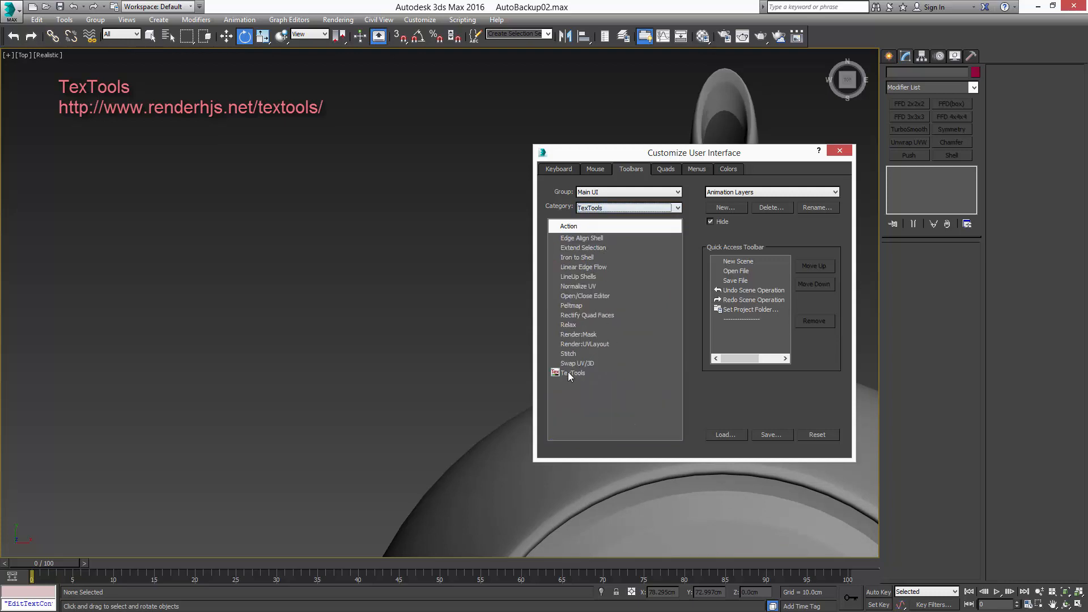
left_click_drag(567, 374, 80, 38)
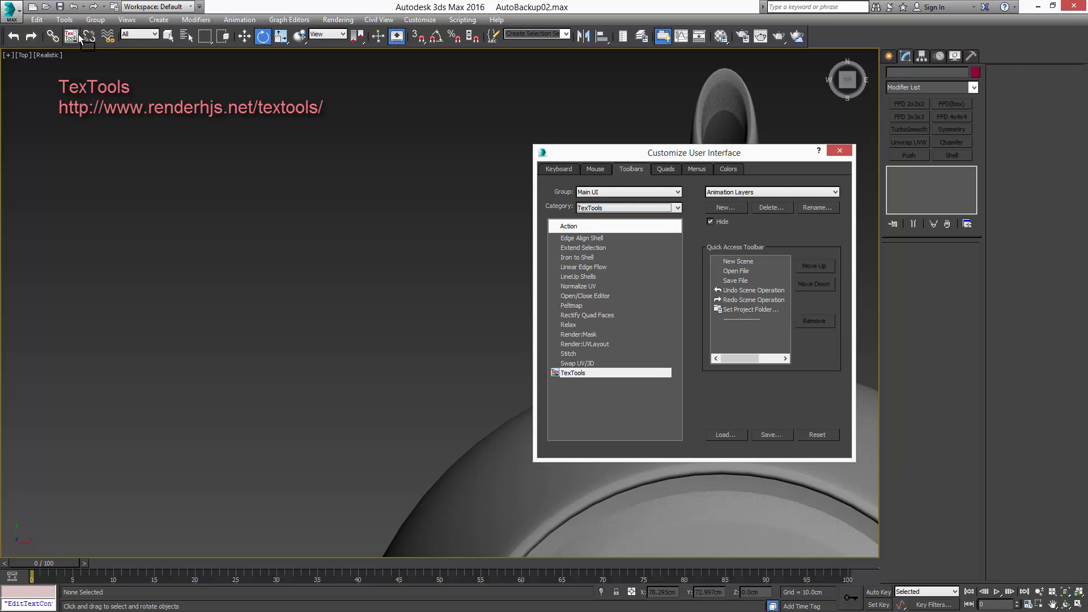
left_click(840, 150)
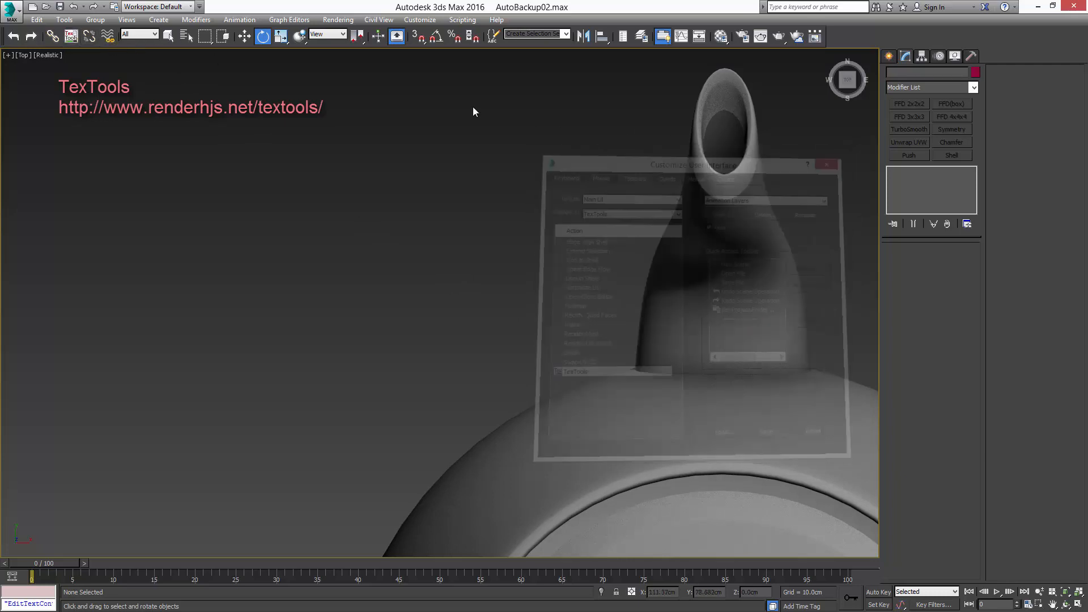
Launch TexTools, look over the teapots' mesh and shading from several angles, and close the TexTools palette
left_click(71, 37)
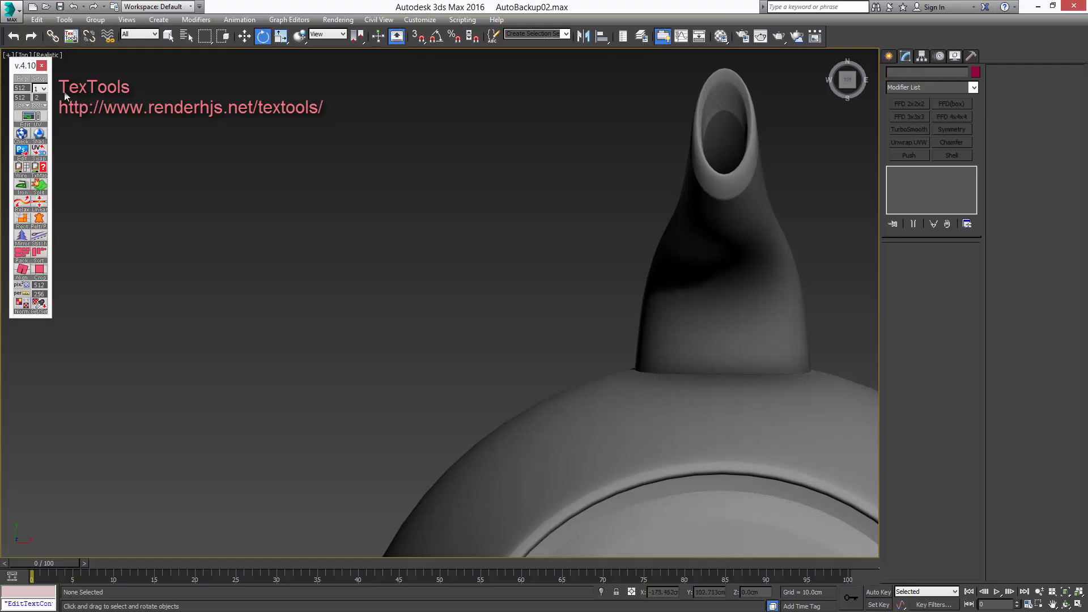
scroll(416, 217, "down", 5)
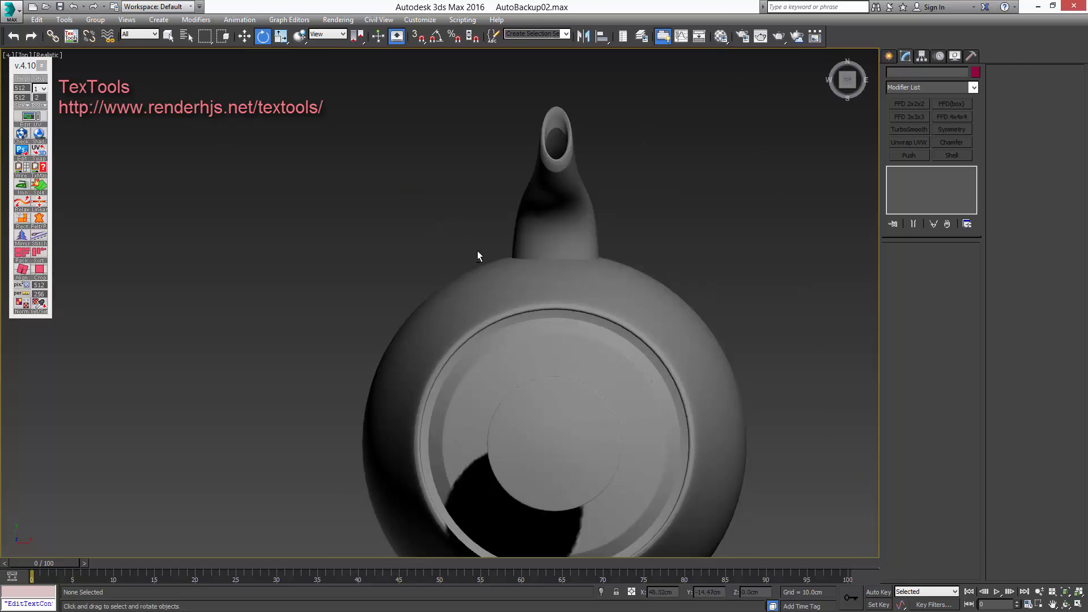
middle_click_drag(477, 256, 425, 240, "alt")
key("F4")
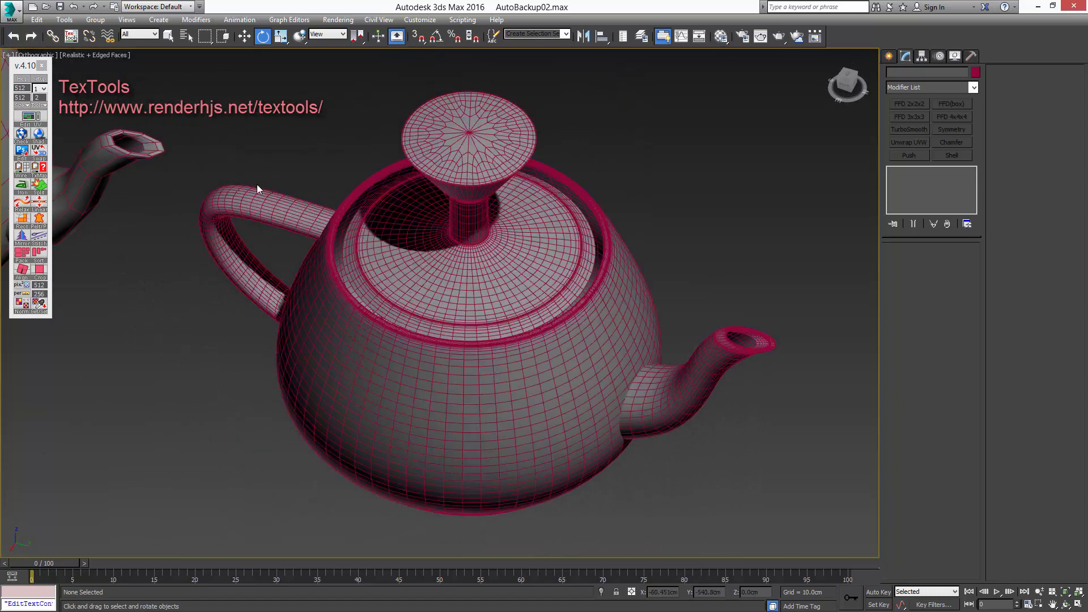
key("F4")
middle_click_drag(352, 175, 297, 201, "alt")
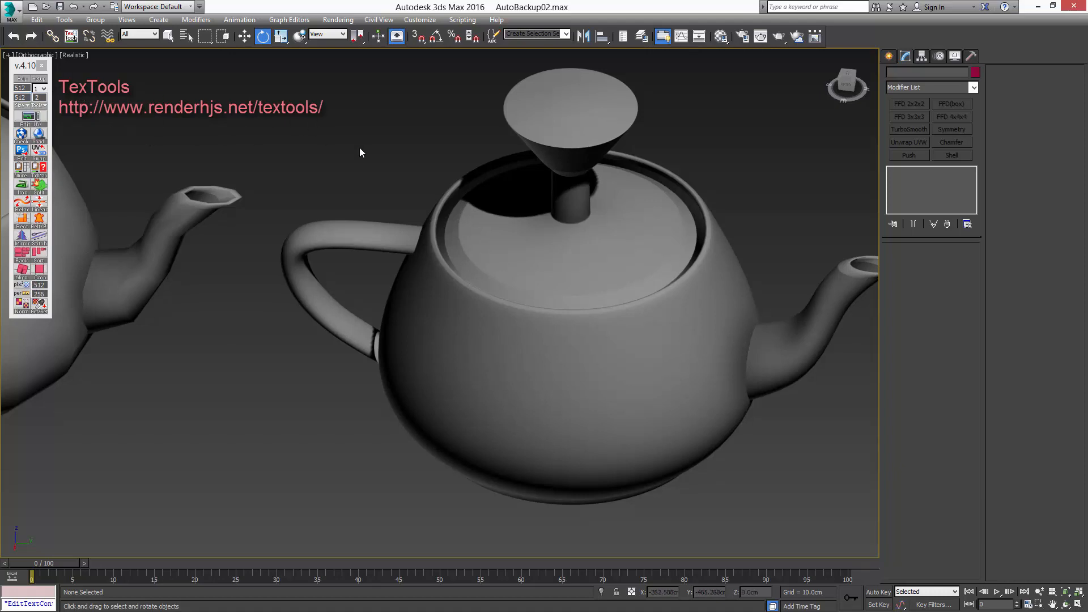
scroll(469, 195, "down", 10)
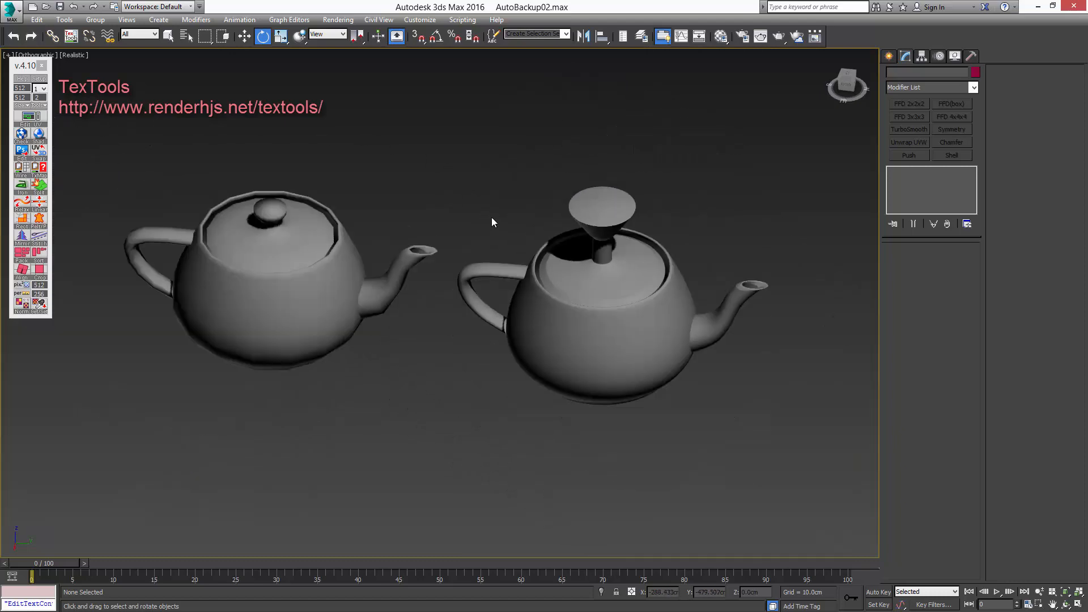
middle_click_drag(517, 206, 517, 198, "alt")
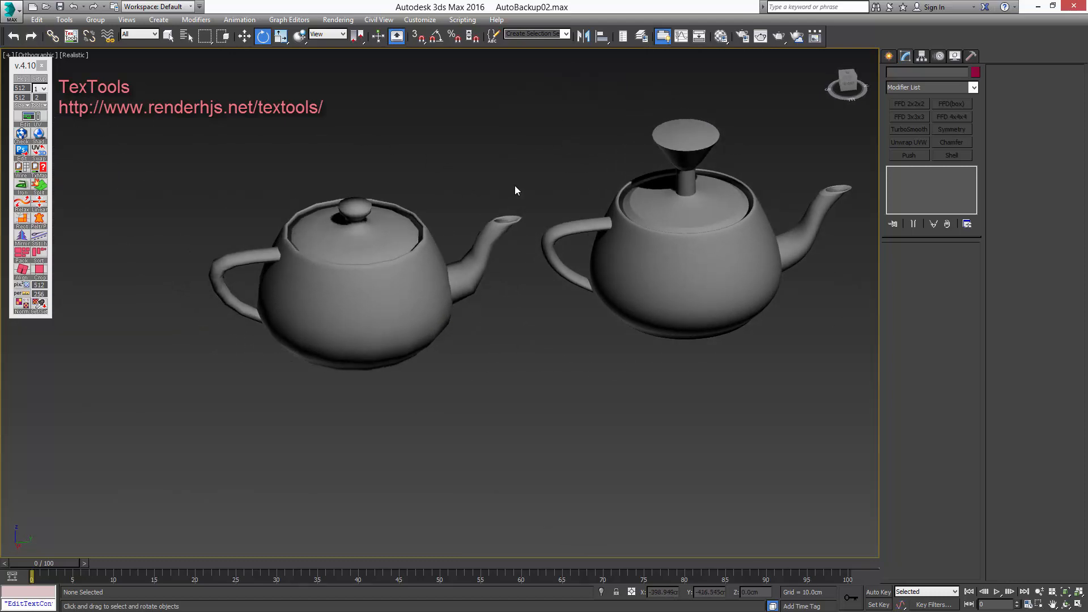
left_click(42, 65)
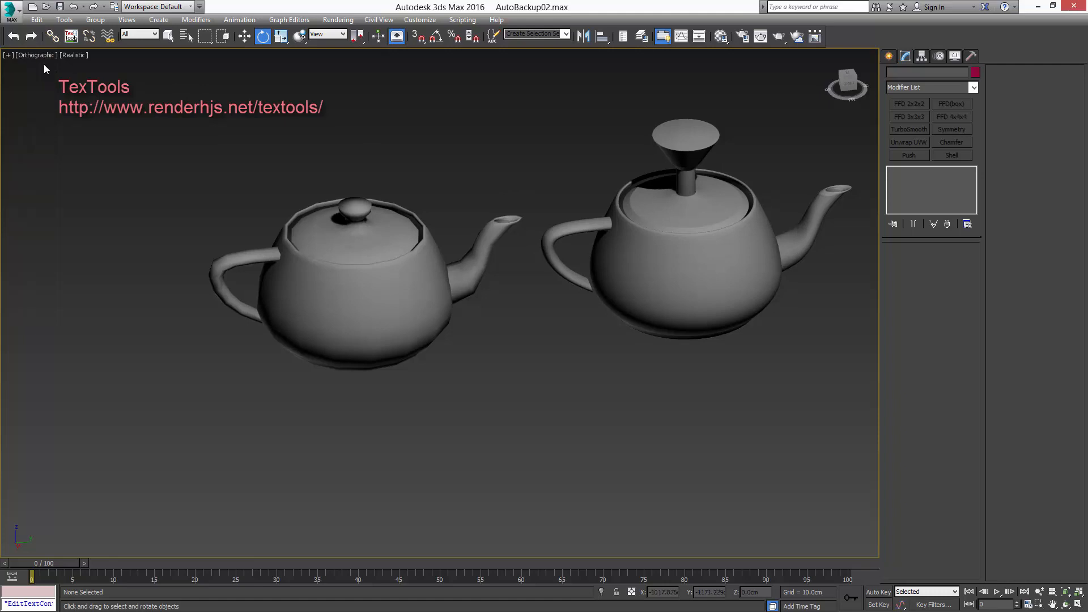
Show the edged faces and create a box about 166 cm long, 166 cm wide and 186 cm high between the two teapots
middle_click_drag(416, 154, 494, 216, "alt")
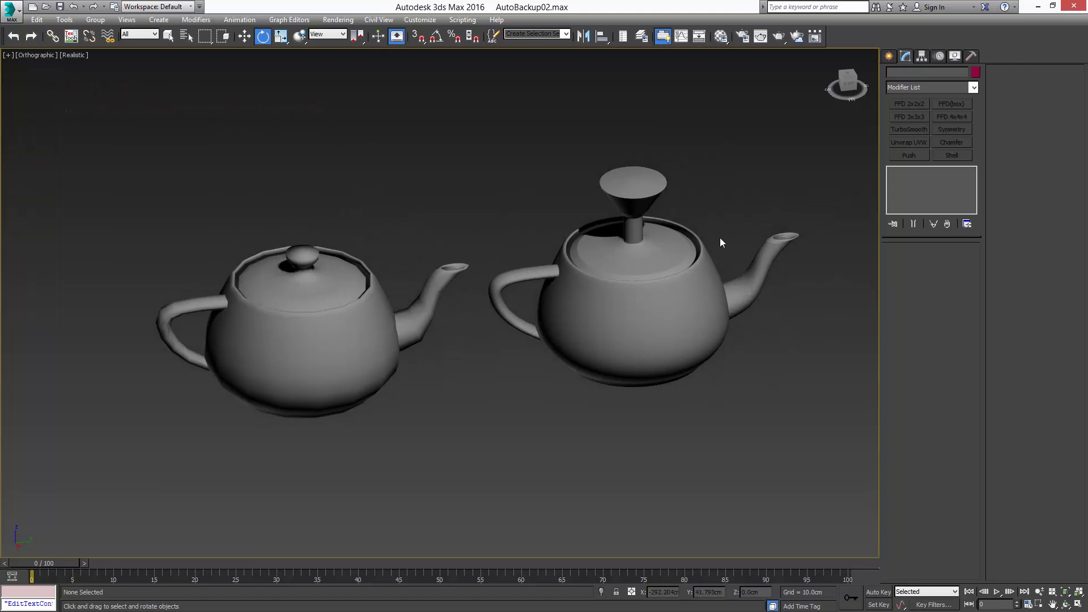
key("F4")
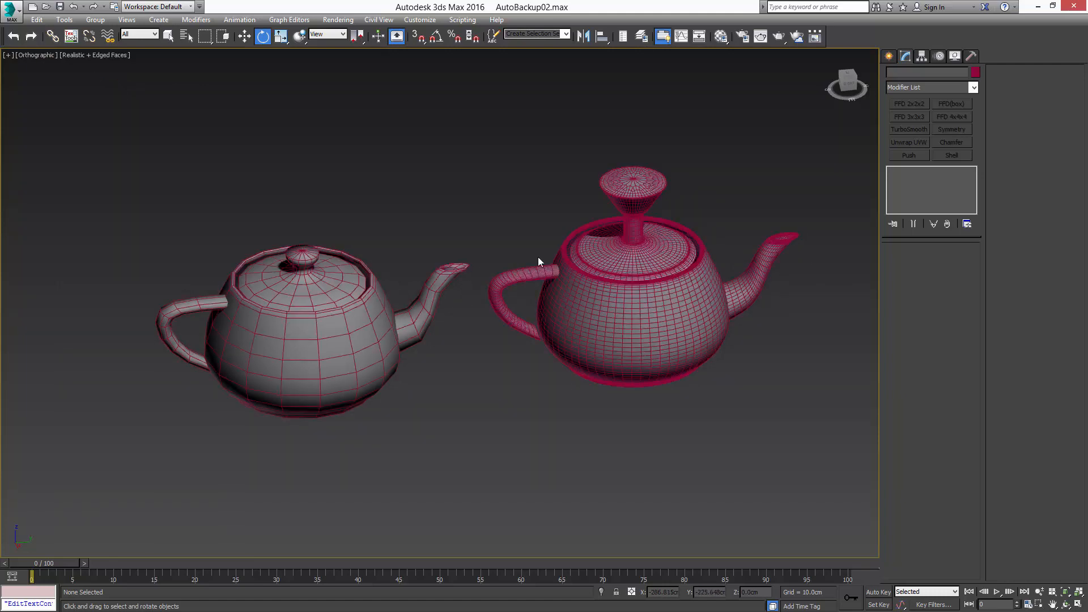
middle_click_drag(466, 276, 548, 250)
right_click(565, 398)
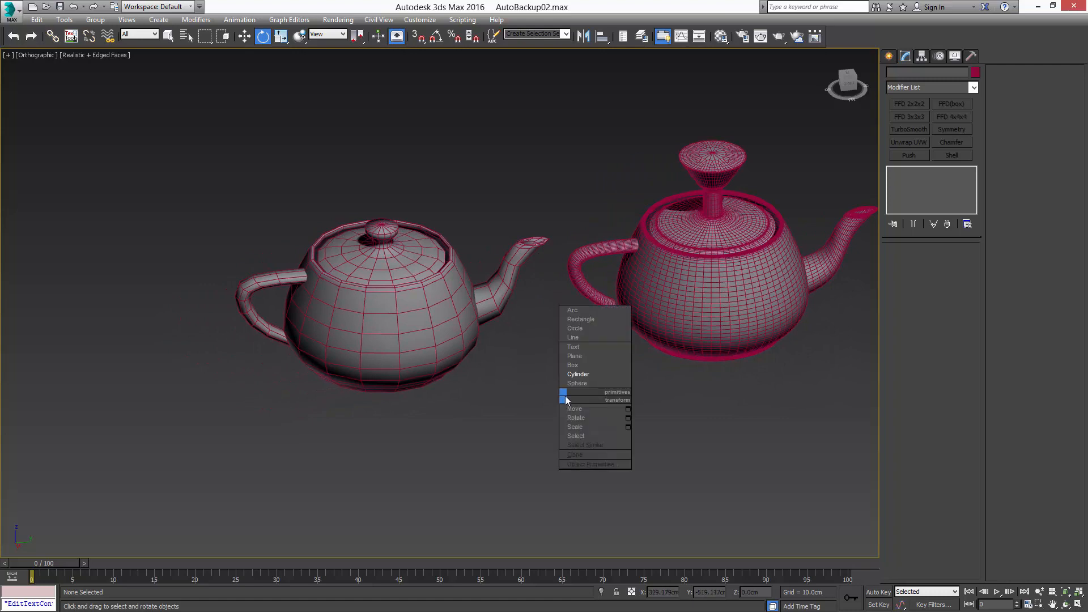
left_click(589, 371)
left_click_drag(555, 412, 562, 385)
left_click(553, 288)
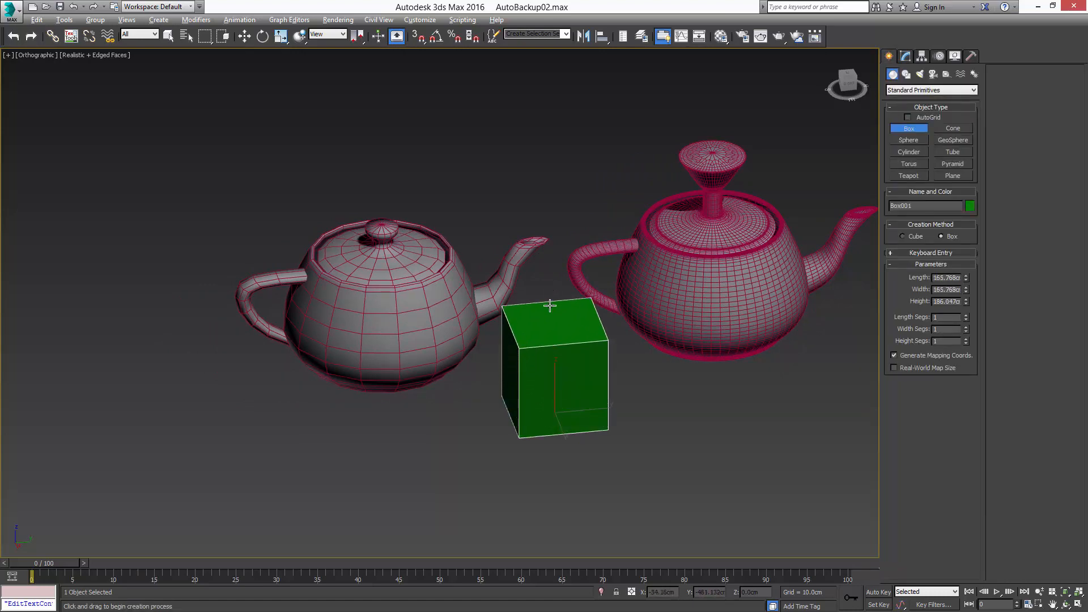
Isolate the new box from the teapots and end box creation
mouse_move(551, 306)
middle_mouse_down("alt")
mouse_move(568, 325)
mouse_move(556, 298)
middle_mouse_up("alt")
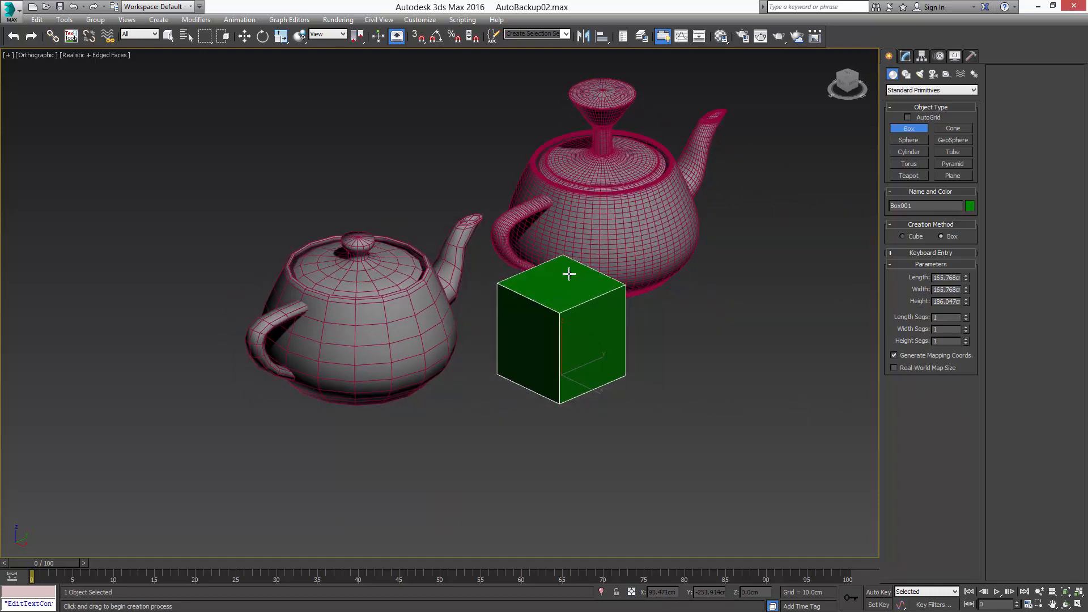
key("alt+q")
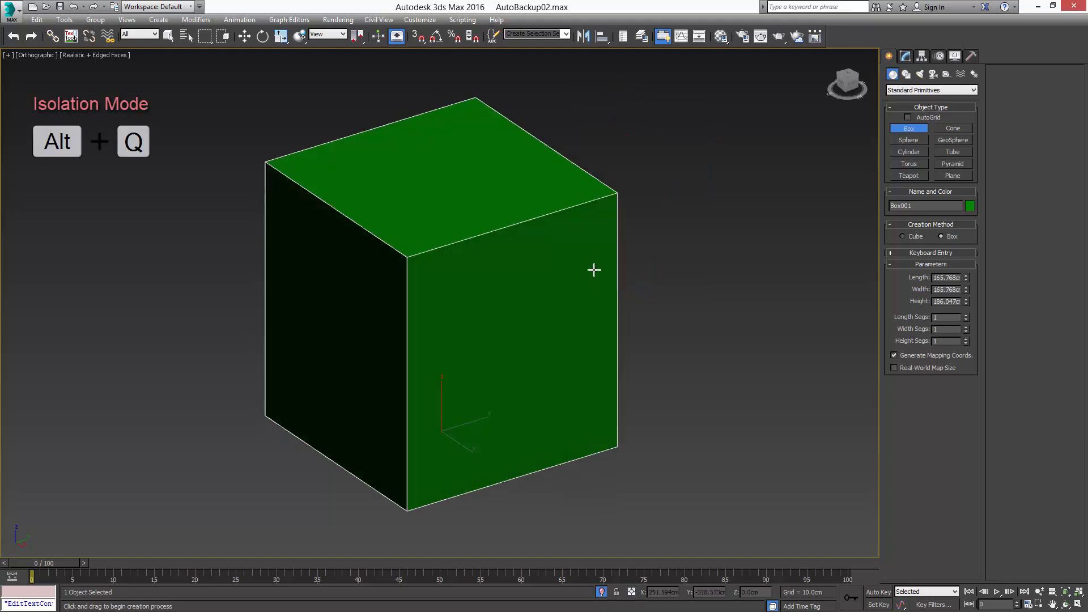
middle_click_drag(594, 269, 569, 257, "alt")
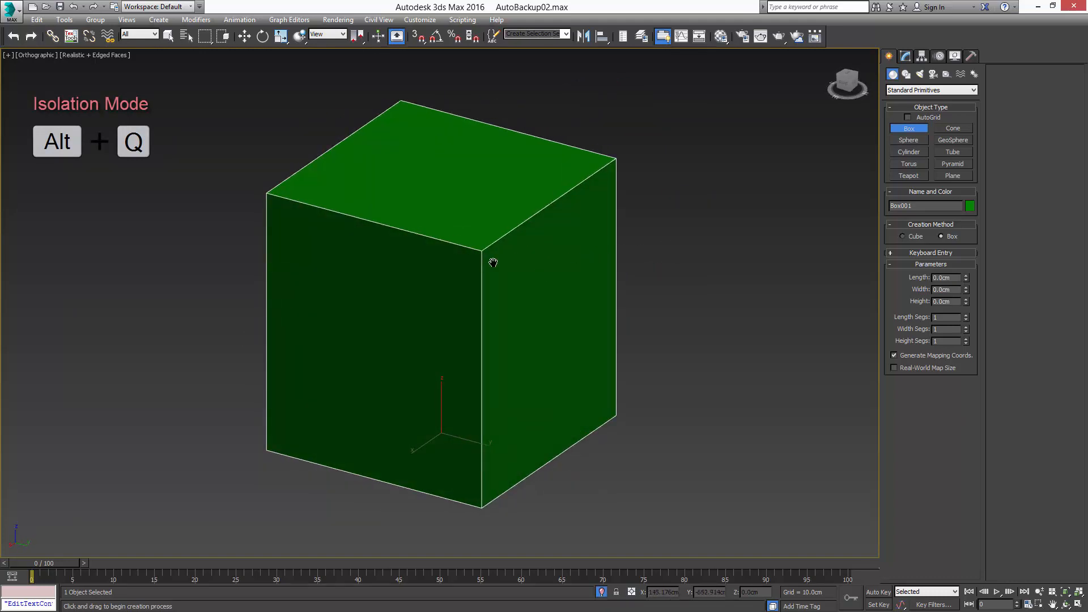
right_click(555, 260)
middle_click_drag(493, 262, 597, 267)
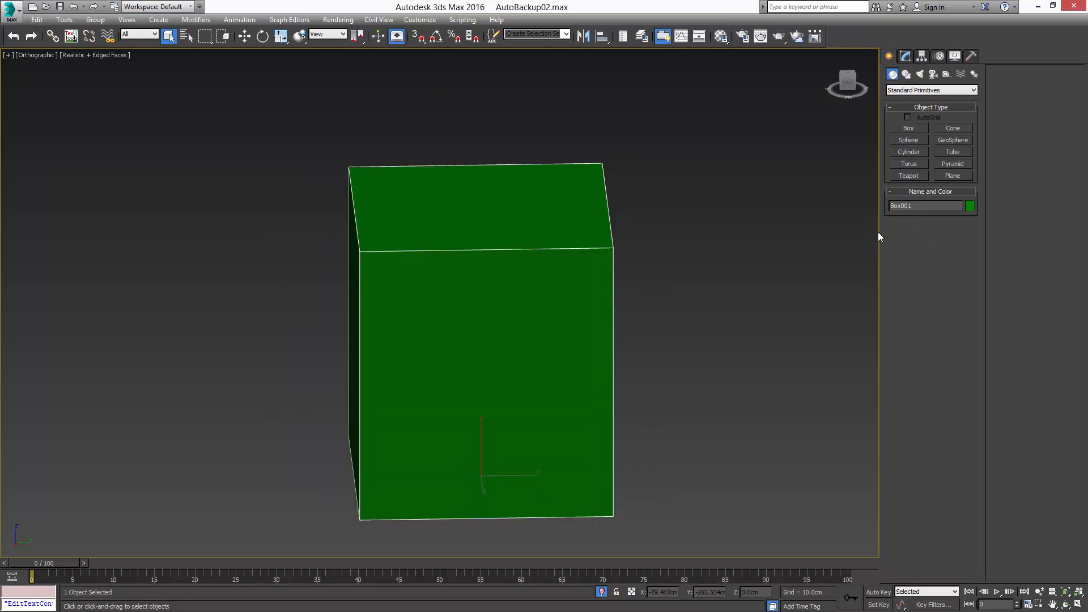
Apply an Unwrap UVW modifier to the box, open its UV editor, and move the editor window clear of the modifier settings
left_click(906, 56)
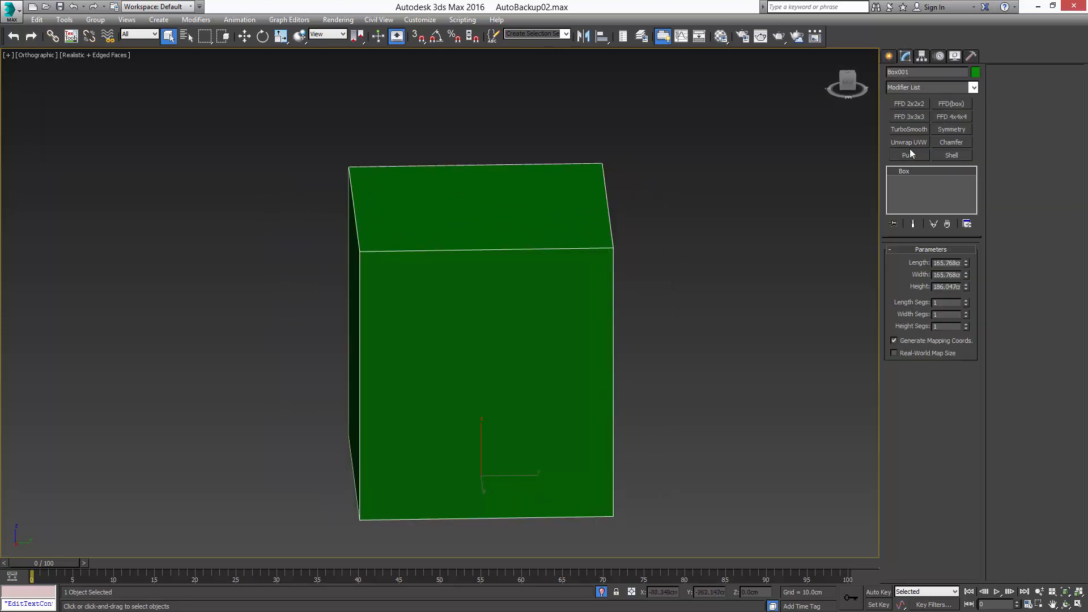
middle_click_drag(605, 201, 663, 230, "alt")
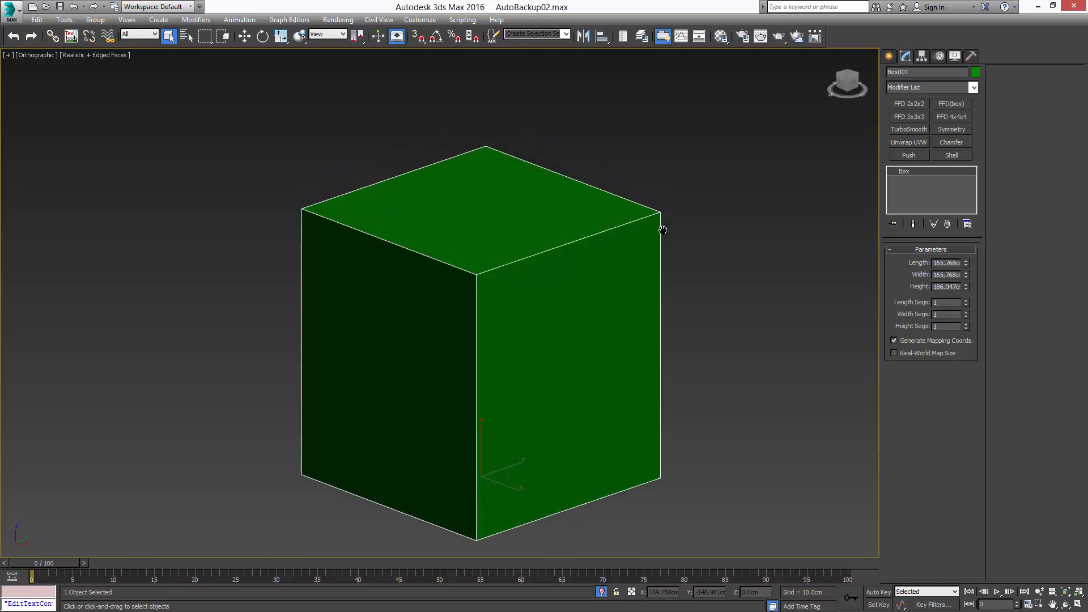
key("ctrl+e")
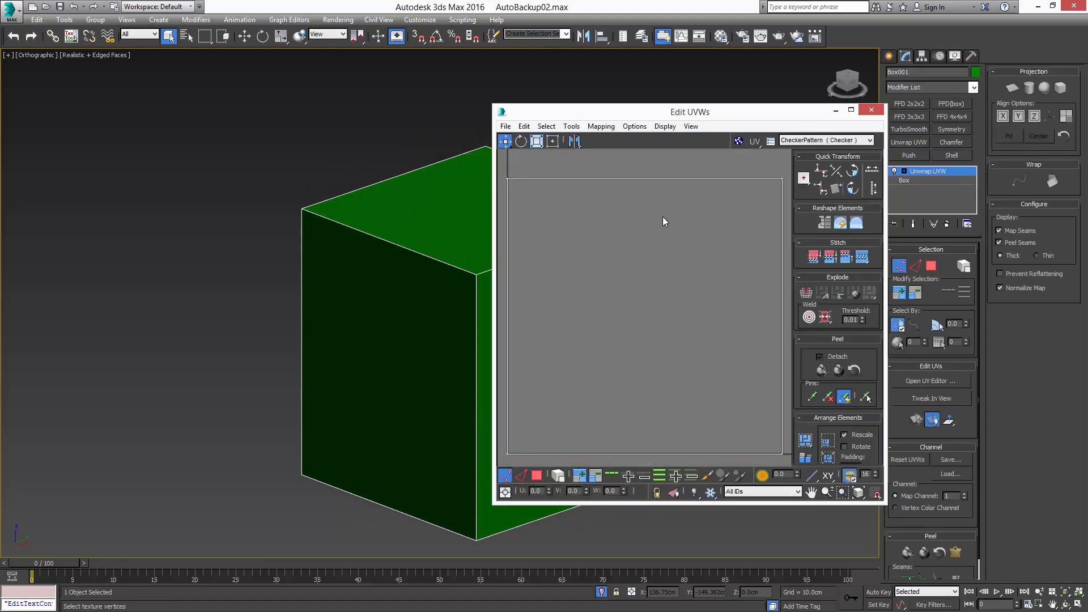
key("alt+z")
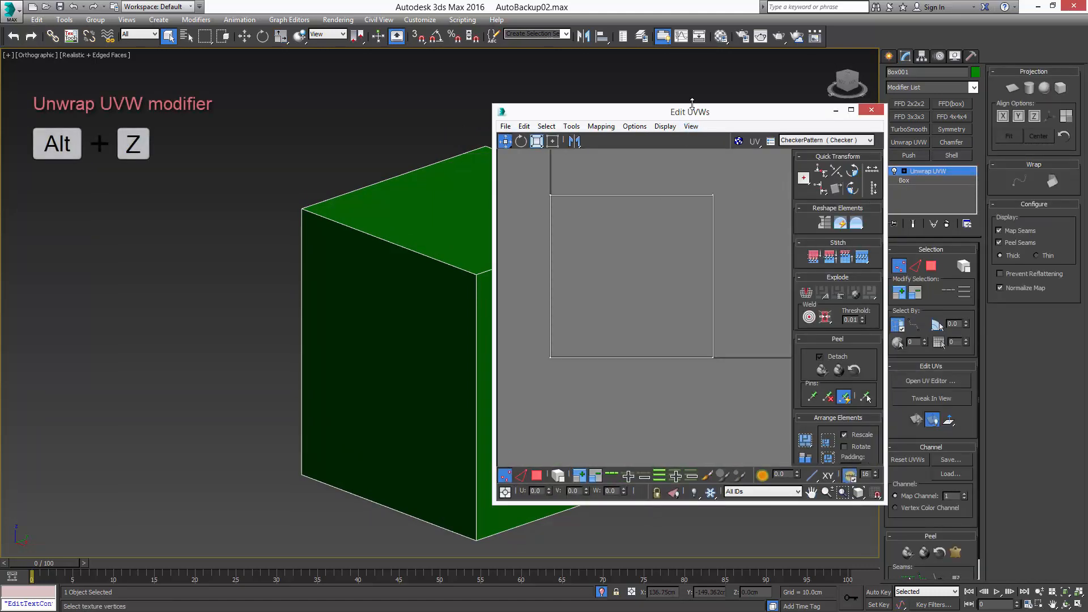
left_click_drag(714, 119, 656, 116)
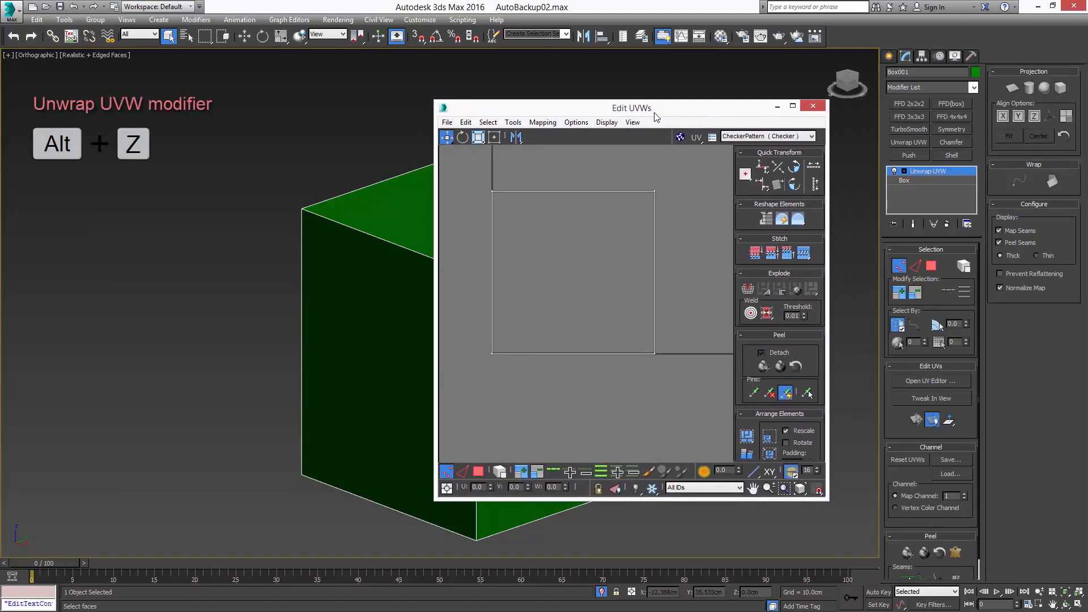
Save the UV editor's current settings as default and collapse the Unwrap UVW modifier into the box's editable poly
left_click(577, 123)
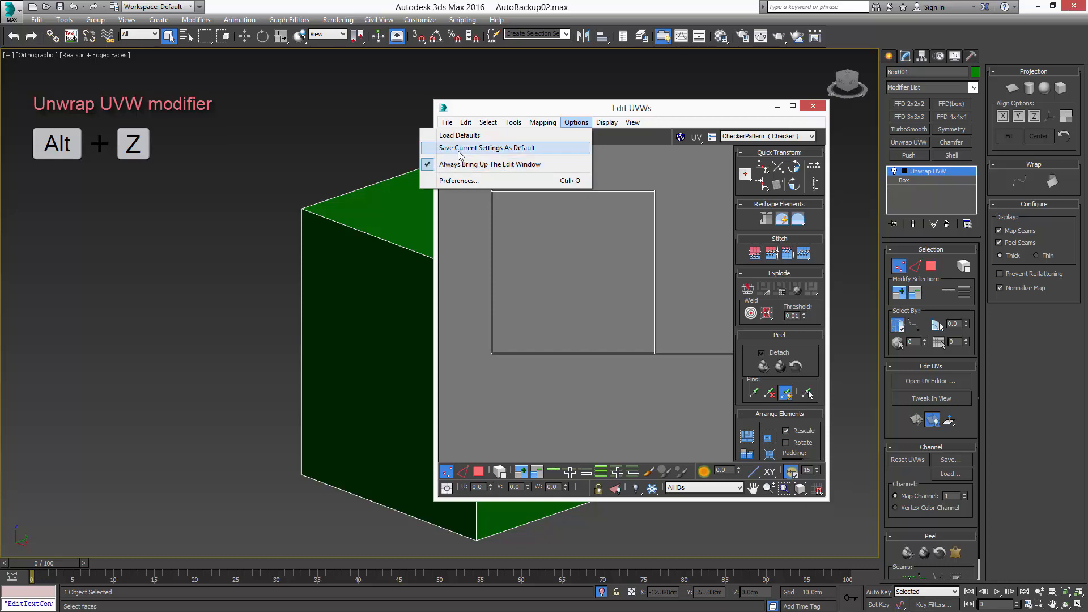
left_click(495, 148)
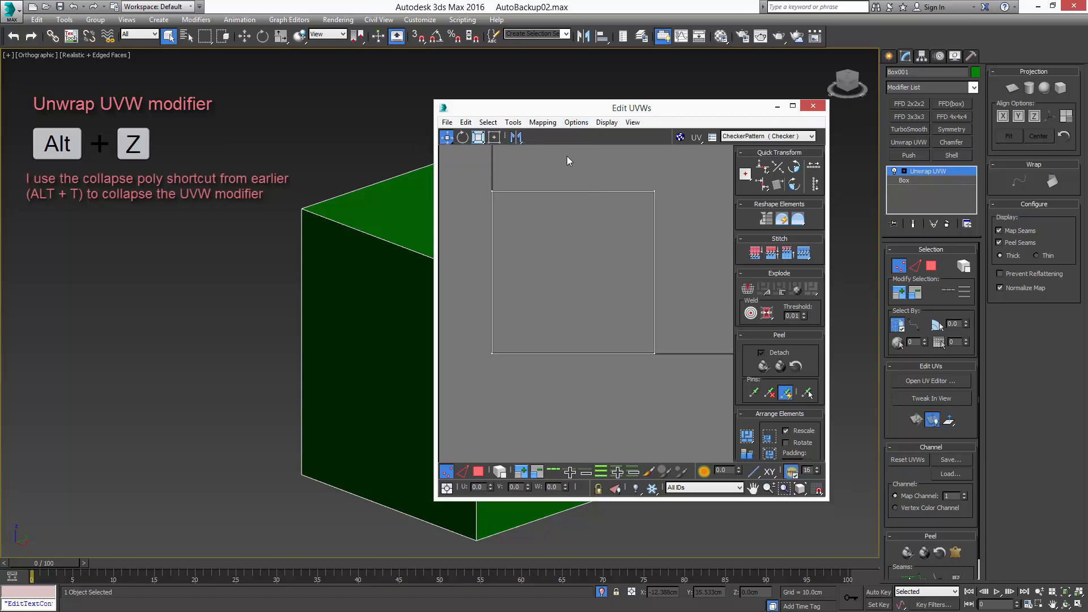
key("alt+t")
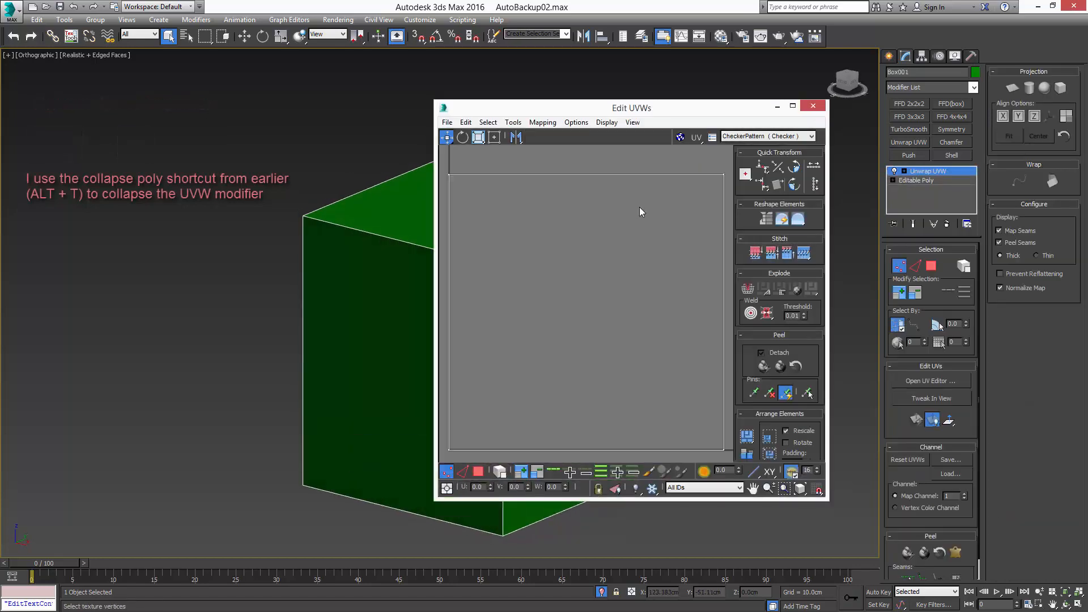
key("alt+t")
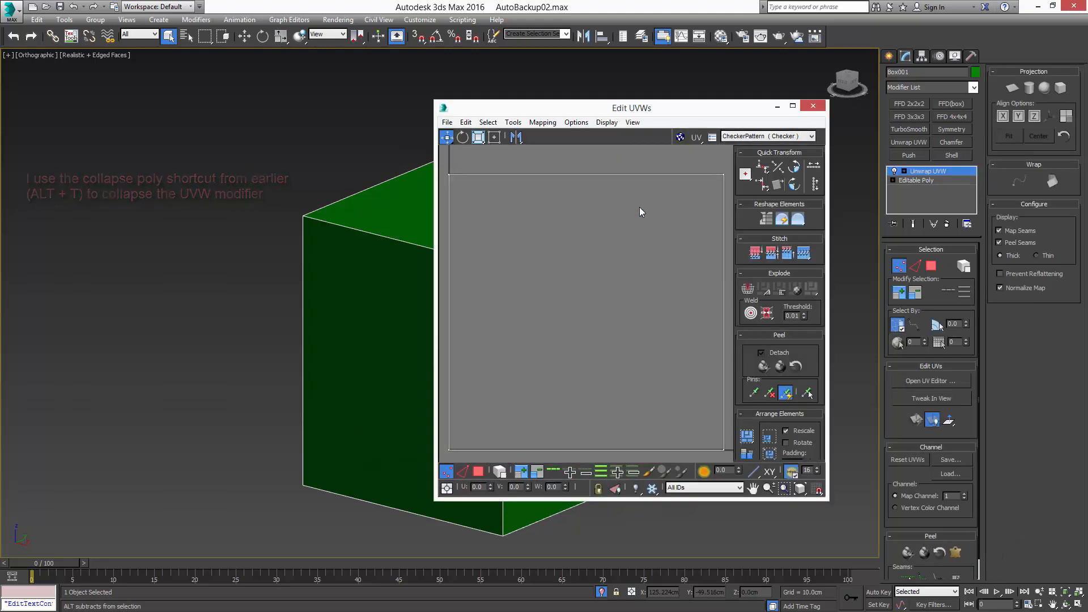
key("alt+t")
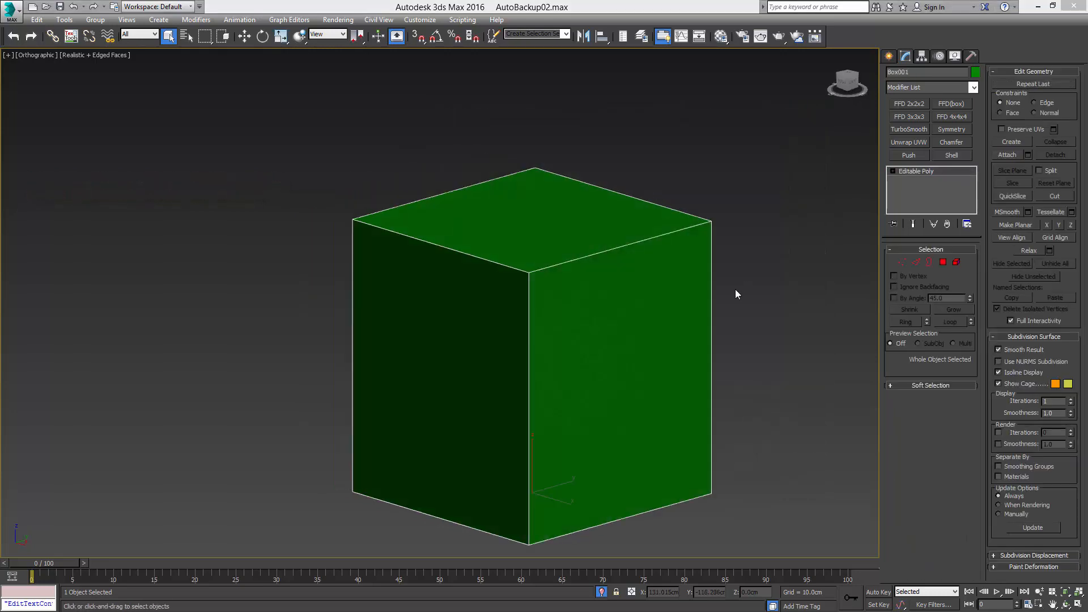
Apply a new Unwrap UVW modifier to the box, select all of its UV faces, and flatten-map them with the default settings
middle_click_drag(731, 298, 709, 277)
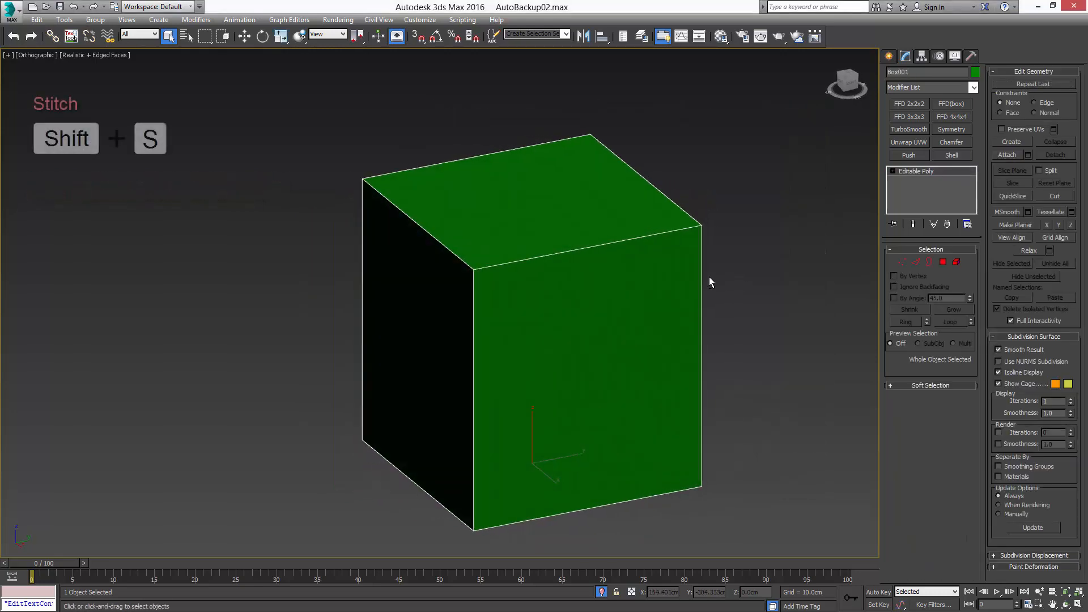
key("alt+t")
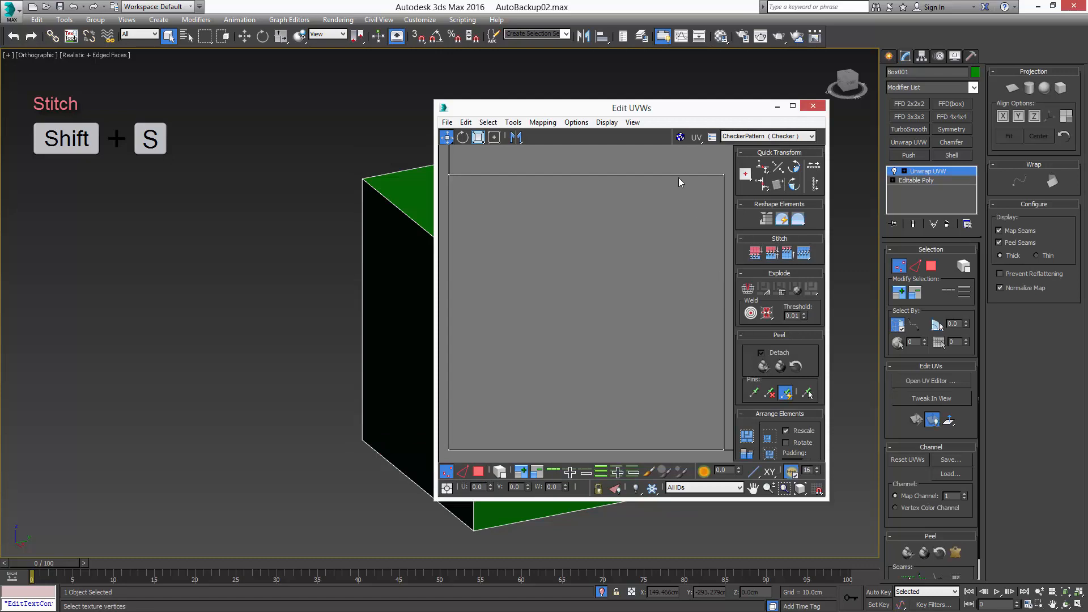
key("3")
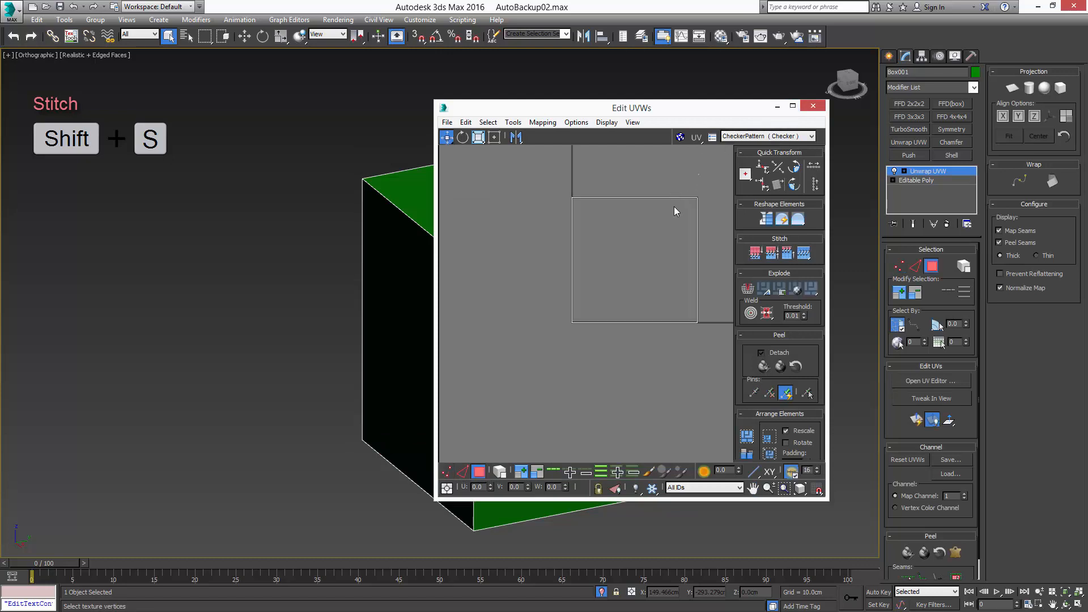
left_click(591, 281)
left_click(542, 122)
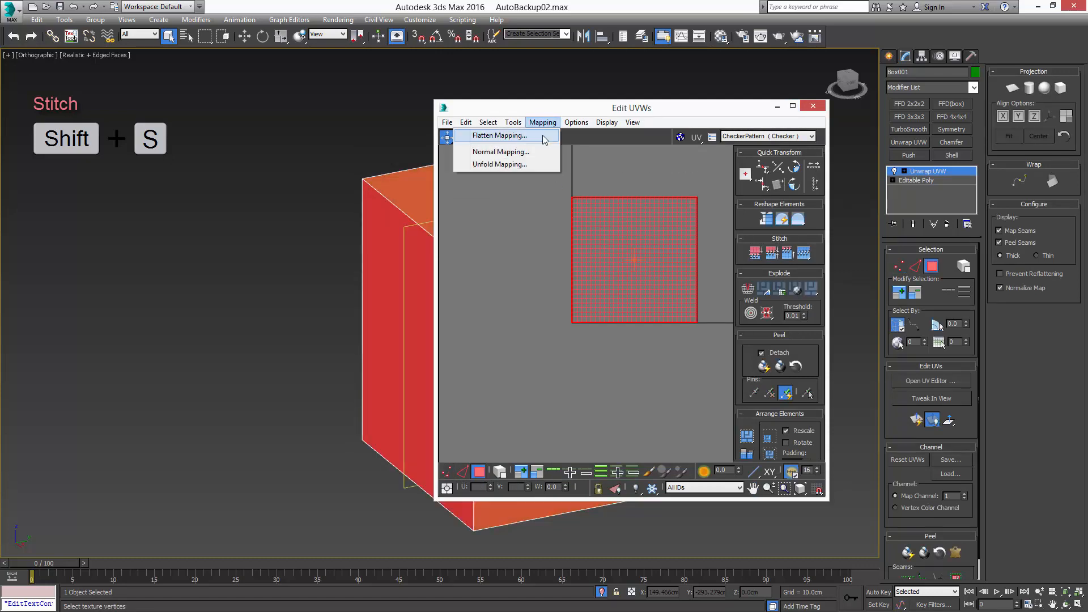
left_click(542, 135)
key("Return")
scroll(619, 223, "up", 3)
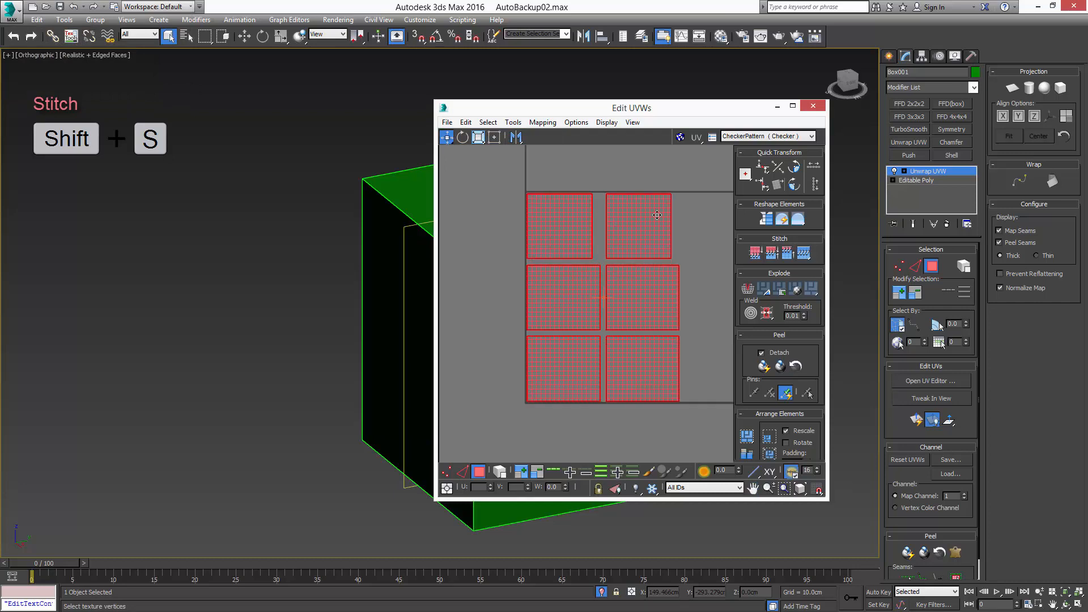
Stitch the box's flattened UV pieces together edge by edge into one cross-shaped layout
key("2")
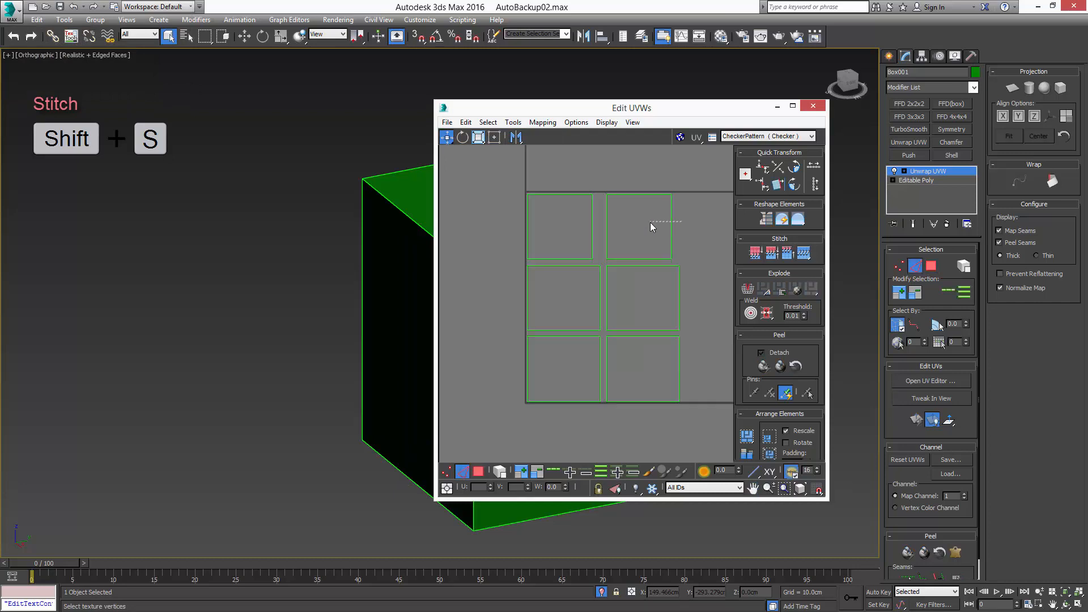
left_click(670, 224)
middle_click_drag(663, 228, 611, 240)
key("shift+s")
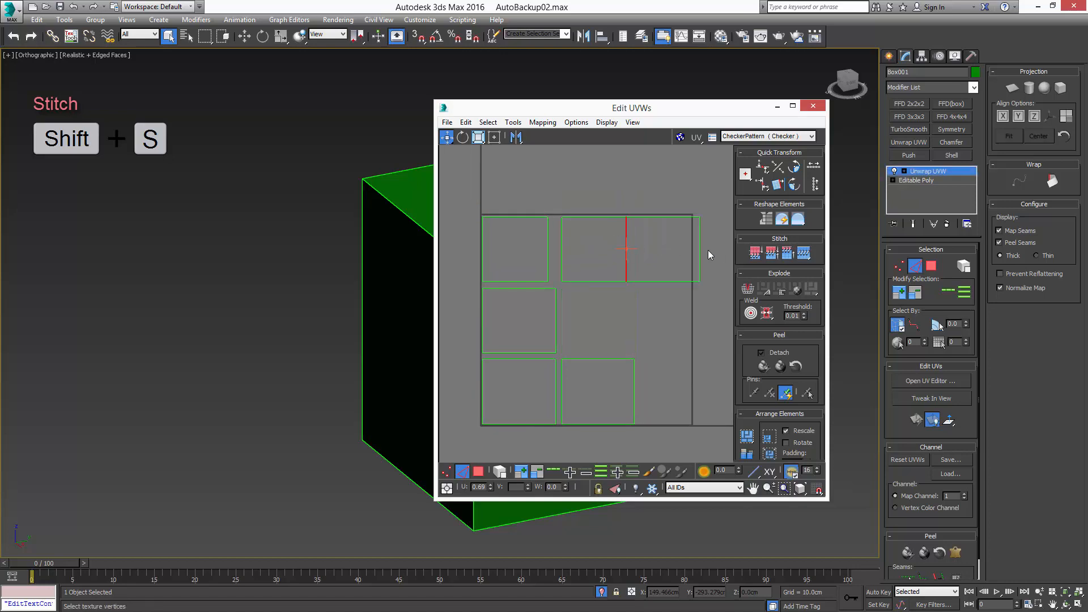
left_click_drag(677, 252, 674, 255)
middle_click_drag(671, 262, 637, 259)
key("shift+s")
left_click(692, 281)
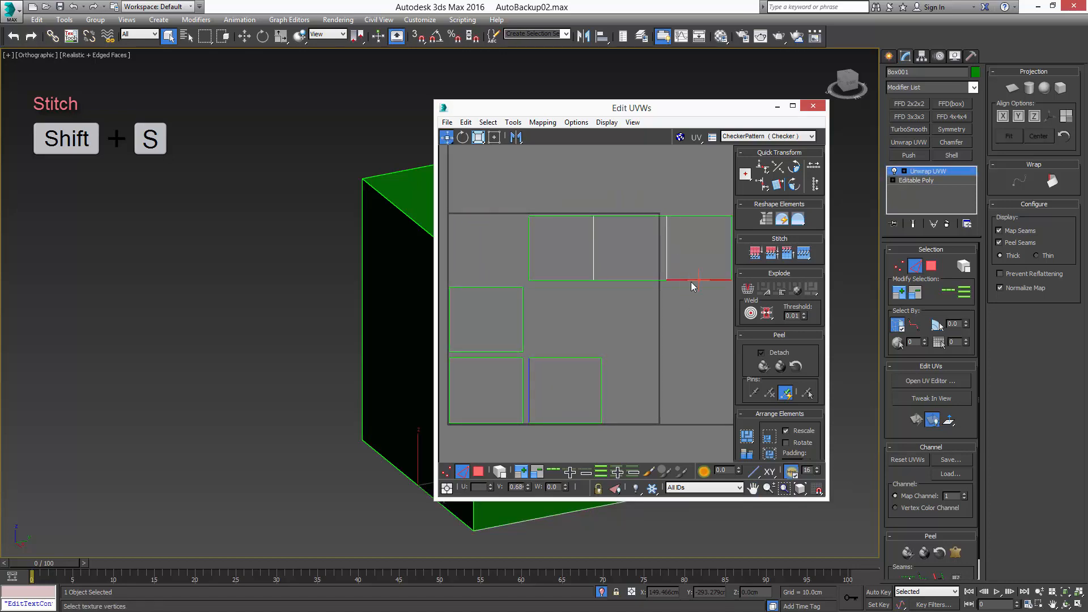
key("shift+s")
middle_click_drag(712, 237, 645, 240)
key("shift+s")
left_click(642, 244)
key("shift+s")
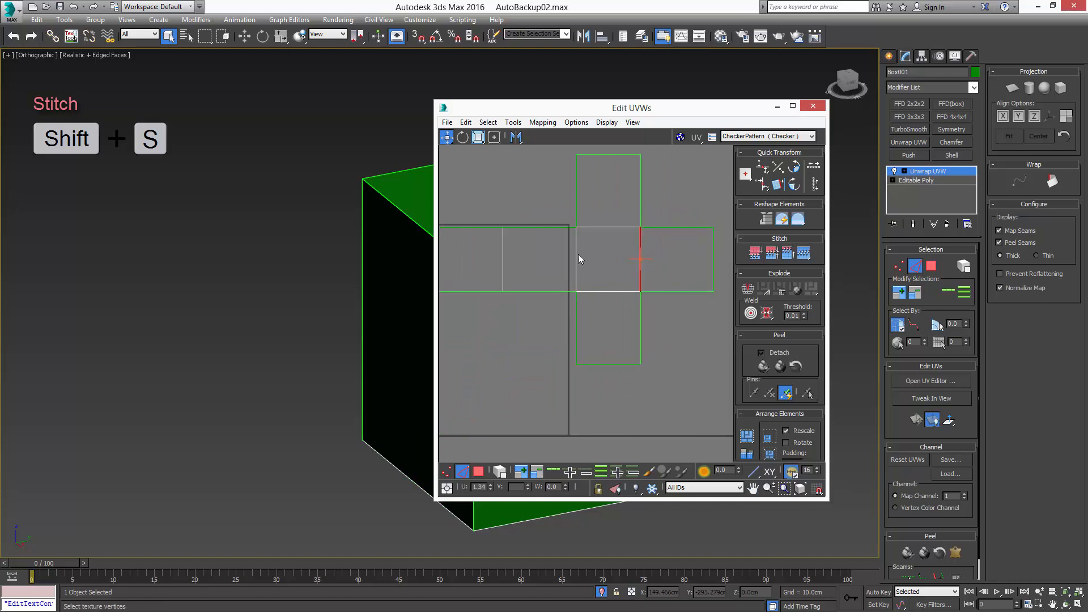
middle_click_drag(578, 254, 574, 274)
Select all faces of the stitched cross and move the layout toward the middle of the UV tile
scroll(572, 273, "down", 3)
key("3")
key("ctrl+a")
middle_click_drag(495, 266, 526, 271)
scroll(576, 257, "down", 3)
left_click_drag(596, 278, 546, 295)
Collapse the Unwrap UVW modifier so the box is an editable poly again
key("4")
middle_click_drag(363, 259, 392, 277, "alt")
middle_click_drag(623, 256, 489, 218)
key("ctrl+z")
scroll(496, 239, "down", 3)
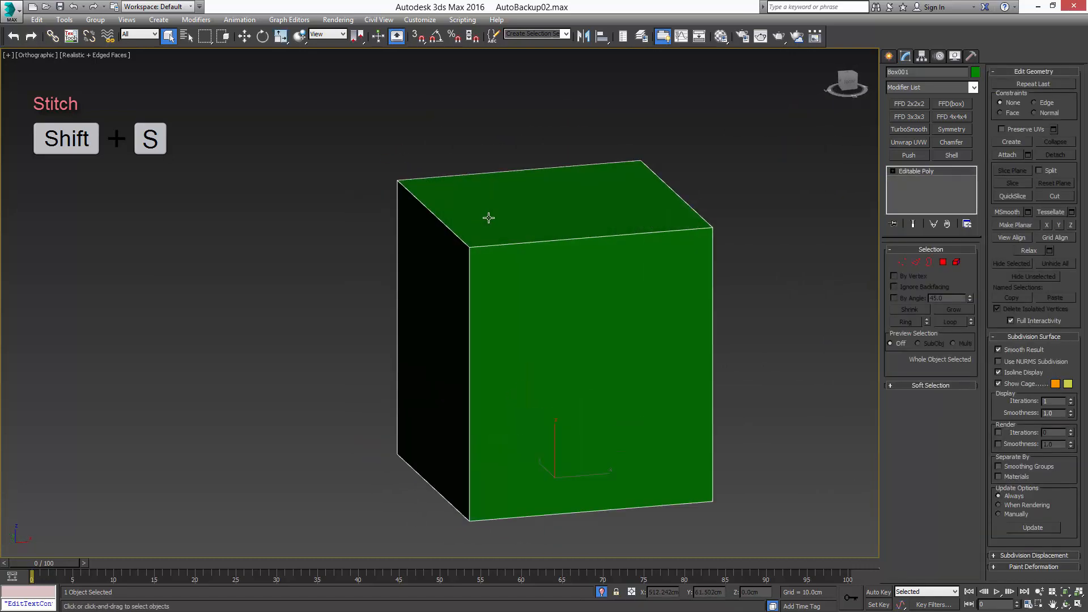
Look up the action assigned to the Shift+S hotkey in the Unwrap UVW keyboard shortcut group, and close the customization dialog
left_click(422, 20)
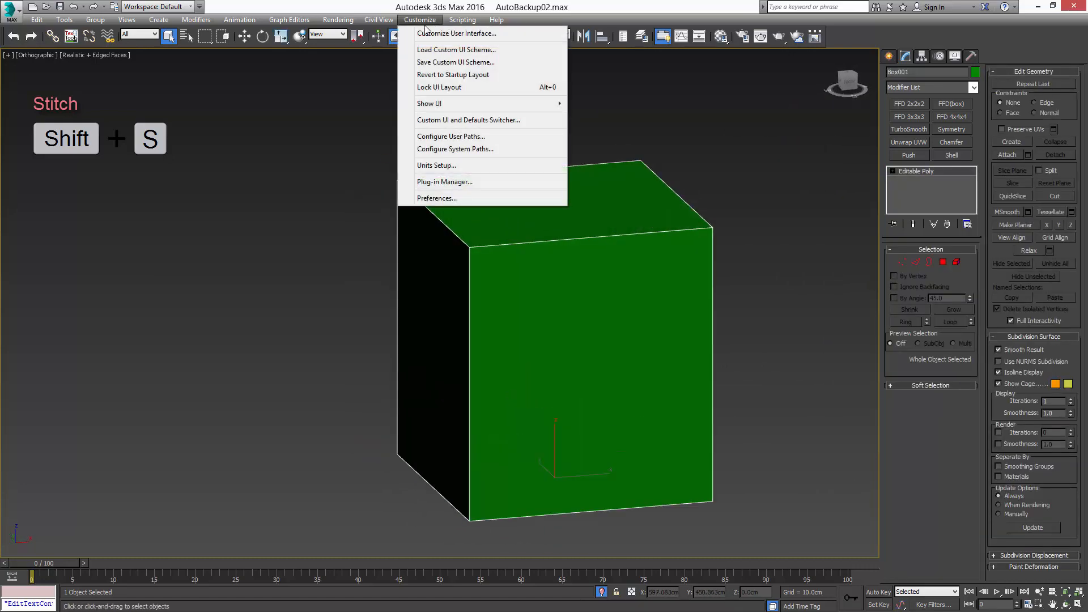
key("Escape")
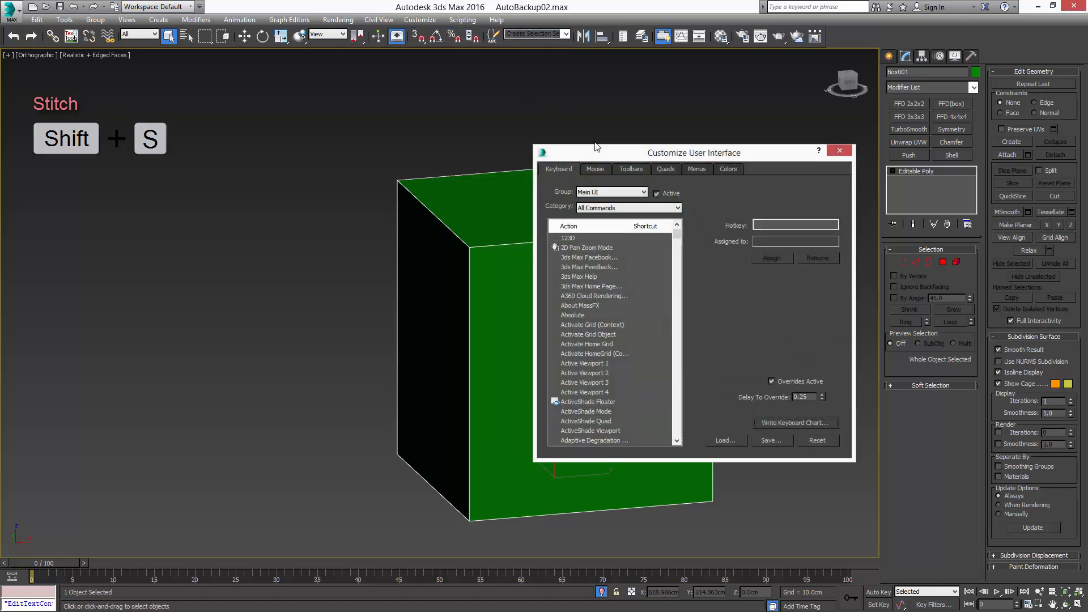
left_click(627, 192)
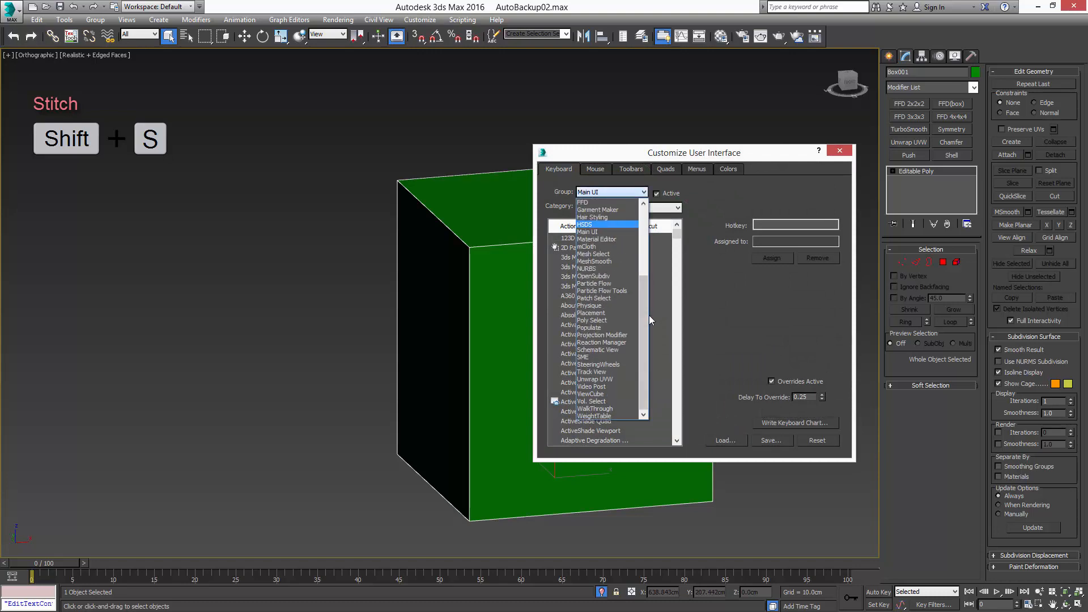
left_click(607, 378)
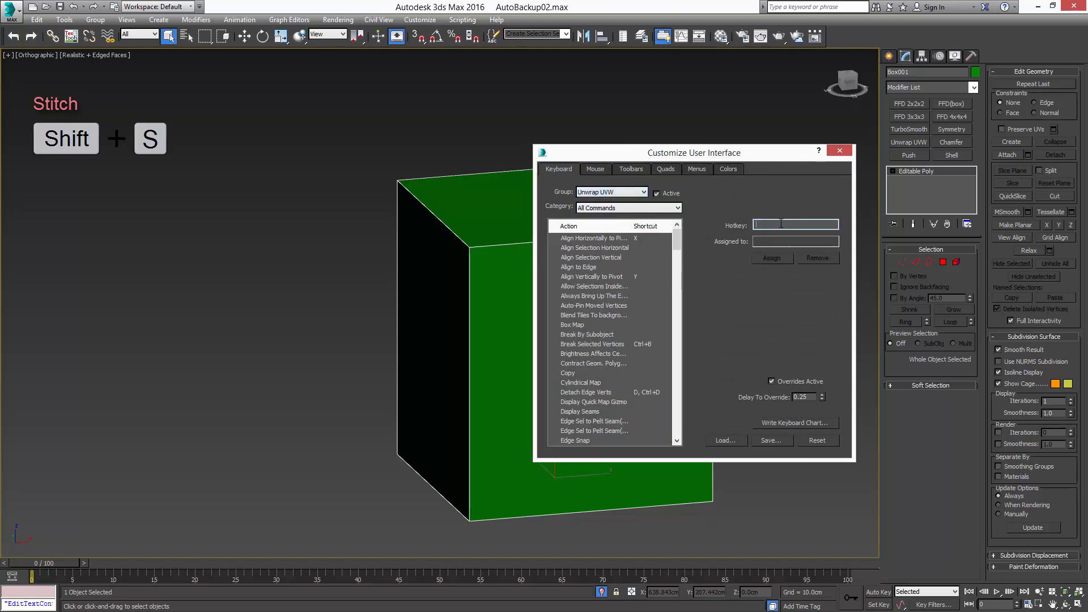
key("shift+s")
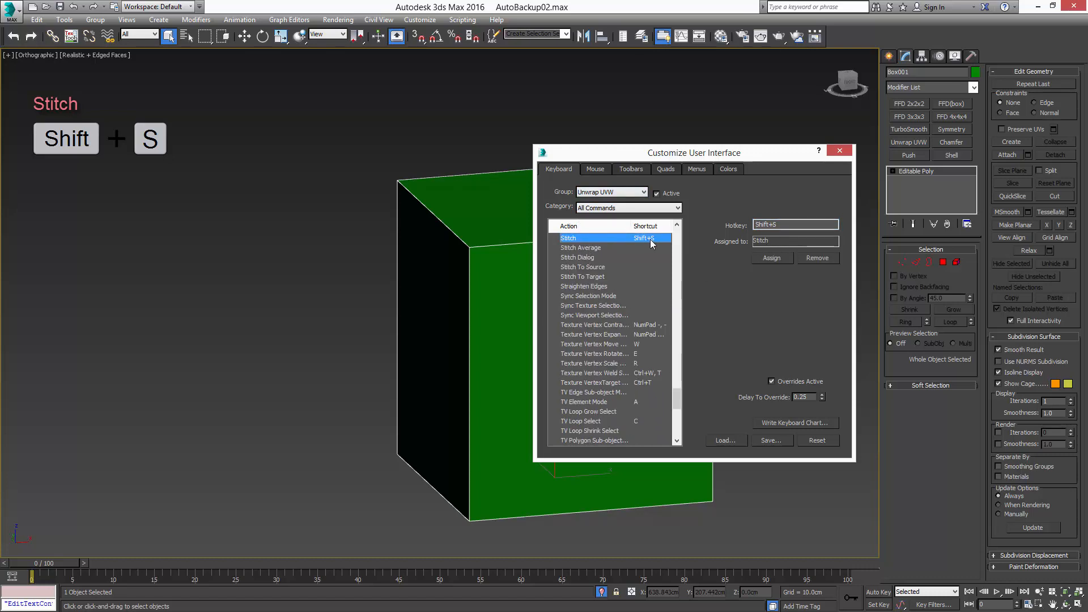
left_click(839, 151)
Apply Unwrap UVW to the box again and flatten-map all the faces of the cross layout into separate pieces
middle_click_drag(658, 199, 640, 198)
mouse_move(640, 199)
middle_mouse_down("alt")
mouse_move(663, 202)
mouse_move(644, 204)
middle_mouse_up("alt")
key("u")
middle_click_drag(696, 180, 691, 189)
scroll(692, 189, "down", 5)
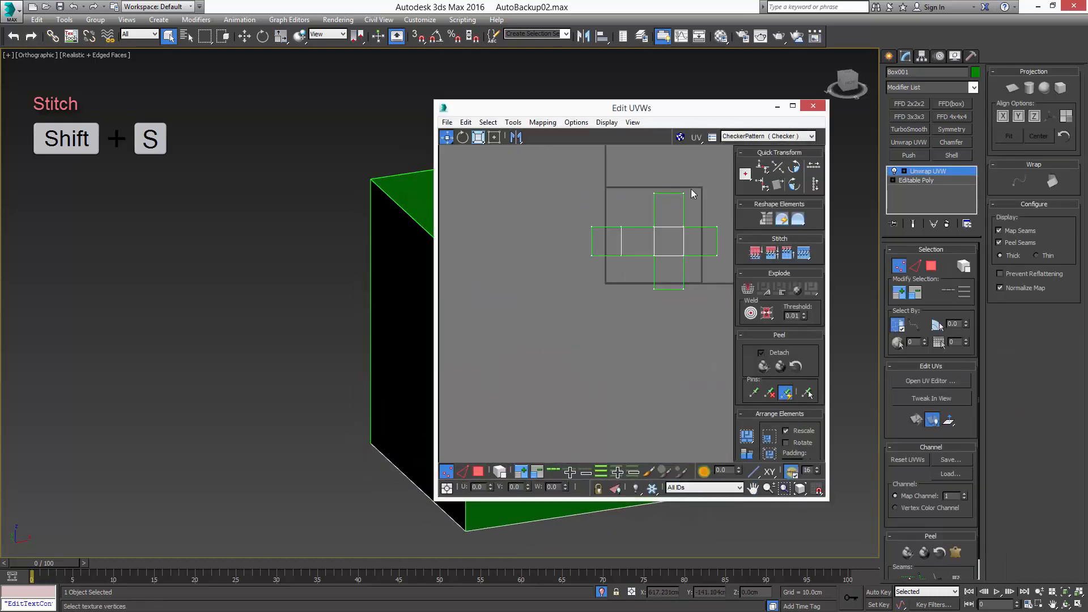
scroll(691, 188, "up", 1)
key("3")
key("ctrl+a")
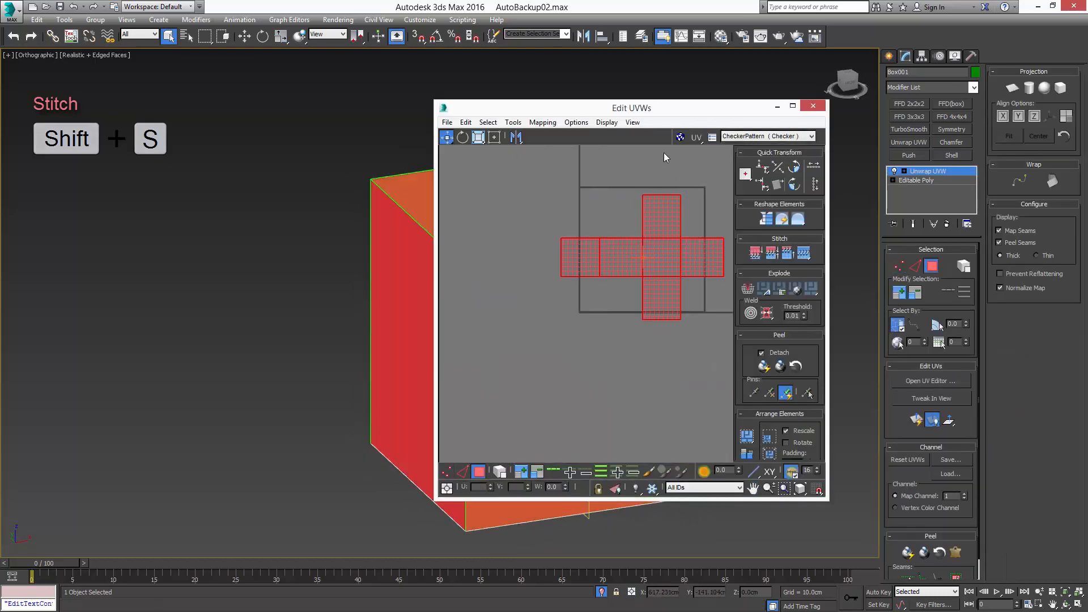
left_click(542, 122)
left_click(532, 134)
key("Return")
Stitch the six separate UV pieces into a cross with a long lower arm, one shared edge at a time
middle_click_drag(587, 189, 558, 189)
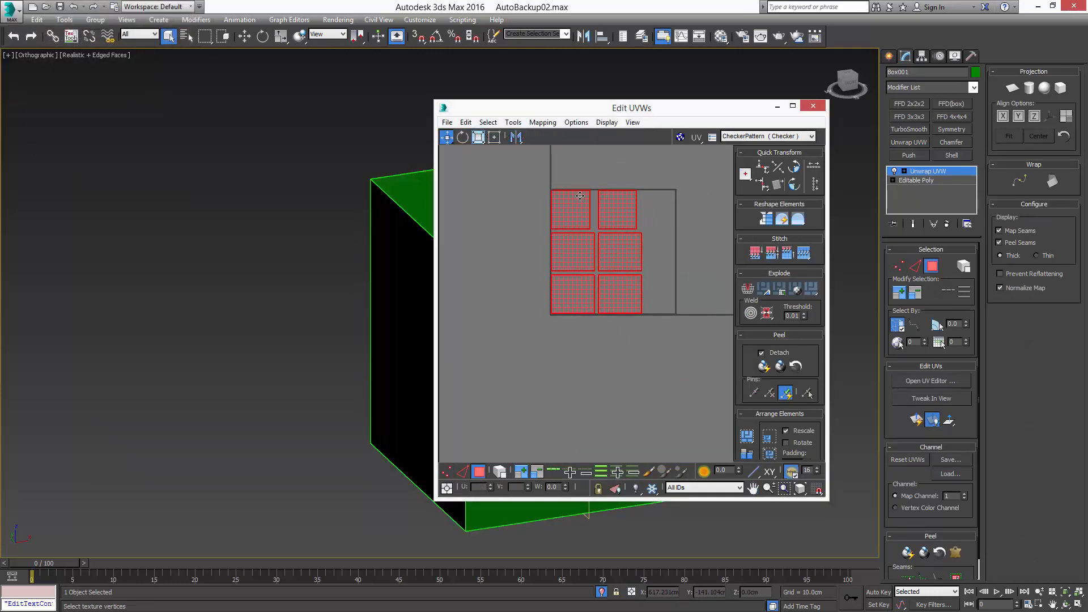
scroll(577, 195, "up", 2)
middle_click_drag(646, 180, 624, 212)
key("2")
left_click(651, 219)
key("s")
left_click(633, 202)
key("s")
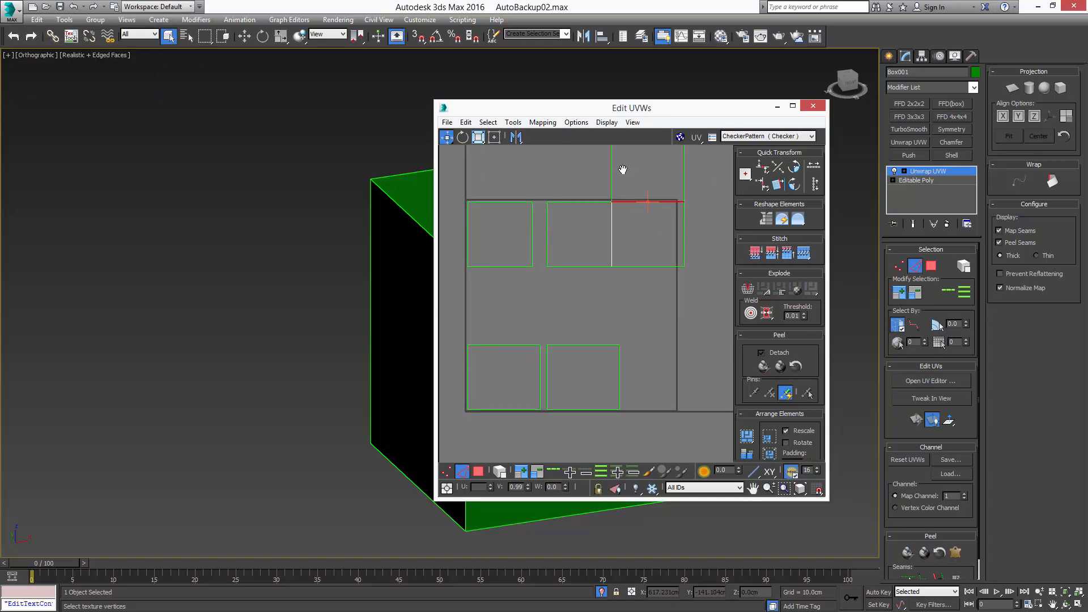
scroll(622, 170, "down", 1)
middle_click_drag(622, 170, 595, 211)
left_click(640, 252)
key("s")
left_click(628, 284)
key("s")
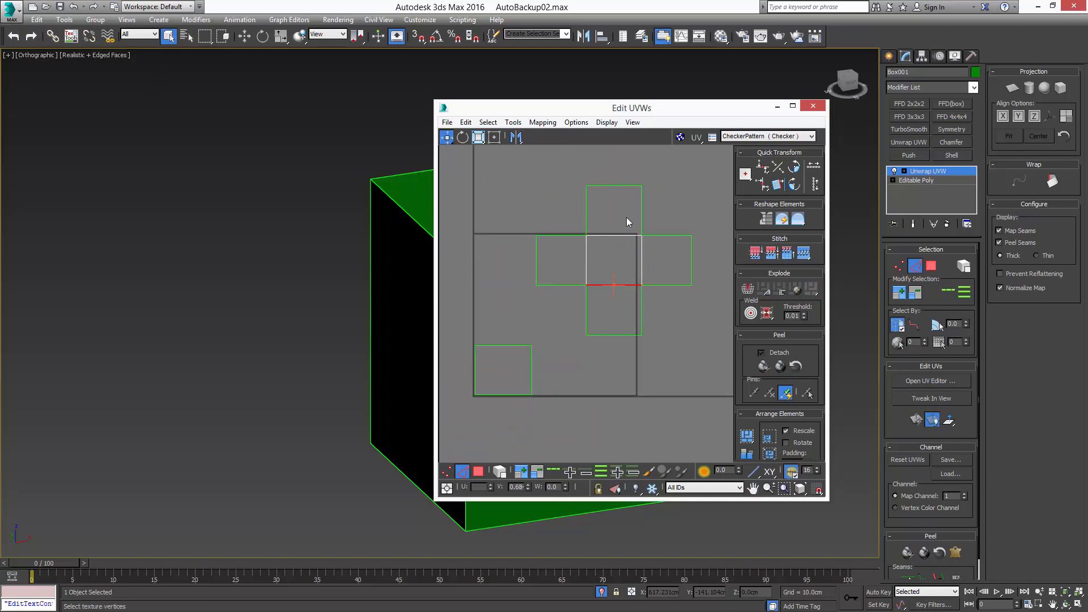
left_click(614, 335)
key("s")
middle_click_drag(546, 173, 547, 199)
Accept the Stitch Tool settings with Align Clusters and Scale Clusters on and Bias 0.0, and save the editor settings as default
left_click(535, 184)
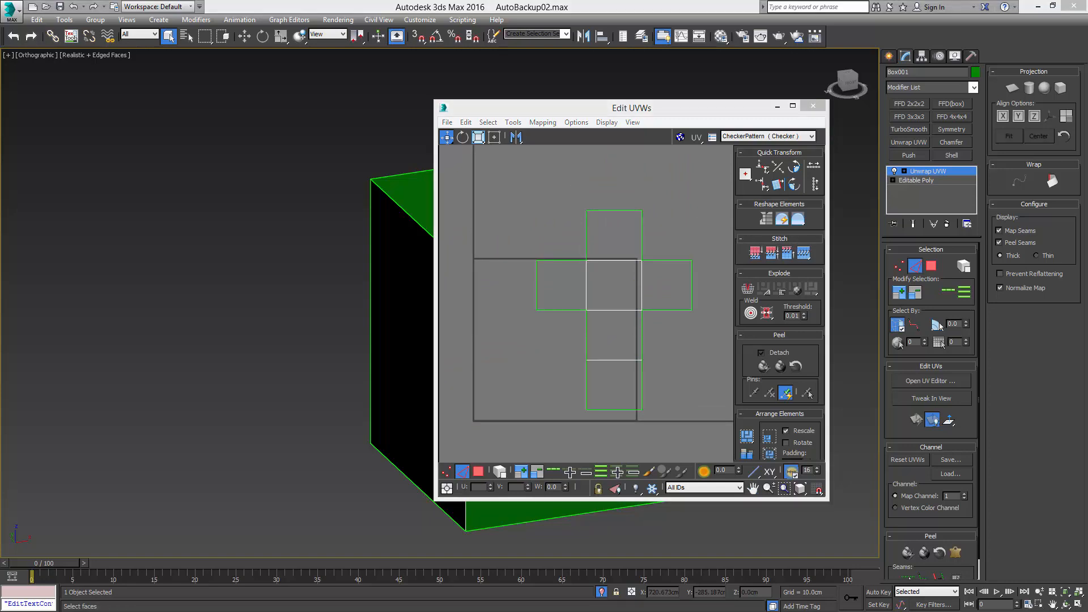
left_click(466, 123)
mouse_move(484, 124)
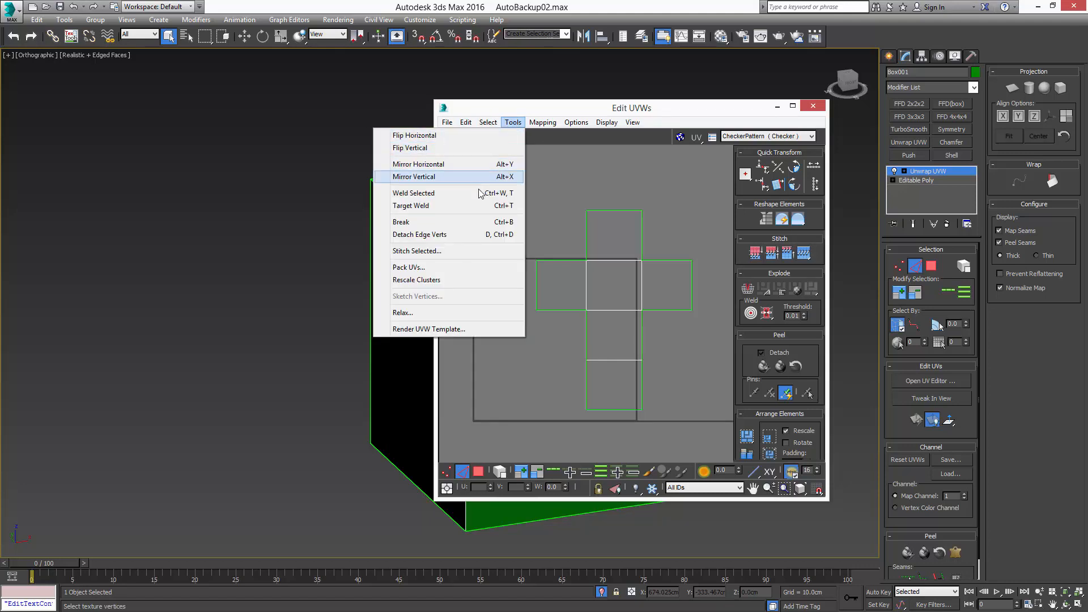
left_click(444, 252)
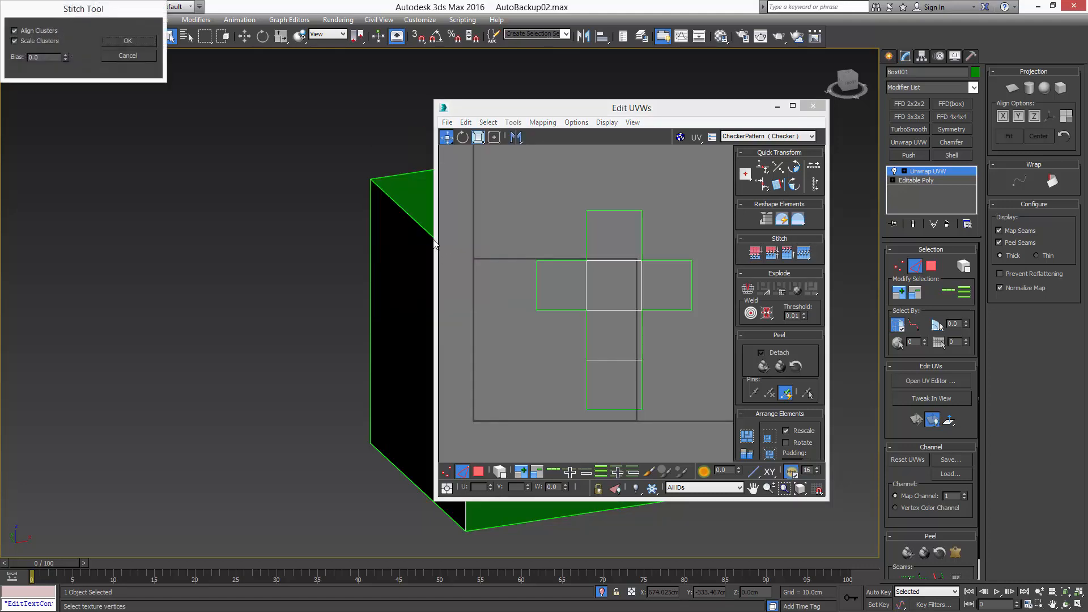
left_click_drag(106, 15, 540, 161)
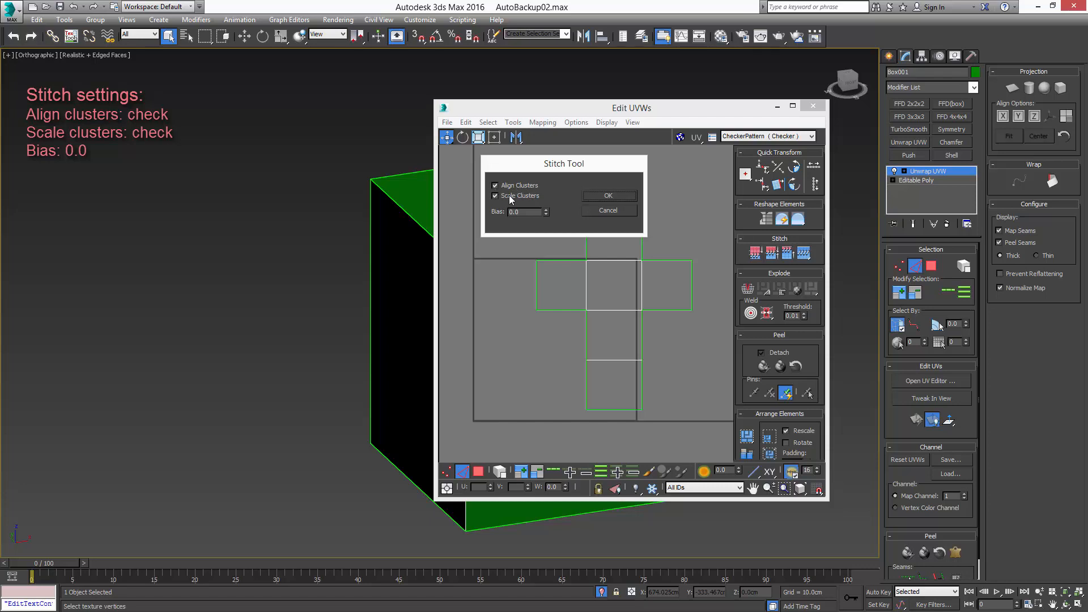
left_click(614, 196)
left_click(577, 123)
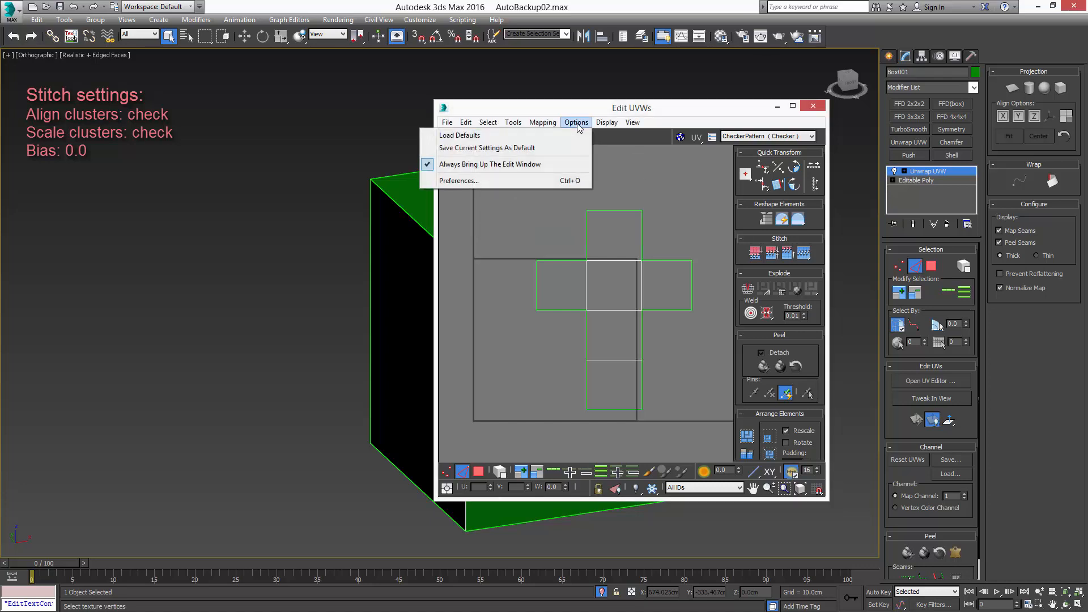
left_click(546, 147)
Break the face forming the cross's right arm off the UV layout and move it a short distance away
middle_click_drag(640, 188, 621, 200)
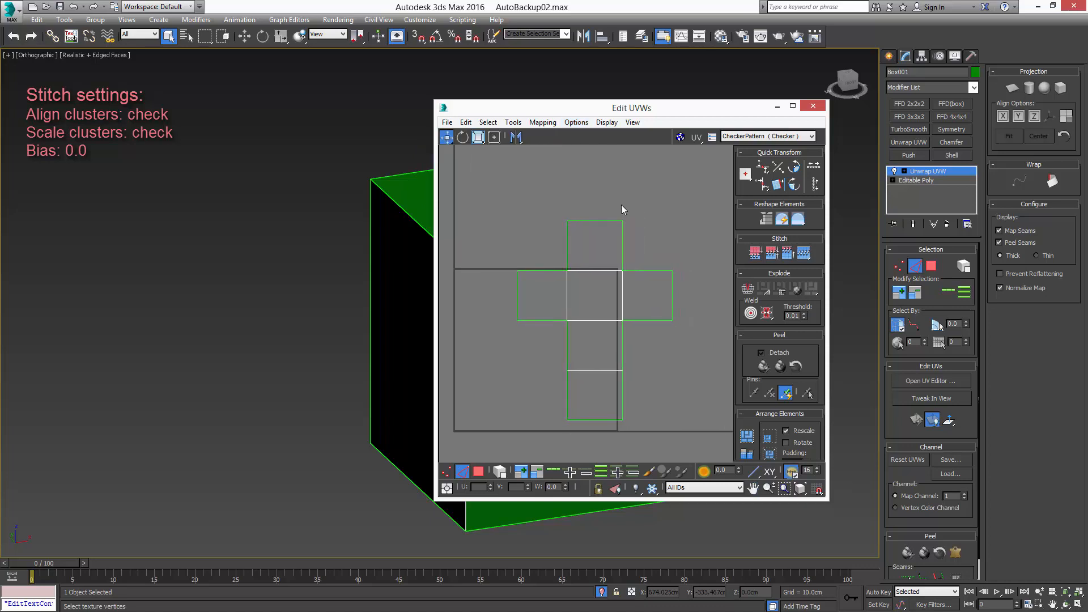
mouse_move(637, 257)
middle_mouse_down()
mouse_move(629, 228)
mouse_move(632, 237)
middle_mouse_up()
scroll(643, 241, "up", 3)
scroll(644, 241, "down", 3)
scroll(653, 240, "up", 3)
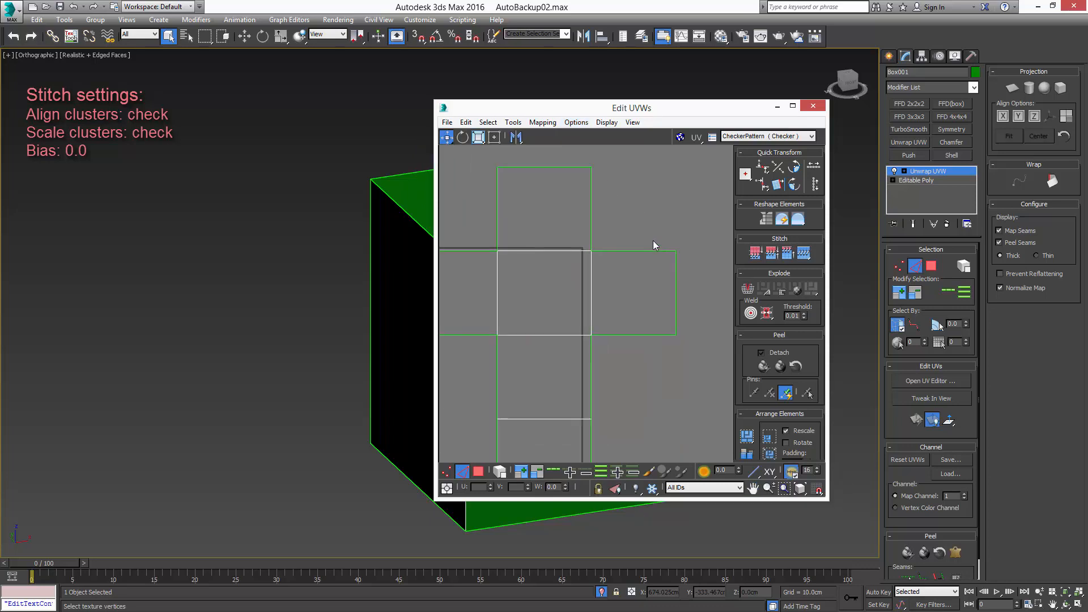
scroll(653, 241, "down", 3)
key("3")
left_click(643, 265)
right_click(637, 265)
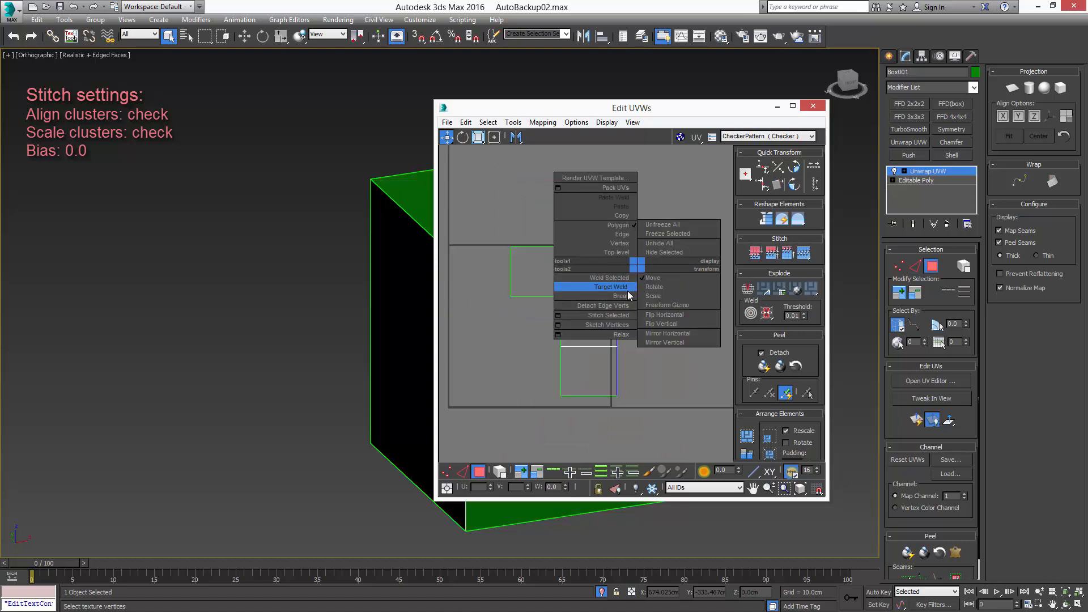
left_click(624, 296)
left_click_drag(635, 258, 662, 257)
Stitch the detached face back onto the right edge of the cross's central face
key("2")
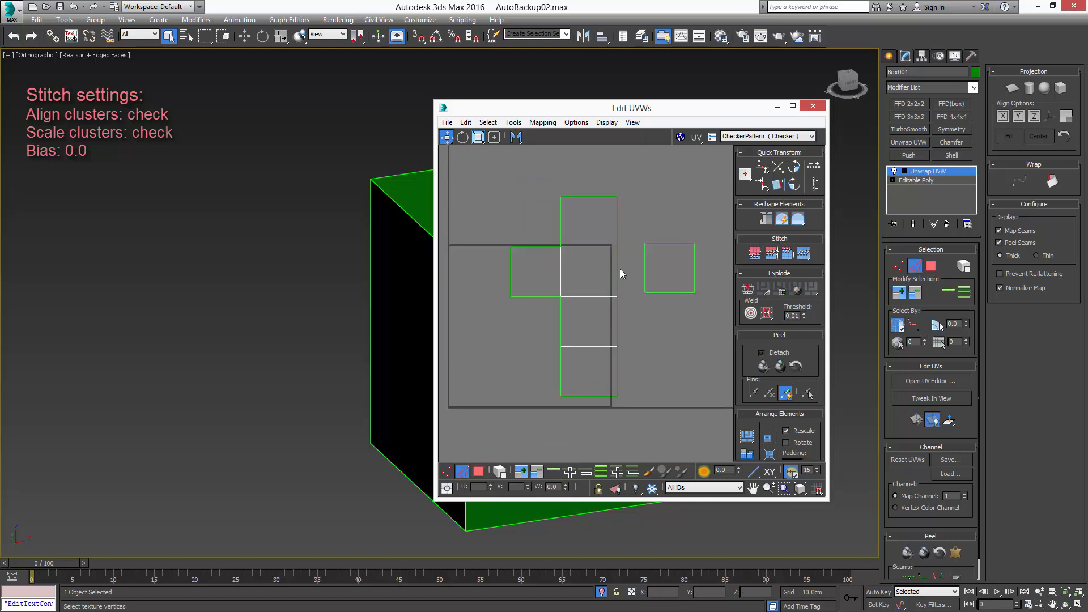
left_click(618, 269)
key("s")
scroll(598, 224, "down", 2)
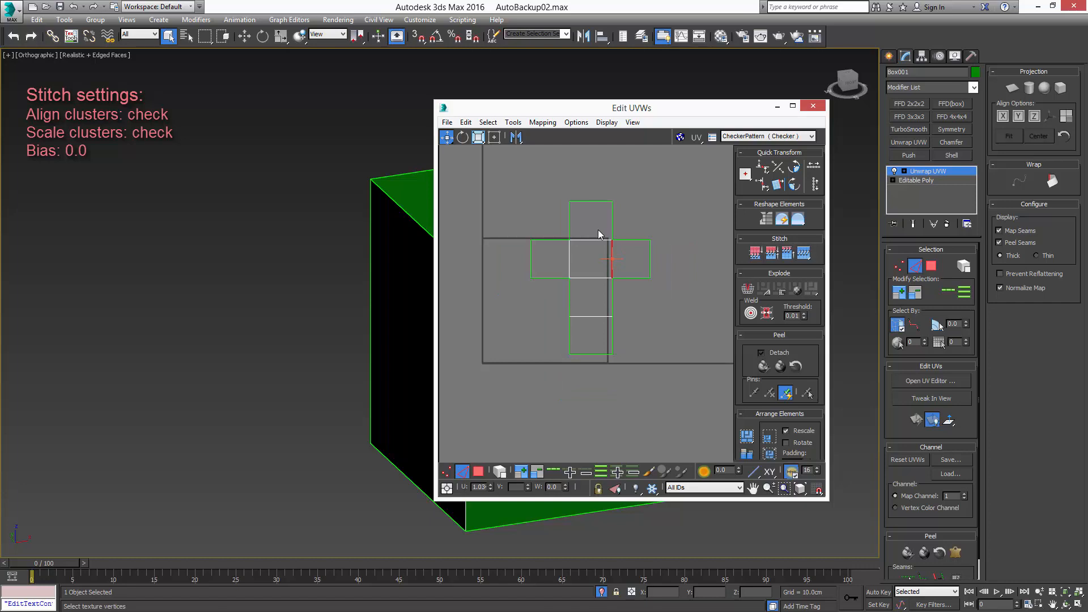
Select the whole cross layout, move it toward the centre of the UV tile, and collapse the modifier into the editable poly
middle_click_drag(597, 230, 618, 238)
key("3")
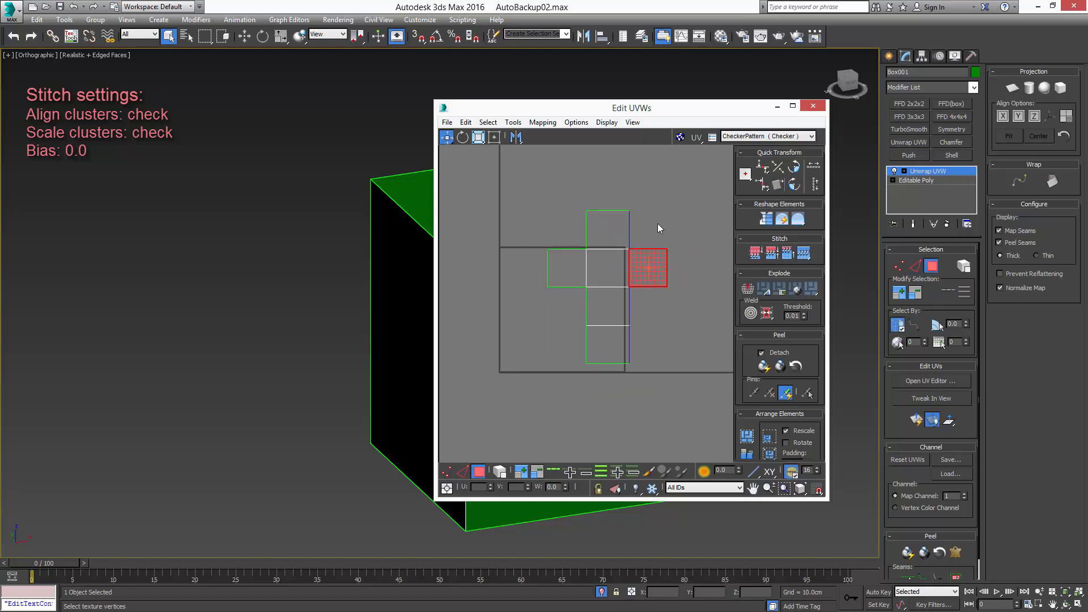
key("ctrl+a")
left_click_drag(610, 246, 587, 267)
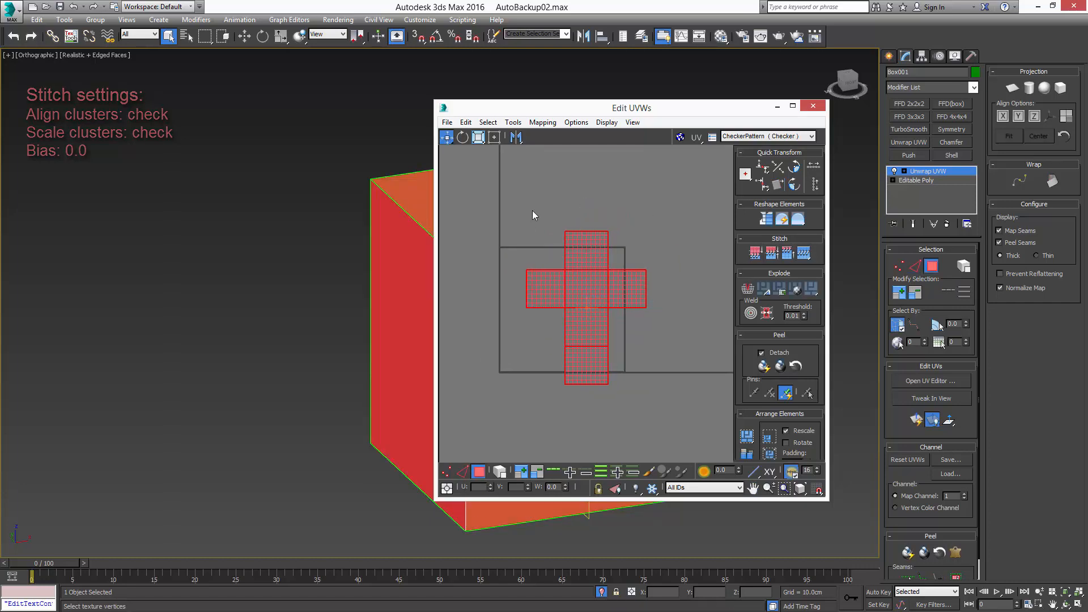
left_click(532, 215)
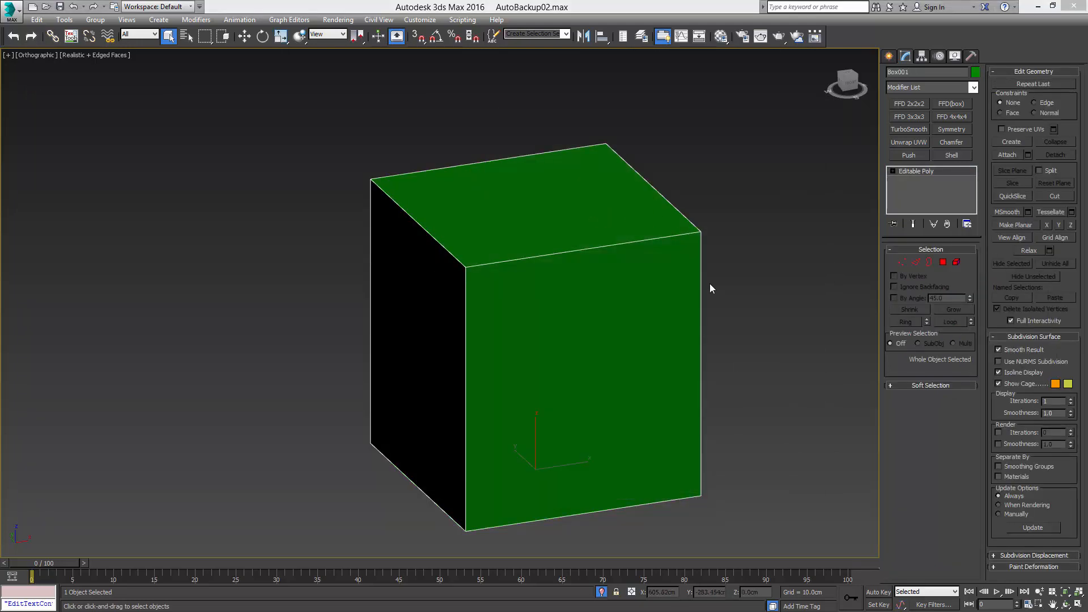
middle_click_drag(682, 278, 709, 276, "alt")
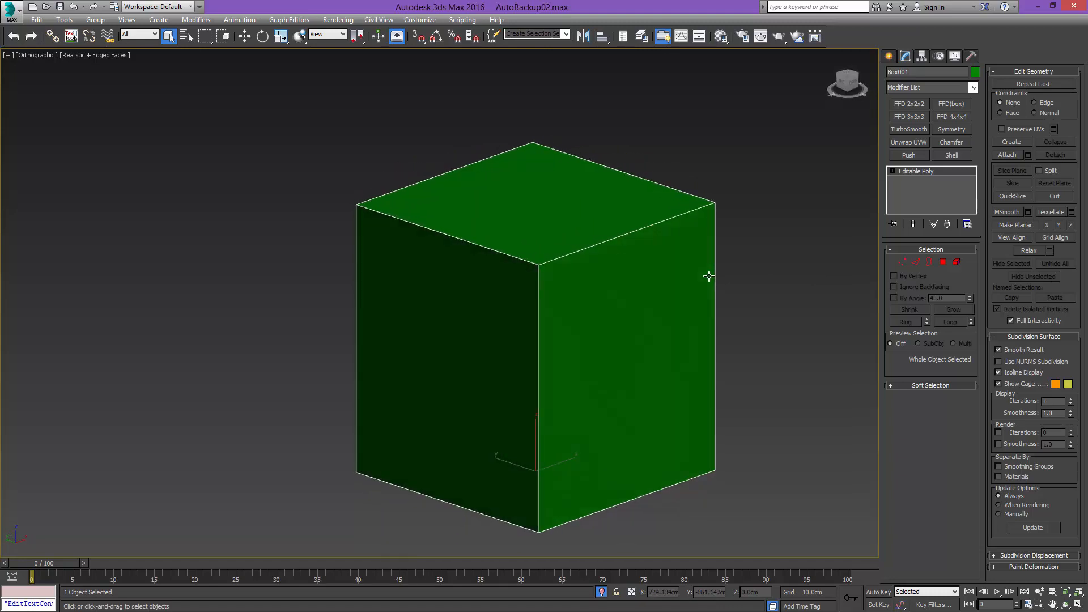